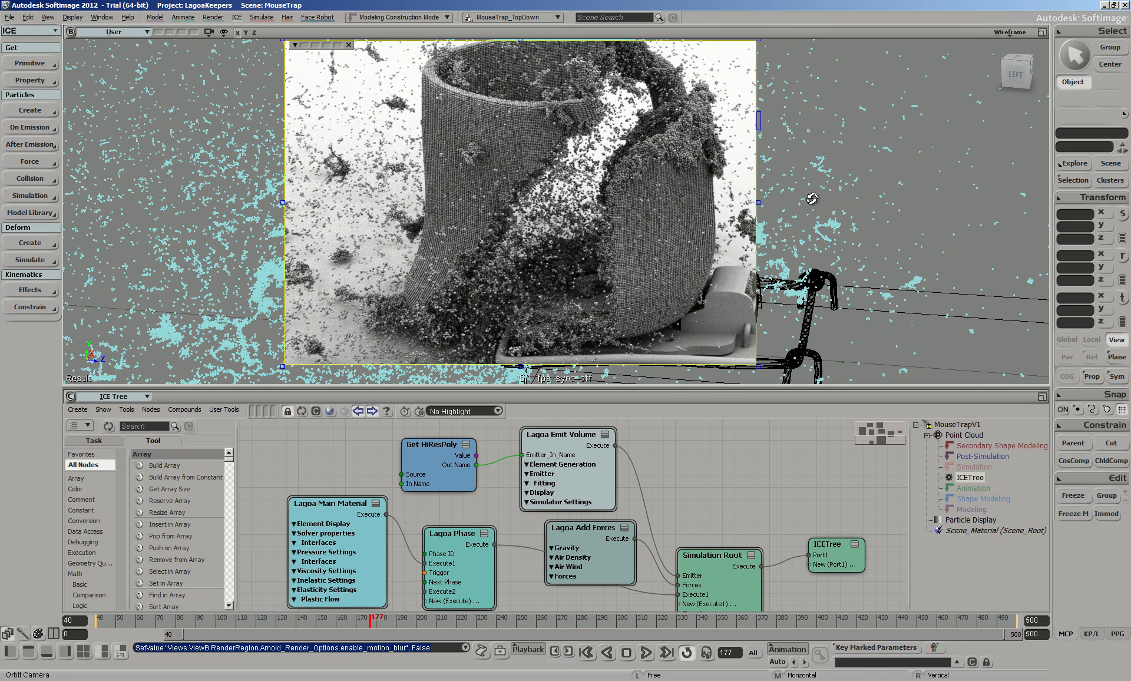
Step: Inspect the rendered breaking mug from several sides and look over the Lagoa nodes in the ICE tree
drag(523, 212, 611, 192)
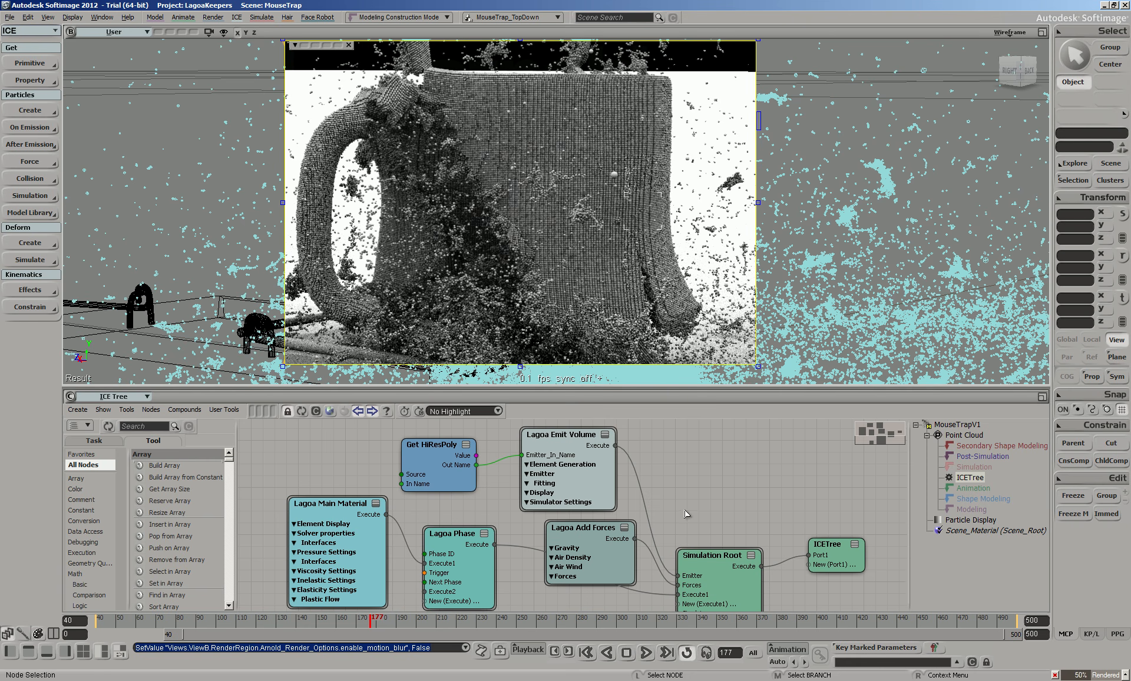
scroll(676, 517, down, 2)
drag(676, 517, 650, 490)
scroll(645, 493, up, 3)
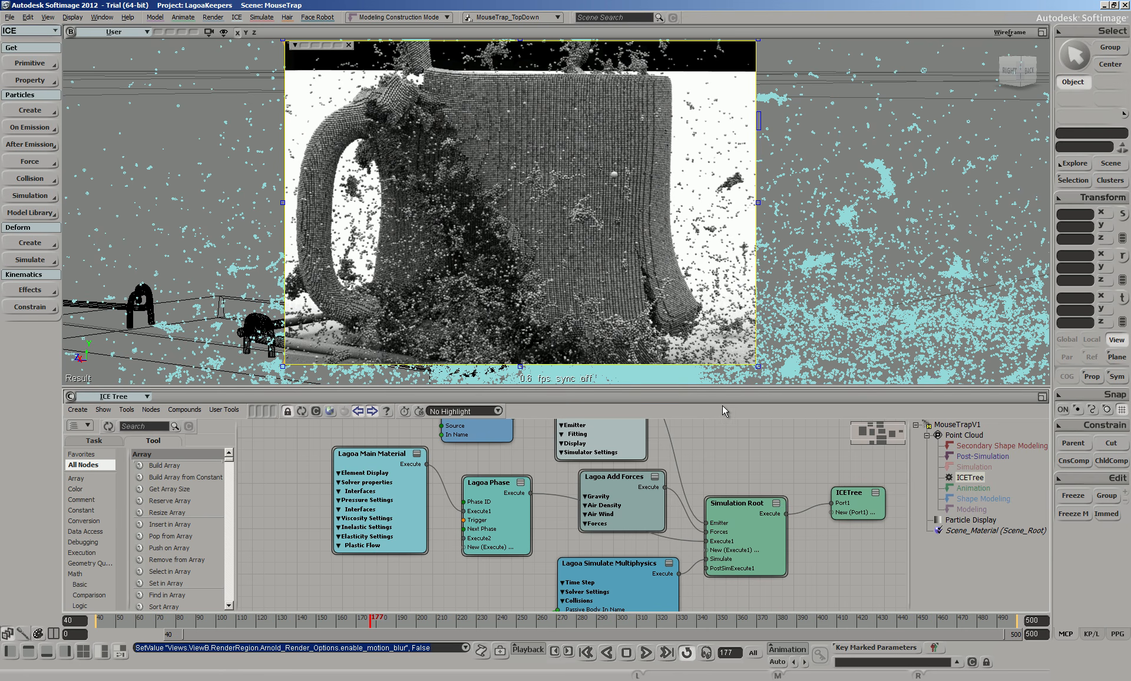
key(s)
drag(769, 537, 767, 586)
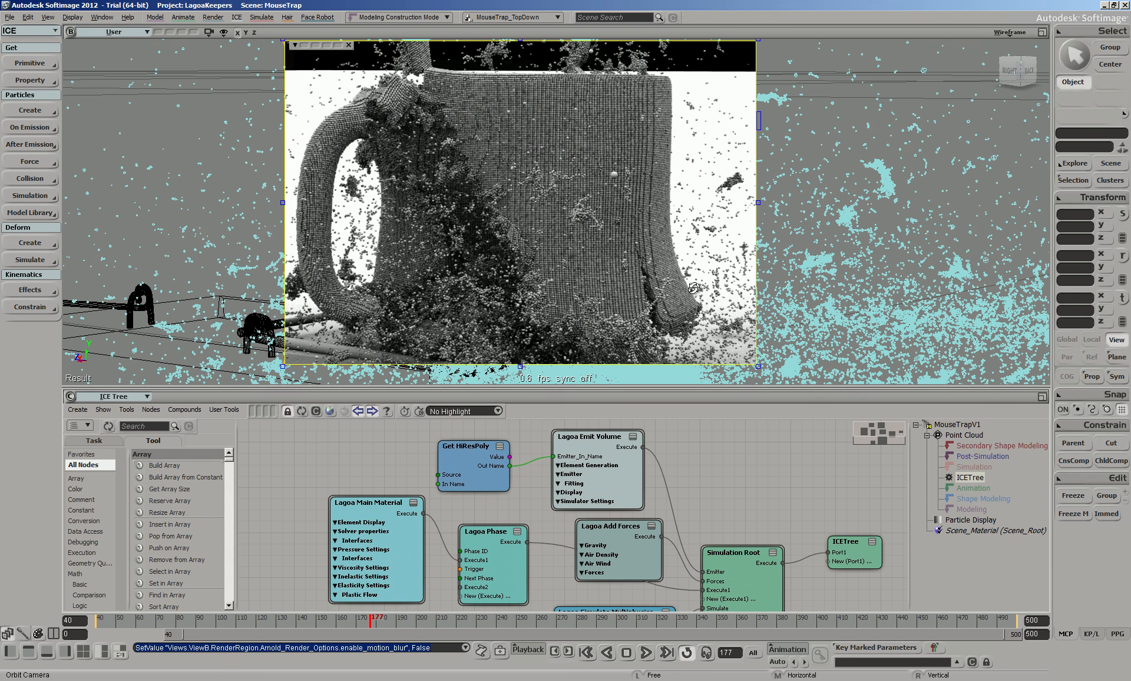
drag(654, 300, 609, 298)
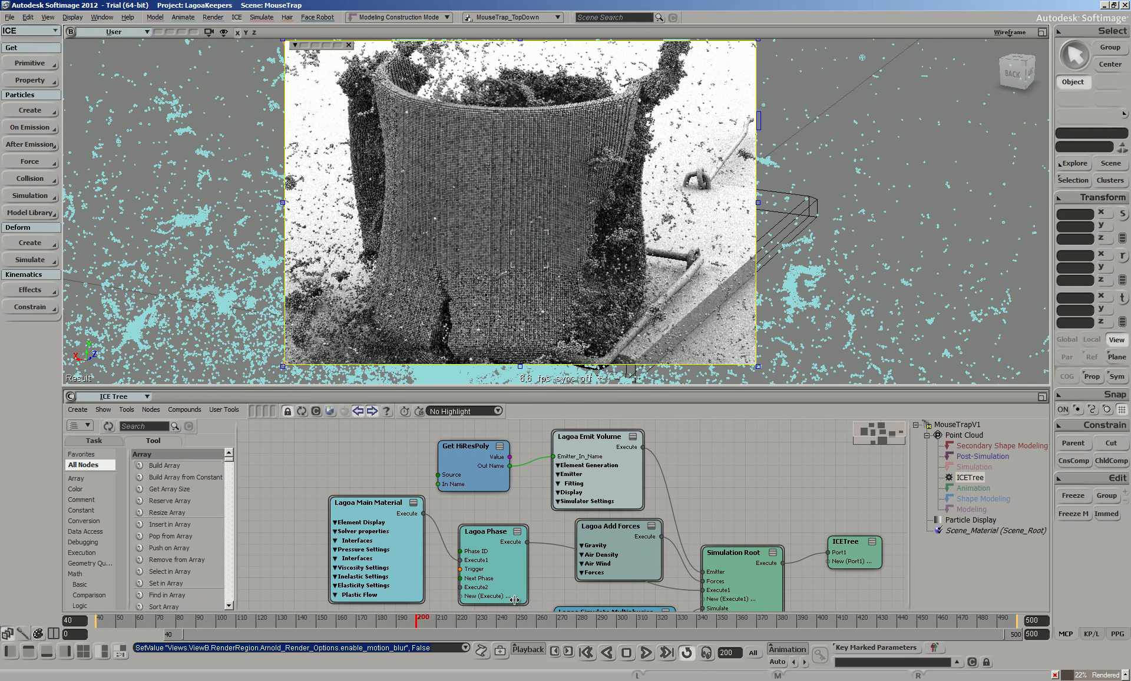
Step: Advance to frame 201 and examine the shattered mug's rendered particles from the front, from above and up close
key(period)
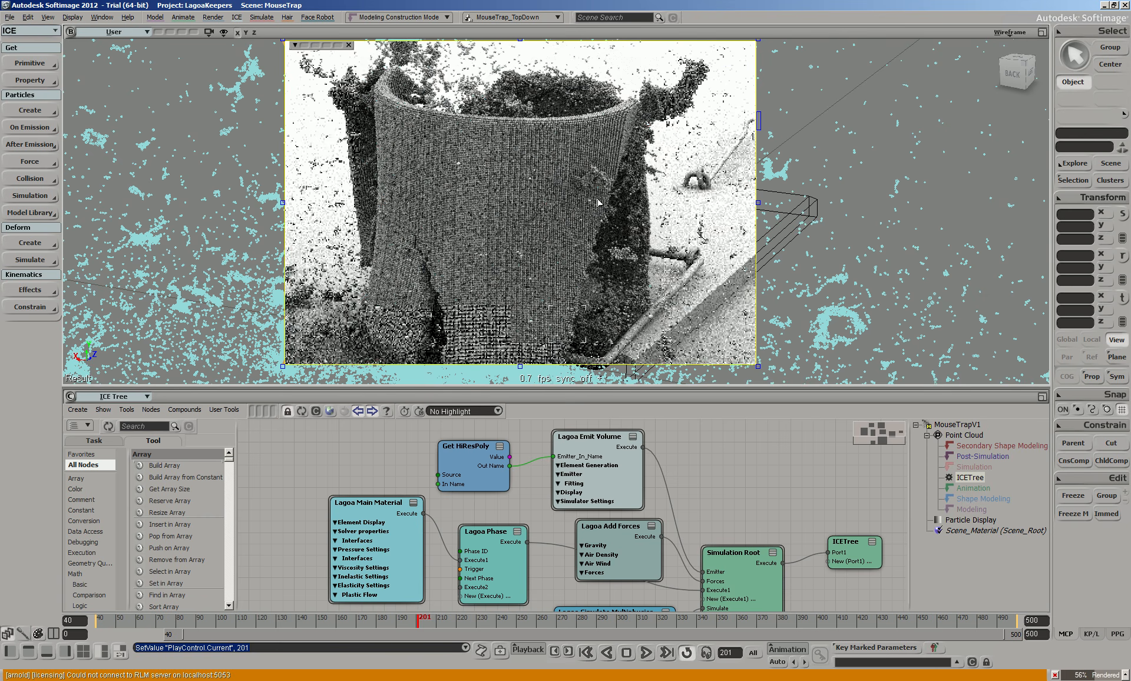
key(o)
drag(598, 202, 669, 258)
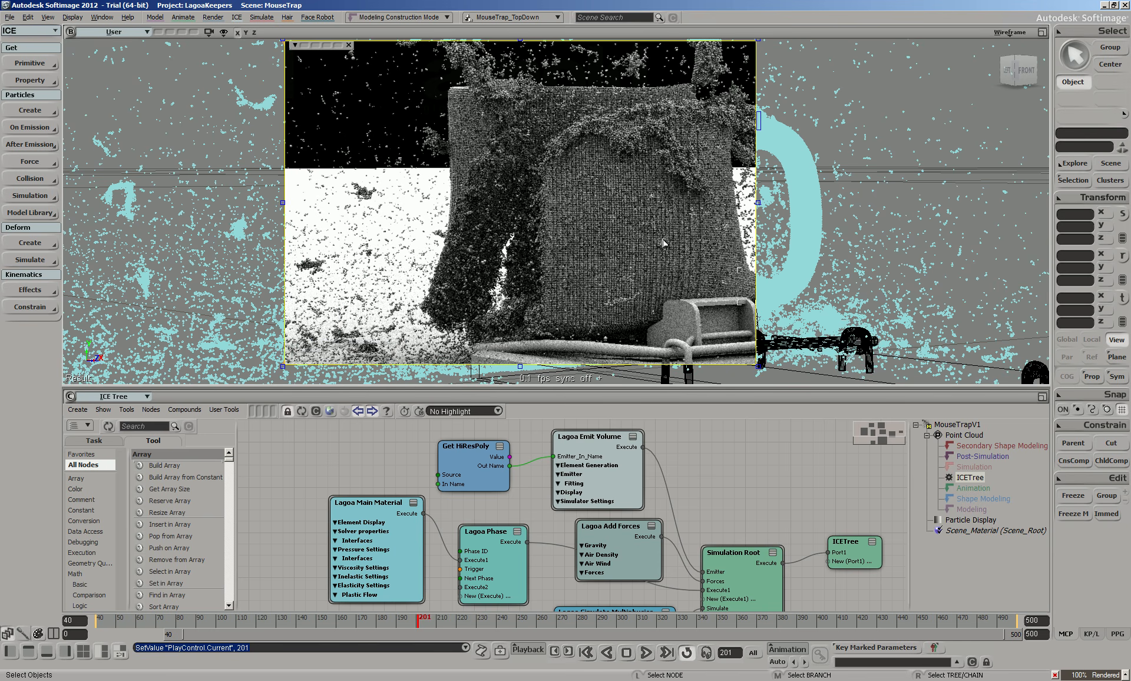
key(o)
drag(668, 275, 675, 306)
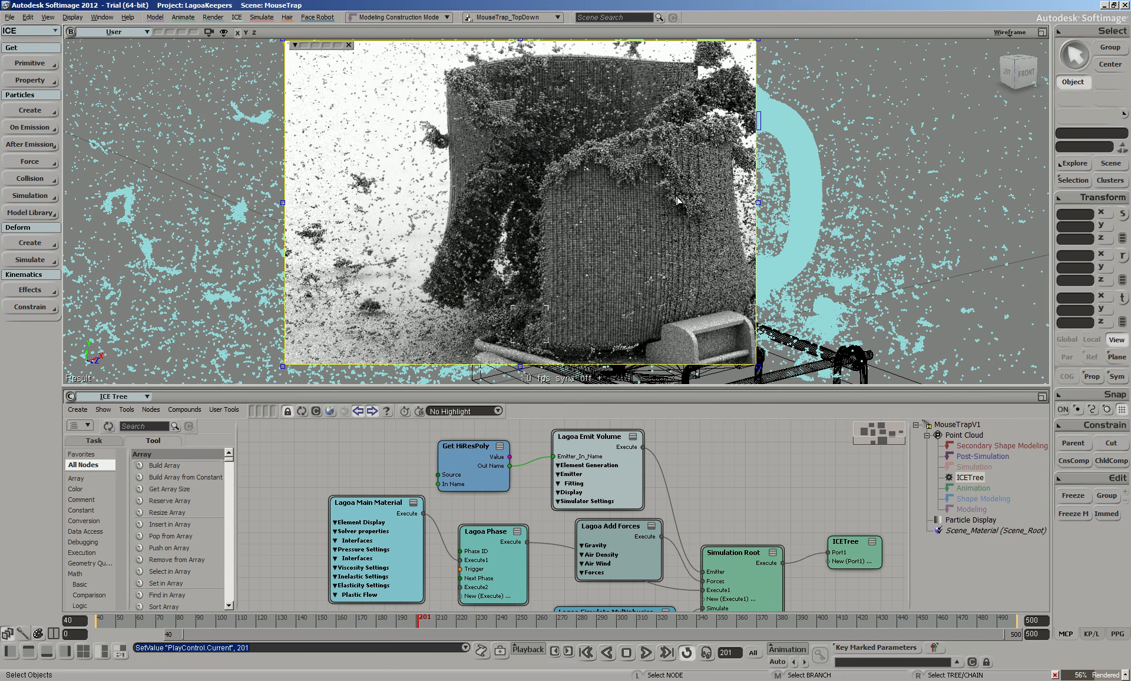
scroll(677, 200, up, 3)
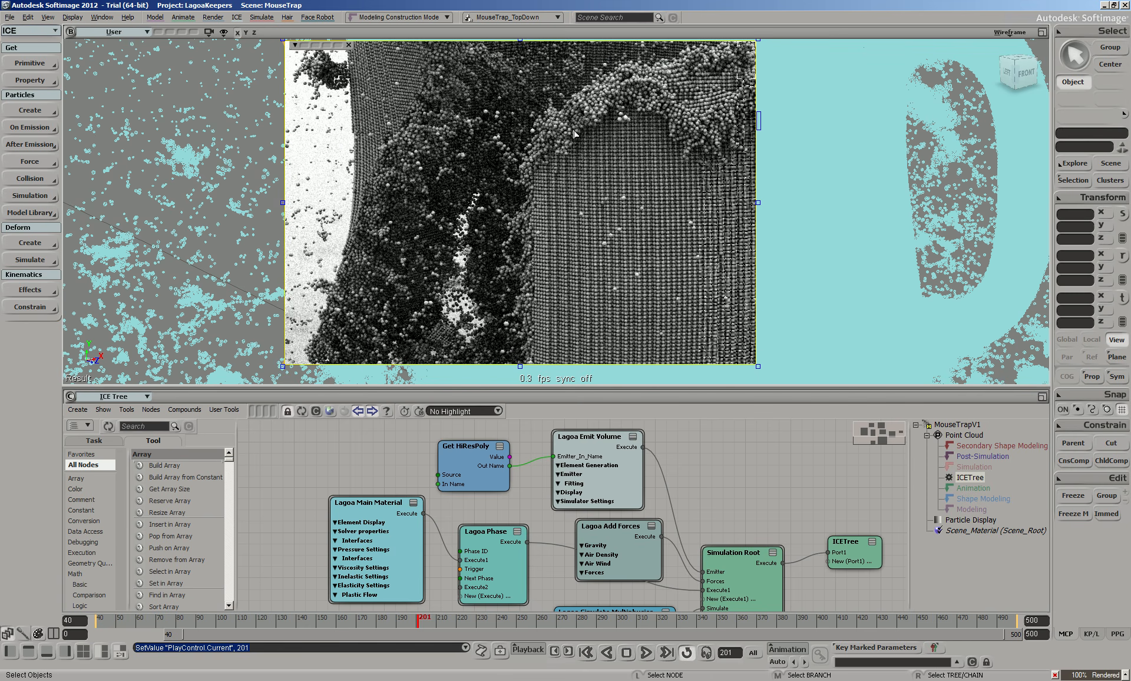
right_drag(602, 204, 624, 248)
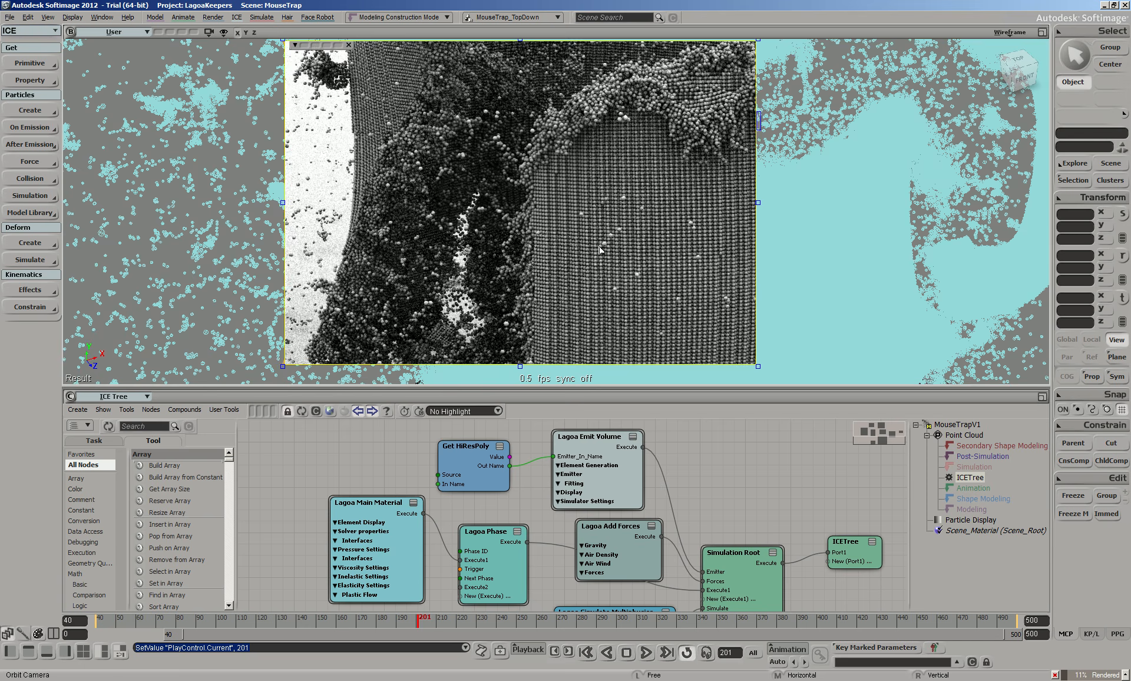
right_drag(659, 194, 685, 217)
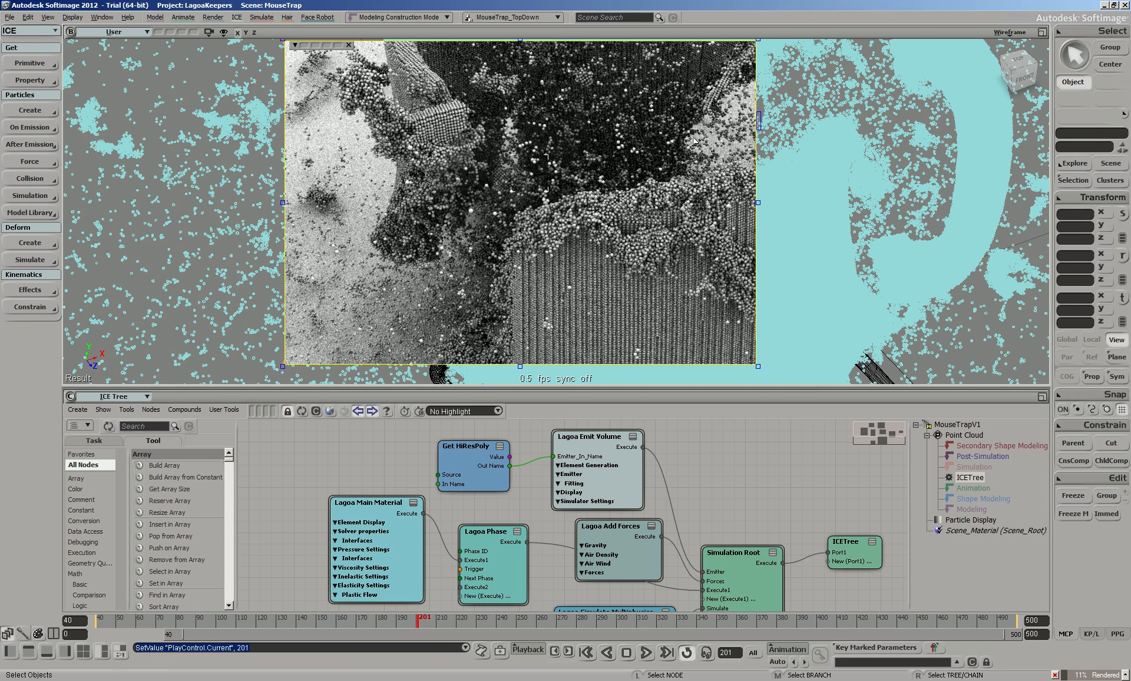
Step: Hide the render region in the viewport and bring the whole particle mug into view
key(q)
middle_click(596, 128)
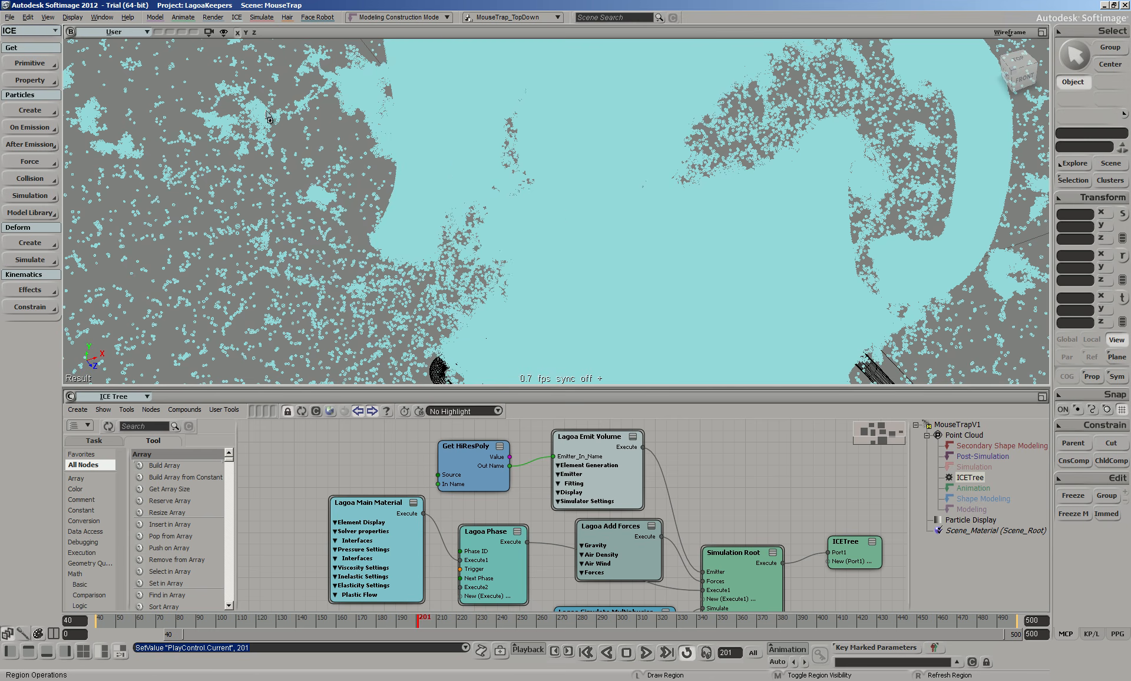
middle_drag(526, 147, 557, 215)
right_drag(557, 215, 560, 162)
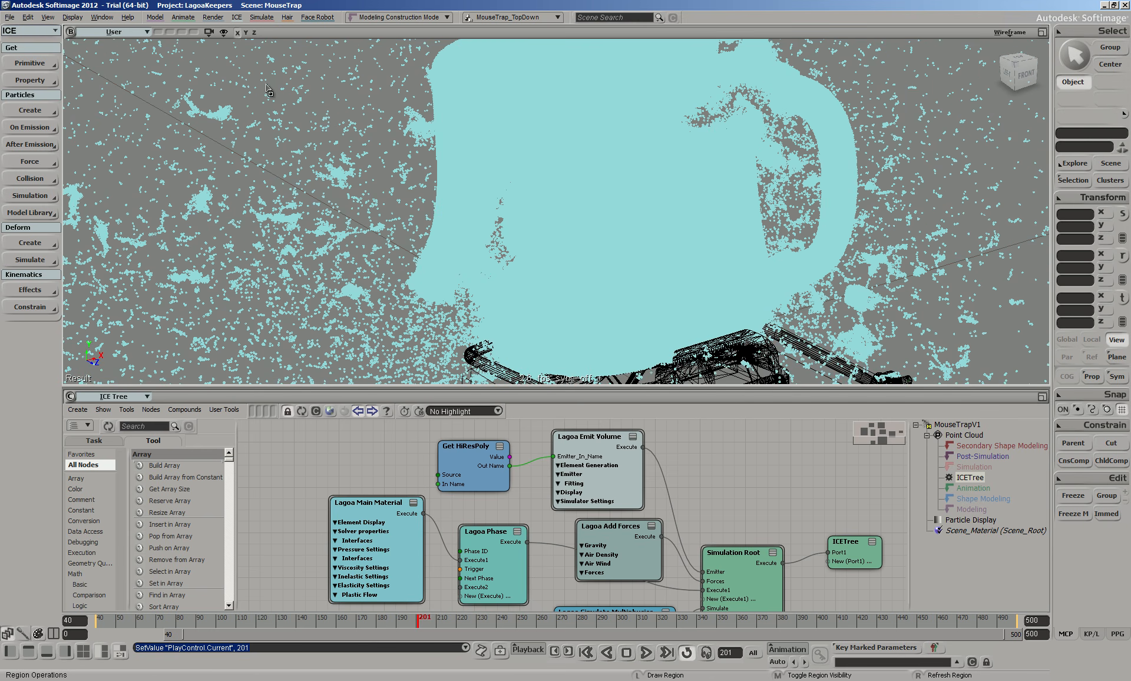
Step: Open the Zombies-07 scene from the ICE_experiments project without saving the changes to MouseTrap
click(10, 21)
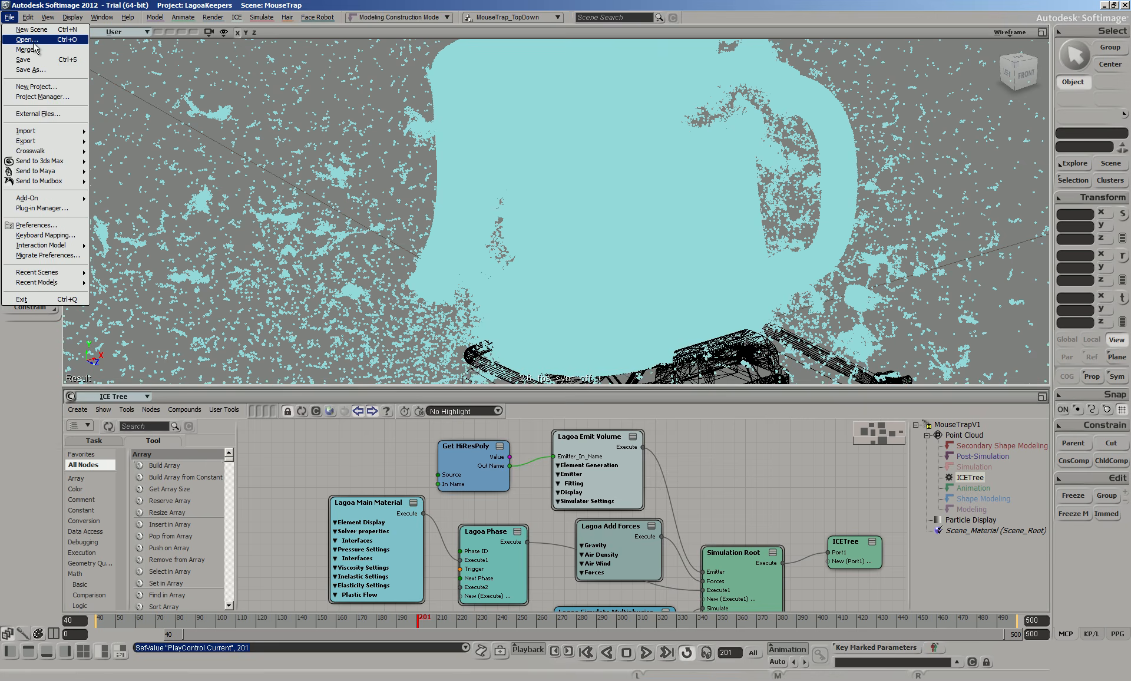
click(34, 41)
click(722, 205)
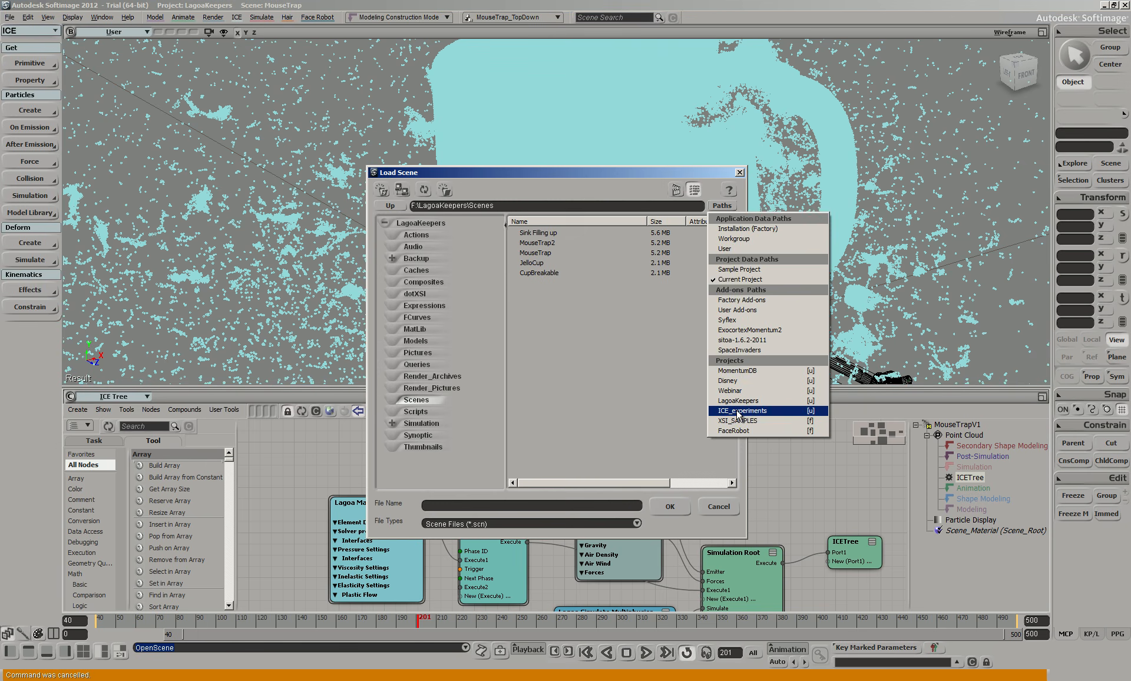
click(759, 410)
click(536, 232)
click(656, 507)
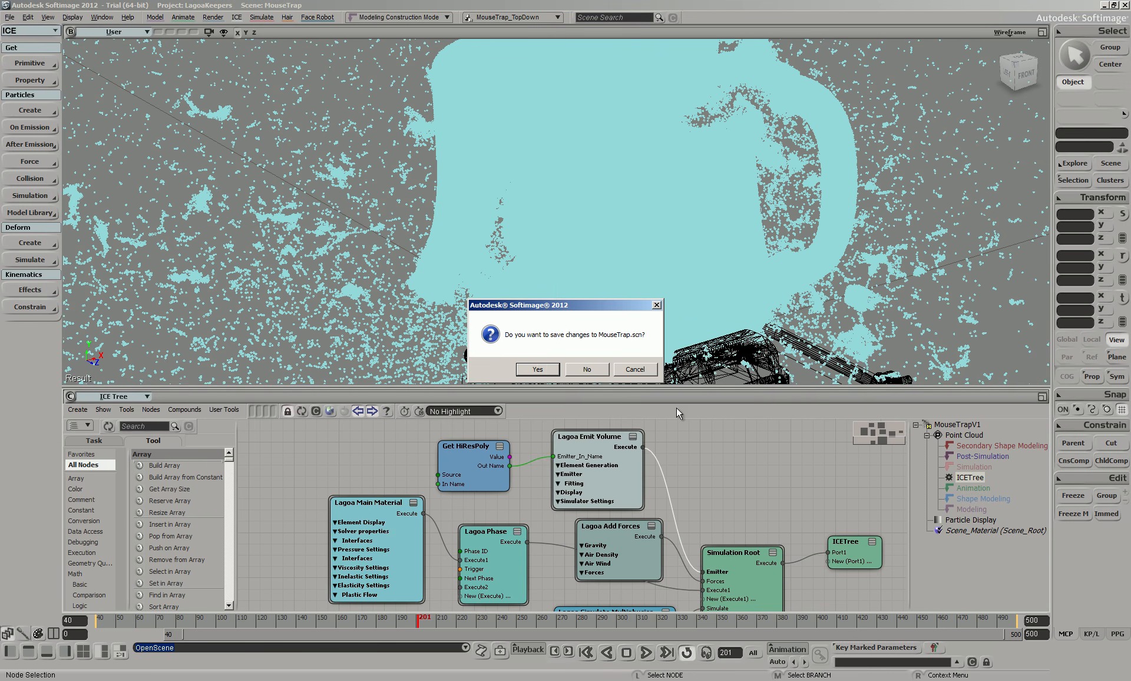
click(589, 370)
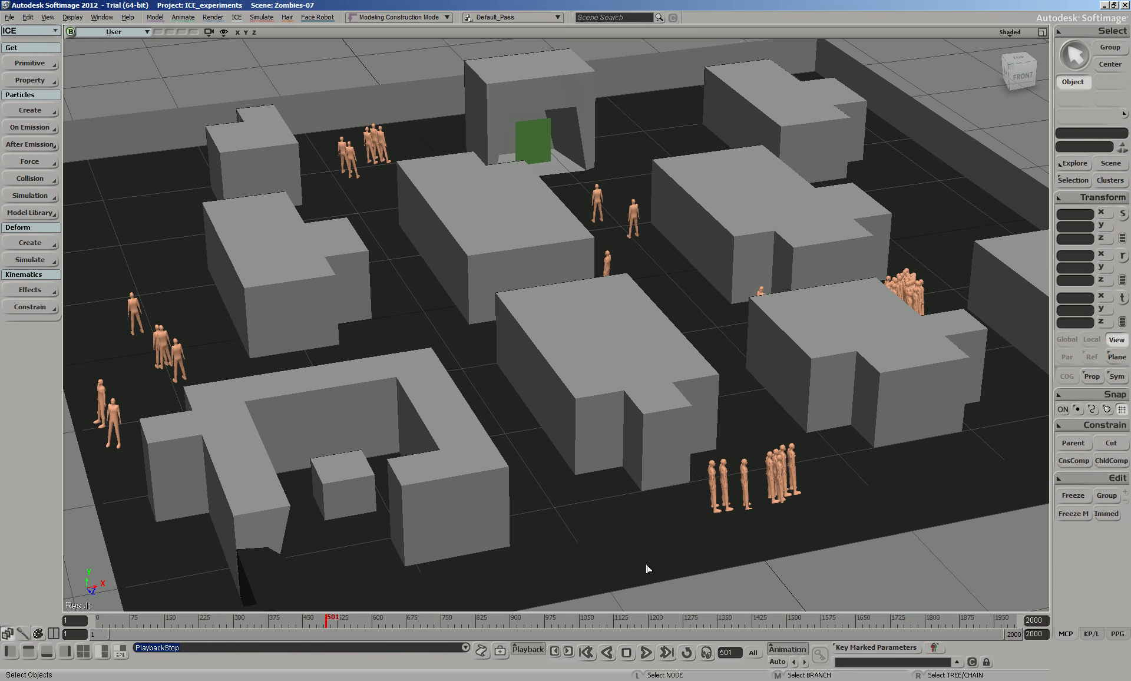
Step: Play the zombie crowd simulation from the start and watch the characters across the whole city layout
click(646, 652)
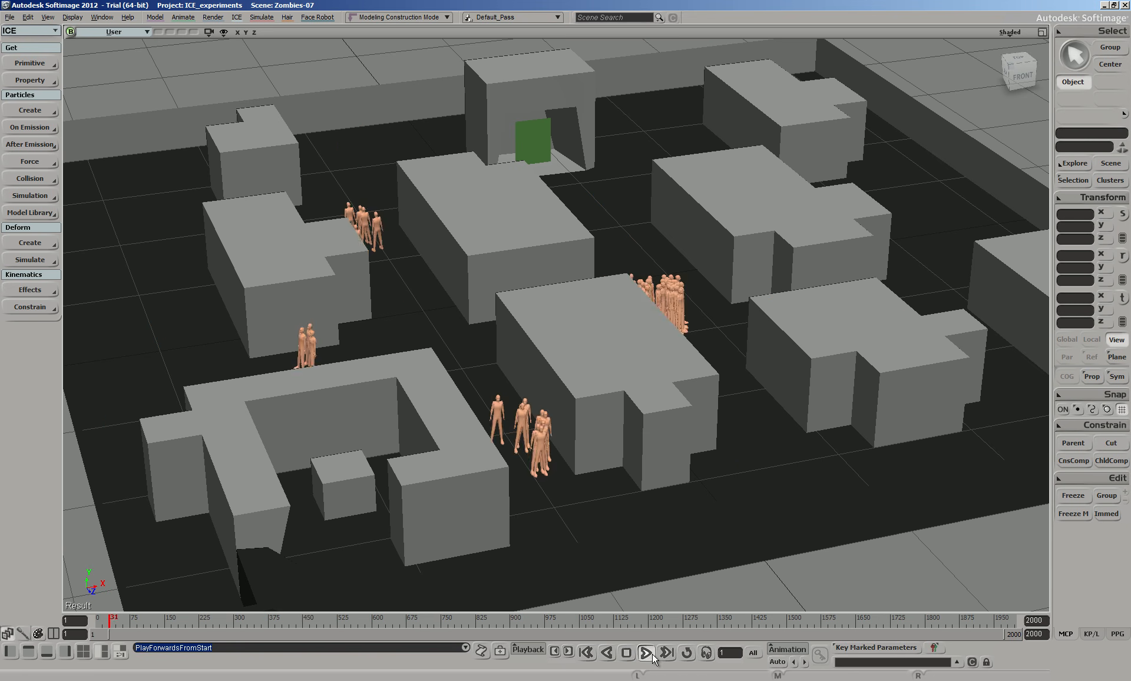
scroll(644, 436, down, 3)
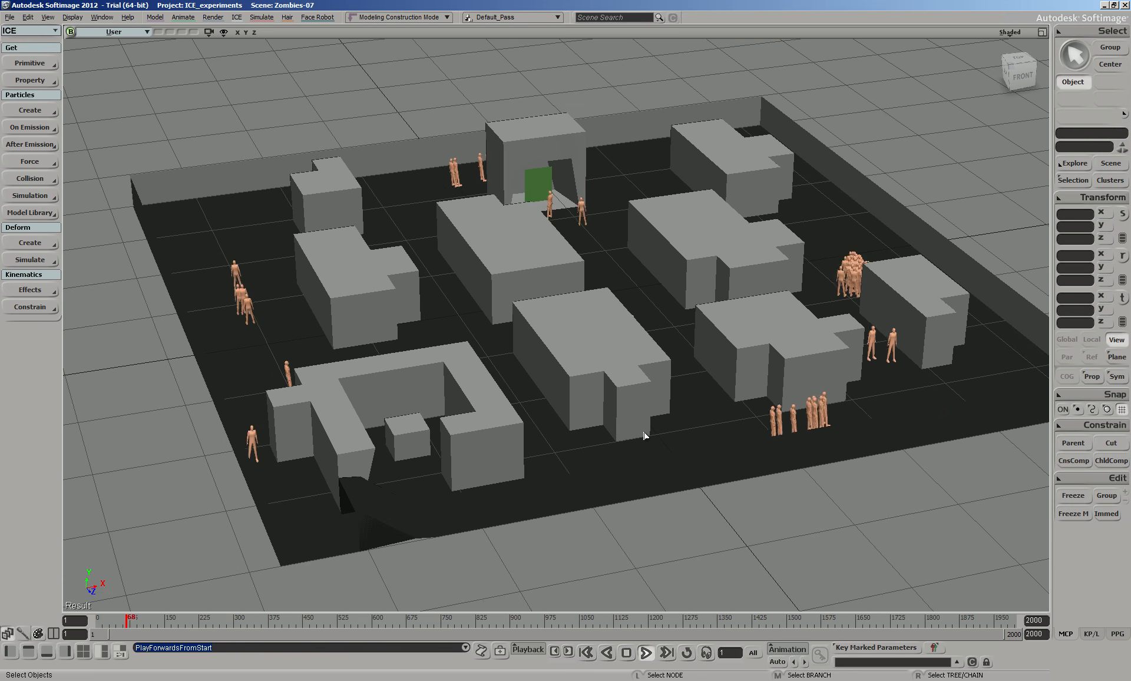
scroll(724, 388, up, 5)
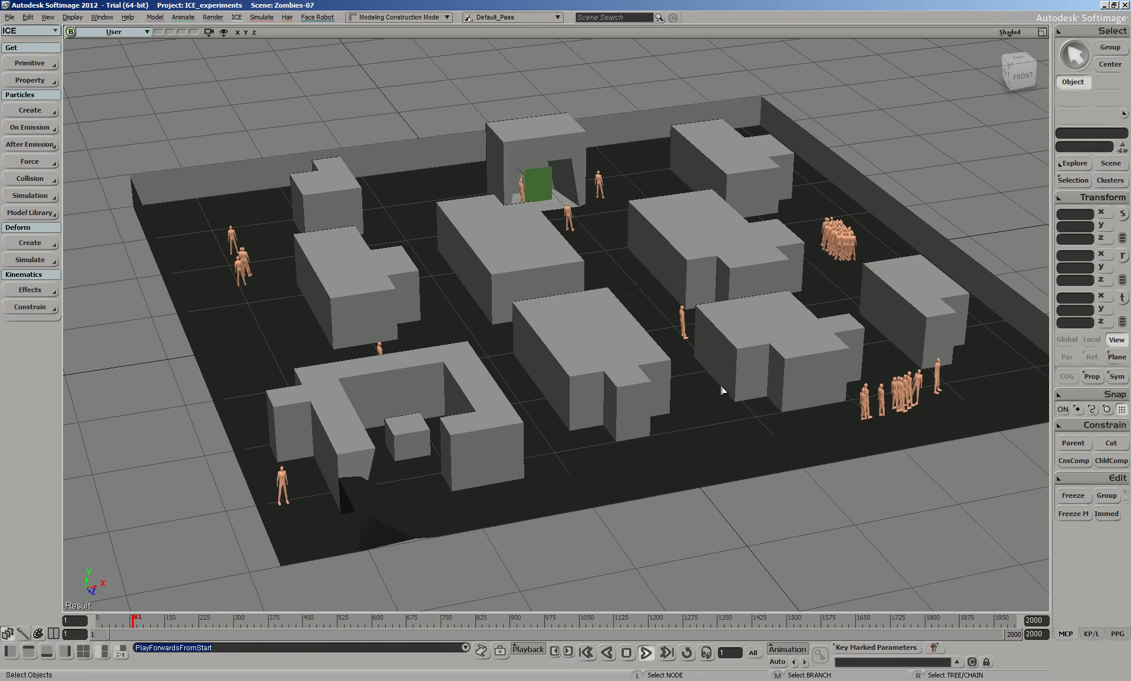
scroll(725, 322, down, 4)
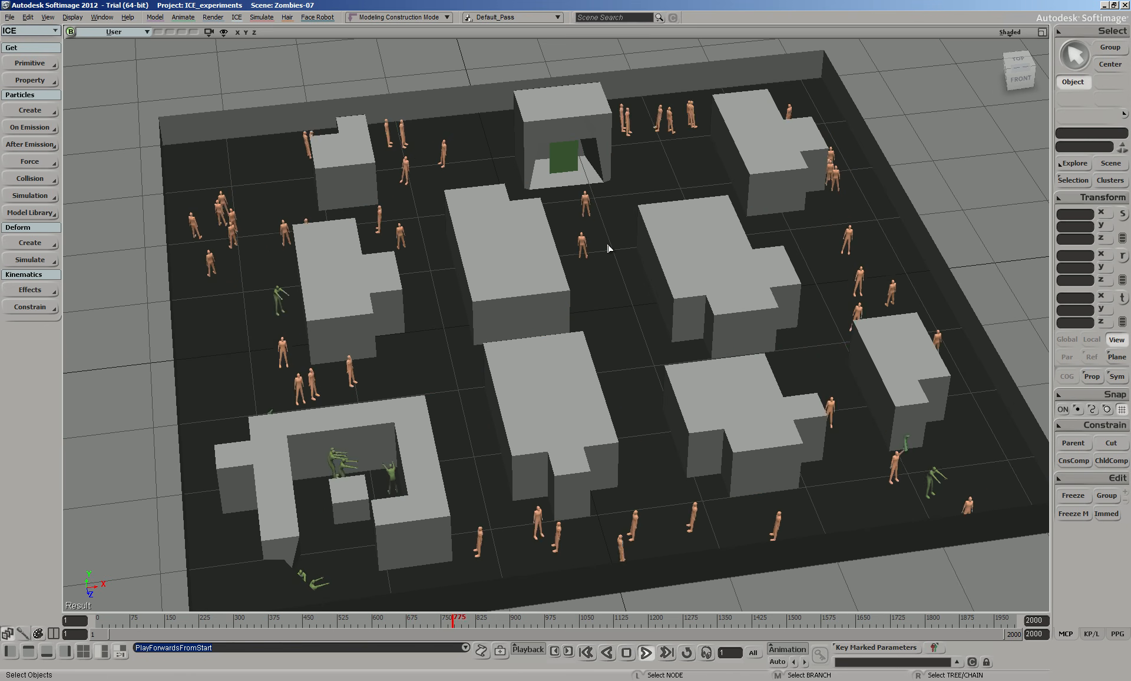
Step: Open the Kinematics_Rabbit_Rig scene from the Webinar project
click(11, 17)
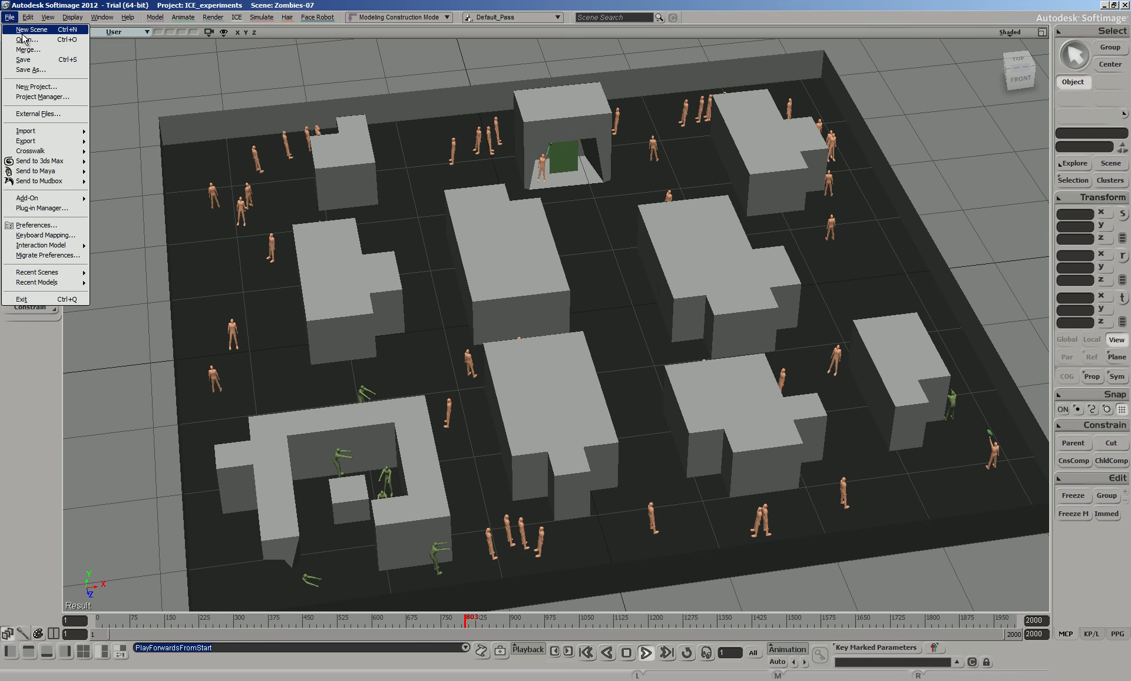
click(26, 40)
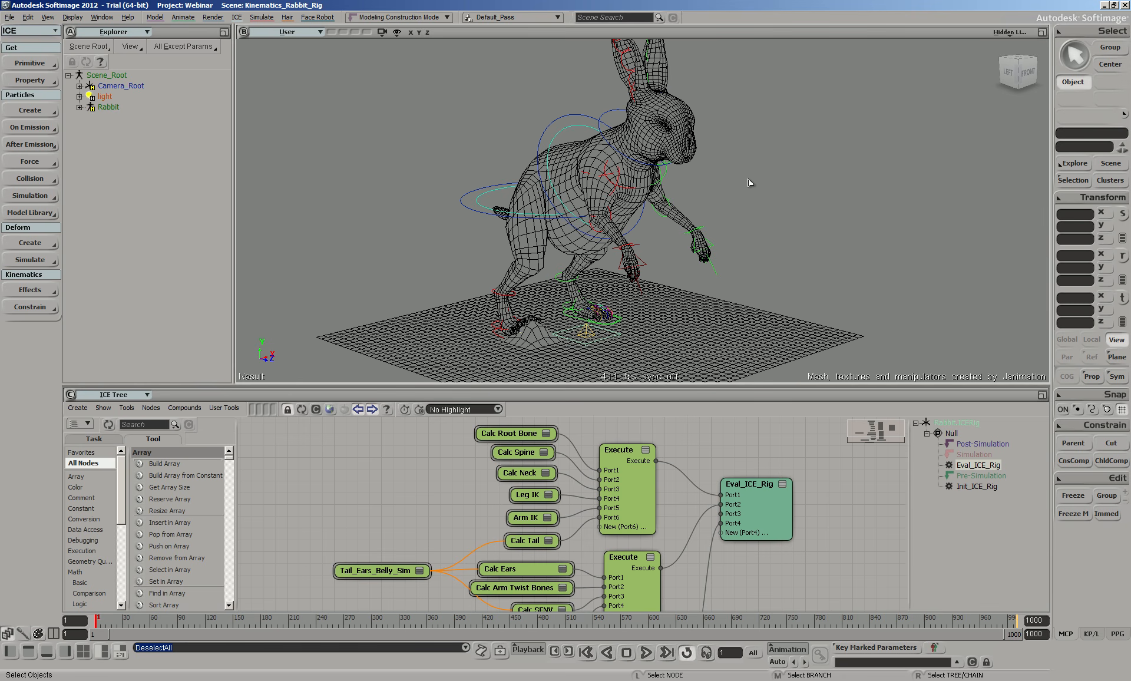
Step: Translate the rabbit's foot_RK control beside the floor bump to about X -1.161, Y 0.0182, Z -0.8823
scroll(769, 233, up, 3)
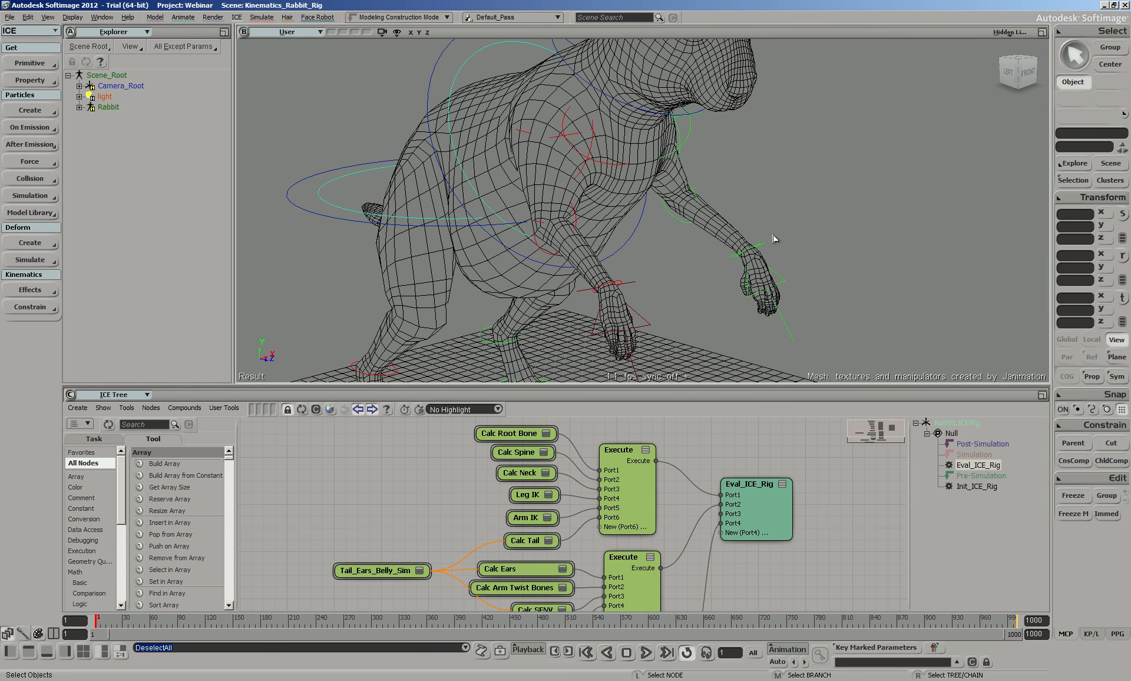
key(z)
drag(692, 334, 715, 200)
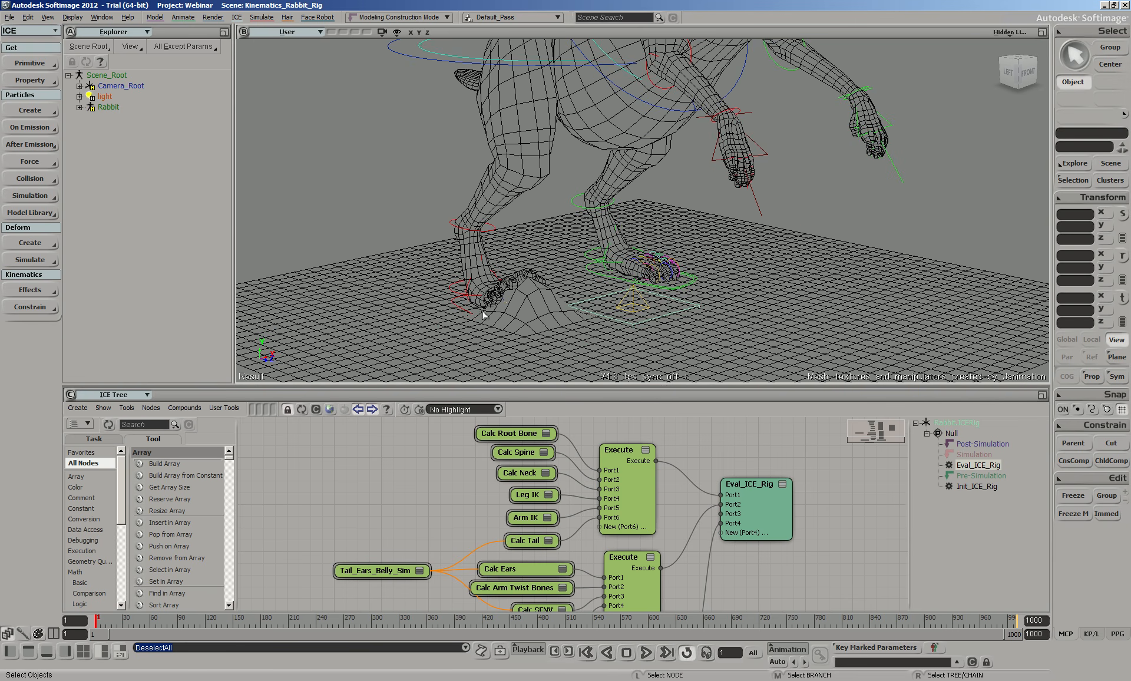
key(v)
click(456, 303)
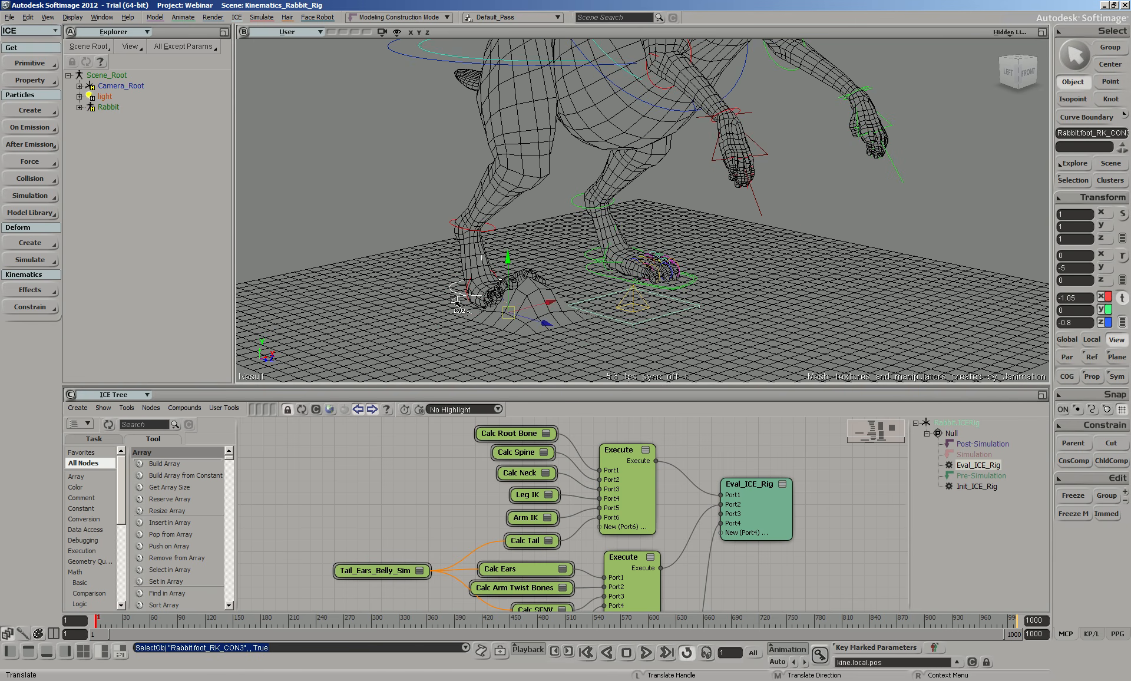
drag(536, 309, 496, 313)
Step: Set the current frame to 16 and bring the whole rabbit into view
key(z)
drag(714, 213, 681, 340)
right_click(725, 243)
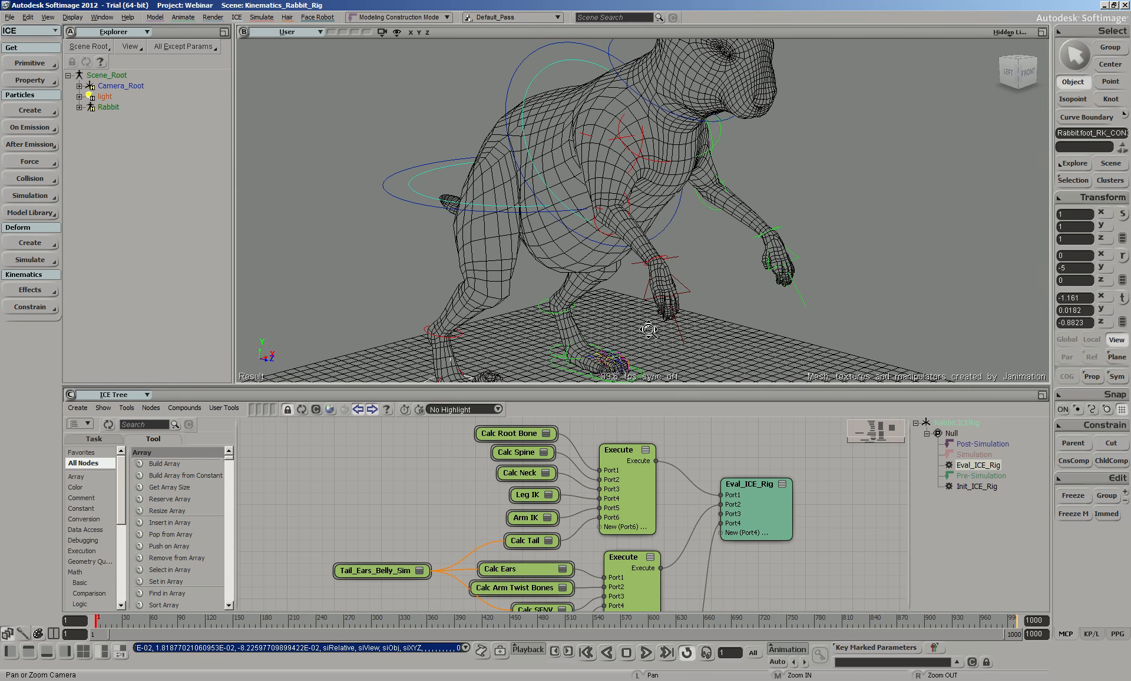
drag(89, 620, 109, 619)
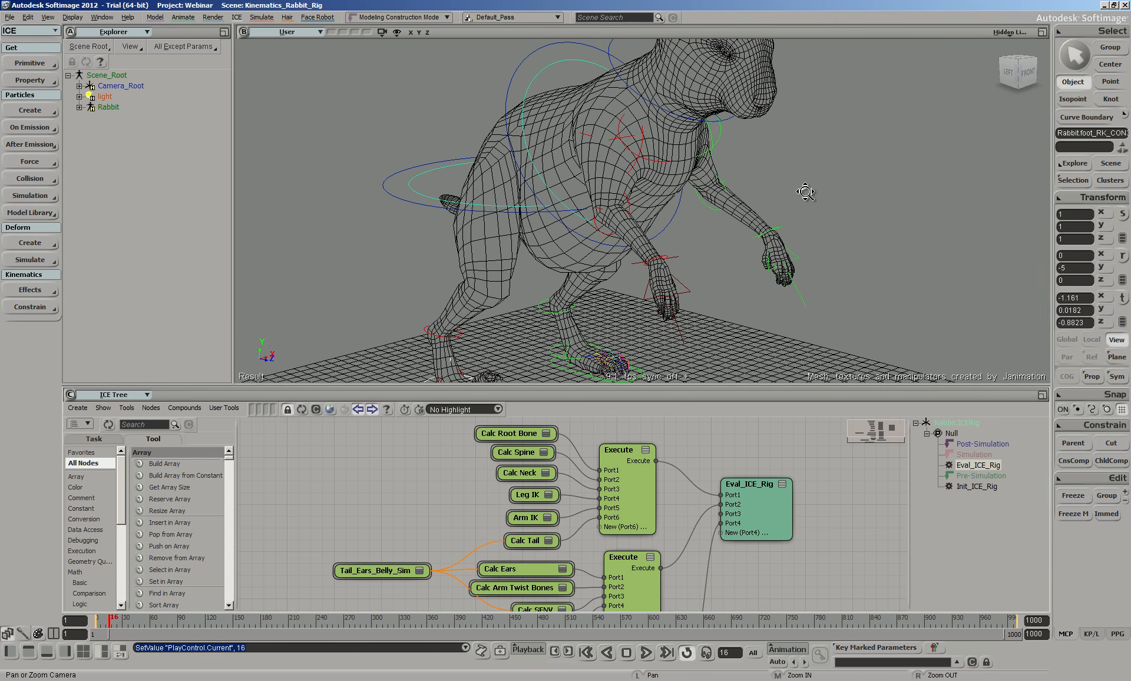
right_click(858, 208)
drag(858, 209, 786, 277)
Step: Try rotating the rabbit's head_CON control and undo the rotation
key(space)
click(561, 167)
key(v)
key(c)
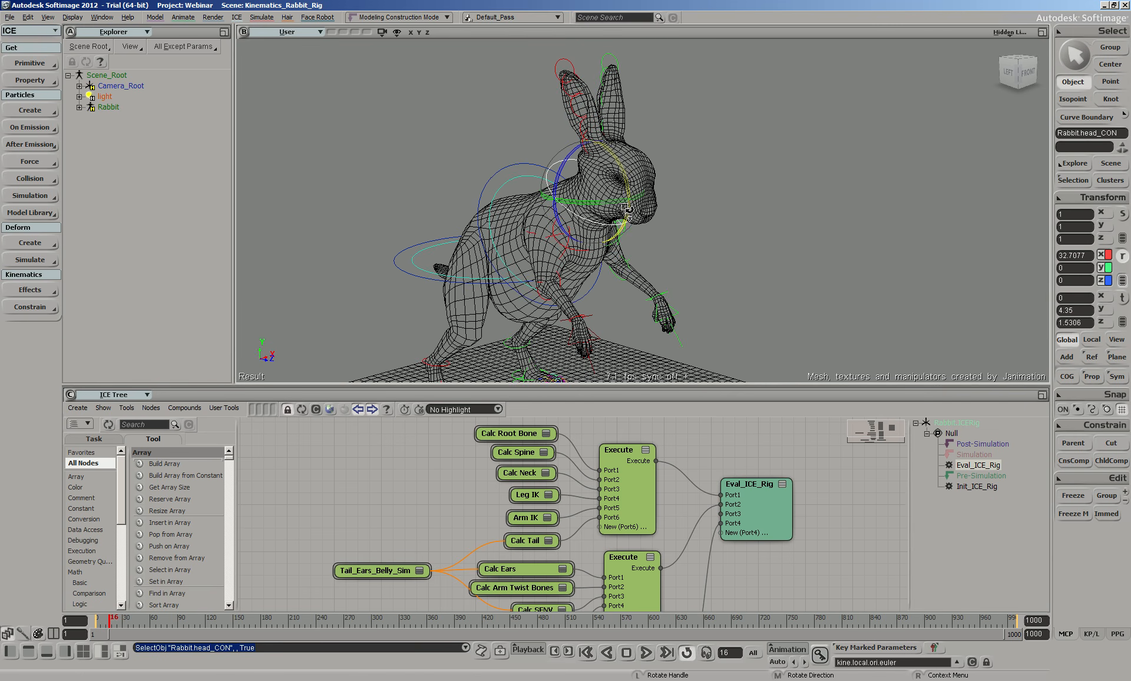
drag(604, 167, 648, 242)
key(ctrl+z)
Step: Try translating the rabbit's hipOffset control and undo the move
key(space)
click(513, 178)
key(v)
drag(540, 227, 567, 202)
key(ctrl+z)
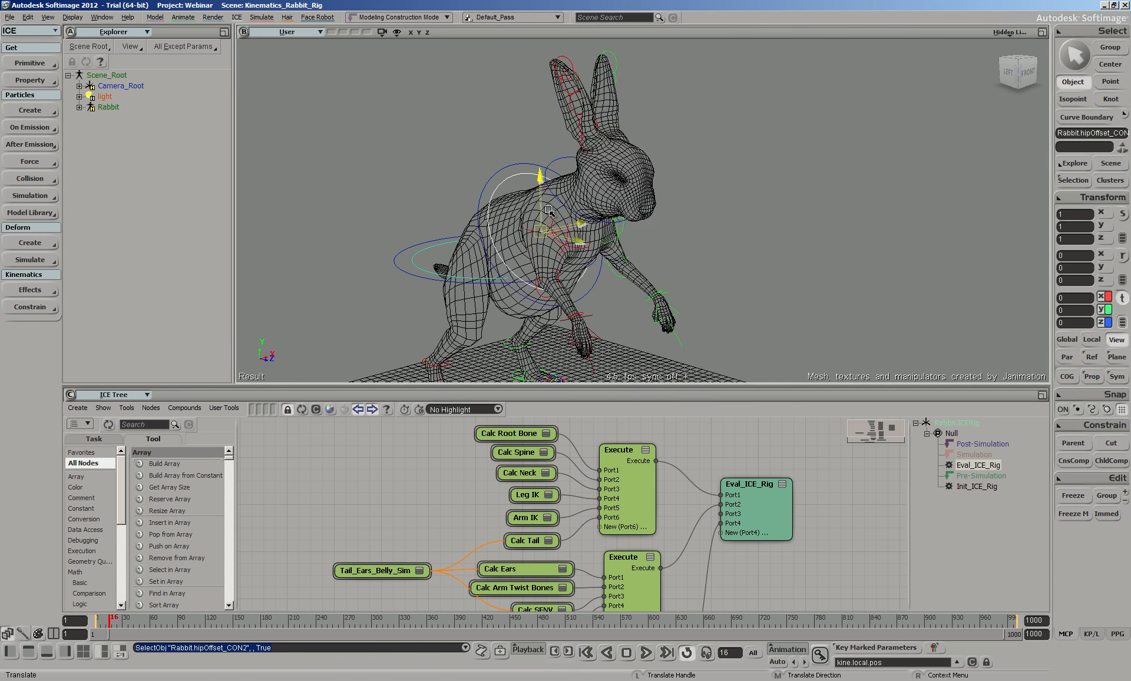
key(space)
Step: Enlarge the ICE Tree view to show more of the rig's nodes, and select the rabbit's global_SRT control
scroll(789, 228, down, 3)
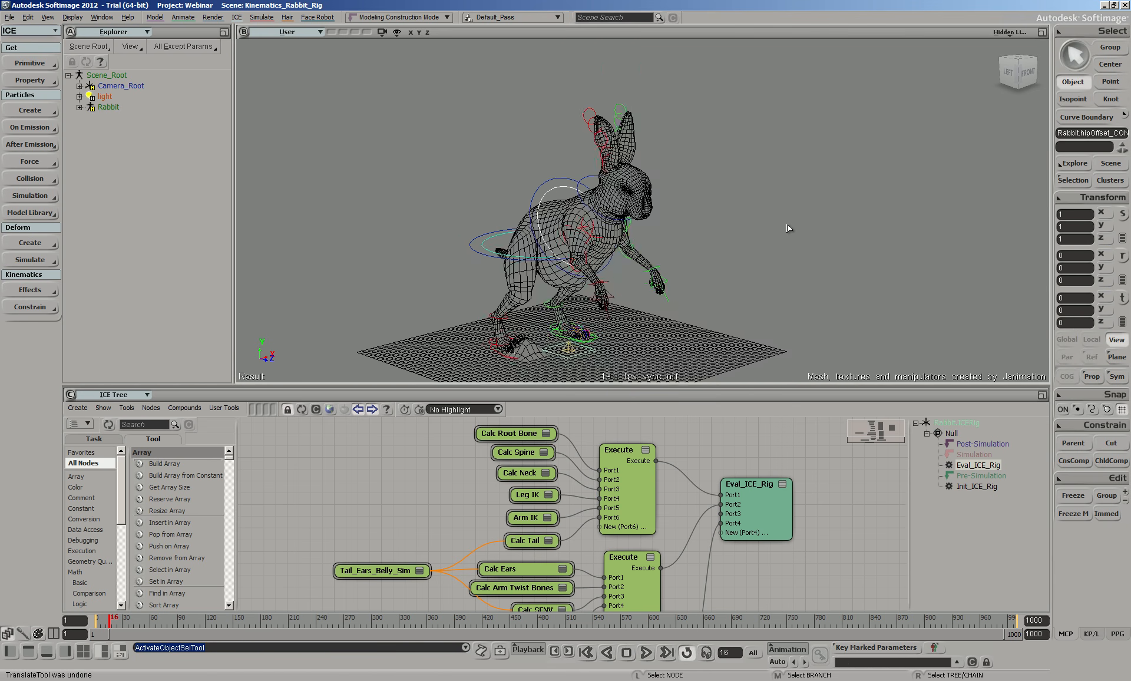
mouse_move(828, 559)
mouse_down()
mouse_move(832, 526)
mouse_move(836, 566)
mouse_up()
drag(807, 401, 809, 322)
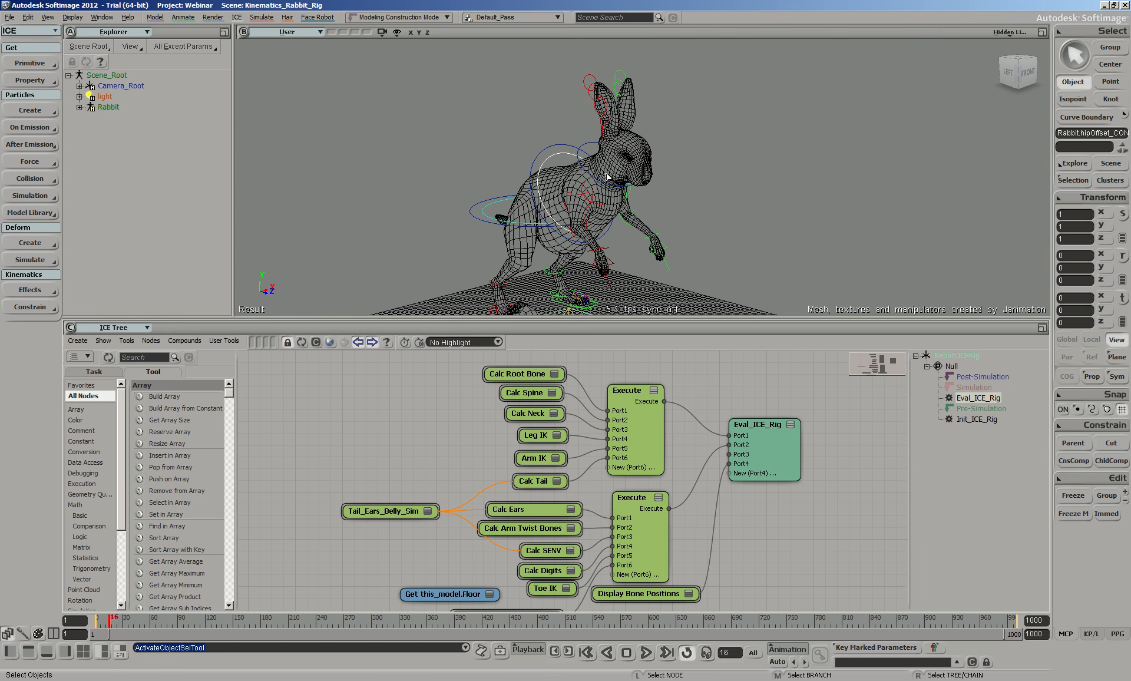
scroll(702, 201, down, 1)
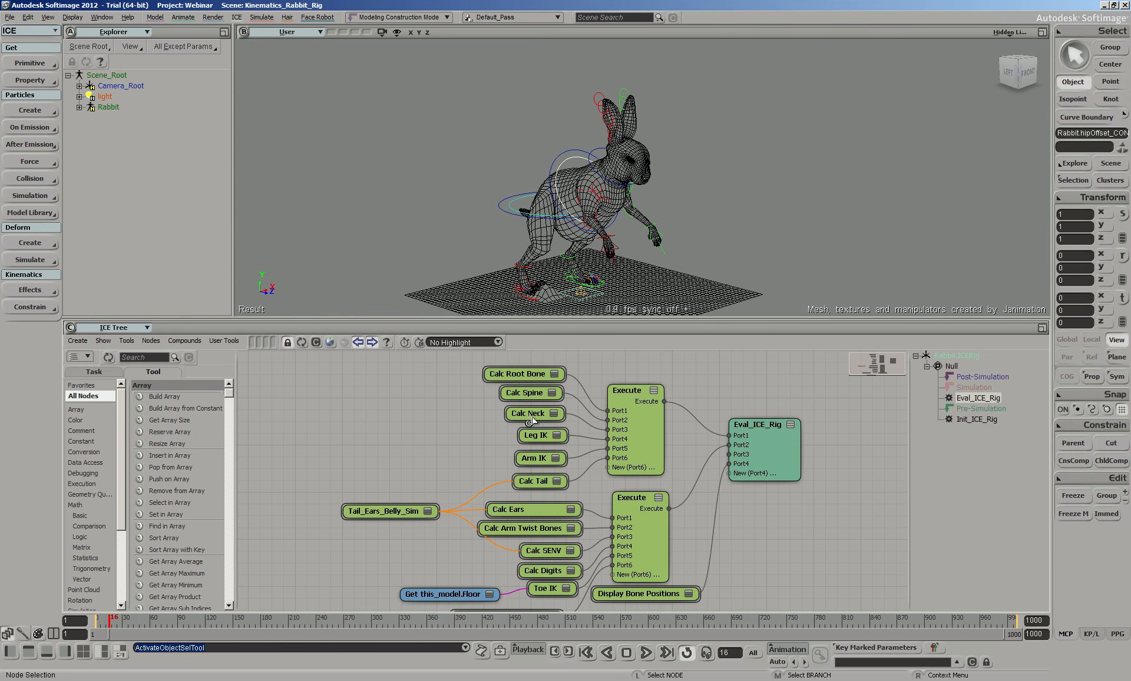
click(581, 292)
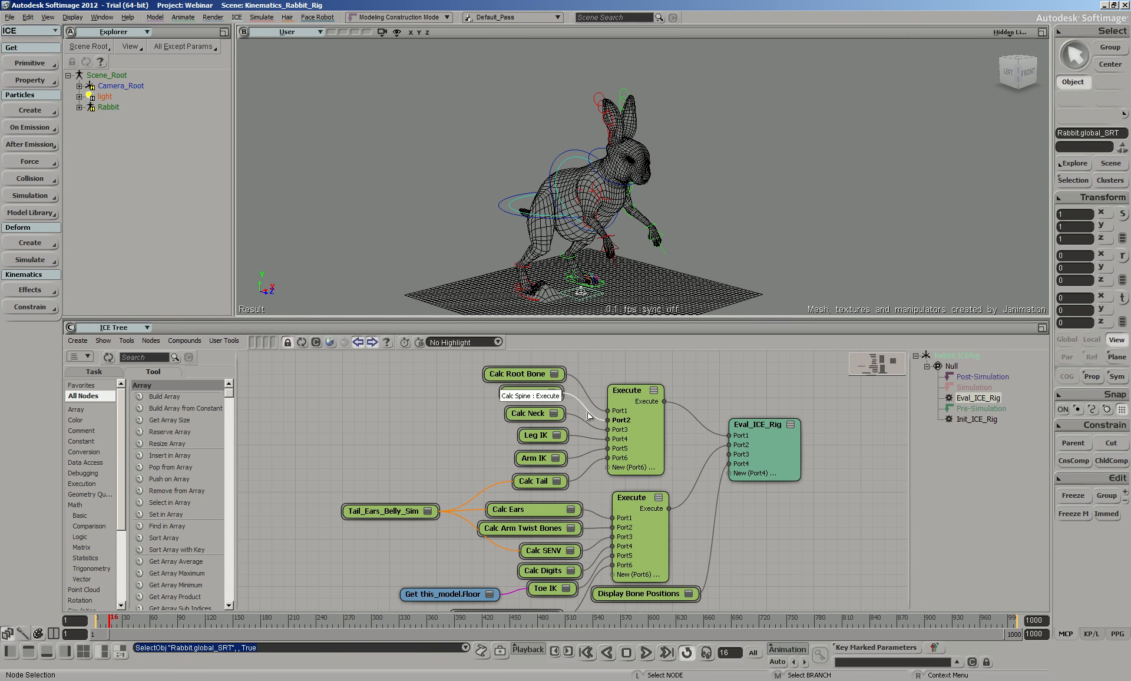
Step: Try disconnecting the Calc Spine node from Port2 of the upper Execute node and undo the disconnection
drag(601, 421, 586, 413)
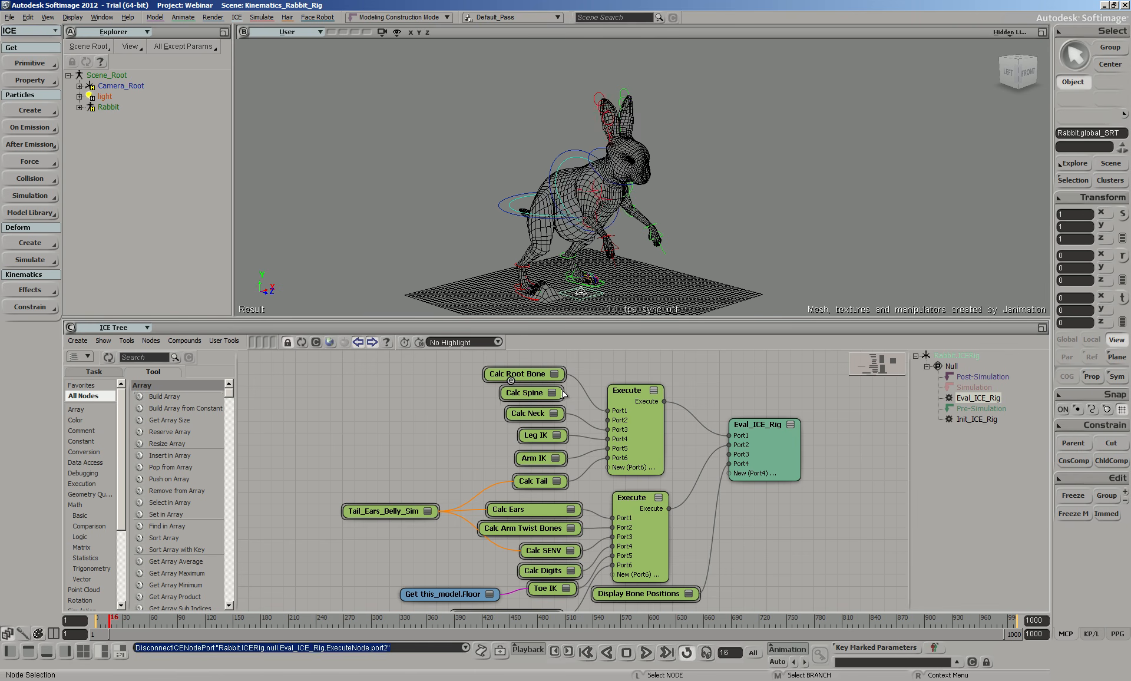
key(shift)
key(ctrl+z)
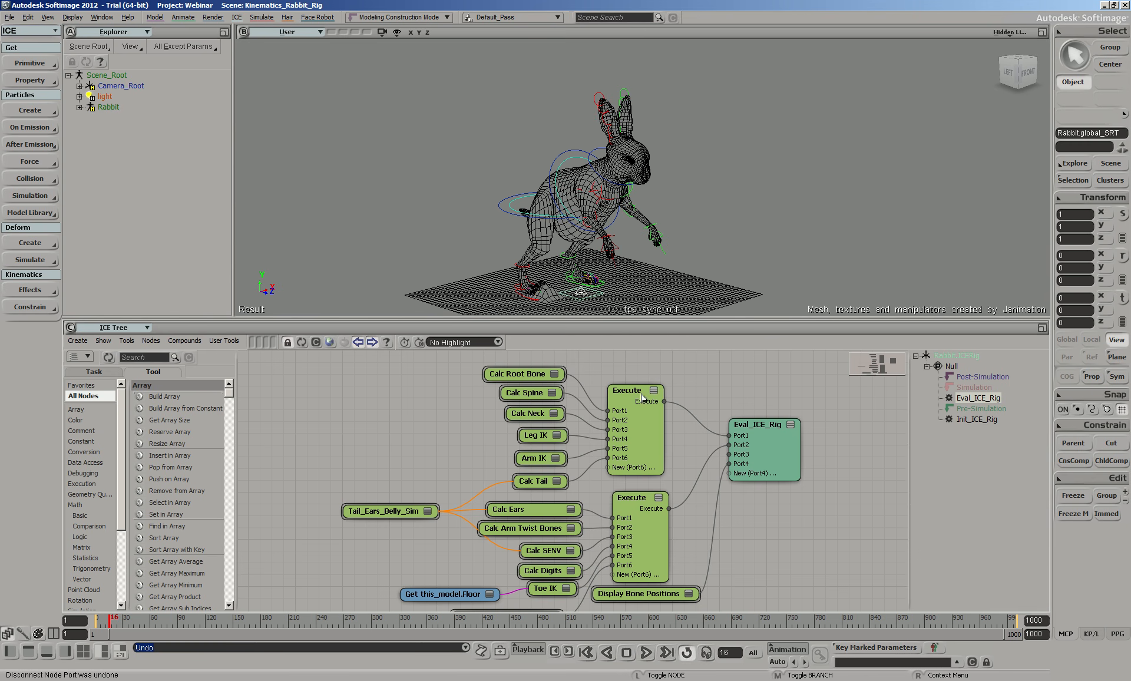
Step: Open the Schematic view, enlarge its window and frame the entire rabbit rig hierarchy
key(9)
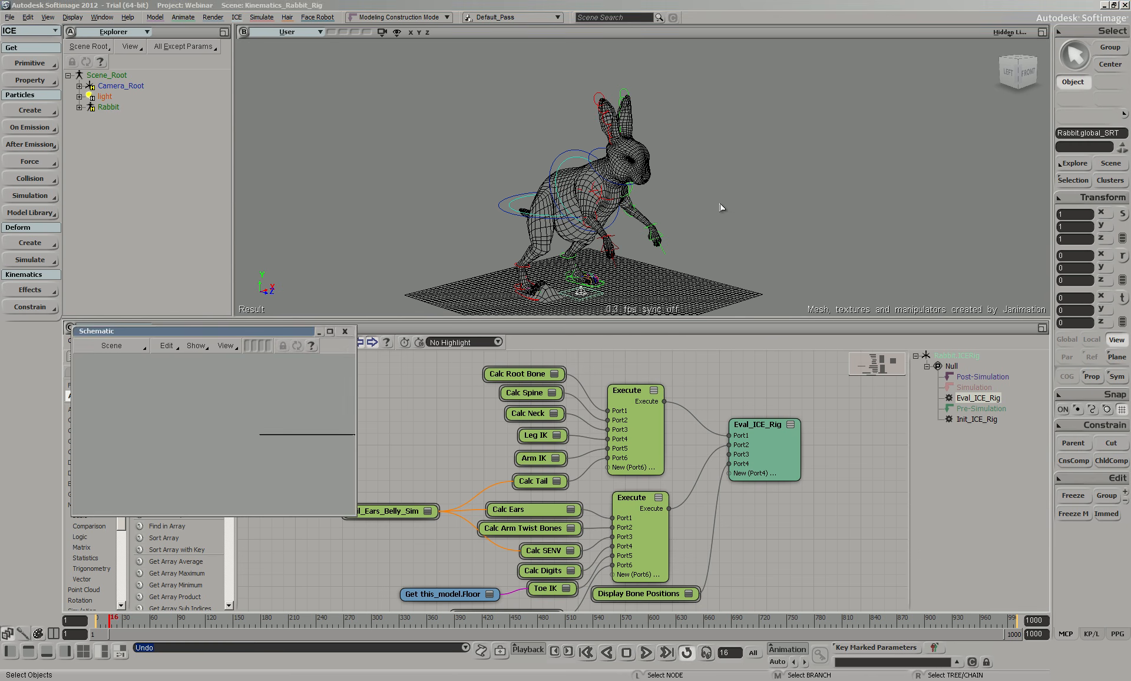
key(ctrl+r)
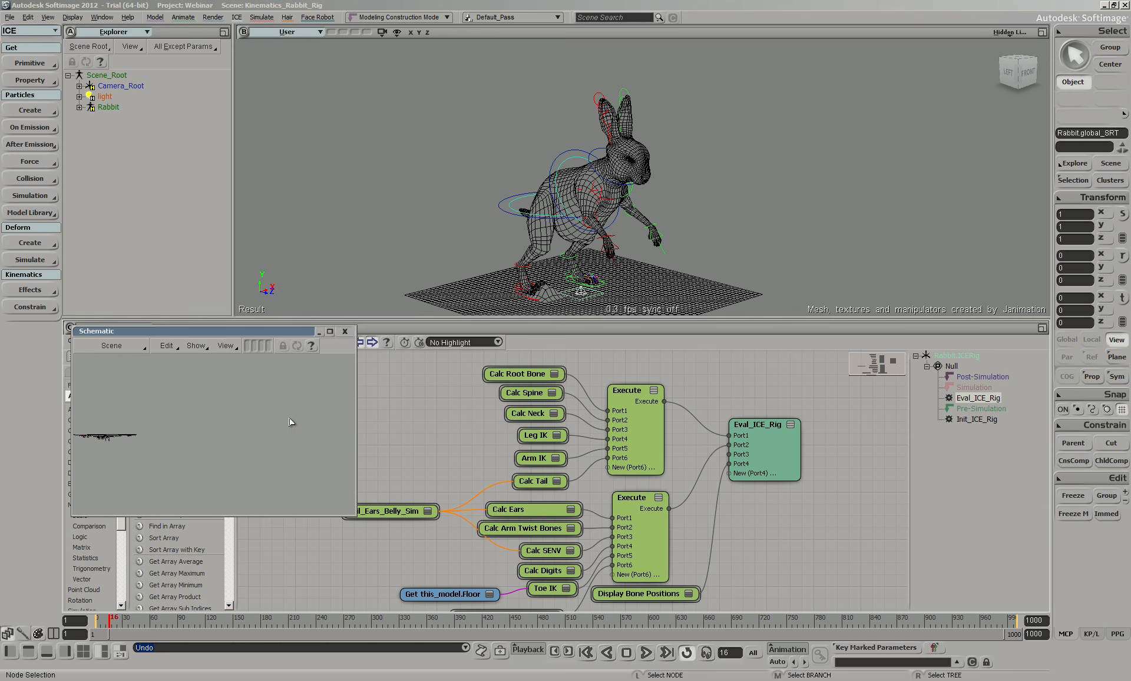
key(a)
drag(354, 518, 933, 584)
key(a)
scroll(789, 501, down, 1)
Step: Examine the rabbit rig's node hierarchy up close in the Schematic view and close the view
key(z)
drag(573, 501, 729, 494)
scroll(703, 484, up, 3)
key(z)
key(z)
drag(669, 429, 472, 464)
scroll(511, 464, down, 1)
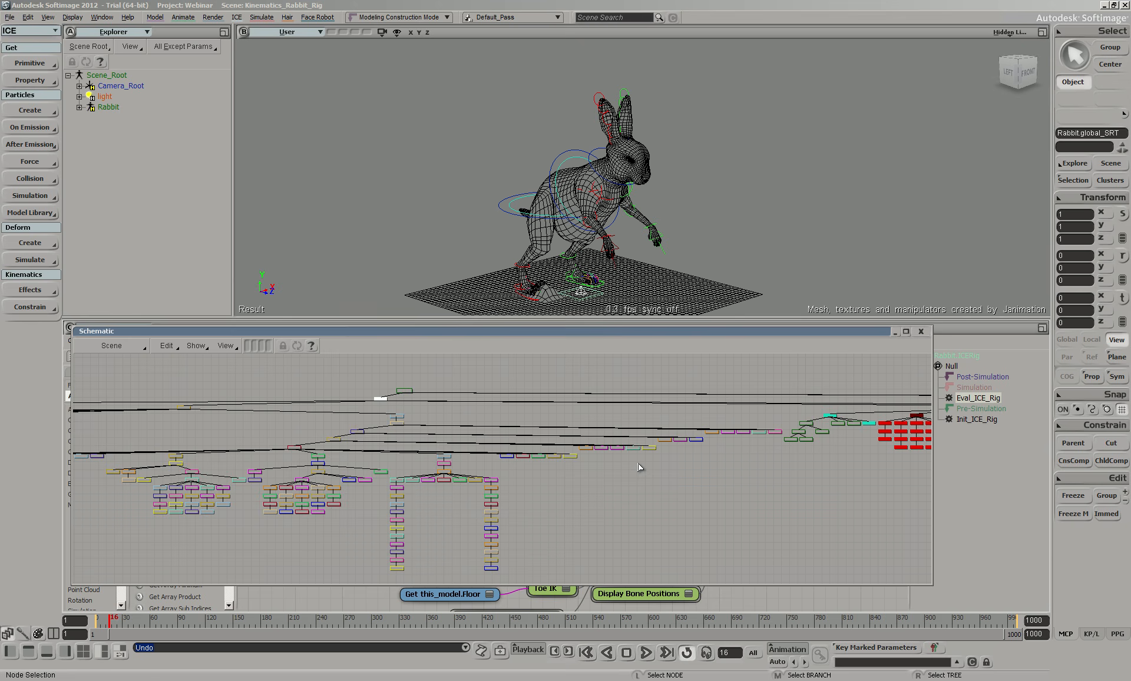
key(z)
drag(305, 475, 407, 451)
key(z)
drag(838, 510, 737, 497)
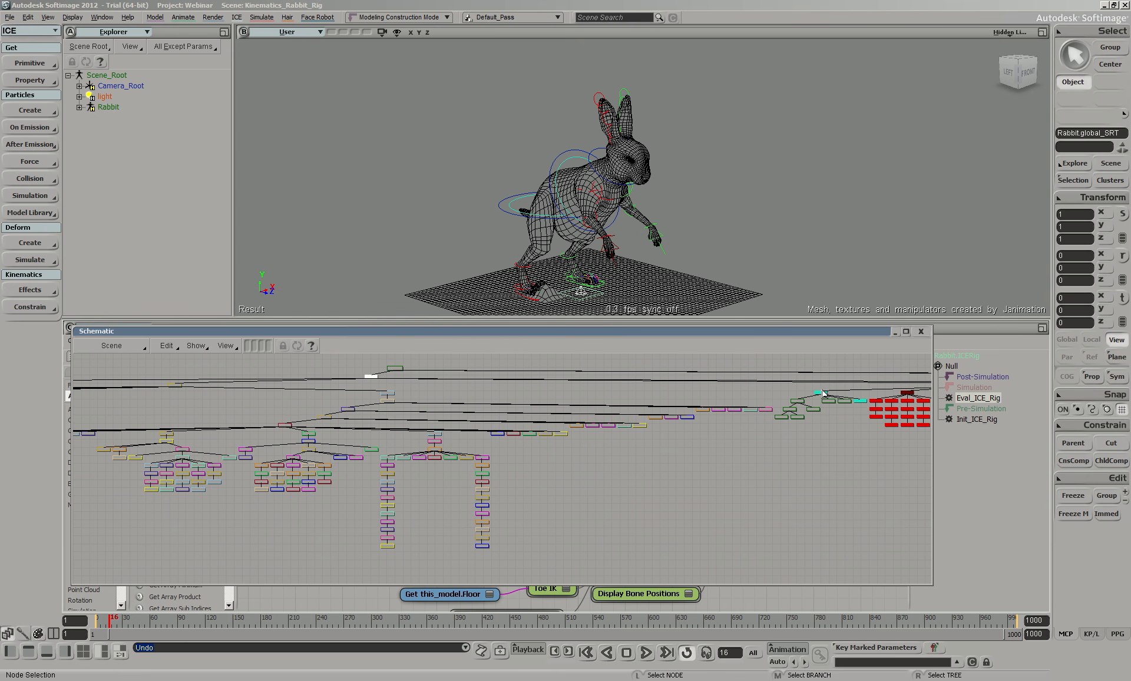
click(921, 331)
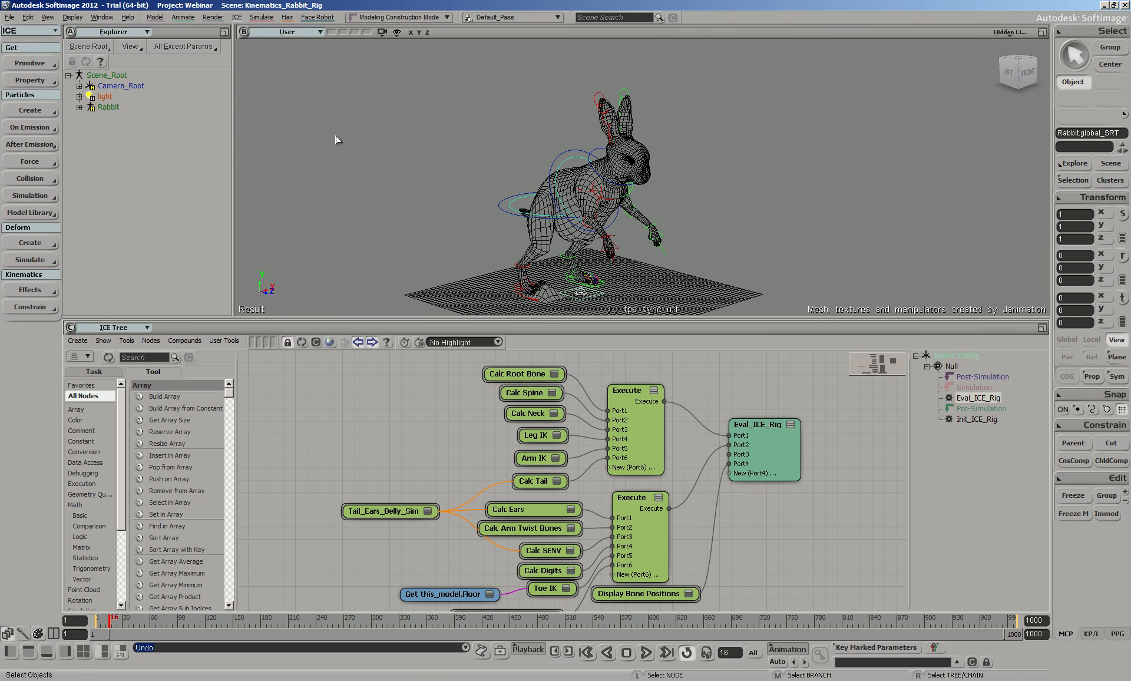
Step: Load the Kinematics_Rabbit_Rig_LoadingICECaches scene from the Webinar project
click(10, 17)
click(23, 38)
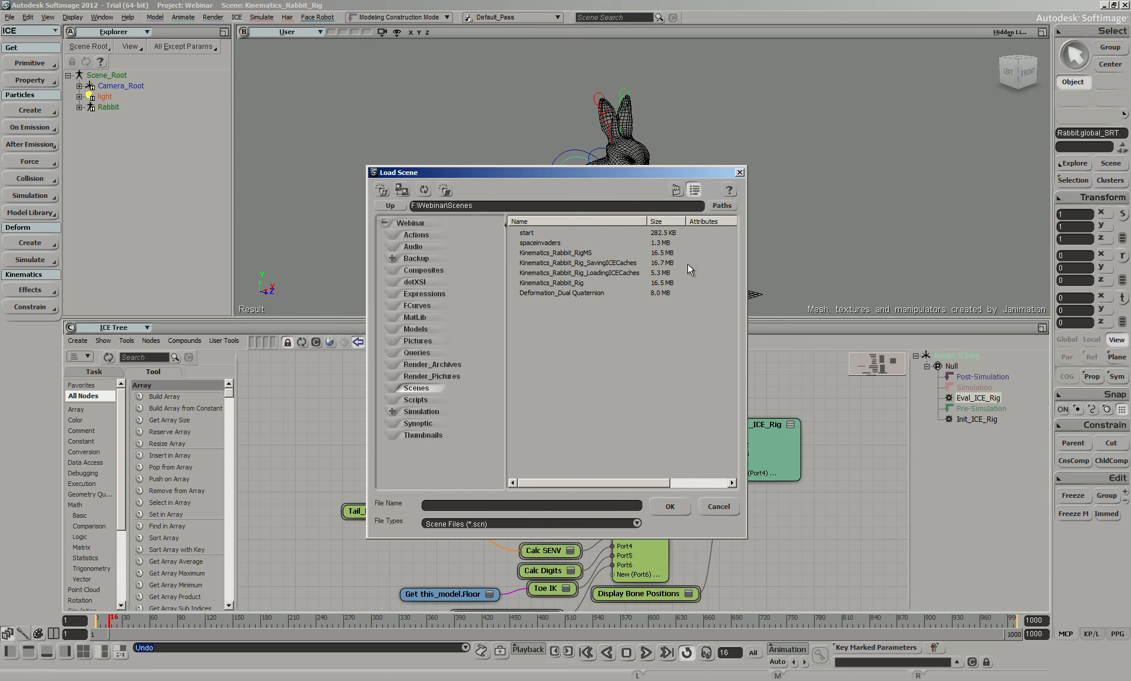
click(591, 272)
click(670, 506)
click(602, 369)
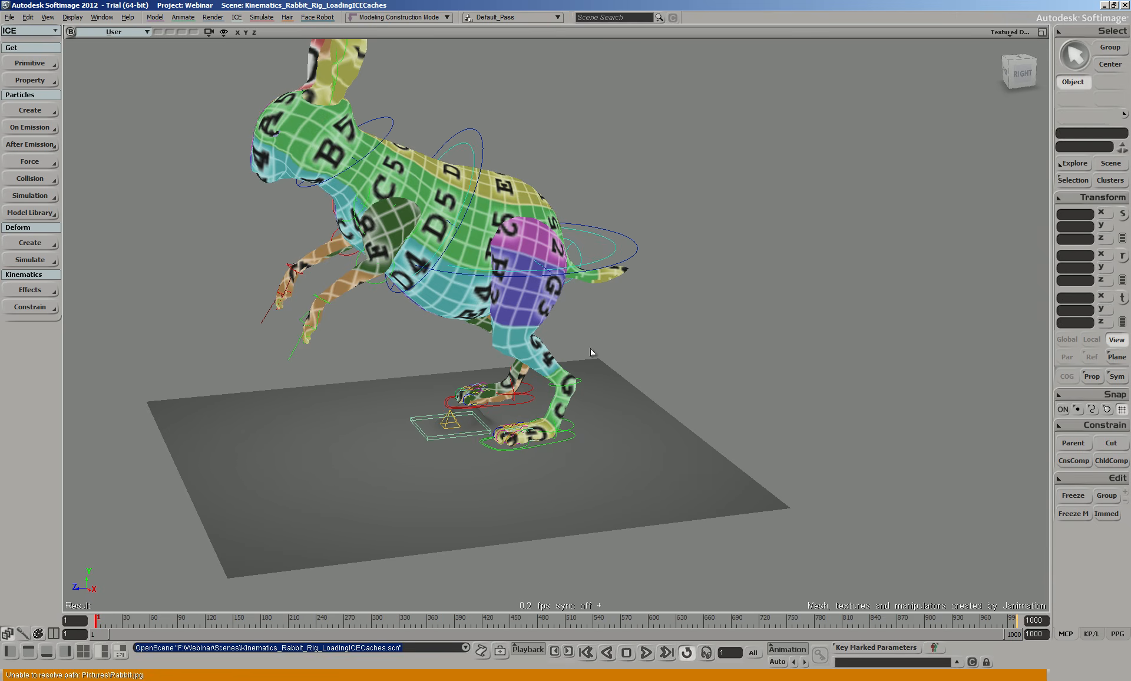
Step: Set the viewport to hidden line display, clear the selection and turn the view to the rabbit's front
click(1005, 39)
click(966, 196)
click(851, 338)
key(o)
drag(736, 399, 818, 393)
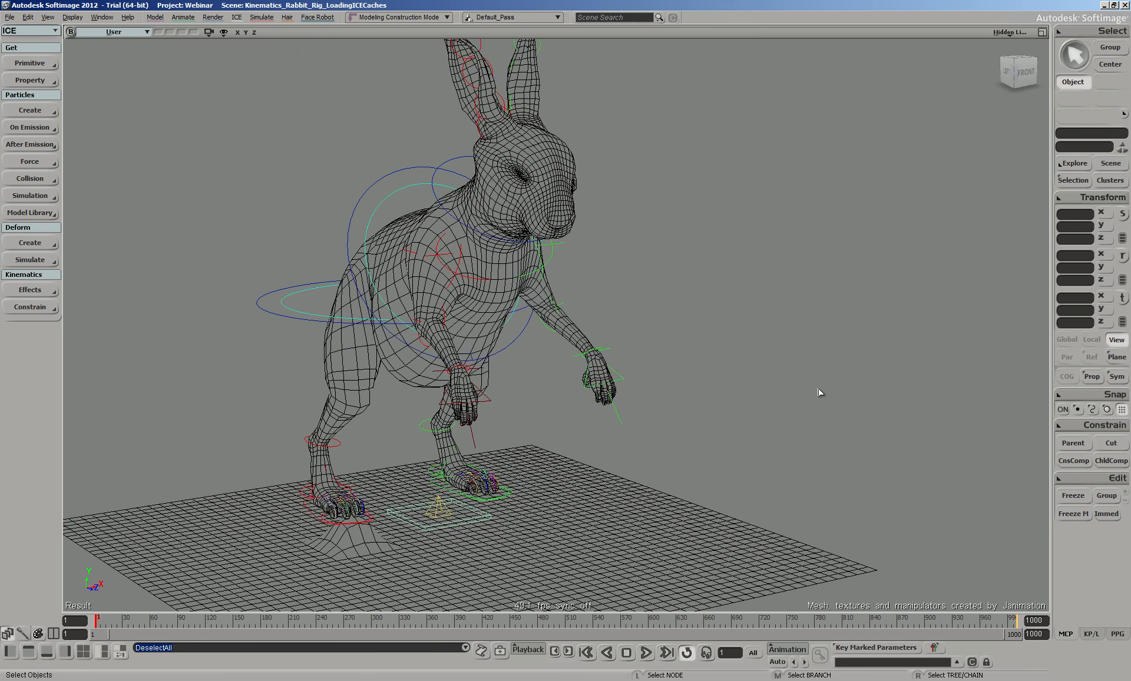
Step: Inspect the cached rabbit rig's hierarchy in the Schematic view and close it
scroll(818, 392, down, 3)
key(9)
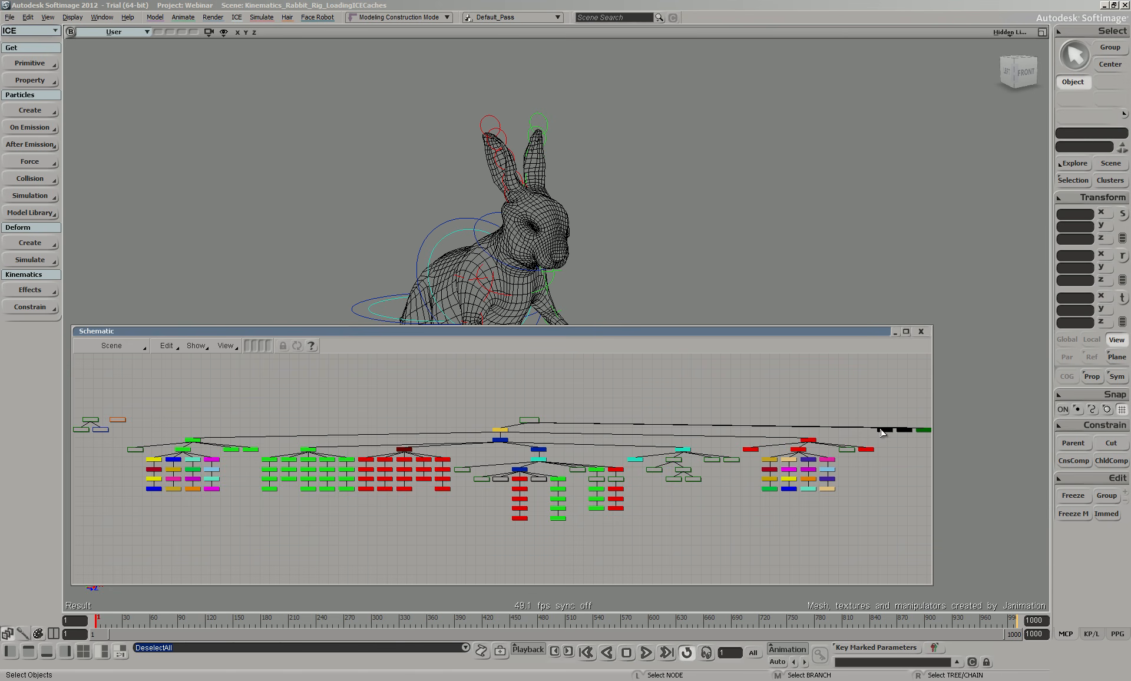
click(922, 331)
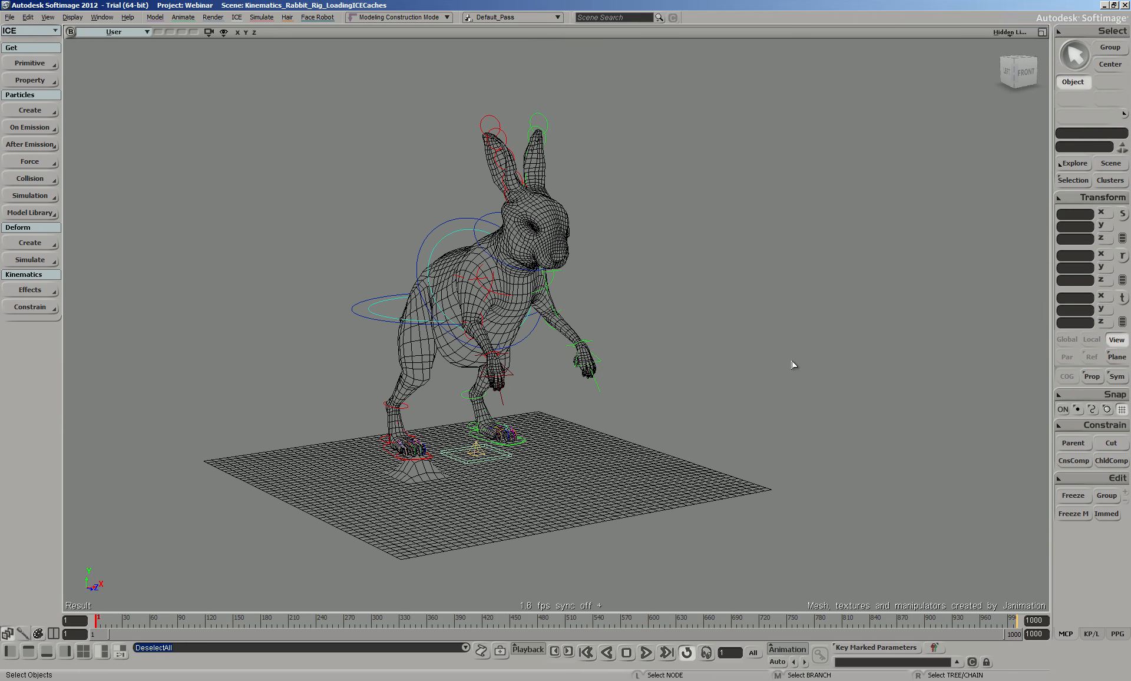
Step: Translate the rabbit's right foot control to about X -1.032, Y -0.2684, Z -0.766 on the floor bump
click(426, 459)
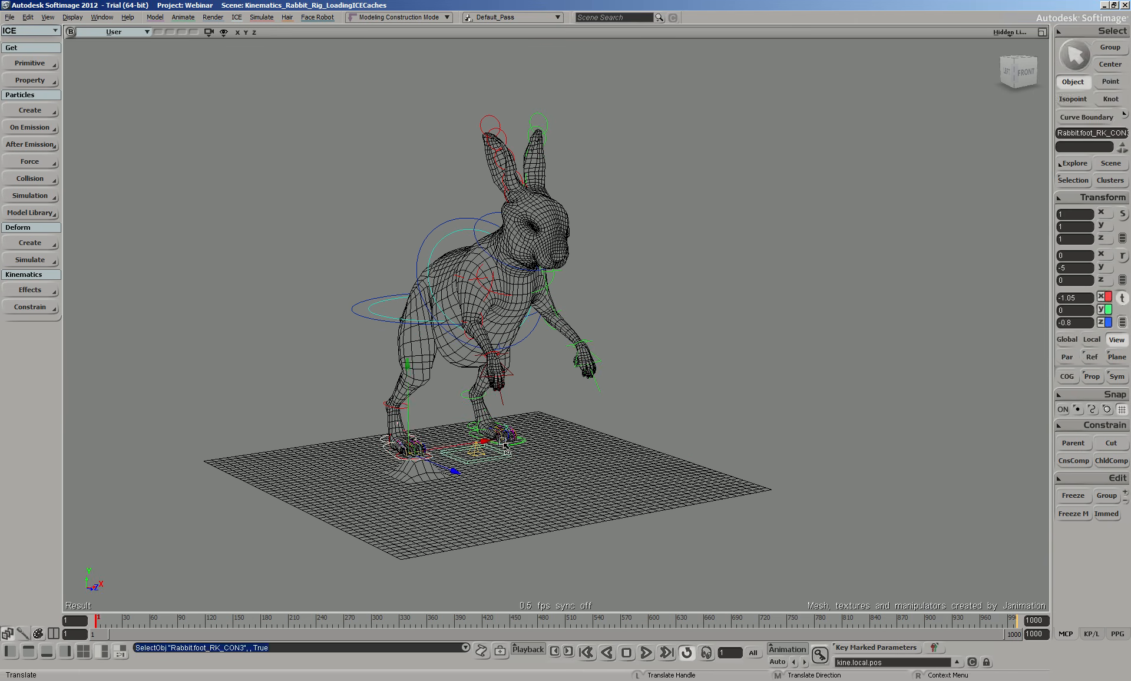
scroll(427, 460, up, 5)
key(s)
drag(283, 563, 562, 444)
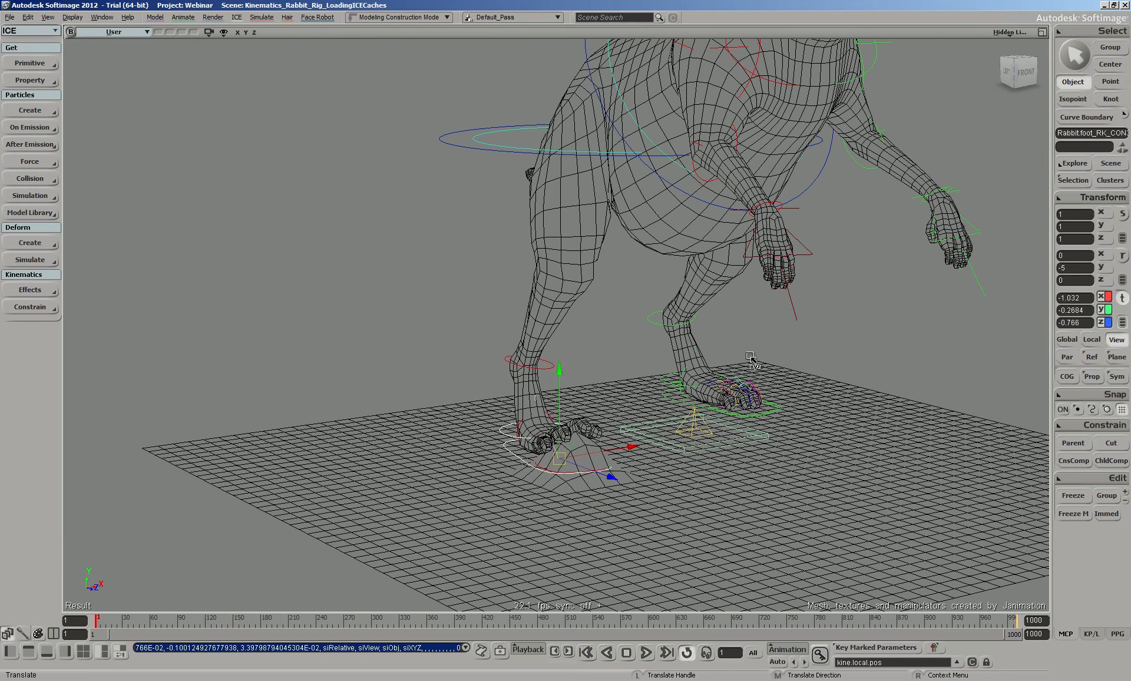
scroll(767, 340, down, 2)
scroll(818, 299, down, 4)
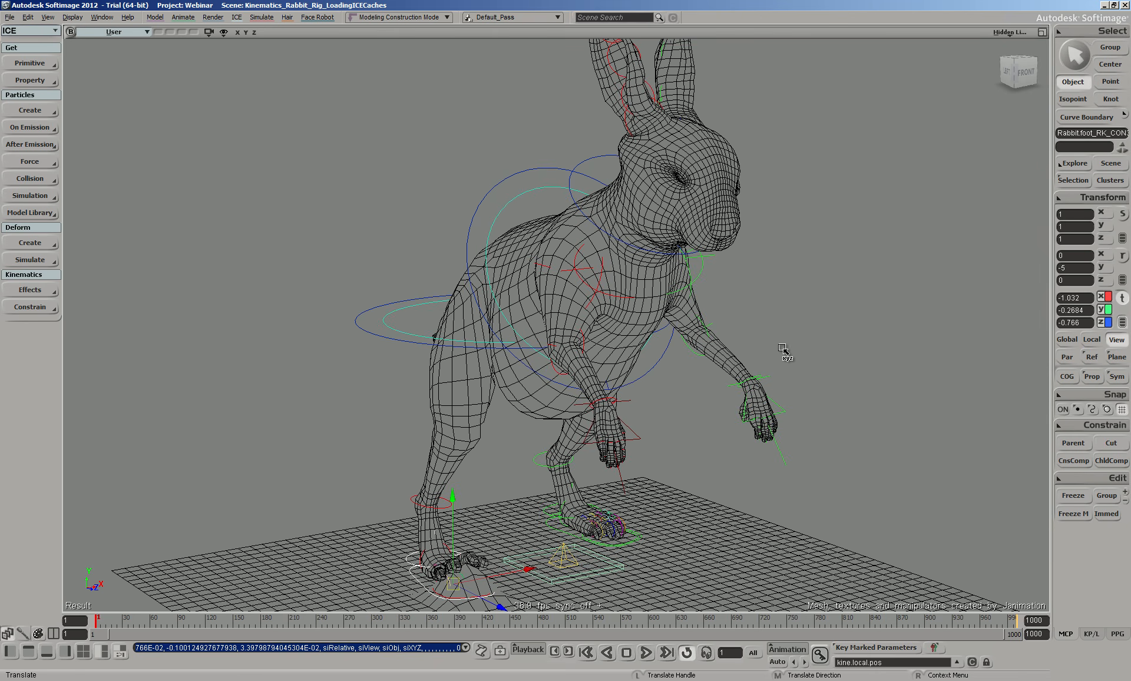
scroll(779, 240, down, 1)
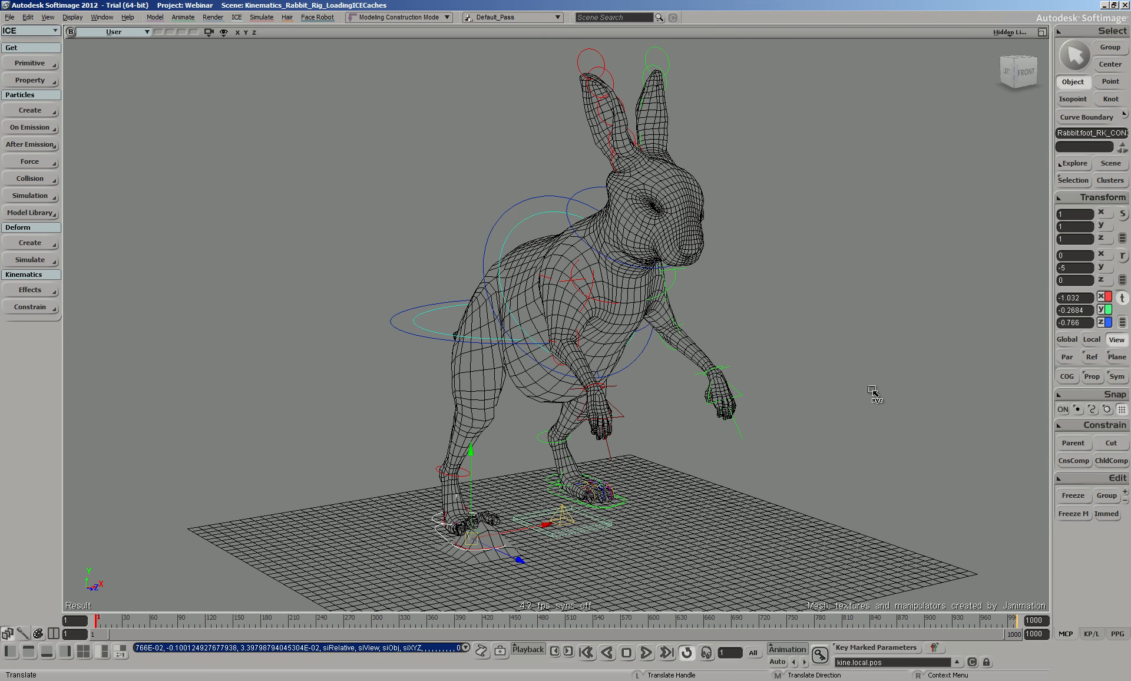
key(space)
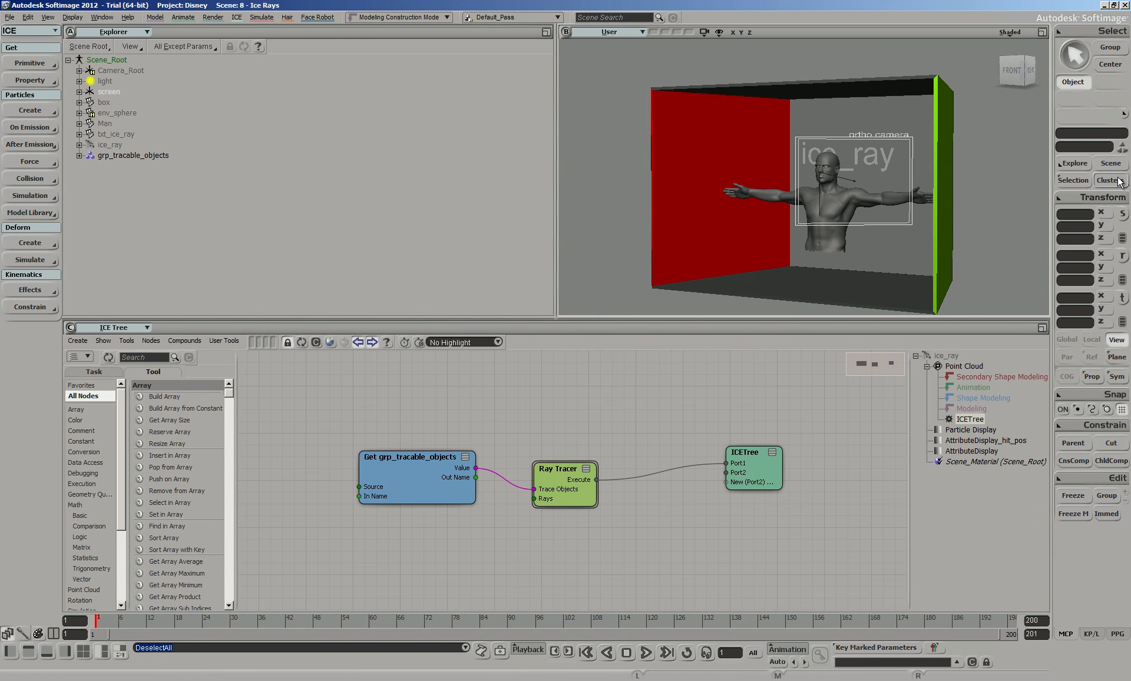
Step: Open the Ray Tracer node's properties in the 8 - Ice Rays scene and set Rays to 400
double_click(548, 483)
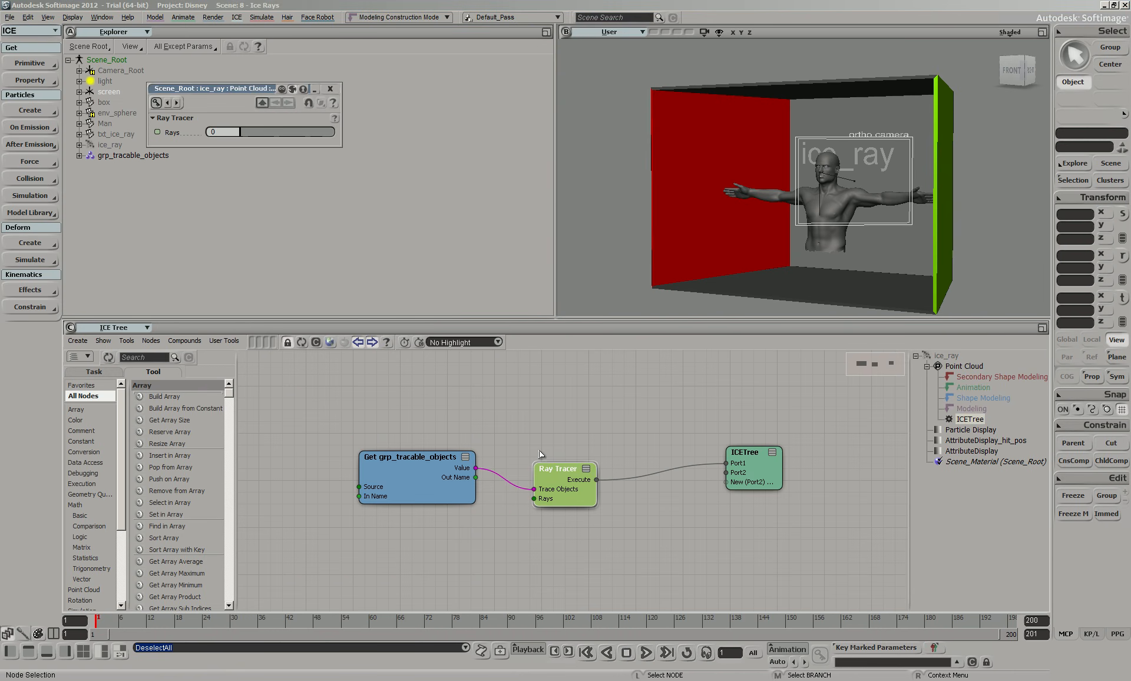
drag(253, 90, 378, 139)
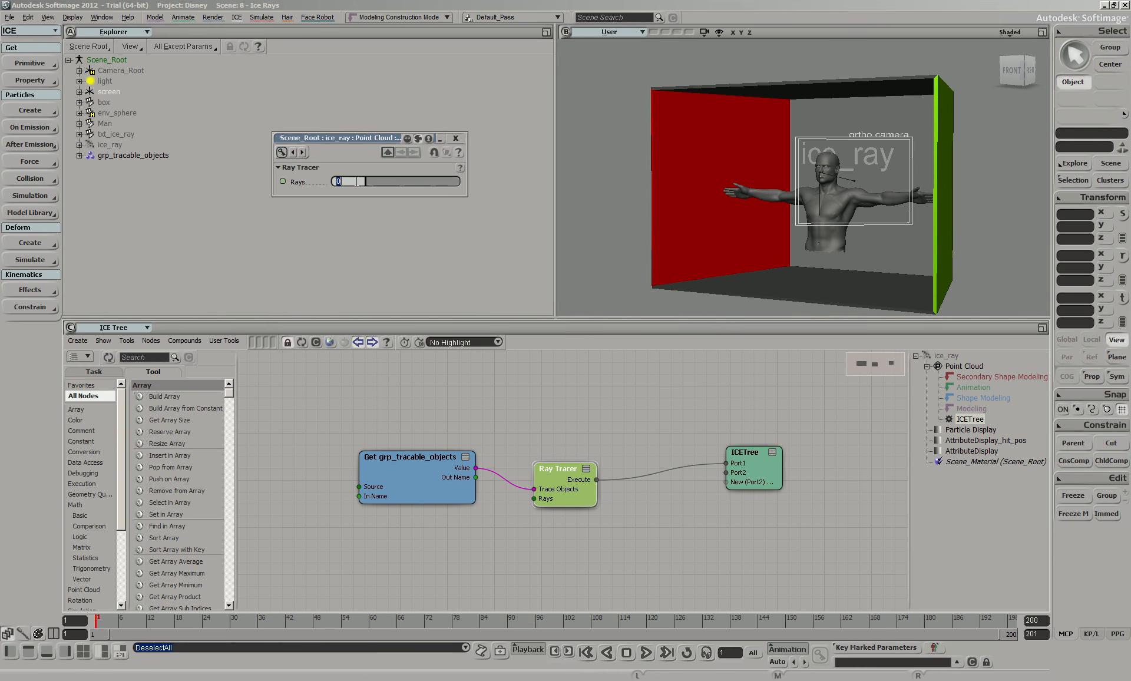
text(400)
key(Return)
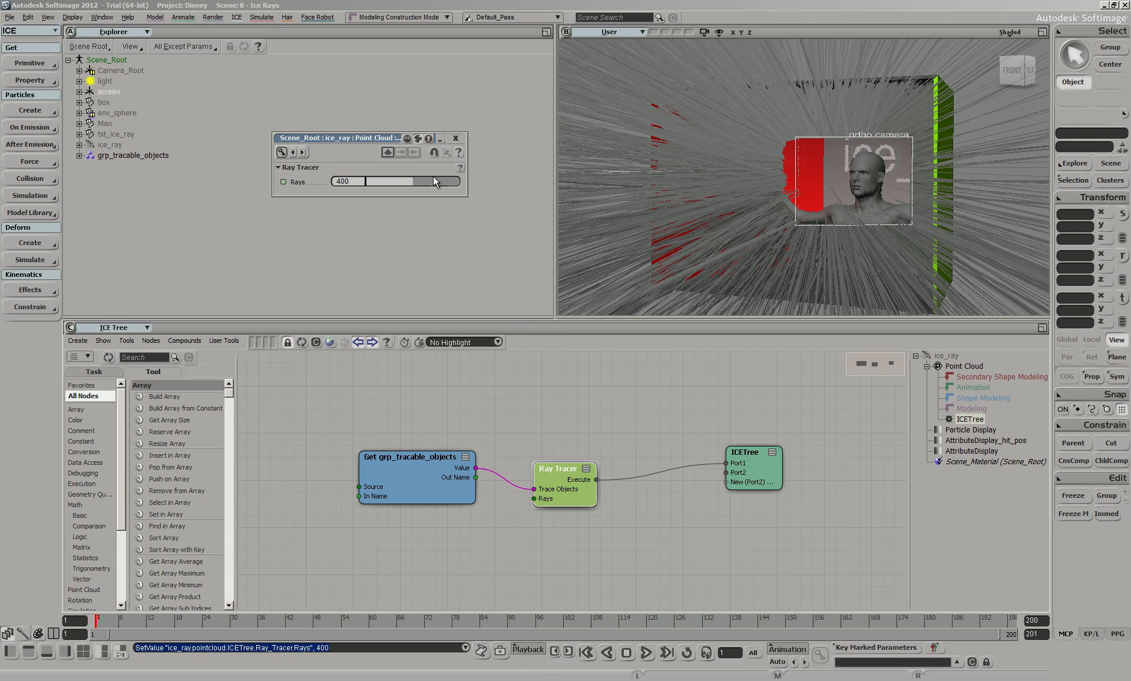
Step: Reset the Ray Tracer's Rays to 0 and try low ray values while viewing the screen null from the side
drag(403, 182, 364, 179)
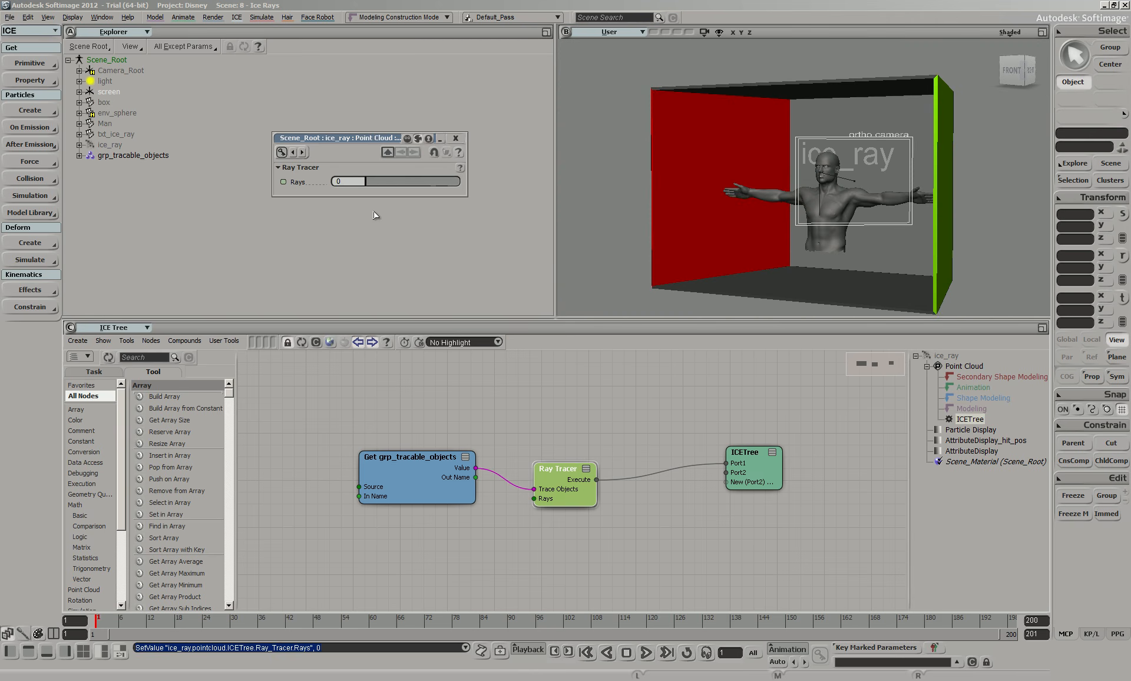
right_drag(773, 178, 820, 183)
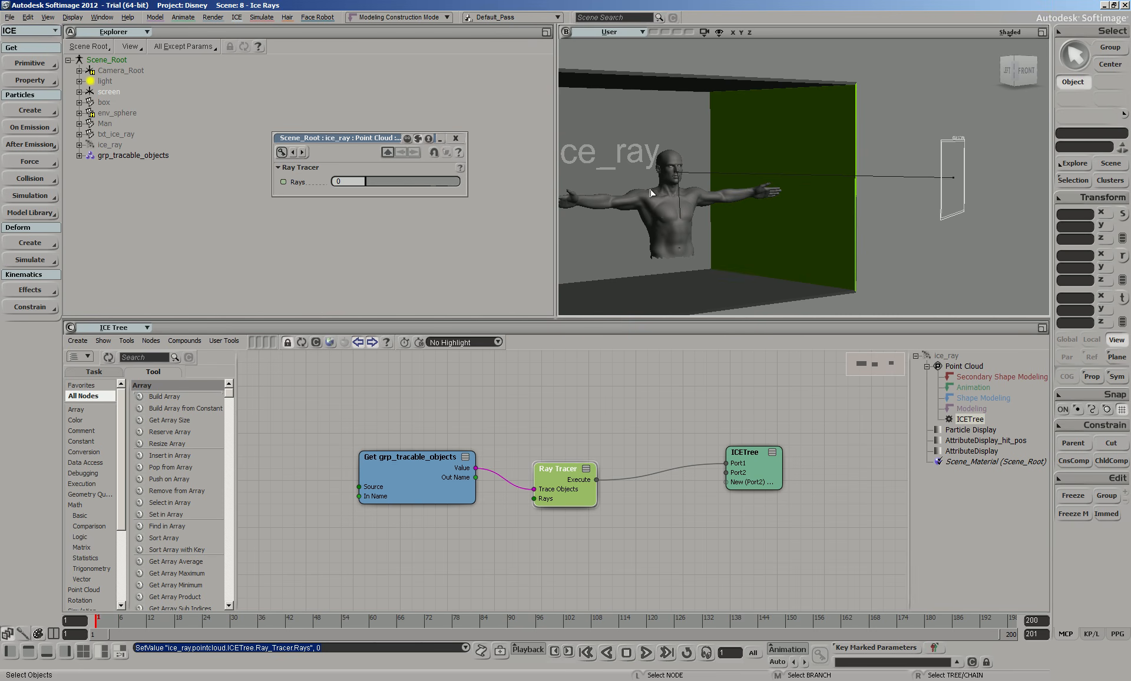
mouse_move(354, 177)
mouse_down()
mouse_move(387, 179)
mouse_move(359, 175)
mouse_up()
key(o)
drag(775, 285, 937, 254)
mouse_move(379, 185)
mouse_down()
mouse_move(438, 189)
mouse_move(365, 187)
mouse_up()
Step: Raise the Ray Tracer's Rays value to 242 with the view facing the ortho camera screen
key(o)
drag(835, 222, 763, 154)
scroll(763, 155, up, 5)
drag(366, 180, 394, 180)
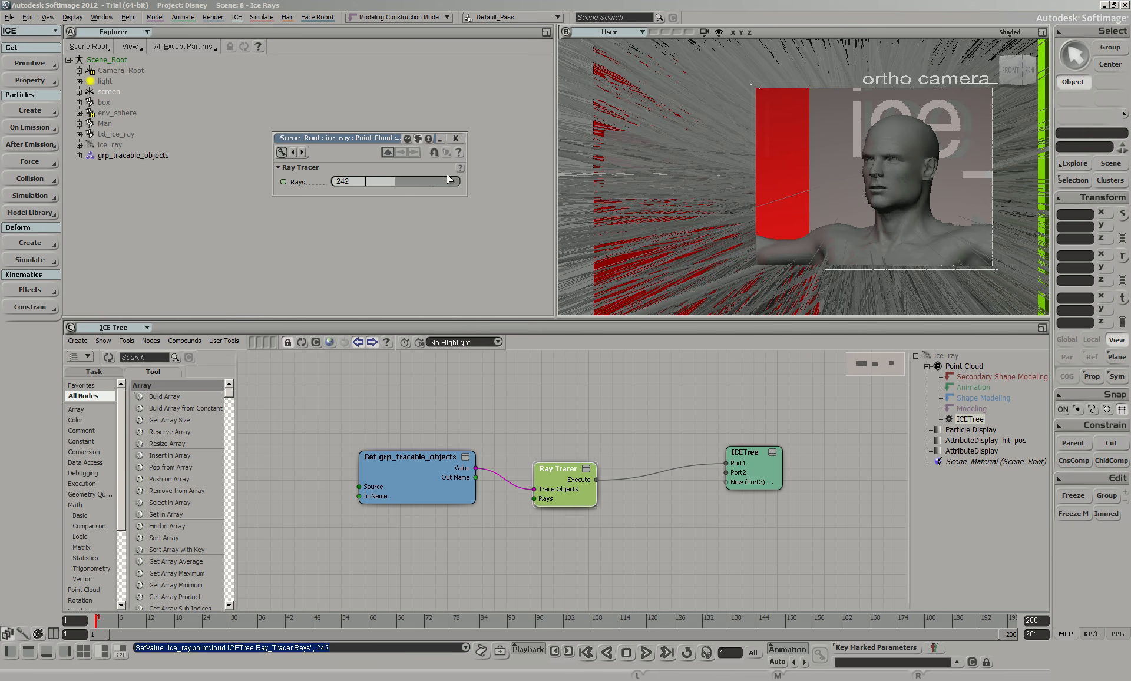
Step: Select the screen null and translate it to about X 6.69, Y 1.6291, Z 12.3852
key(v)
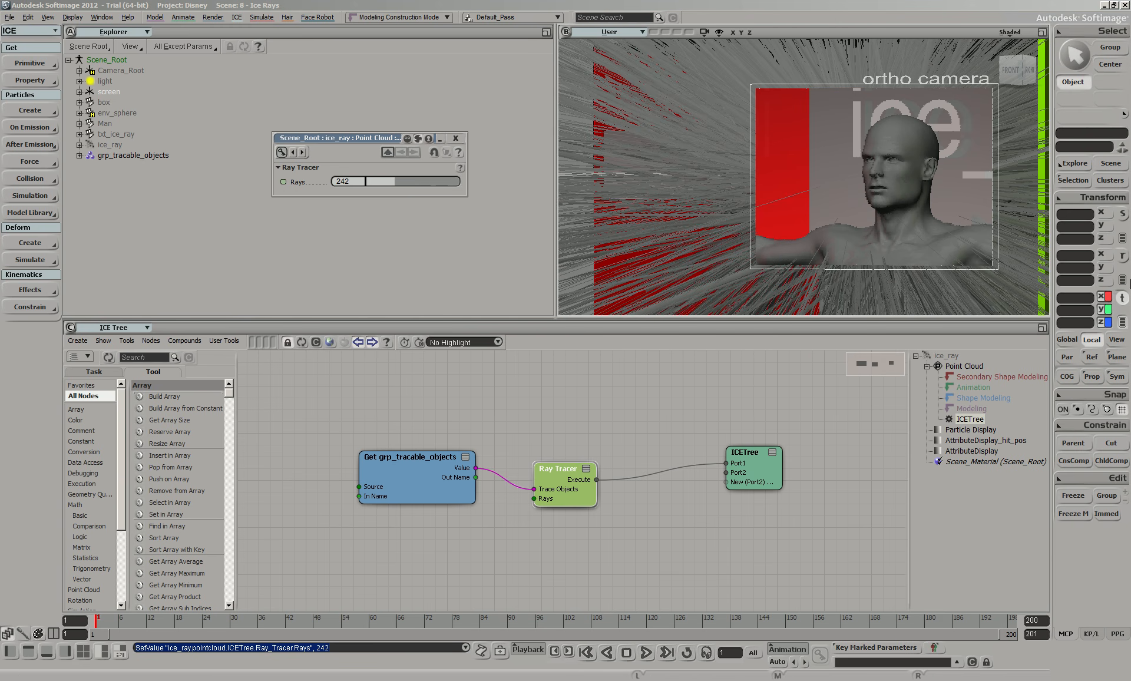
click(1110, 180)
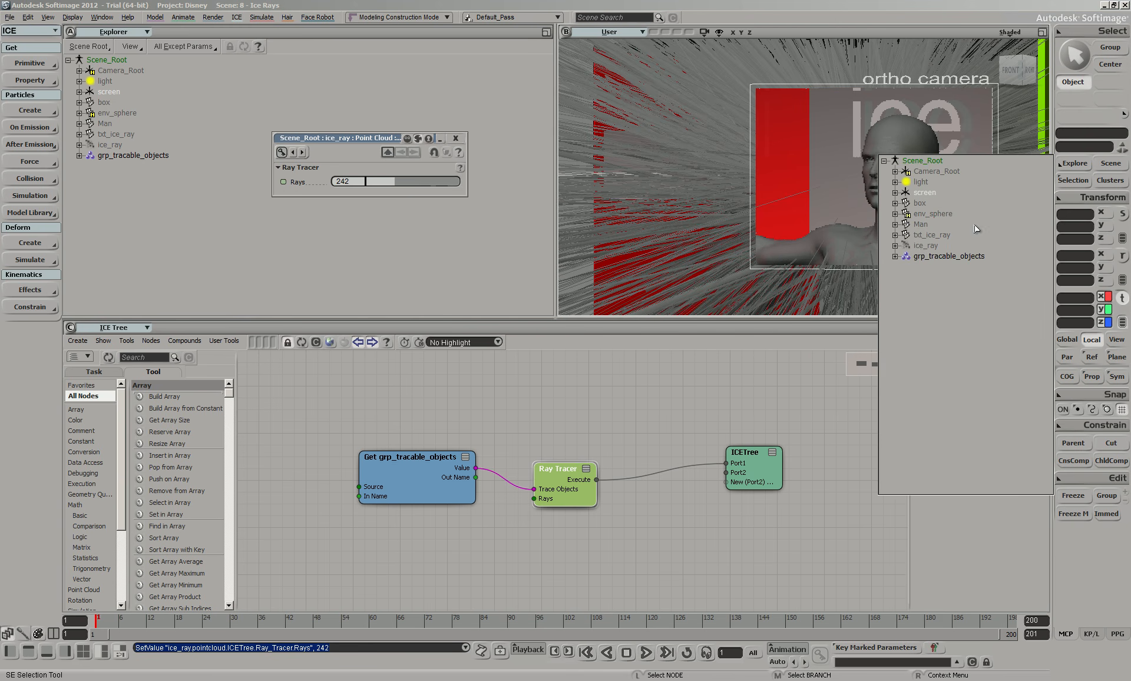
click(923, 247)
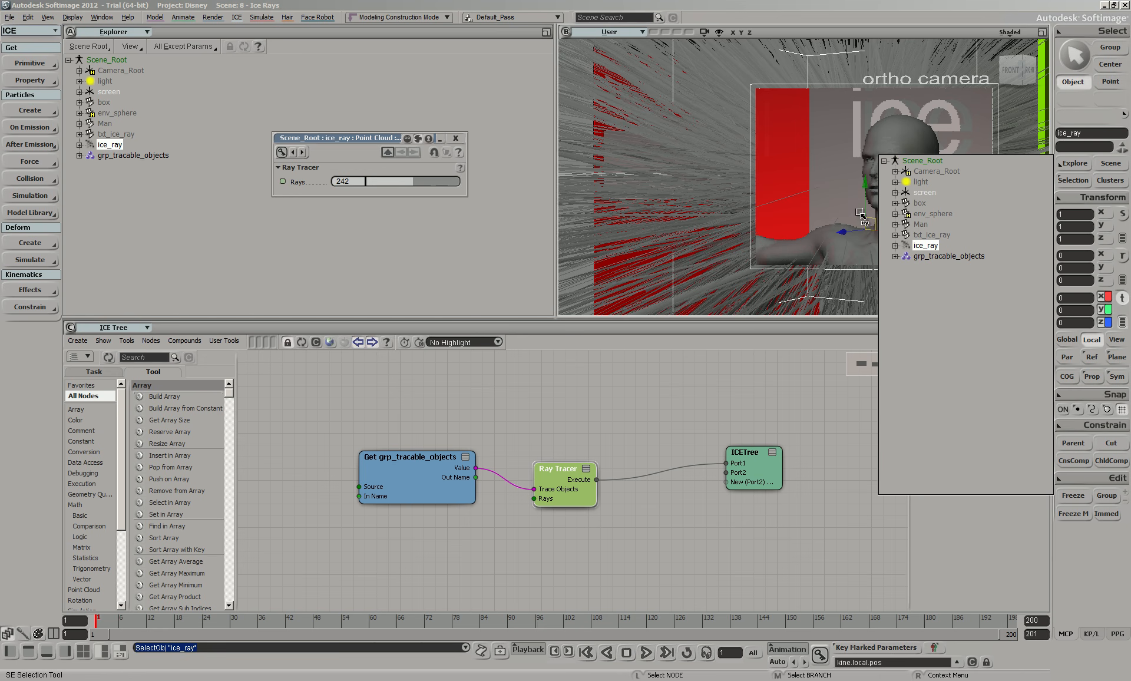
click(918, 193)
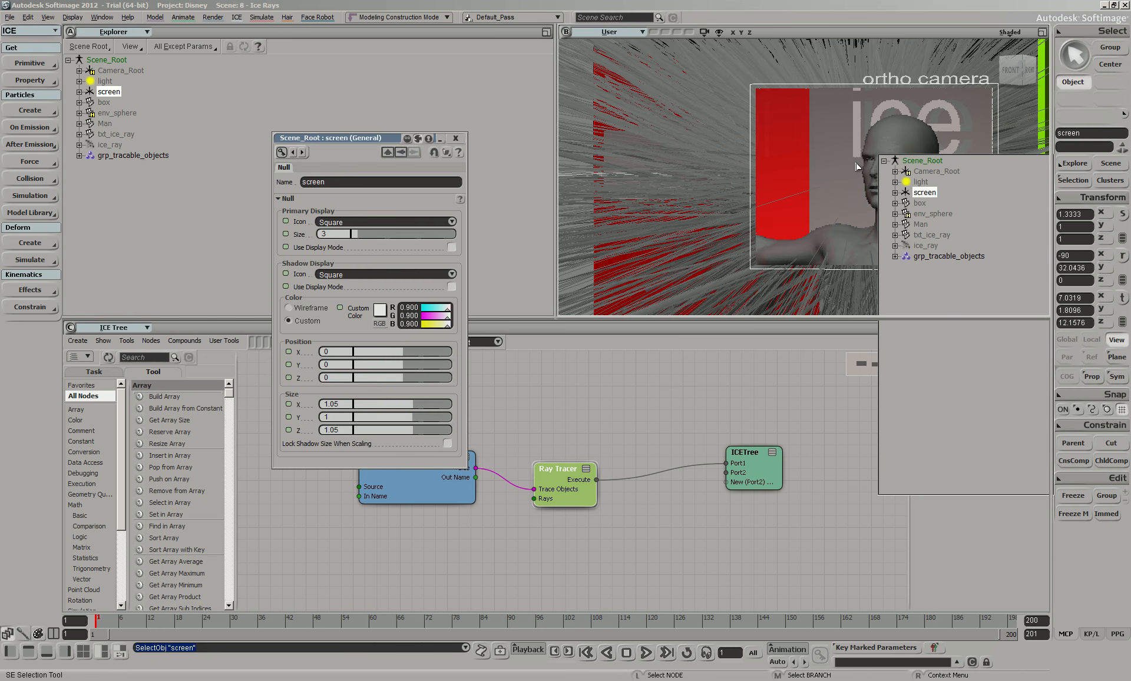
key(v)
mouse_move(825, 180)
mouse_down()
mouse_move(744, 231)
mouse_move(908, 231)
mouse_move(819, 72)
mouse_move(856, 193)
mouse_move(665, 243)
mouse_up()
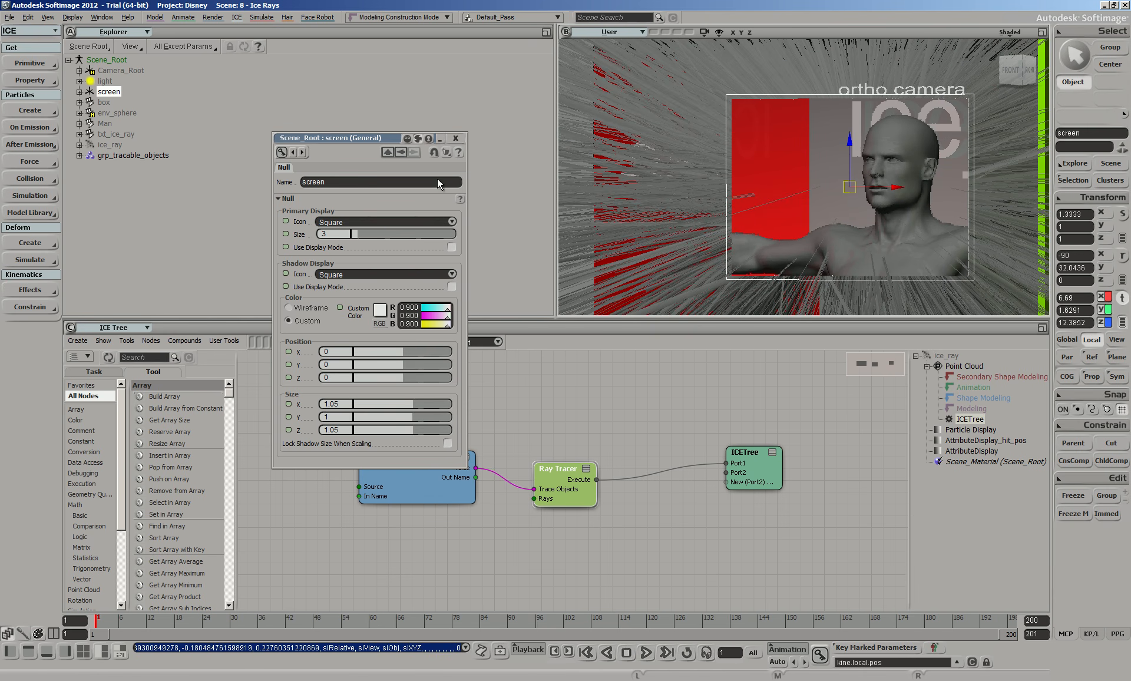
Step: Return to the Ray Tracer's properties, set Rays to 274 and close the property page
click(407, 152)
mouse_move(398, 179)
mouse_down()
mouse_move(370, 176)
mouse_move(420, 179)
mouse_up()
click(455, 138)
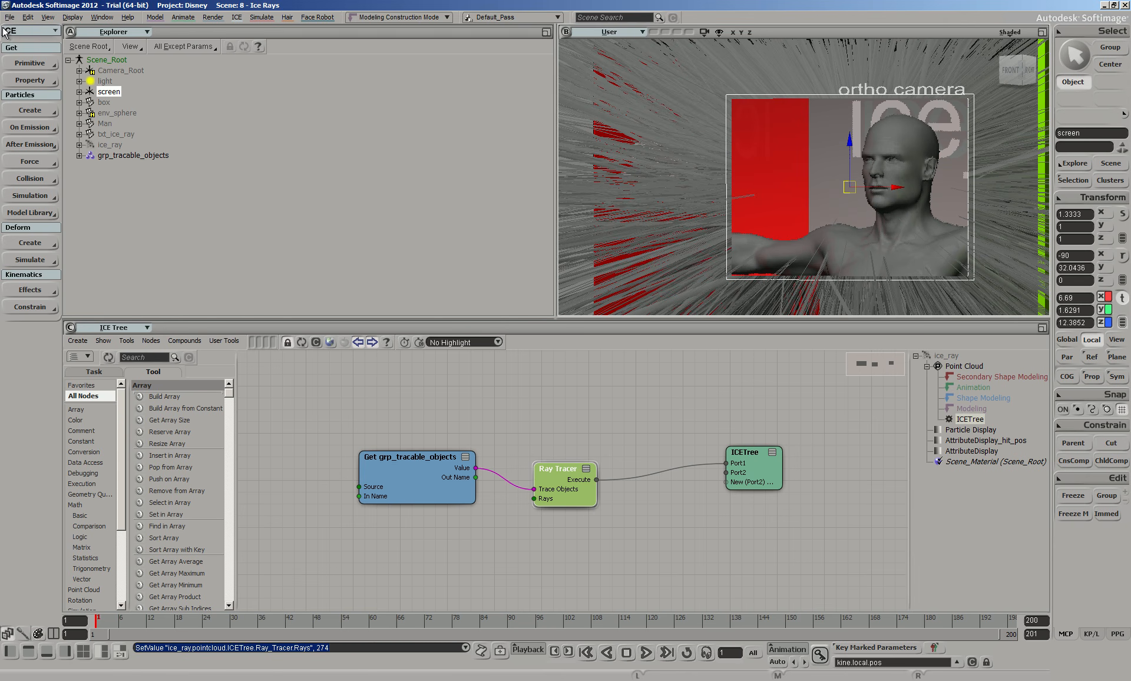
Step: Load the scene 32 - Deformation_Dual Quaternion from the Disney project
click(10, 16)
click(23, 38)
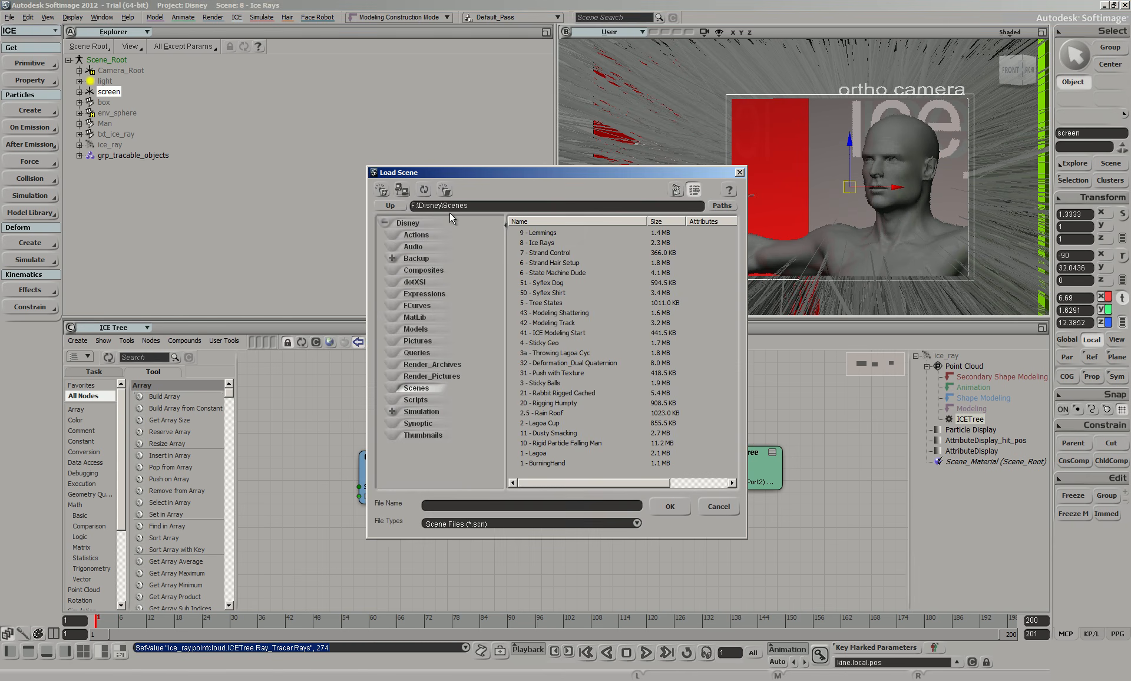
double_click(568, 363)
click(580, 366)
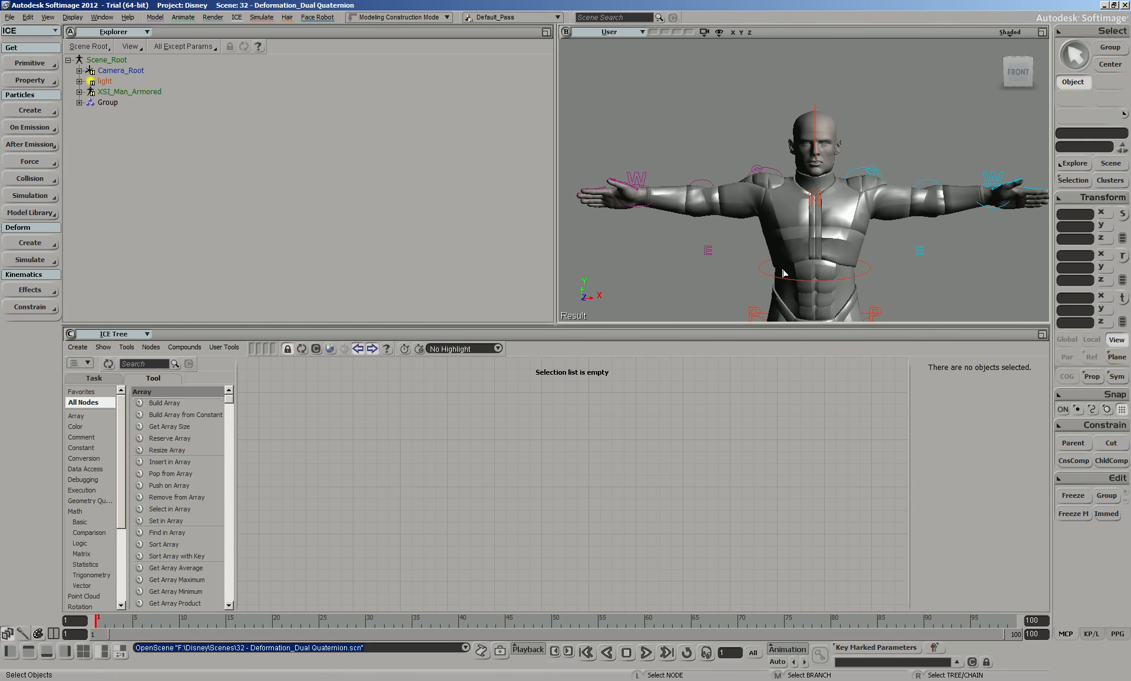
Step: Show the armored man's Body mesh in the ICE Tree view and open its Bone Based Deformation compound
click(805, 228)
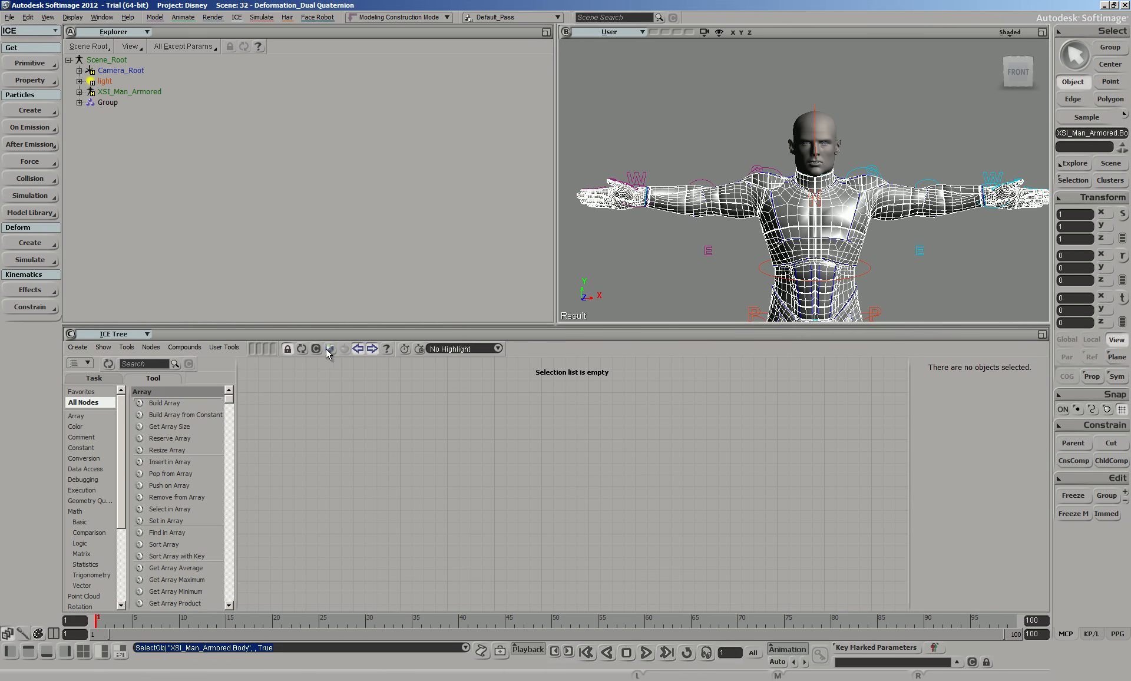
click(301, 348)
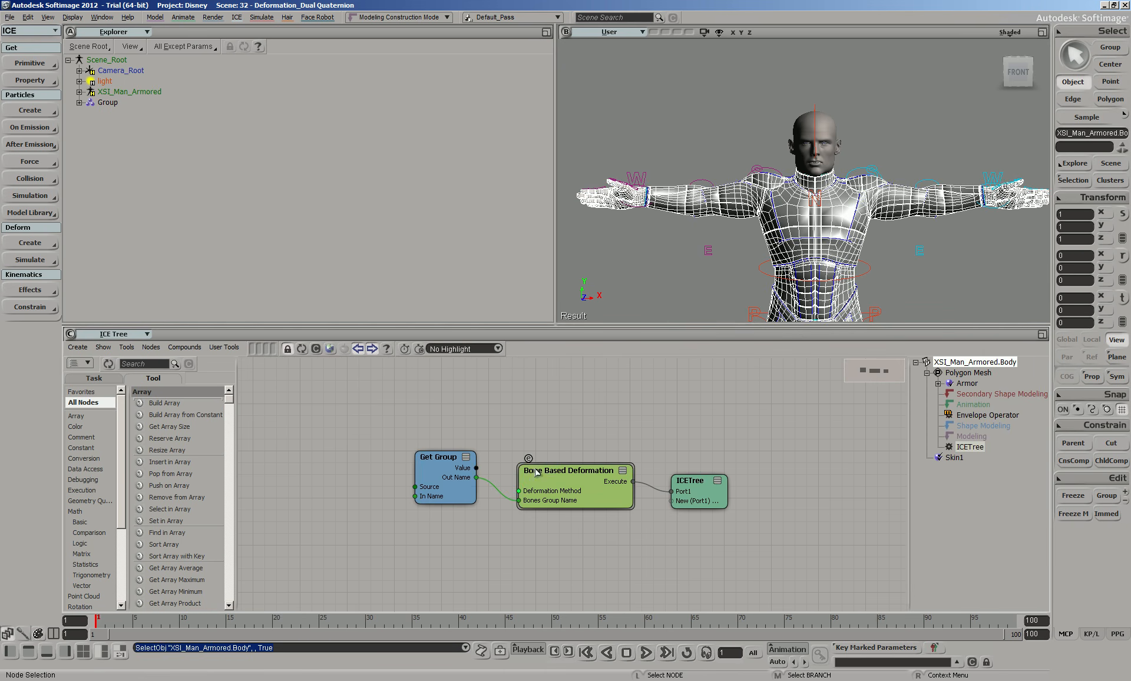
click(529, 459)
scroll(567, 501, up, 5)
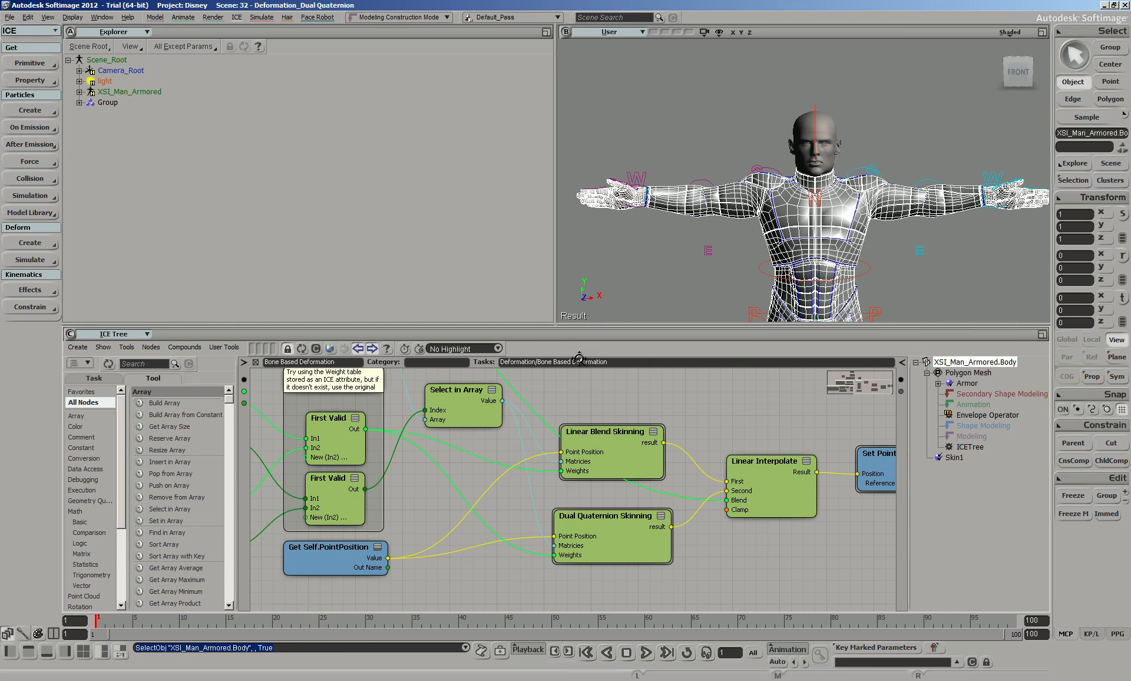
Step: Open the Dual Quaternion Skinning compound, examine its internal nodes and exit the compound
drag(581, 520, 586, 517)
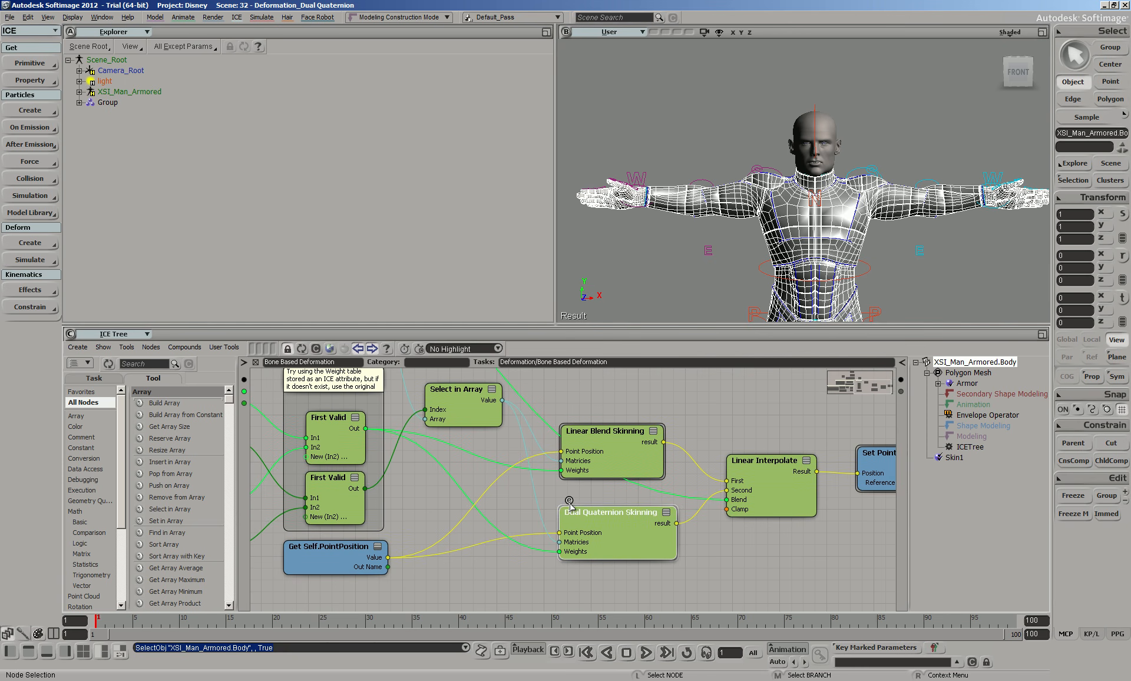
click(569, 501)
scroll(826, 453, up, 5)
key(s)
drag(826, 483, 834, 517)
drag(414, 492, 253, 471)
drag(748, 495, 484, 510)
click(256, 361)
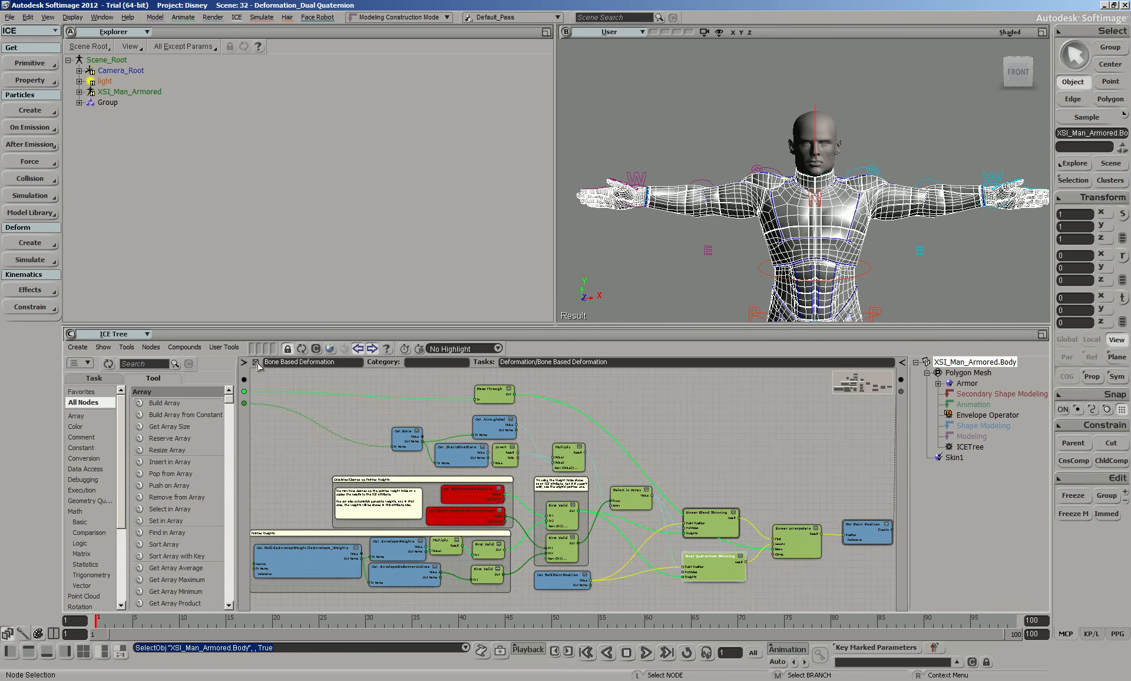
Step: Scrub the animation to frame 22 and examine the armored man's shoulder deformation up close
click(707, 321)
right_drag(942, 194, 908, 201)
scroll(909, 201, up, 2)
right_drag(864, 263, 880, 269)
drag(110, 617, 291, 678)
click(872, 243)
middle_drag(930, 248, 891, 248)
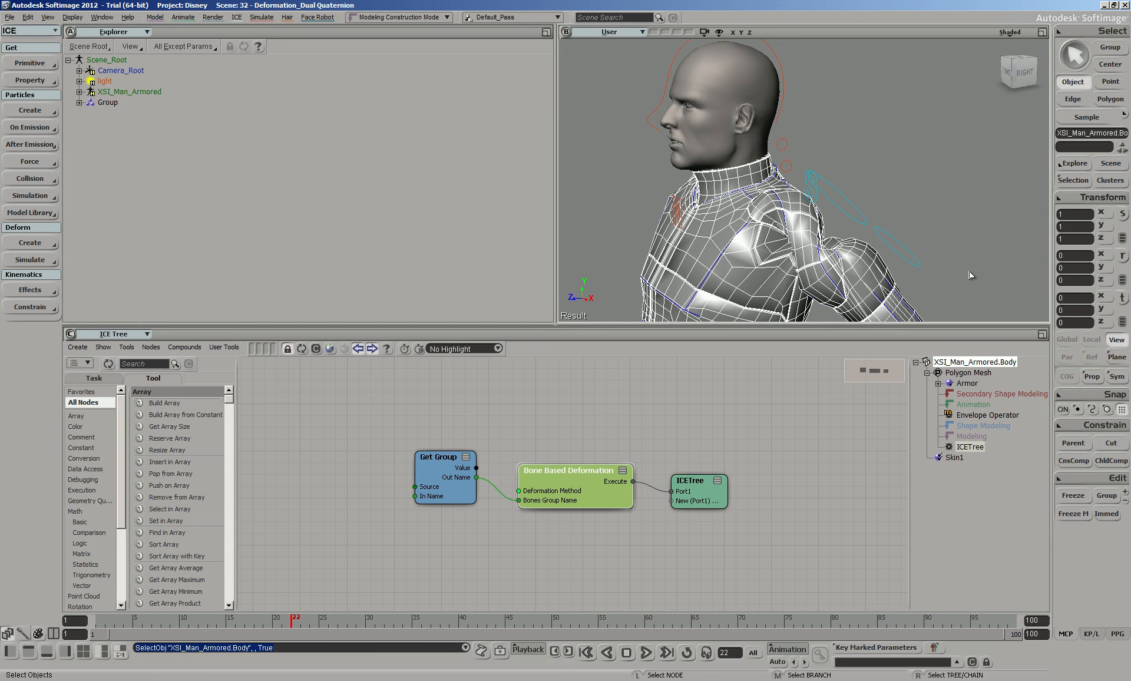
Step: Set the Bone Based Deformation's Deformation Method to Dual Quaternion Skinning, deselect the body and scrub the animation back to frame 1
drag(959, 239, 954, 198)
double_click(564, 480)
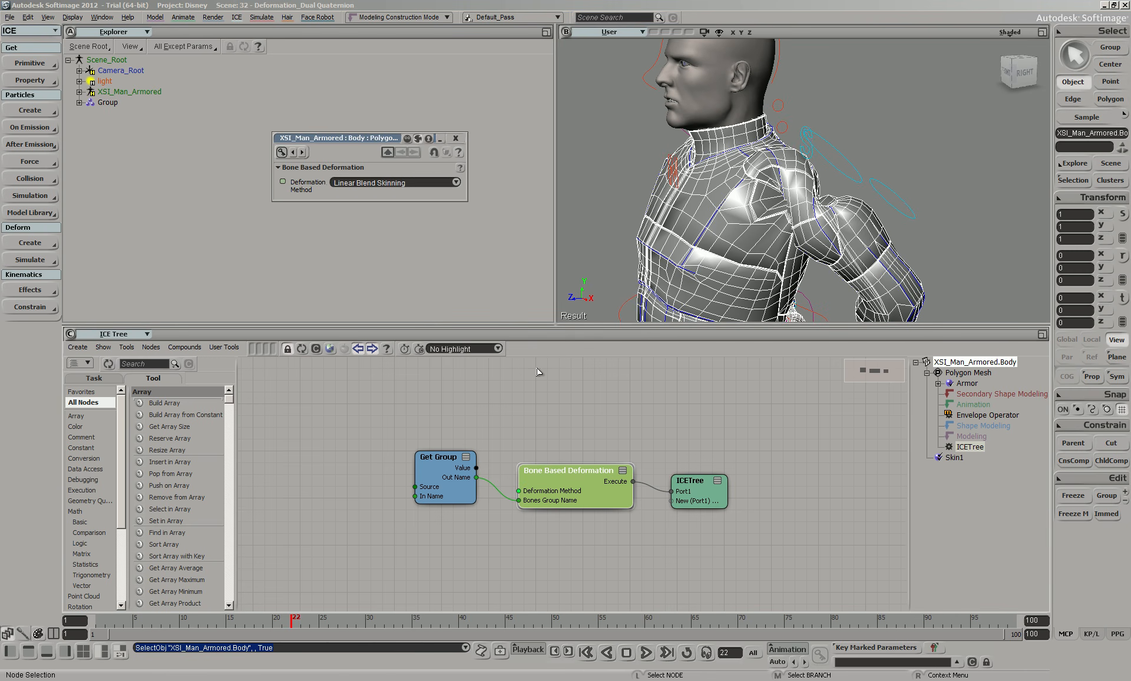
click(442, 183)
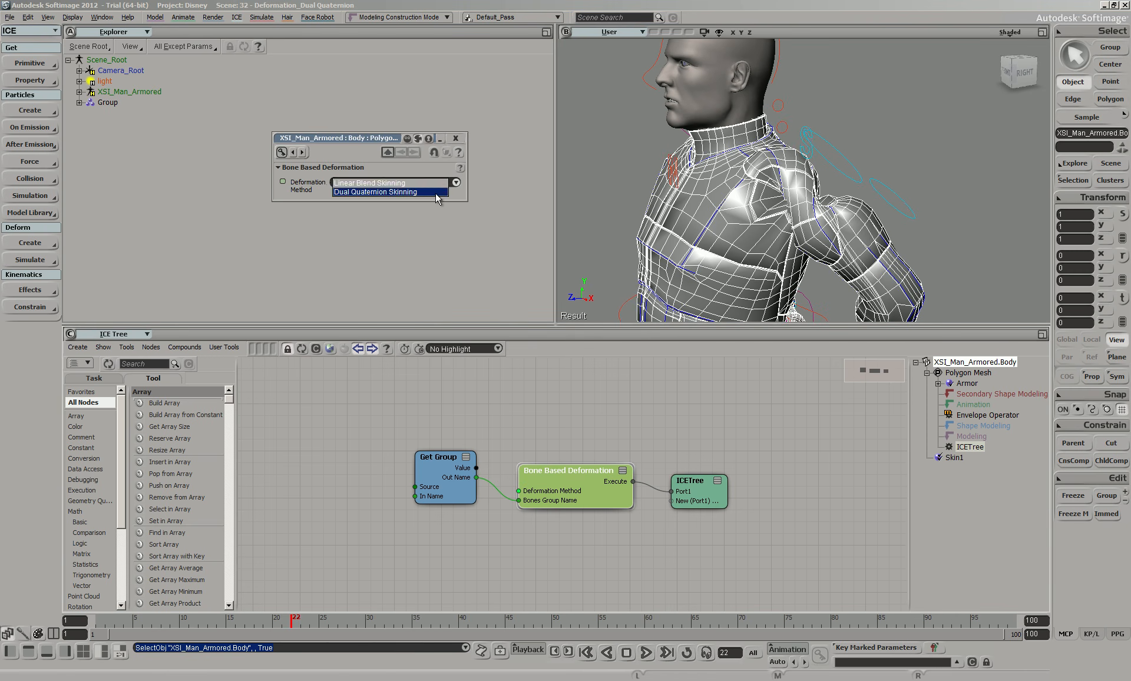
click(388, 192)
click(447, 218)
drag(288, 617, 243, 677)
drag(233, 679, 75, 663)
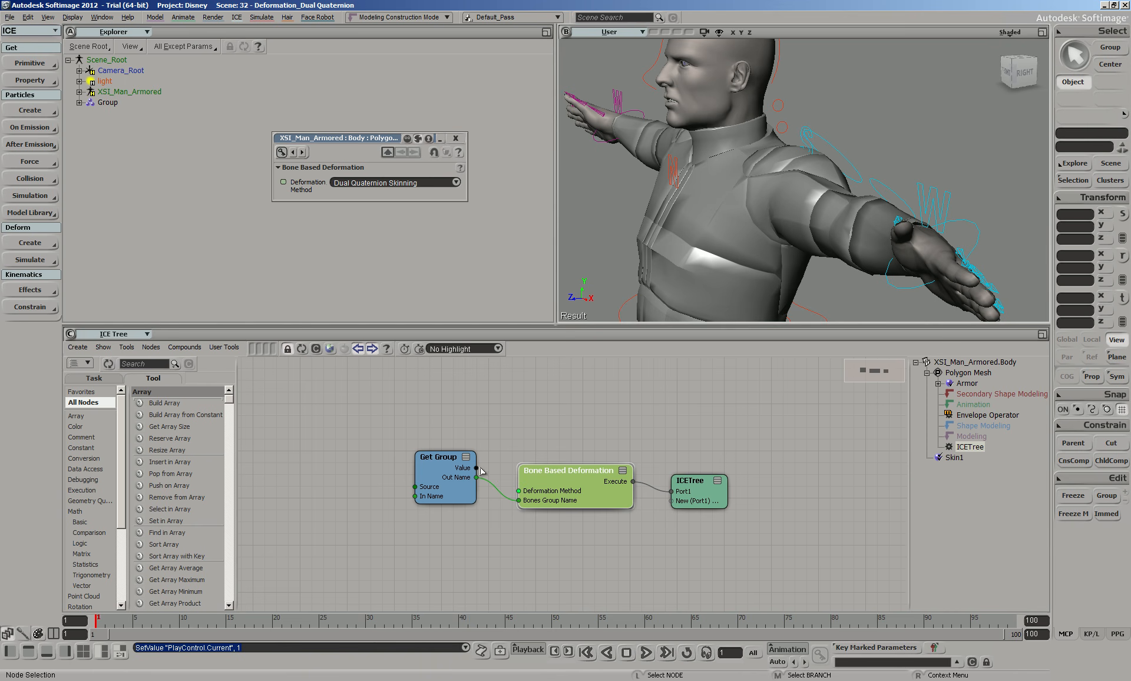
Step: Reposition the Bone Based Deformation and ICETree nodes in the ICE Tree graph
drag(528, 469, 534, 477)
drag(717, 492, 728, 482)
drag(574, 513, 601, 493)
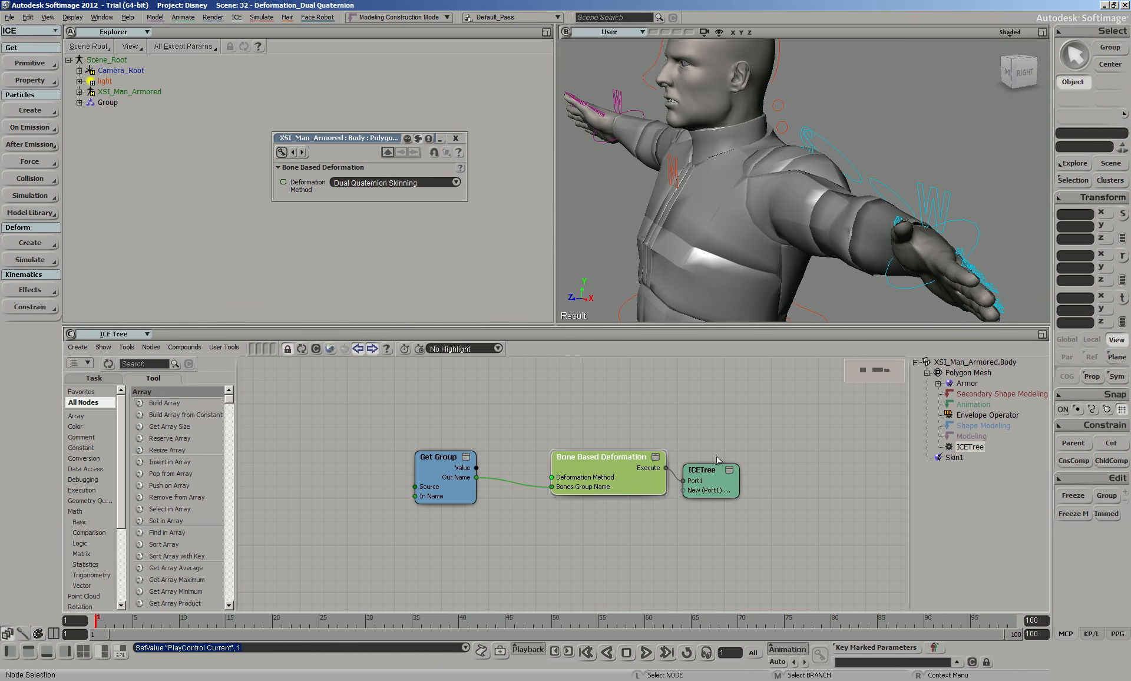
Step: Start a new scene without saving the changes to 32 - Deformation_Dual Quaternion
click(10, 17)
click(19, 30)
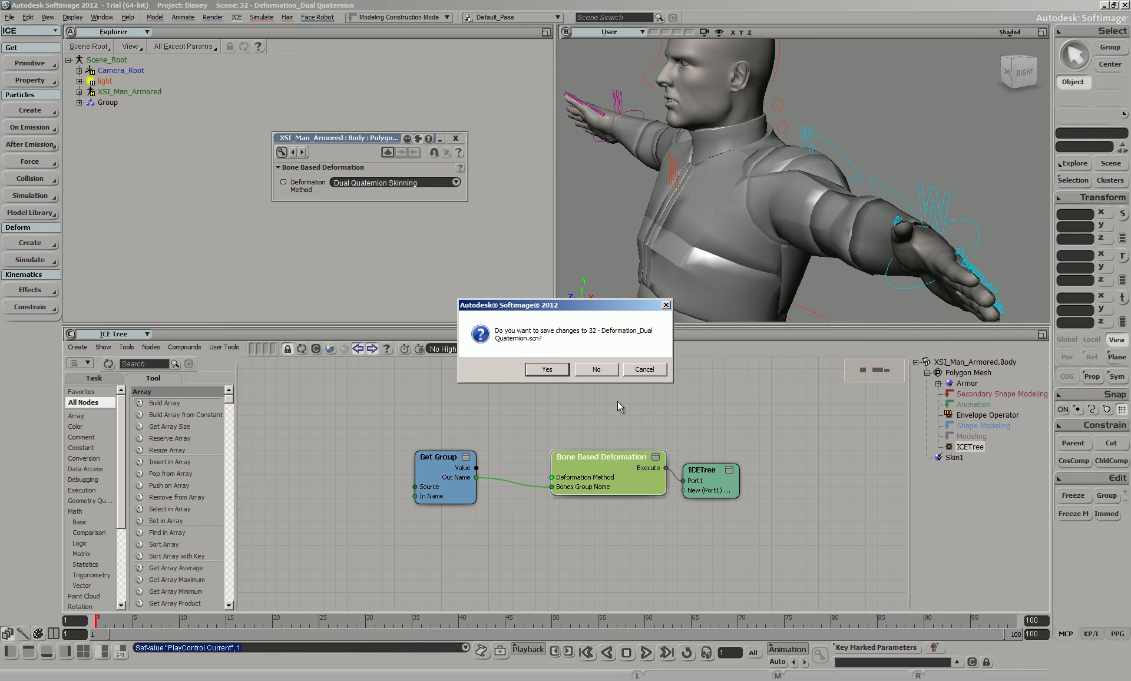
click(597, 370)
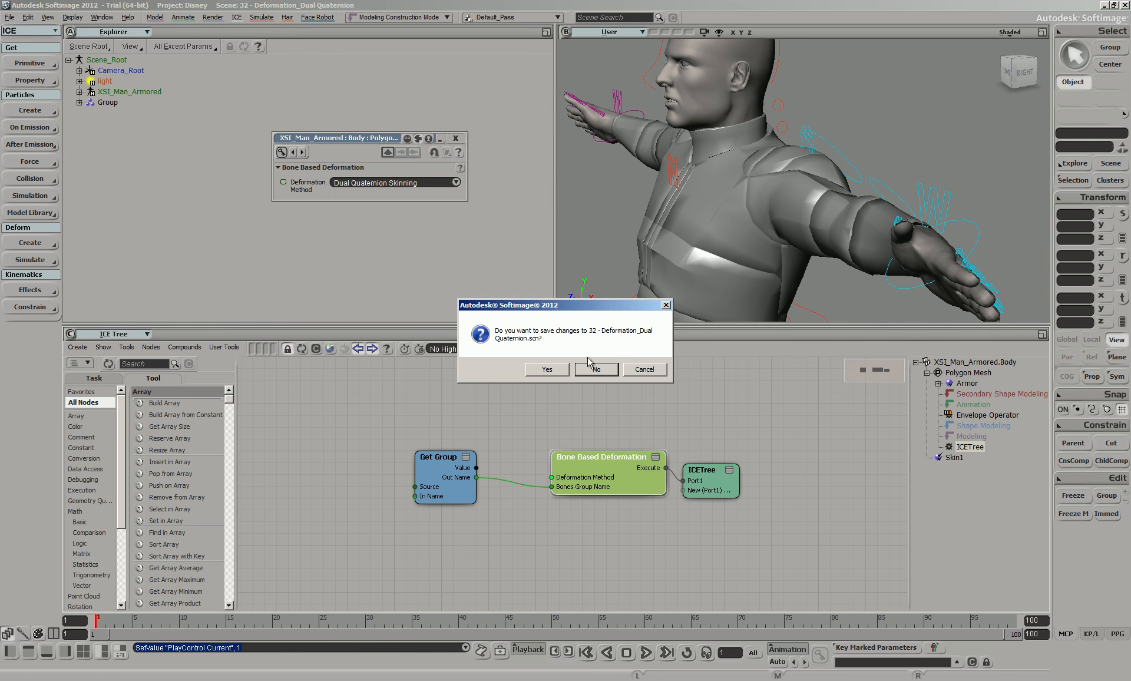
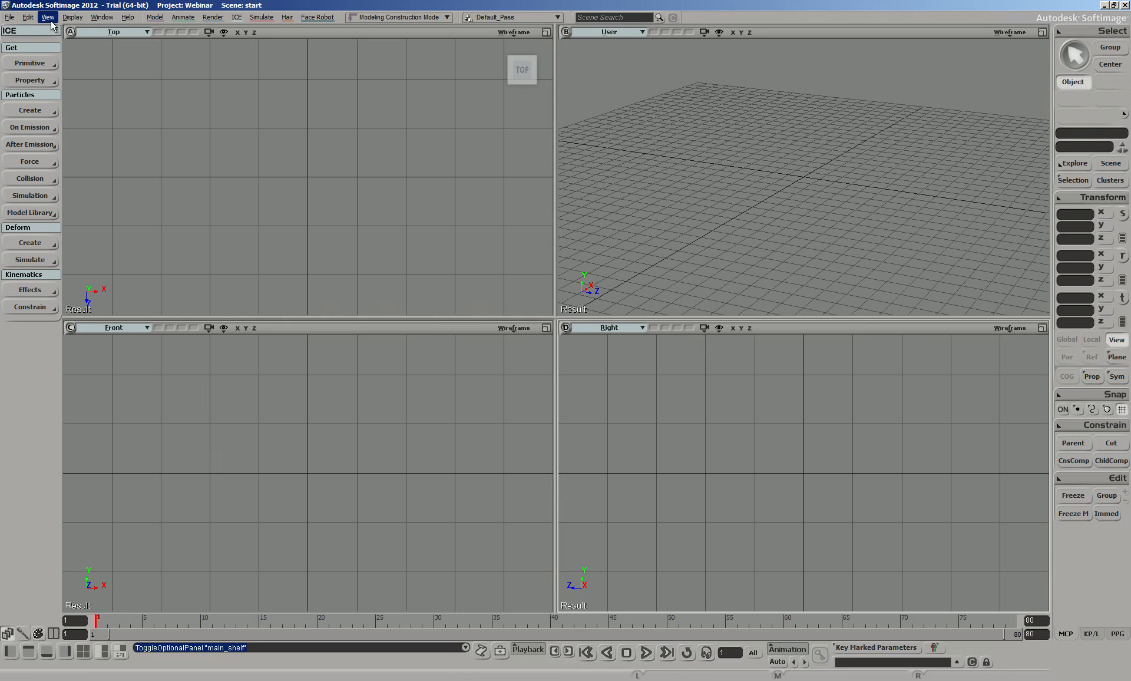
Step: Show the Main Shelf optional panel, browse its General, Primitives, Selection and Custom sets, and leave it on Primitives
mouse_move(92, 154)
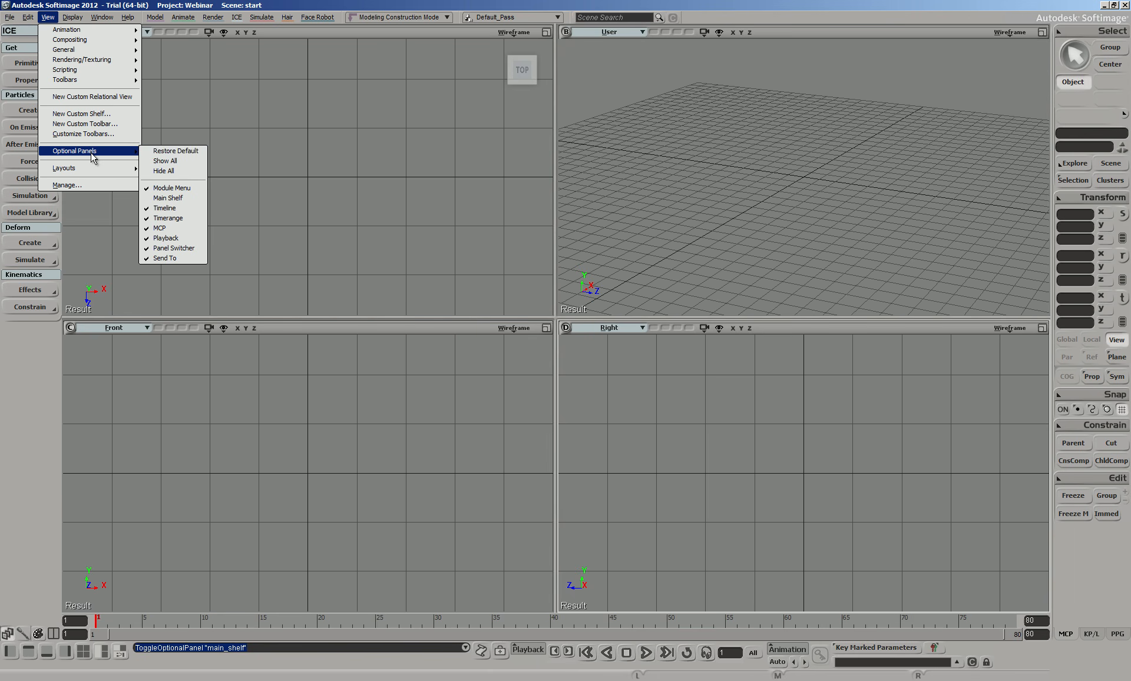
click(173, 200)
click(143, 32)
click(197, 30)
click(249, 31)
click(296, 32)
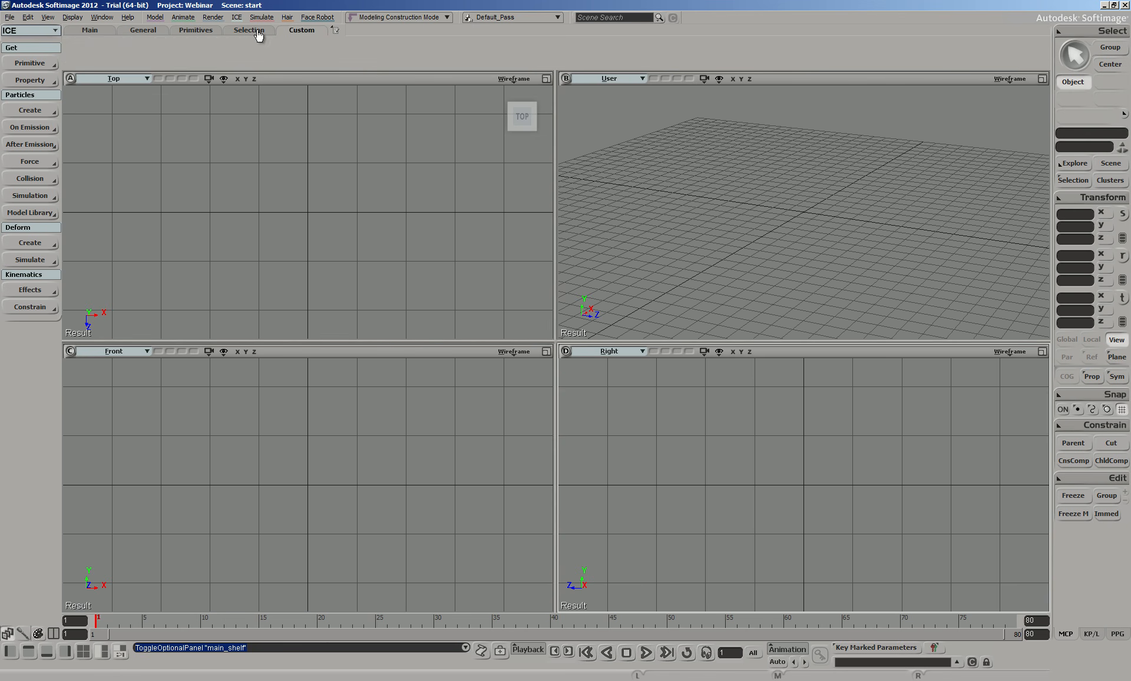
click(195, 31)
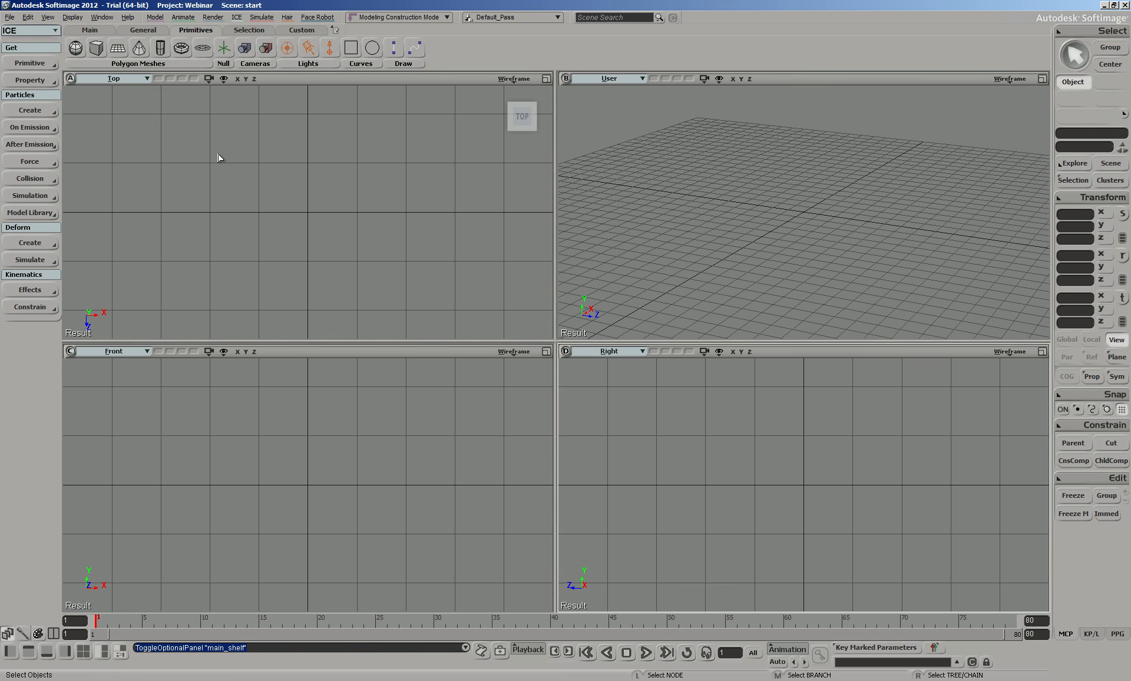
Step: Open the Keyboard Mapping settings, examine the available key maps, keep Softimage Key Map and cancel
click(10, 17)
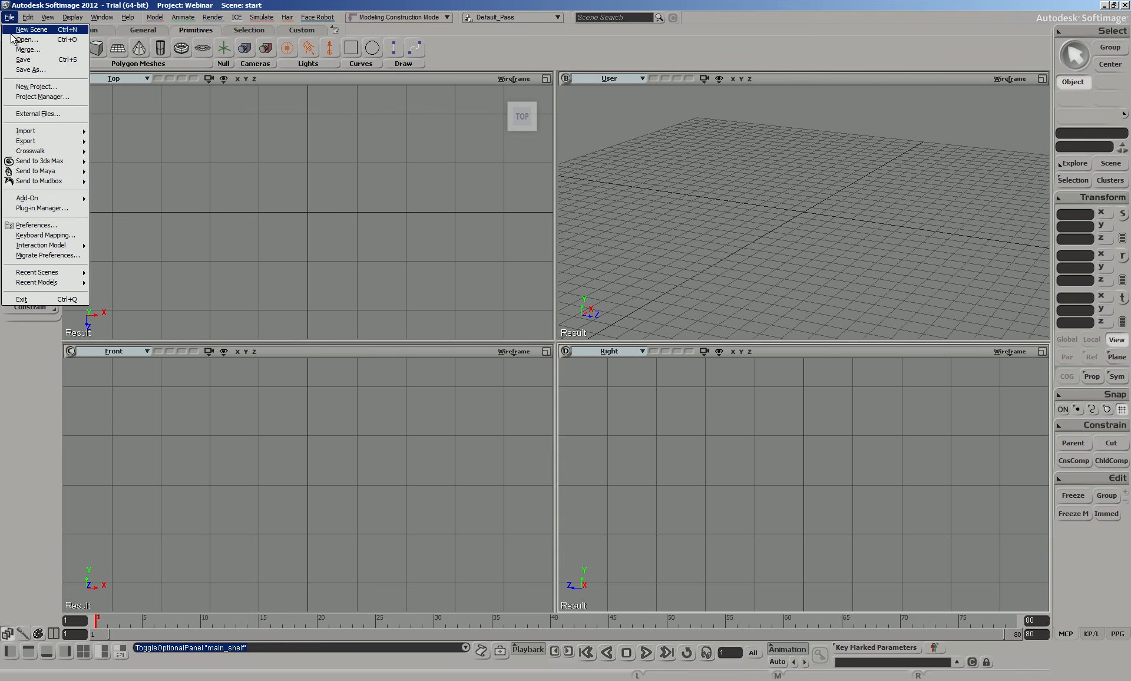
click(44, 235)
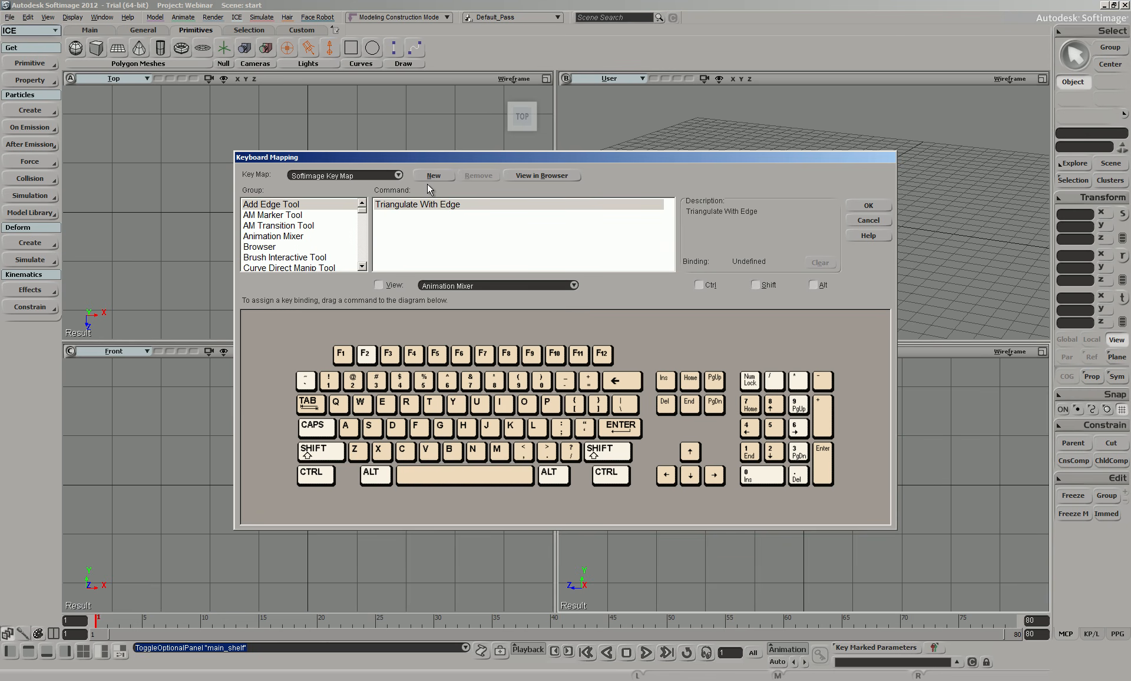
click(391, 178)
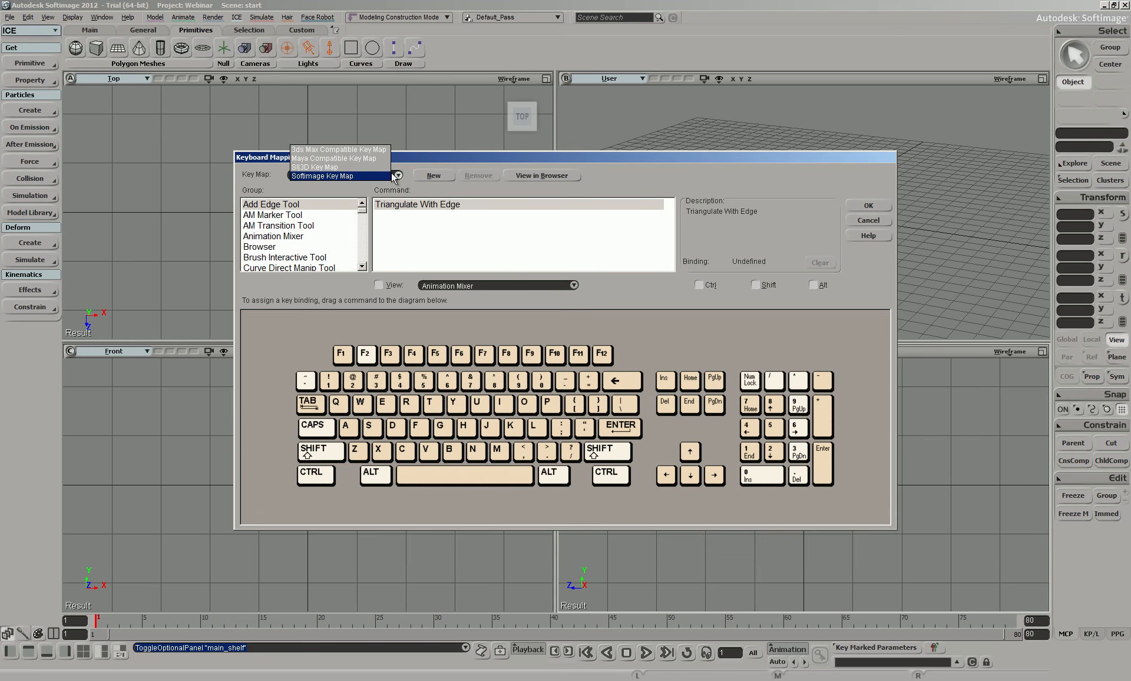
click(352, 175)
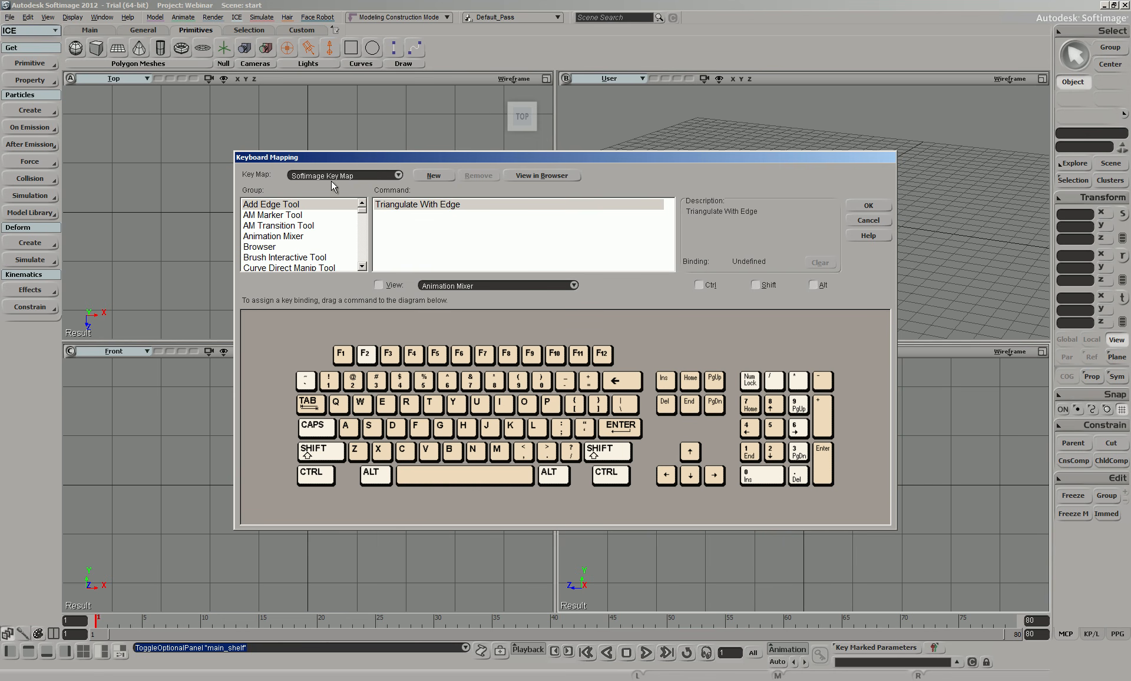
click(868, 220)
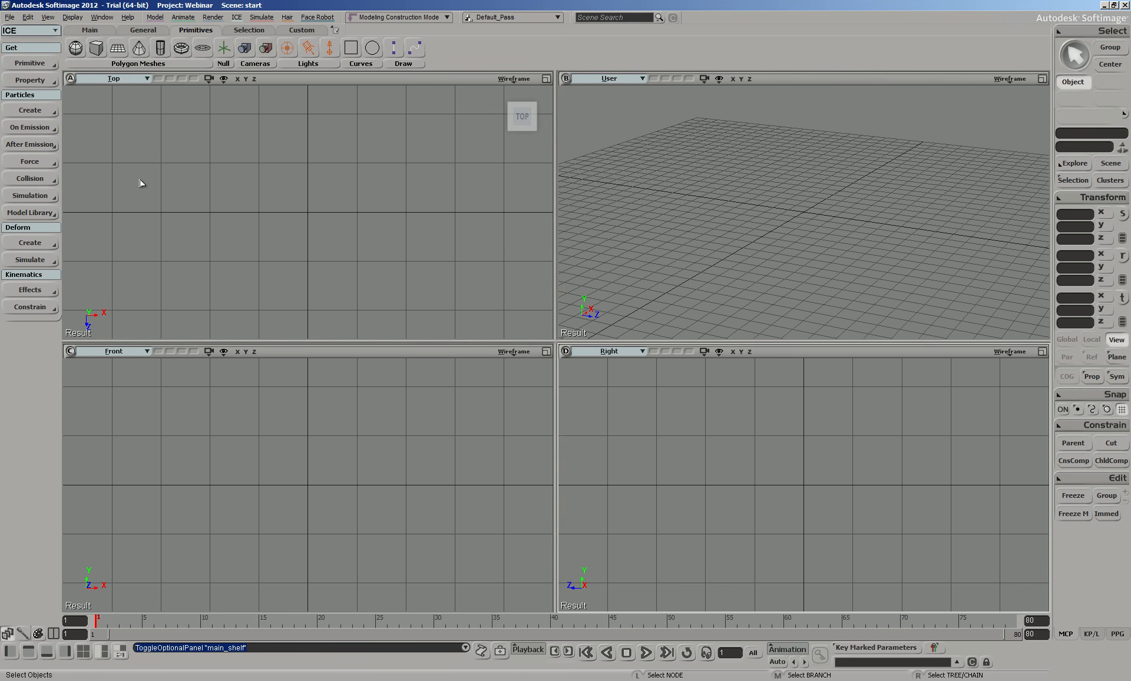
Step: Cycle repeatedly through the Model, Animate, Render and ICE module toolbars, ending on ICE
key(1)
key(2)
key(3)
key(4)
key(1)
key(3)
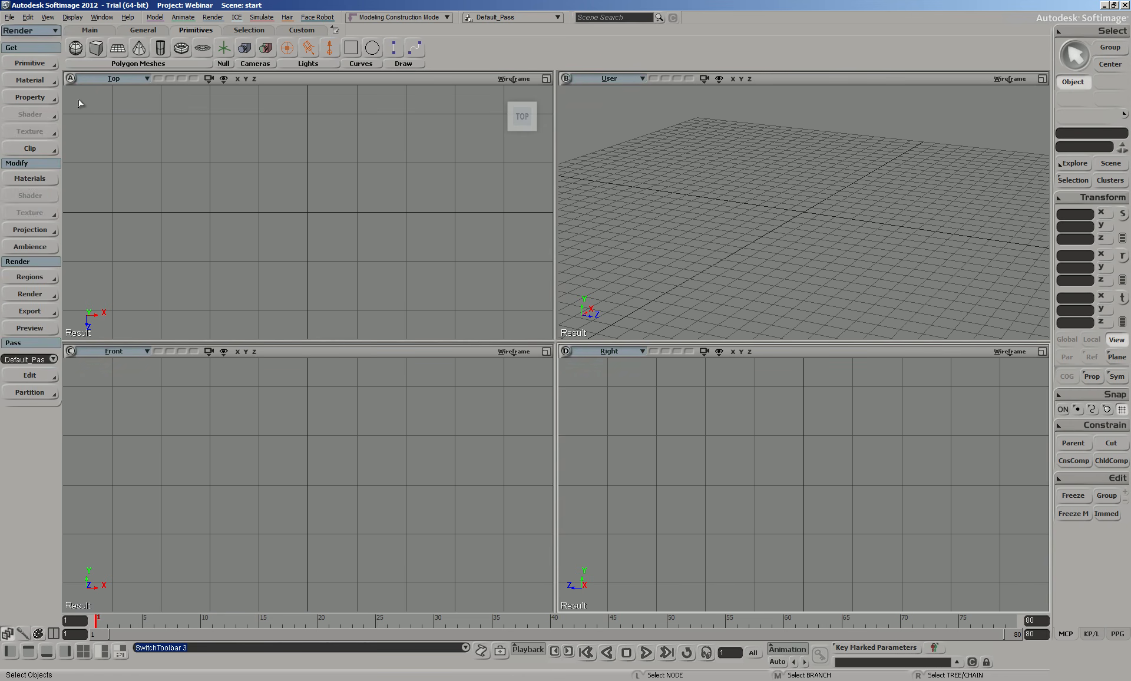
key(4)
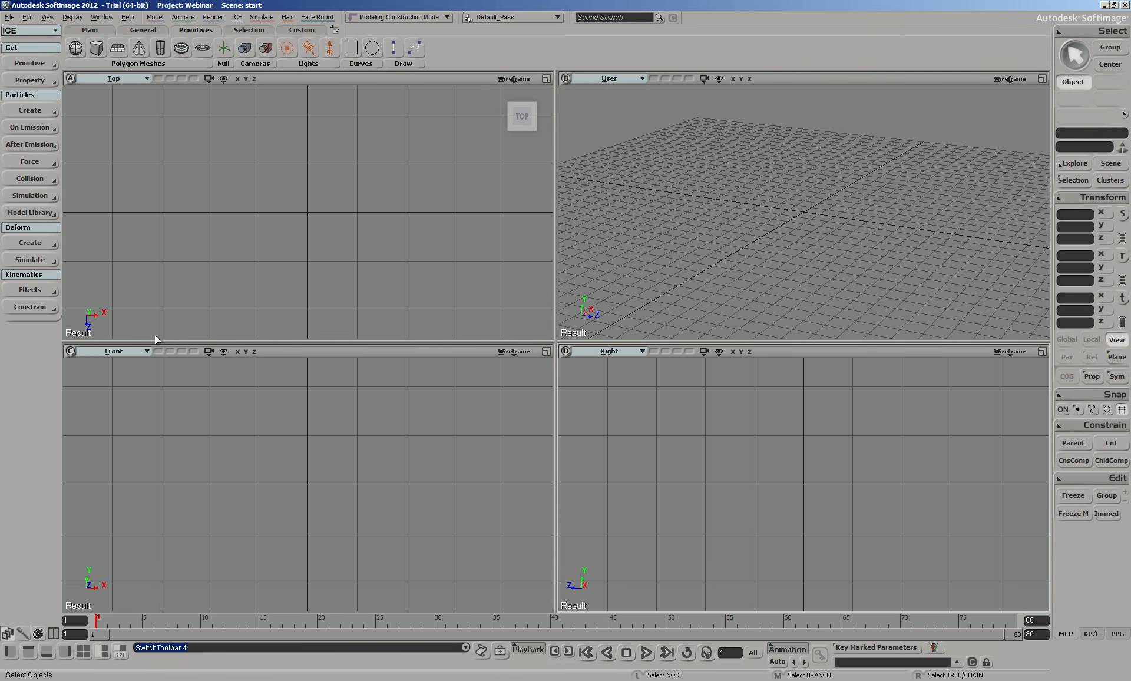
key(1)
key(2)
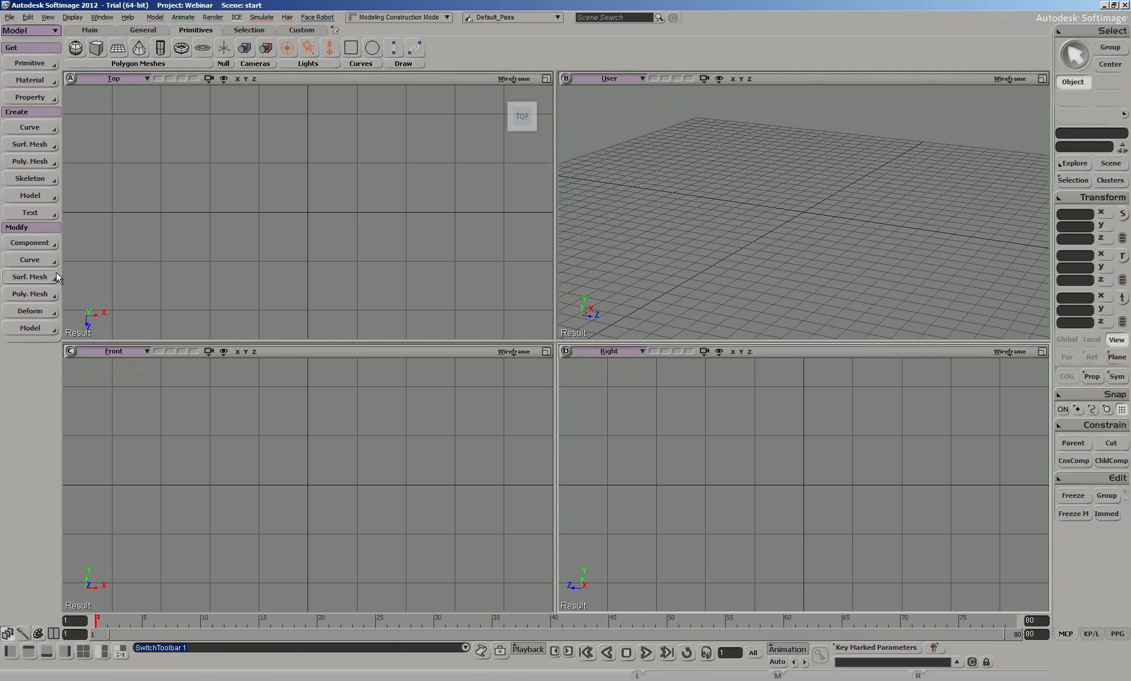
key(3)
key(4)
key(1)
key(2)
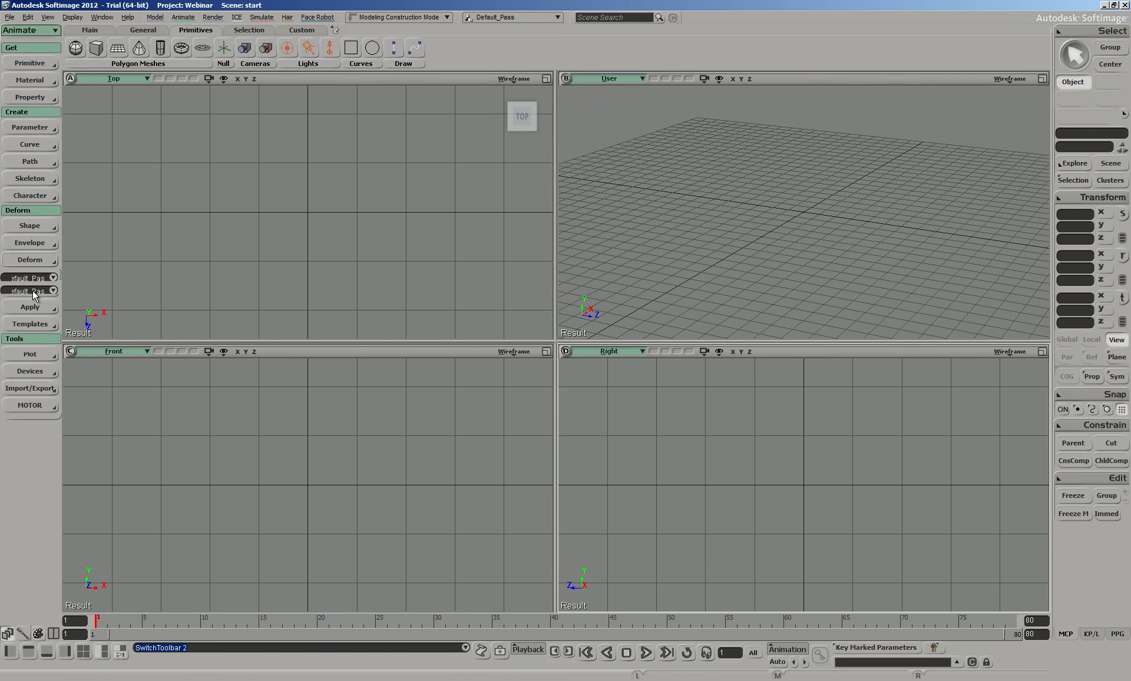
key(3)
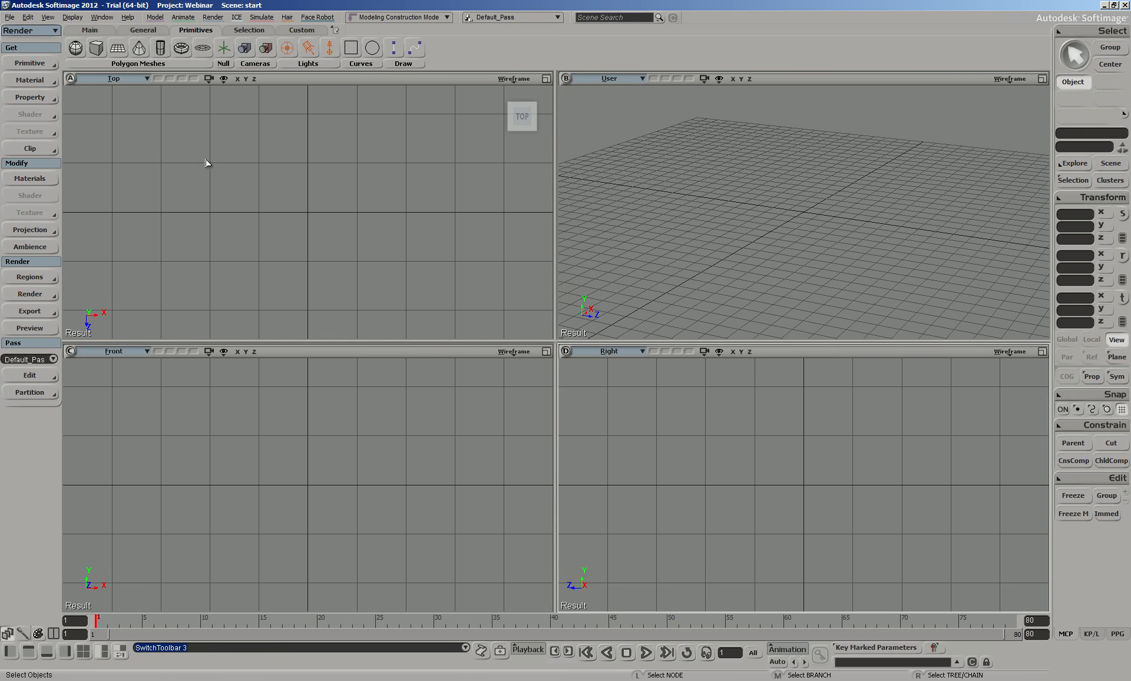
key(4)
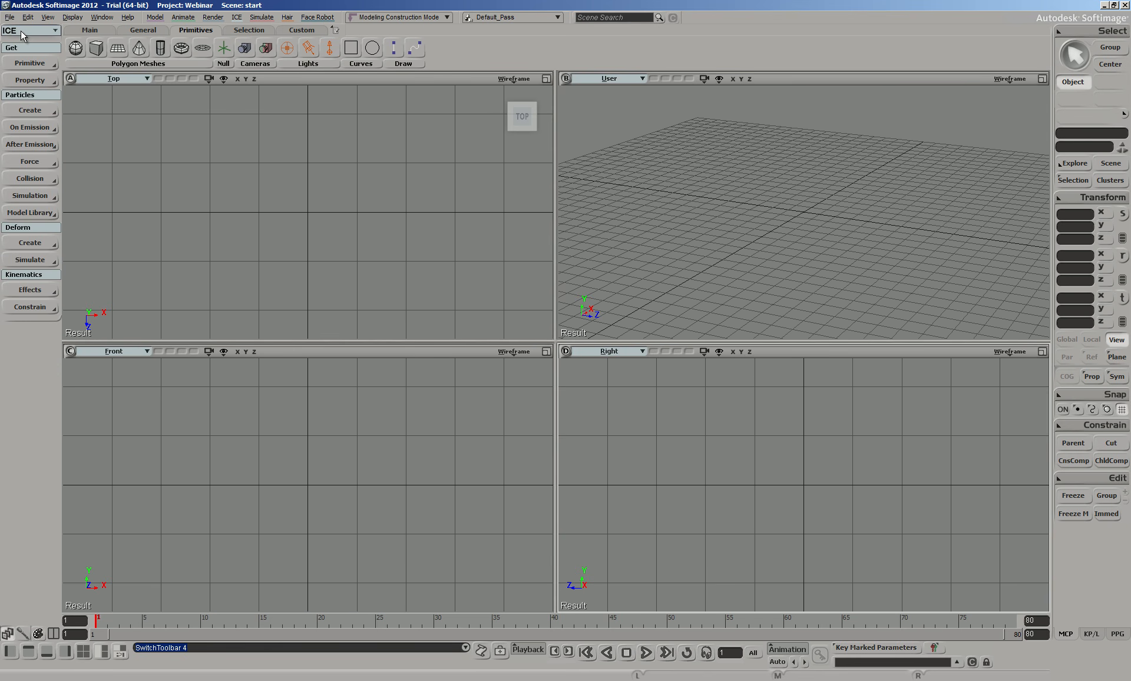
Step: Switch to the layout combining Explorer, User view and ICE Tree, and widen the User viewport
click(122, 653)
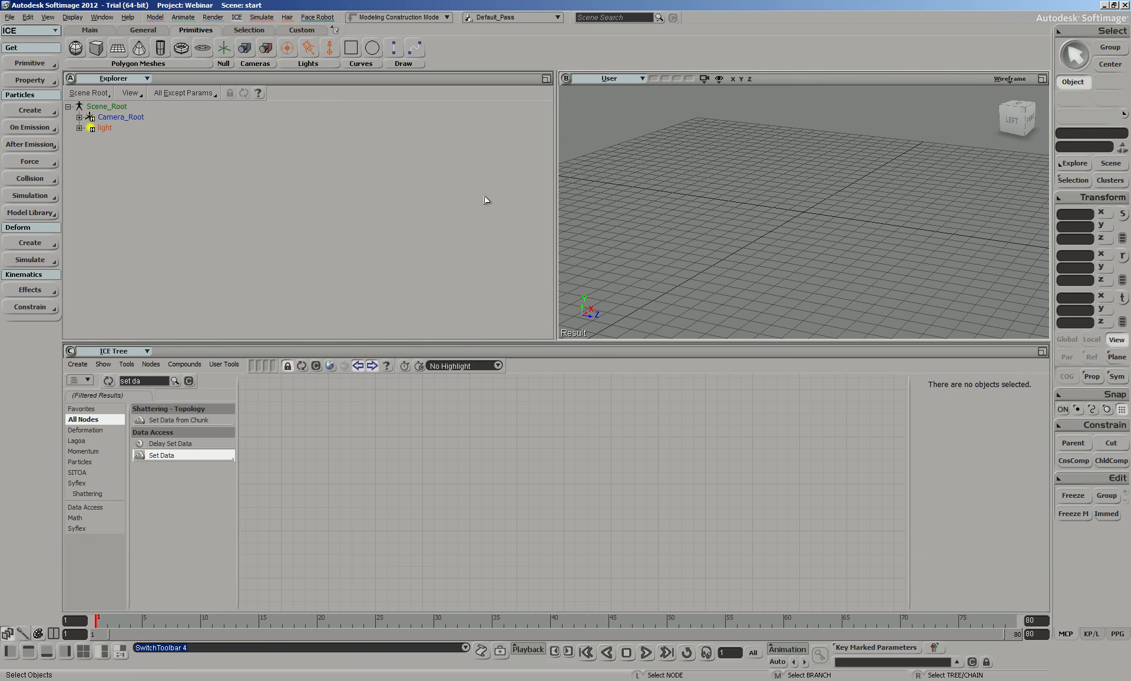
drag(558, 192, 410, 191)
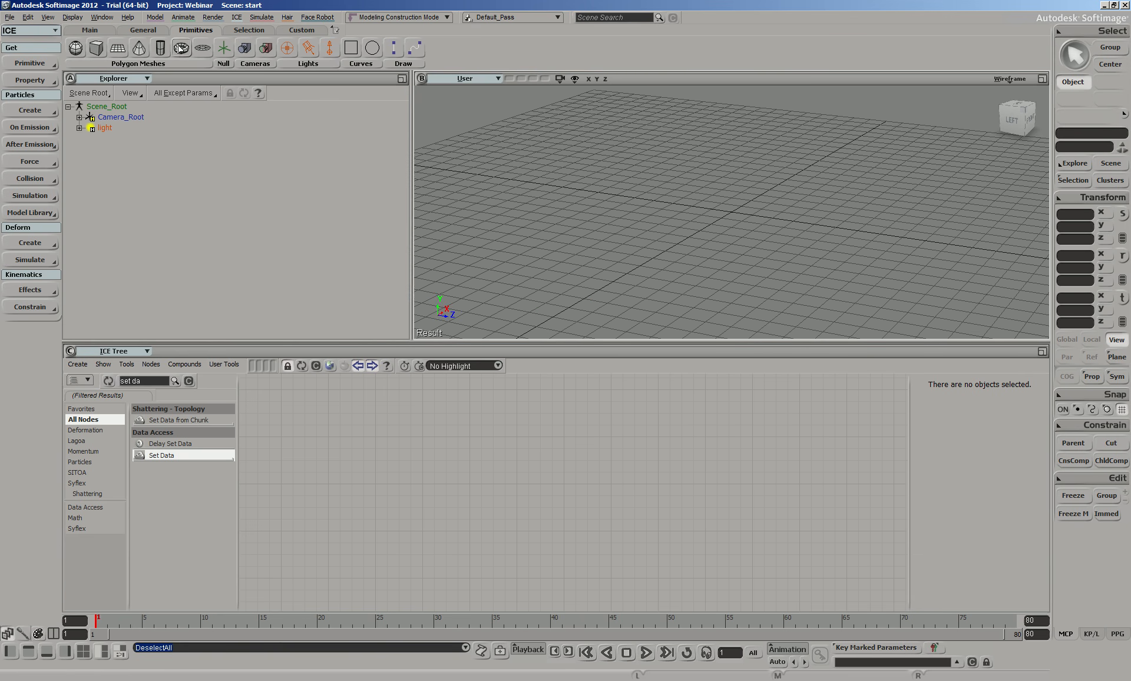
Step: Create a polygon mesh torus with 10 subdivisions in both U and V
click(182, 49)
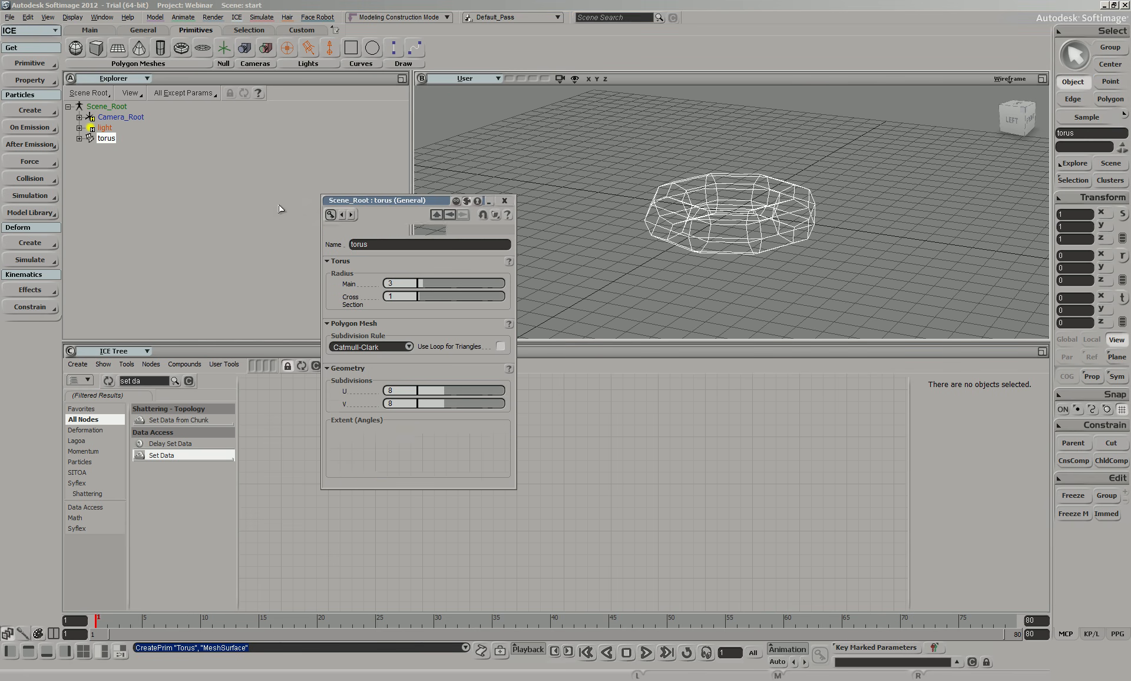
drag(848, 316, 807, 304)
mouse_move(406, 391)
mouse_down()
mouse_move(533, 385)
mouse_move(415, 391)
mouse_up()
click(415, 390)
text(1)
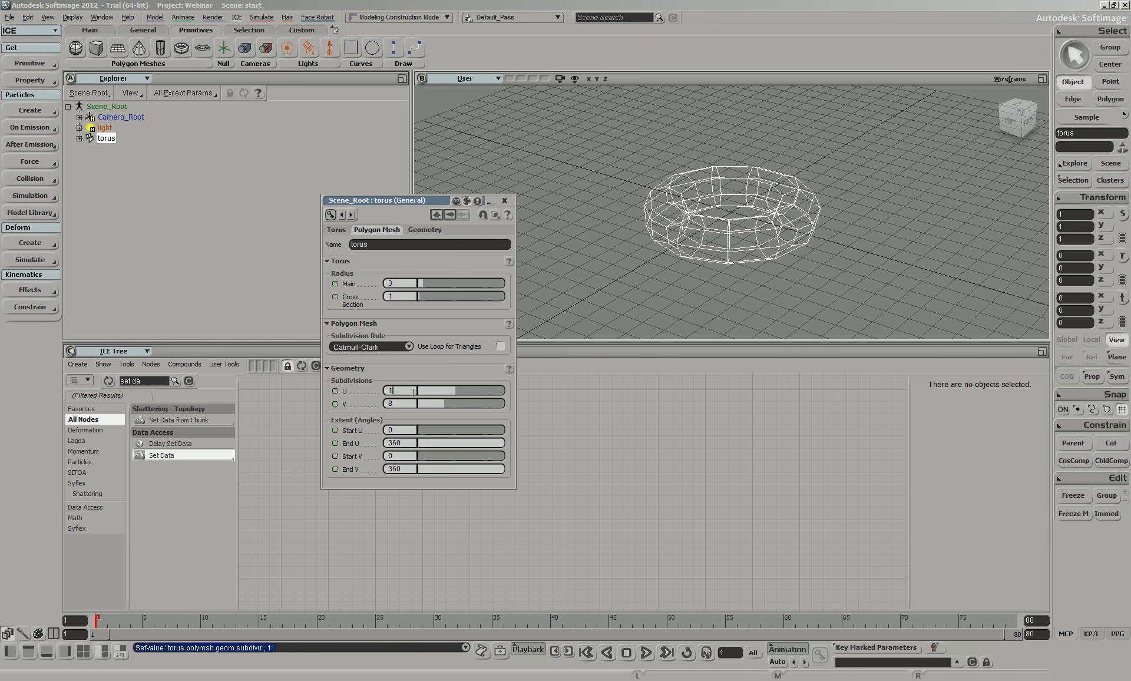
key(Tab)
text(10)
key(Tab)
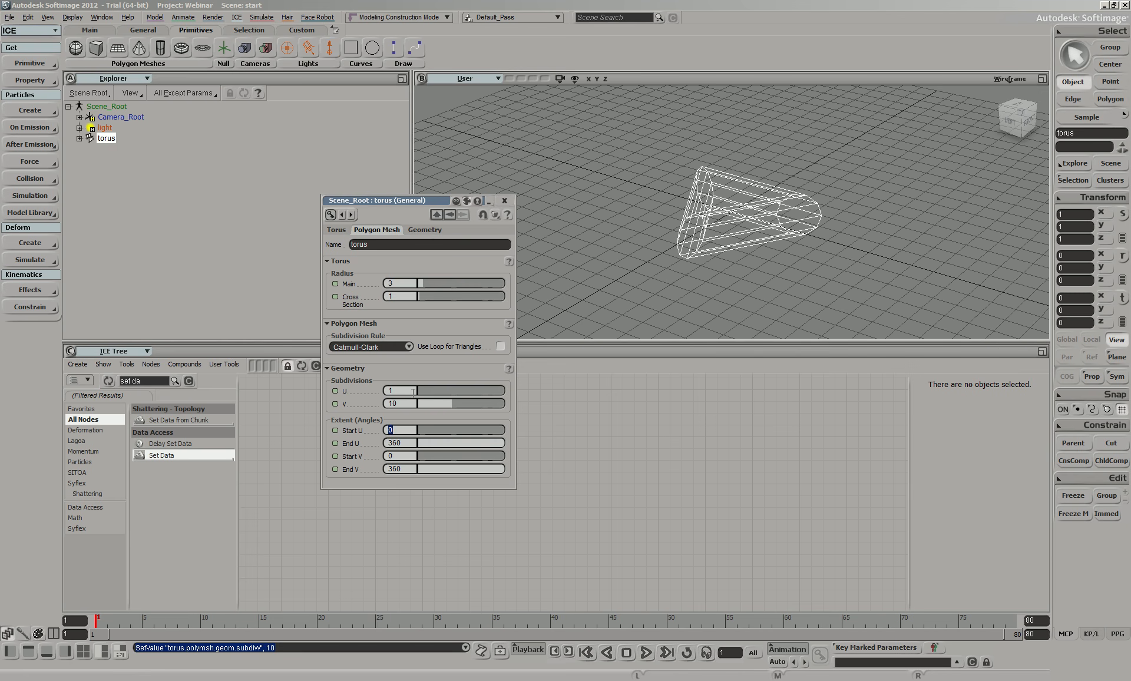
click(413, 390)
text(10)
key(Tab)
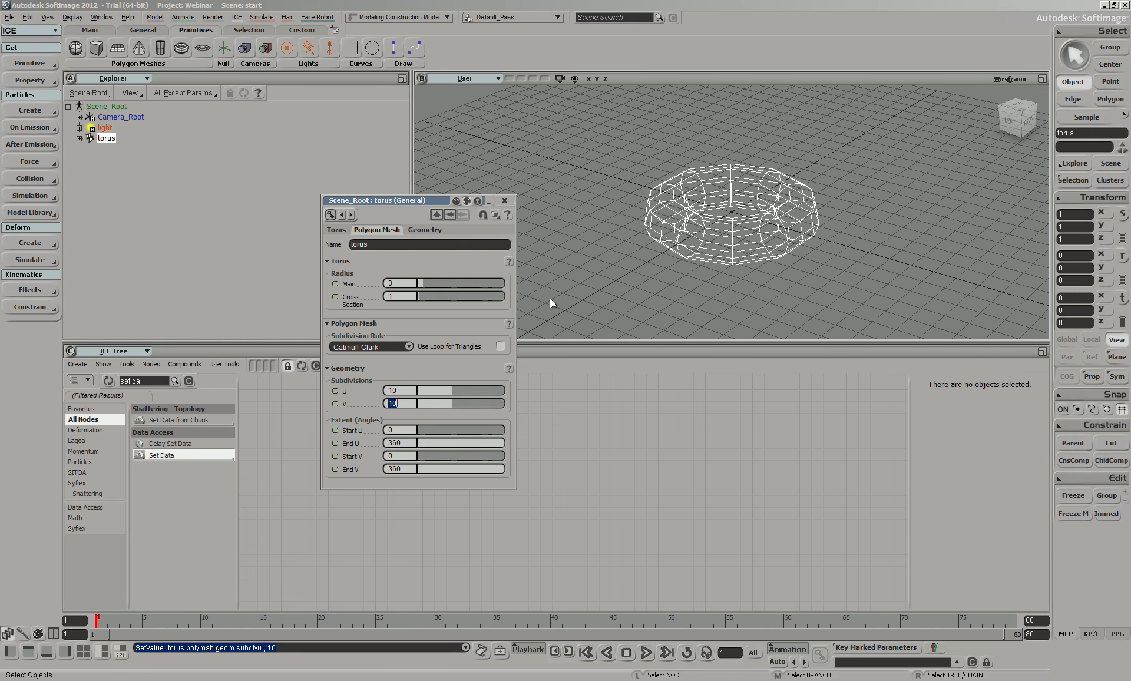
click(506, 201)
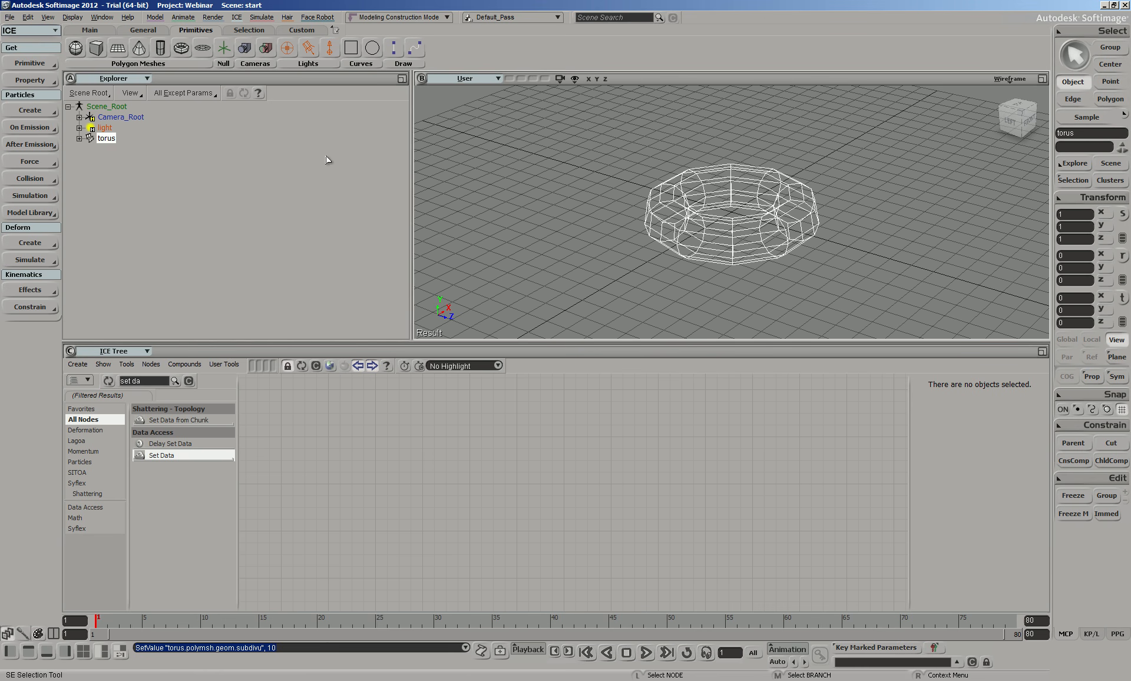
Step: Expand the torus's Polygon Mesh stack in the Explorer and pull one outer point far out from the ring
click(79, 138)
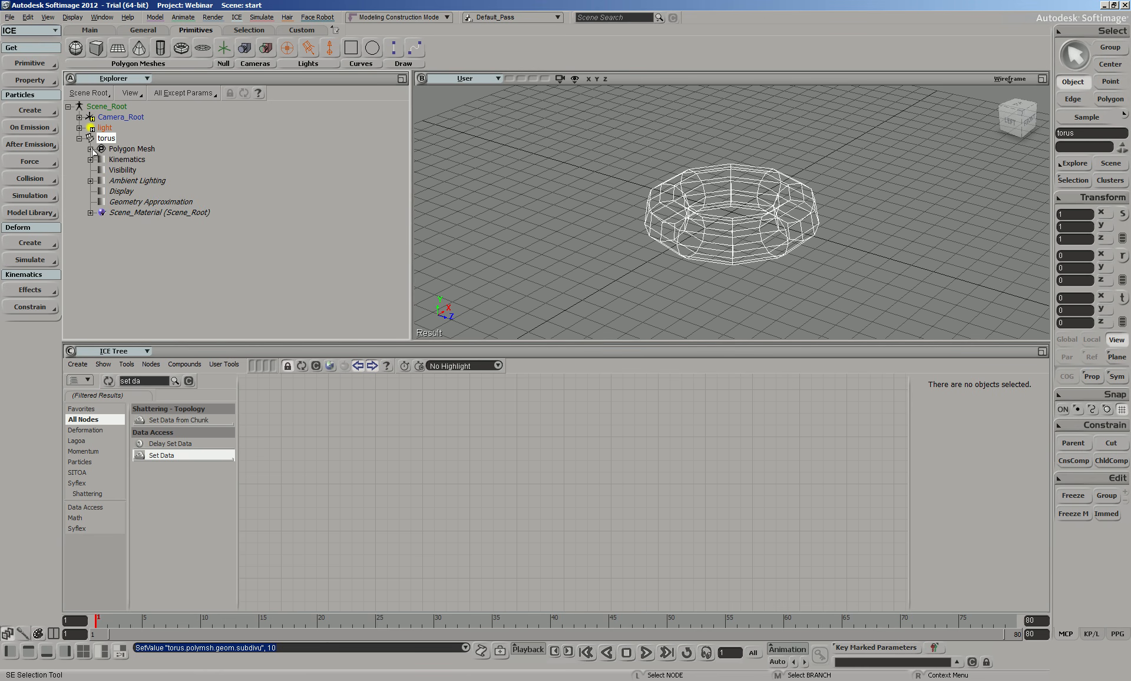
click(91, 150)
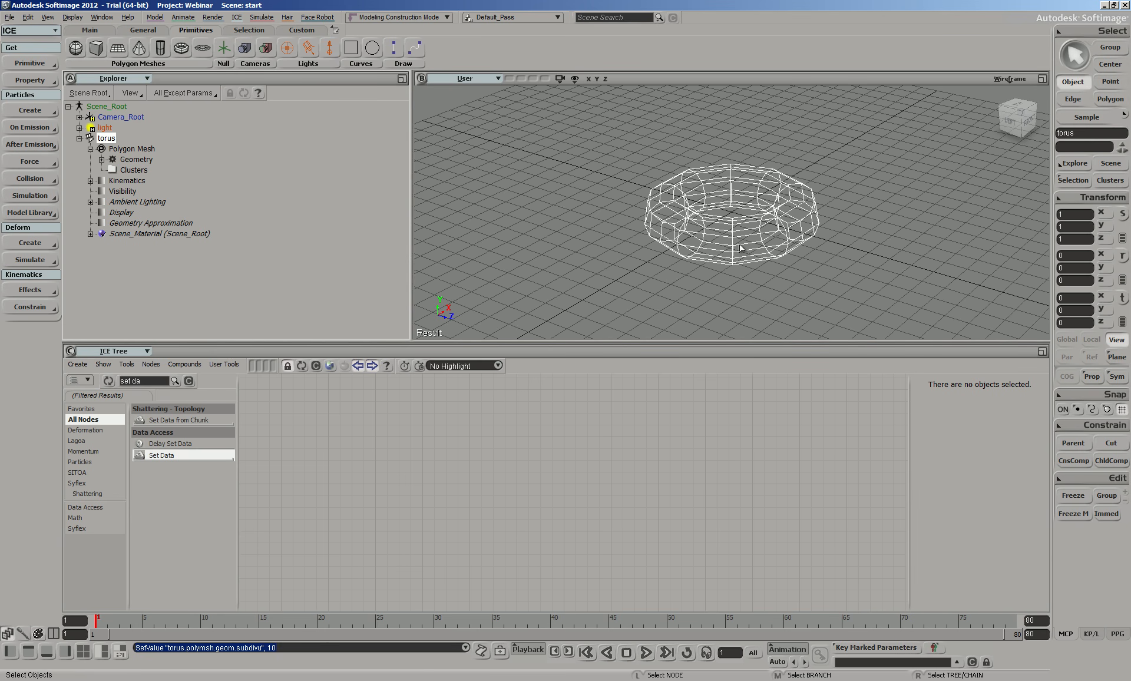
key(m)
drag(818, 197, 955, 157)
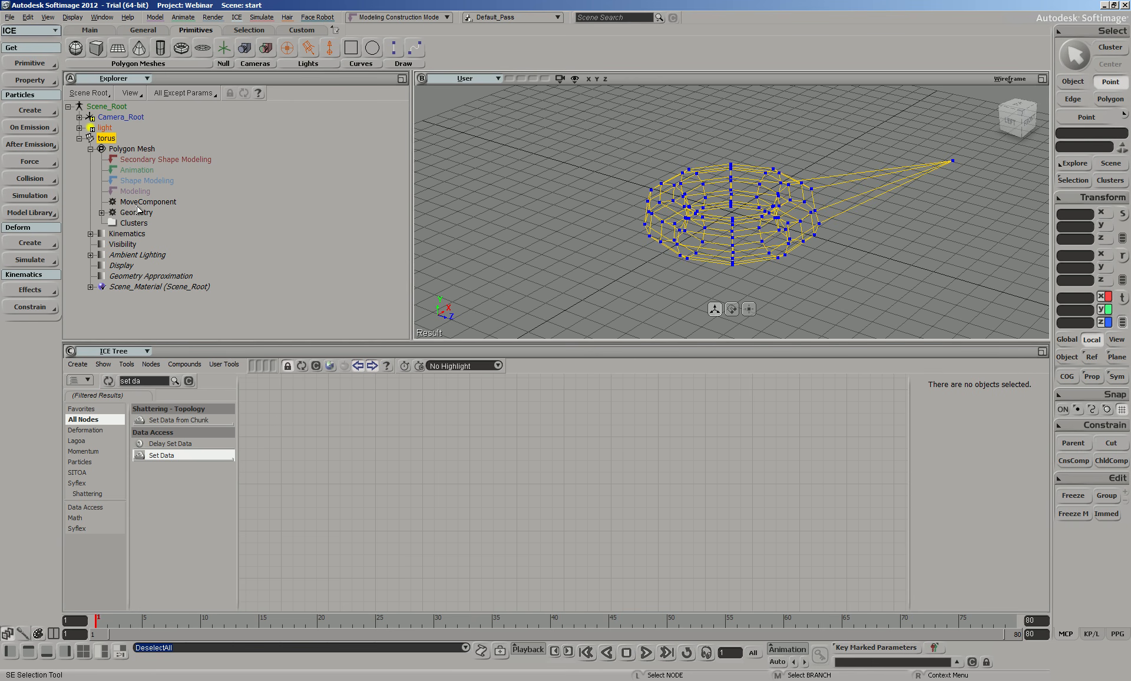
key(space)
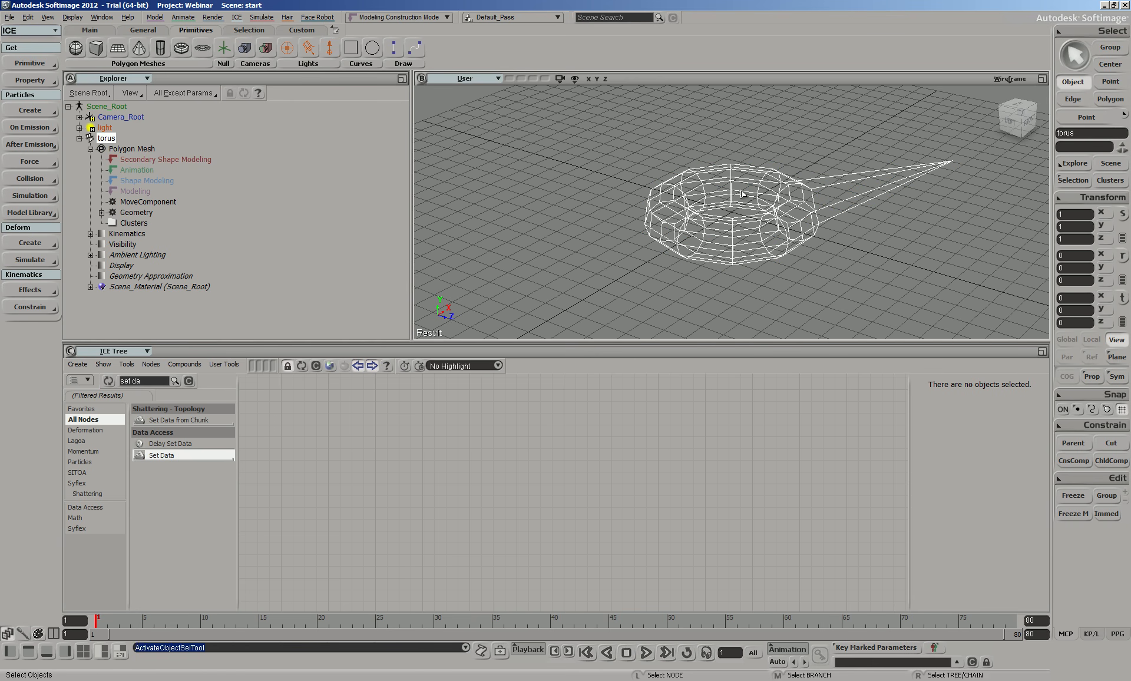
Step: Apply a Push deformation to the torus and set its amplitude to -0.015
click(155, 17)
mouse_move(188, 201)
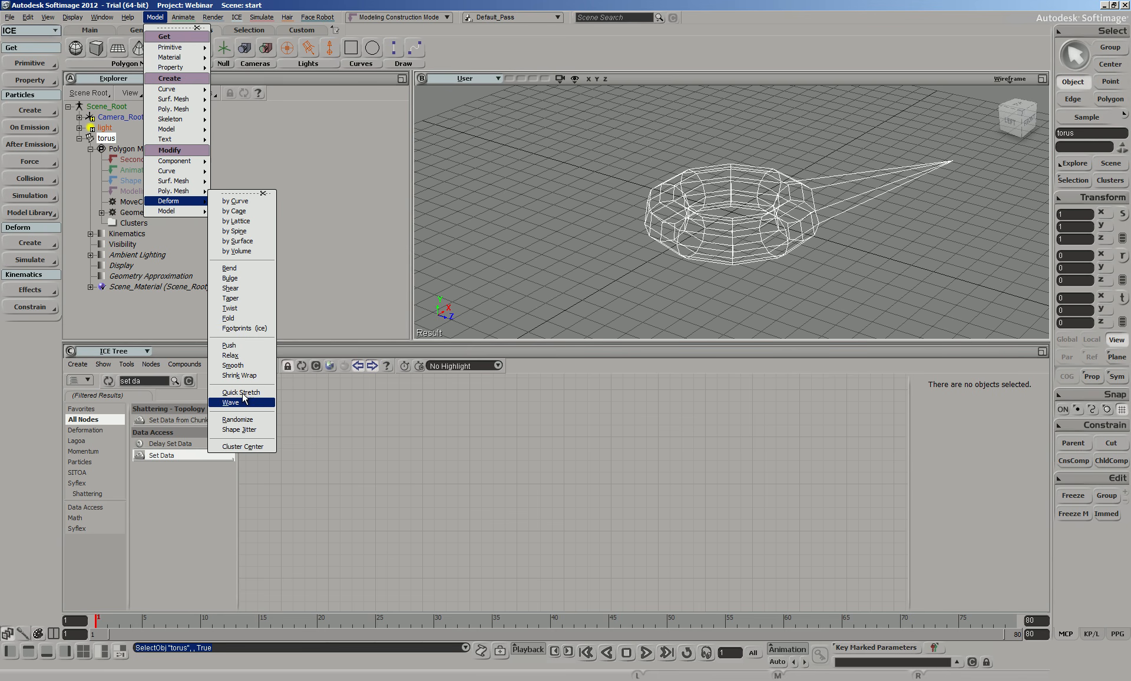
click(235, 346)
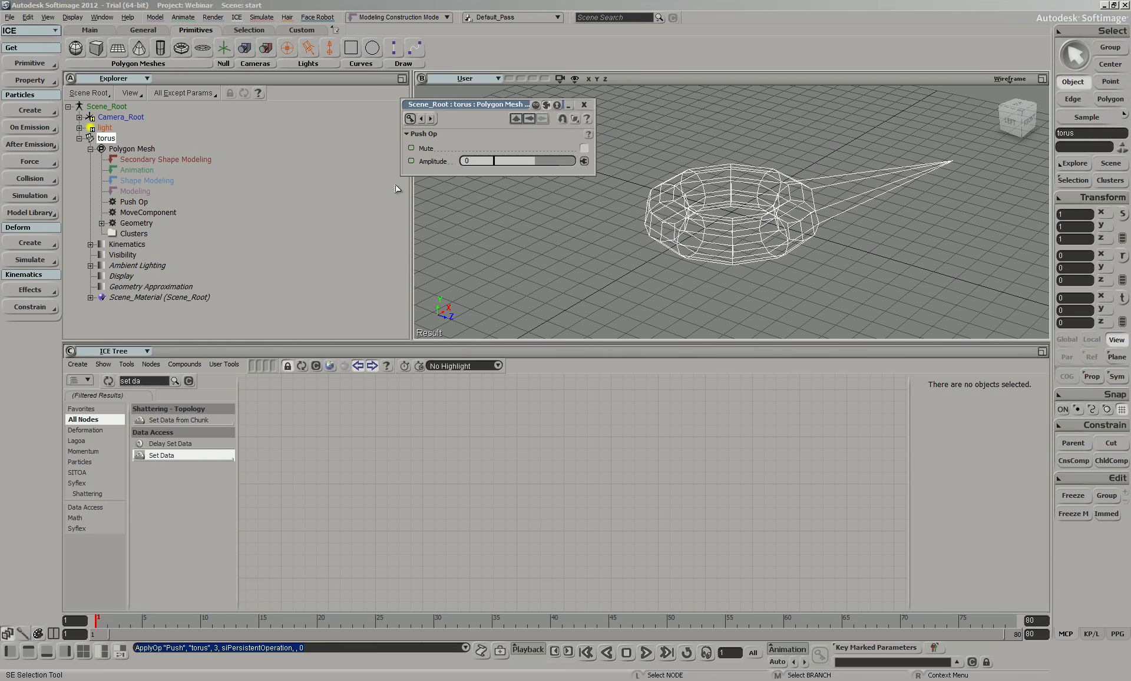
mouse_move(544, 162)
mouse_down()
mouse_move(507, 154)
mouse_move(581, 175)
mouse_move(533, 163)
mouse_up()
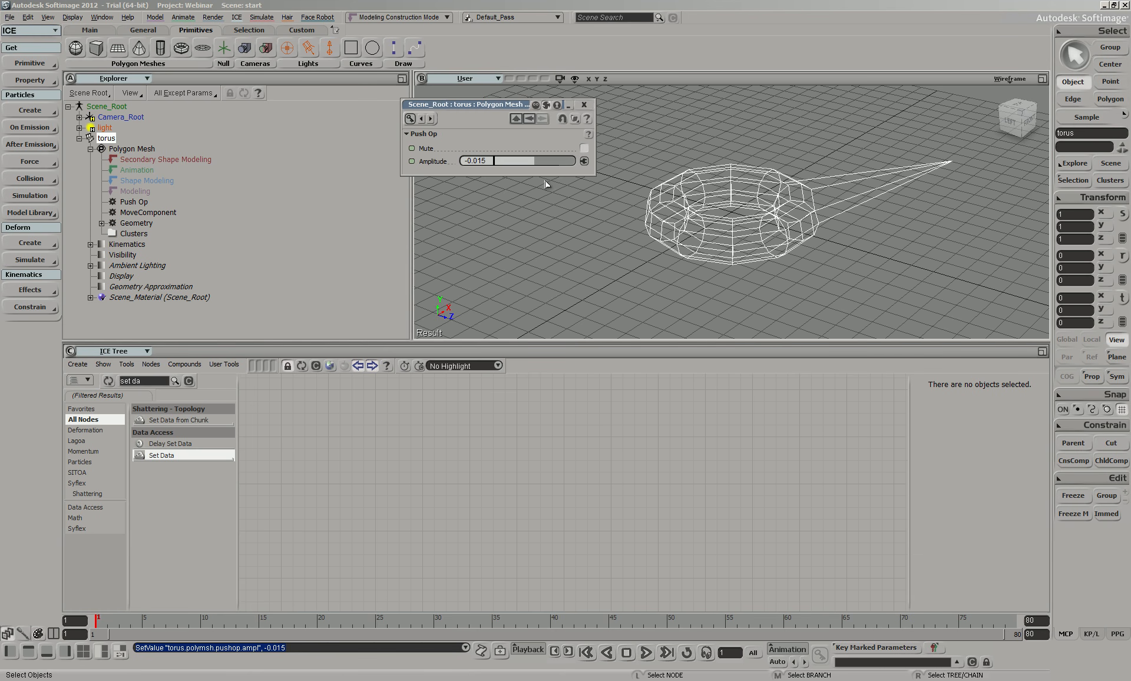
Step: Set the Push amplitude to 1.27 and delete the MoveComponent operator from the torus's operator stack
drag(529, 158, 561, 194)
click(129, 212)
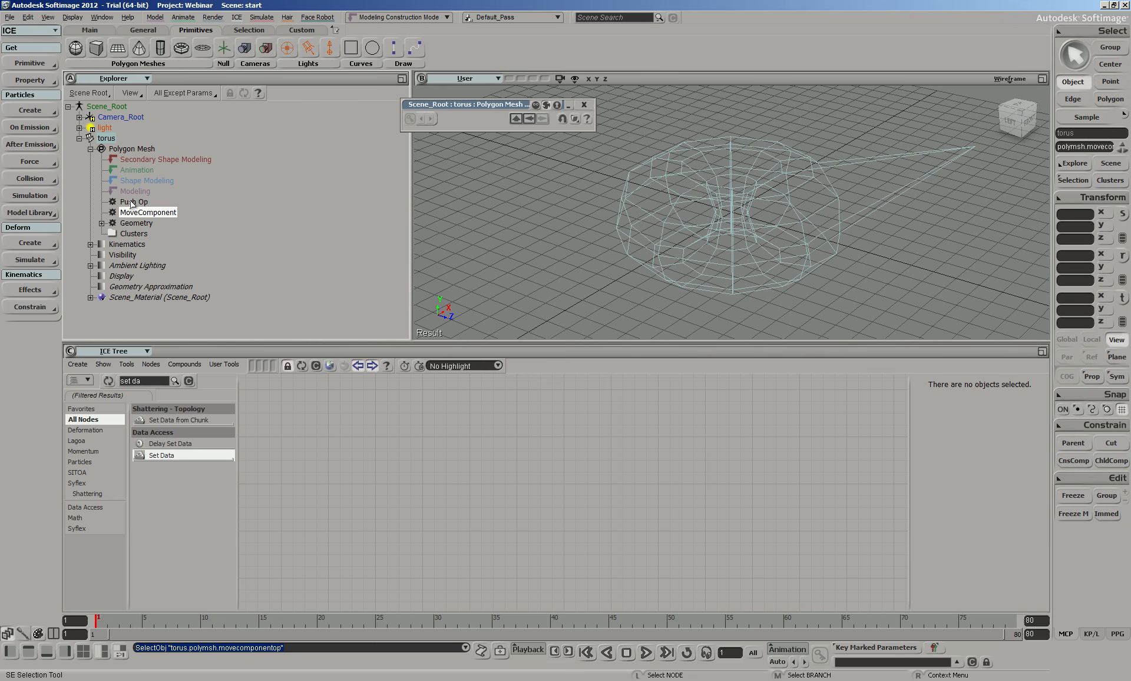
key(Delete)
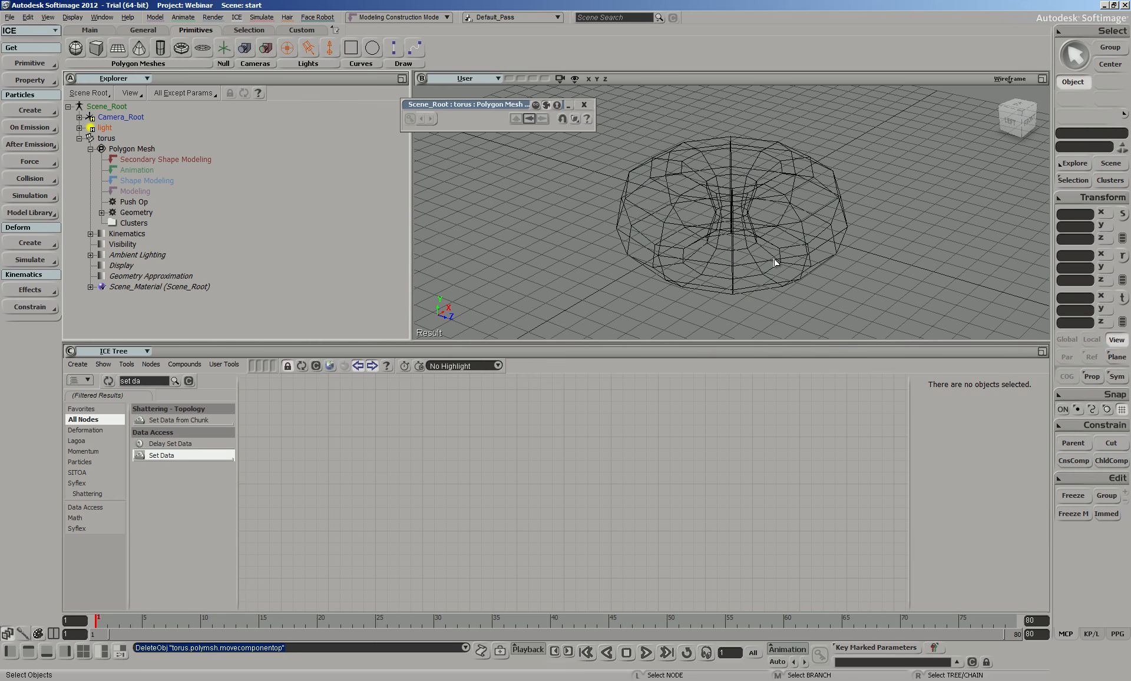
Step: Change the User viewport's display mode to Hidden Line and close the Push property page
click(1009, 78)
click(990, 243)
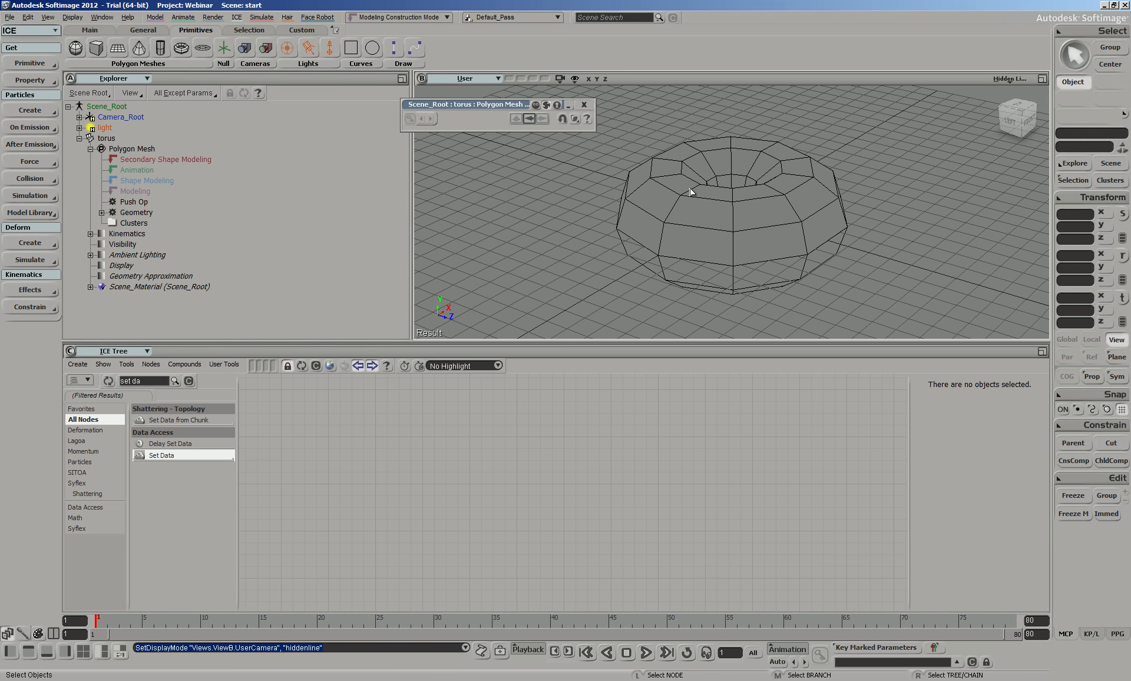
click(586, 104)
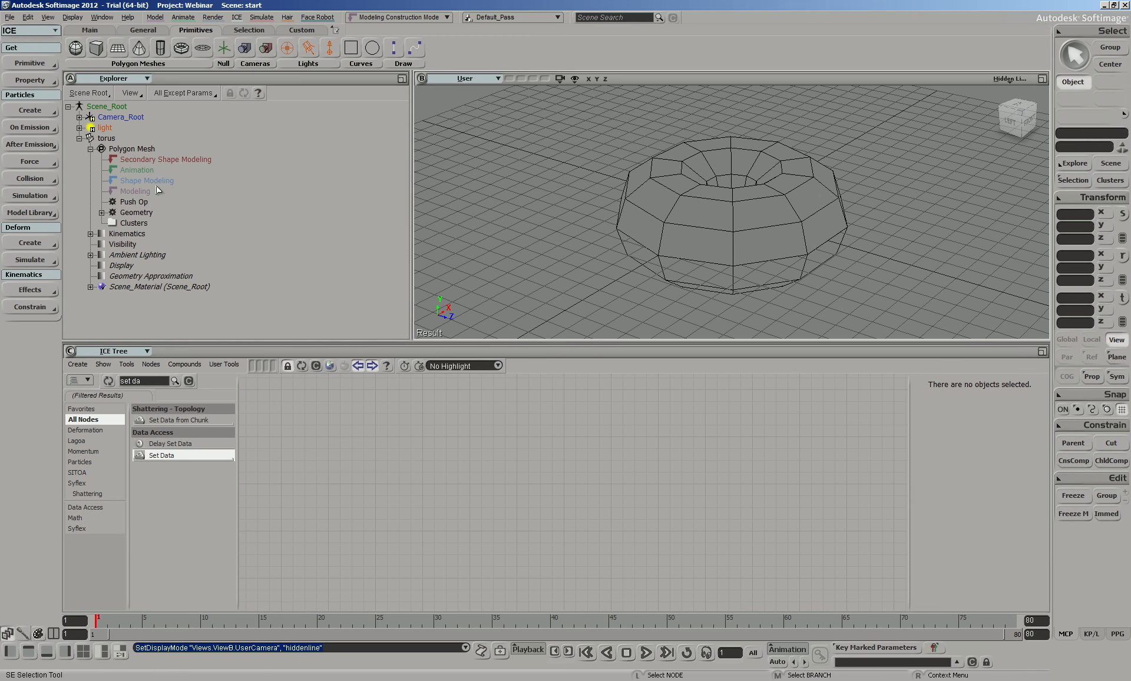
Step: Reopen the Push operator's properties, set its amplitude to 0.861, mute and unmute it, and close the properties
click(113, 203)
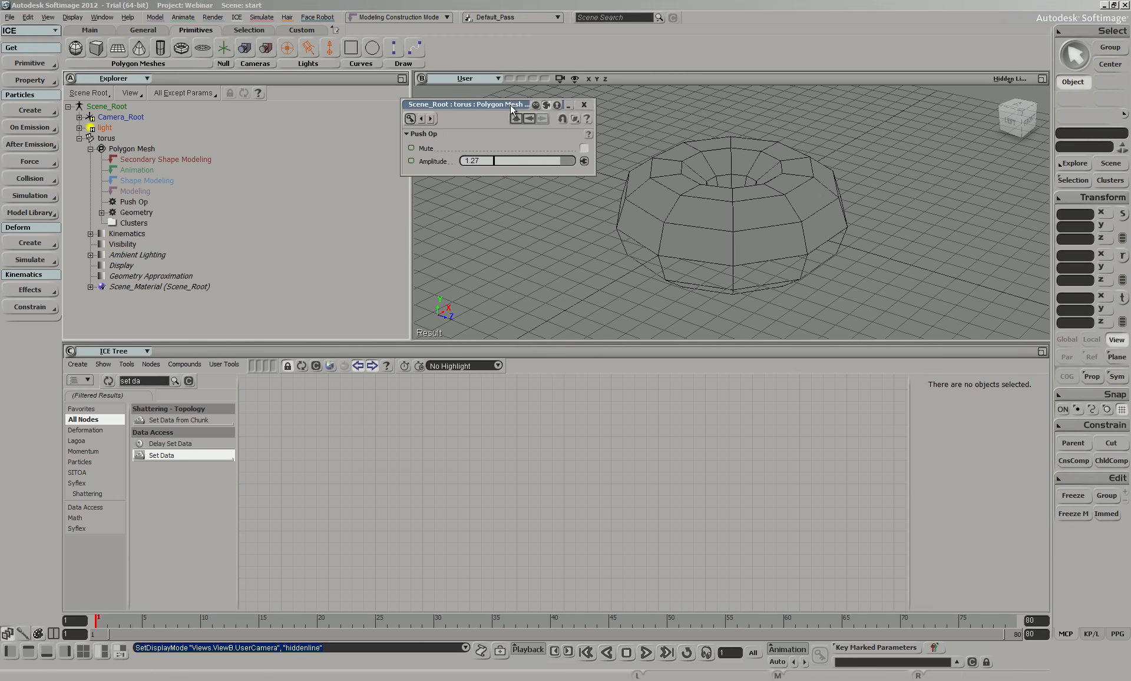
drag(510, 105, 532, 101)
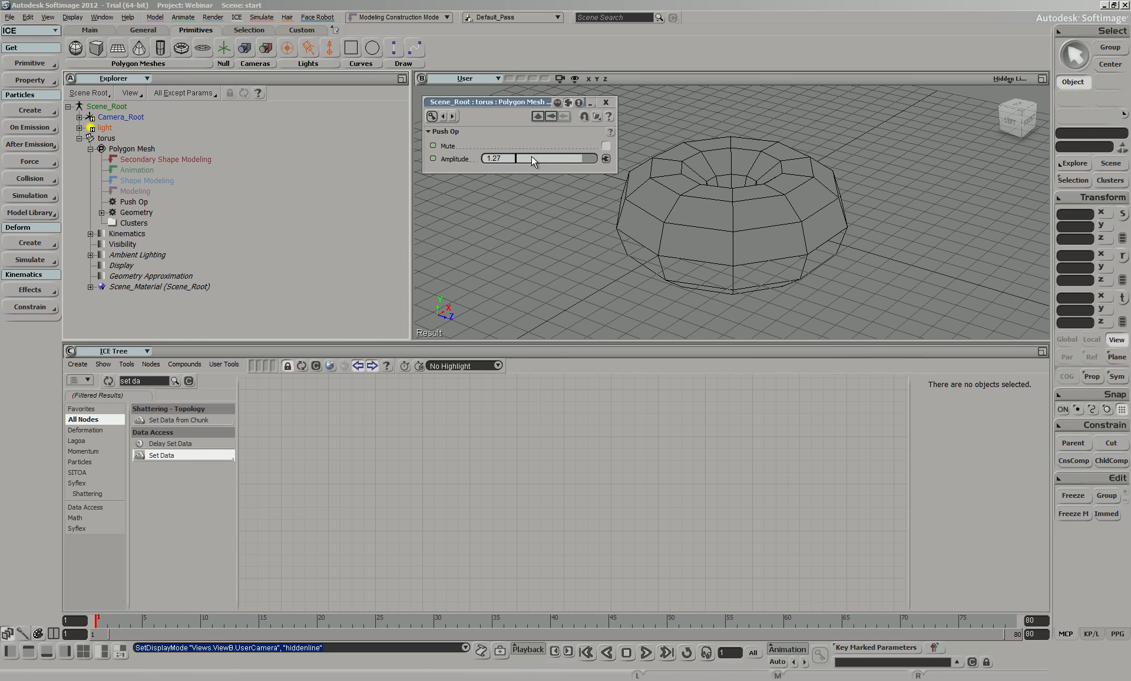
mouse_move(586, 159)
mouse_down()
mouse_move(510, 160)
mouse_move(574, 158)
mouse_up()
click(606, 145)
click(607, 146)
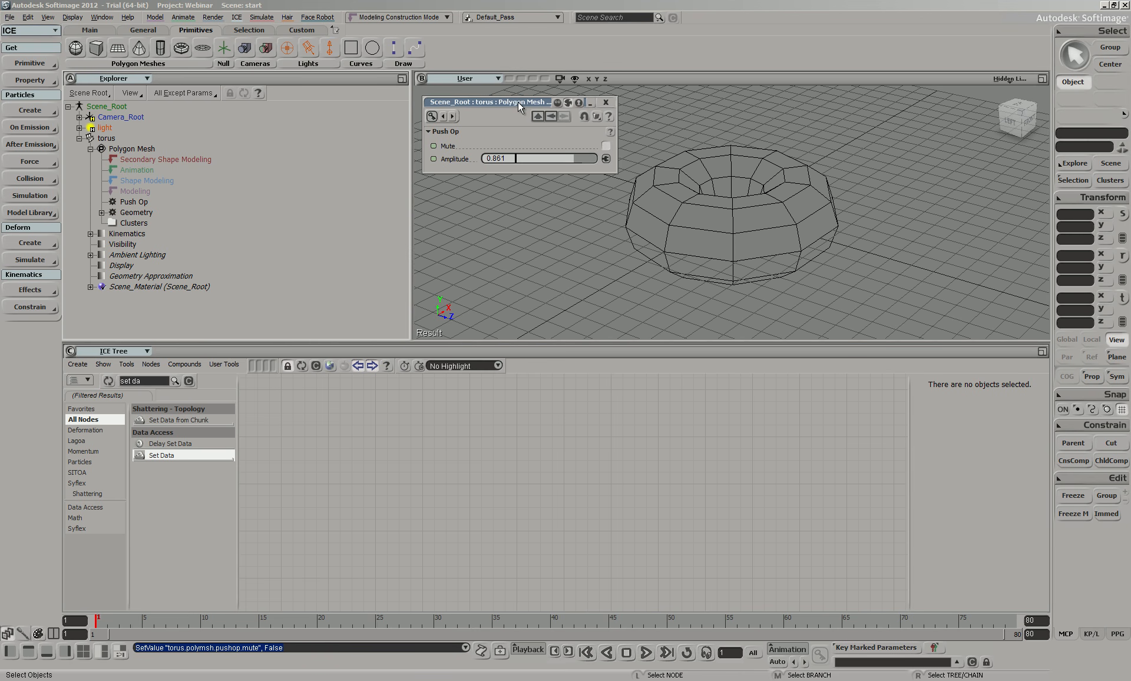
click(605, 101)
click(160, 18)
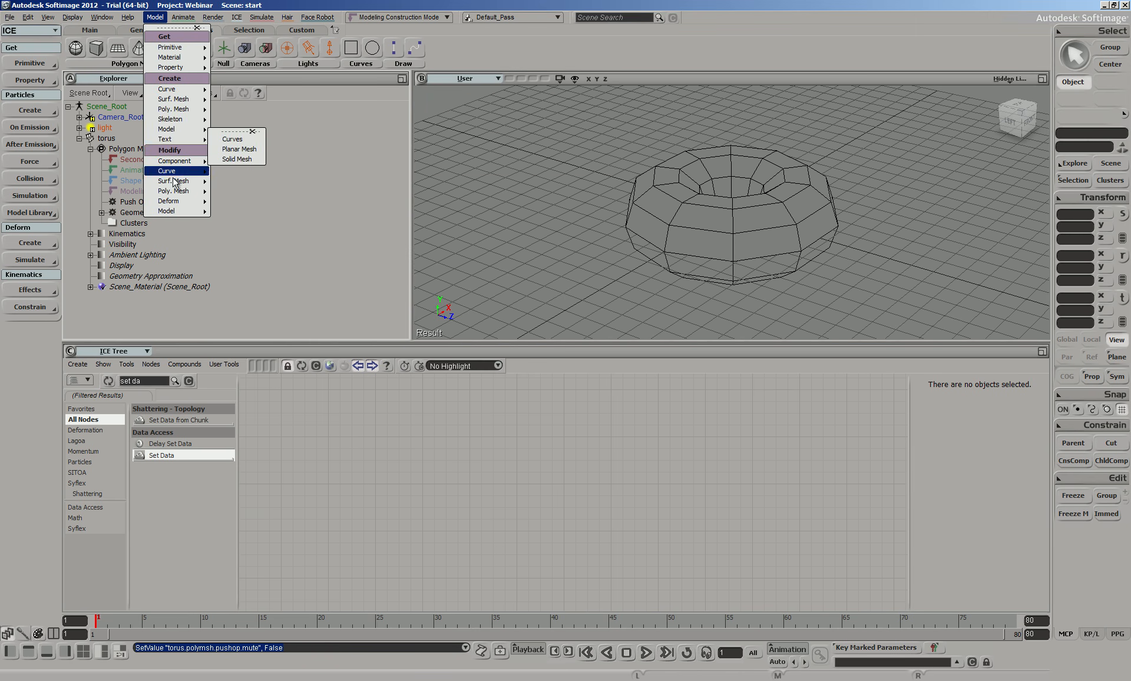
mouse_move(174, 91)
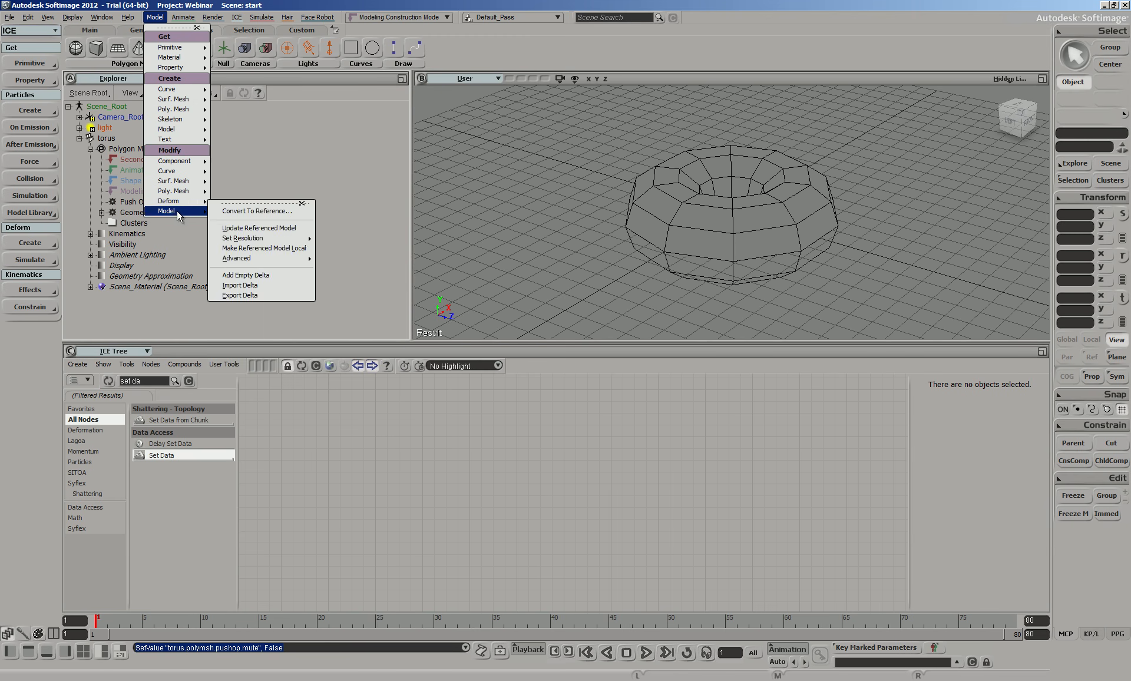
mouse_move(175, 201)
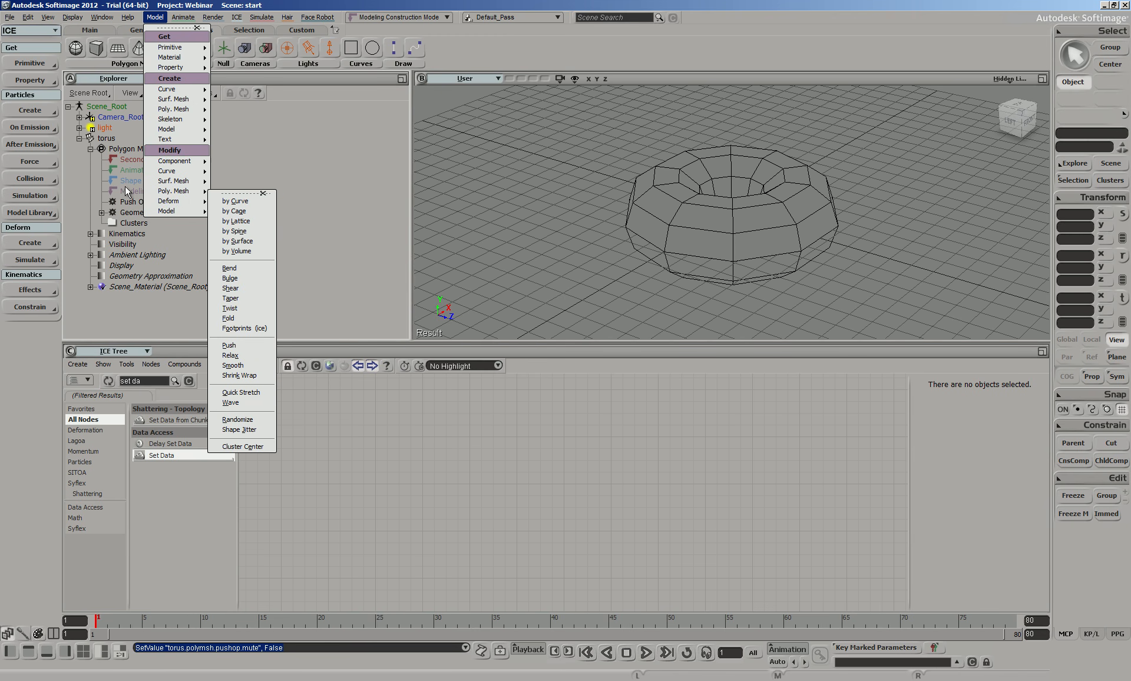
click(296, 167)
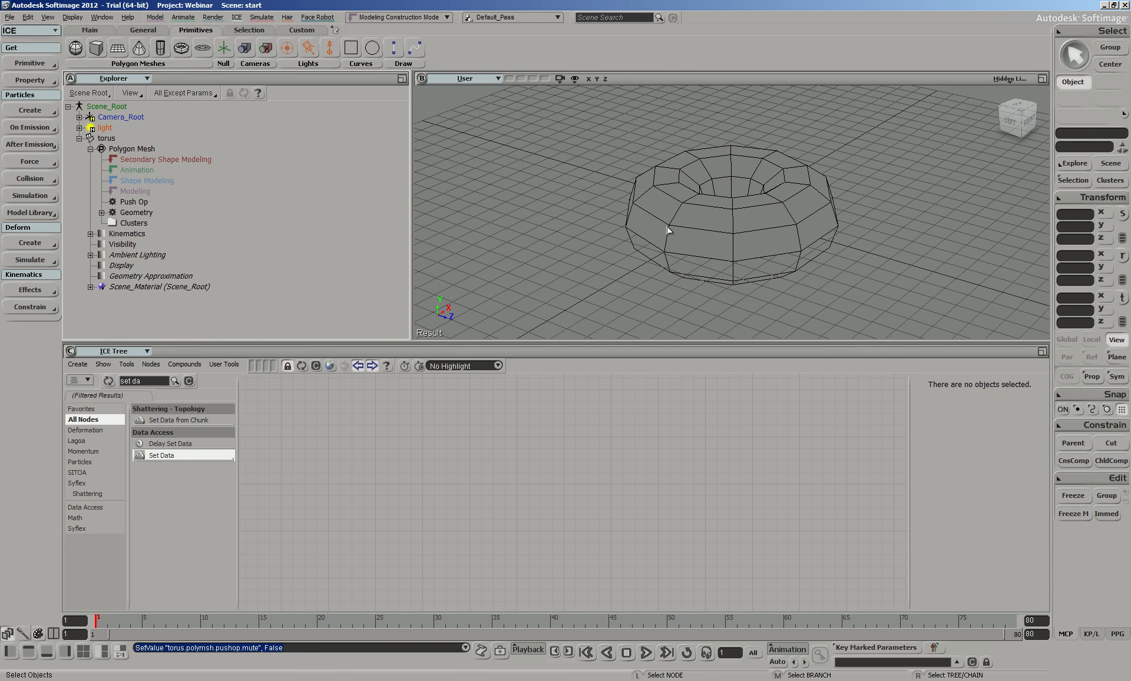
Step: Clear the node search filter and create an ICE Tree on the torus
click(145, 381)
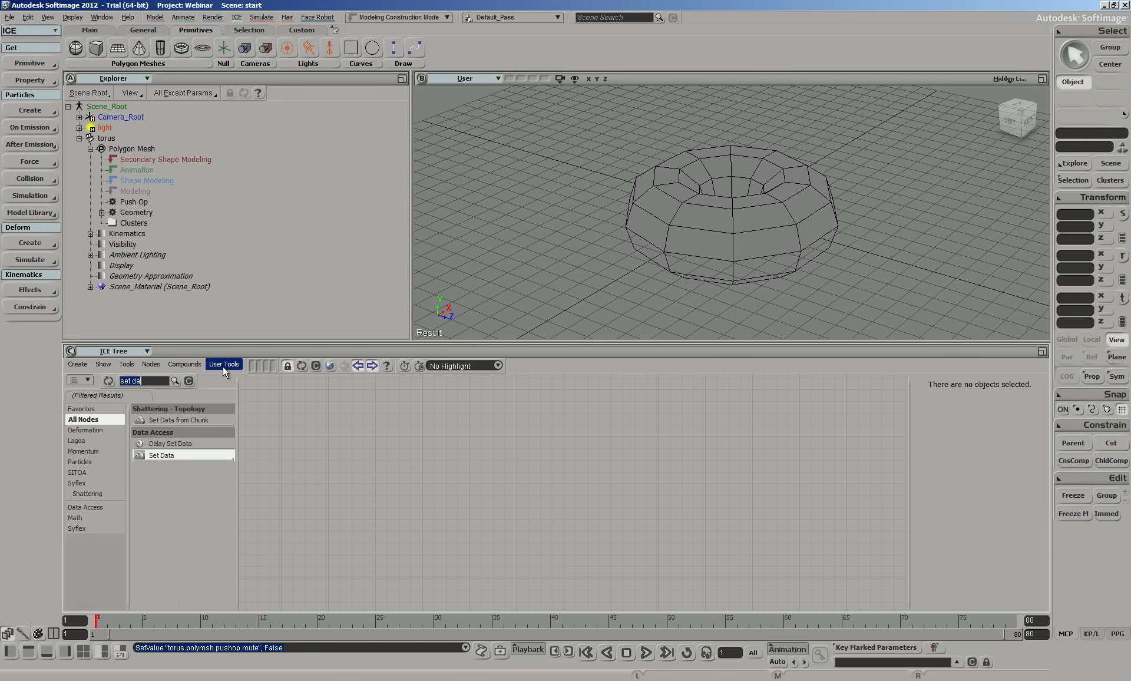
key(Delete)
click(742, 254)
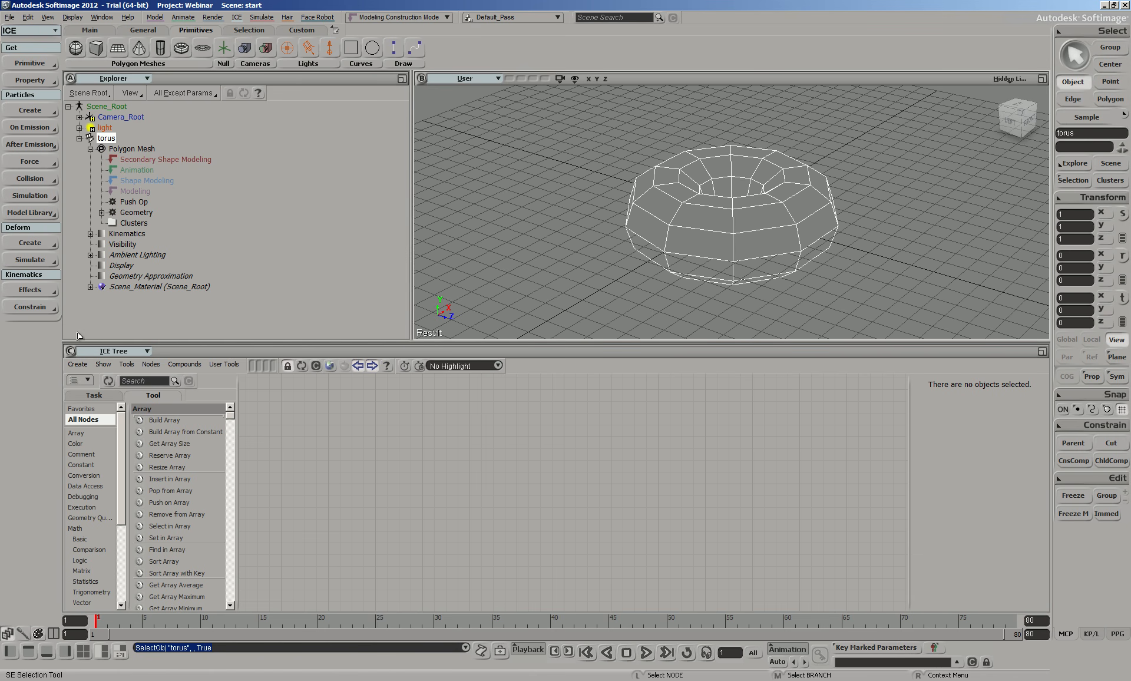
click(78, 365)
click(82, 377)
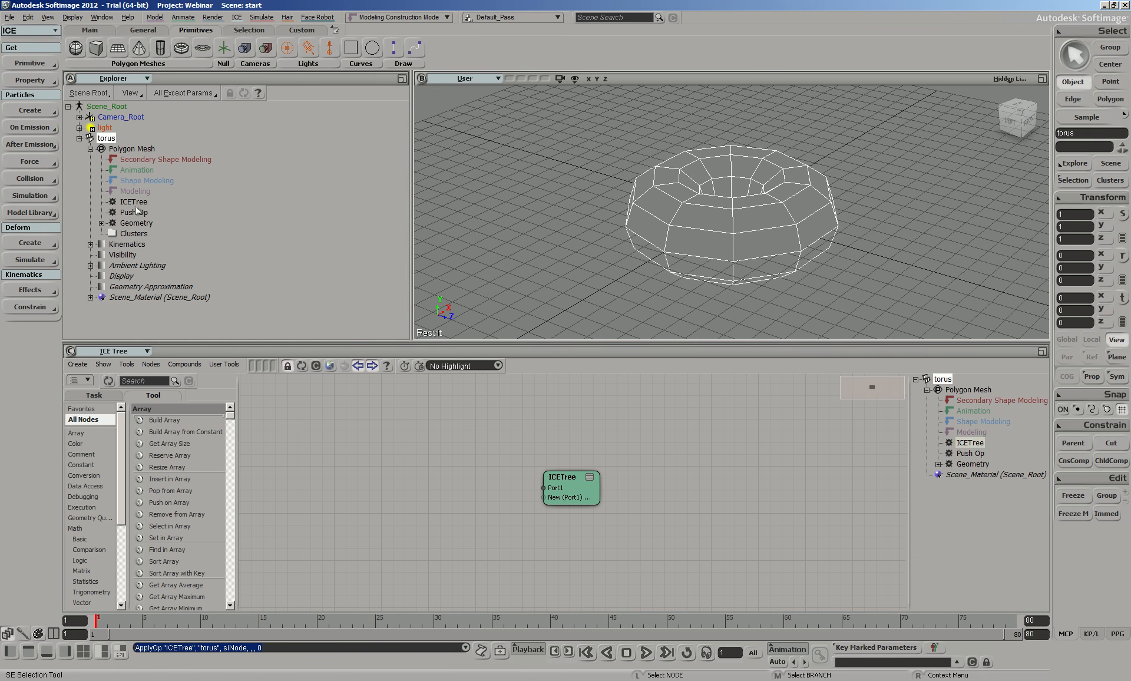
Step: Delete the Push operator from the torus's operator stack
right_click(127, 205)
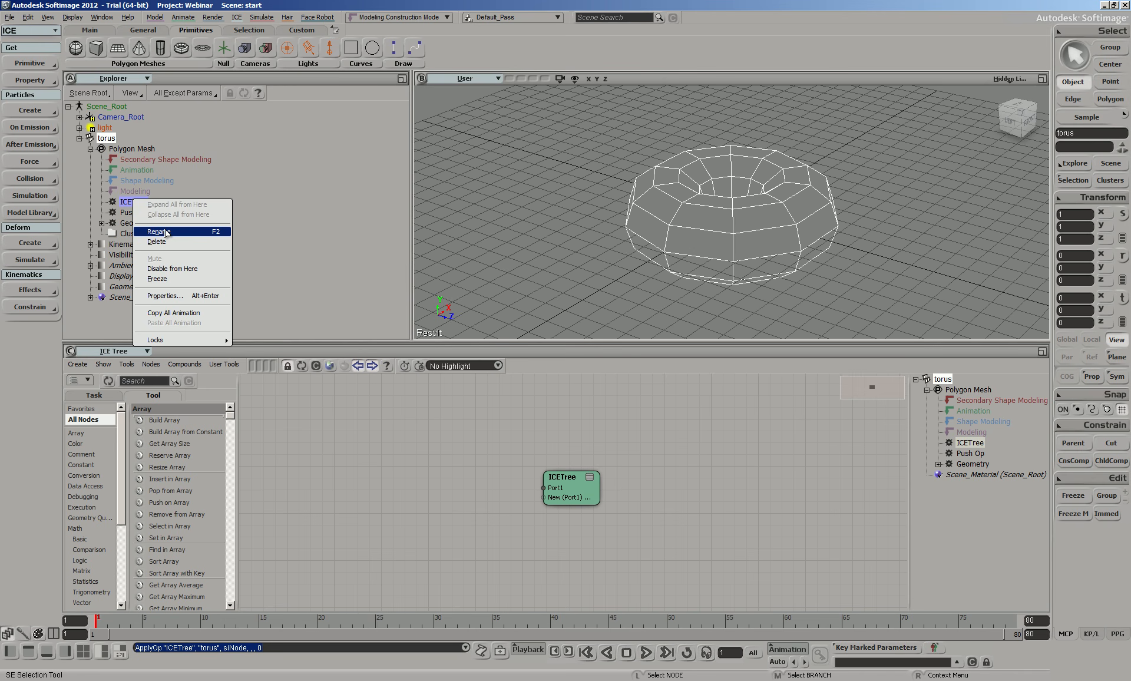
click(221, 164)
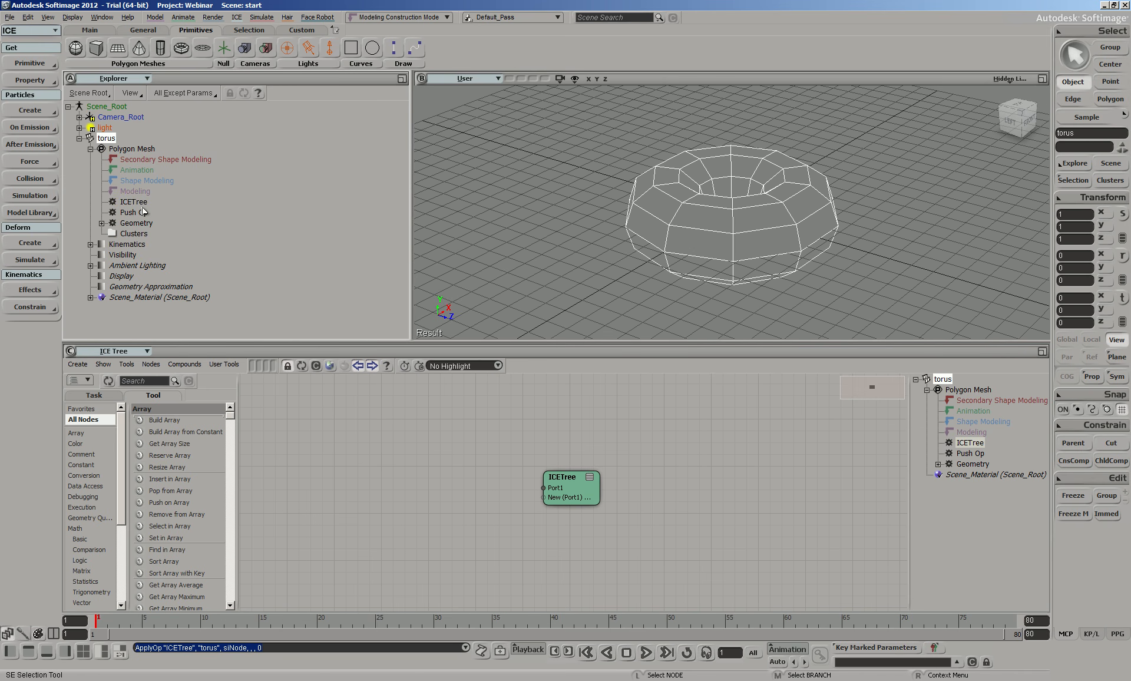
click(134, 214)
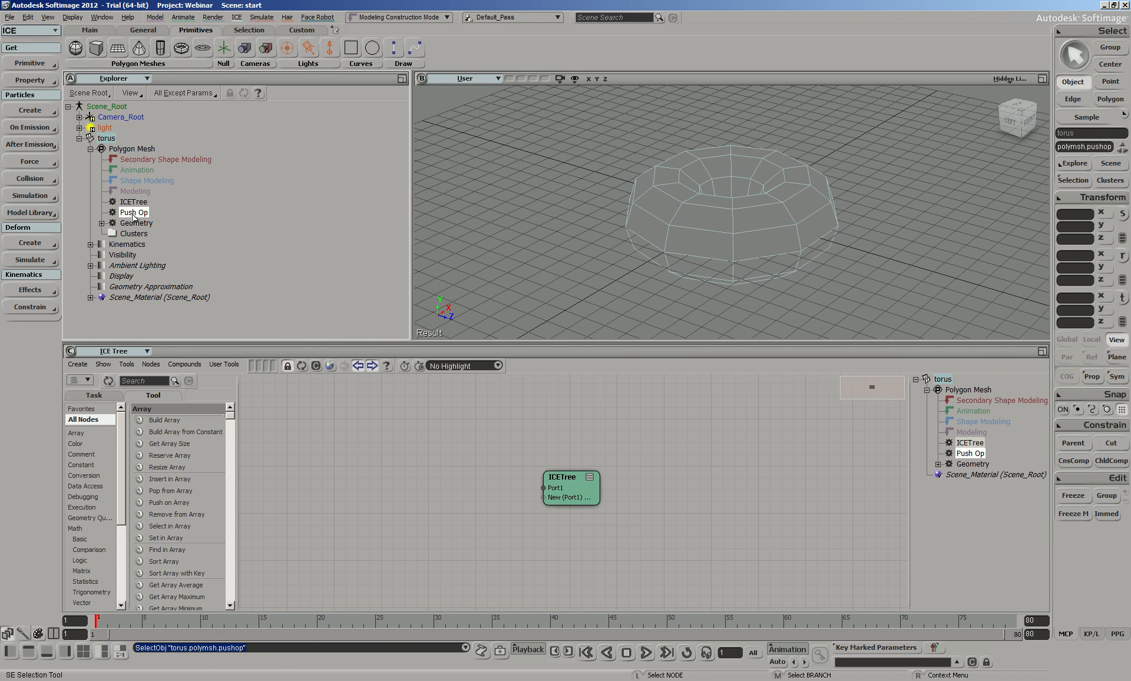
key(Delete)
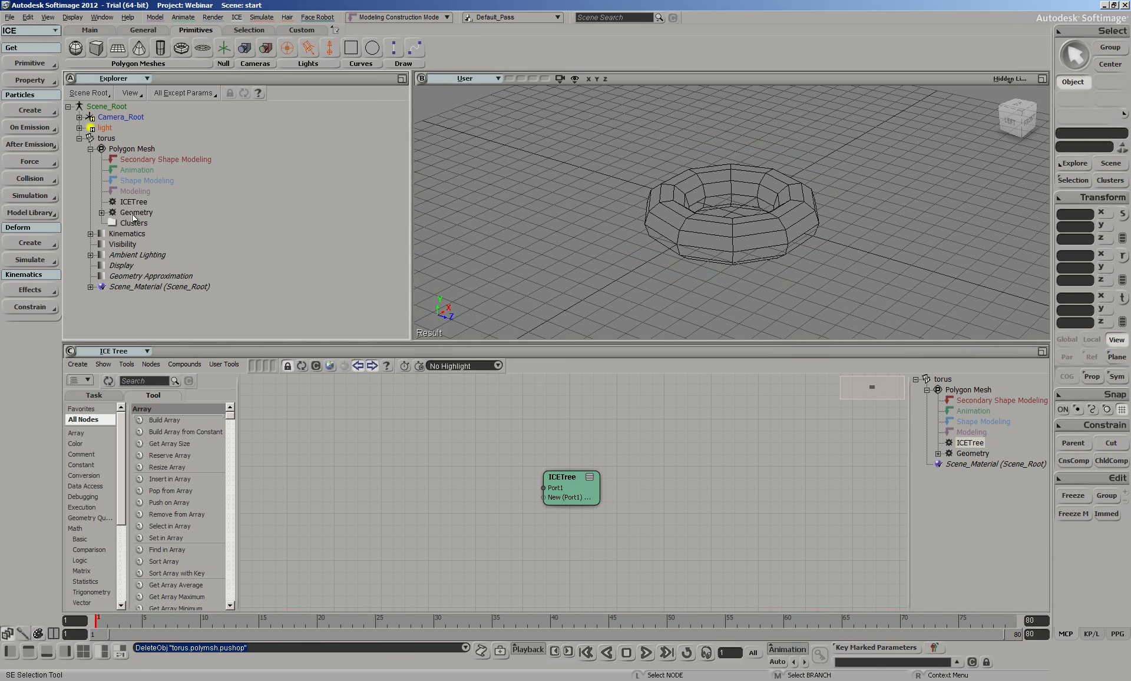
Step: Show the normals of the torus in the User viewport, examine their directions, and hide them again
click(575, 78)
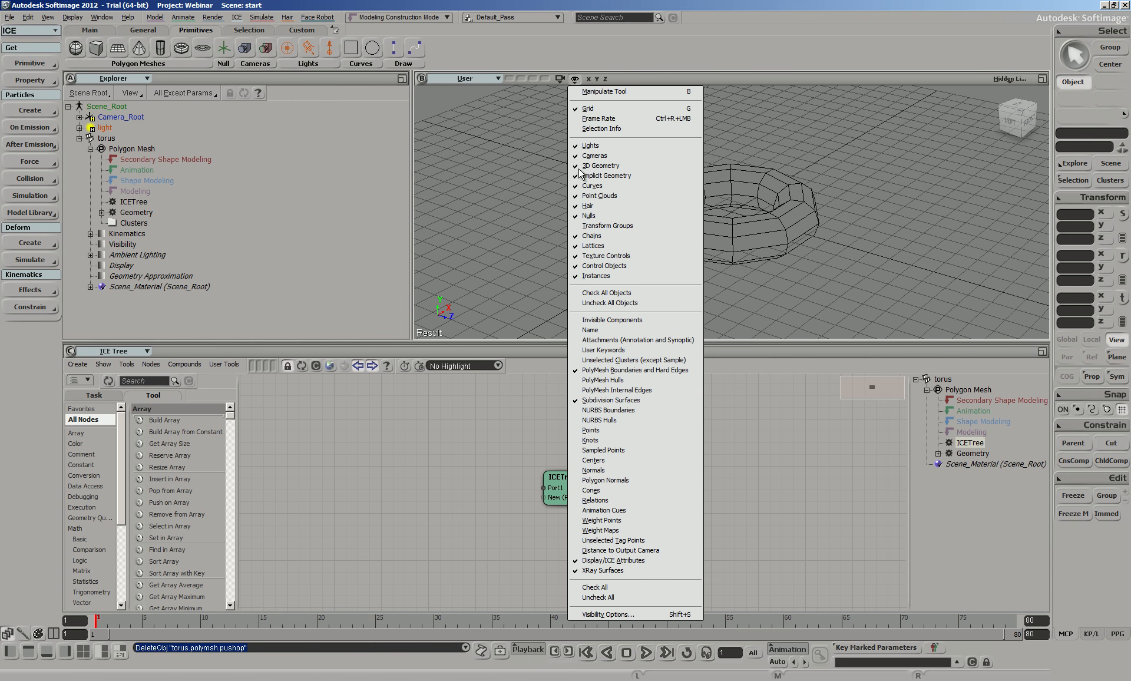
click(628, 471)
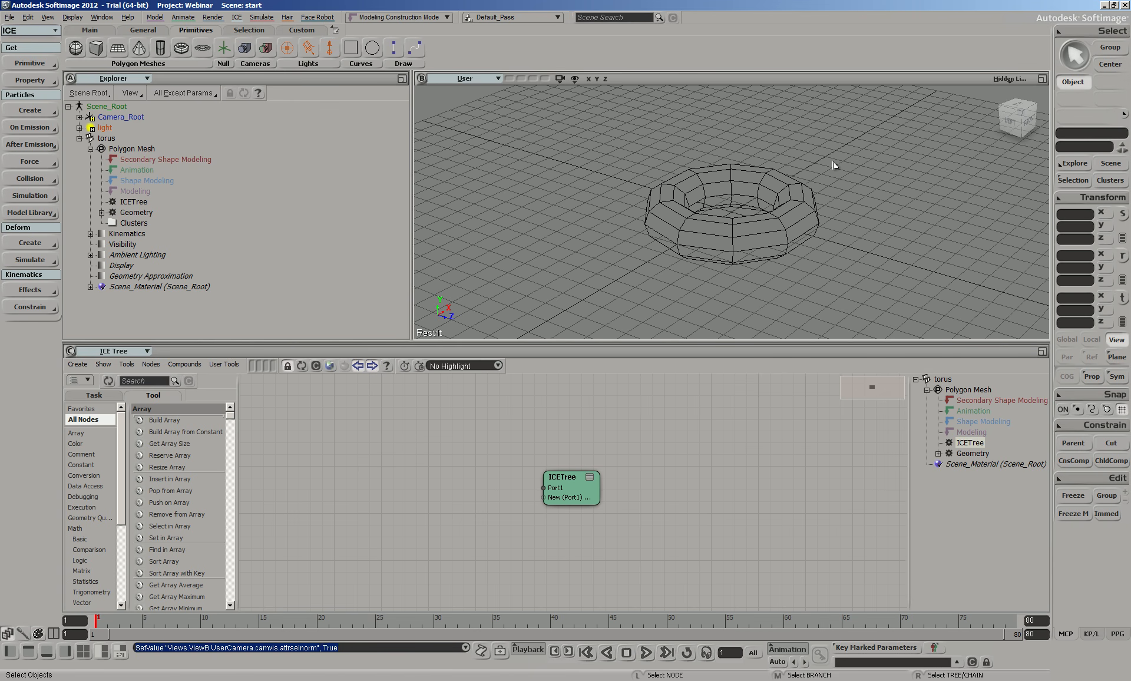
click(804, 226)
scroll(868, 236, up, 2)
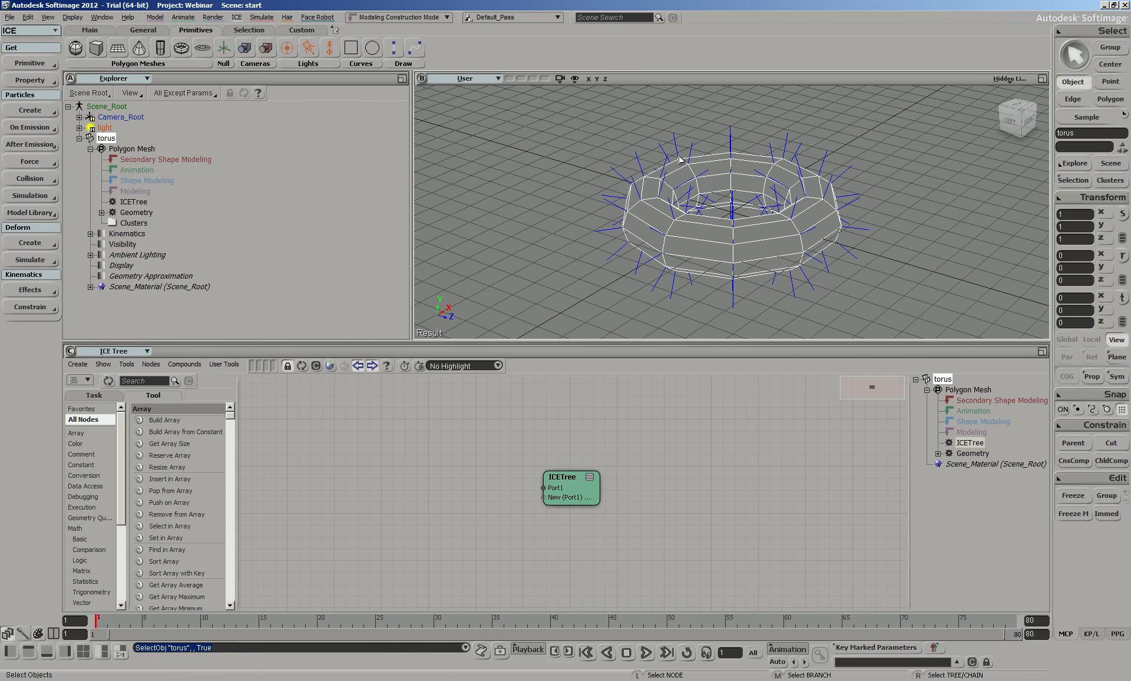
click(574, 79)
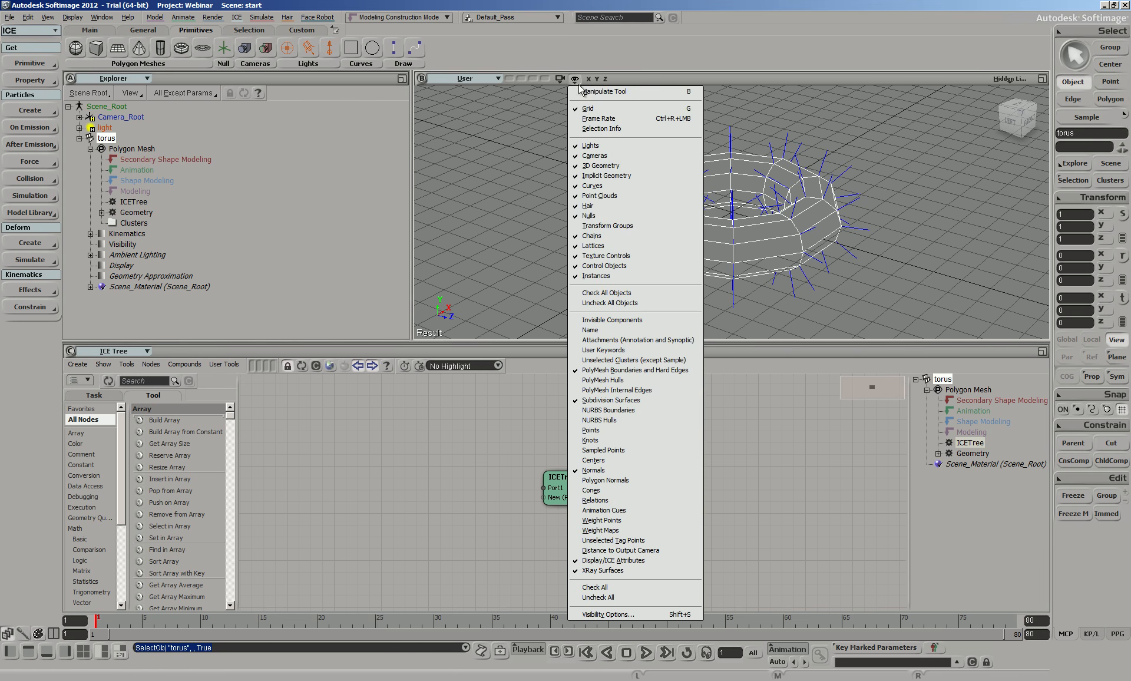
click(613, 470)
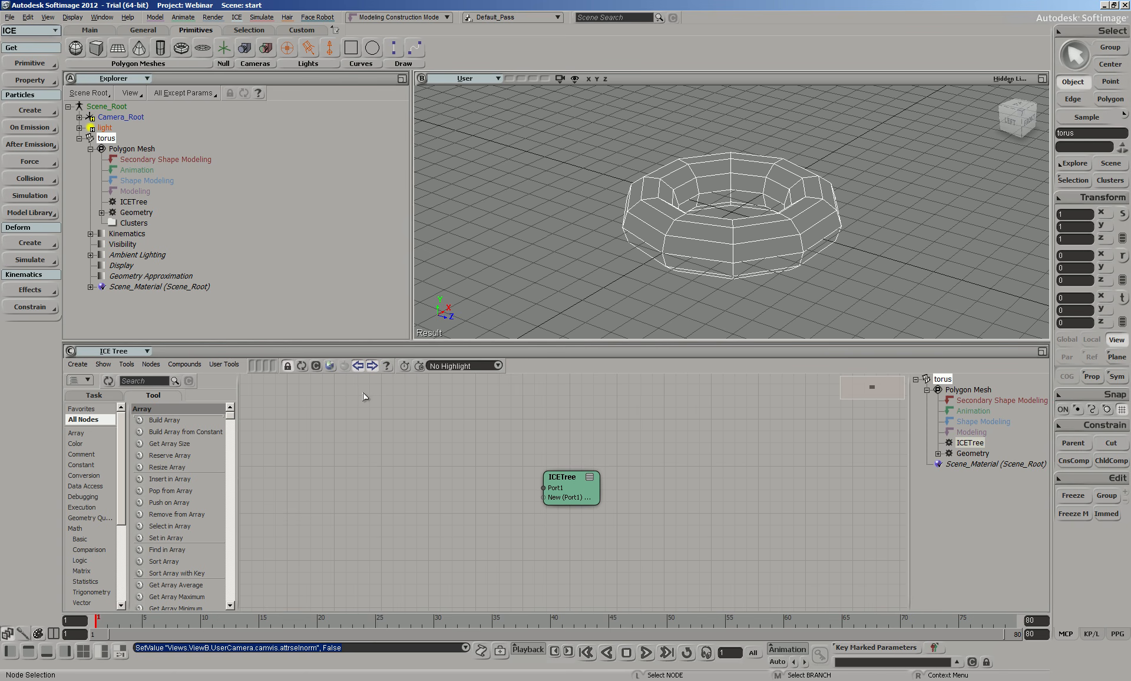
Step: Search the nodes for "set da", add a Set Data node beside the ICETree node, and clear the search
drag(580, 495, 582, 486)
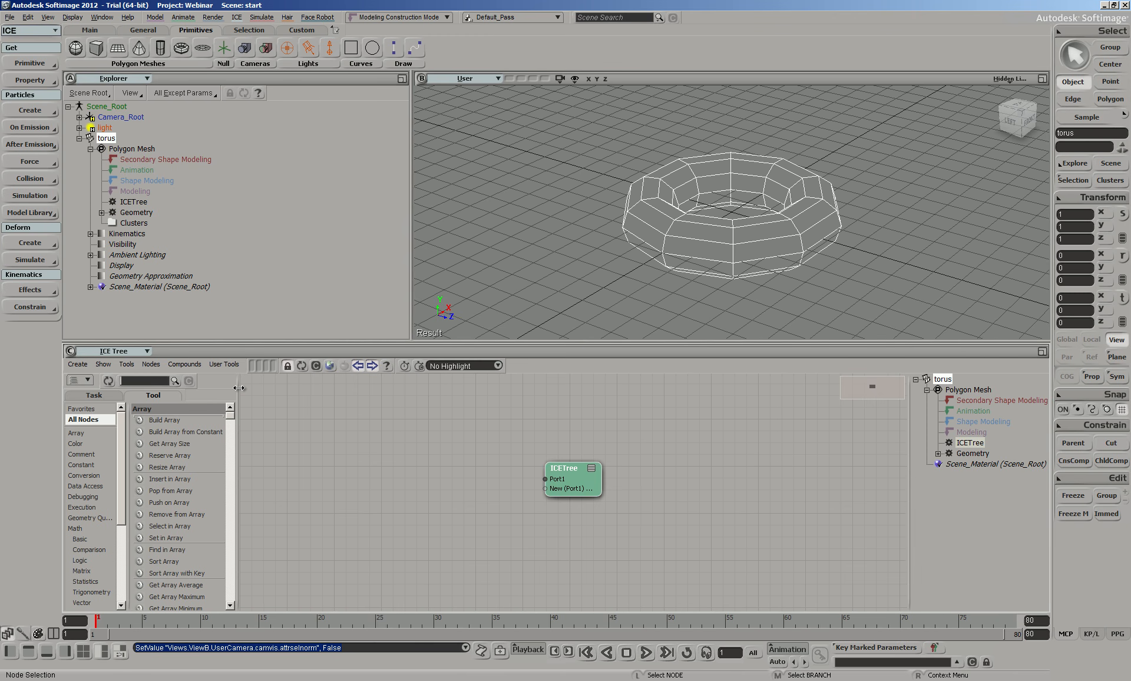
text(set da)
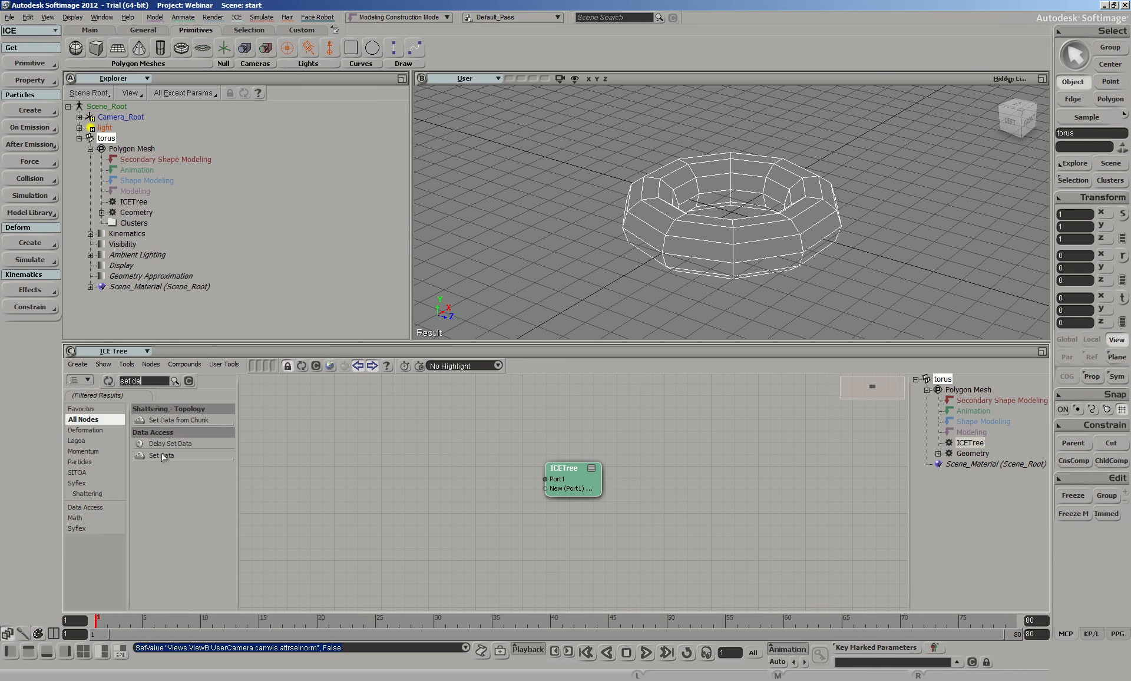
drag(163, 457, 430, 451)
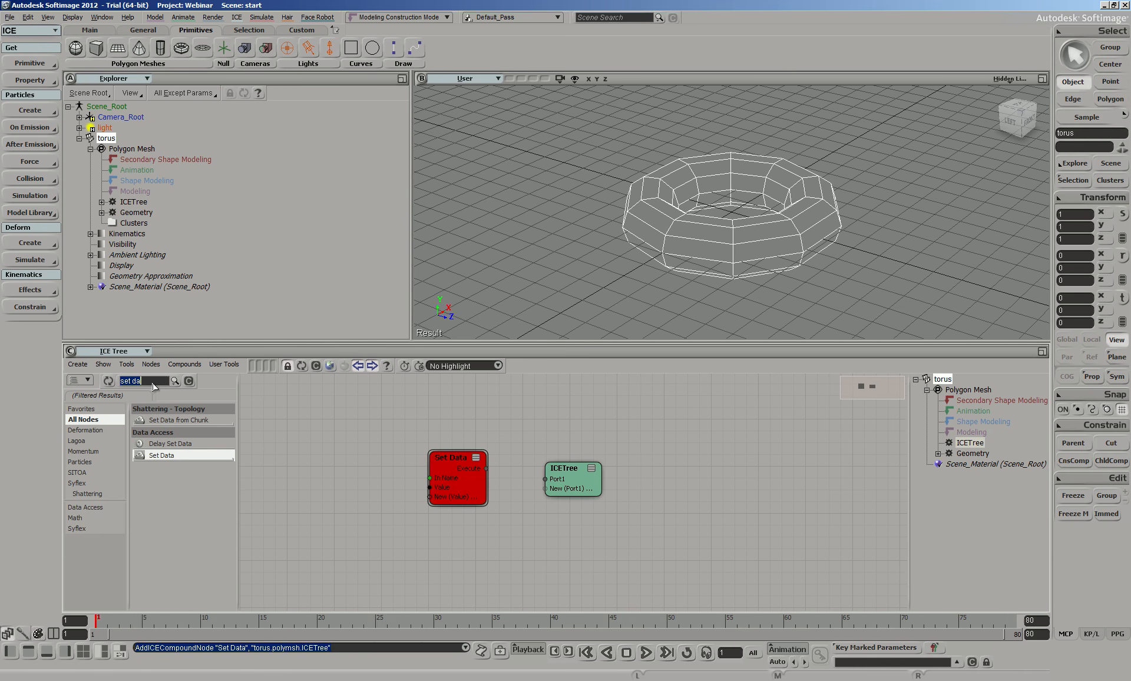
key(BackSpace)
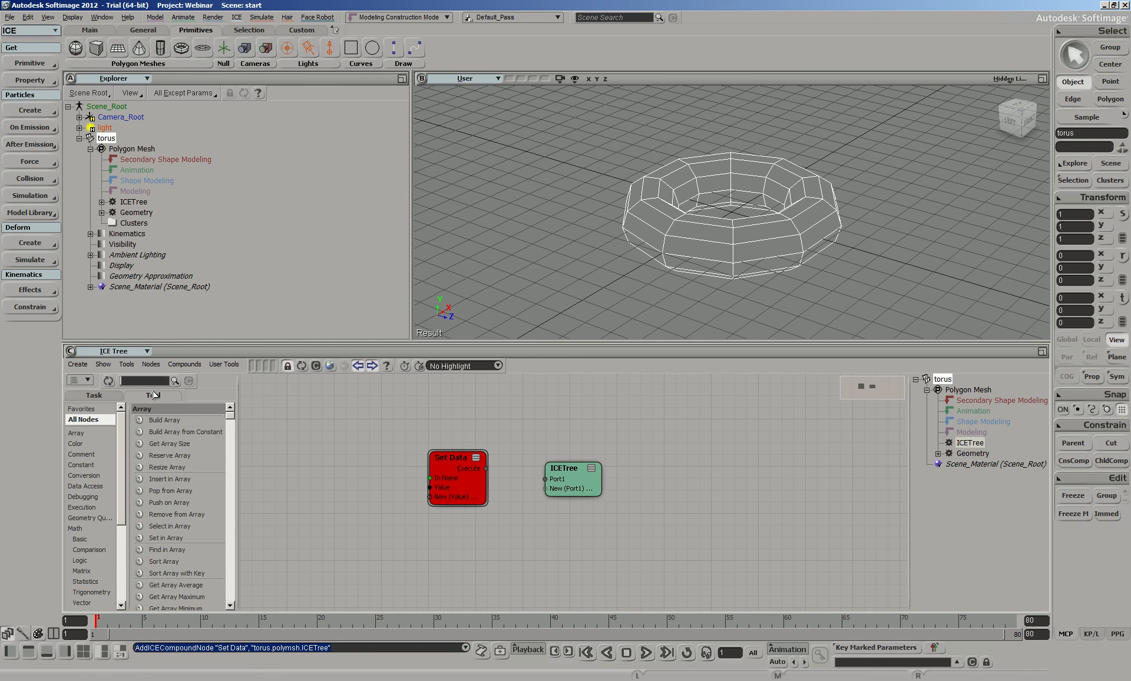
Step: Add a Cos node and a Law of Cosines compound from the Trigonometry nodes to the ICE Tree
drag(232, 421, 248, 531)
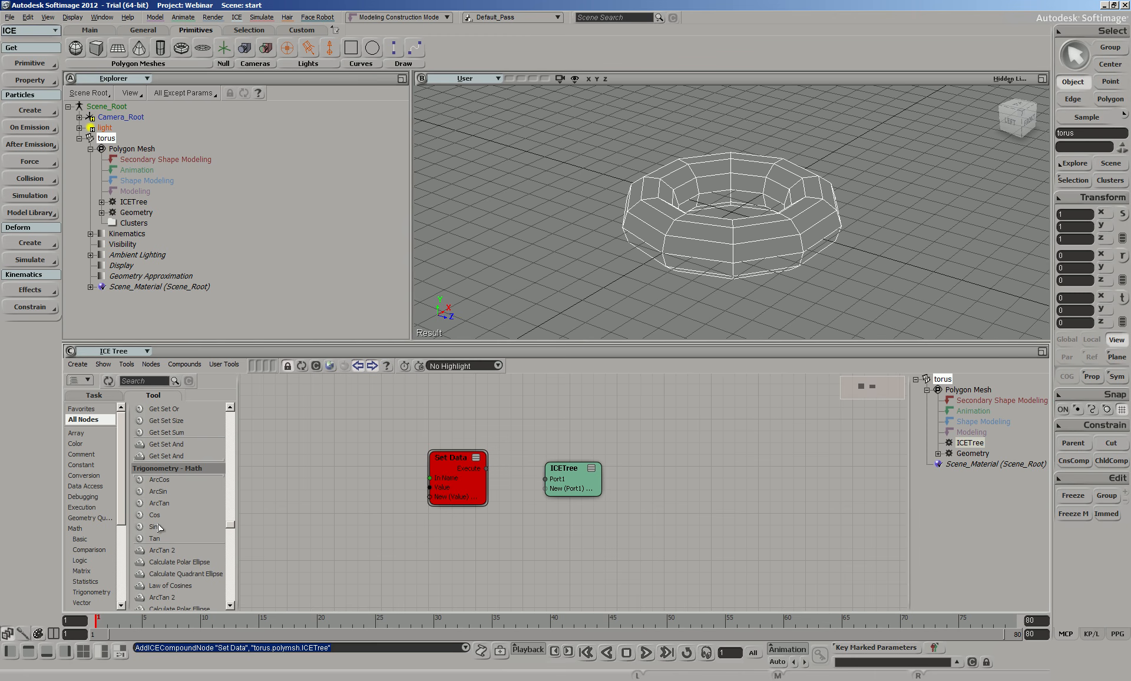
drag(155, 515, 319, 425)
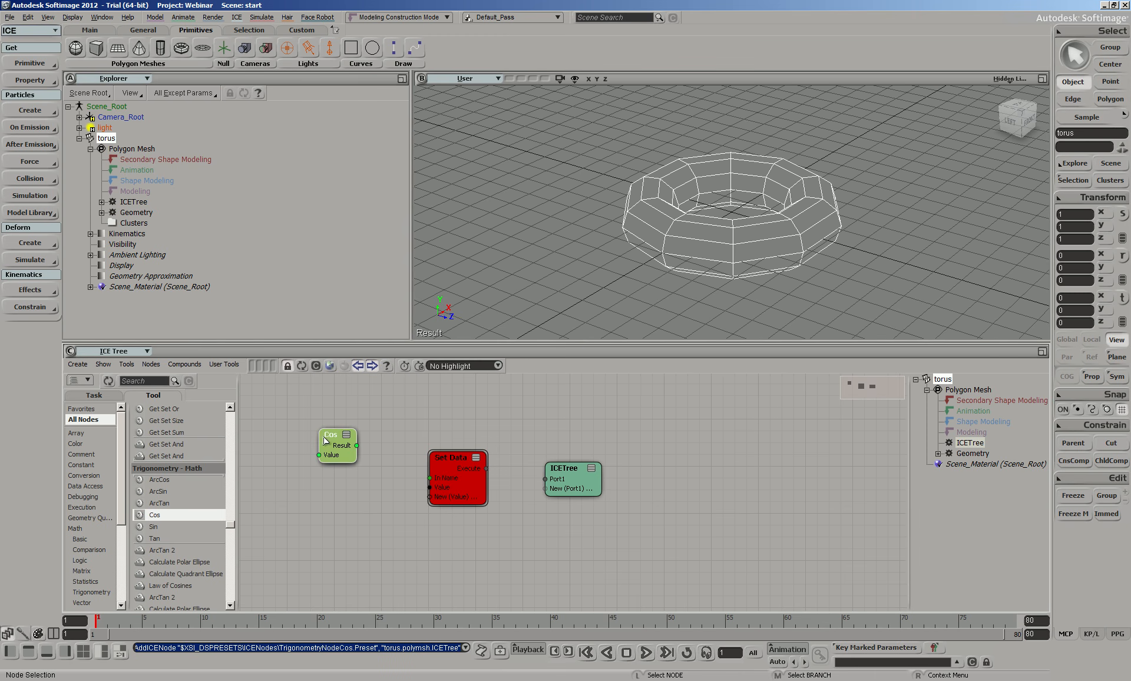
drag(171, 586, 313, 499)
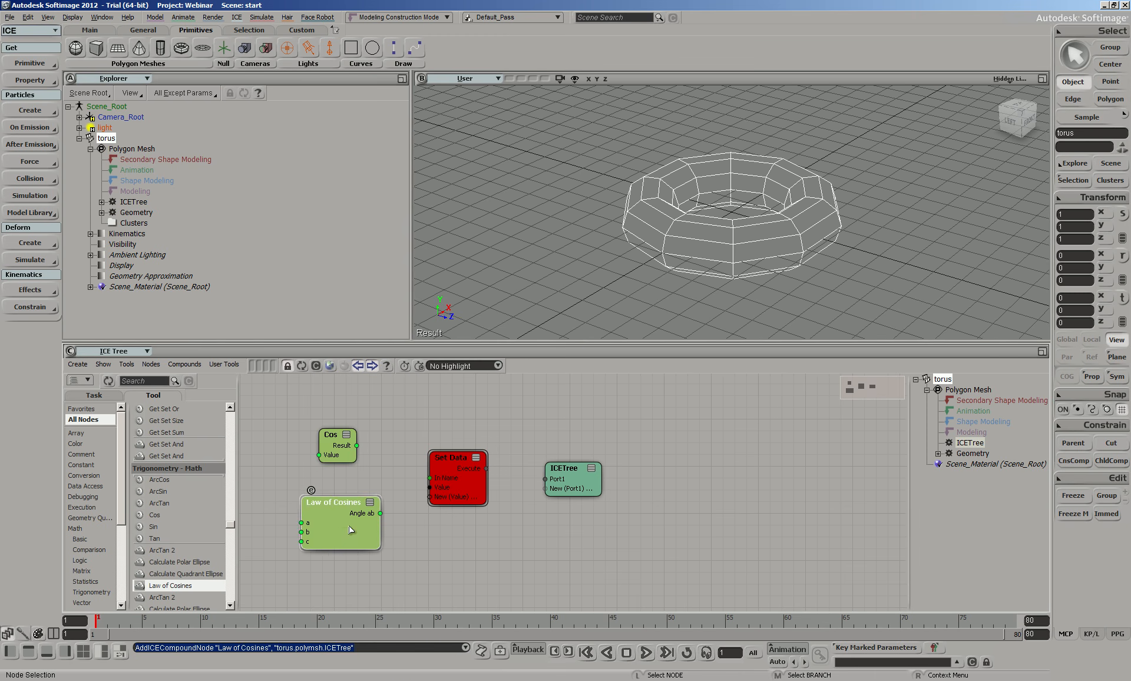
Step: Open the Law of Cosines compound to examine the nodes inside it, and return to the main tree
double_click(315, 499)
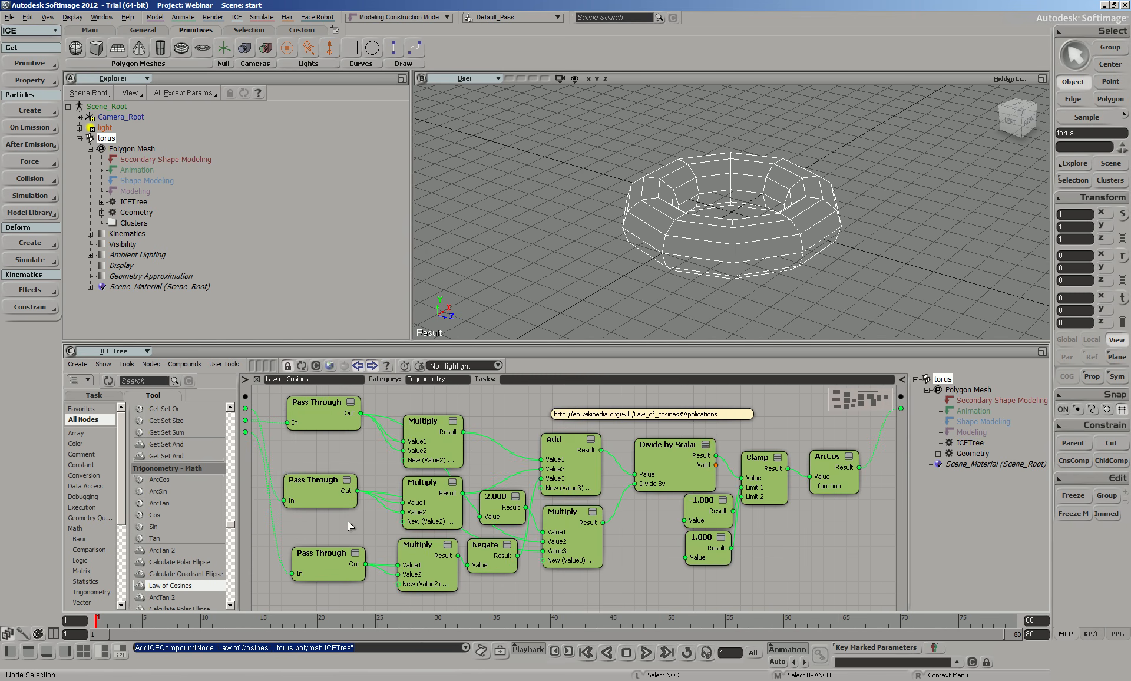
click(257, 379)
mouse_move(434, 498)
mouse_down()
mouse_move(442, 508)
mouse_move(436, 494)
mouse_up()
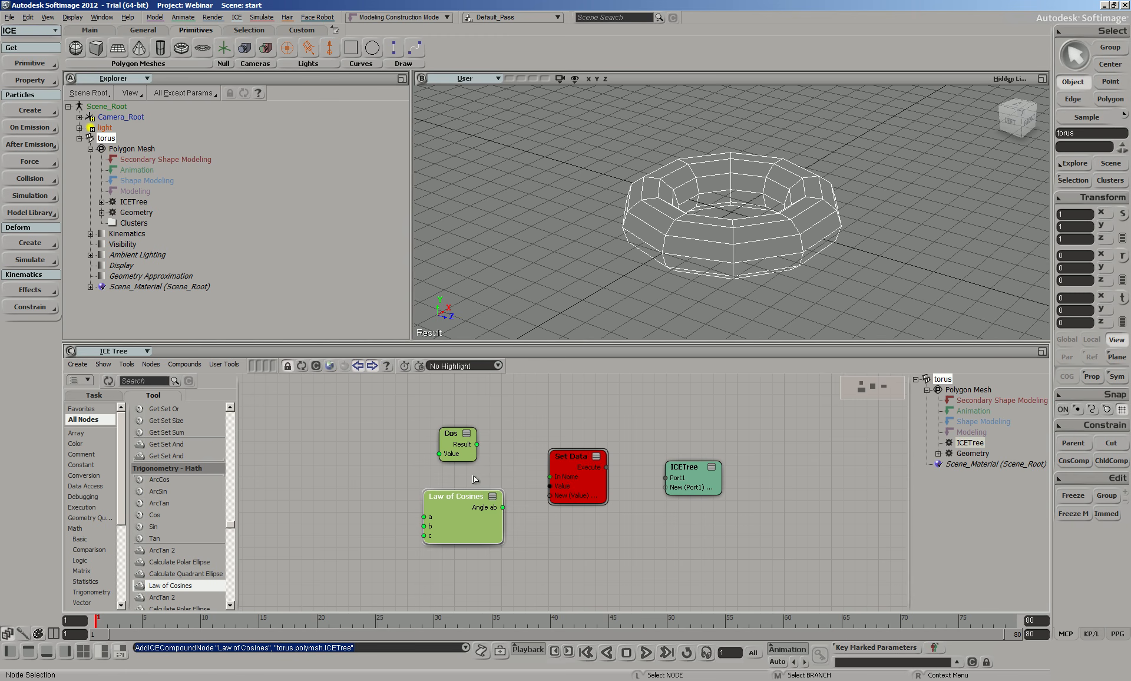
click(434, 485)
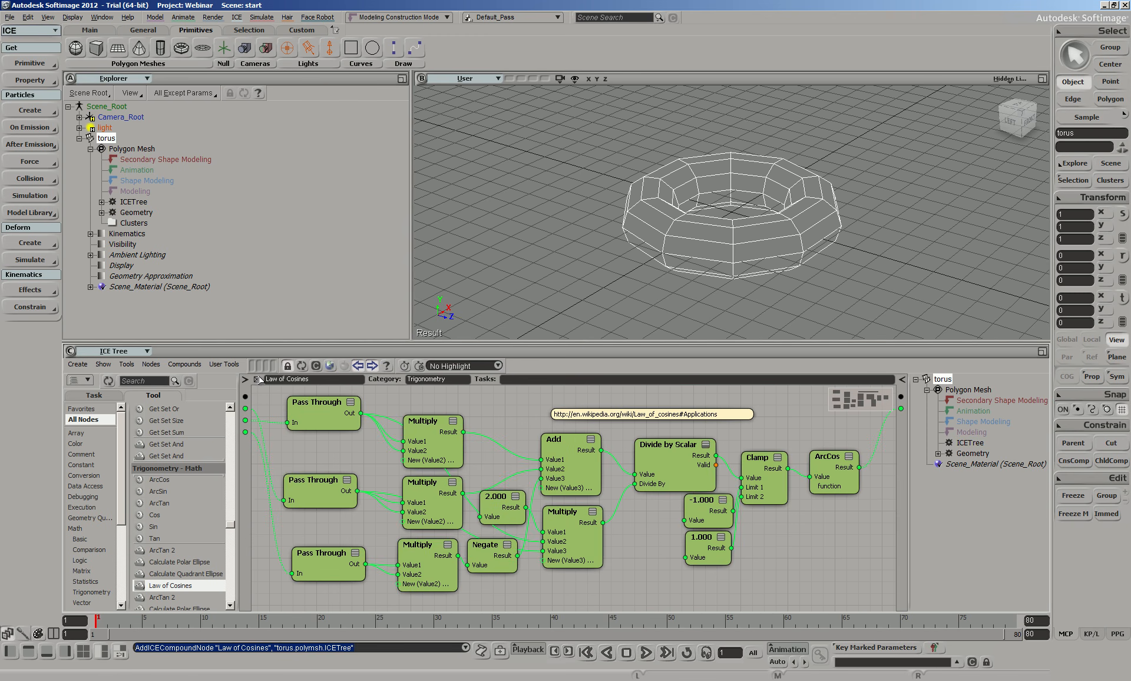
click(257, 380)
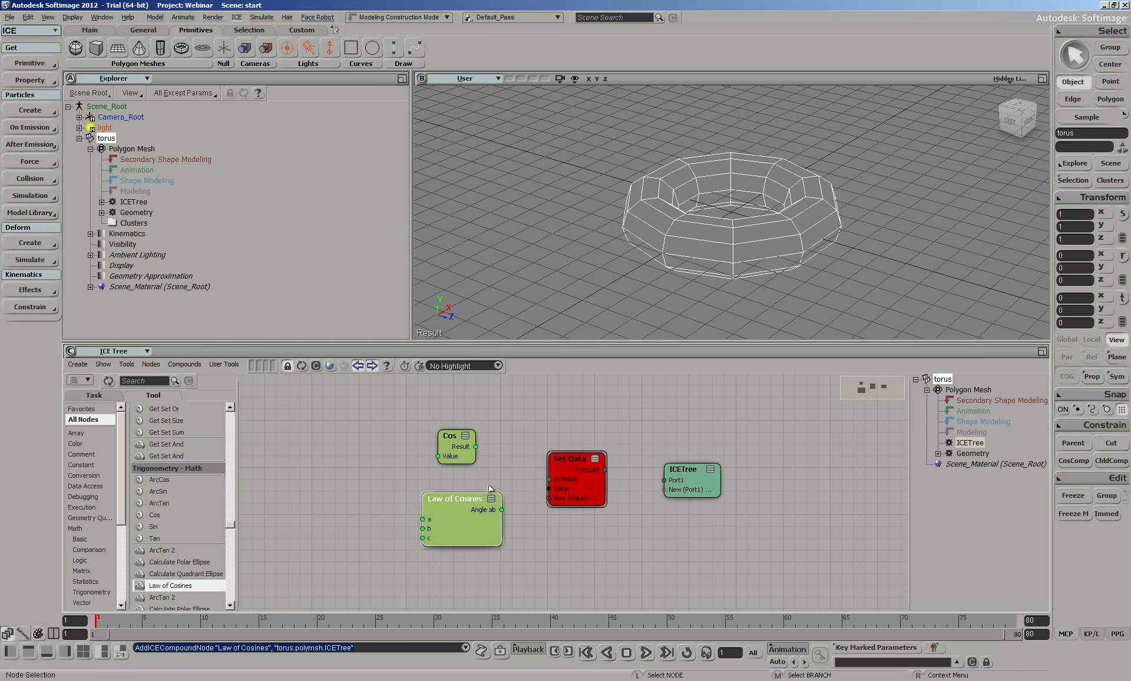
Step: Delete the Cos and Law of Cosines nodes from the ICE Tree and return to the start of the node list
drag(462, 451, 472, 447)
drag(416, 415, 512, 553)
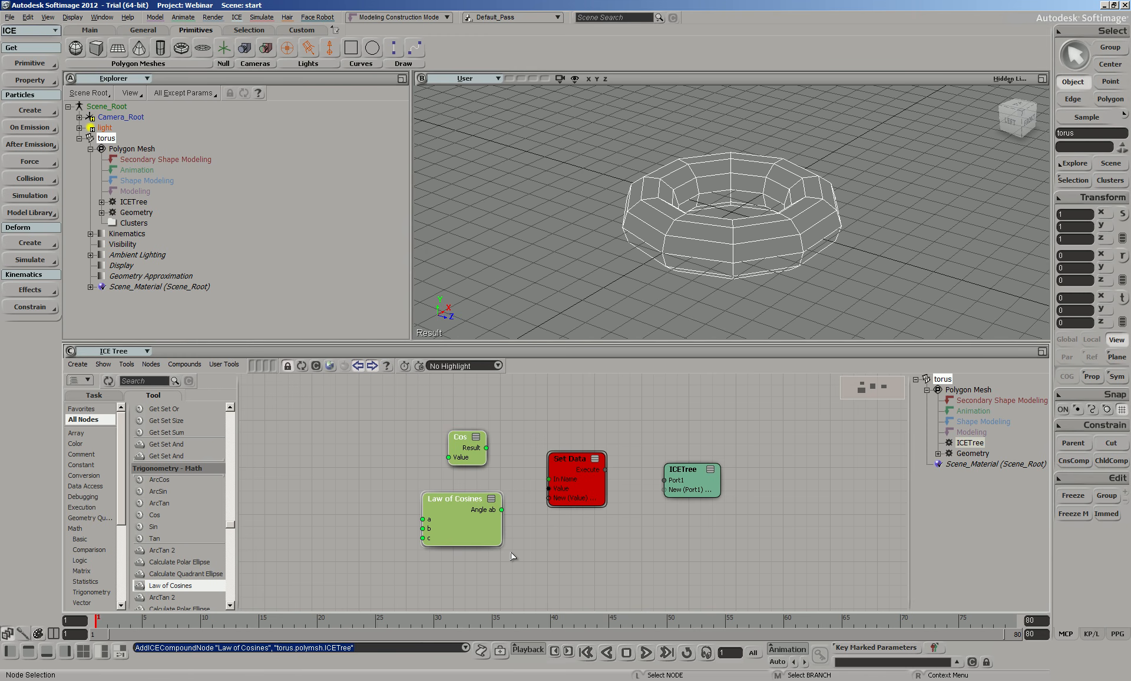
key(Delete)
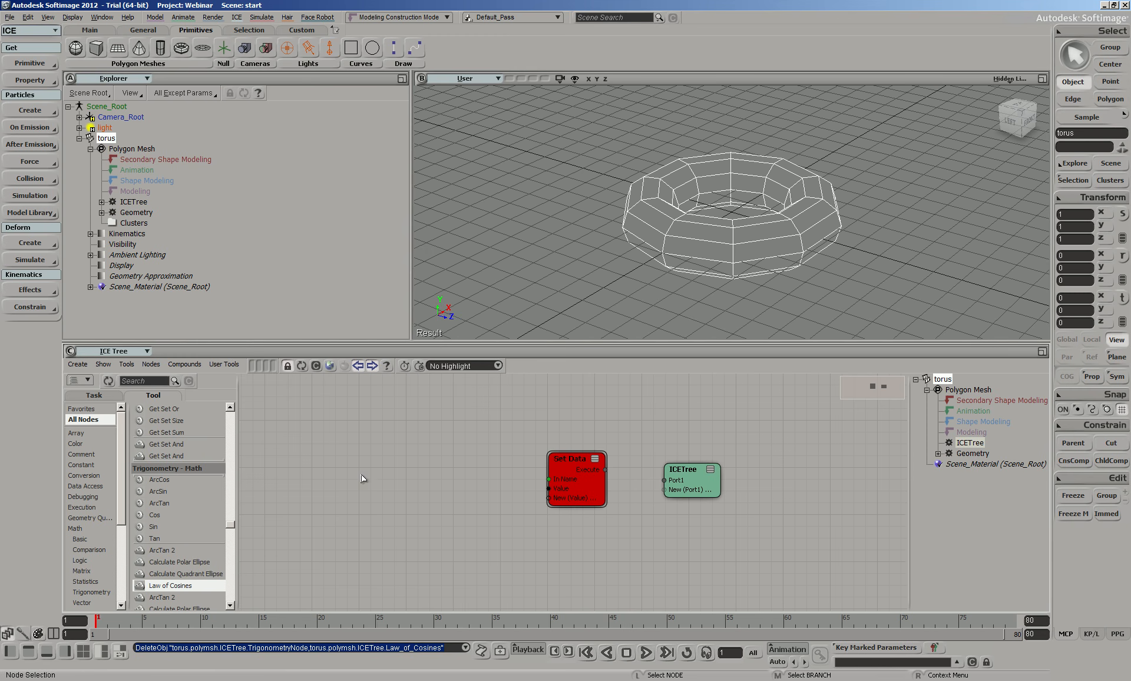
drag(230, 524, 224, 396)
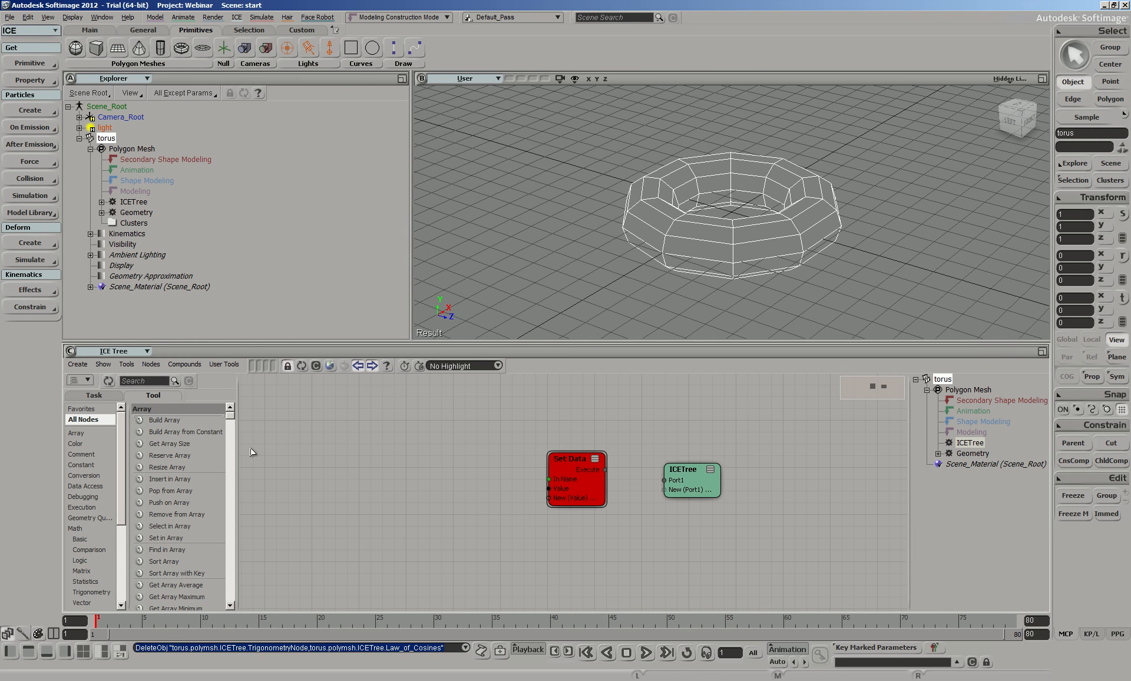
Step: Search the nodes for "get da" and add a Get Data node beside the Set Data node
drag(581, 473, 594, 485)
click(639, 490)
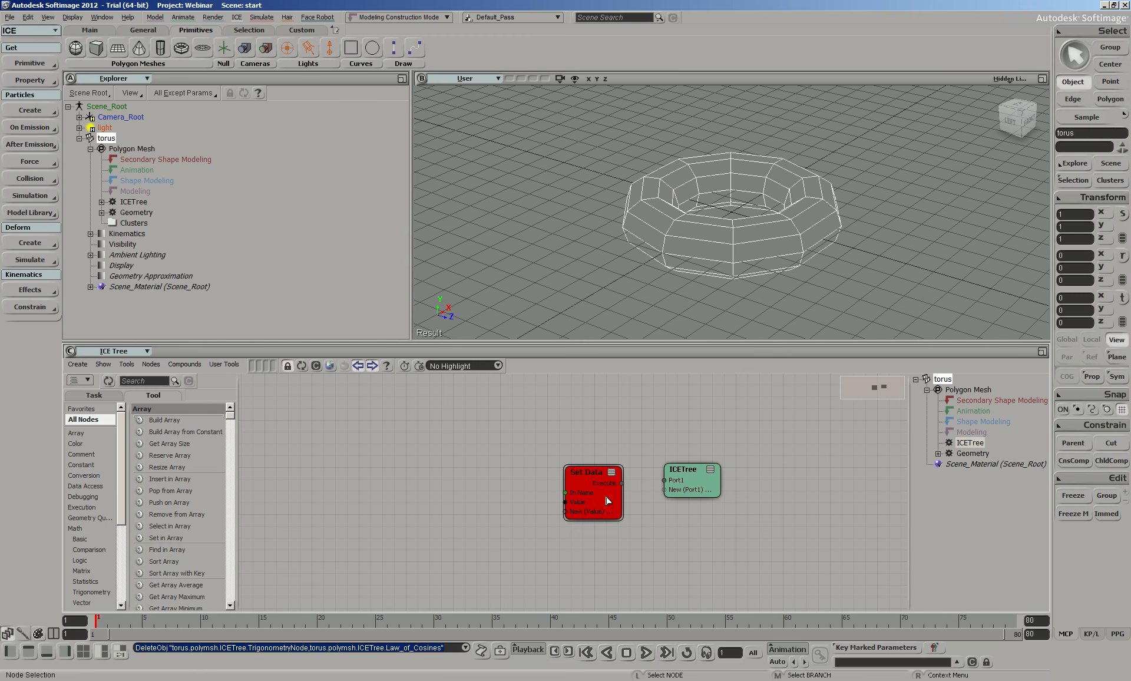
click(148, 383)
text(get da)
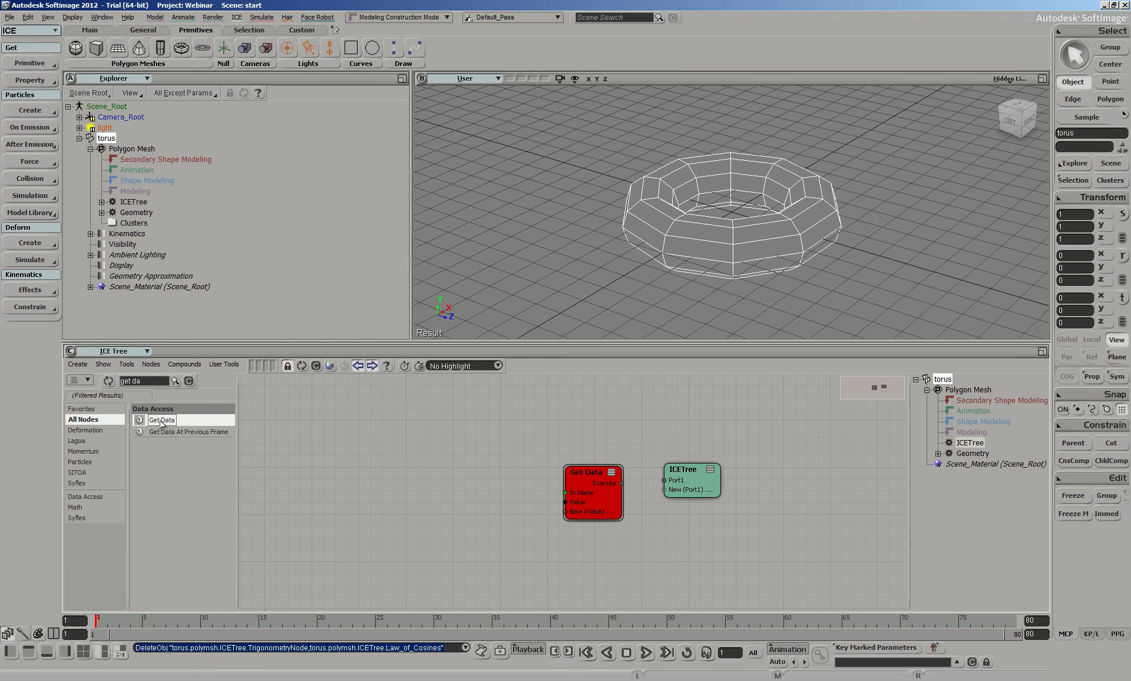
drag(161, 422, 496, 492)
Step: Connect the Execute output of the Set Data node to Port1 of the ICETree node and arrange the nodes
drag(623, 483, 721, 479)
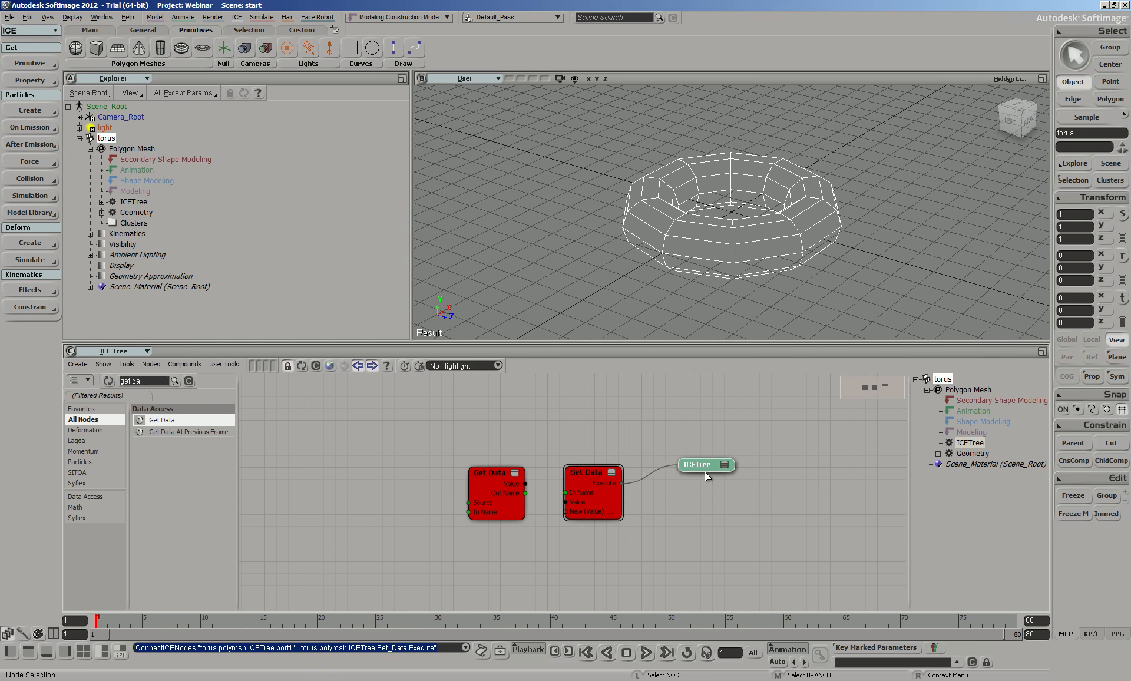
click(728, 464)
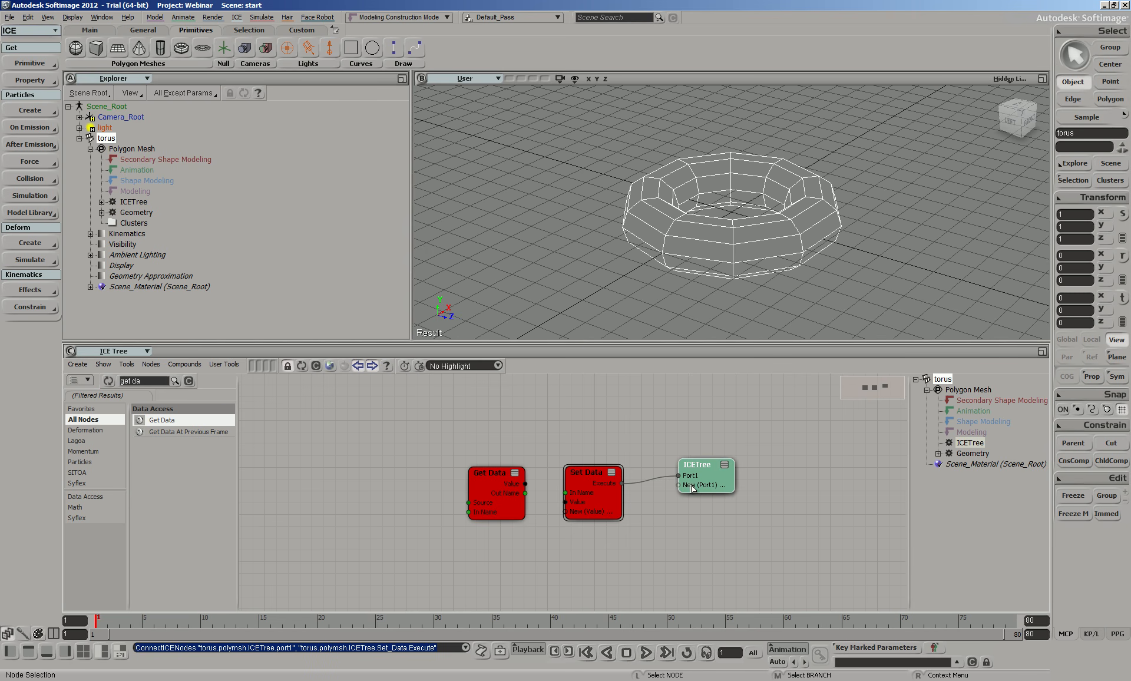
drag(574, 471, 570, 452)
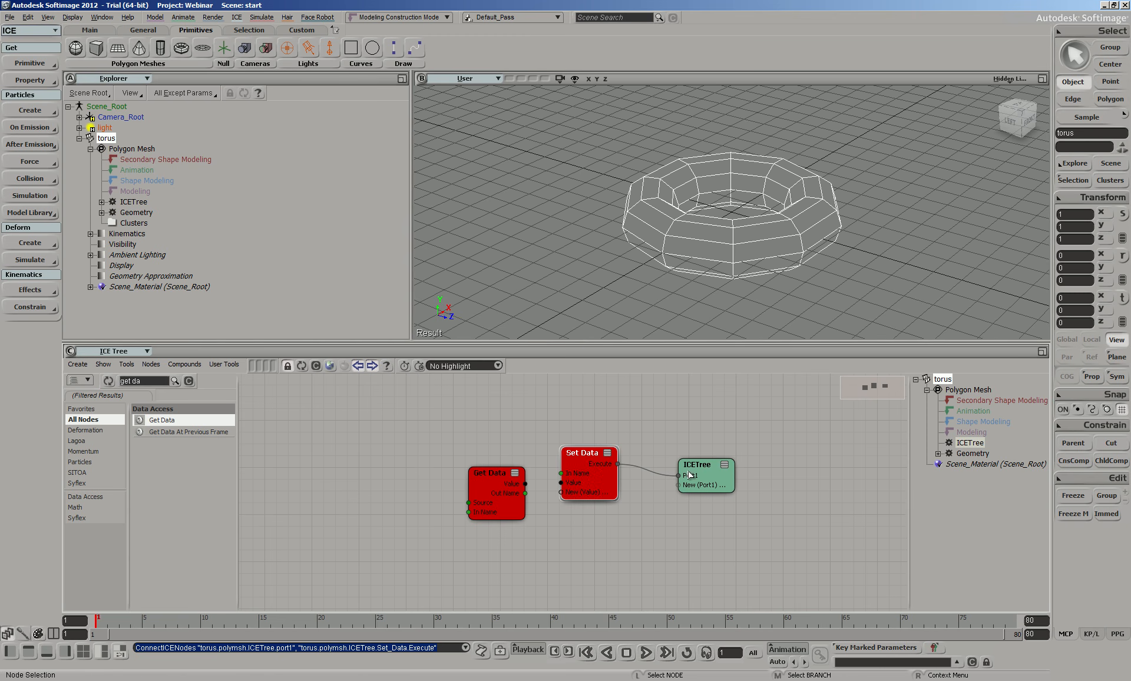
drag(596, 492, 621, 503)
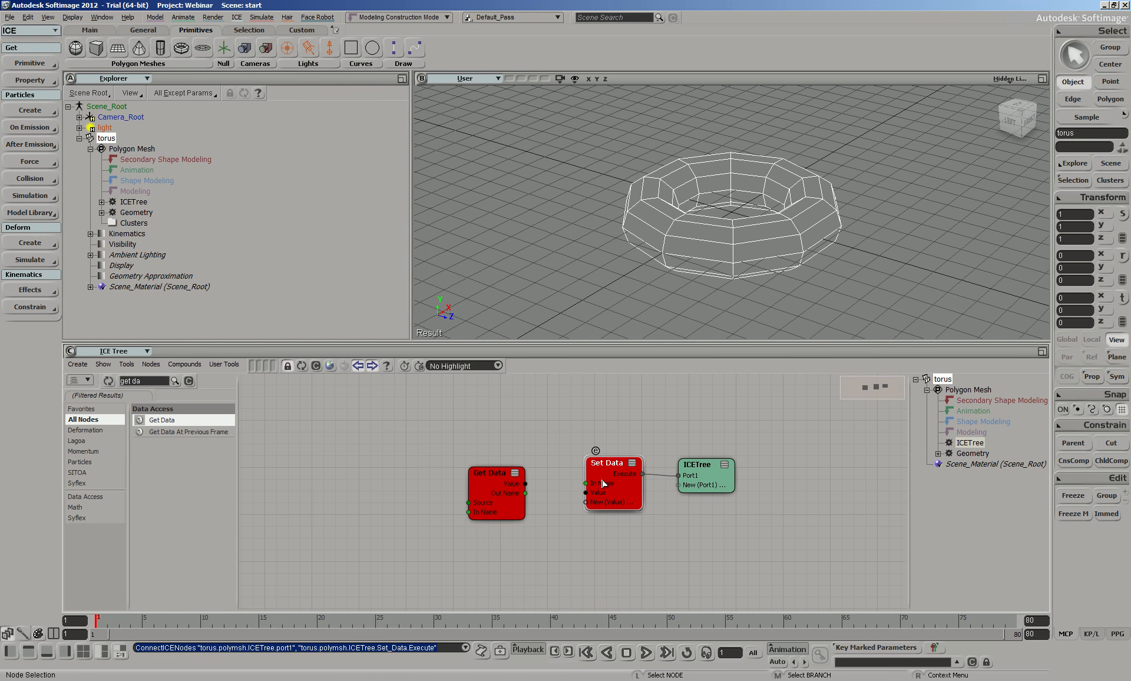
Step: Set the reference of the Set Data node to torus.PointPosition by picking the attribute from the torus's polygon mesh
drag(615, 482, 629, 467)
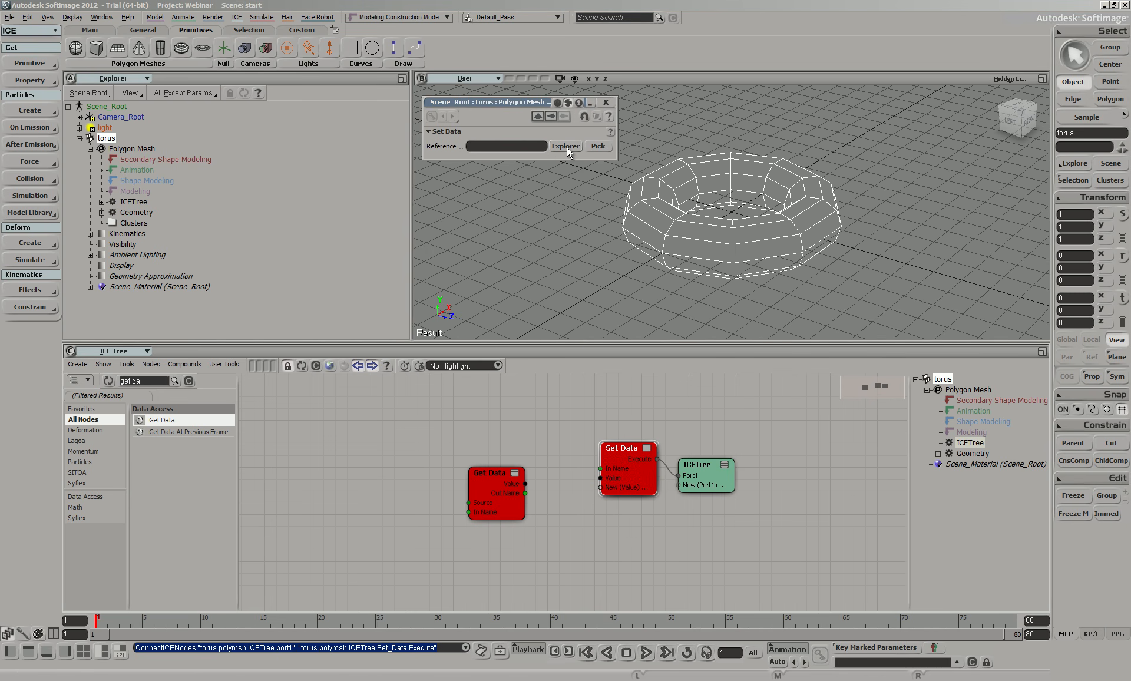
click(567, 146)
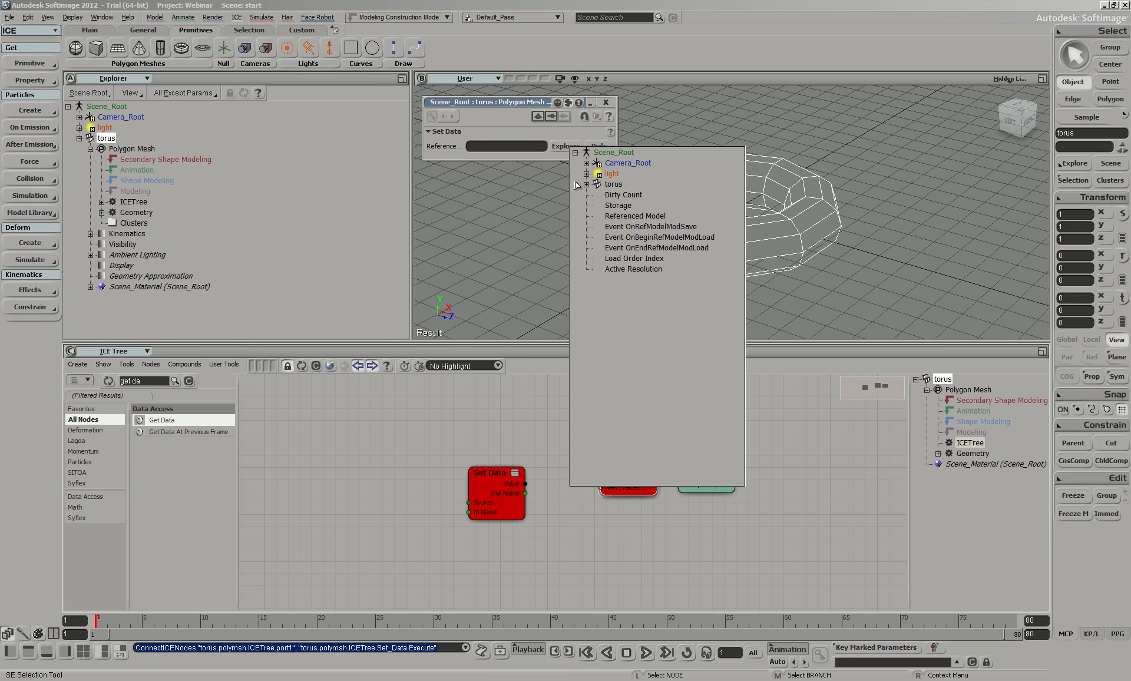
click(586, 185)
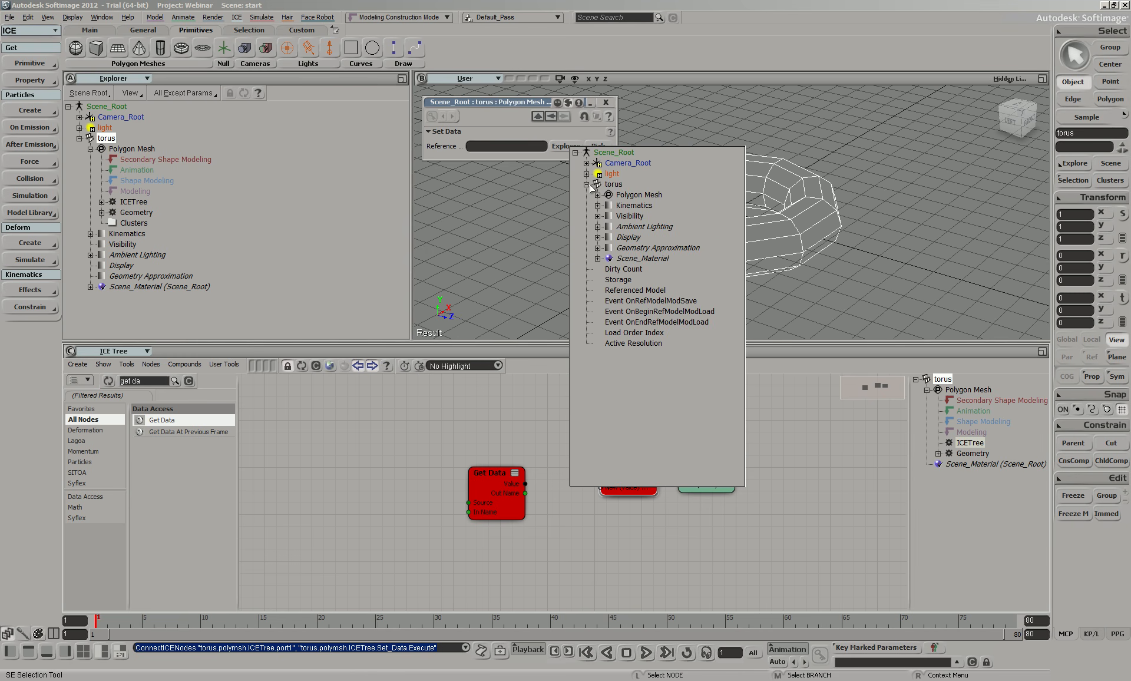
click(597, 195)
drag(736, 246, 754, 353)
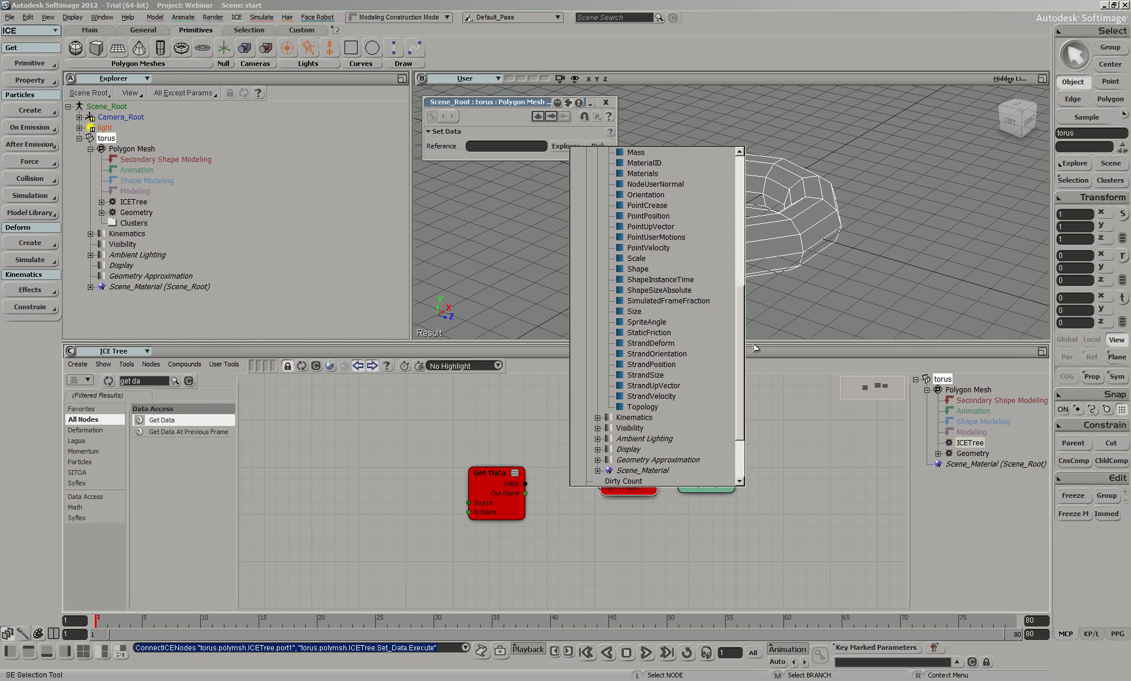
click(648, 216)
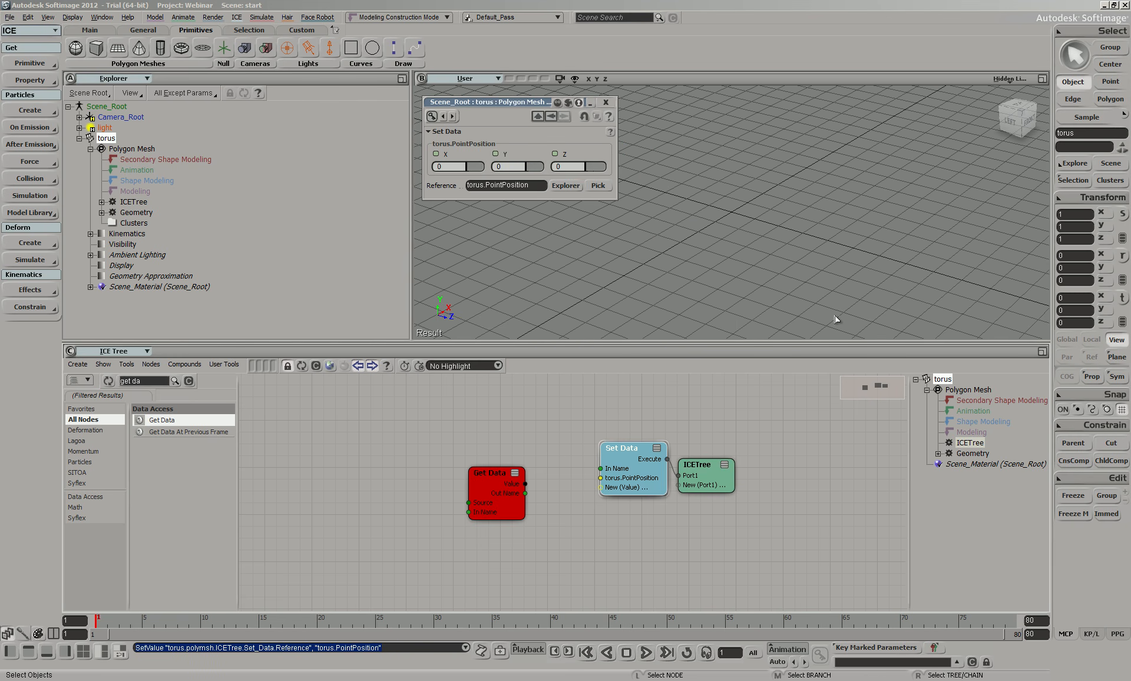
Step: Switch to point selection and select all torus points at the grid origin to examine them
key(t)
click(730, 213)
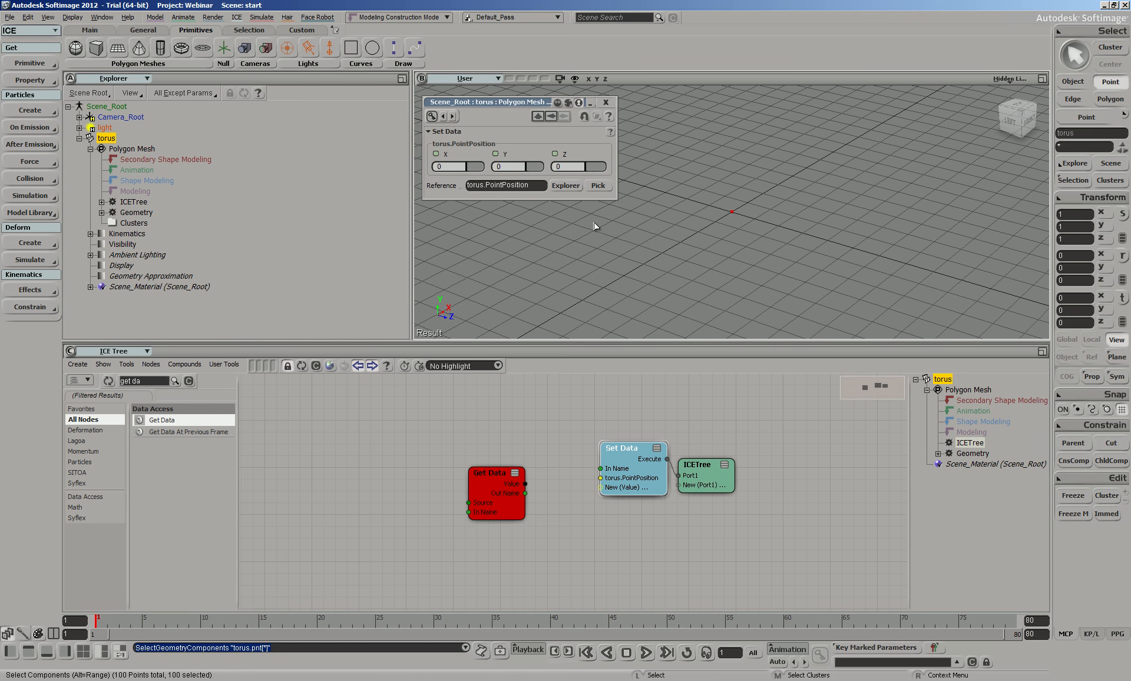
Step: Set the reference of the Get Data node to torus.PointPosition from the torus's polygon mesh attributes
drag(624, 449, 598, 459)
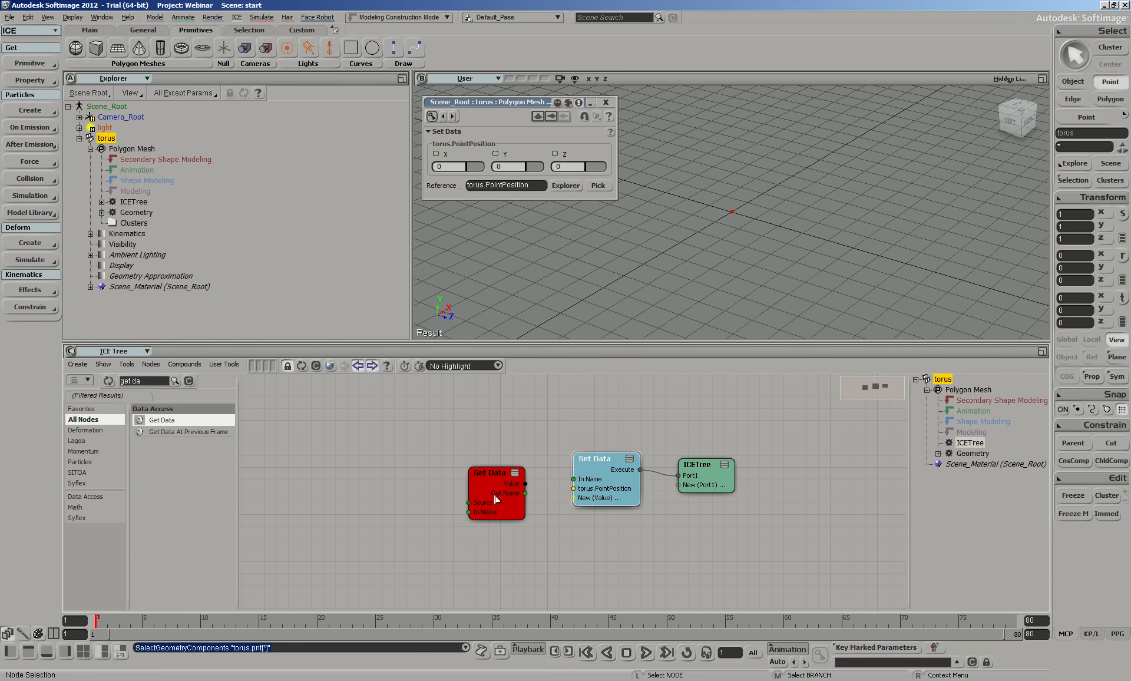
drag(484, 505, 467, 494)
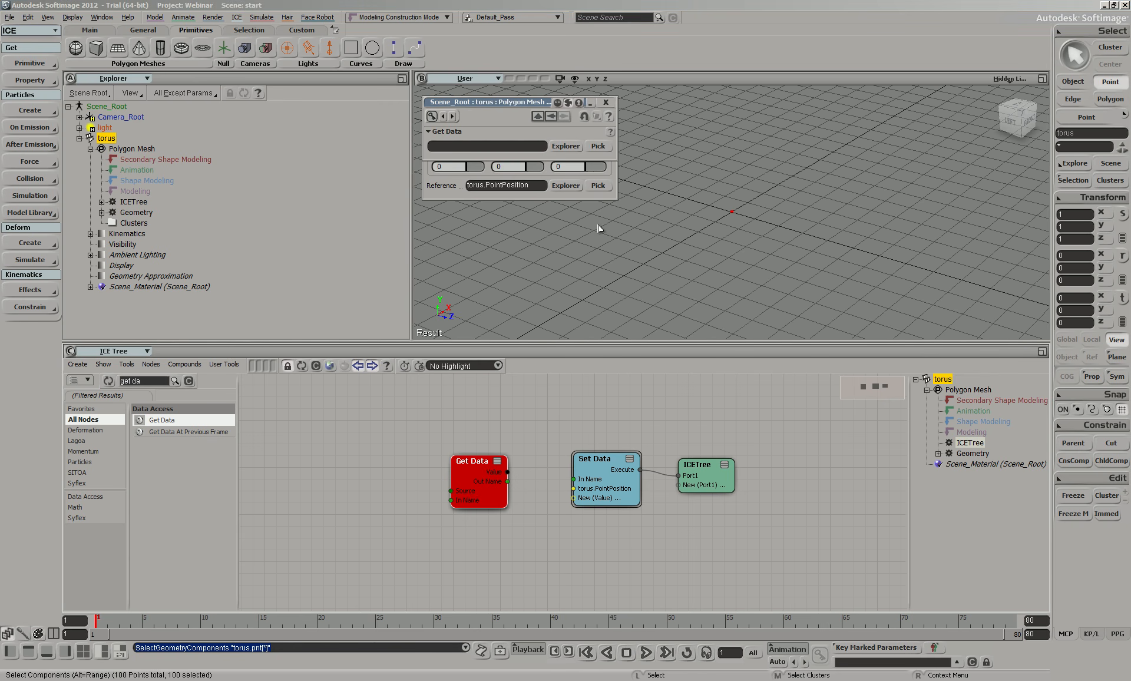
drag(531, 120, 526, 217)
click(571, 259)
click(590, 296)
click(601, 305)
scroll(670, 492, down, 10)
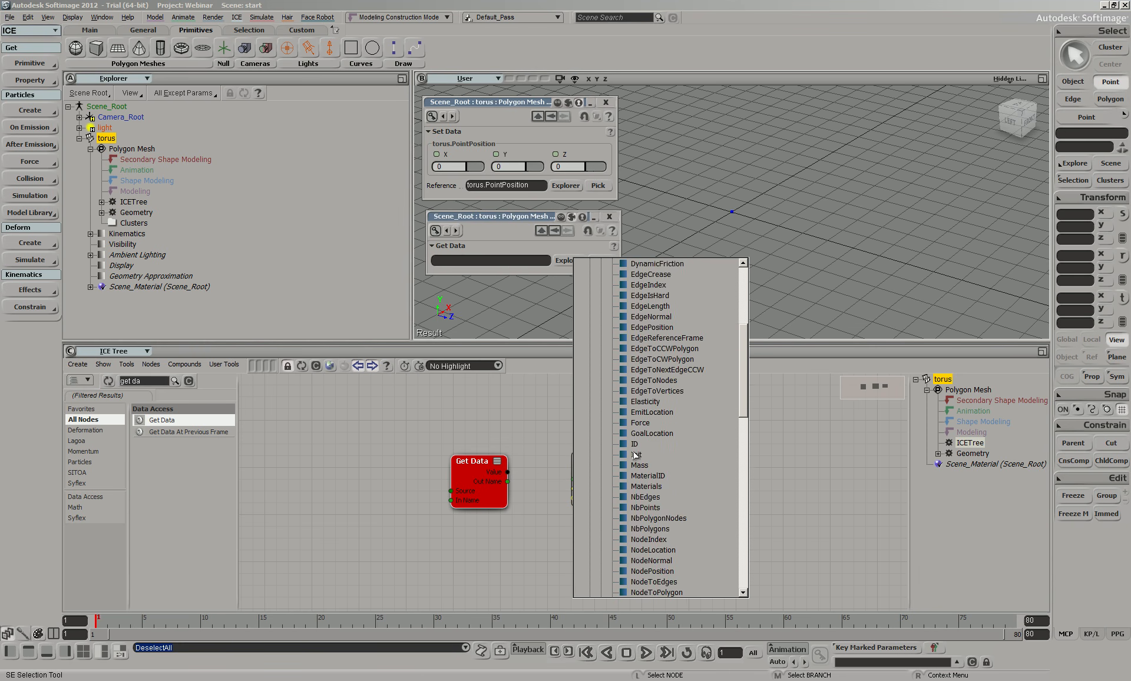
click(671, 487)
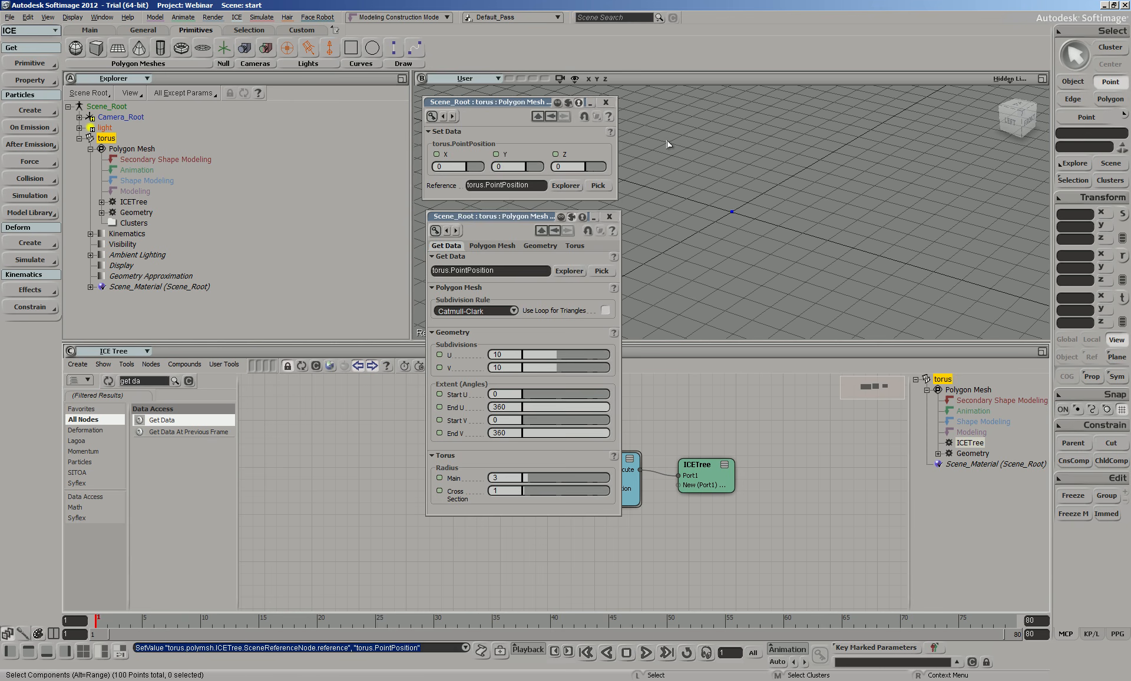
Step: Close both property windows and connect the Get torus.PointPosition value to the torus.PointPosition input of Set Data
click(609, 217)
click(609, 105)
drag(520, 462, 601, 482)
drag(710, 486, 733, 472)
drag(599, 471, 573, 464)
drag(442, 488, 457, 478)
drag(590, 488, 613, 488)
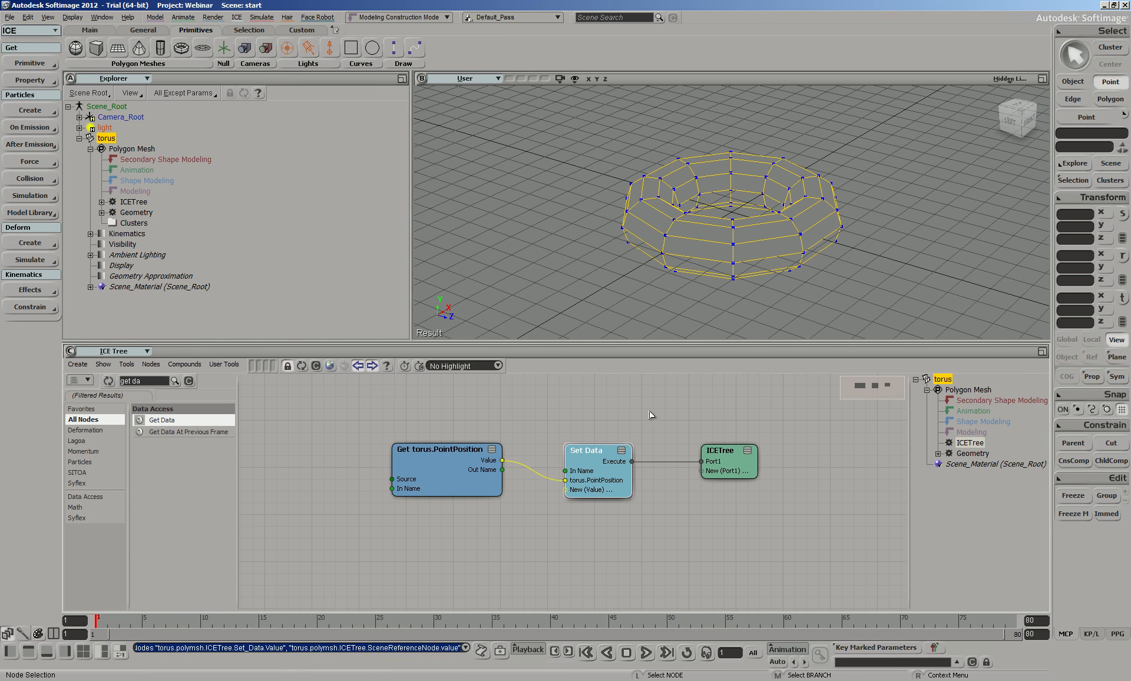
Step: Show the values of the point position connection as Numeric and examine them on the torus in the User viewport
right_click(523, 467)
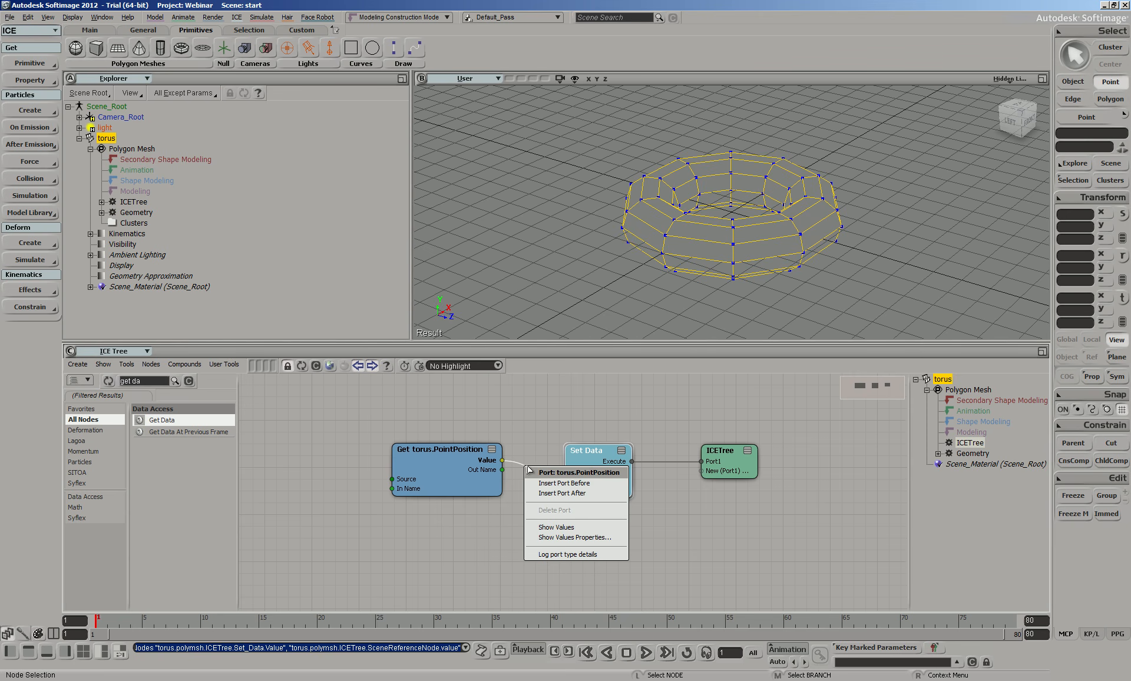
click(571, 529)
drag(556, 210, 476, 123)
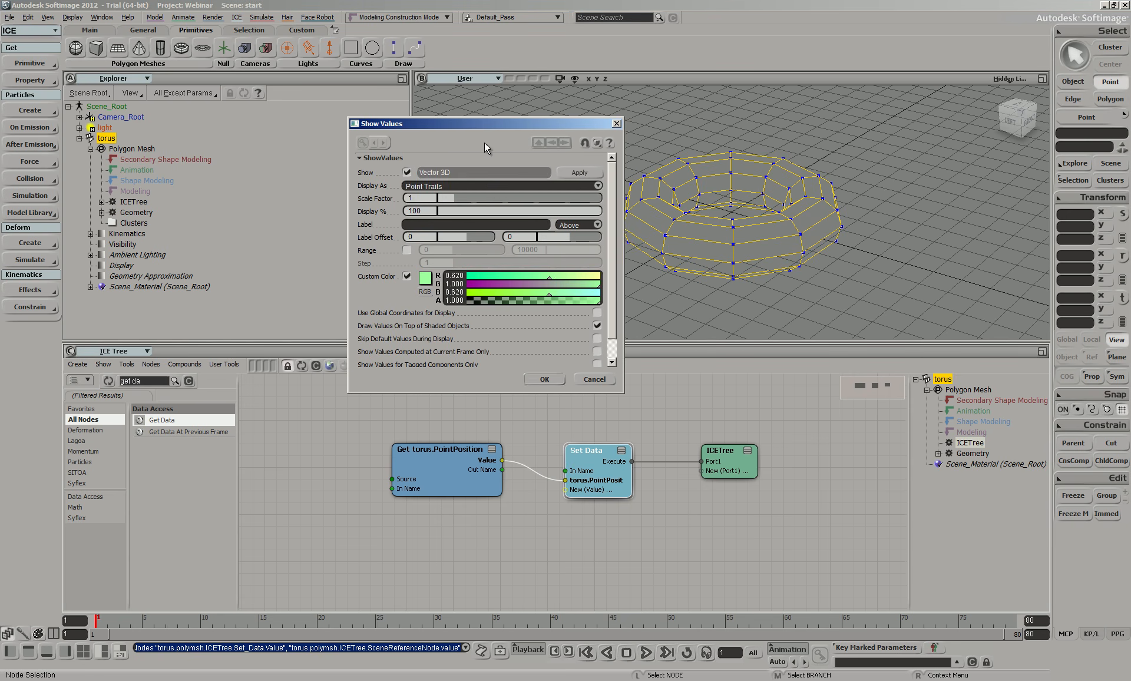
click(486, 183)
click(472, 203)
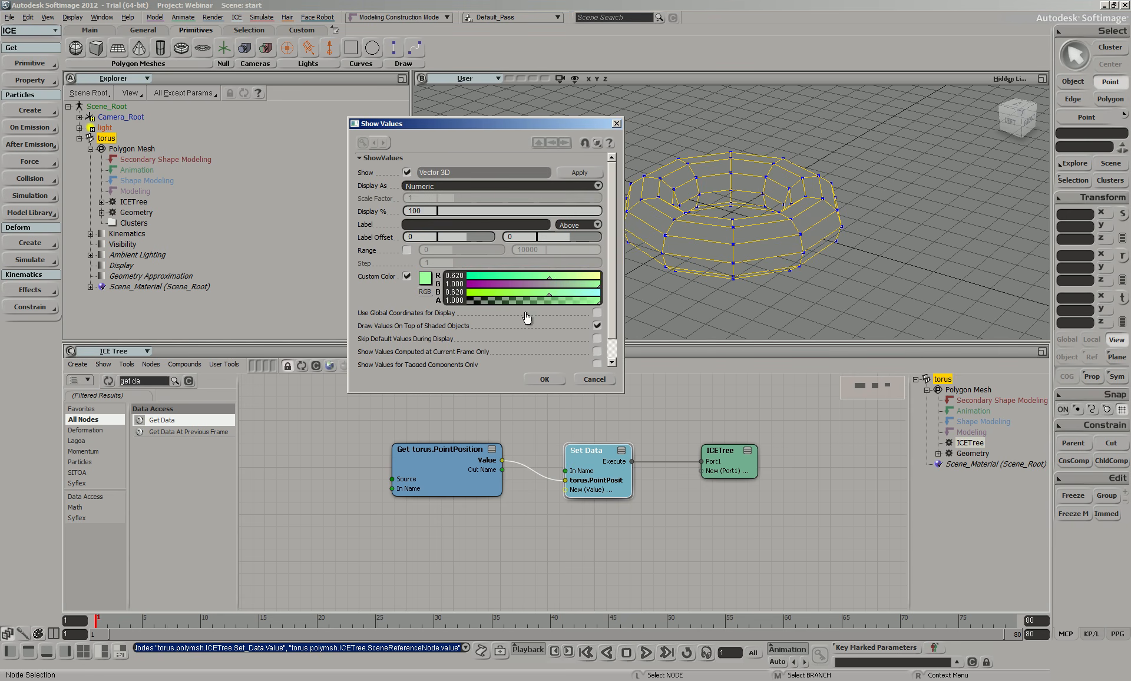
click(550, 382)
key(o)
drag(807, 216, 704, 240)
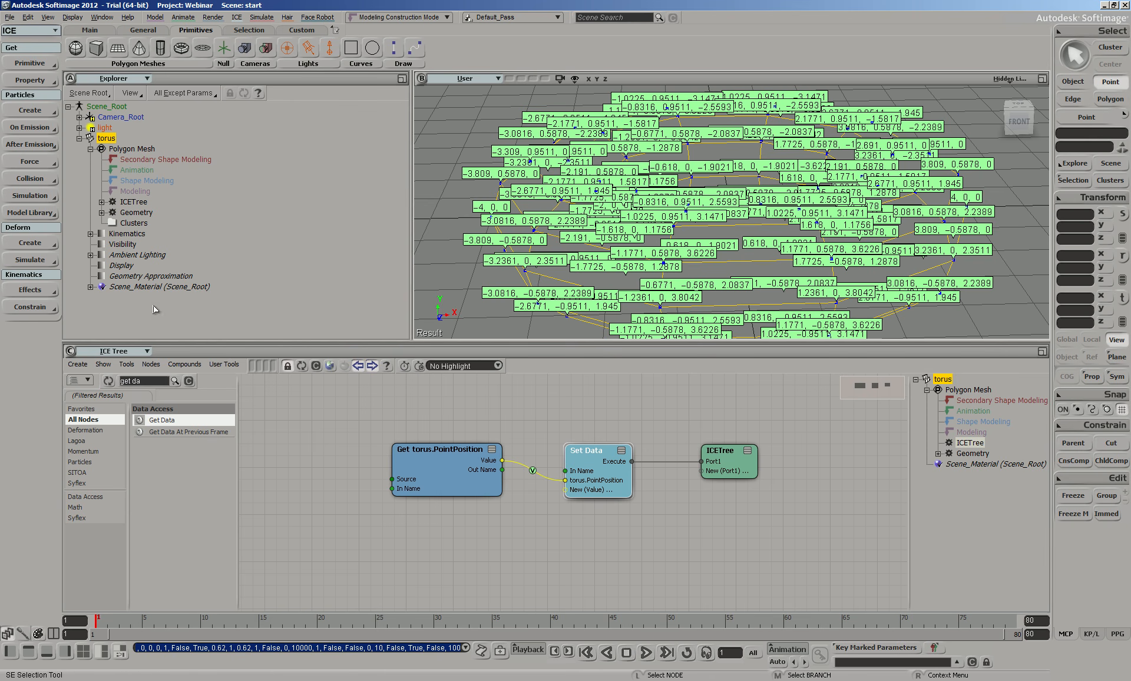
Step: Search the nodes for "add" and insert a Math Add node between Get torus.PointPosition and Set Data
click(142, 383)
text(add)
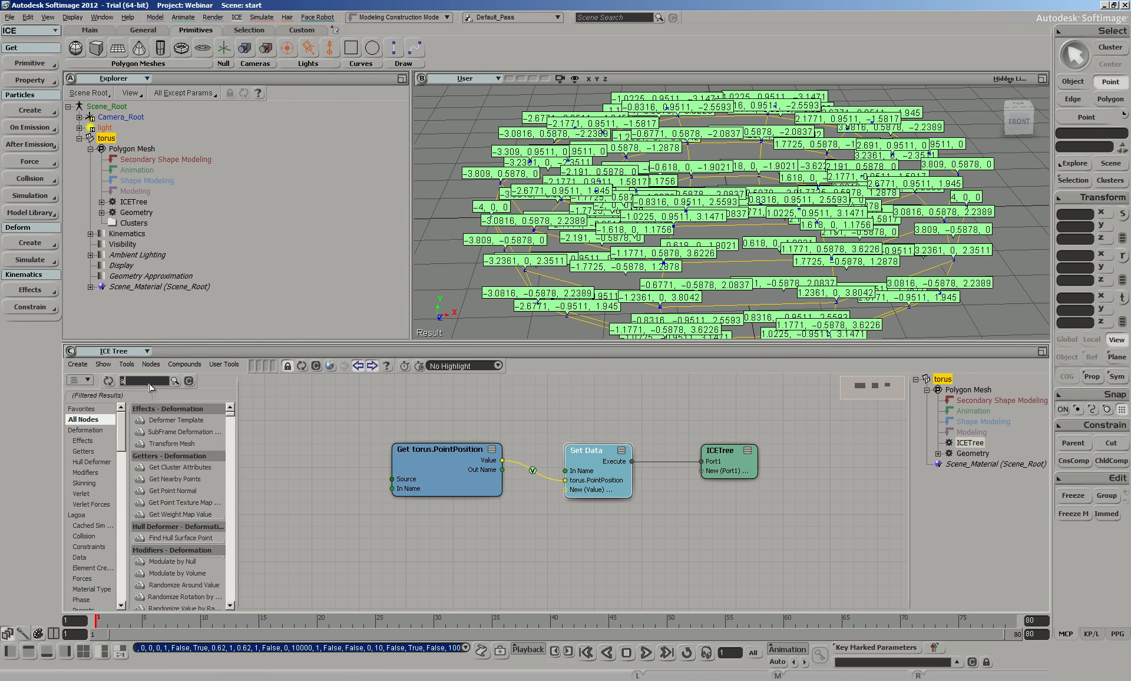
drag(233, 482, 224, 534)
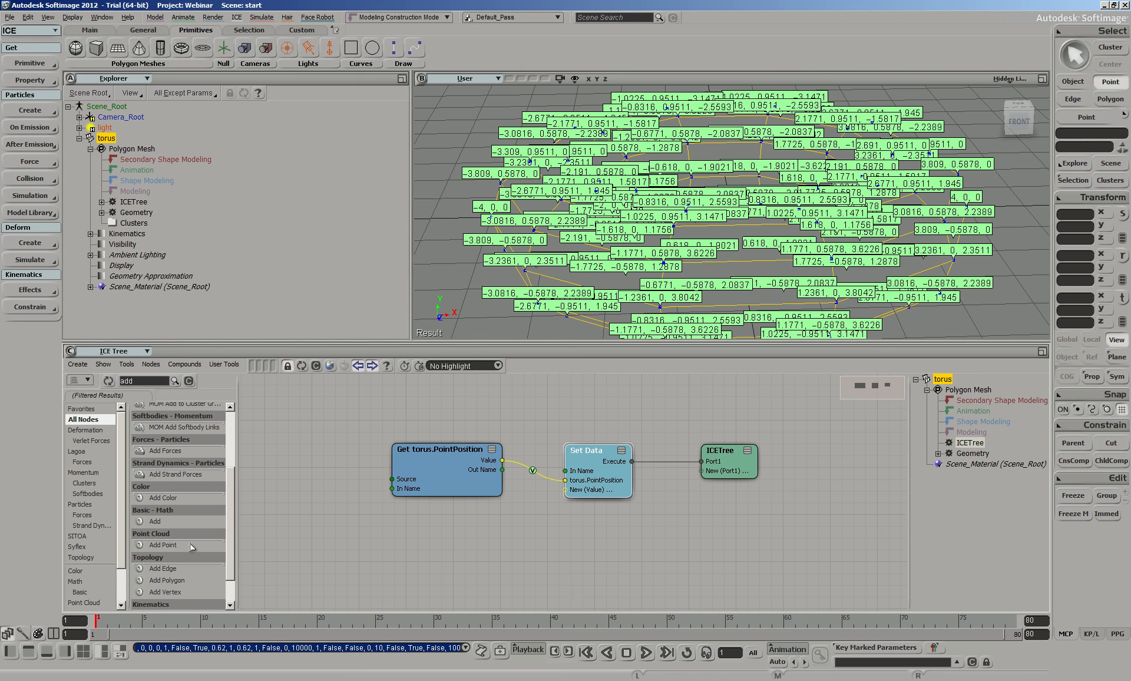
drag(156, 521, 522, 472)
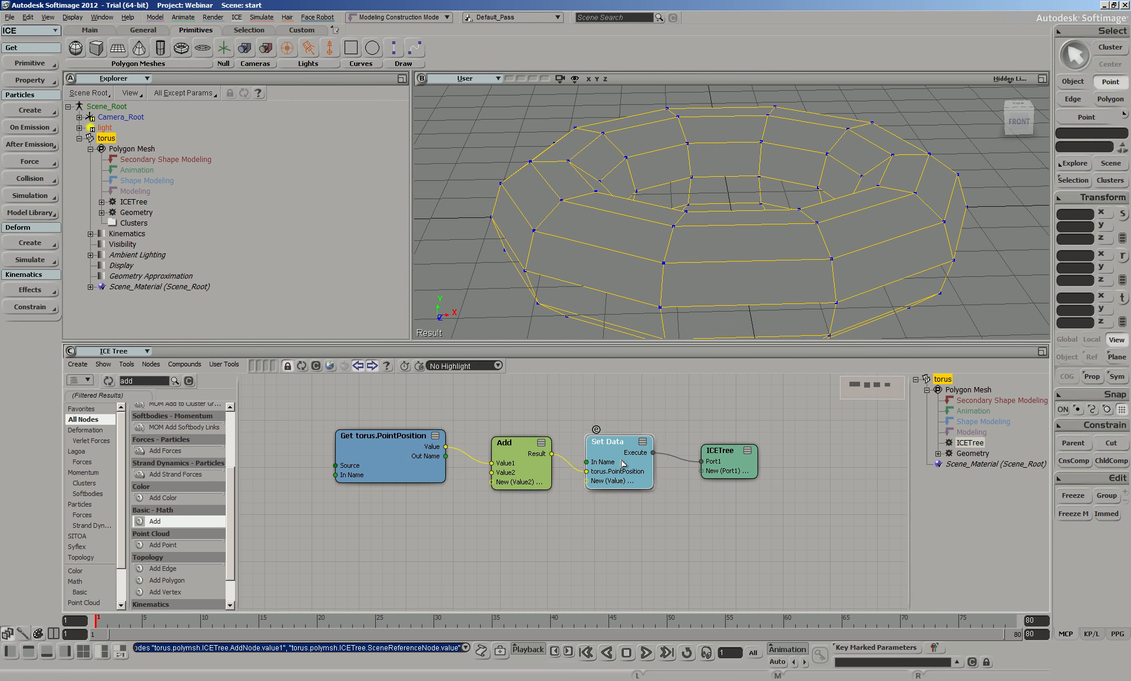
scroll(790, 242, down, 3)
drag(518, 465, 502, 473)
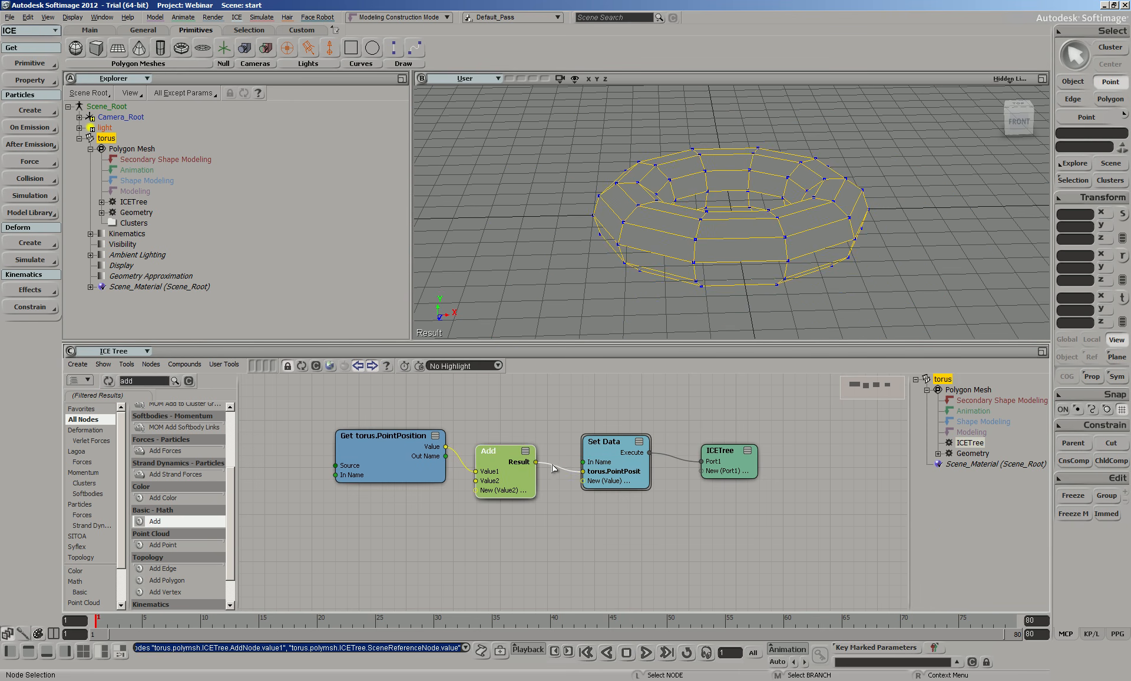
Step: Show the values of the connection between the Add result and Set Data in the viewport
right_click(552, 464)
click(588, 527)
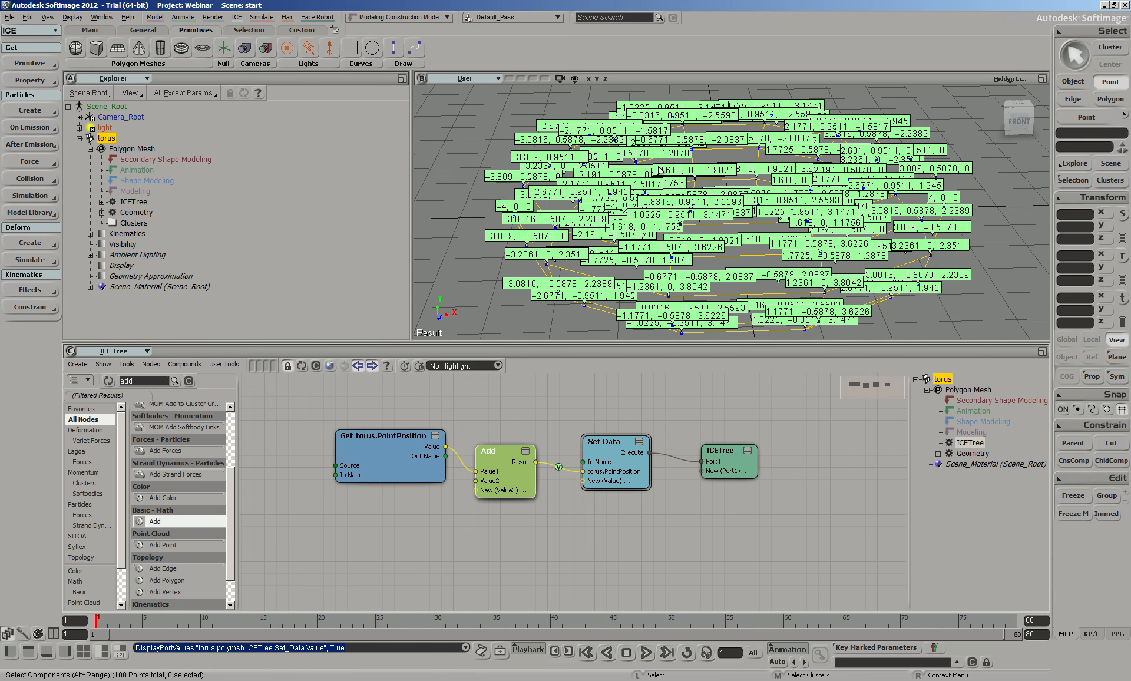
drag(505, 461, 522, 456)
Step: Open the Add node's properties, try varying the Y component of Value2, and return it to 0
double_click(522, 455)
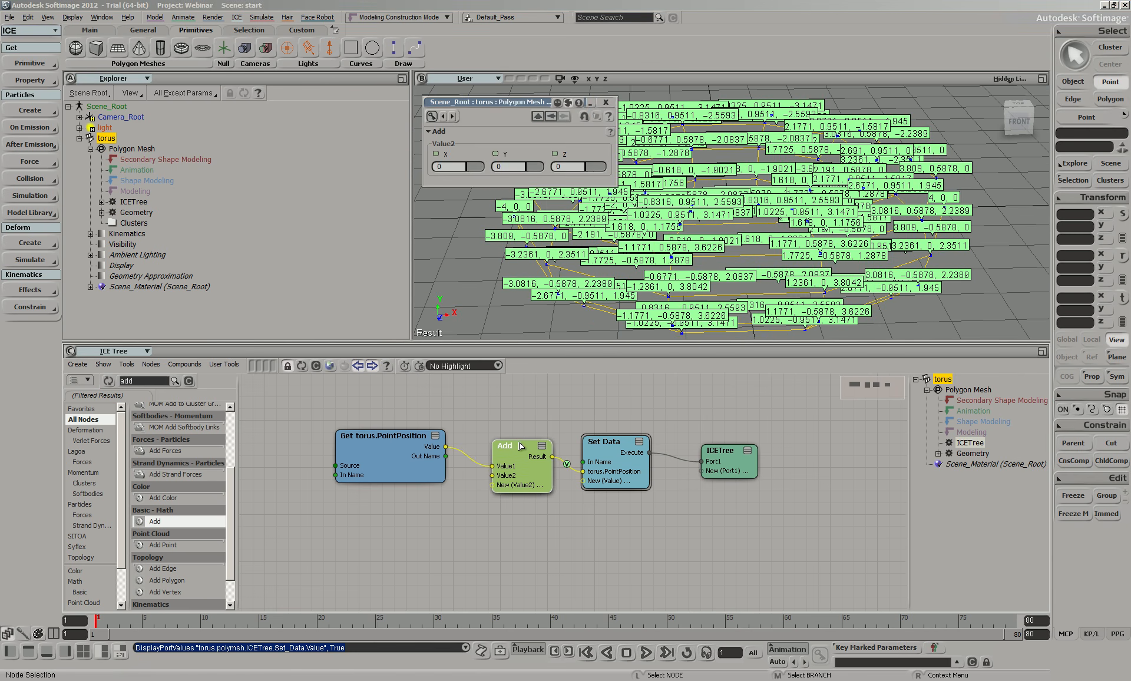
drag(527, 102, 386, 107)
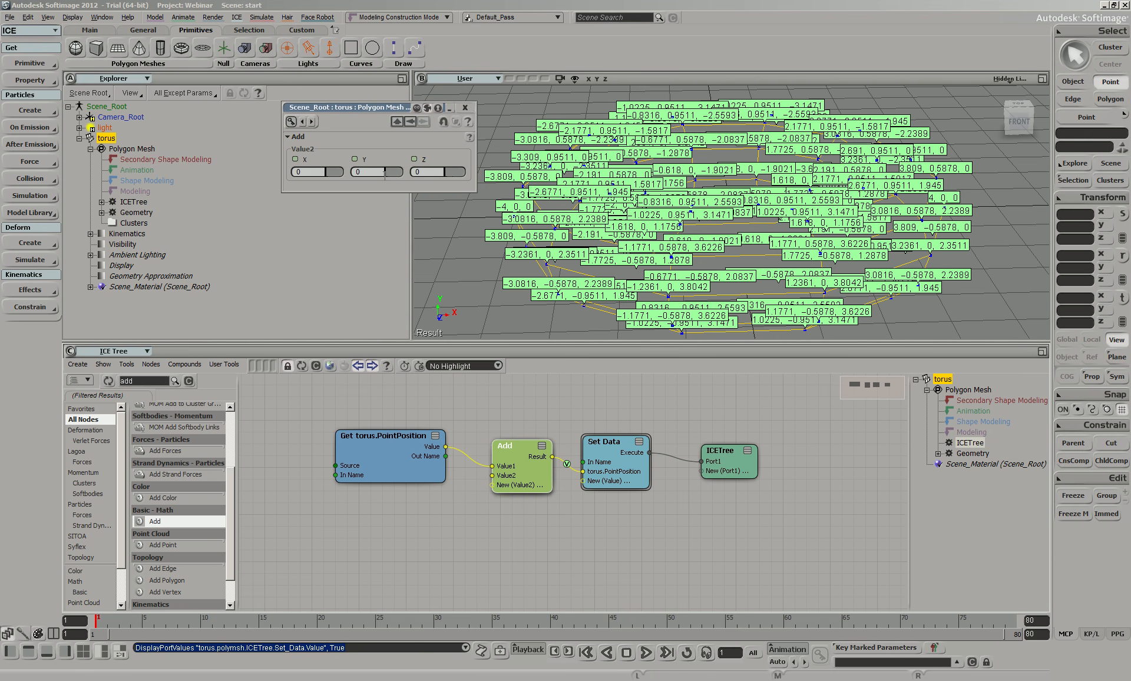
mouse_move(388, 175)
mouse_down()
mouse_move(410, 178)
mouse_move(383, 177)
mouse_up()
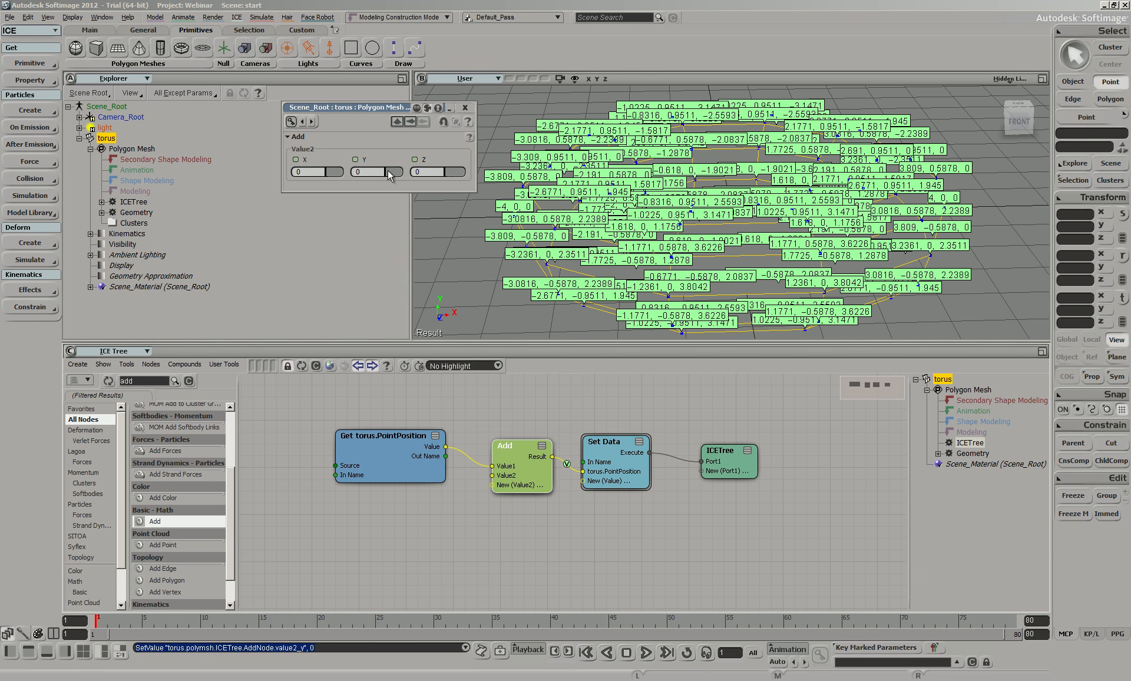
drag(388, 172, 331, 185)
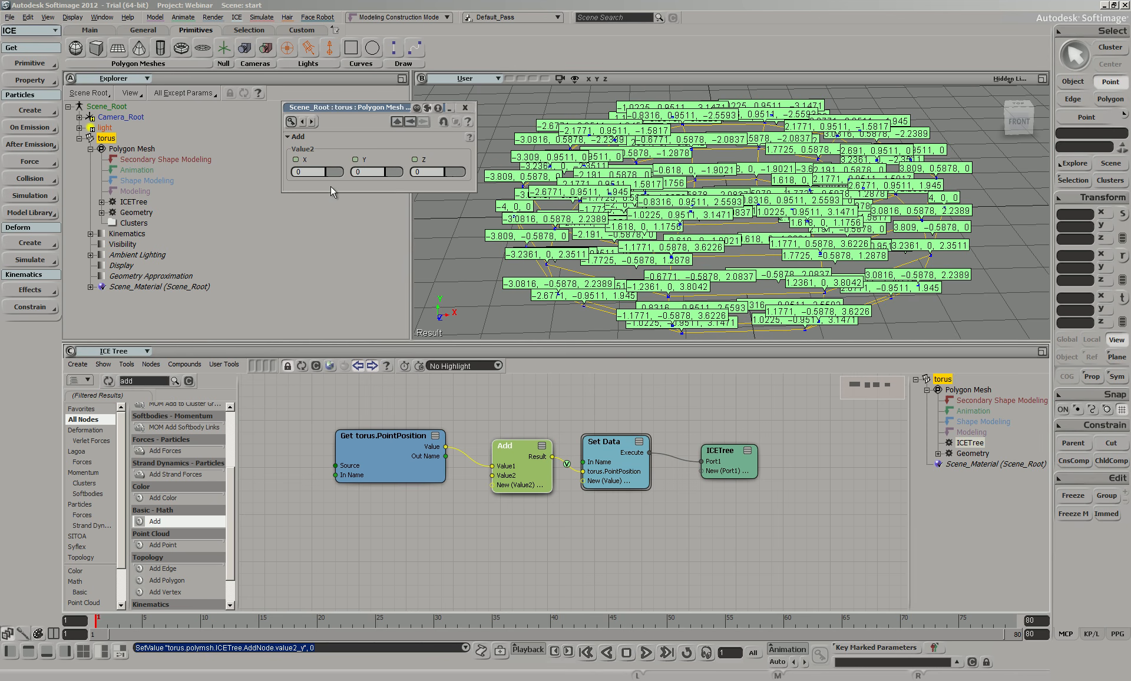
Step: Hide the connection's values, close the Add properties, and return to object selection with the torus selected
right_click(565, 461)
click(611, 527)
click(468, 108)
scroll(964, 234, down, 3)
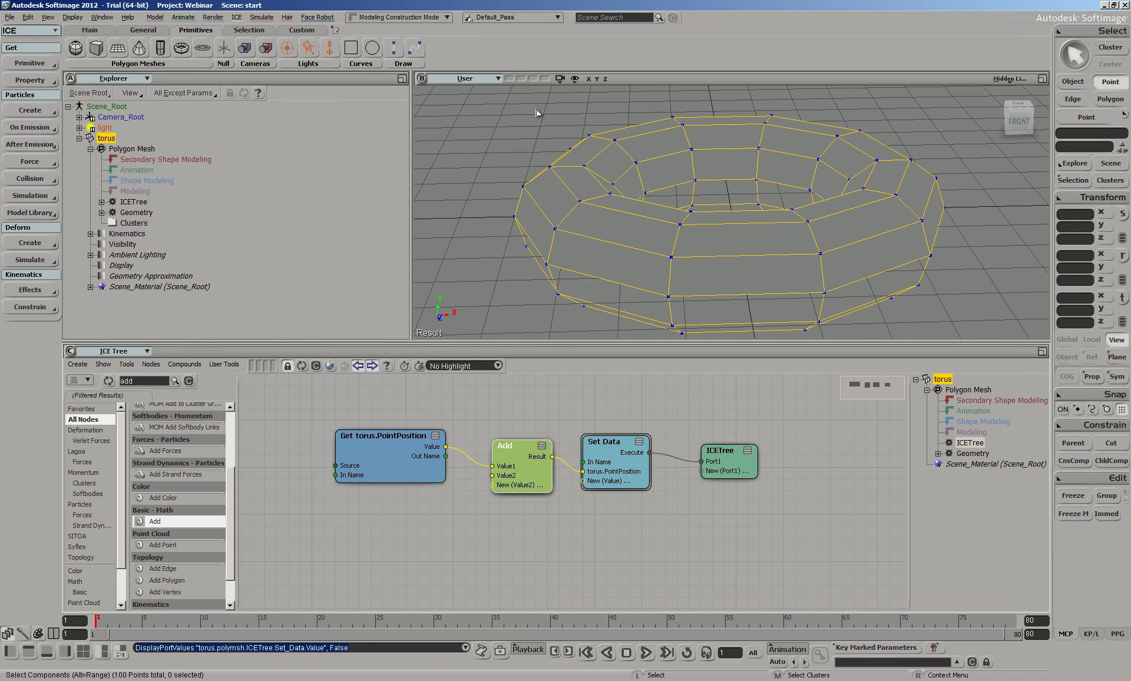
click(964, 234)
key(space)
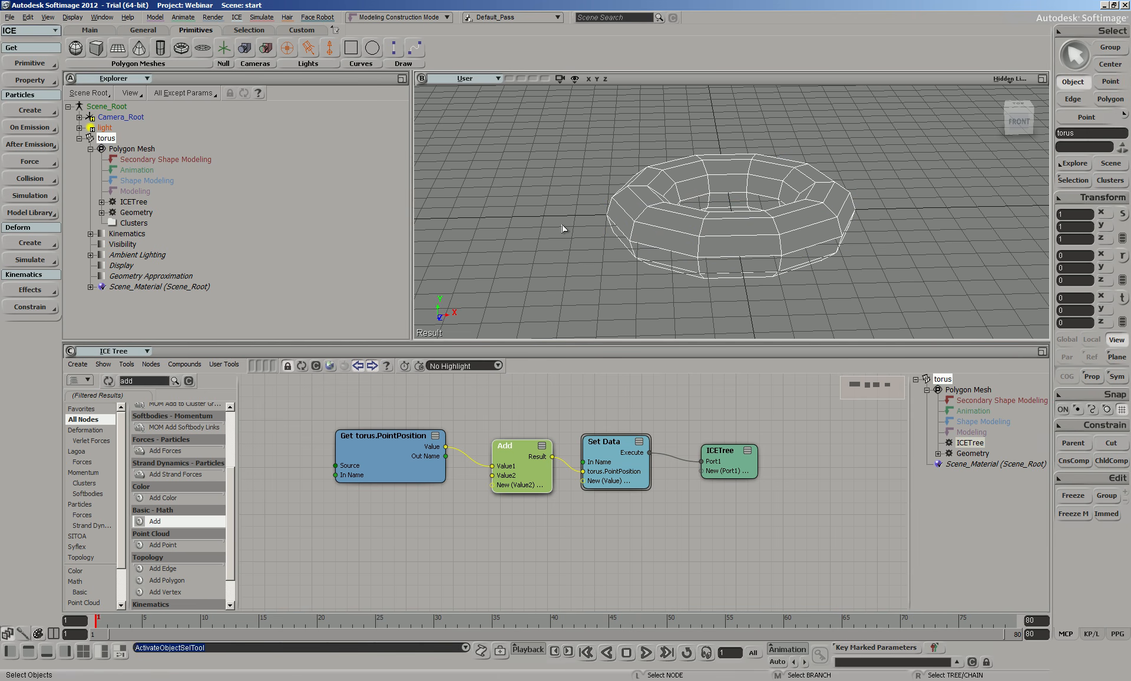
Step: Deselect the torus, search the nodes for "multi", and add a Multiply by Scalar node with its Result connected to Add's Value2
click(594, 246)
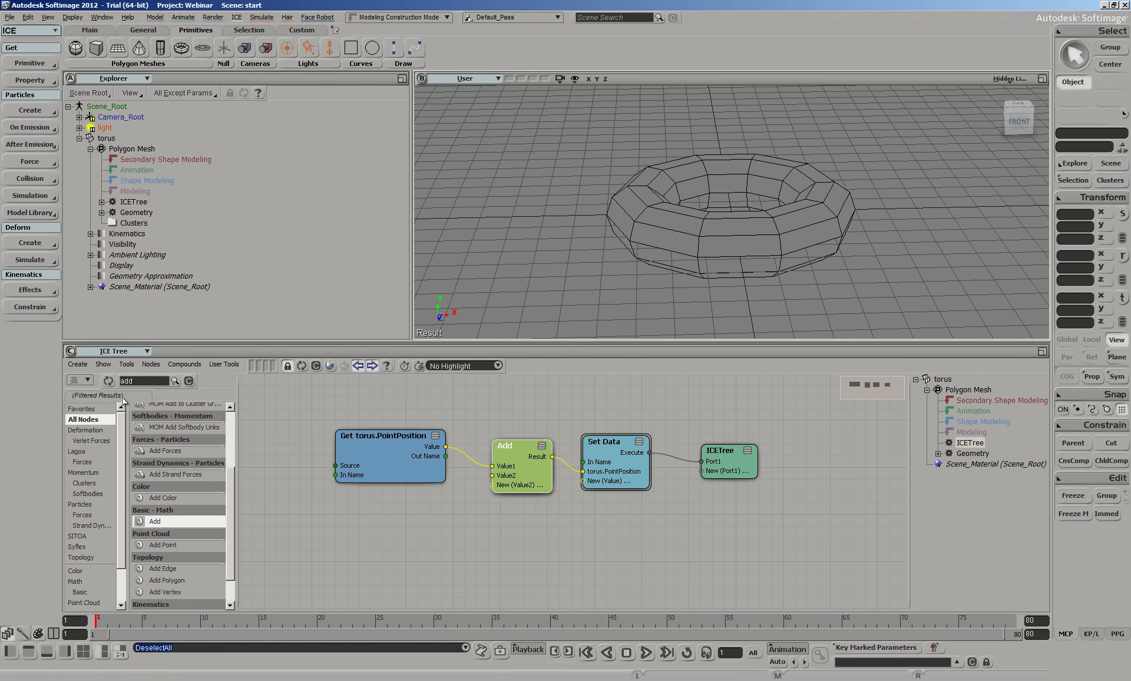
double_click(134, 381)
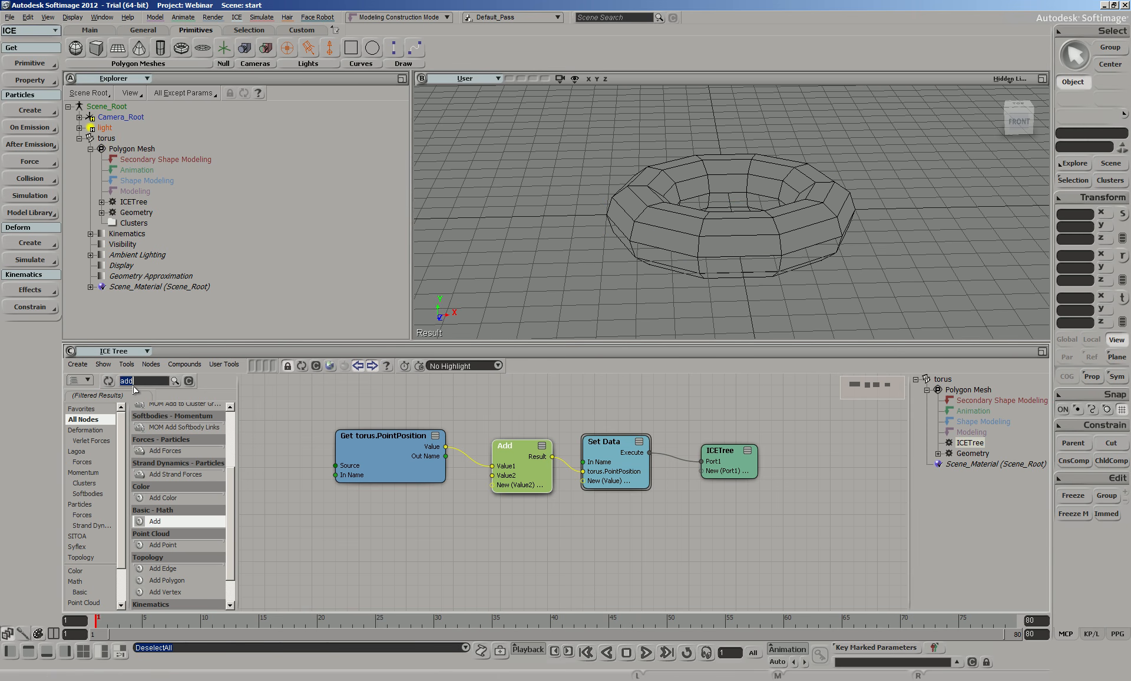
text(multi)
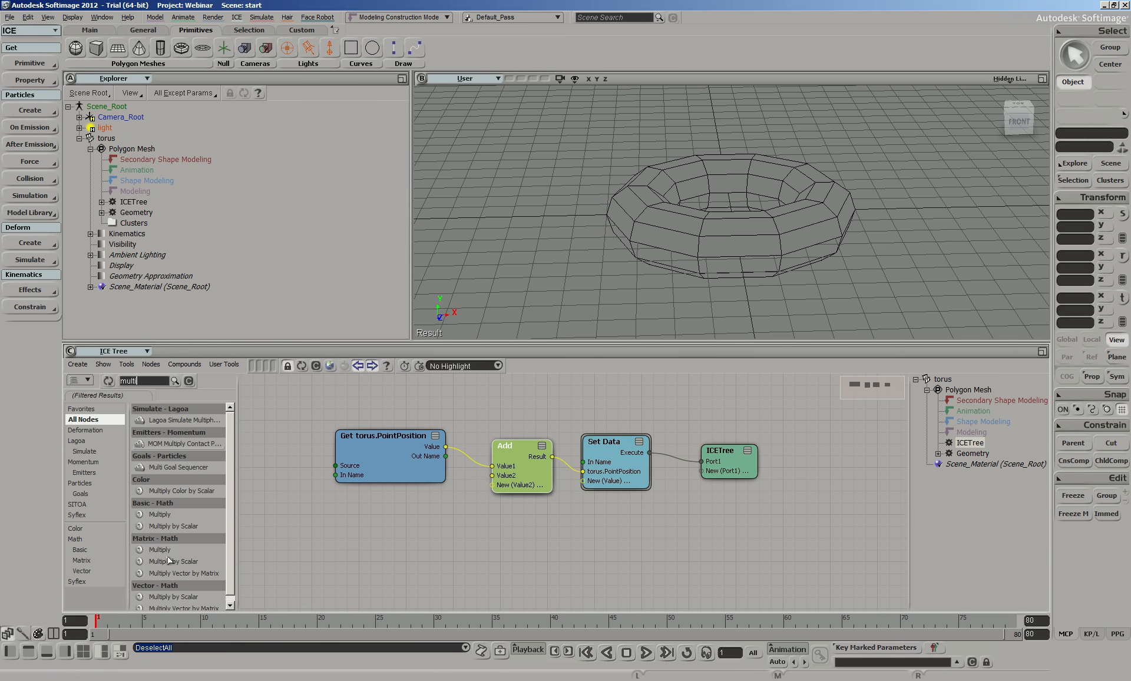
drag(170, 527, 384, 493)
drag(470, 507, 491, 476)
drag(449, 510, 432, 521)
Step: In the Multiply by Scalar properties, set the value's X and Y to 1, try varying Factor, and set it to 0
double_click(433, 521)
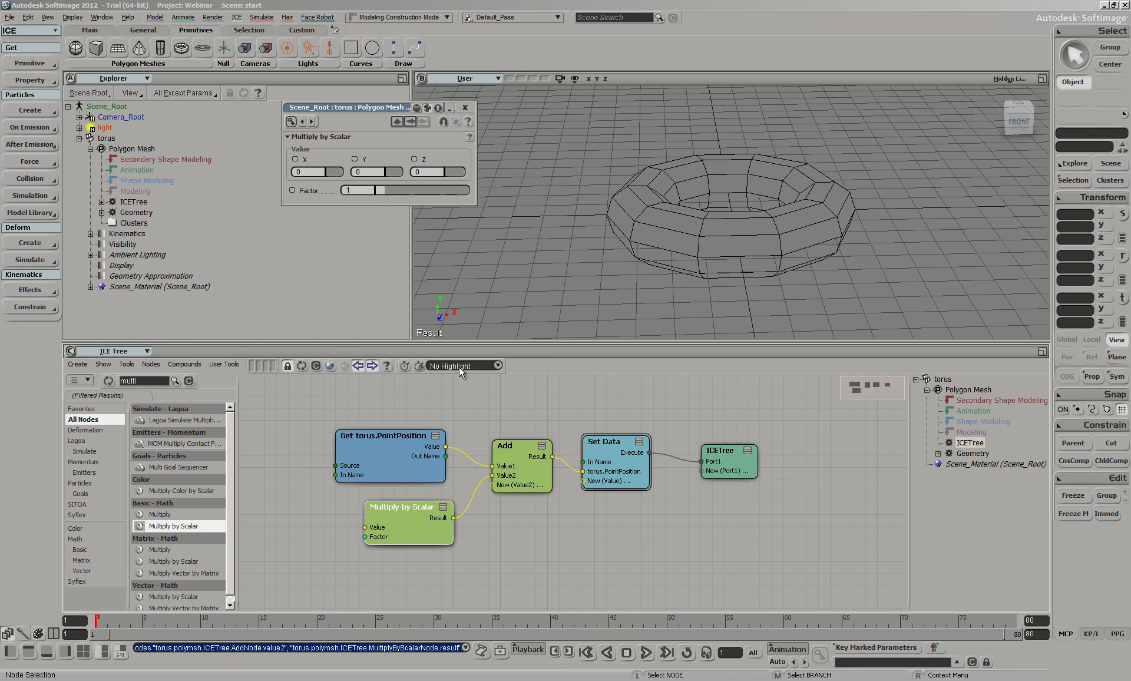
drag(412, 507, 409, 524)
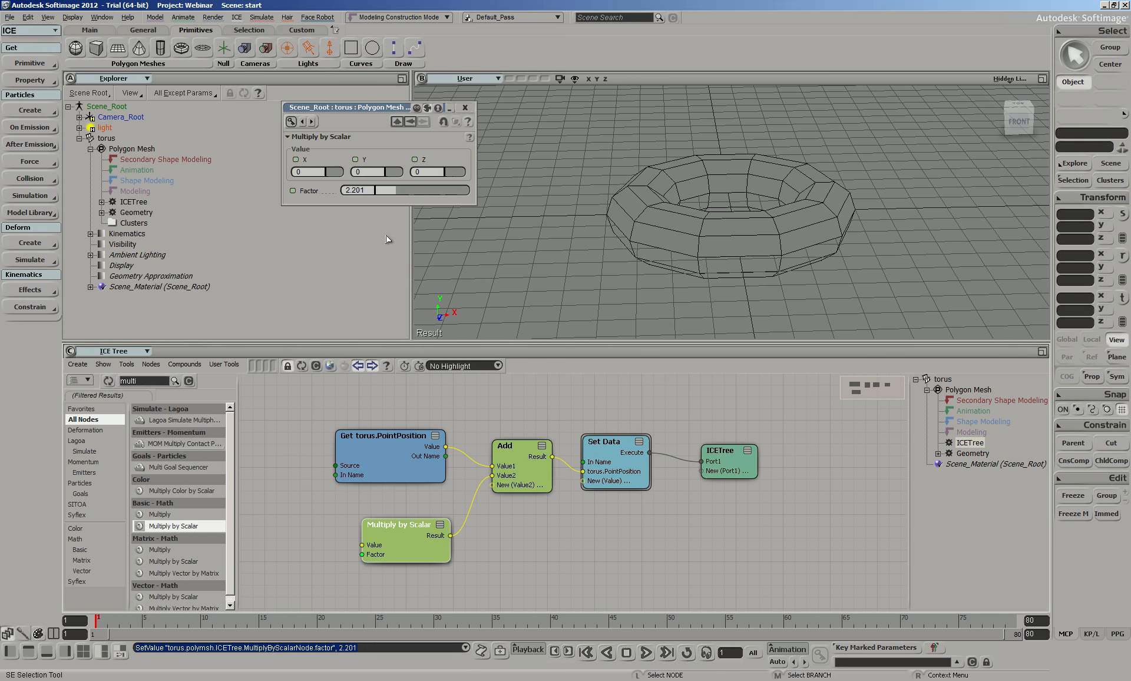
drag(396, 182, 408, 198)
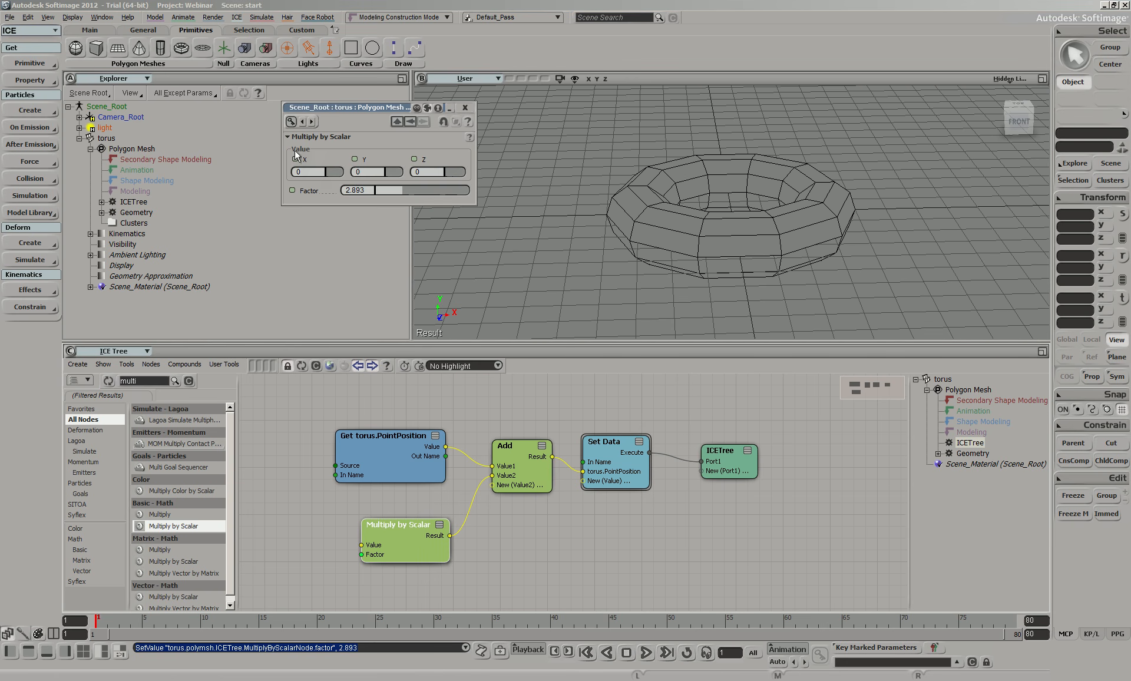
text(1)
key(Tab)
text(1)
key(Tab)
drag(406, 192, 316, 186)
drag(374, 191, 316, 221)
Step: Search the nodes for "get da" and add a Get Data node connected to Multiply by Scalar's Value
double_click(141, 381)
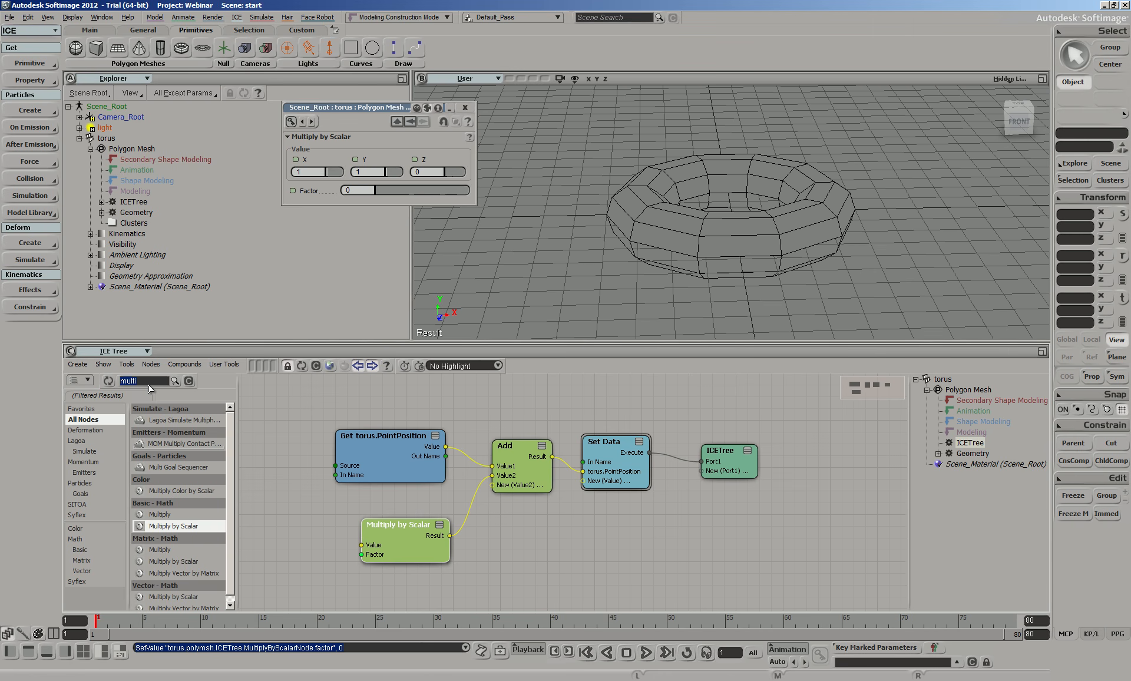
text(get da)
drag(157, 420, 353, 548)
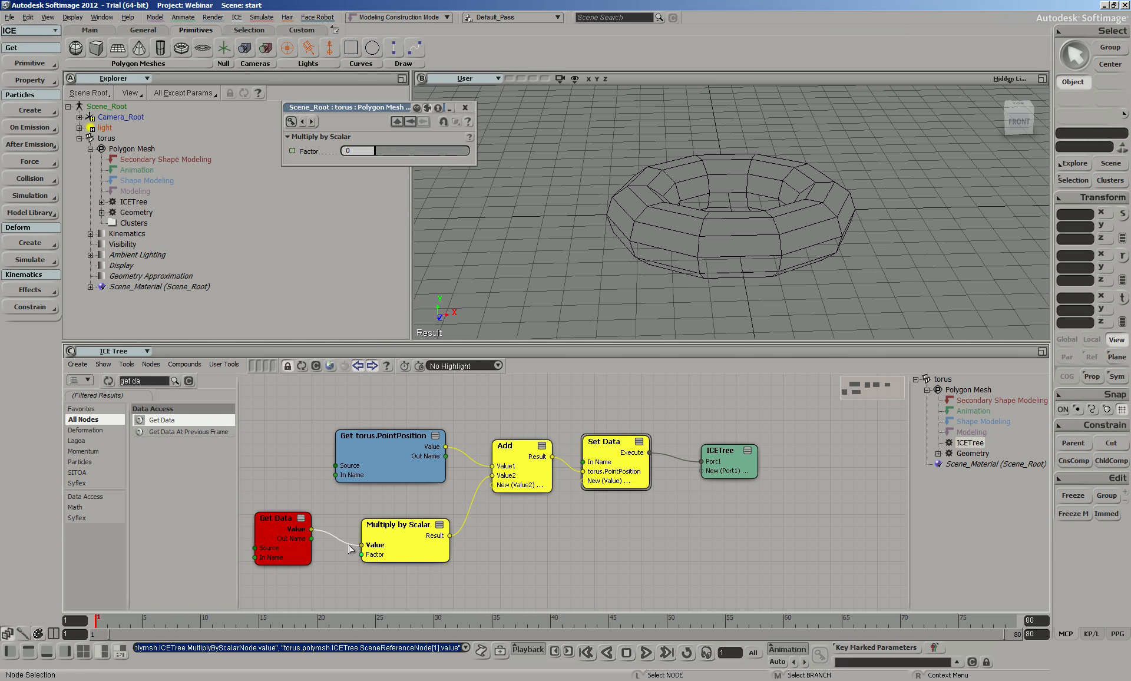
Step: Set the new Get Data node's reference to torus.PointNormal and tidy the position of Multiply by Scalar
double_click(280, 536)
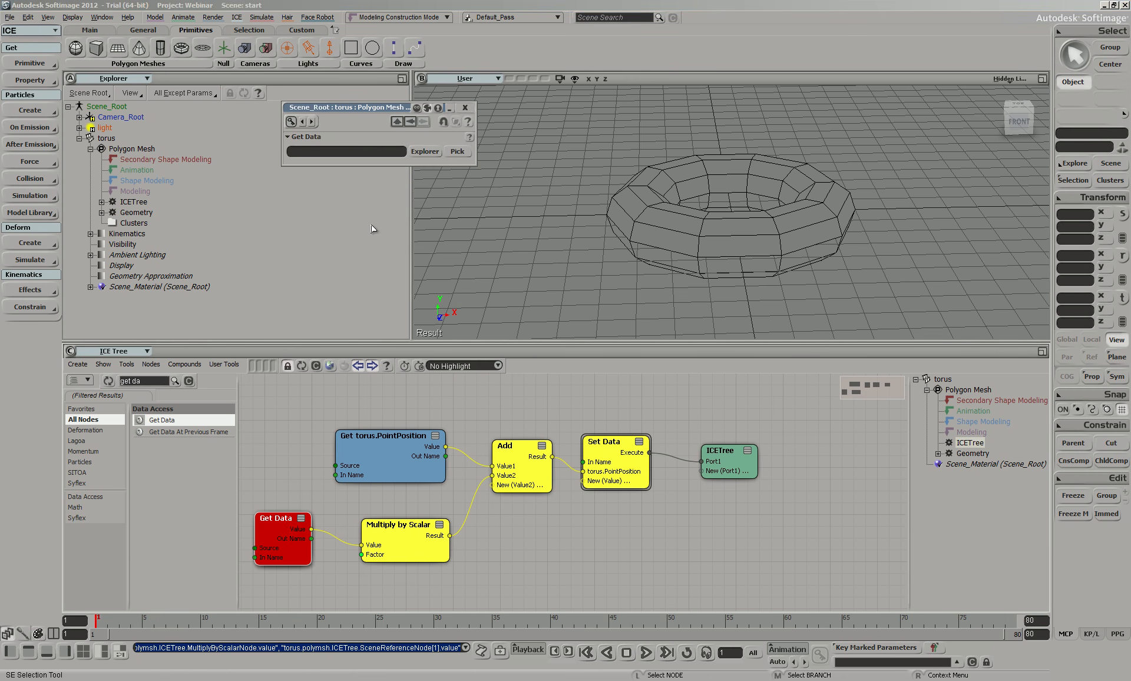
click(424, 152)
click(440, 193)
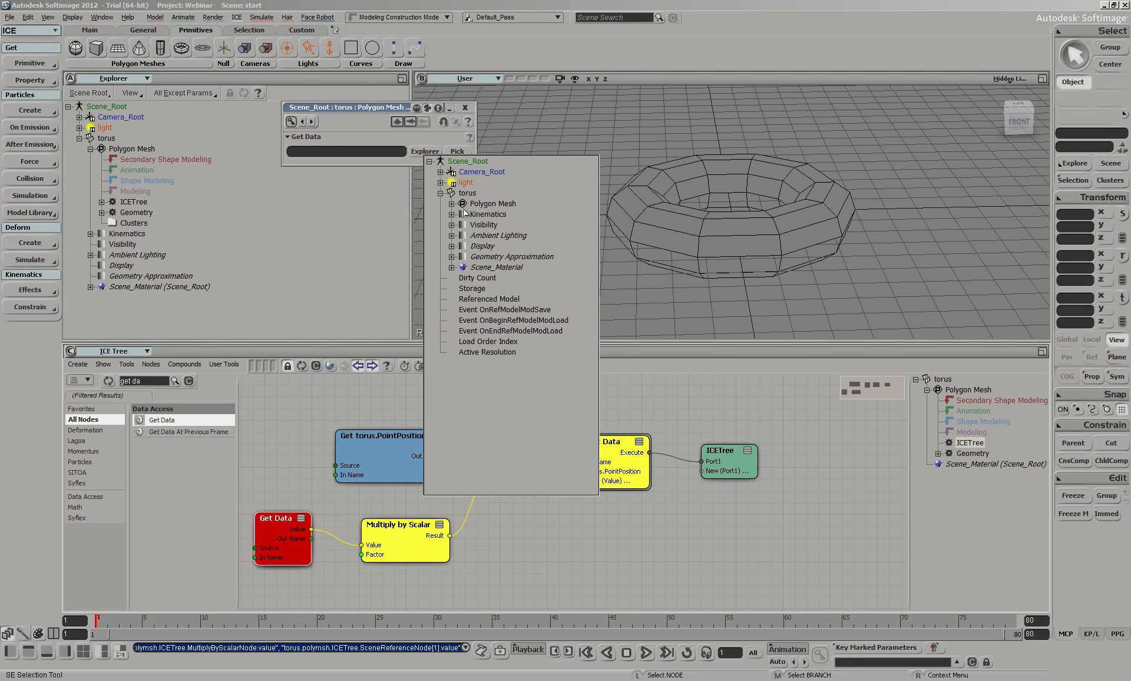
click(451, 203)
scroll(462, 270, down, 10)
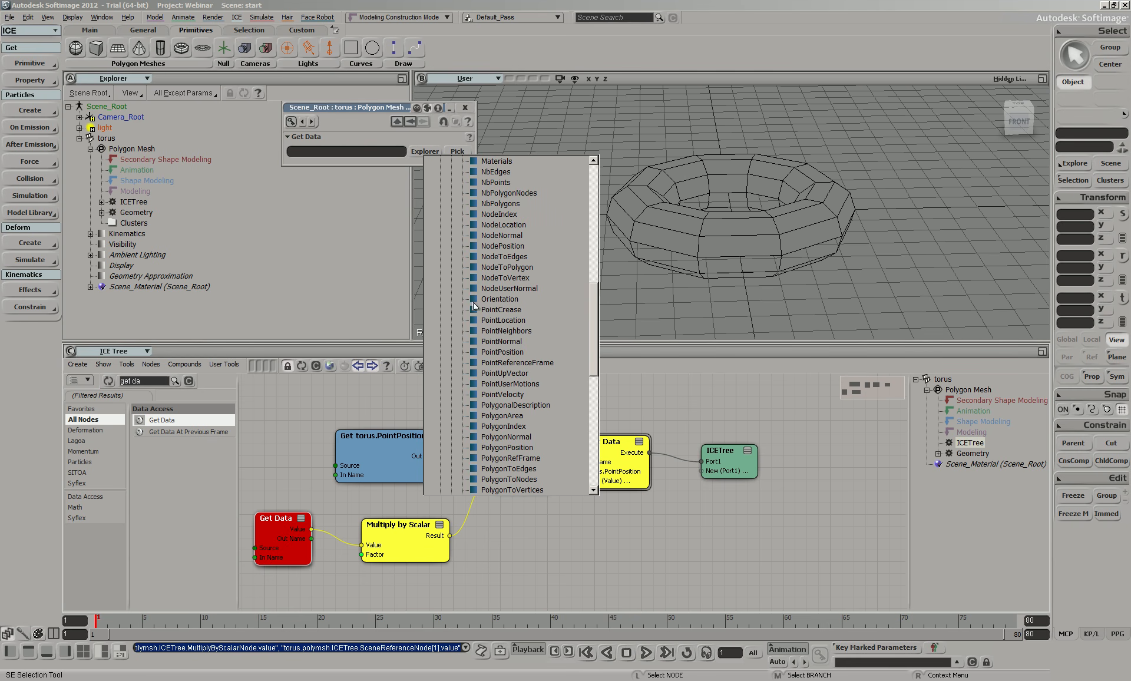
click(492, 348)
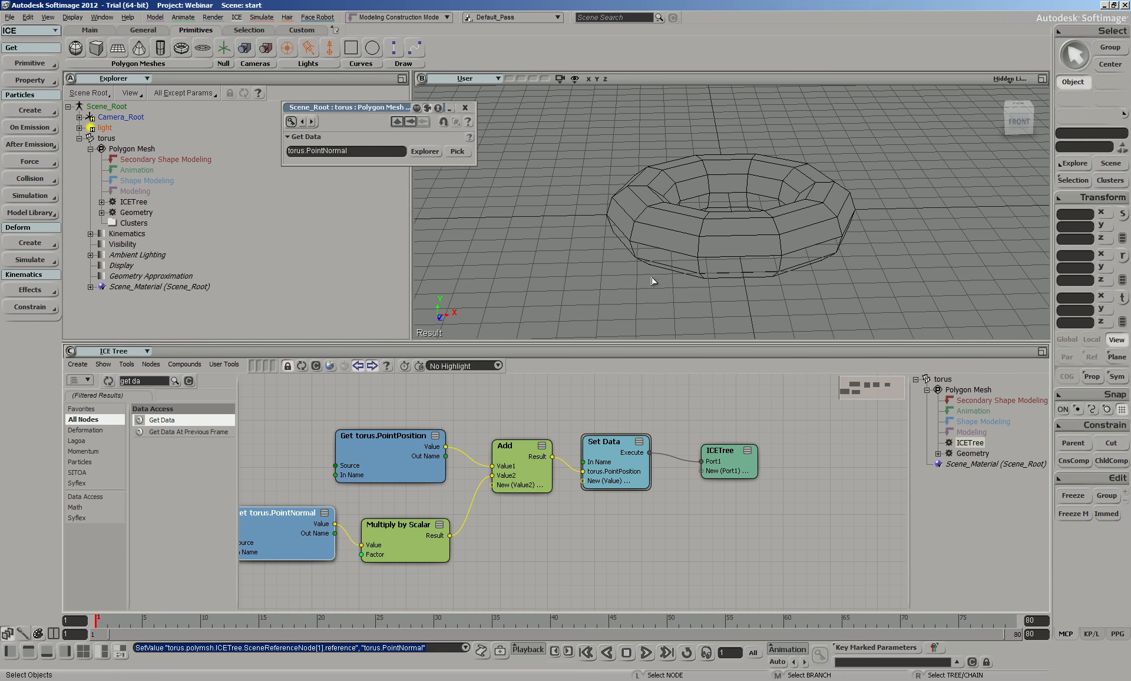
click(412, 547)
mouse_move(419, 542)
mouse_down()
mouse_move(419, 524)
mouse_move(403, 526)
mouse_up()
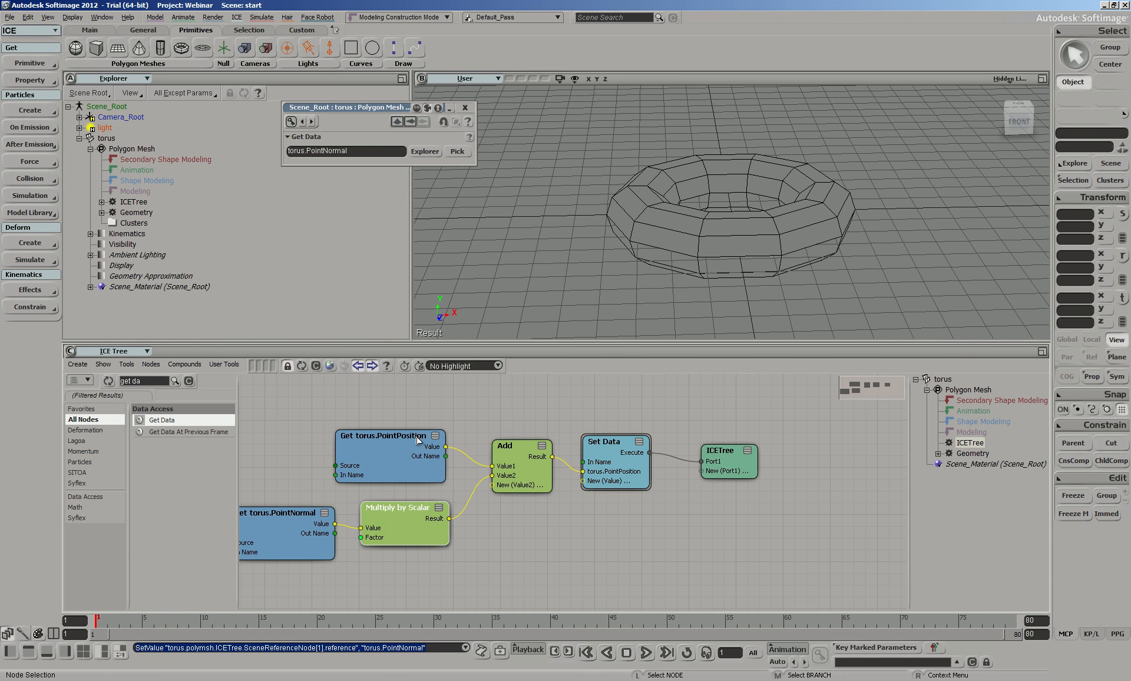
Step: Open the Multiply by Scalar properties, try varying Factor to push the points along their normals, return it to 0, and close the properties
double_click(399, 549)
mouse_move(380, 152)
mouse_down()
mouse_move(398, 165)
mouse_move(383, 170)
mouse_move(408, 171)
mouse_move(378, 168)
mouse_move(417, 172)
mouse_move(380, 159)
mouse_move(416, 147)
mouse_move(371, 152)
mouse_up()
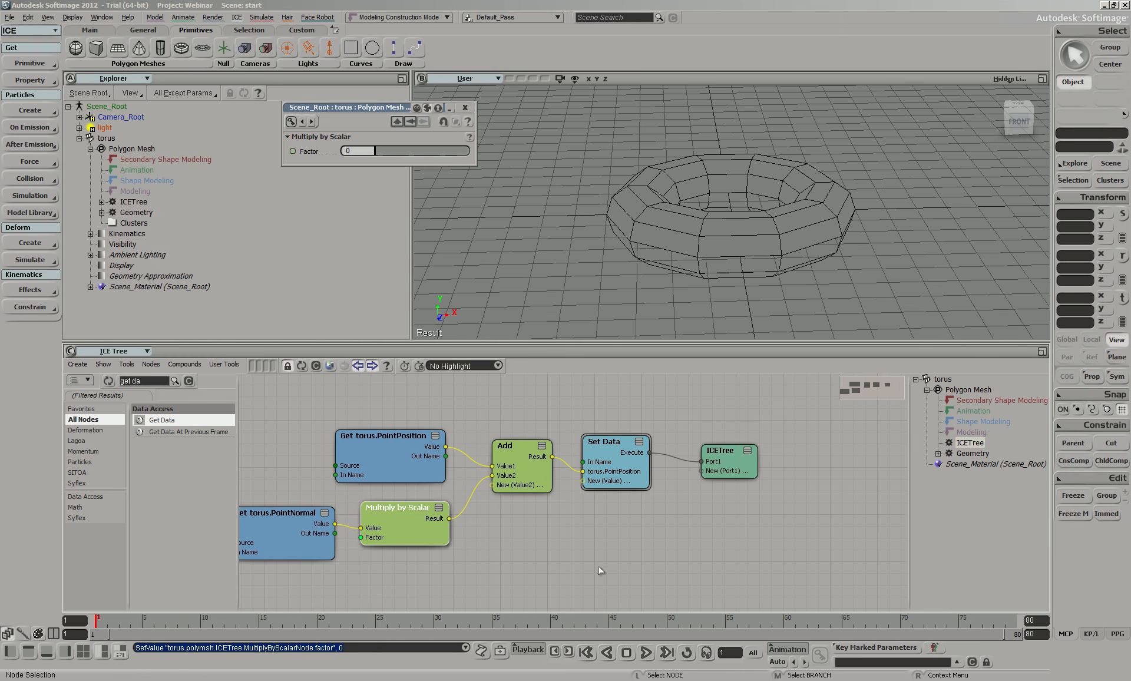
middle_drag(644, 550, 717, 532)
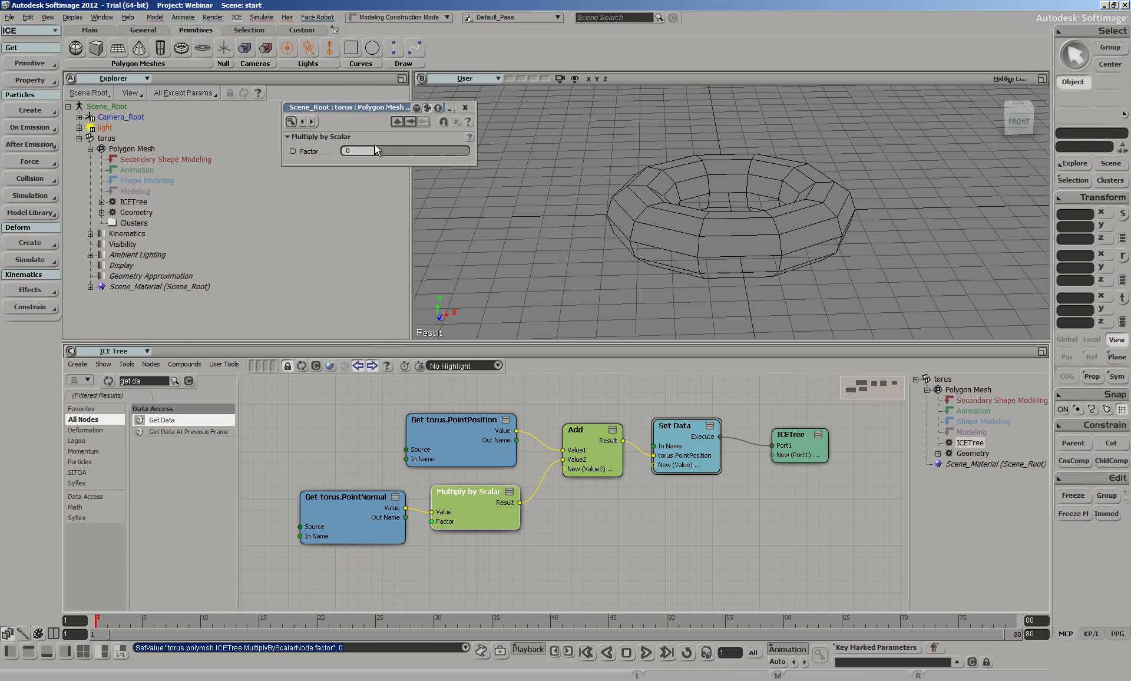
mouse_move(375, 152)
mouse_down()
mouse_move(425, 135)
mouse_move(379, 133)
mouse_move(379, 123)
mouse_move(374, 132)
mouse_move(394, 147)
mouse_move(370, 139)
mouse_up()
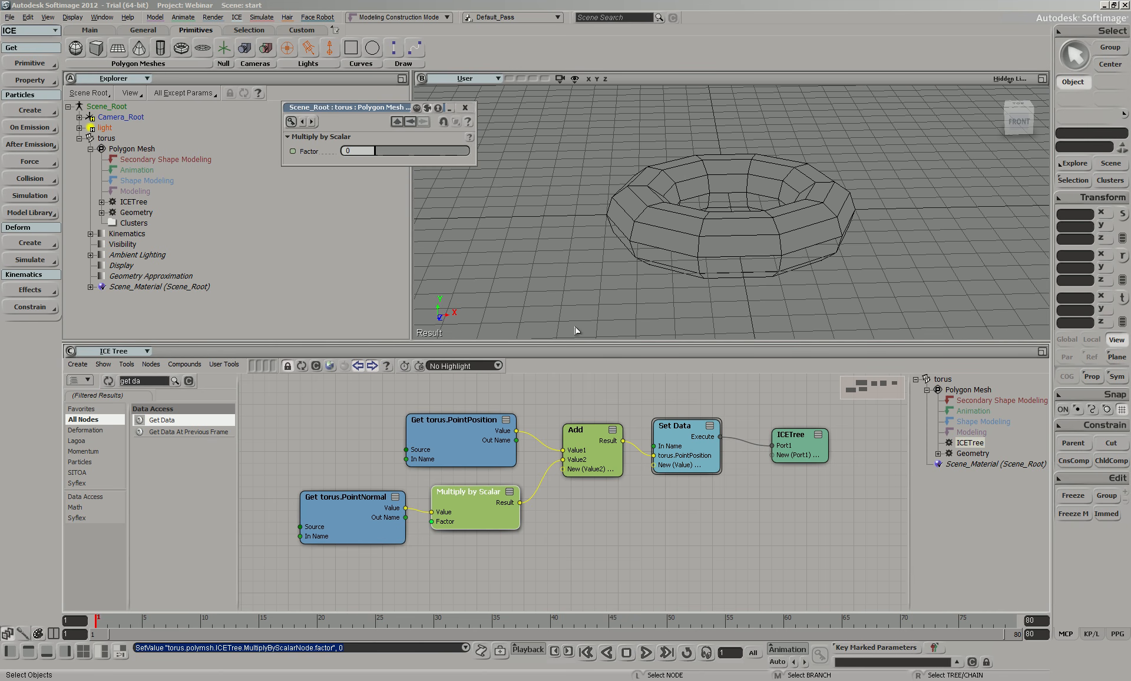
click(464, 108)
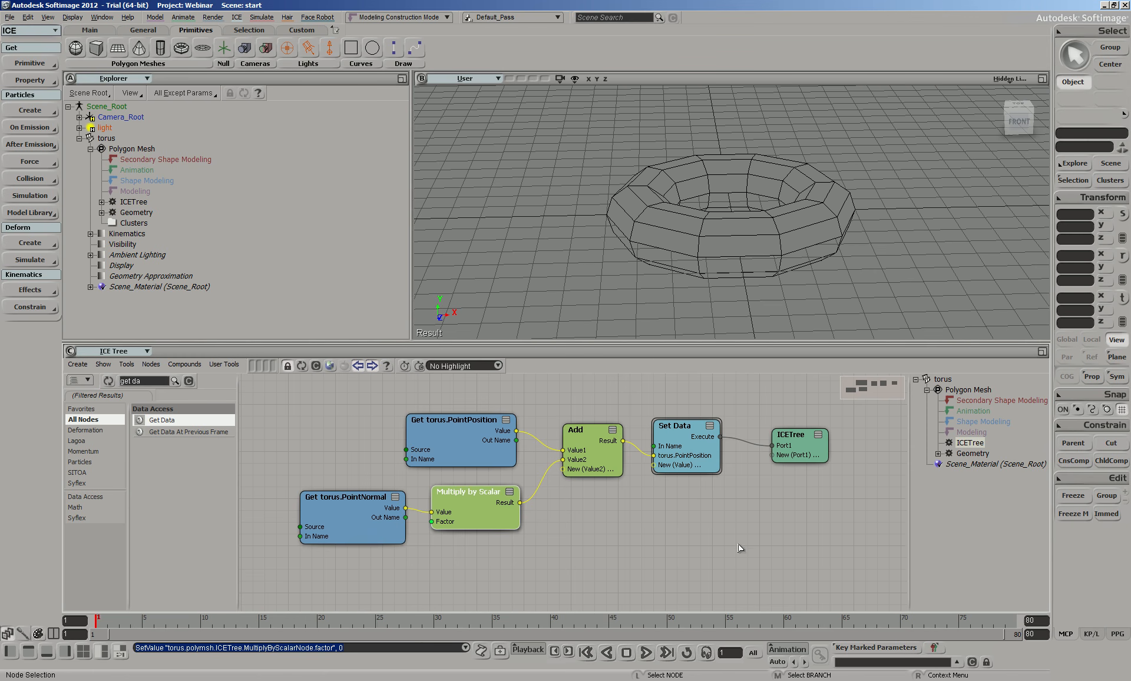
Step: Create a compound from every node except ICETree, open it to view its internal nodes, and close it
click(719, 563)
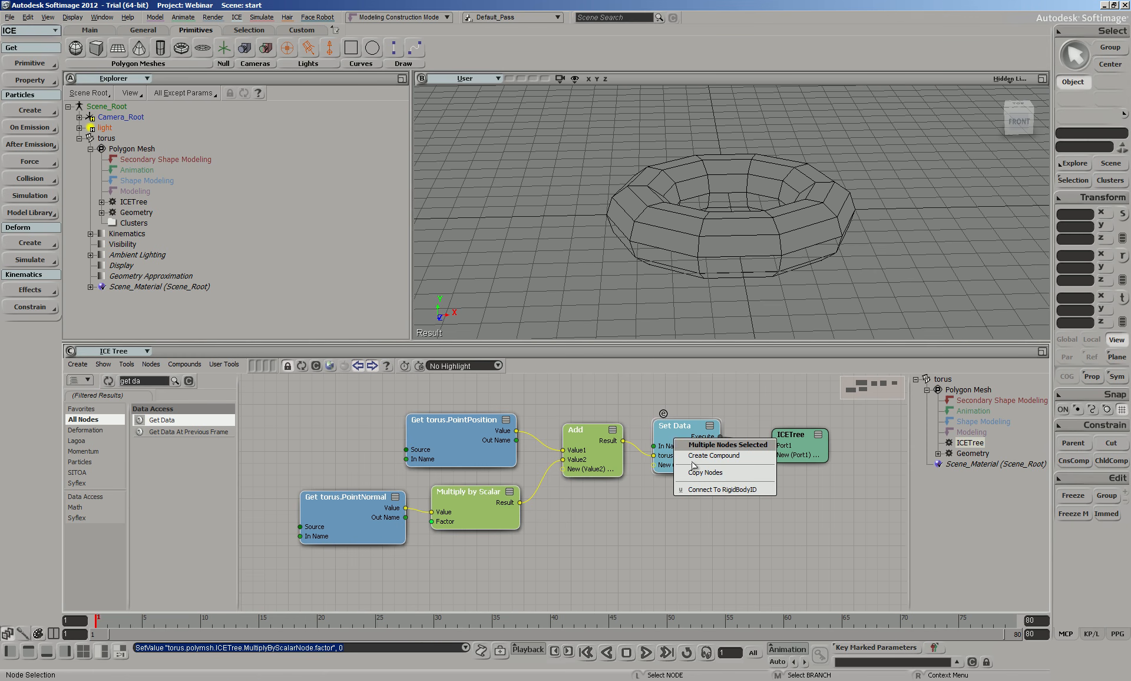
click(694, 456)
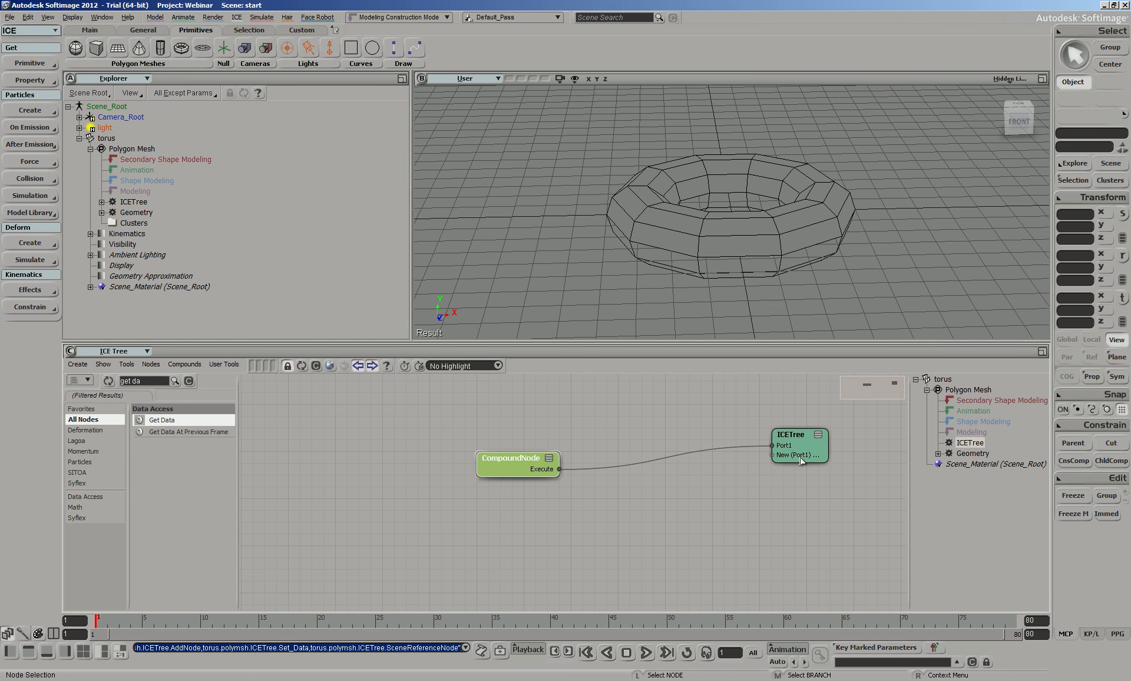
drag(486, 450, 544, 452)
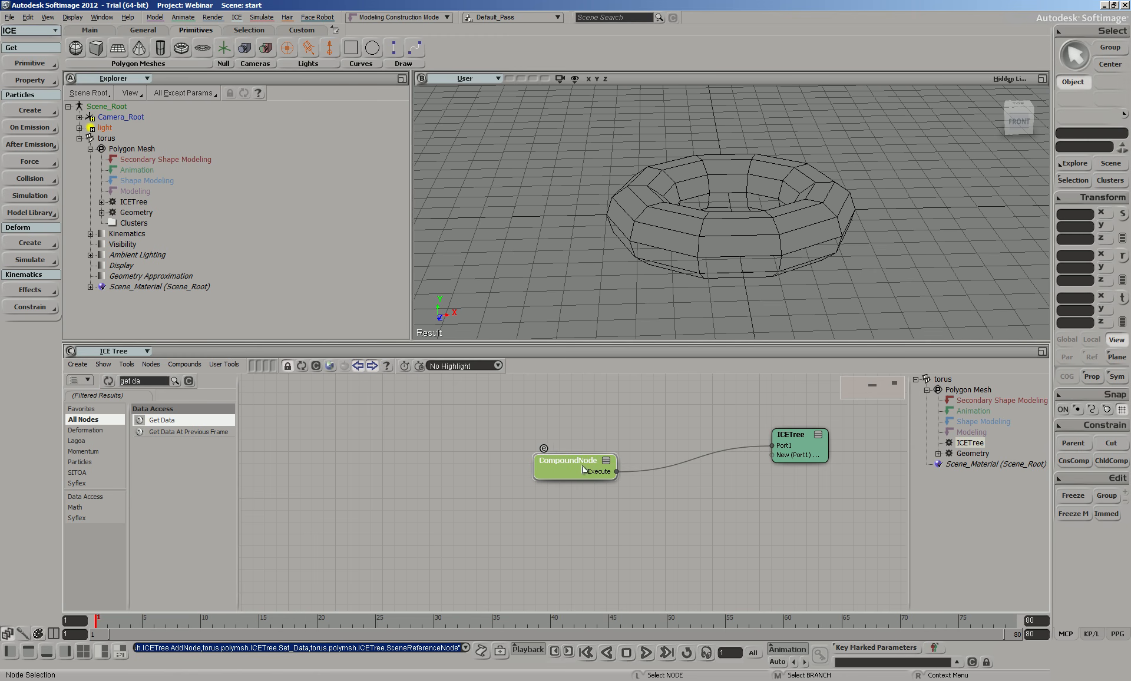
click(543, 449)
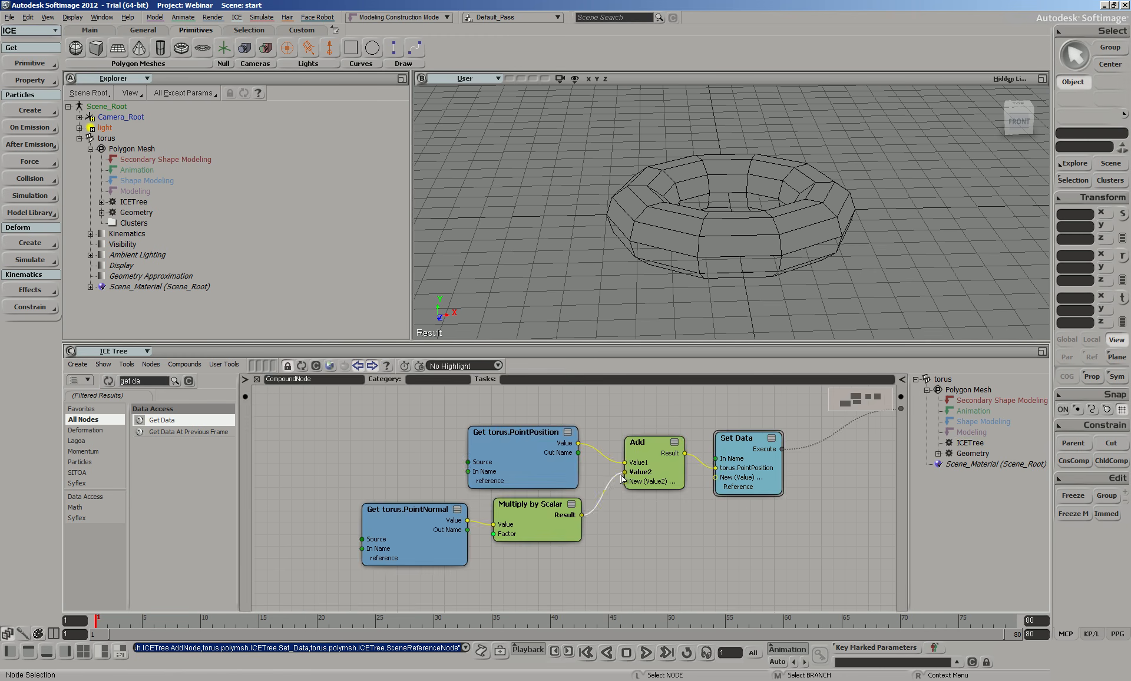
click(259, 387)
Step: Arrange CompoundNode and ICETree close together and open the compound's properties over the viewport
click(666, 530)
key(ctrl+r)
drag(623, 539, 638, 551)
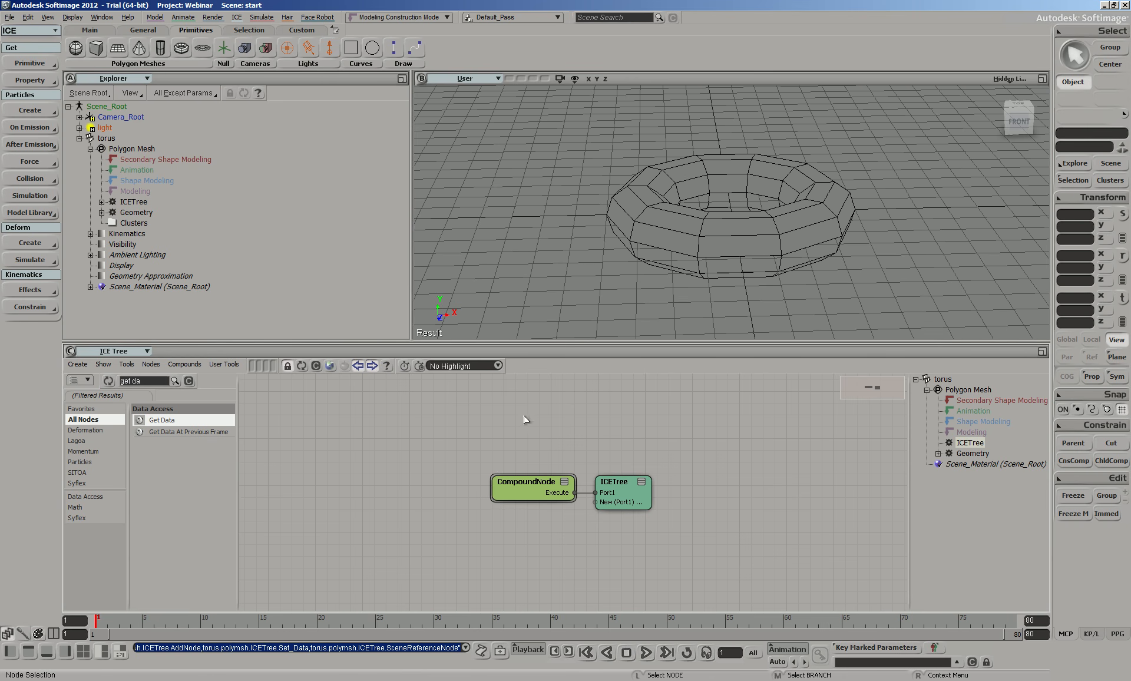
double_click(521, 492)
drag(386, 110, 520, 228)
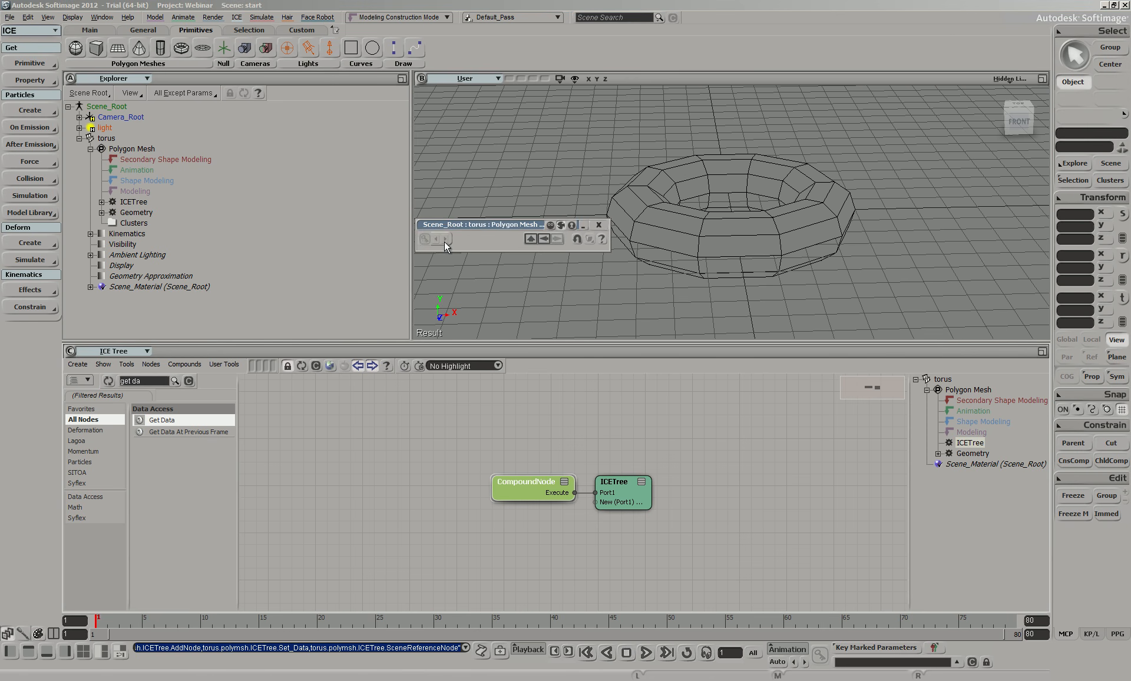
Step: Open the compound for editing, move Get torus.PointNormal clear, and set Multiply by Scalar's Factor to about 2.39
click(502, 471)
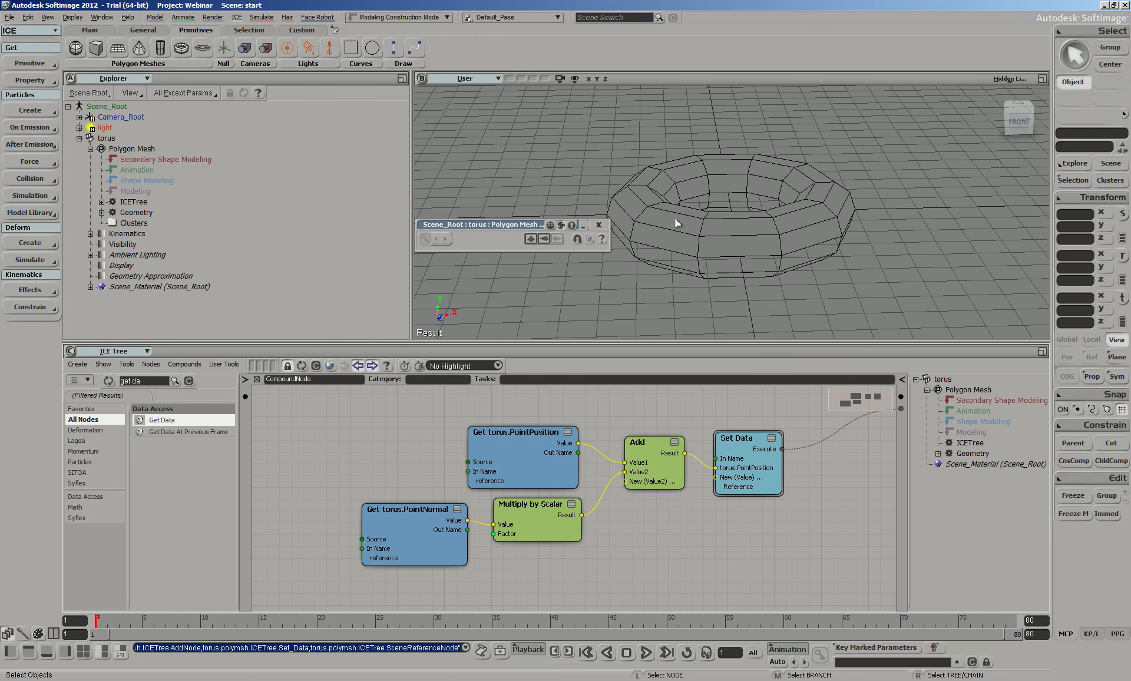
drag(394, 550, 354, 524)
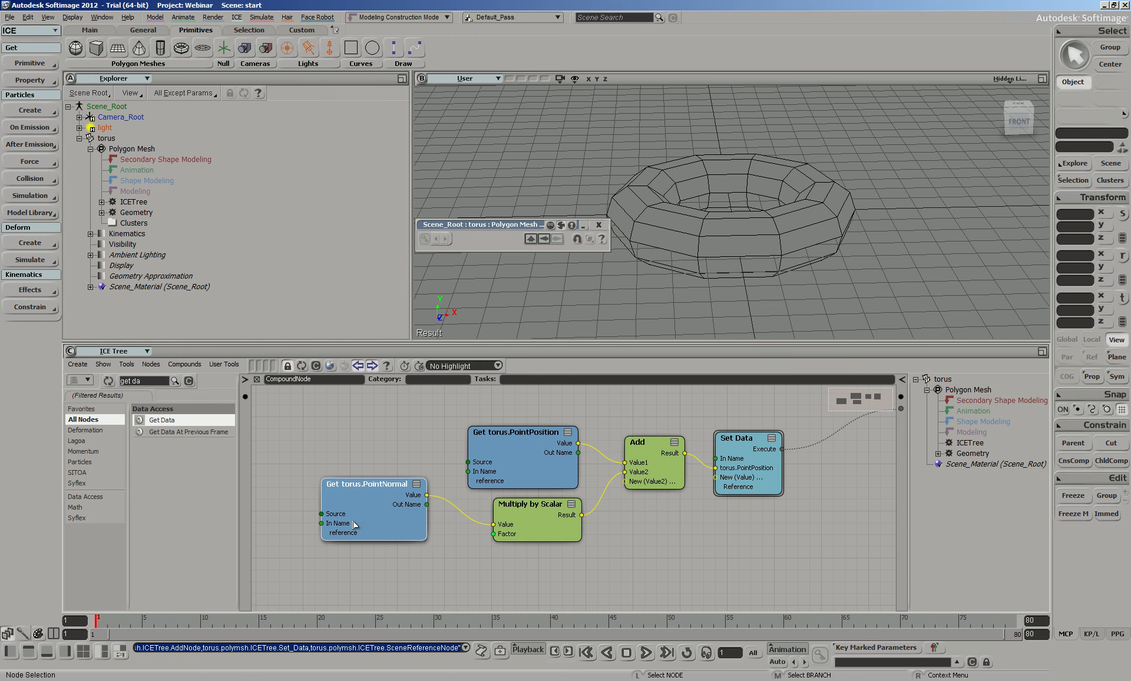
double_click(513, 536)
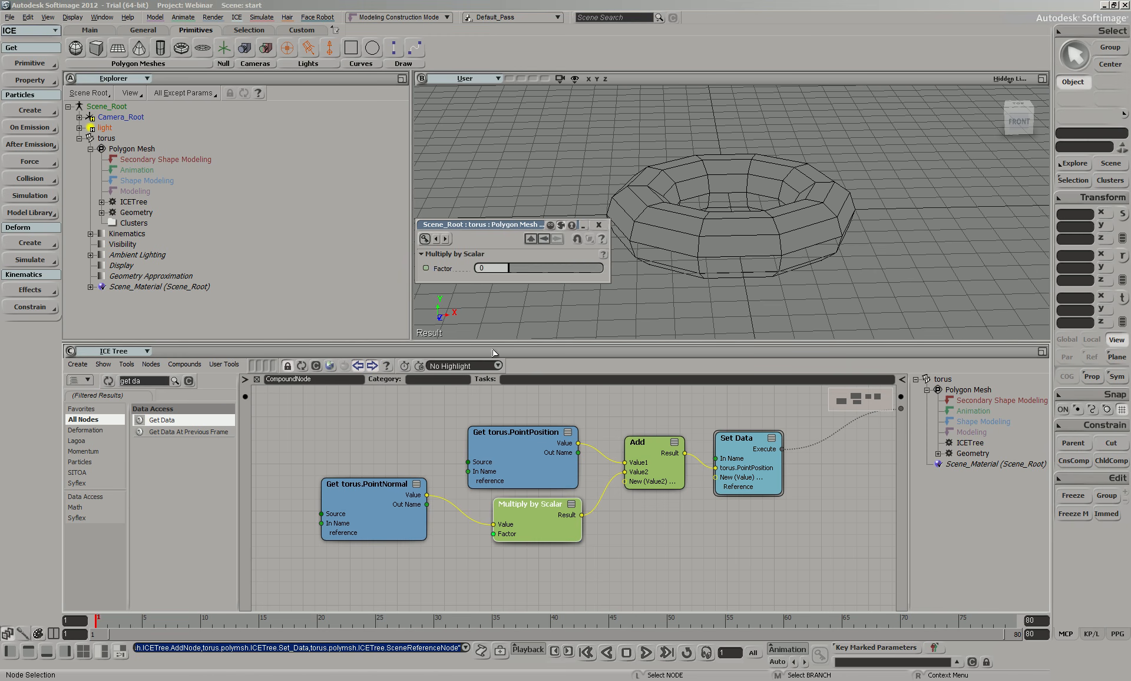
drag(515, 268, 535, 235)
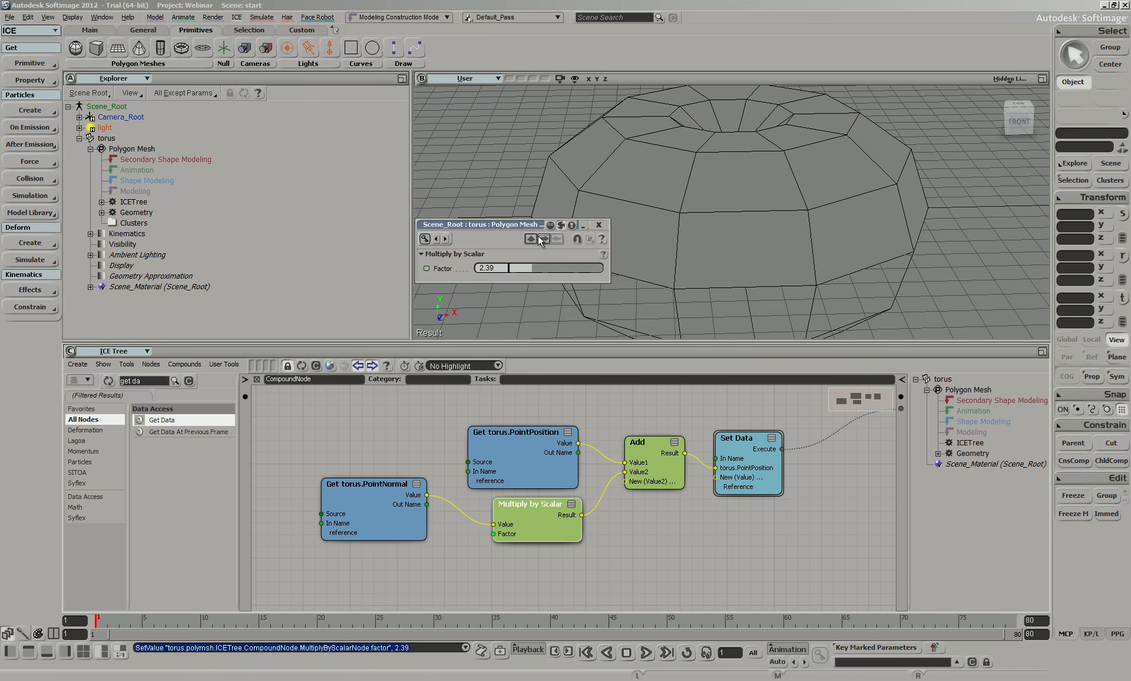
Step: Expose Multiply by Scalar's Factor as an input of the compound and close the compound editor
click(581, 404)
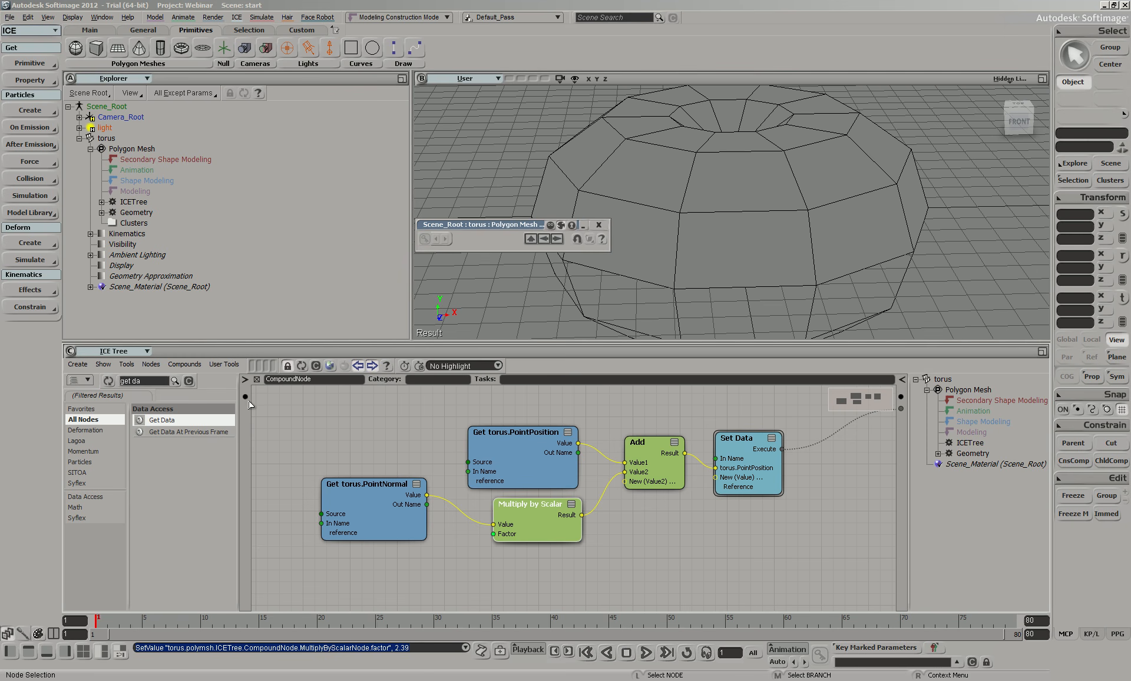
drag(245, 396, 510, 539)
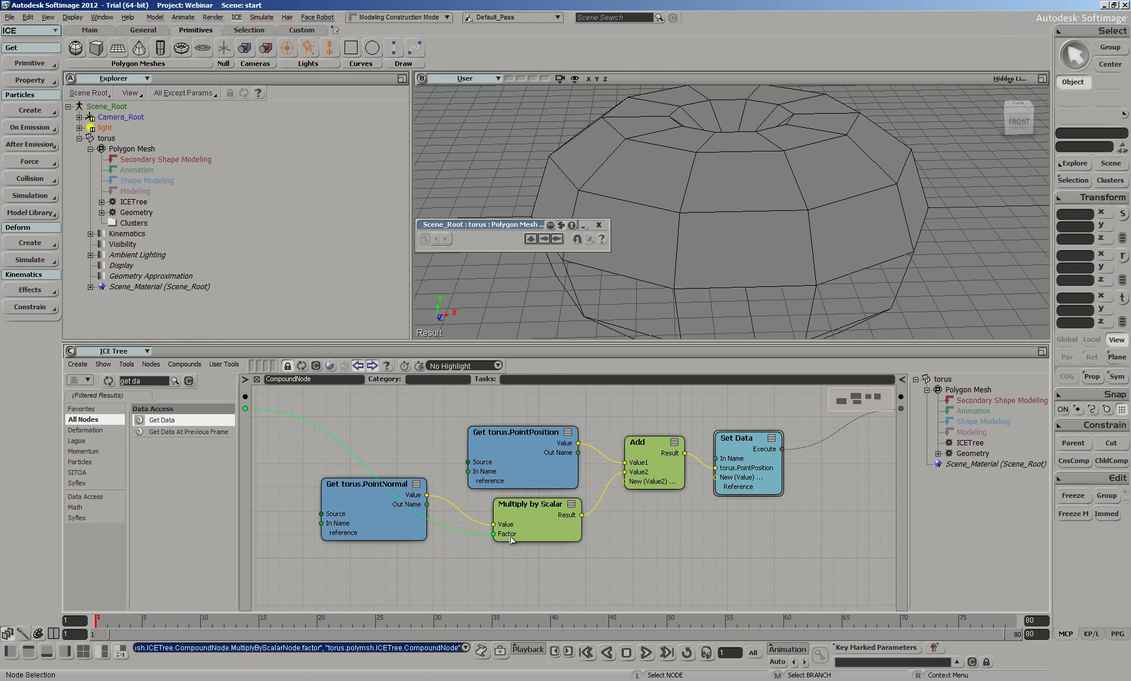
click(258, 379)
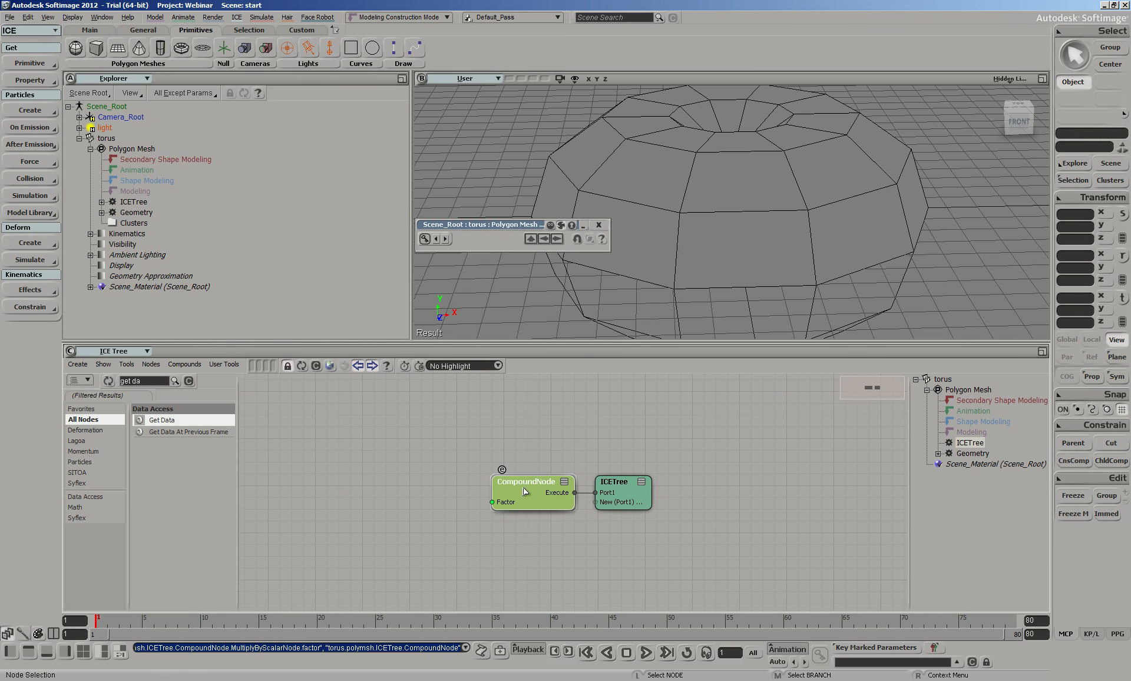
Step: Open the compound's properties, try varying the exposed Factor, and set it to 0
double_click(523, 487)
drag(530, 499, 525, 500)
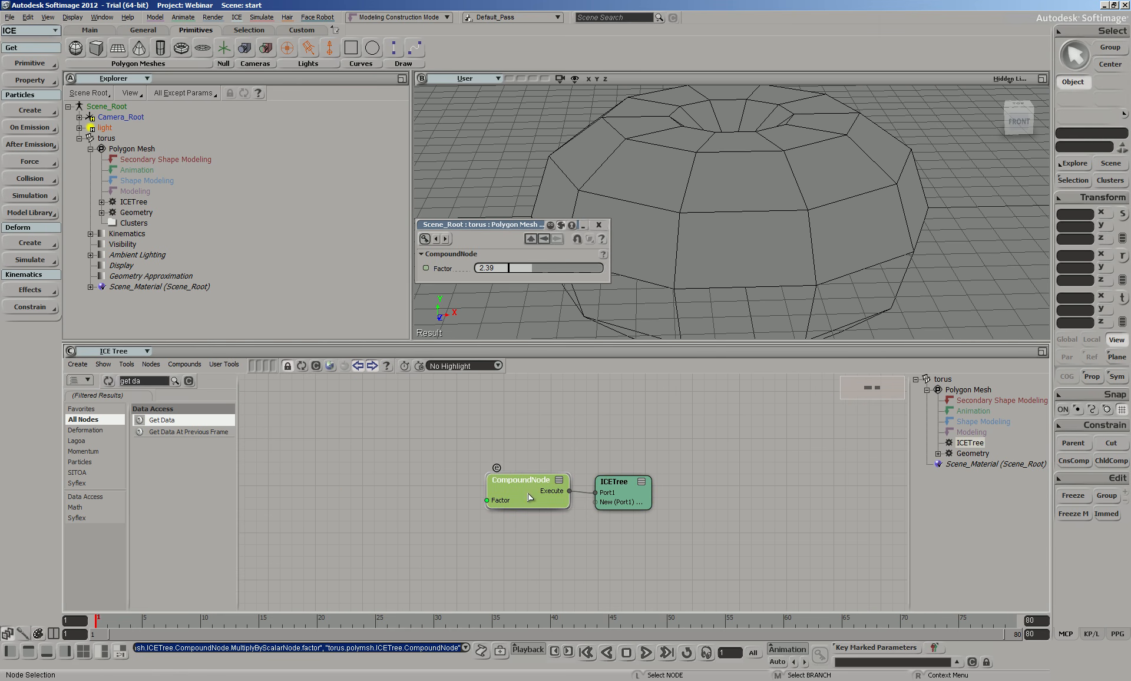
drag(498, 267, 506, 416)
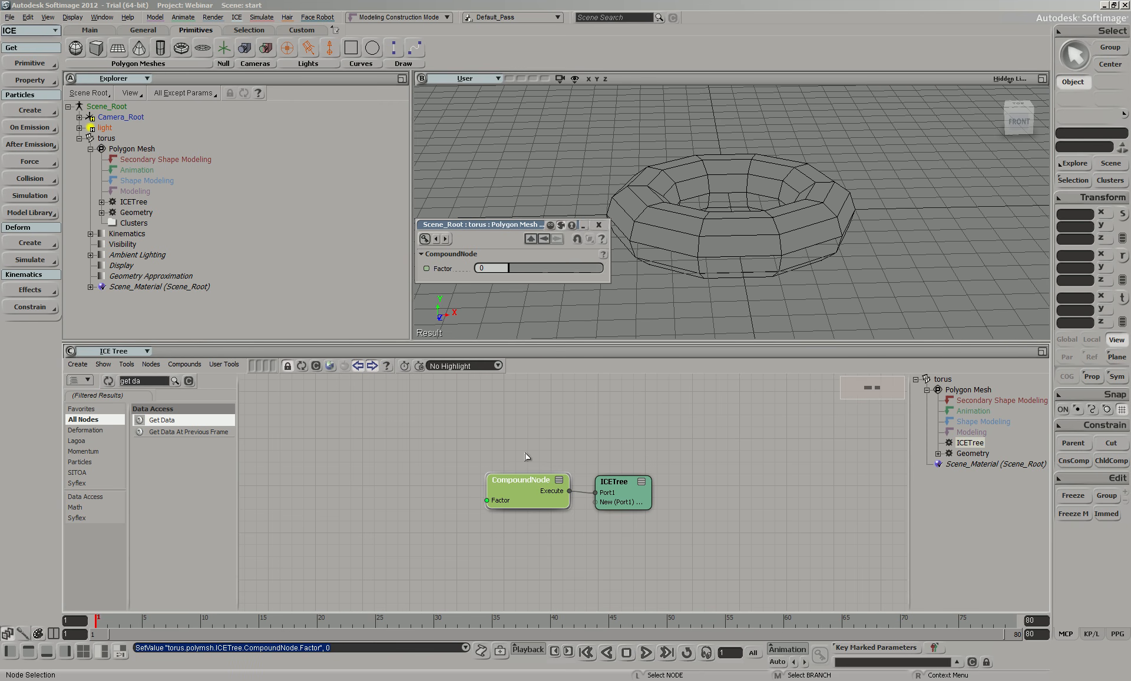
Step: Open the compound for editing and replace the object name in its references with Self, including nested compounds
click(497, 468)
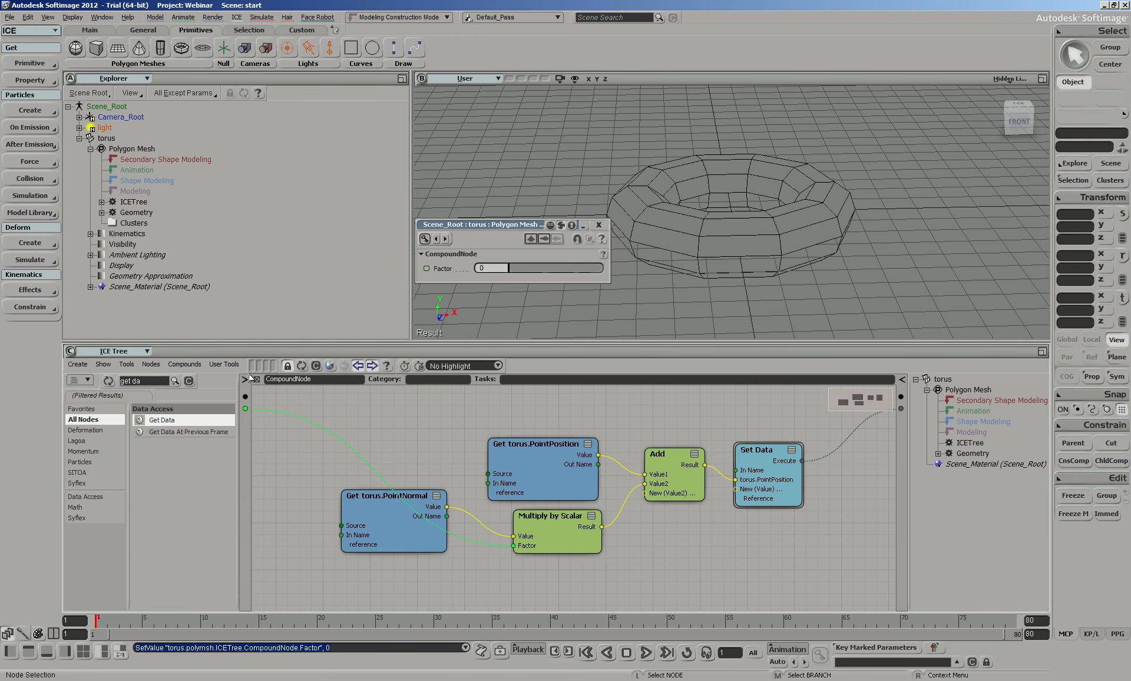
click(223, 364)
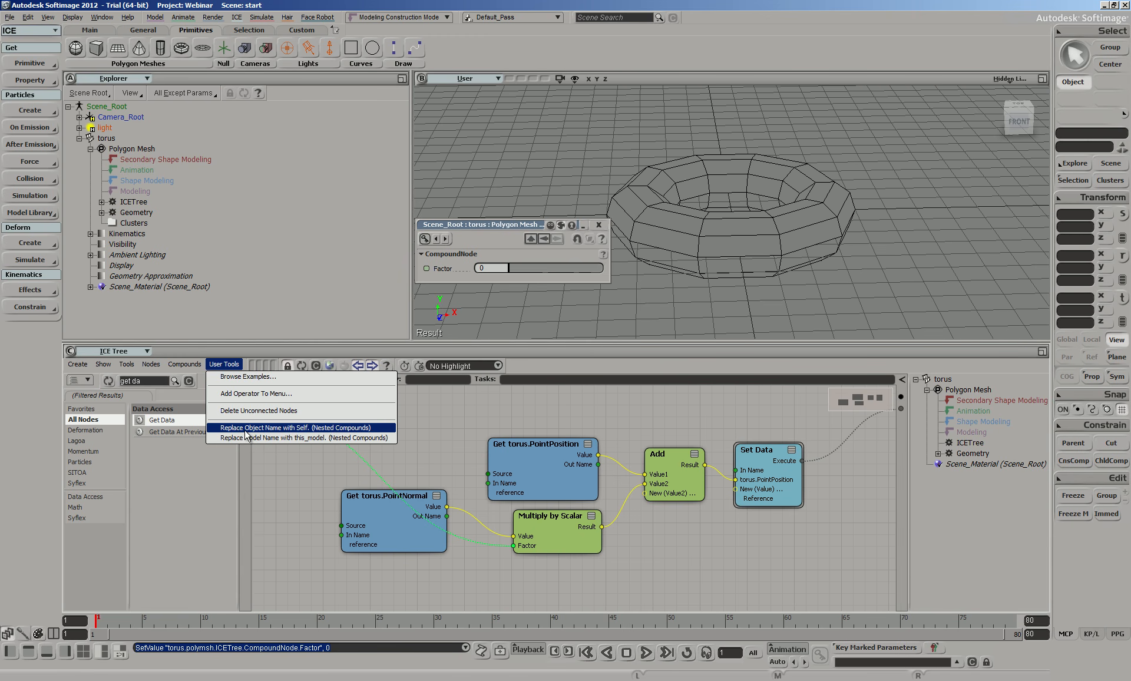
click(287, 428)
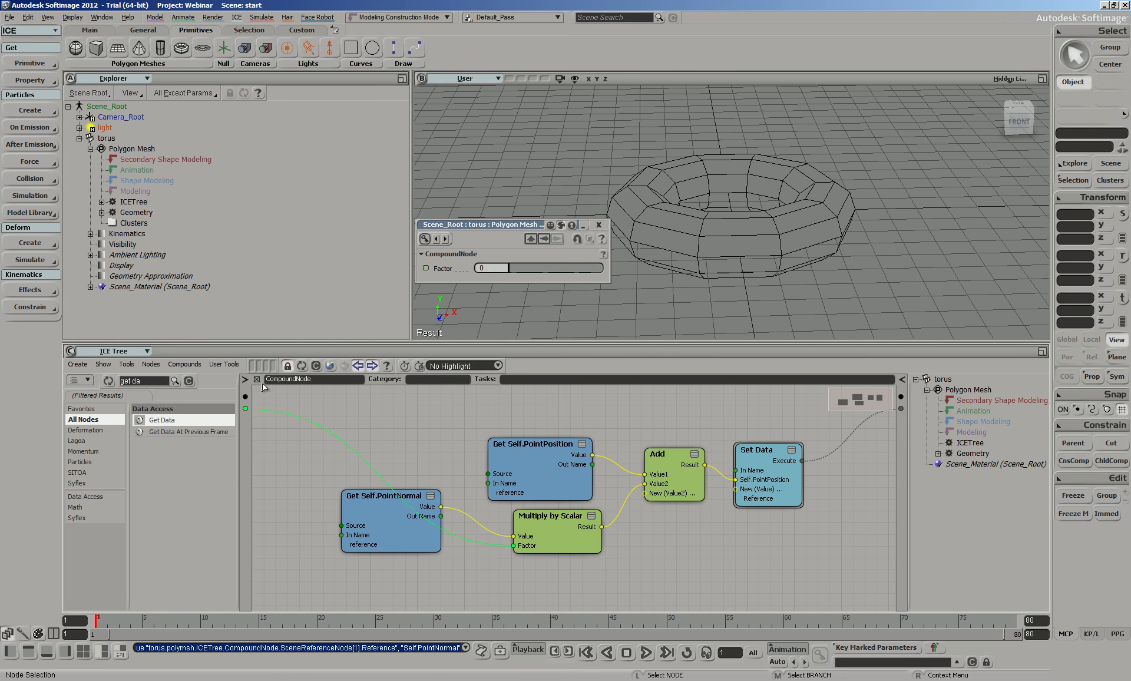
Step: Rename the compound to ICEPush, set its category to MarksTools, and close the compound editor
double_click(317, 383)
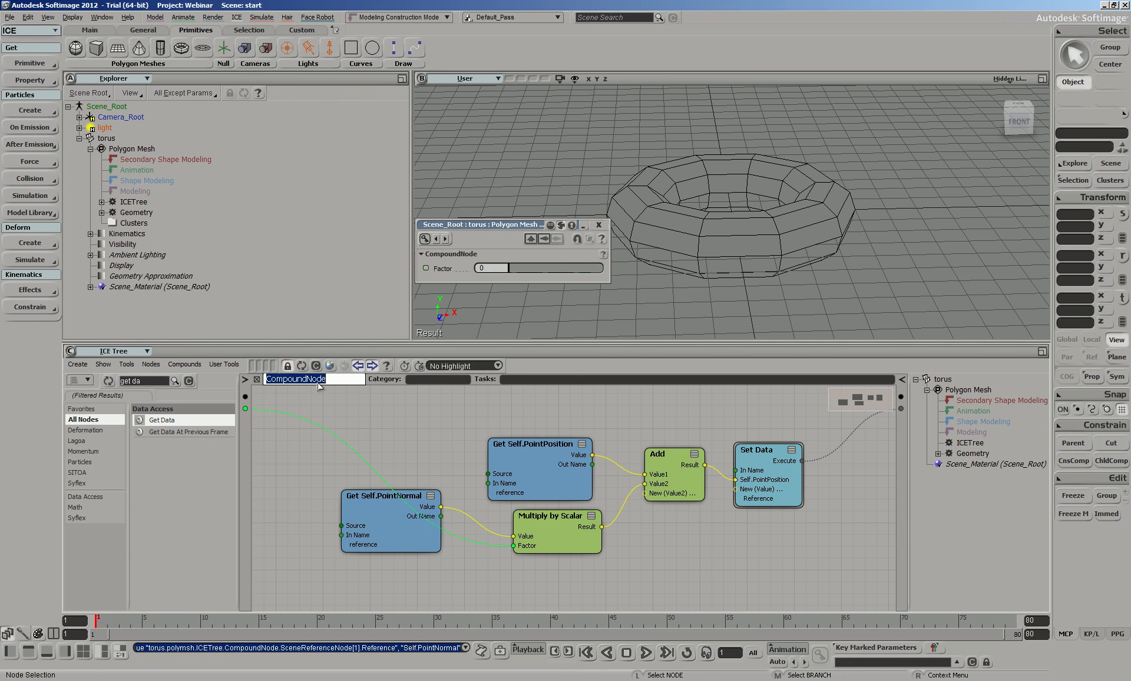
text(N)
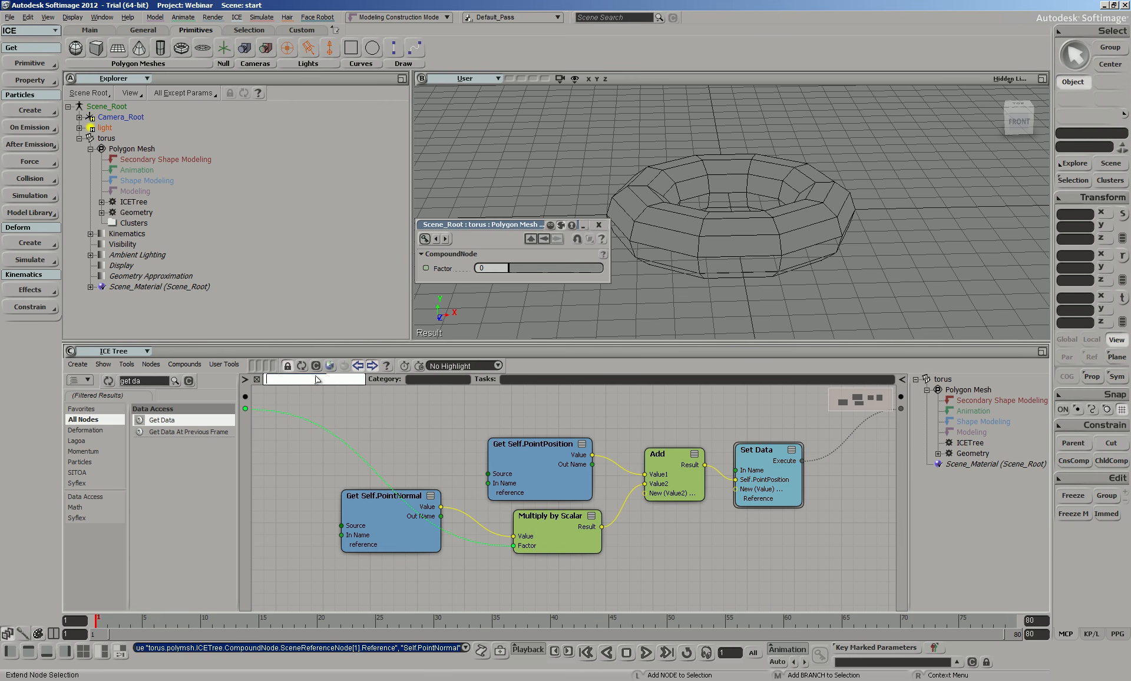
text(CEPush)
key(Return)
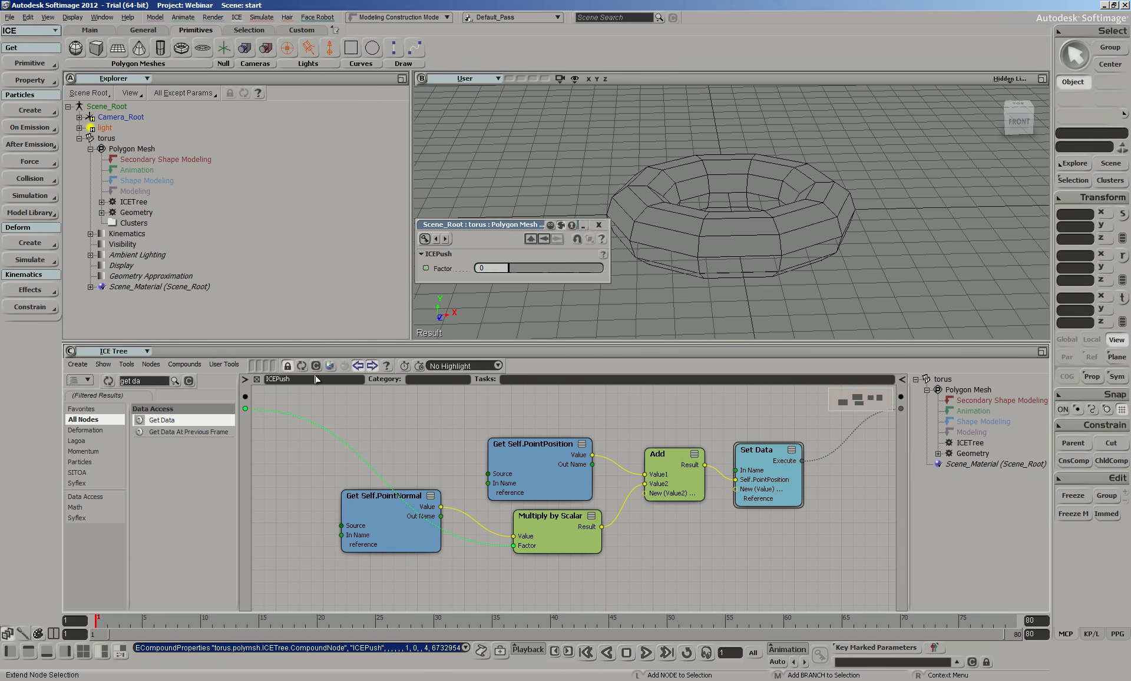
double_click(418, 379)
text(M)
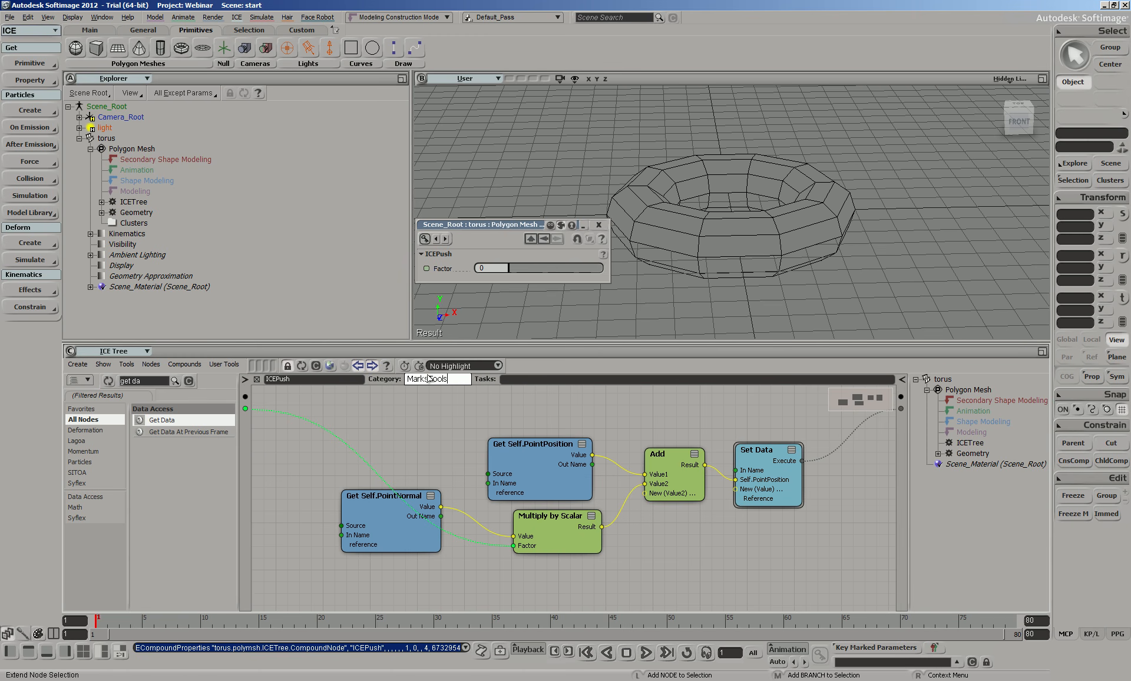
text(arksTools)
key(Return)
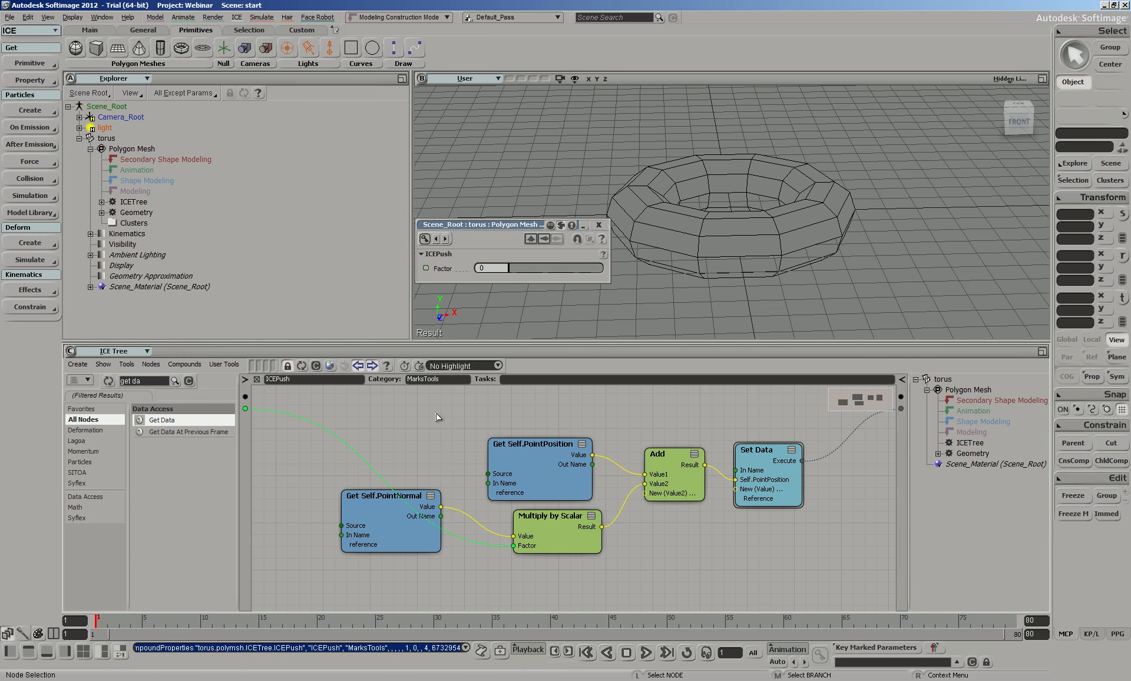
click(247, 380)
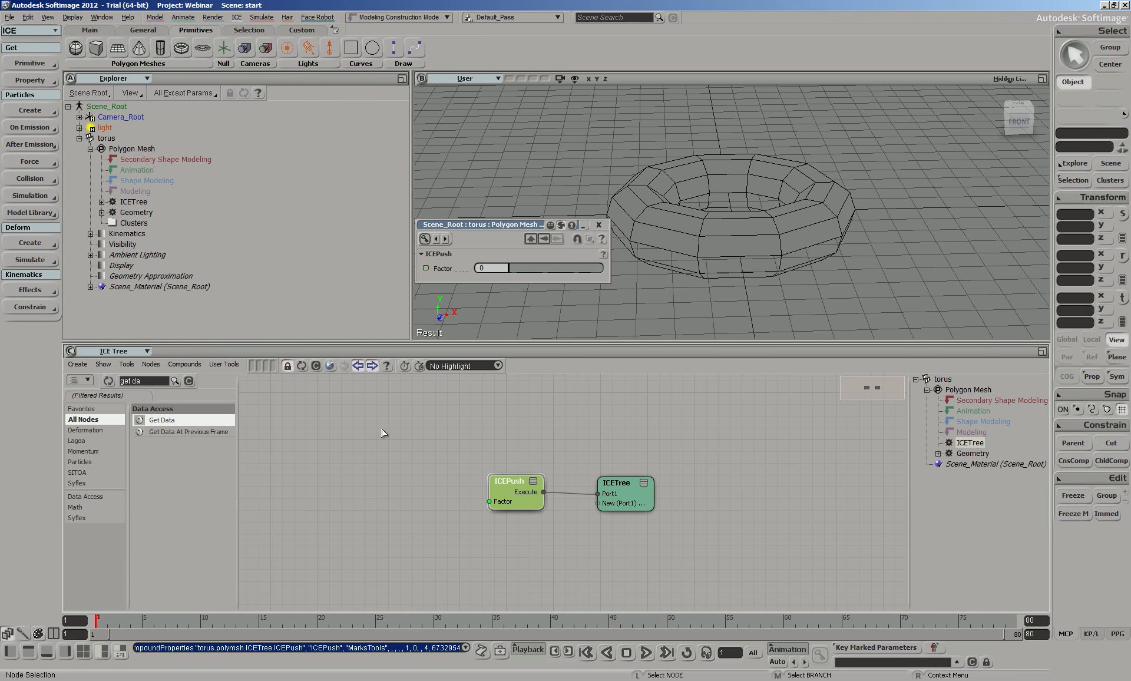
Step: Export the ICEPush compound to the user Compounds folder under the file name ICEPush
click(512, 486)
drag(512, 486, 519, 485)
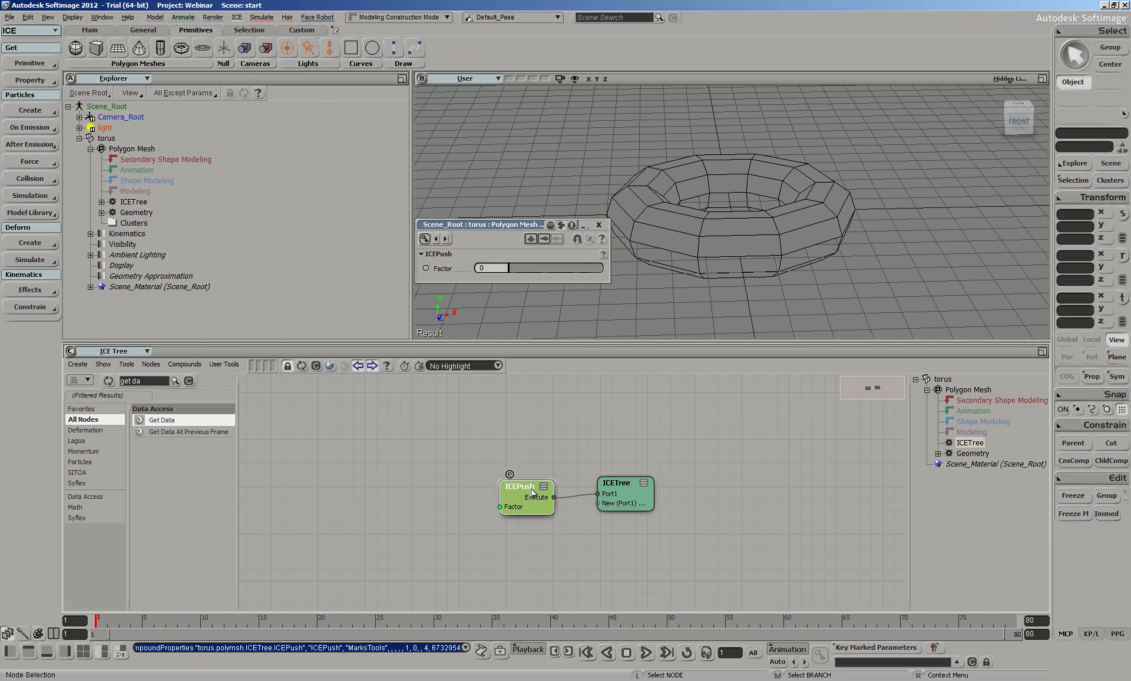
right_click(517, 487)
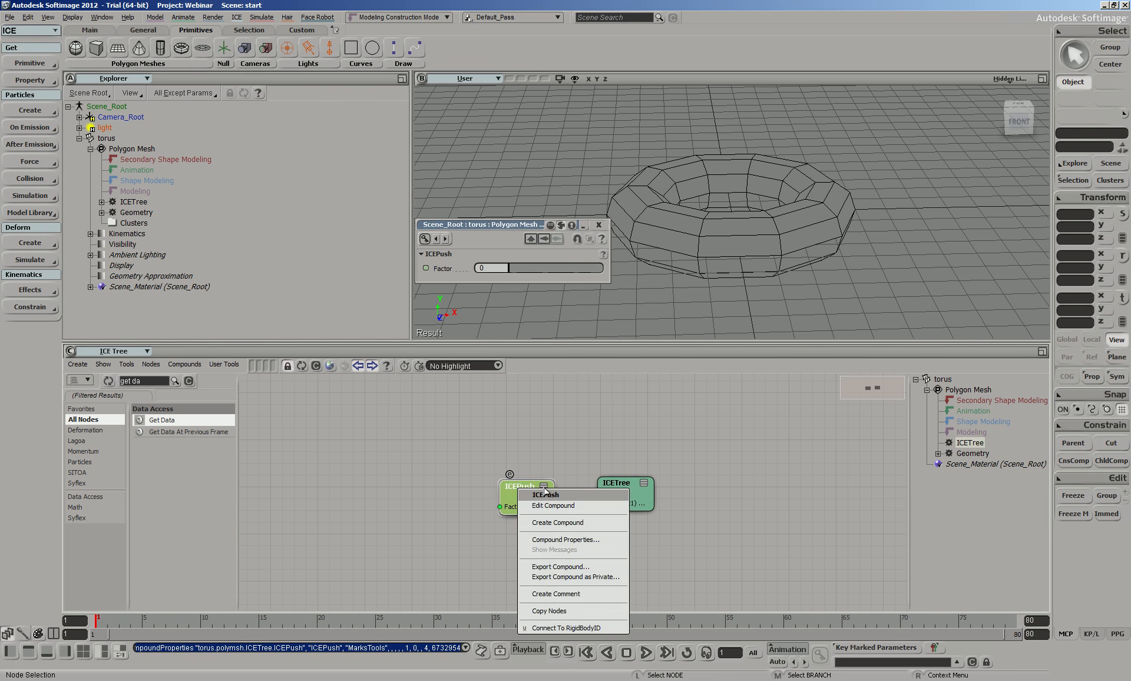
click(560, 566)
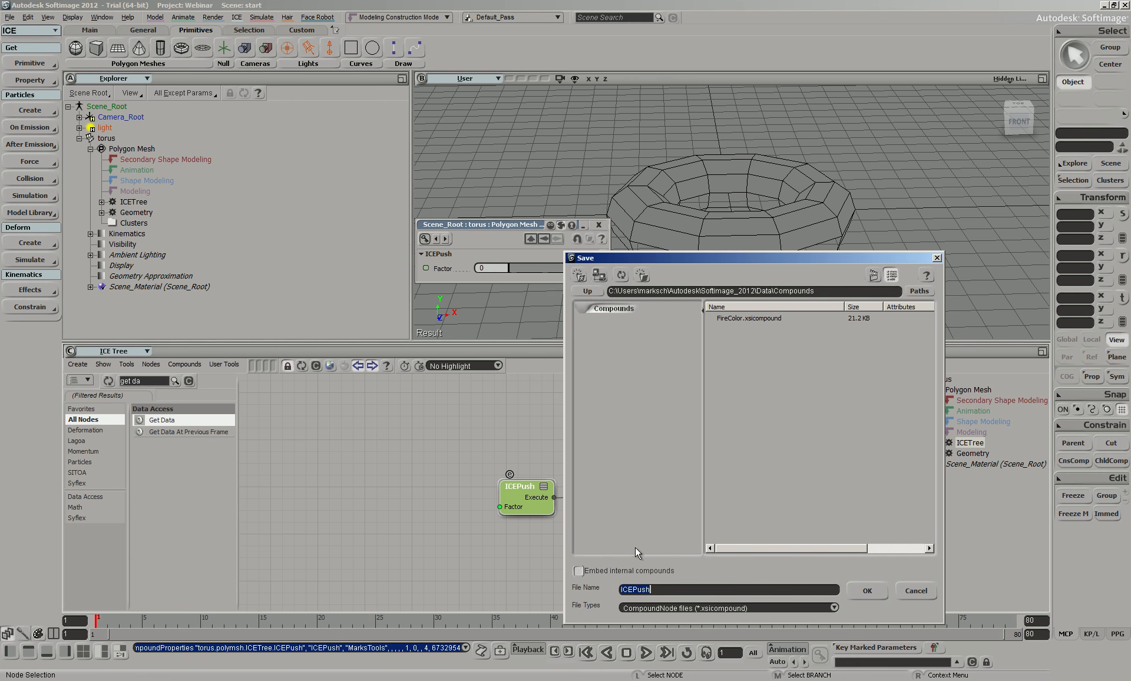
click(866, 586)
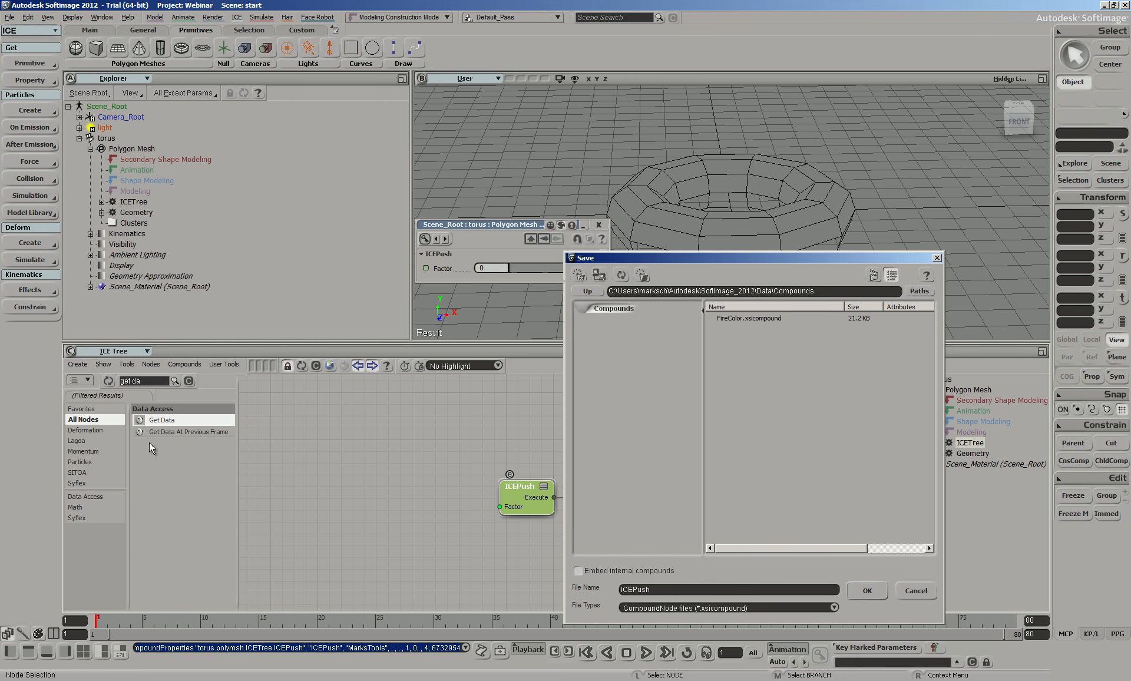
Step: Search the node library for "ice" and add a second ICEPush node from MarksTools to the ICE tree
click(145, 383)
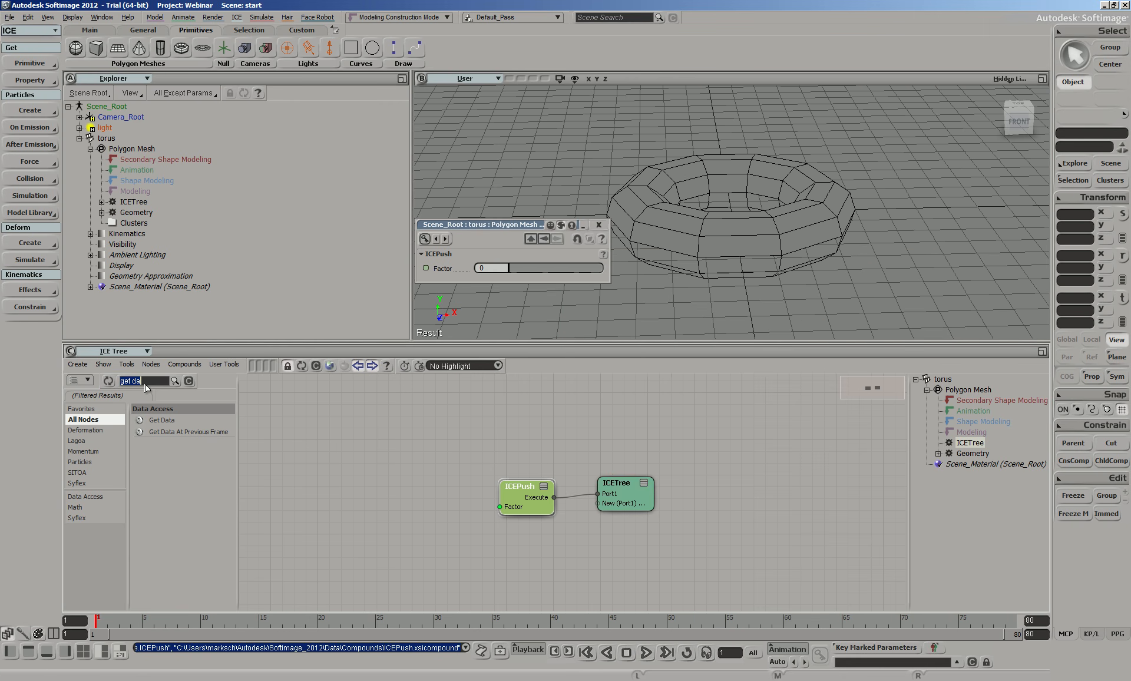
key(BackSpace)
text(ice)
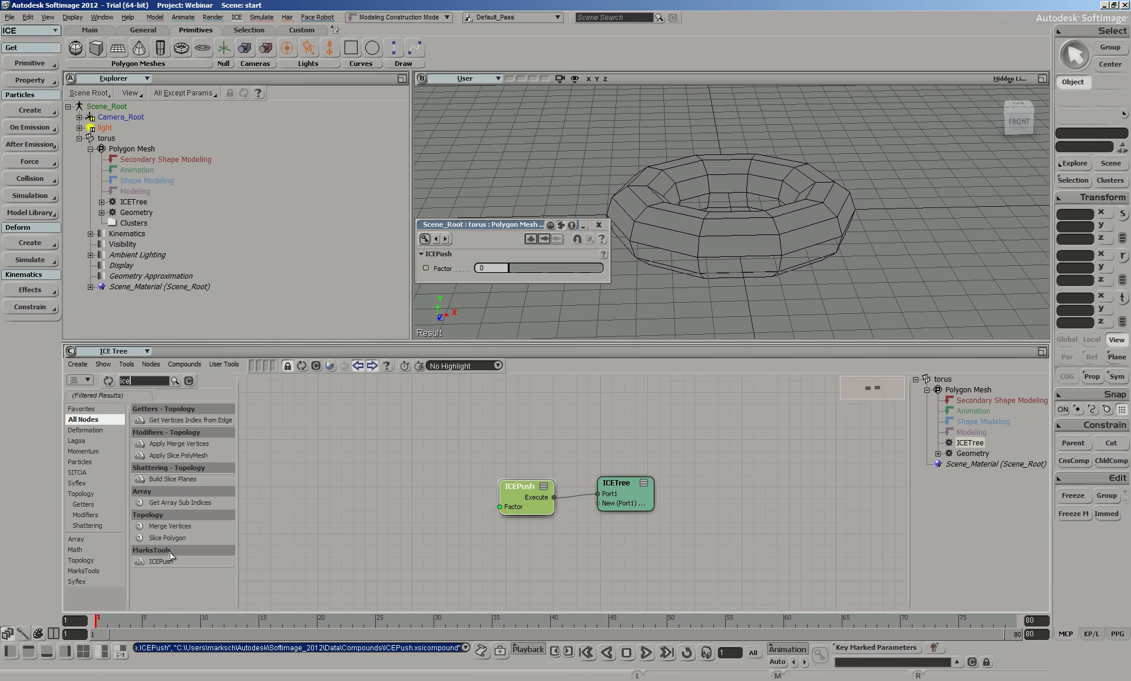
click(436, 456)
drag(156, 562, 368, 488)
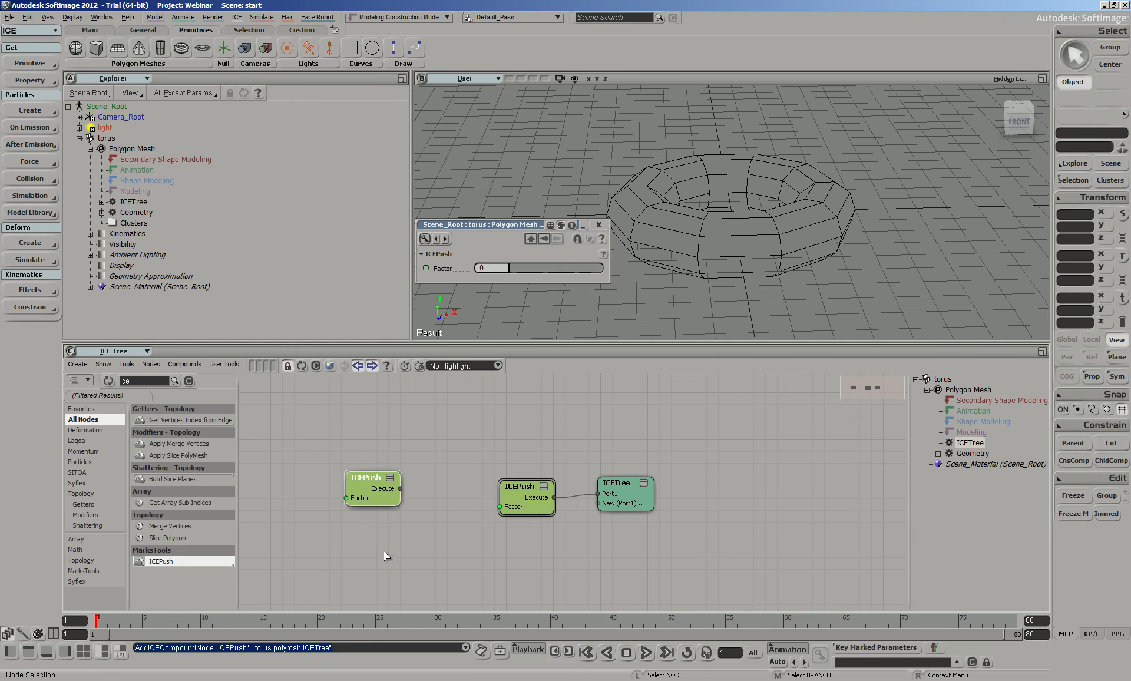
Step: Delete the unconnected ICEPush node and nudge the connected one closer to the ICETree node
click(358, 490)
key(Delete)
drag(545, 503, 555, 506)
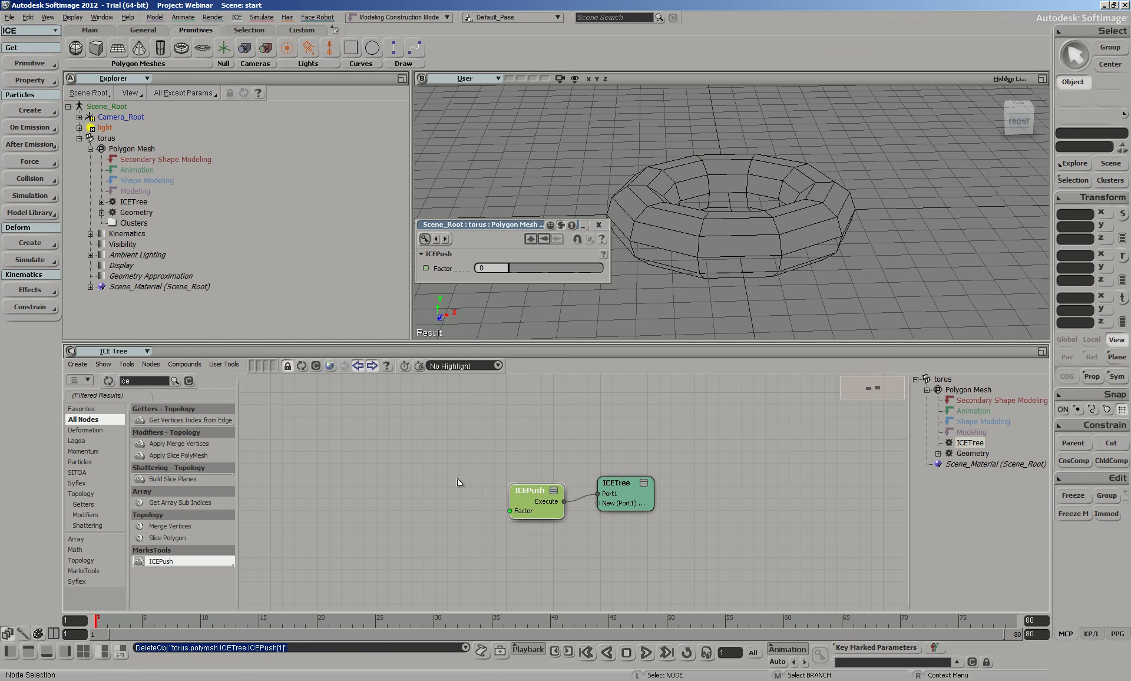
click(155, 17)
mouse_move(171, 191)
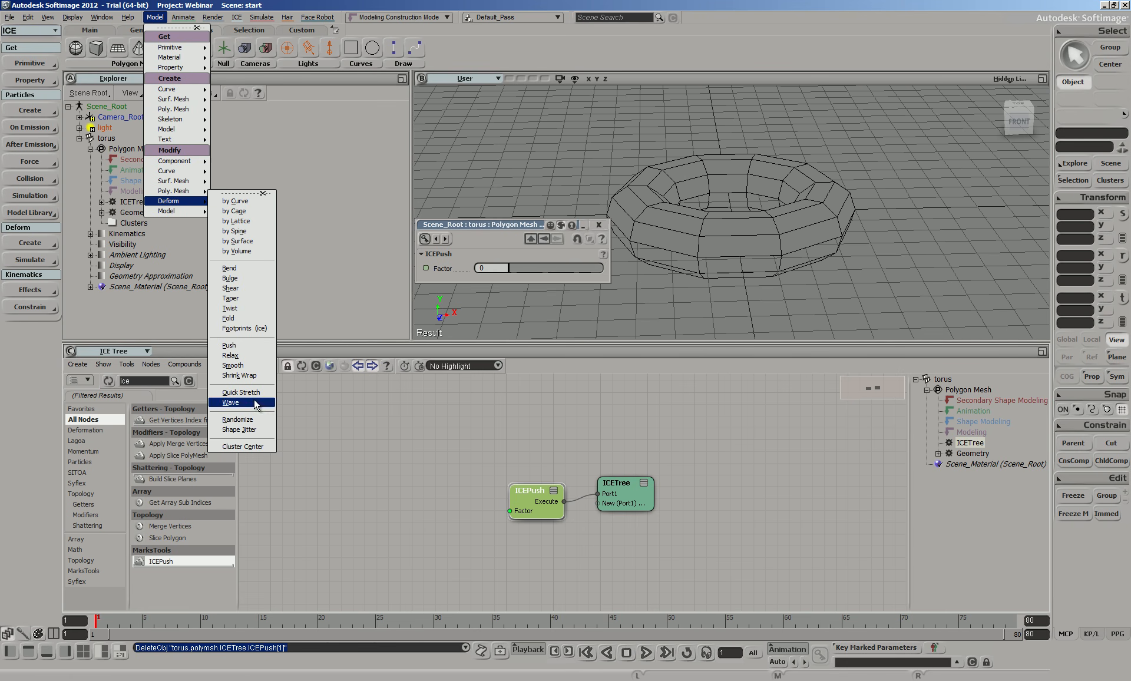
click(363, 418)
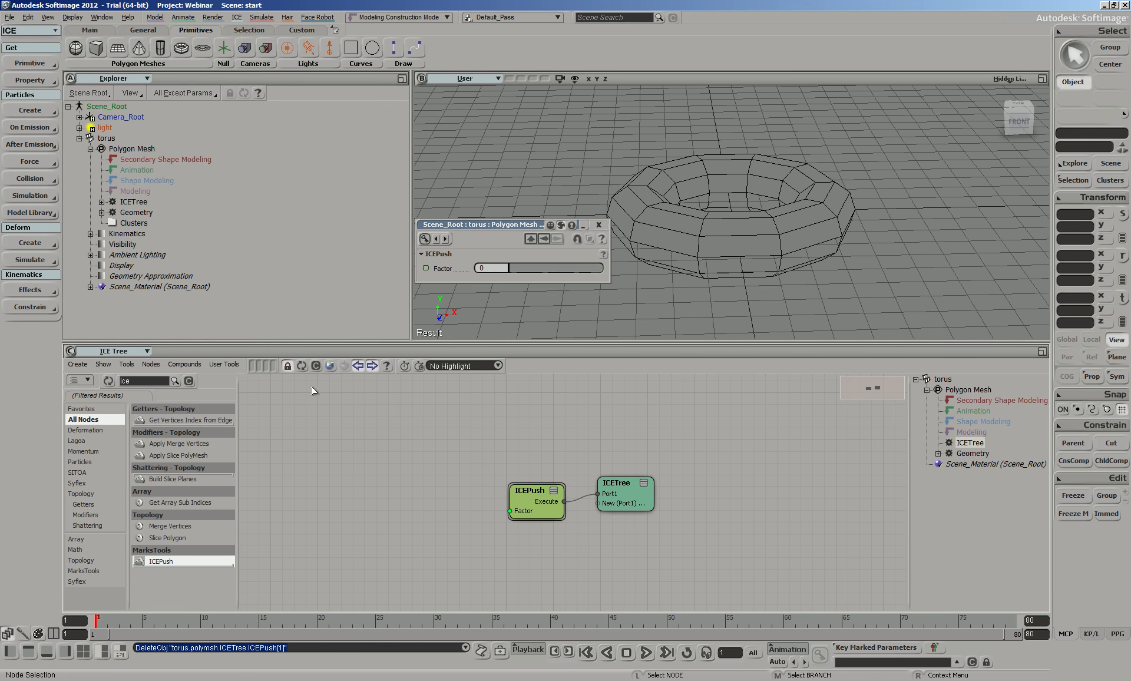
Step: Register ICEPush as a custom ICE operator under Modify>Deform and close the ICE operators settings
click(224, 364)
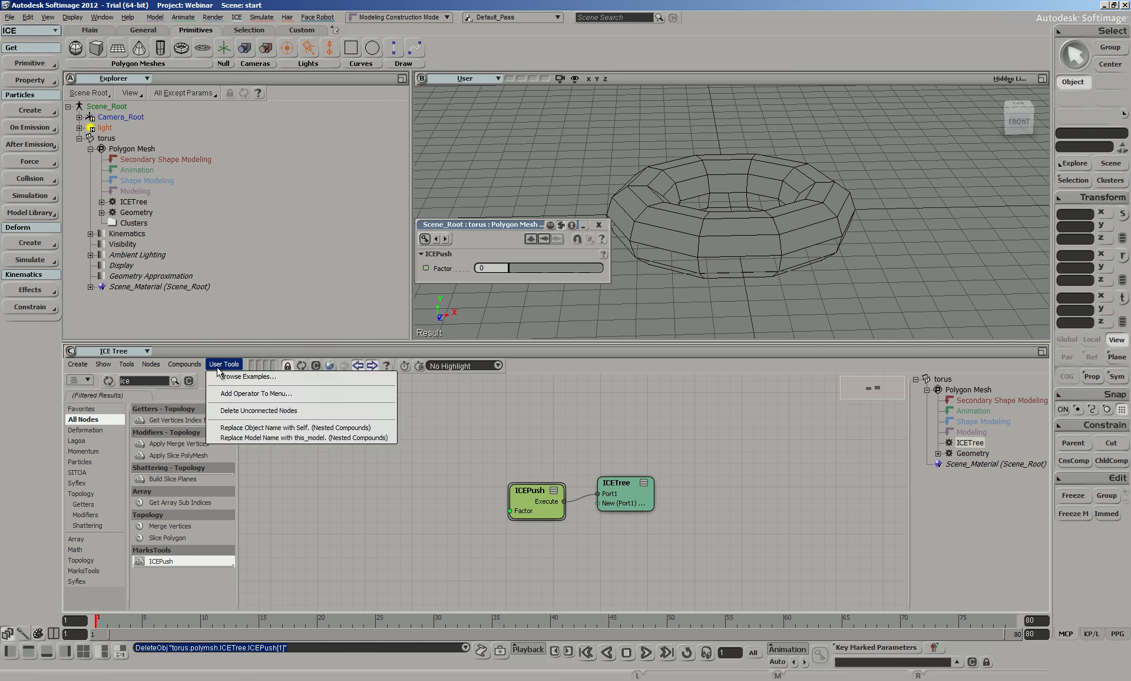
click(260, 399)
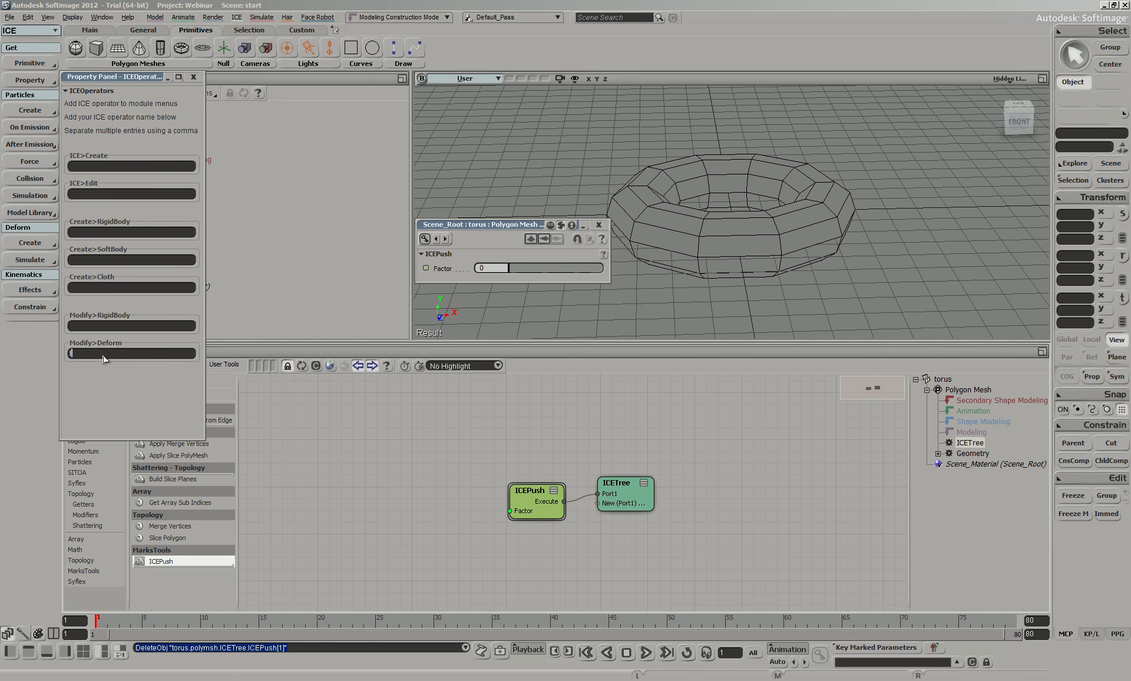
key(Return)
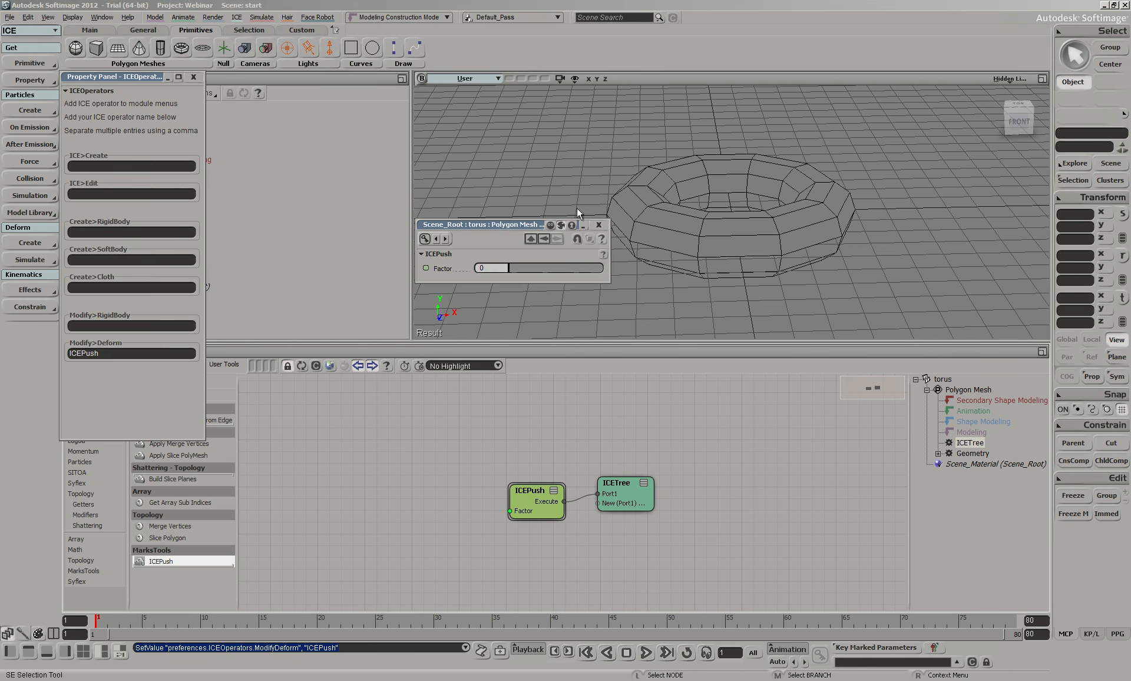
click(193, 79)
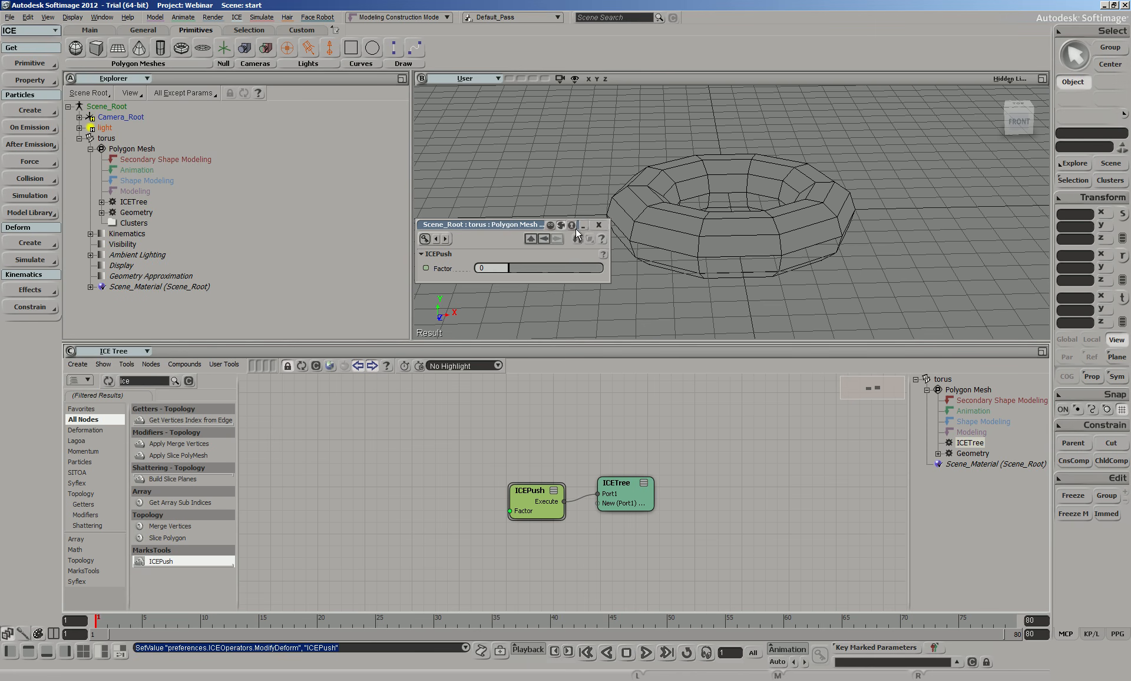
Step: Close the ICEPush properties and replace the existing torus with a new default polygon mesh torus
click(599, 224)
click(790, 252)
key(Delete)
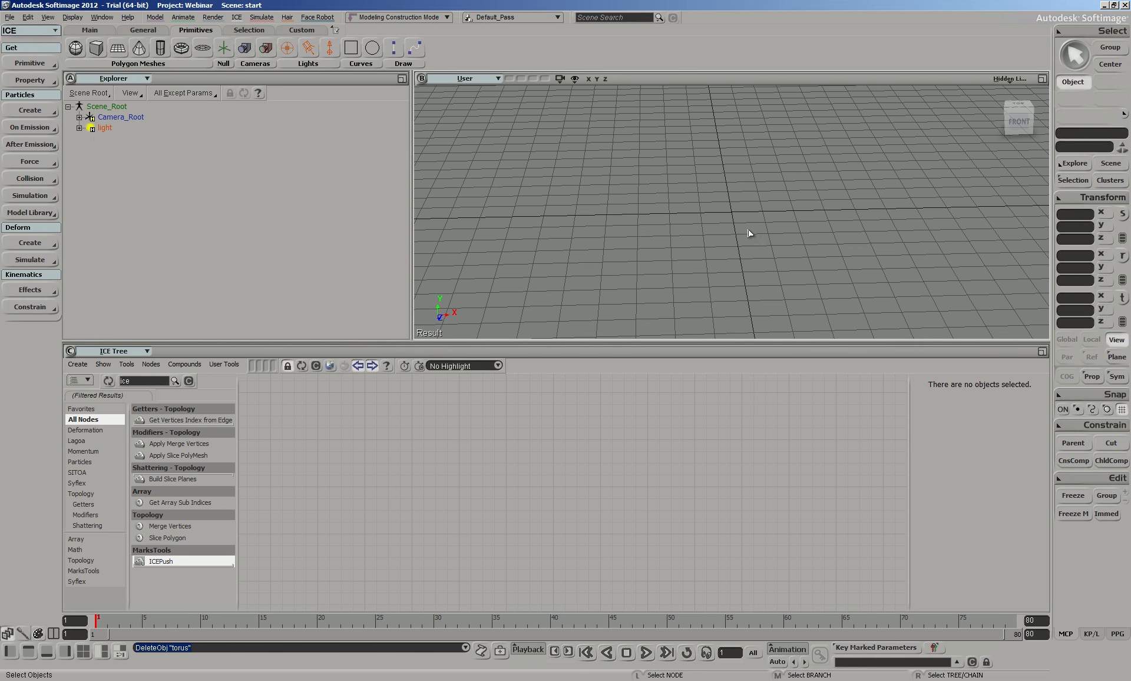
click(180, 48)
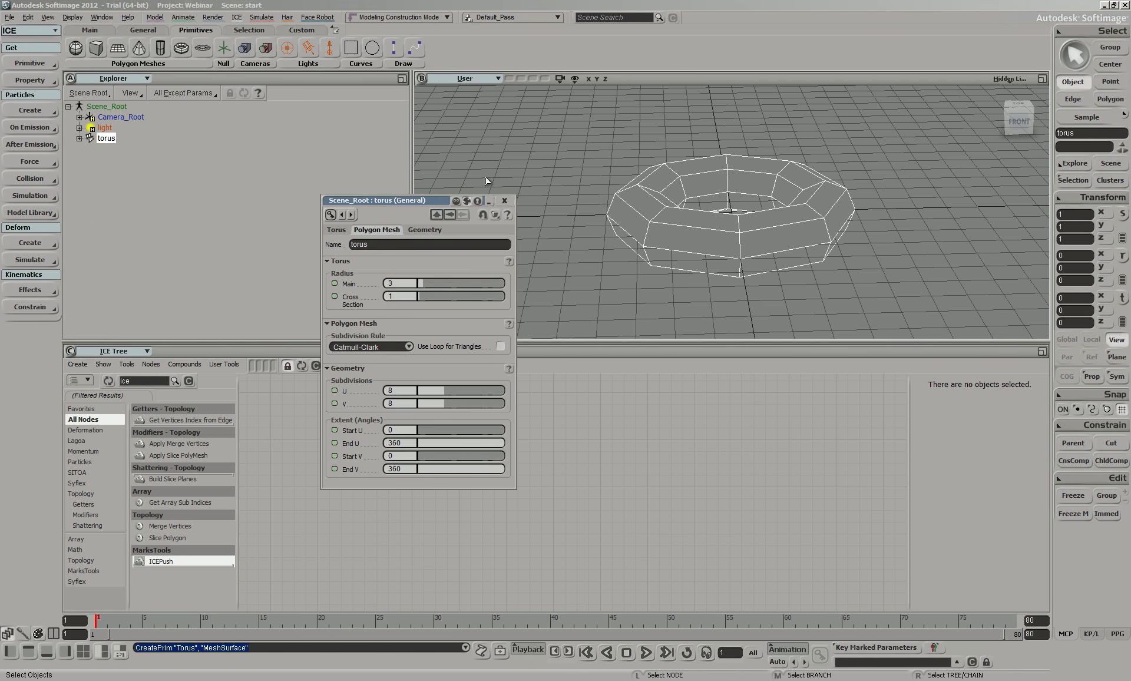
click(504, 201)
Step: Apply the custom ICEPush deformation to the torus, try varying its Factor, and set it to 0
click(155, 18)
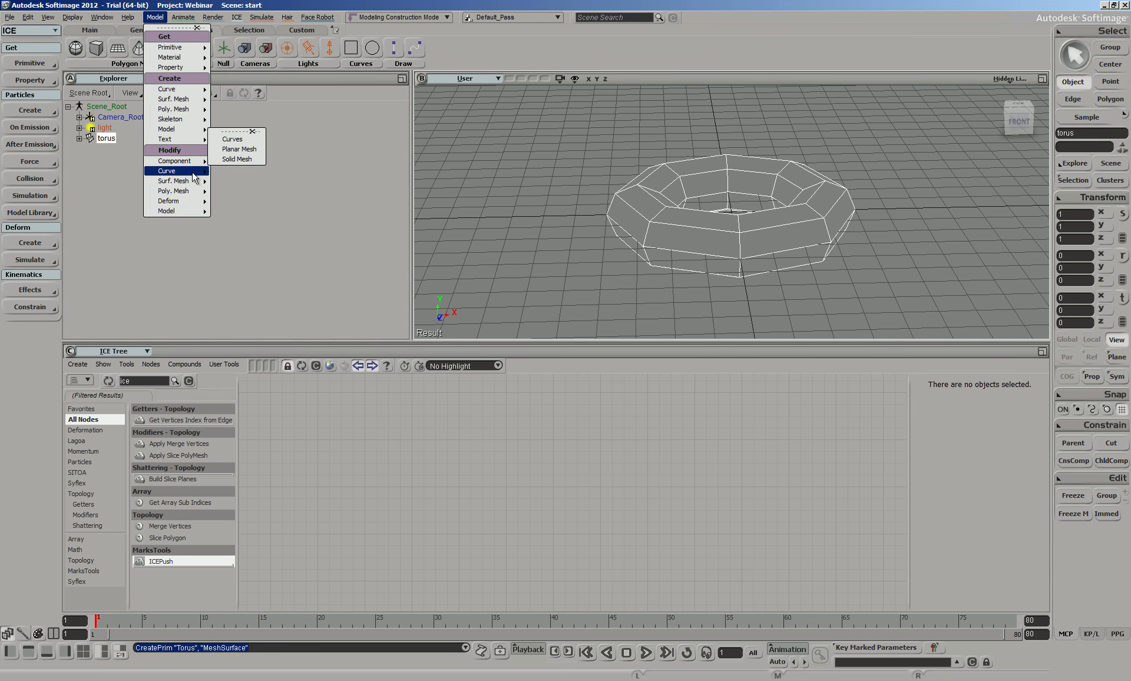
mouse_move(176, 201)
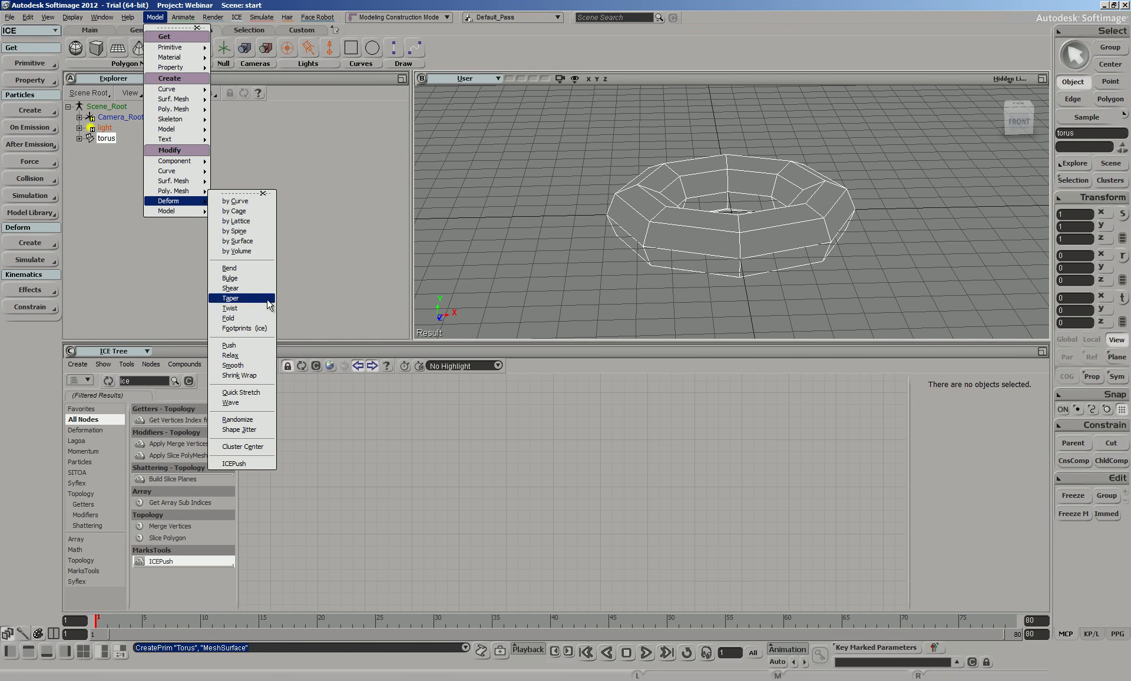
click(260, 464)
drag(480, 268, 511, 266)
click(601, 226)
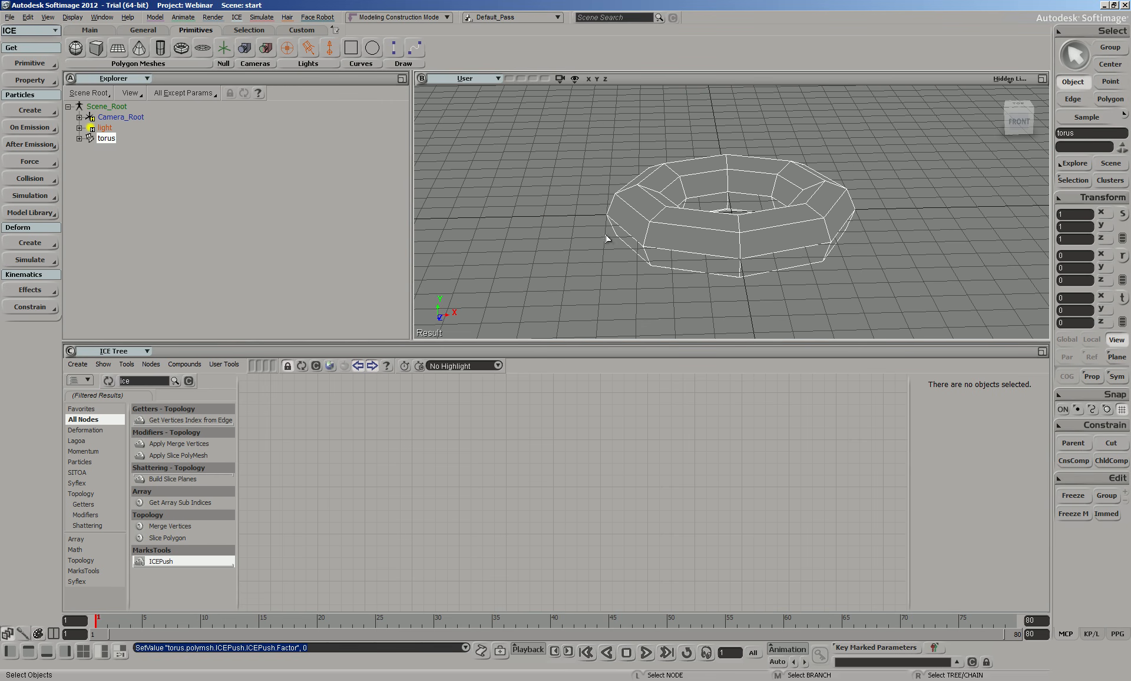
Step: Delete the torus, load the XSI_Man sample character, and close its control properties
key(Delete)
click(155, 16)
mouse_move(166, 53)
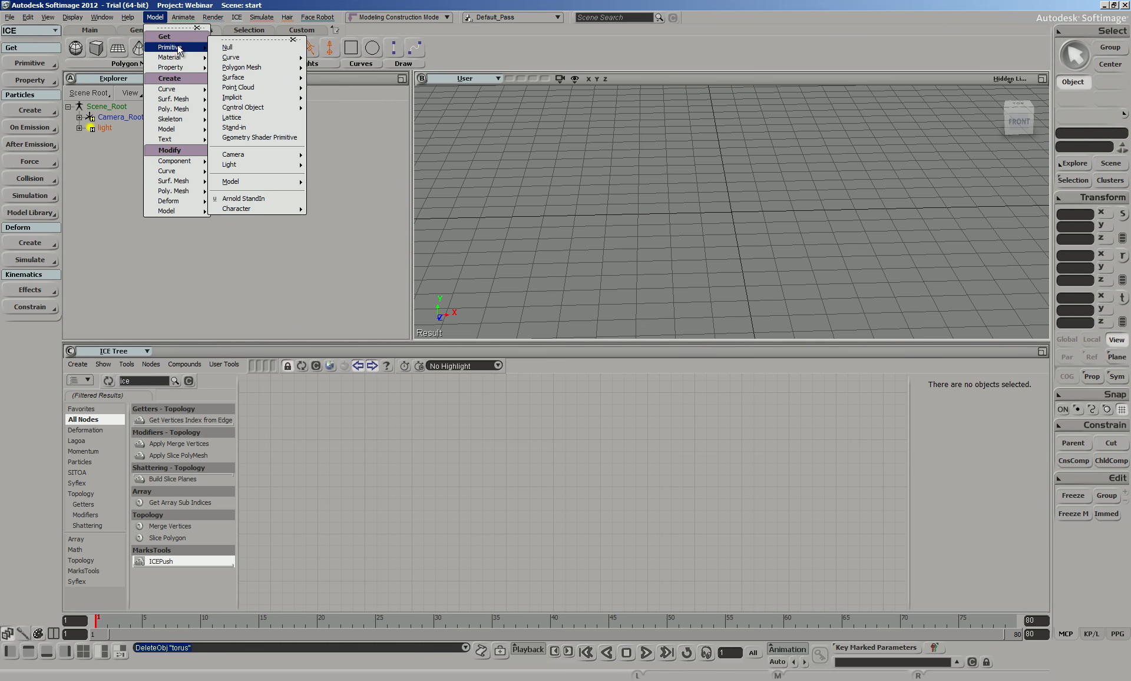
mouse_move(259, 209)
click(333, 246)
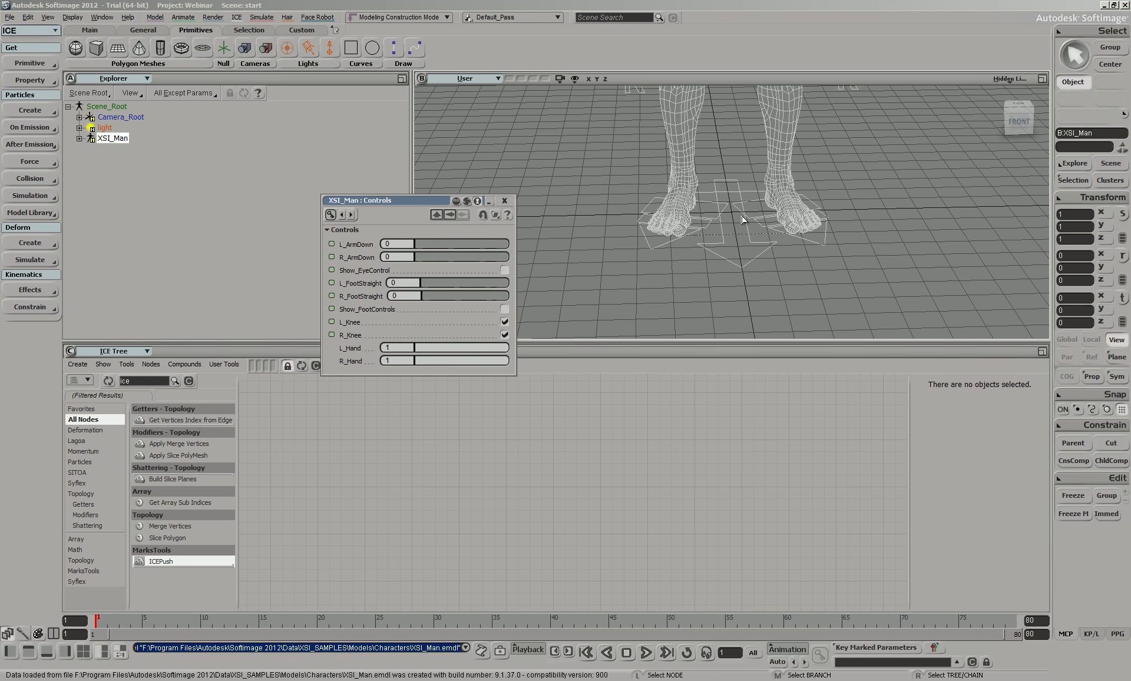
click(505, 200)
Step: Apply the ICEPush deformation to the character's body mesh with a Factor of 0.566
click(155, 17)
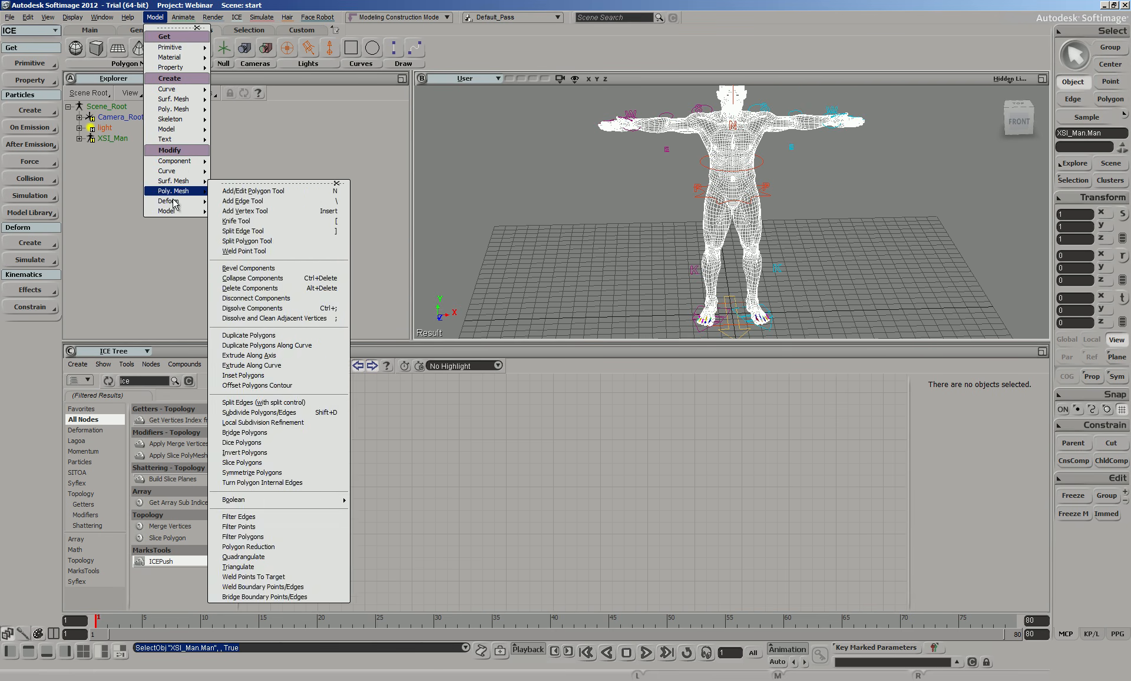
click(239, 465)
drag(511, 269, 547, 263)
click(599, 224)
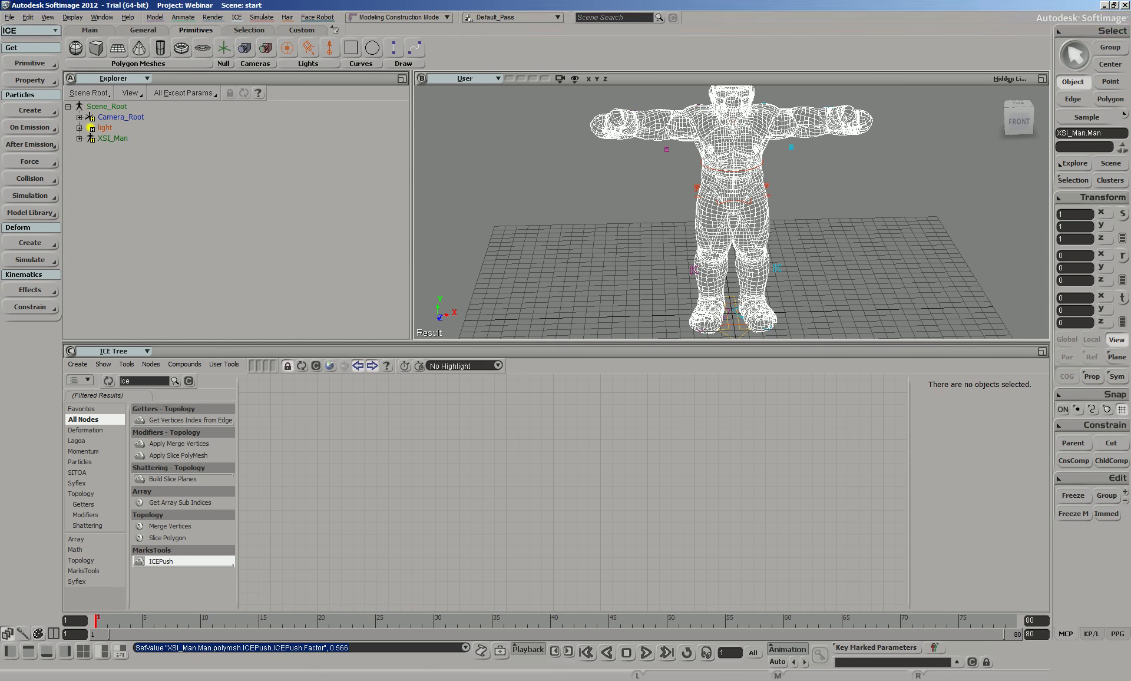
Step: Select the whole XSI_Man model hierarchy and delete it from the scene
click(1111, 163)
middle_click(929, 193)
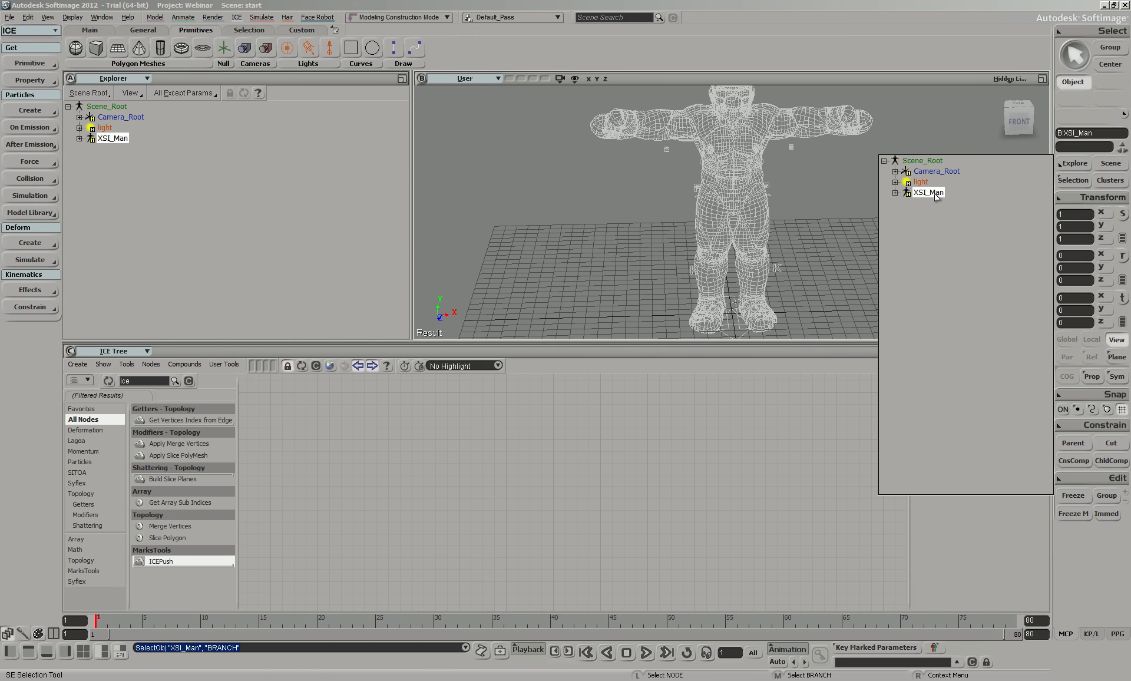
key(Delete)
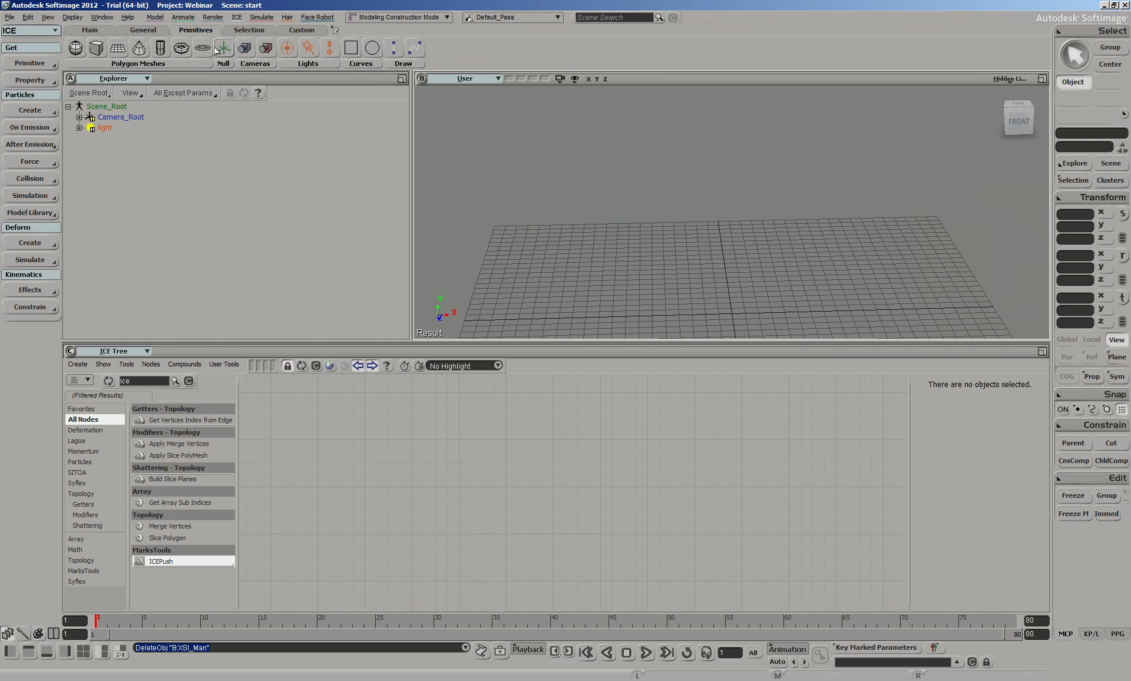
Step: Create a new polygon mesh torus and set its subdivisions to 200
click(179, 50)
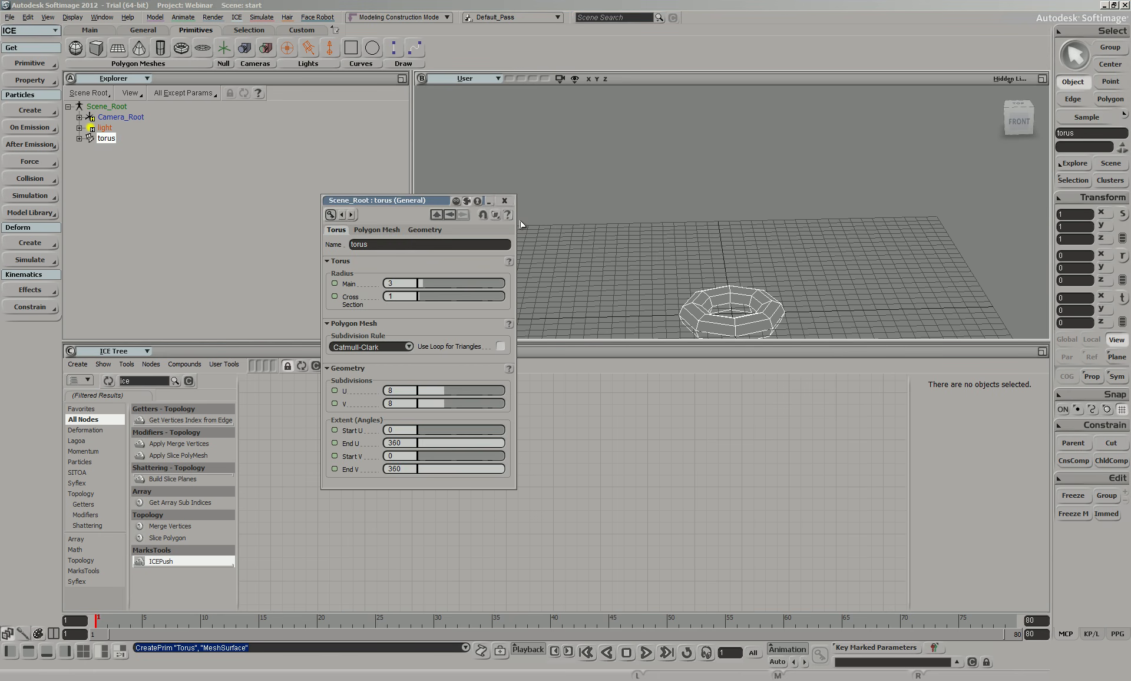
key(f)
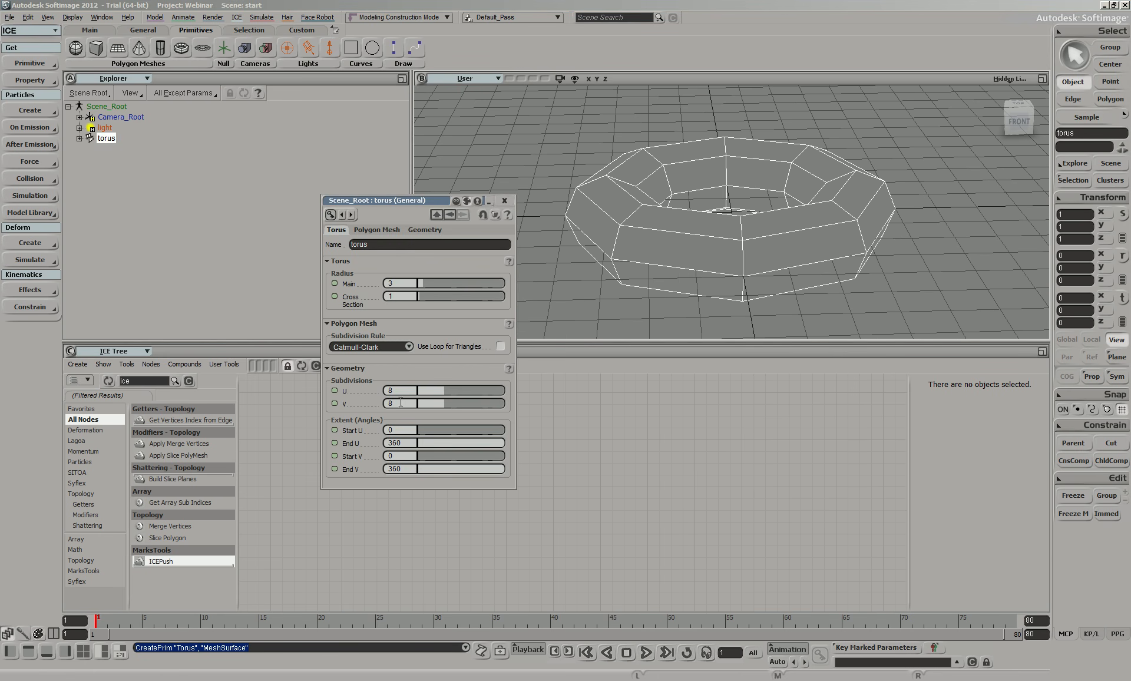
click(397, 387)
text(200)
key(Tab)
key(Tab)
click(504, 201)
click(1014, 188)
scroll(929, 229, down, 5)
scroll(929, 228, up, 2)
Step: Apply the built-in Push deformation to the 200-subdivision torus
click(773, 242)
click(155, 17)
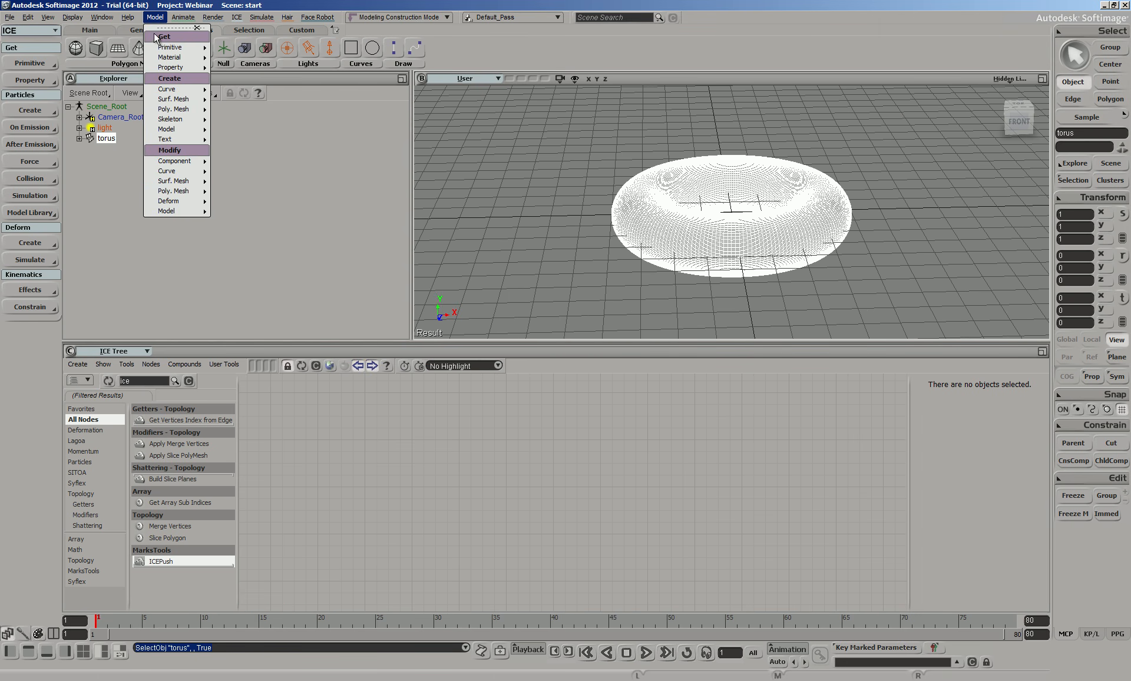
mouse_move(171, 203)
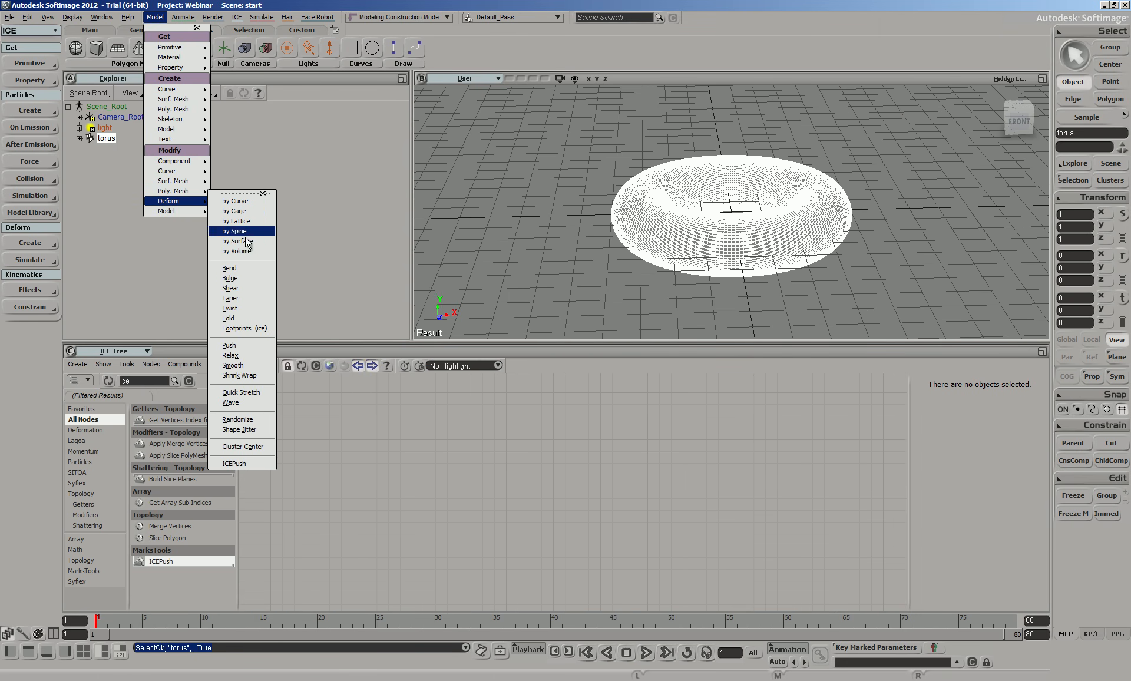
click(243, 347)
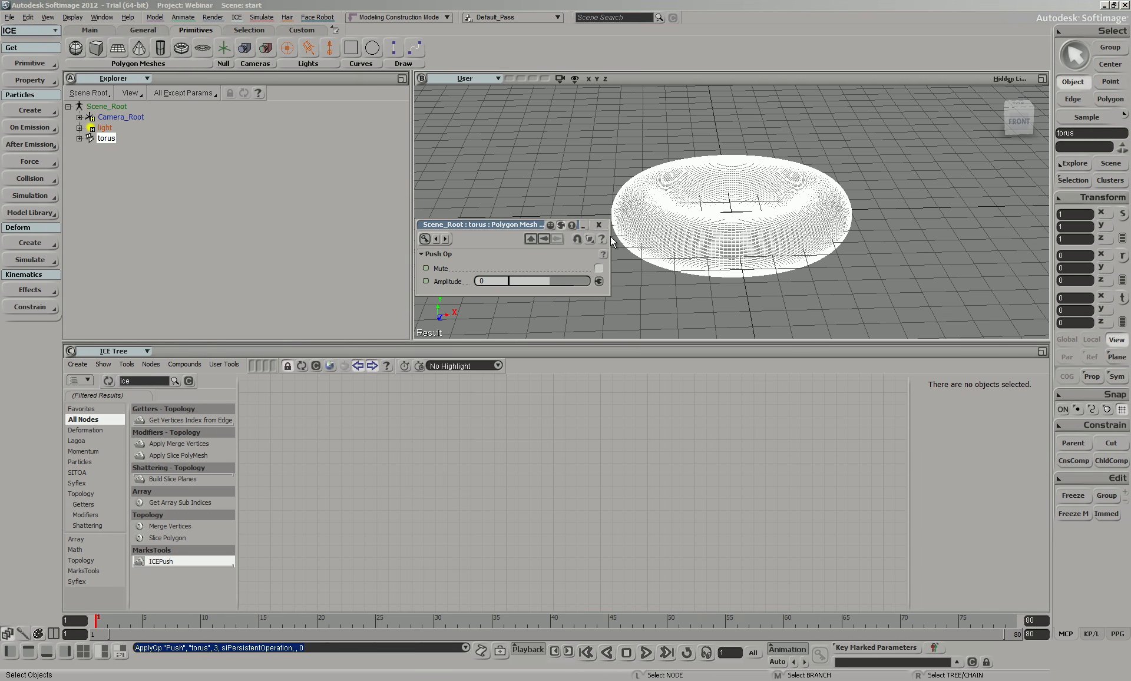
Step: Keyframe the Push Amplitude at 0 on frame 1 and at 2 on frame 80
click(425, 281)
click(1015, 622)
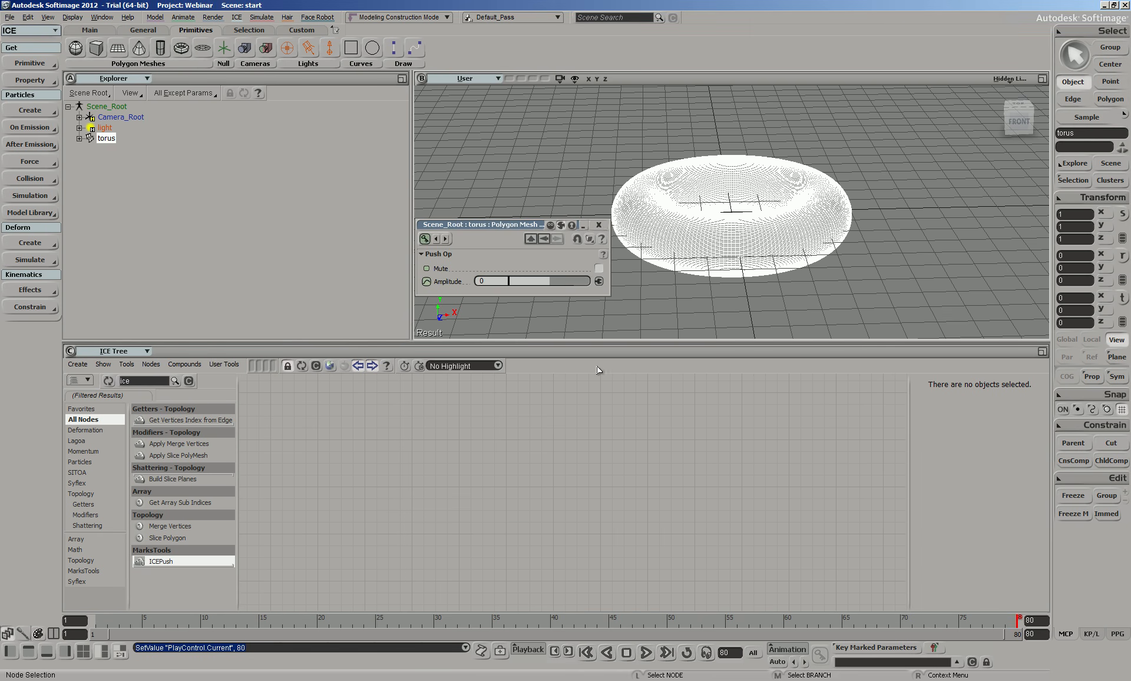
key(2)
click(491, 282)
text(2)
key(Return)
click(426, 281)
key(1)
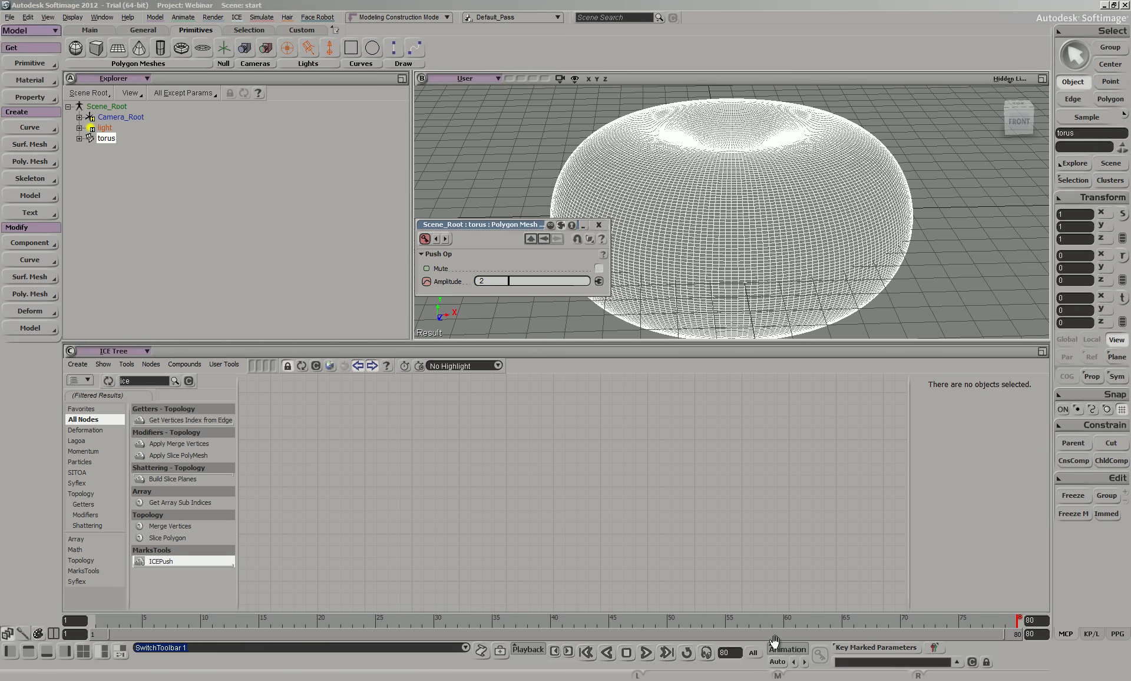
Step: Play back the Push animation with the torus deselected to check its frame rate, and stop playback
click(646, 652)
click(911, 185)
click(598, 225)
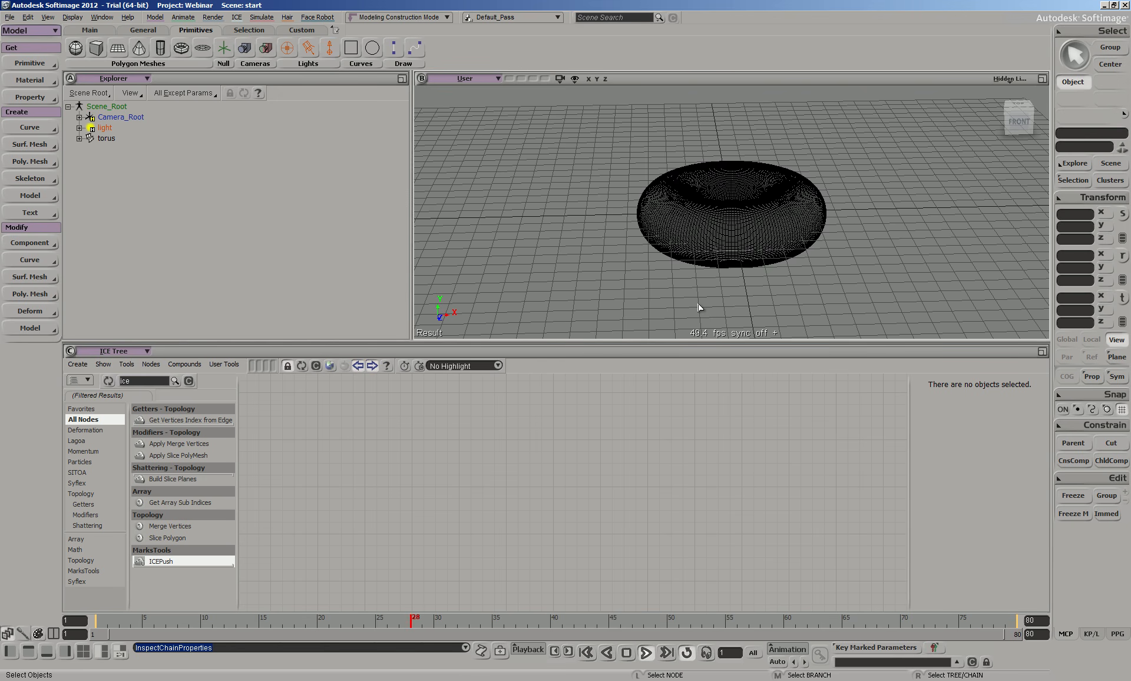
click(702, 252)
click(646, 654)
Step: Delete the Push operator from the torus's polygon mesh operator stack
click(79, 138)
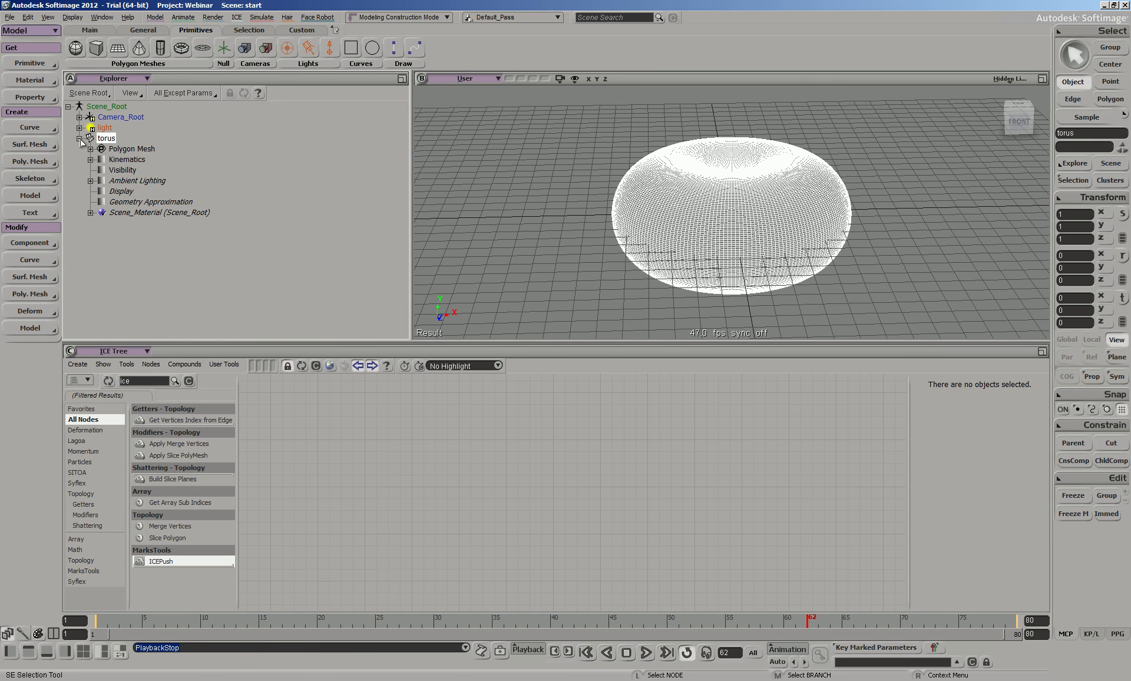
click(126, 203)
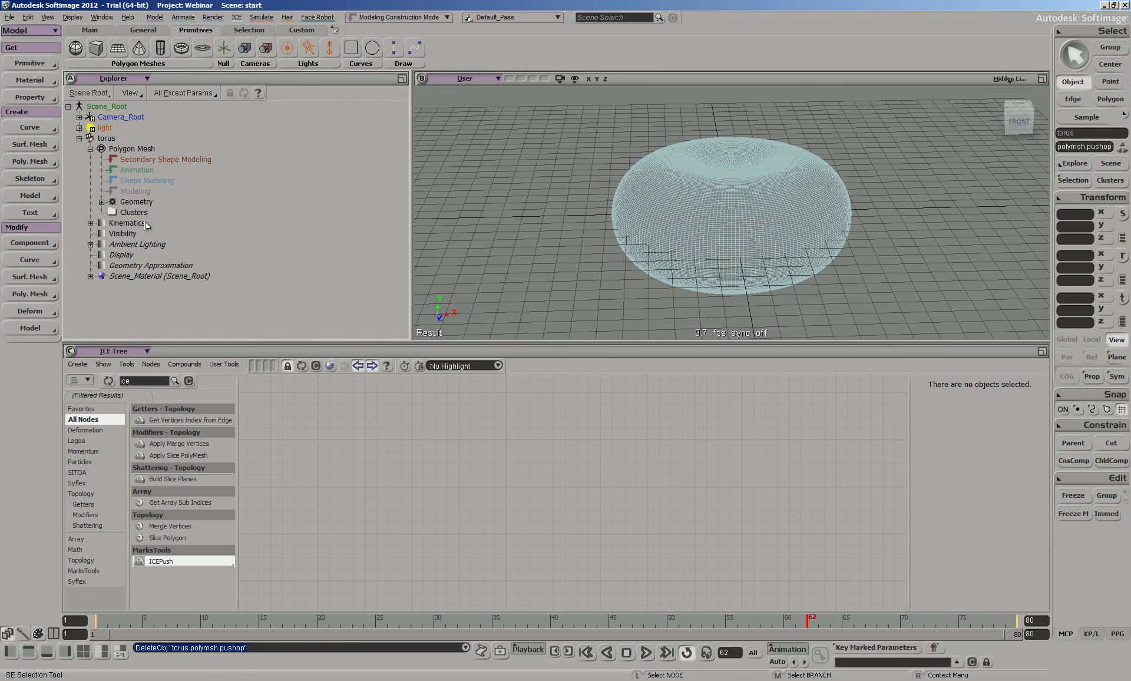
key(Delete)
Step: Apply the custom ICEPush deformation to the torus
click(761, 228)
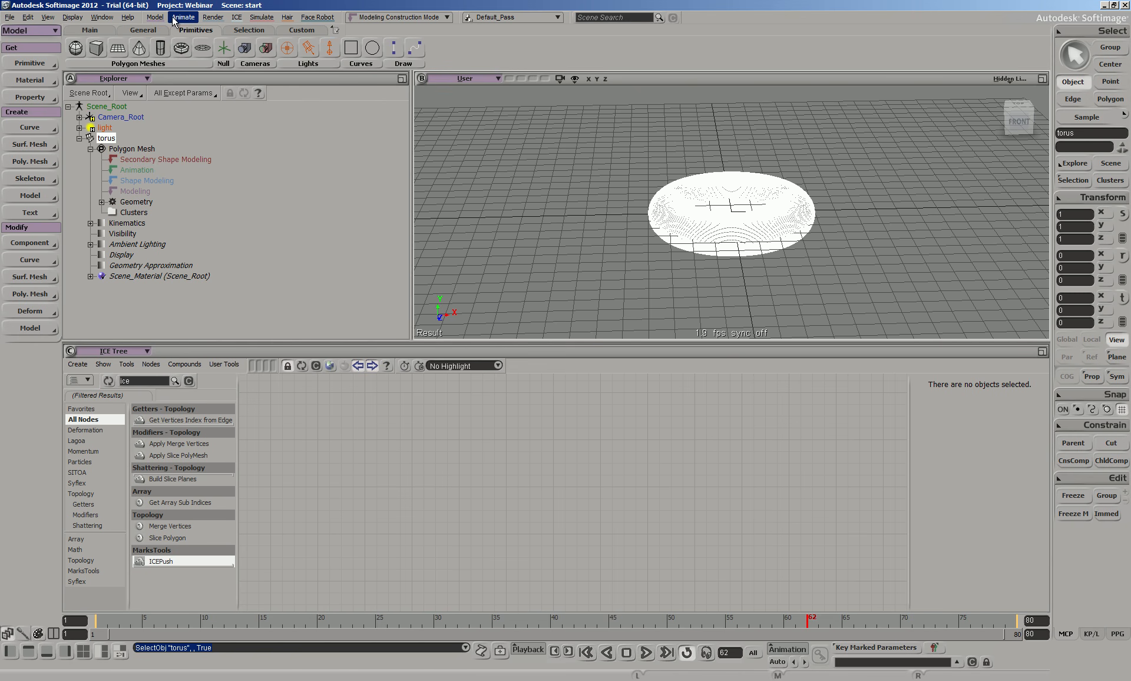
click(155, 17)
mouse_move(177, 201)
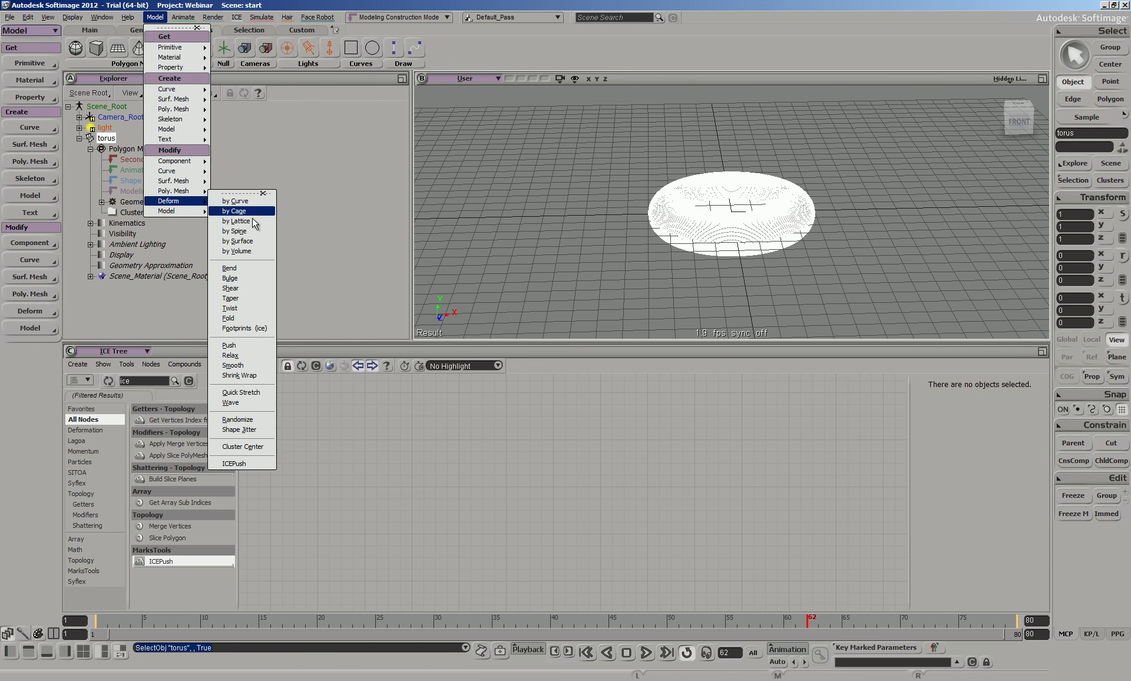
click(236, 463)
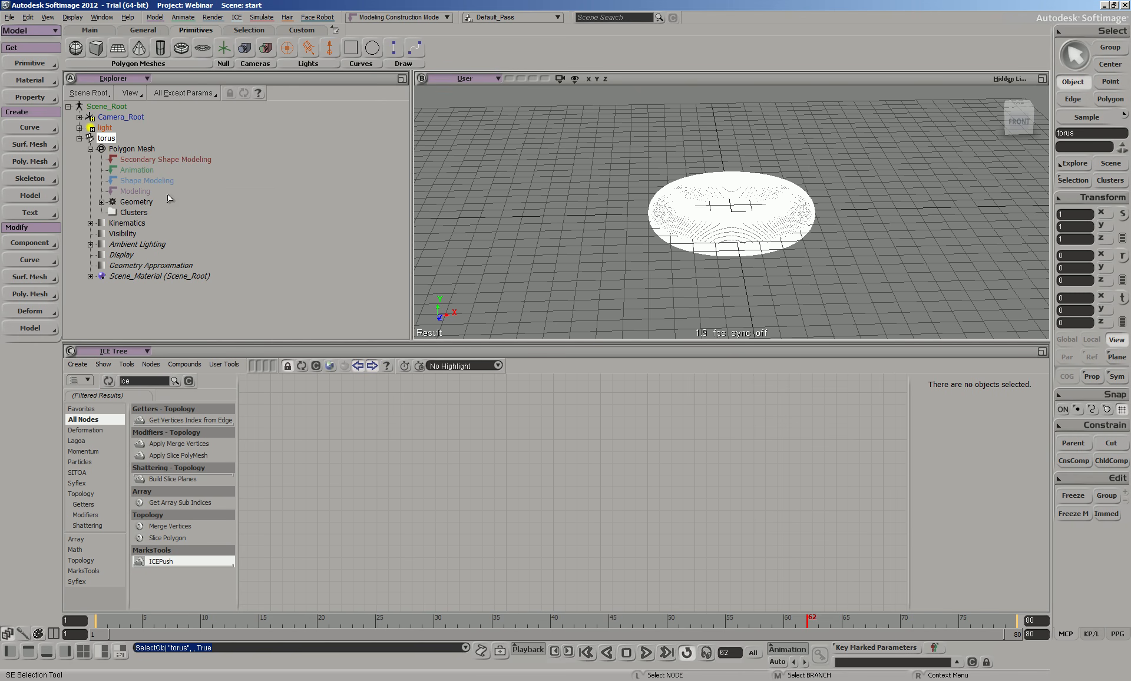
click(155, 17)
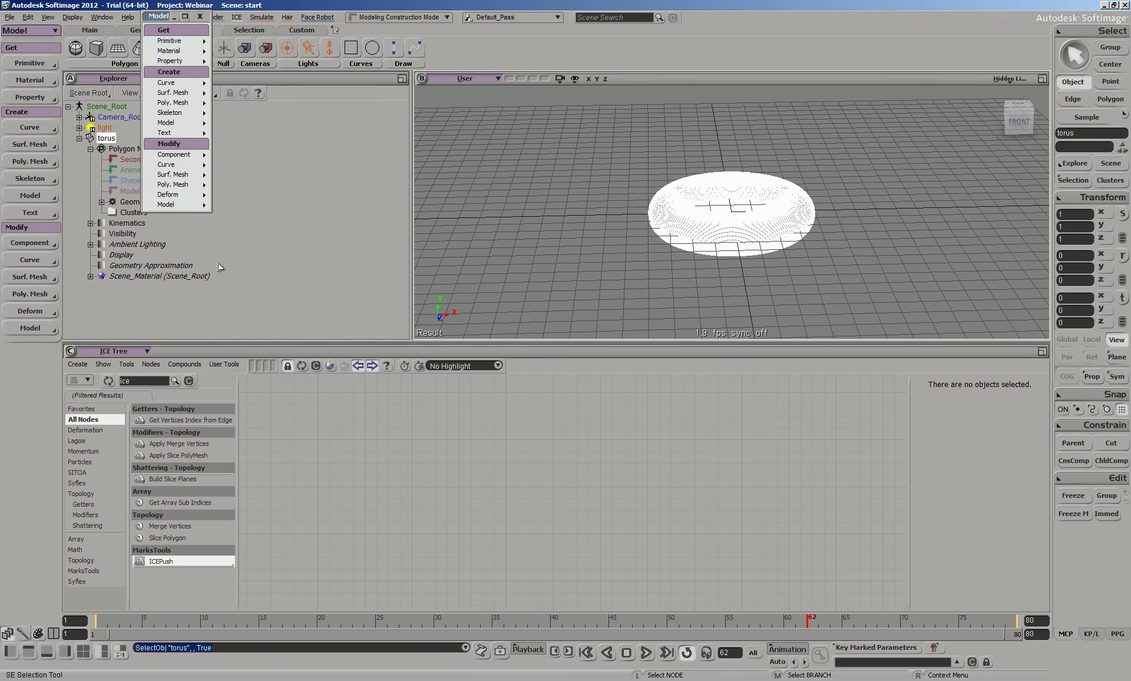
mouse_move(183, 200)
click(233, 457)
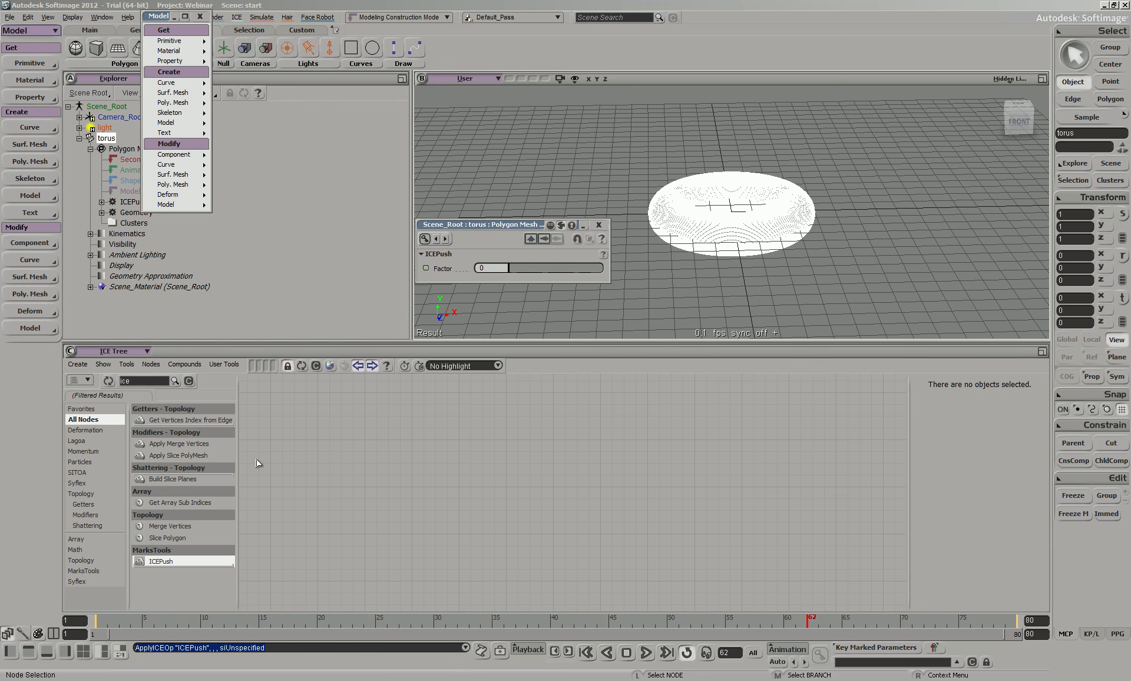
Step: Keyframe the ICEPush Factor at 0 on frame 1 and at 2 on frame 80
drag(524, 266, 478, 268)
click(98, 620)
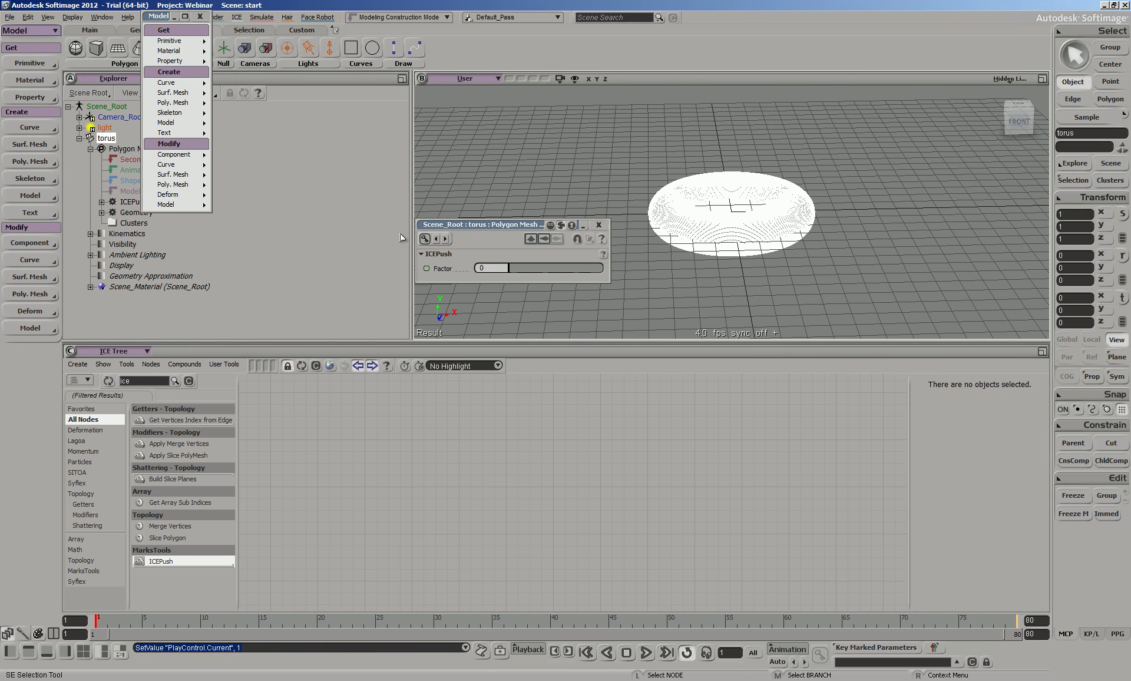
click(426, 269)
click(1017, 620)
click(482, 268)
text(2)
key(Return)
click(426, 269)
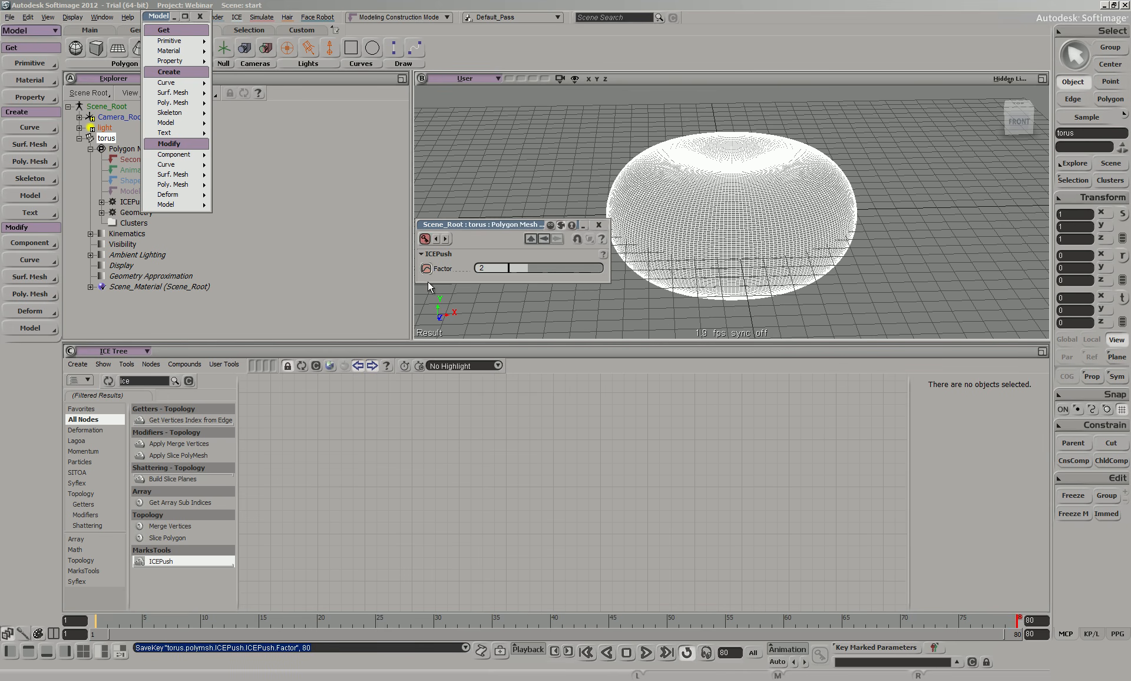
Step: Deselect the torus, clear the open floating windows, and play back the ICEPush animation to check its frame rate
key(ctrl+shift+a)
click(599, 224)
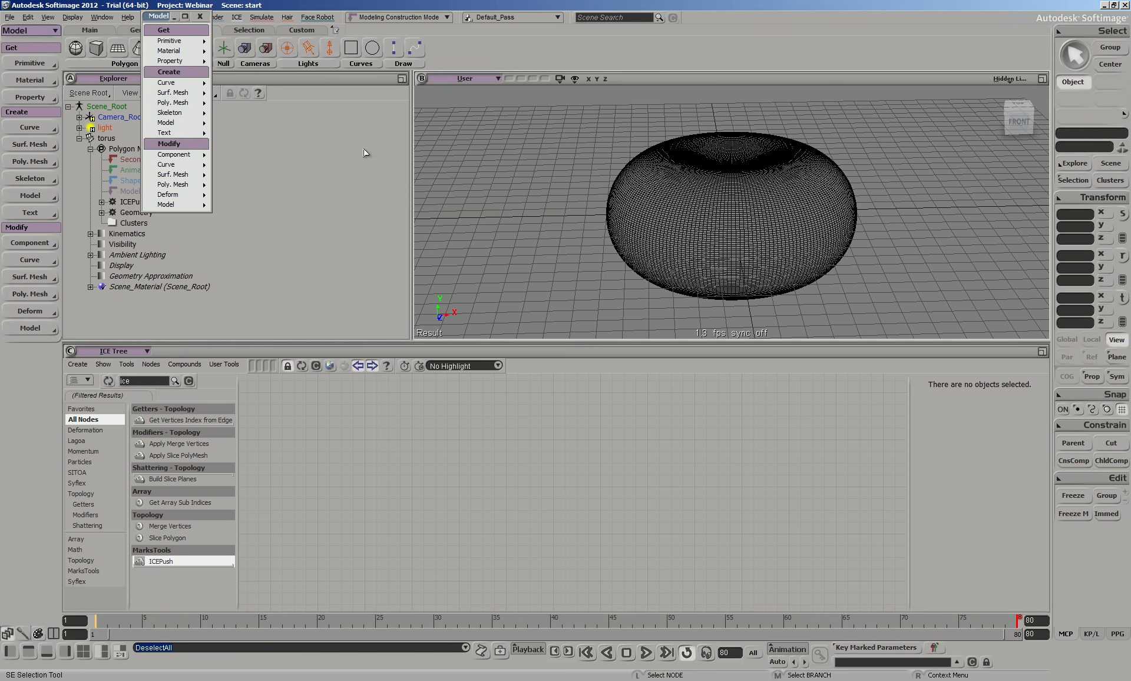
click(200, 16)
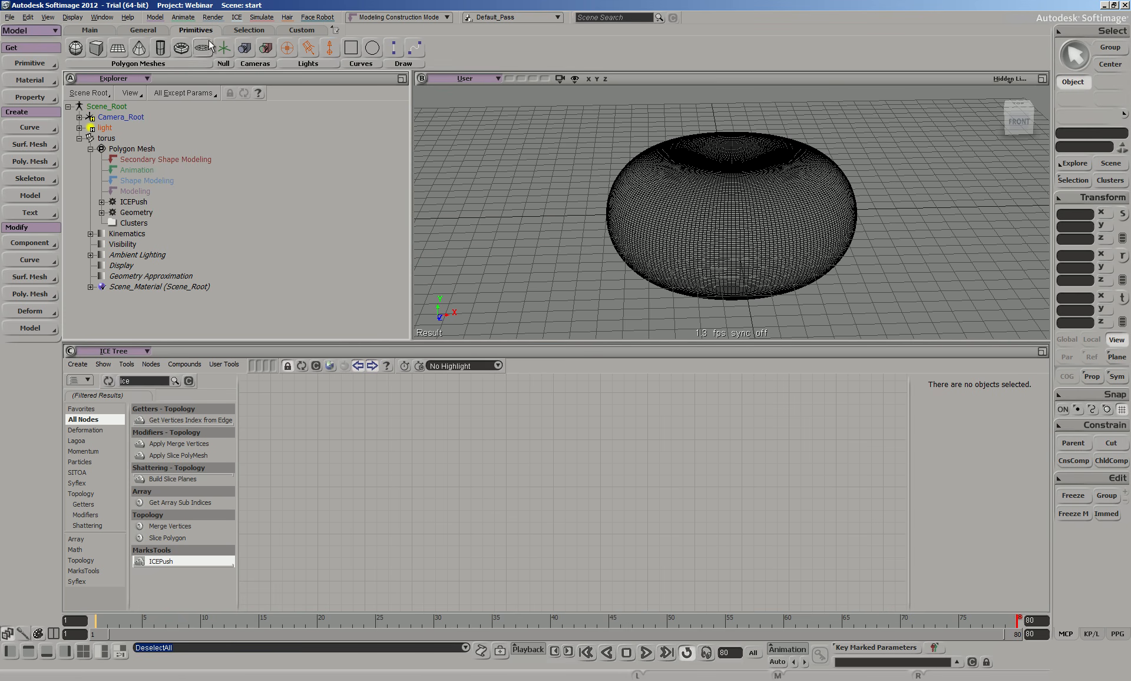
click(646, 652)
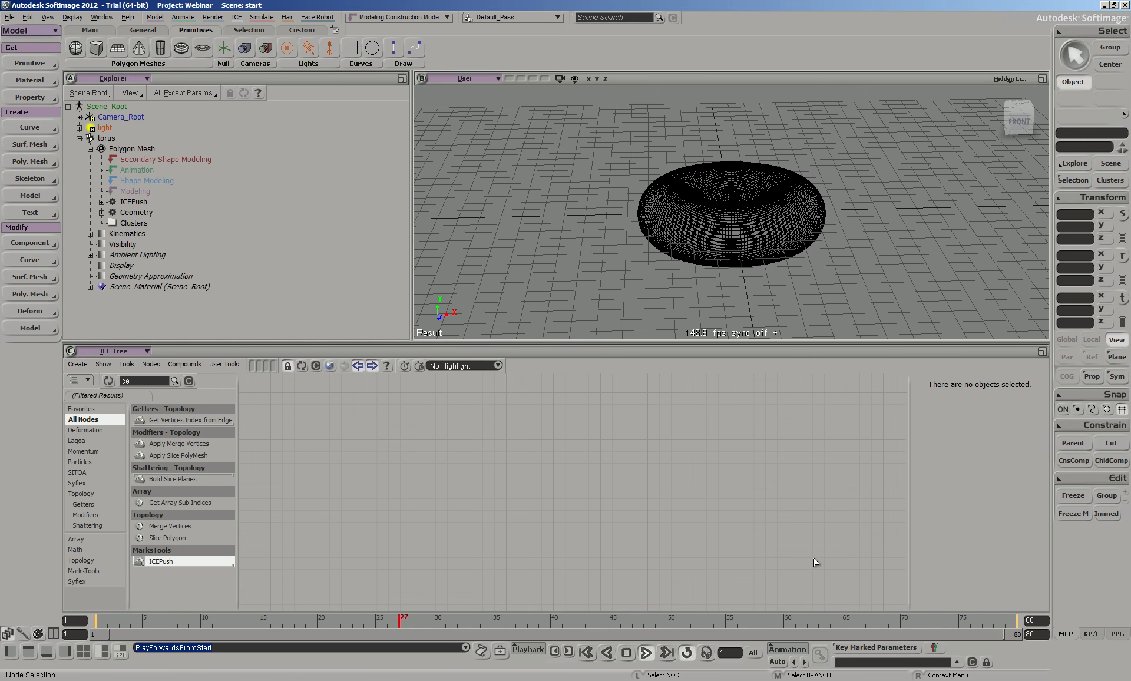
key(Escape)
Step: Open the torus's ICEPush compound and compare it with the pushop.cpp and pushop.spdl source files in Notepad++
click(730, 253)
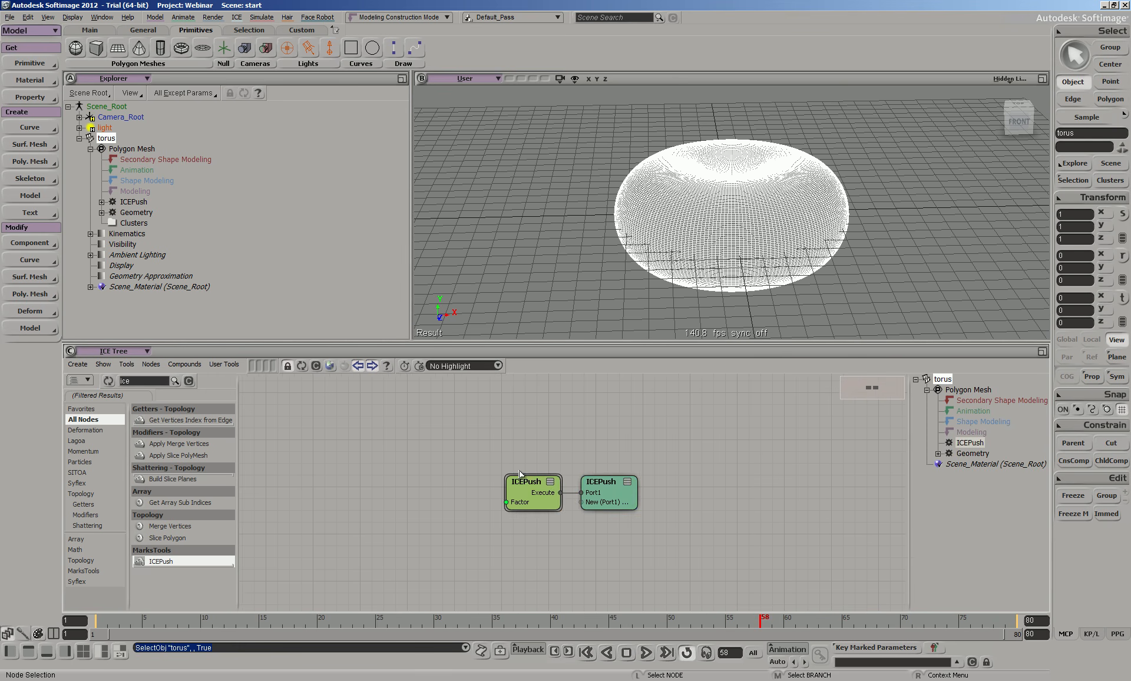
click(533, 476)
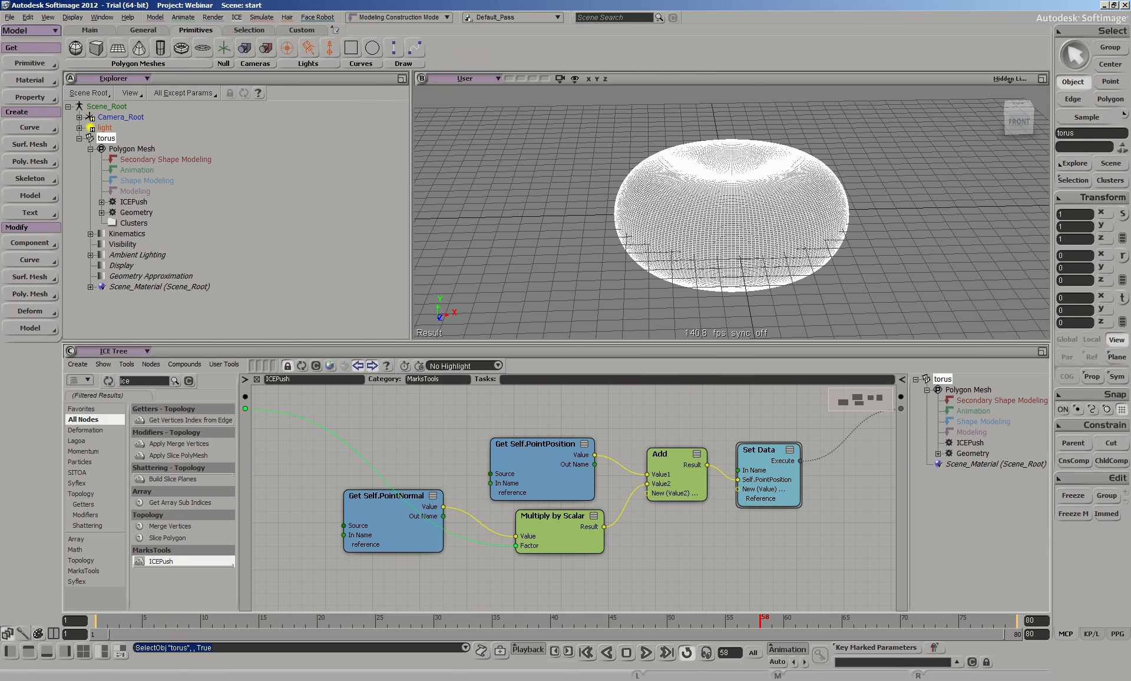
key(alt+Tab)
click(87, 94)
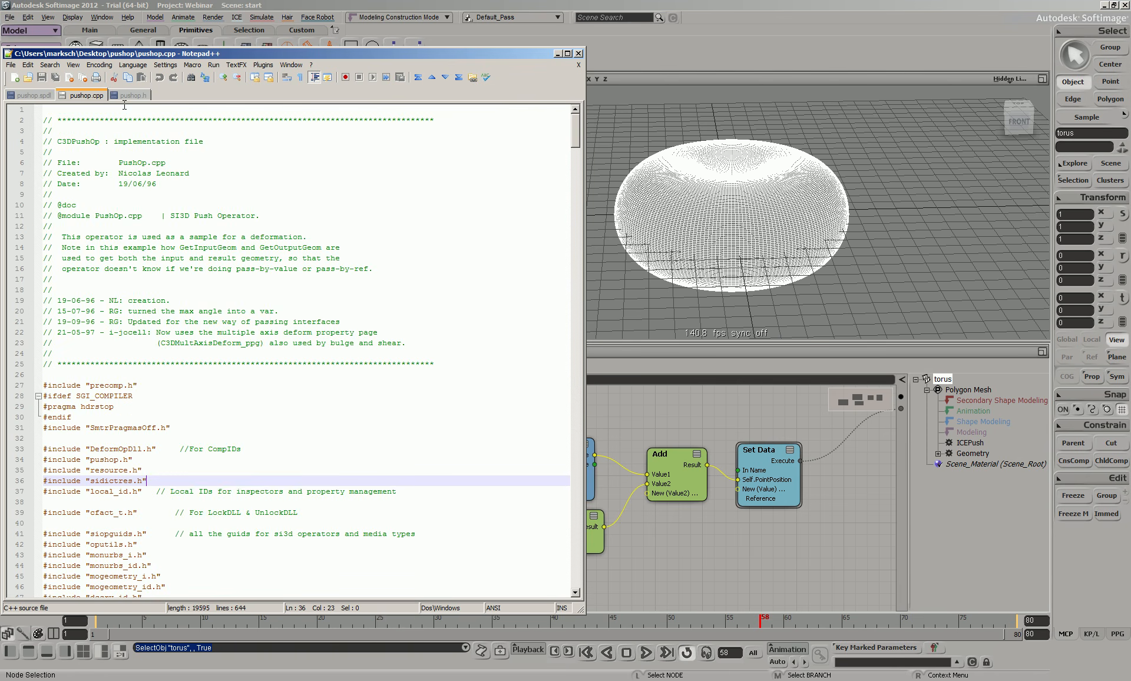
drag(579, 128, 642, 115)
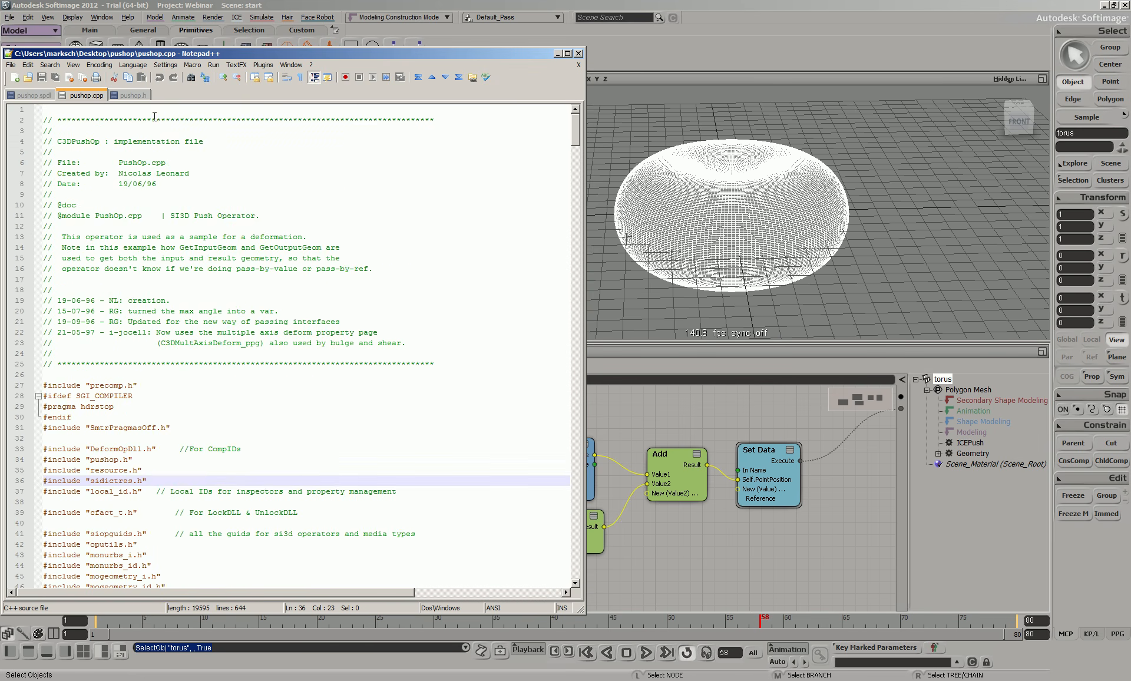
click(47, 96)
drag(574, 133, 587, 331)
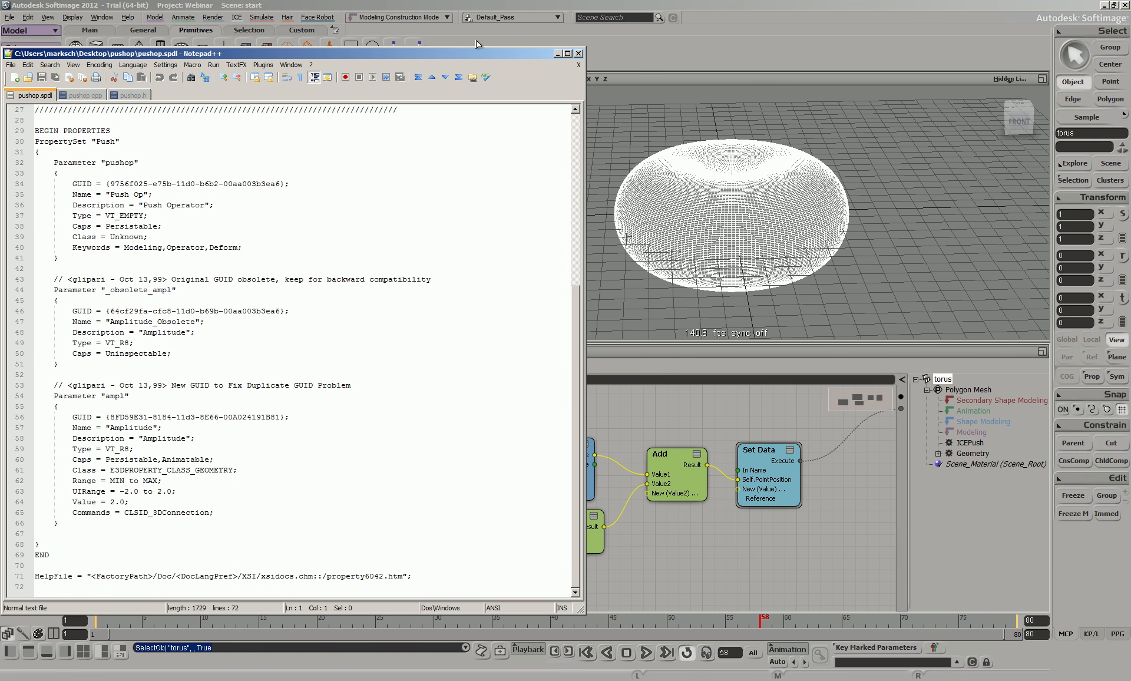
click(579, 53)
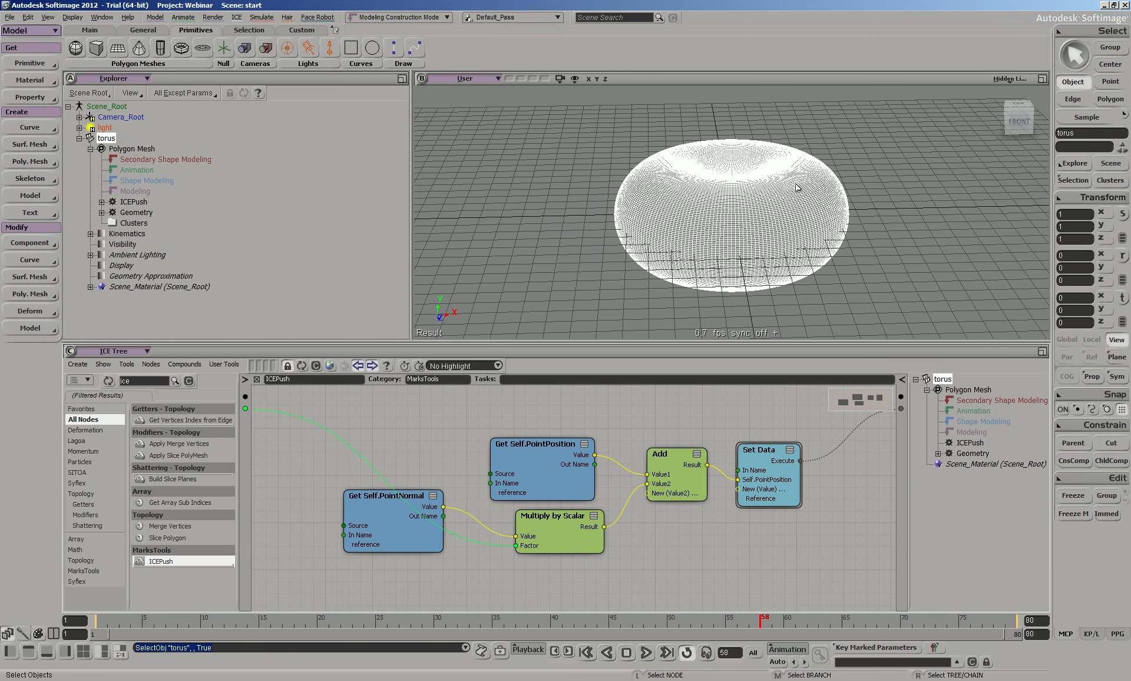
Step: Move to frame 40, delete the torus, and clear the ICE node search filter
drag(764, 623, 551, 638)
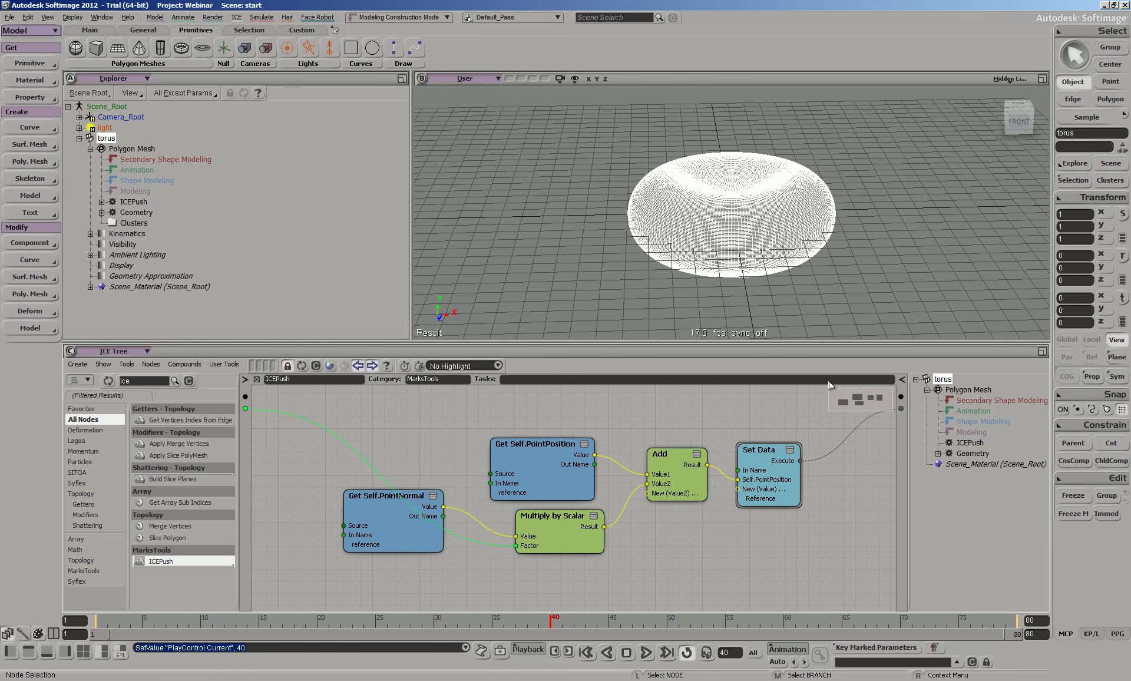
key(Delete)
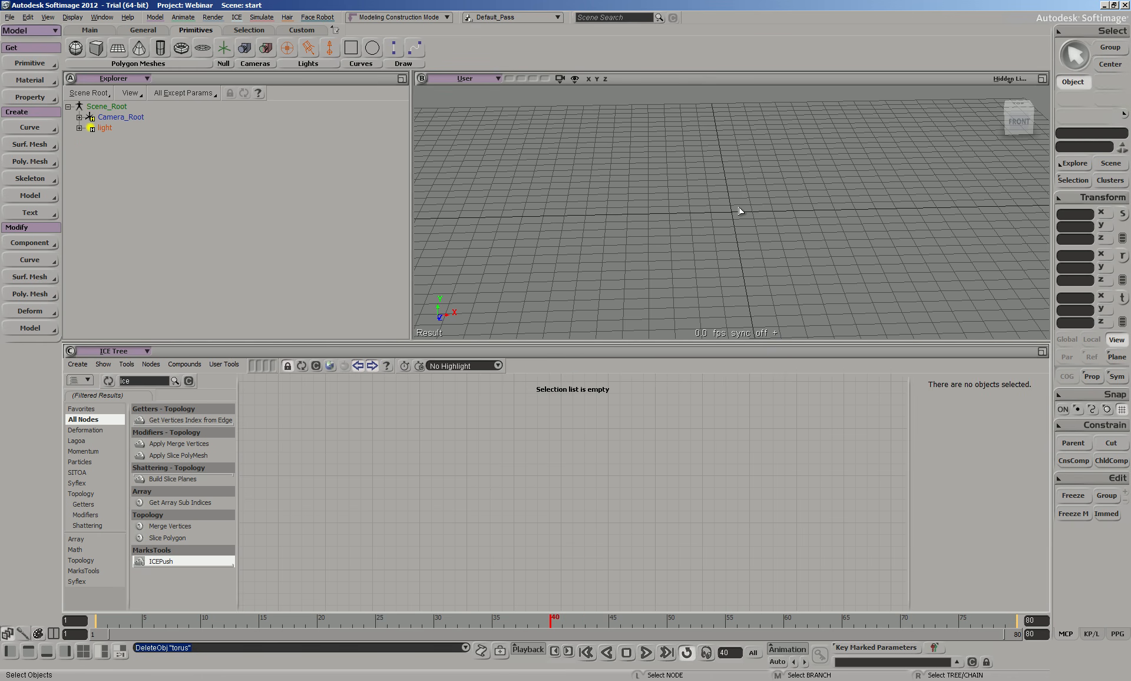
double_click(154, 383)
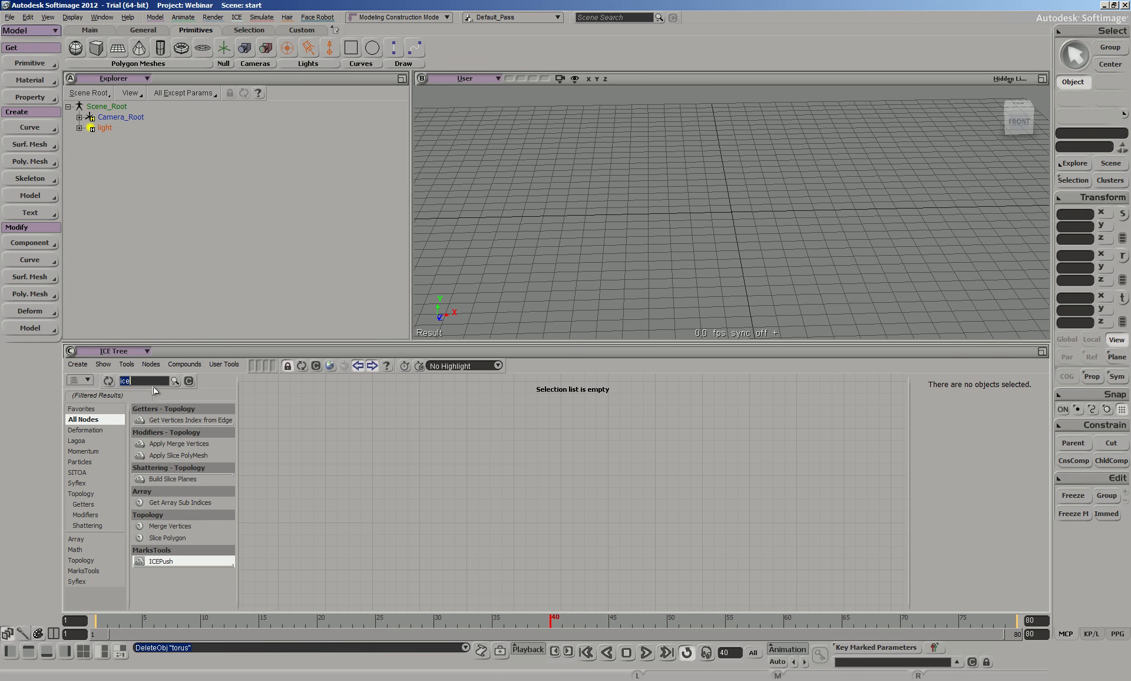
key(BackSpace)
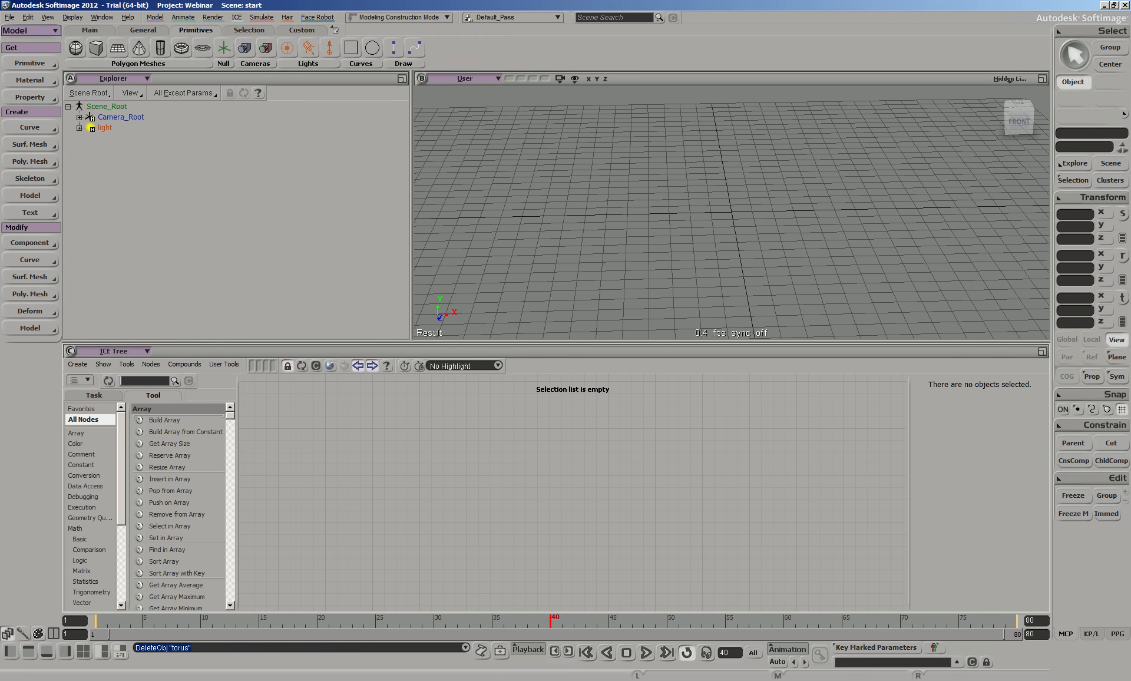
Step: Switch to Maya and create a polygon torus at the centre of the grid
click(228, 680)
click(216, 670)
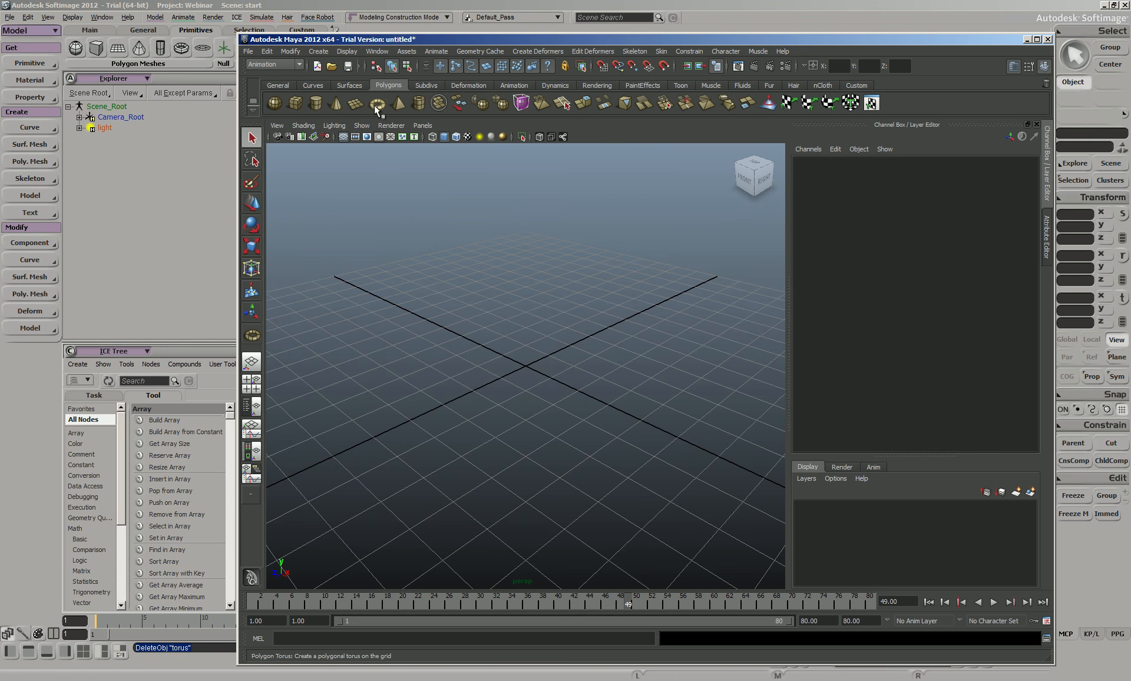
drag(530, 361, 574, 420)
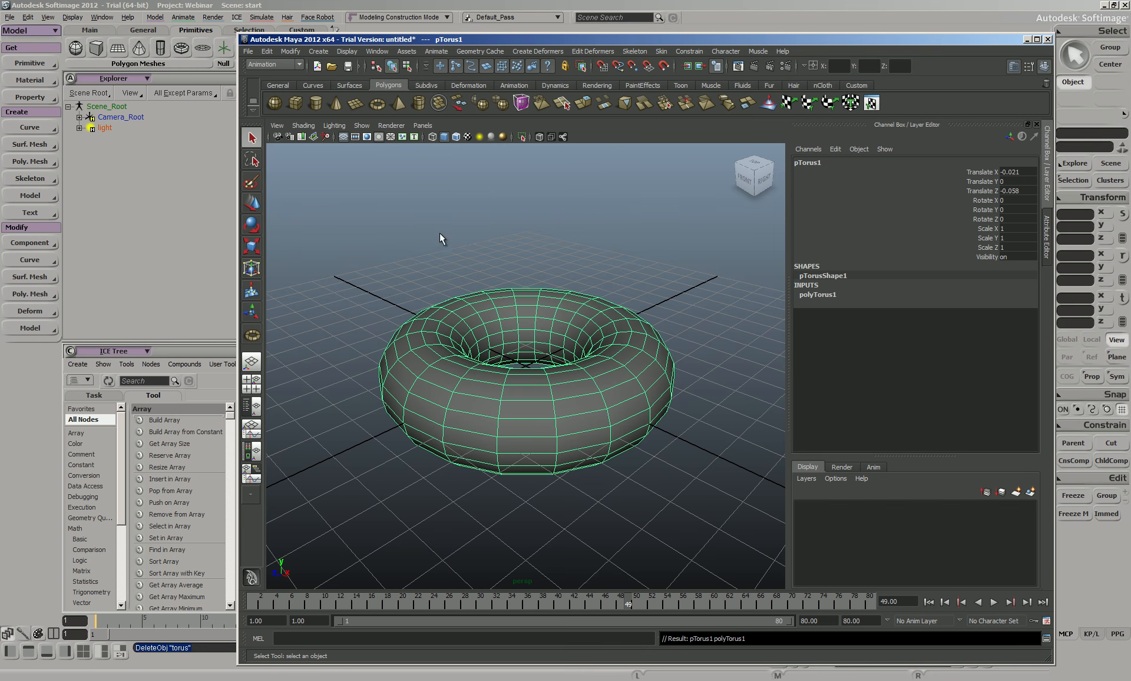
Step: Send the torus from Maya to Softimage, updating the current scene
click(248, 51)
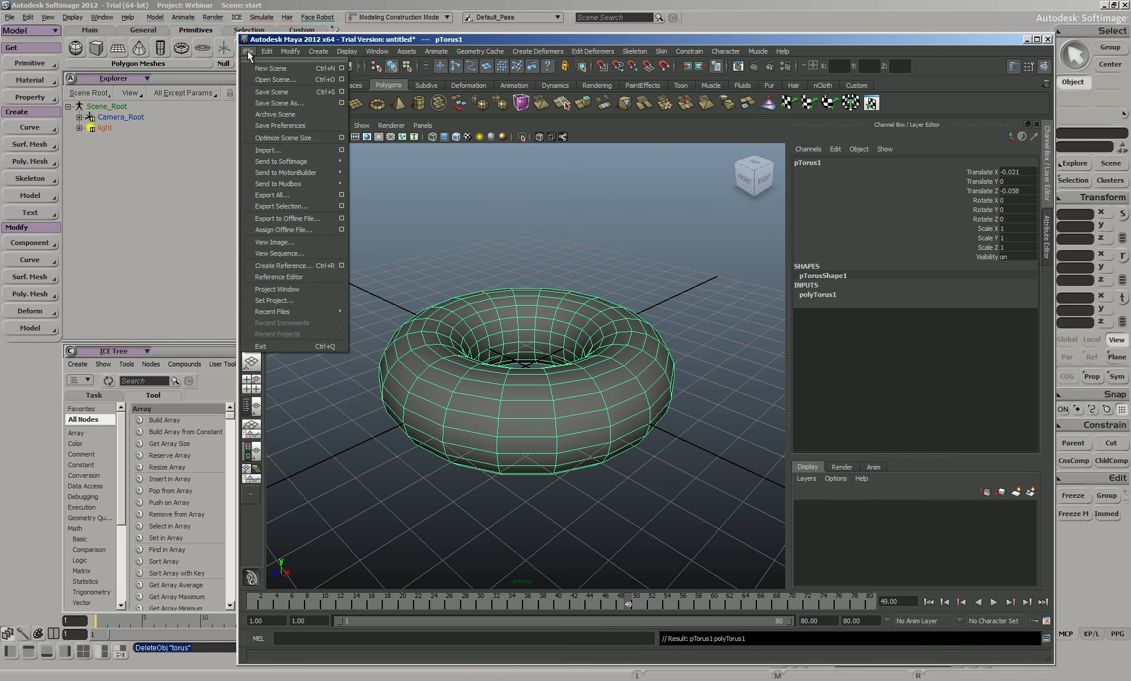
mouse_move(287, 167)
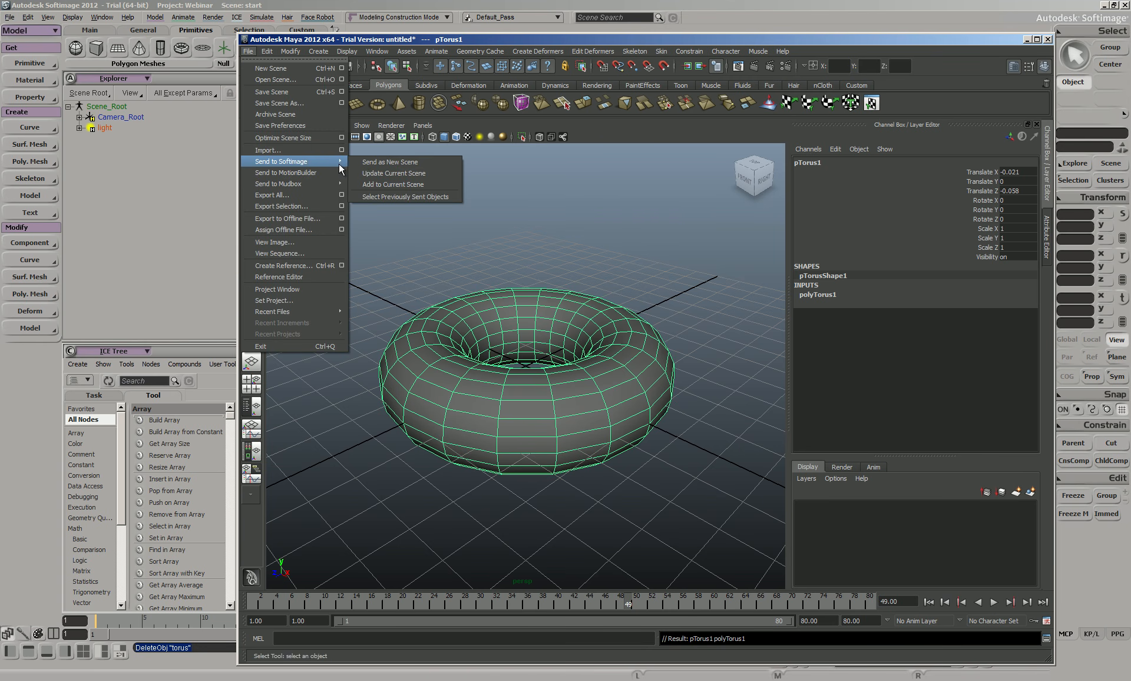
click(406, 173)
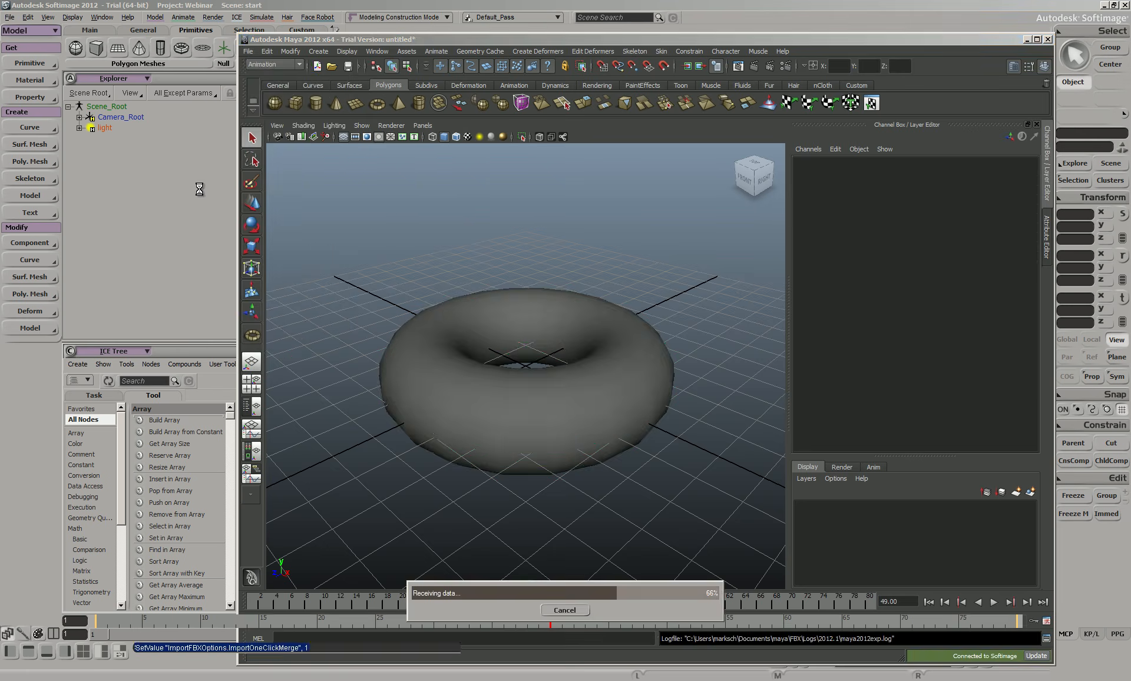
Step: Switch back to Softimage, apply the ICEPush deformer to pTorus1, and leave its Factor at 0
click(760, 175)
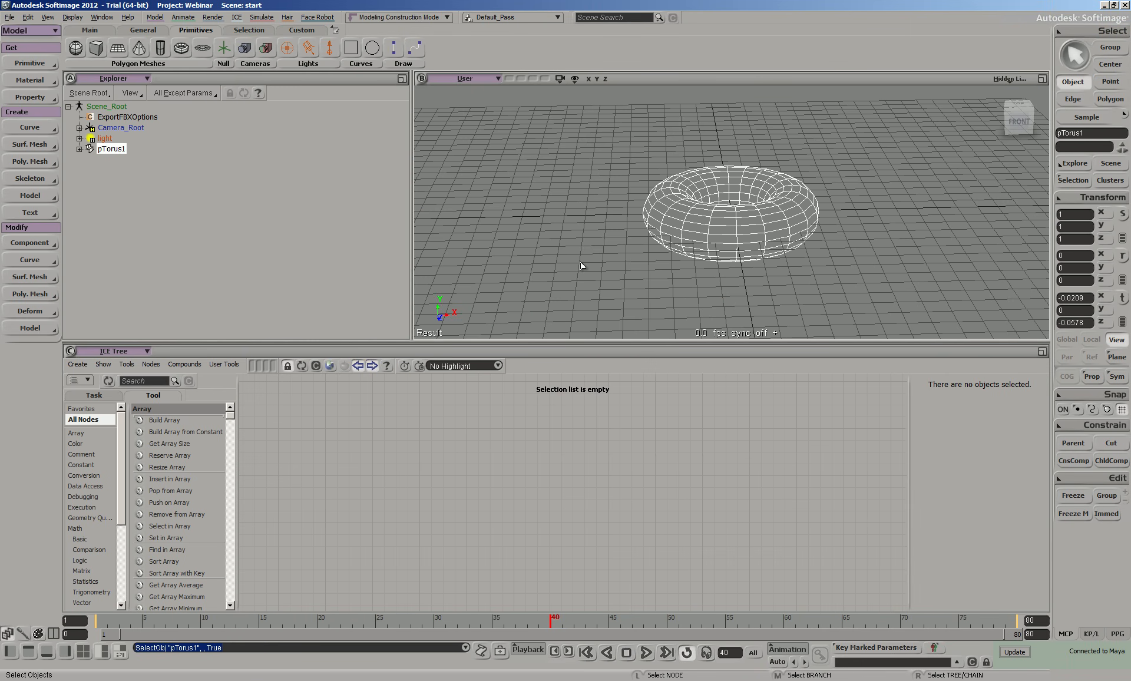
click(155, 17)
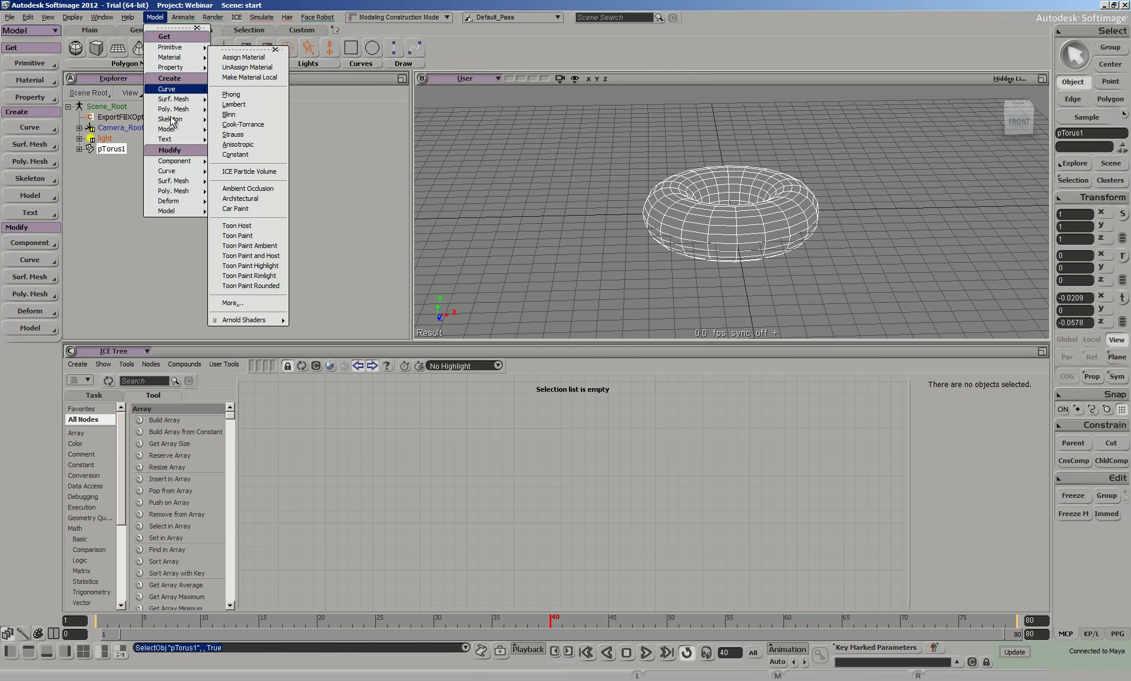
mouse_move(171, 201)
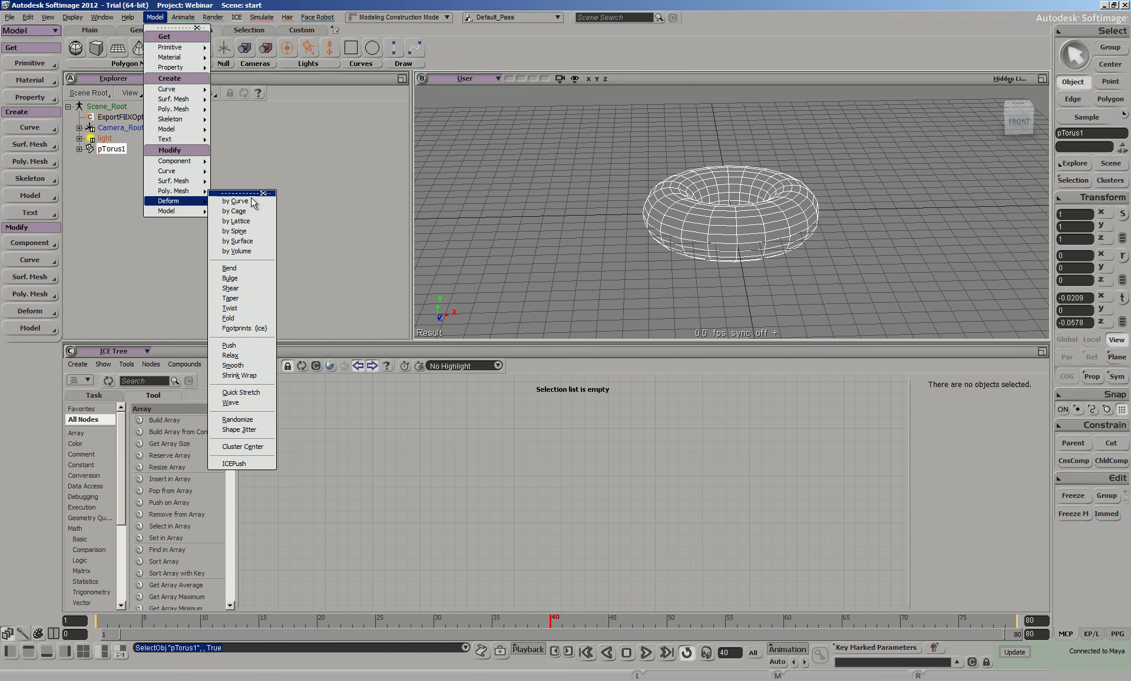
click(244, 463)
drag(533, 269, 511, 268)
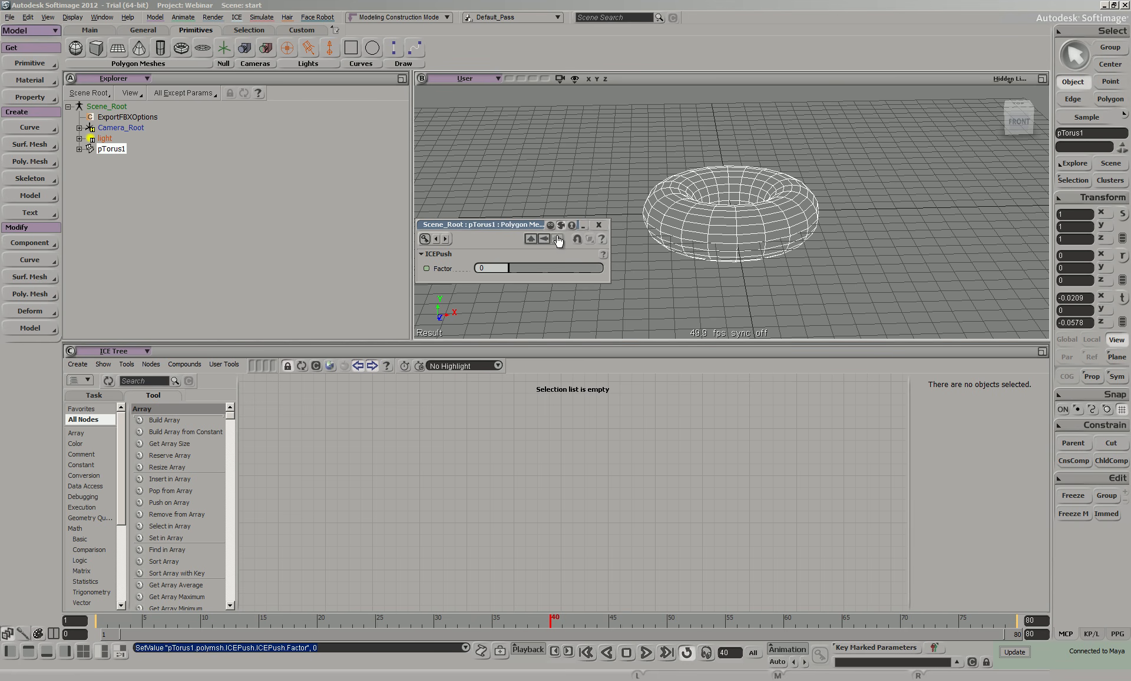
drag(507, 222, 521, 116)
drag(839, 302, 838, 321)
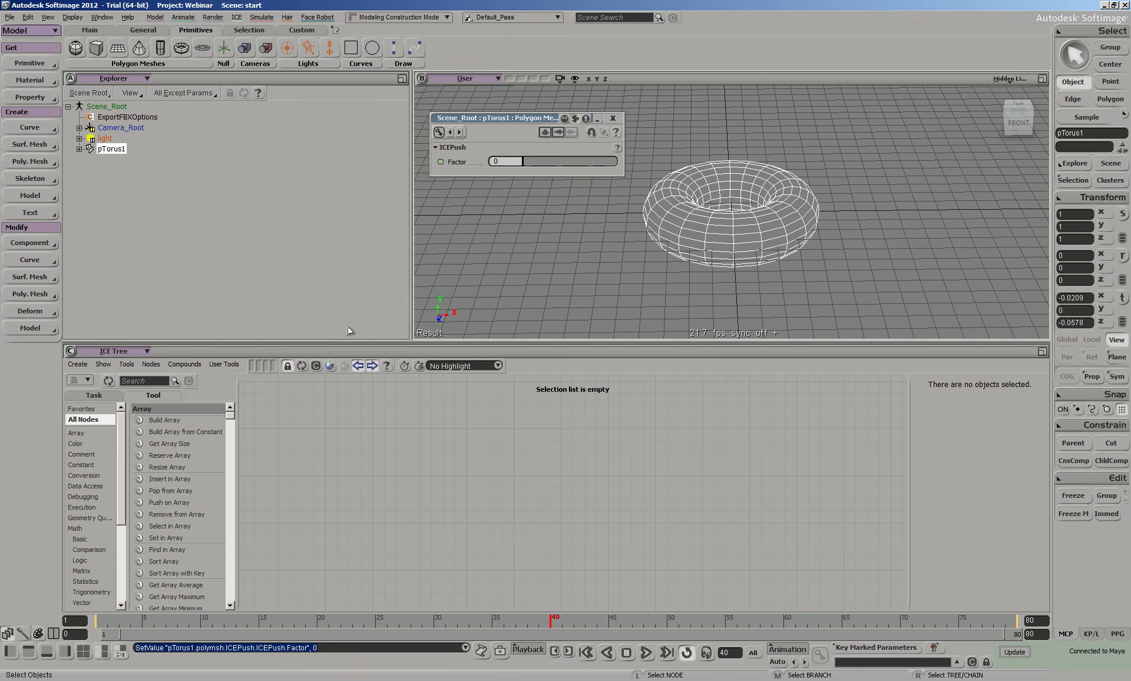
Step: Open the torus's ICEPush compound in the ICE tree and add an If node with its Condition turned on
click(301, 366)
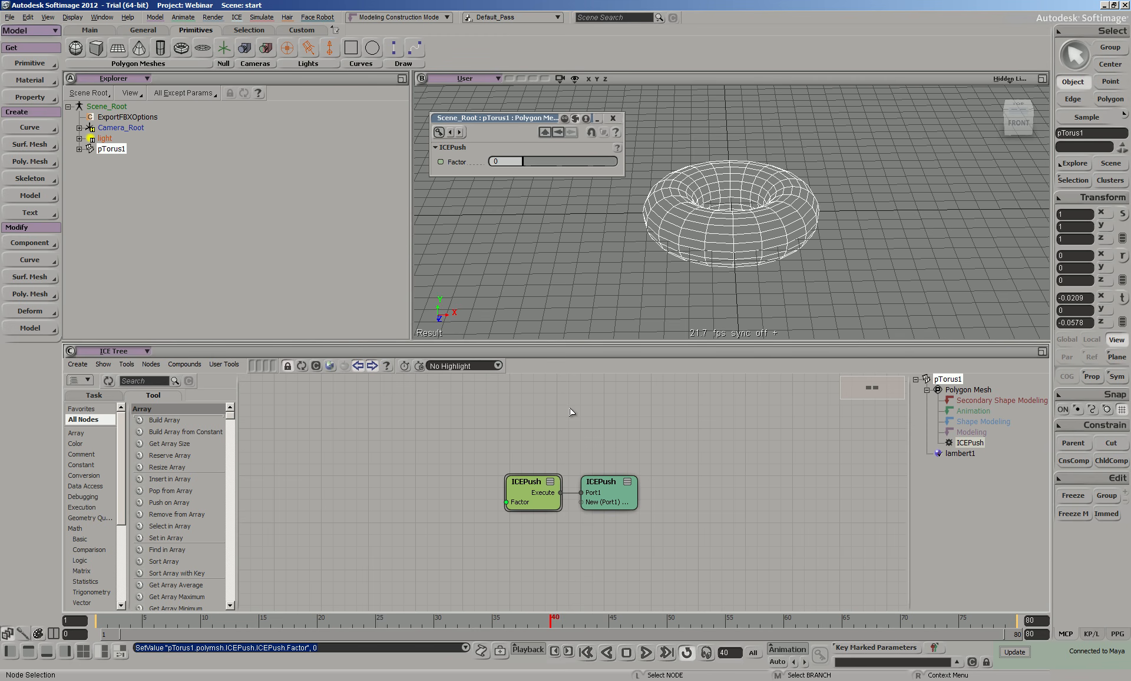
click(516, 470)
click(133, 381)
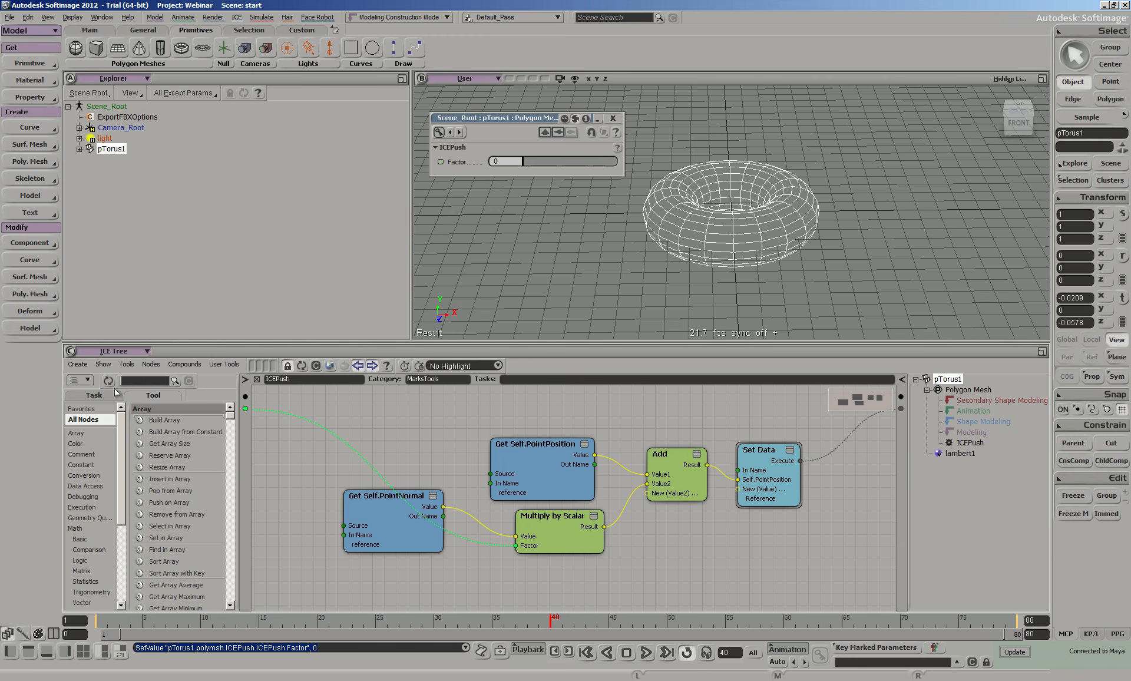
text(if)
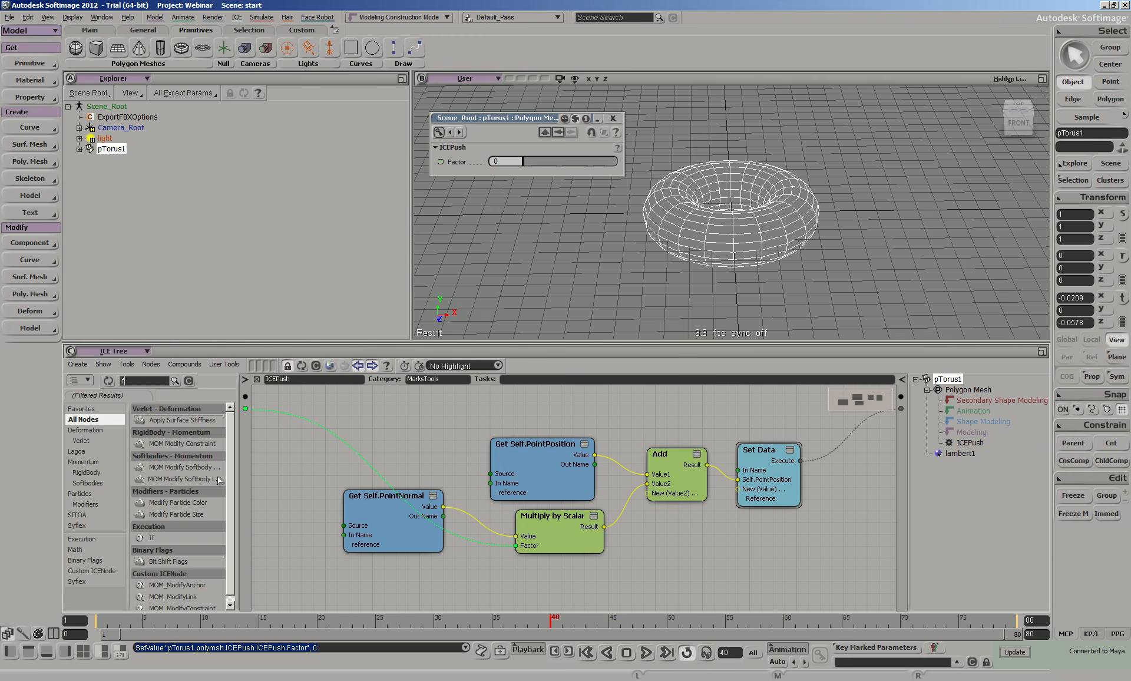
scroll(229, 474, down, 1)
drag(152, 532, 435, 420)
click(426, 432)
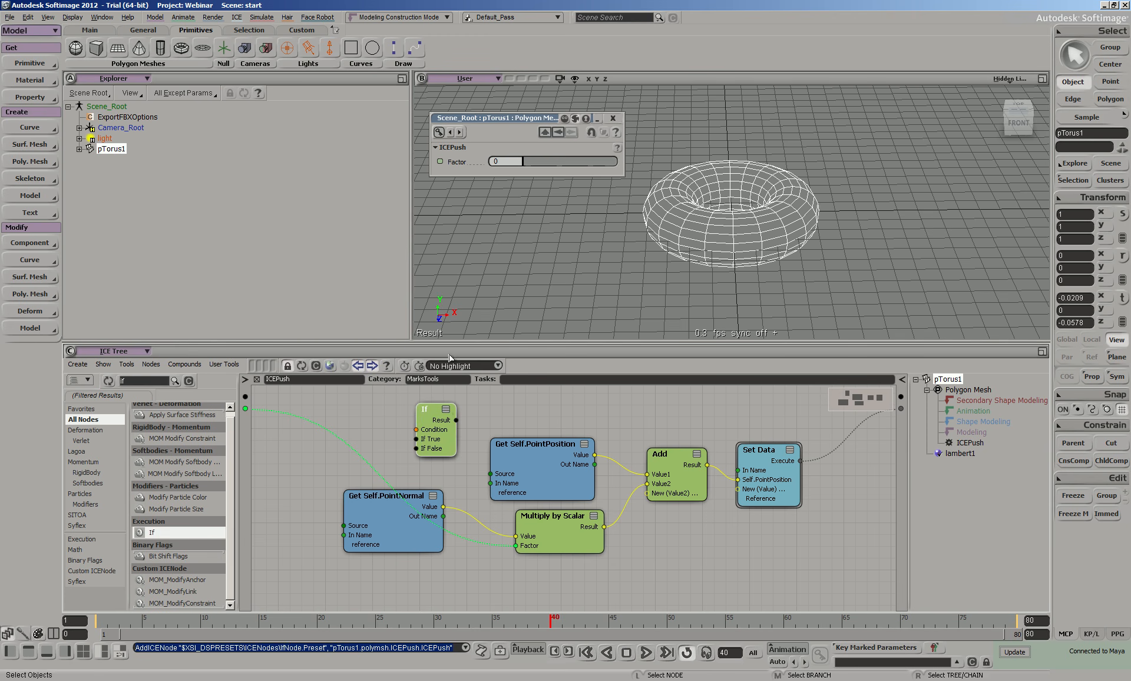
click(613, 162)
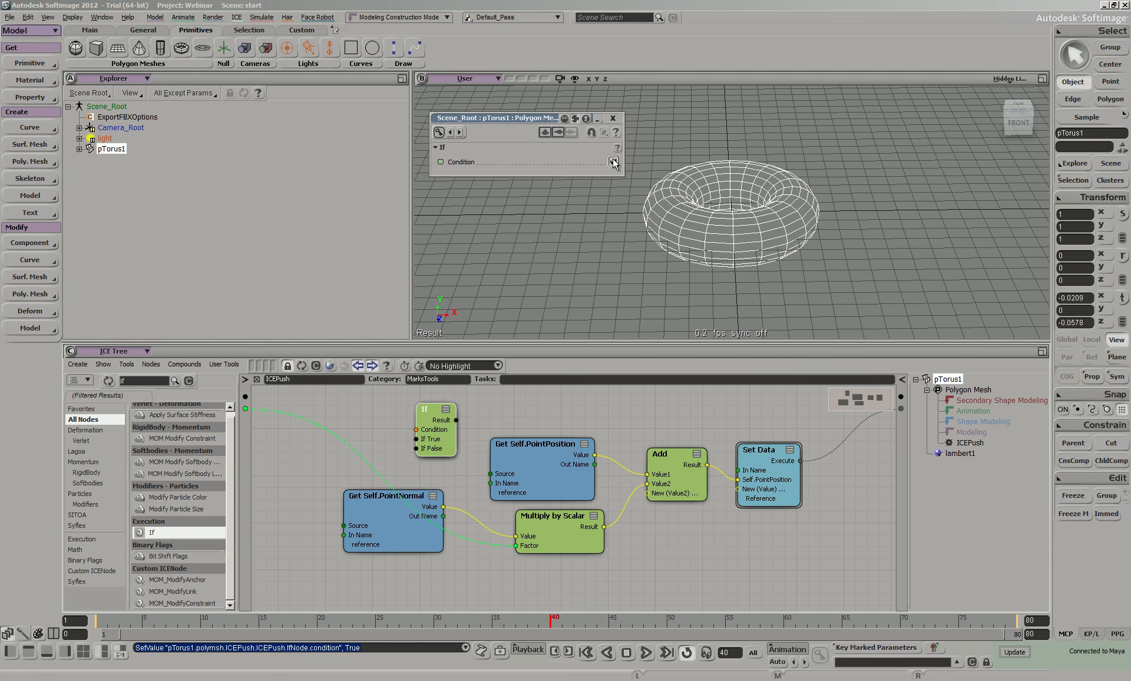
click(613, 162)
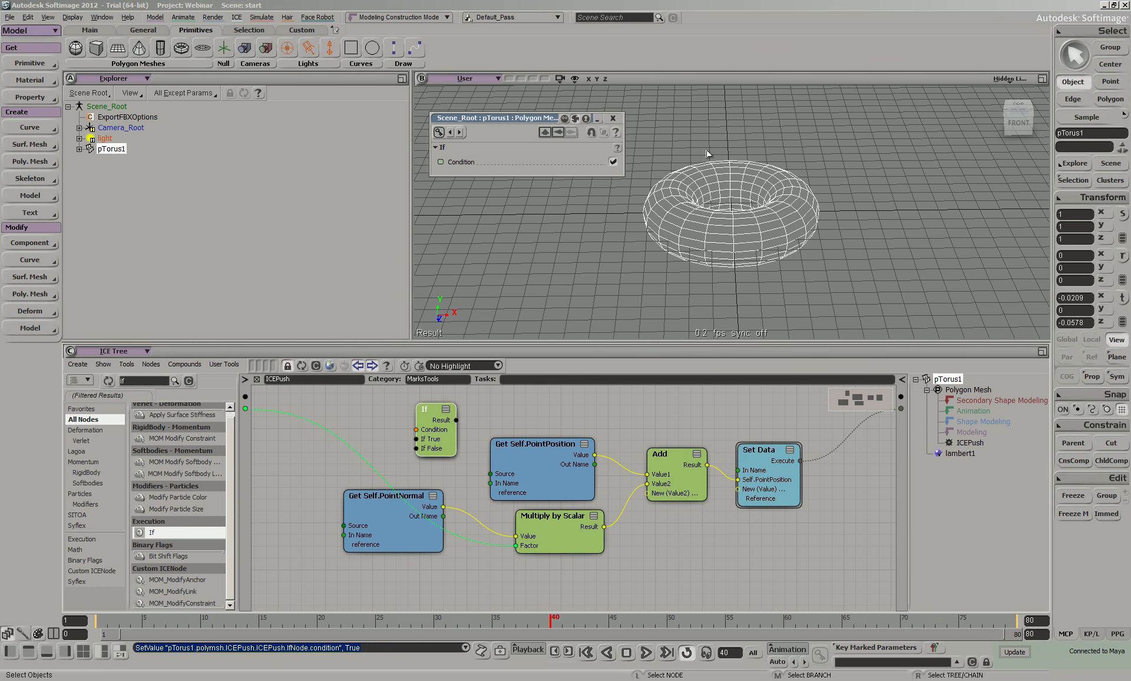
Step: Route Set Data's Execute into If True, expose the If Result as the compound output, and remove the exposed Execute port
drag(427, 409, 849, 432)
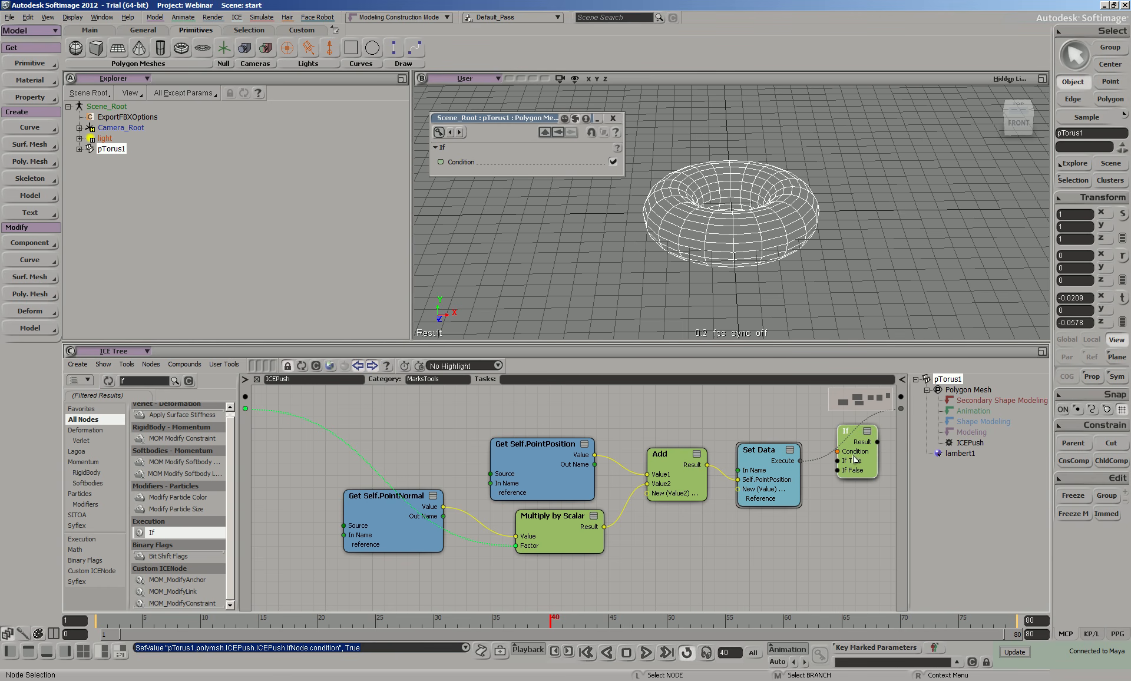
drag(800, 463, 852, 488)
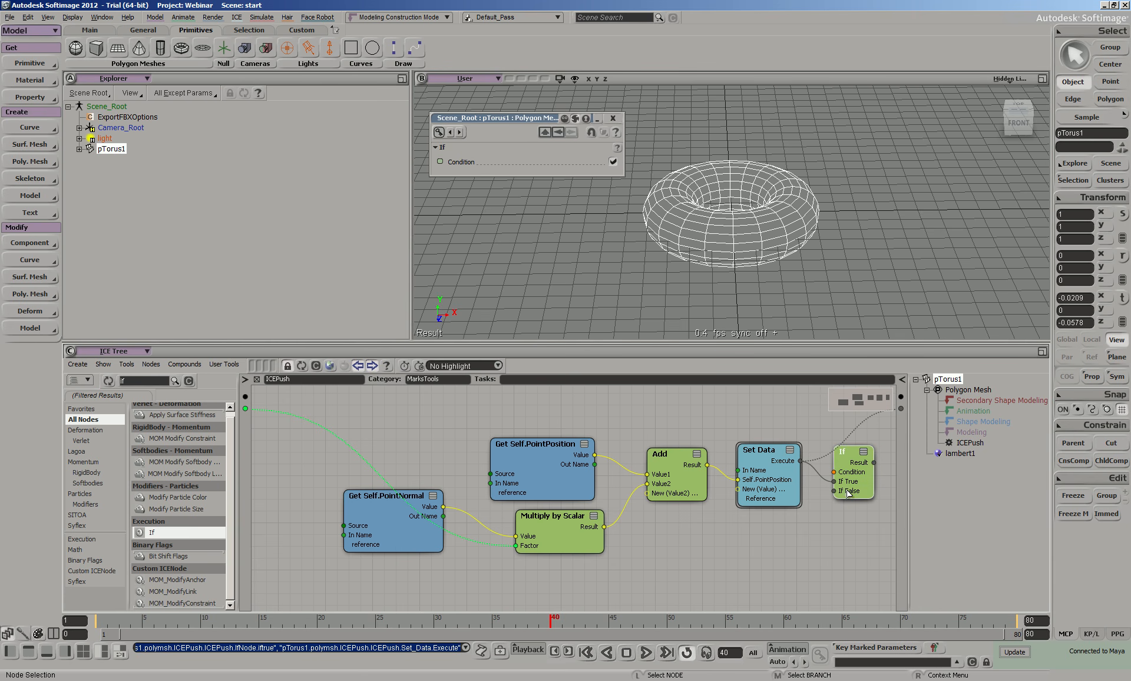
drag(874, 463, 900, 408)
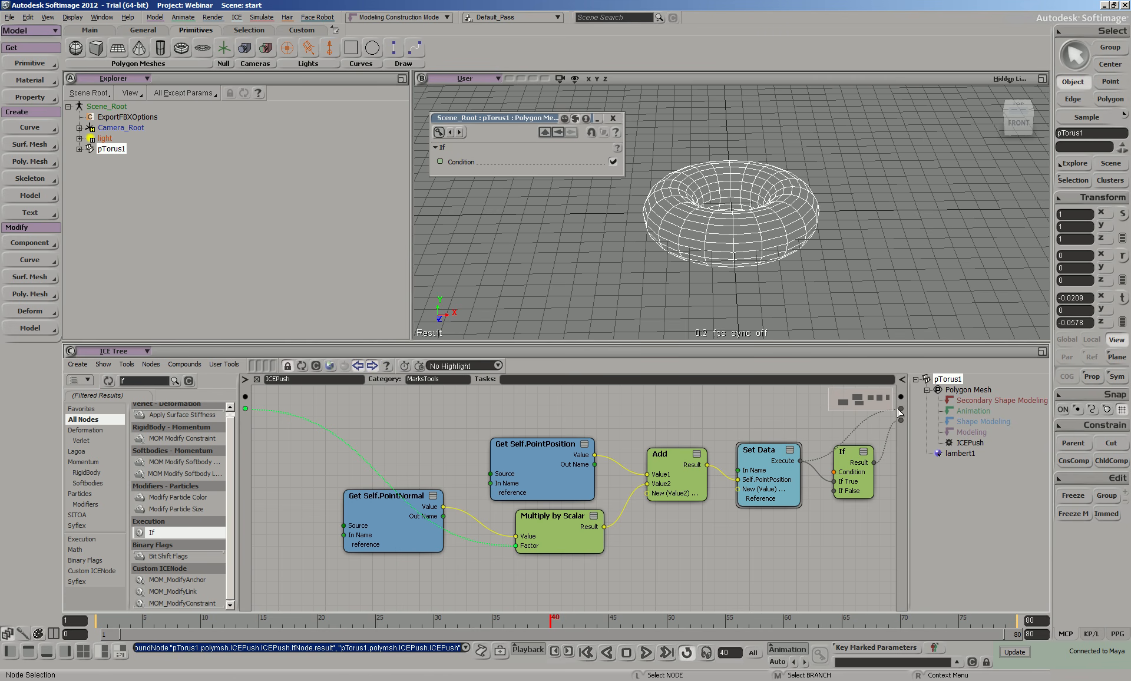
right_click(900, 409)
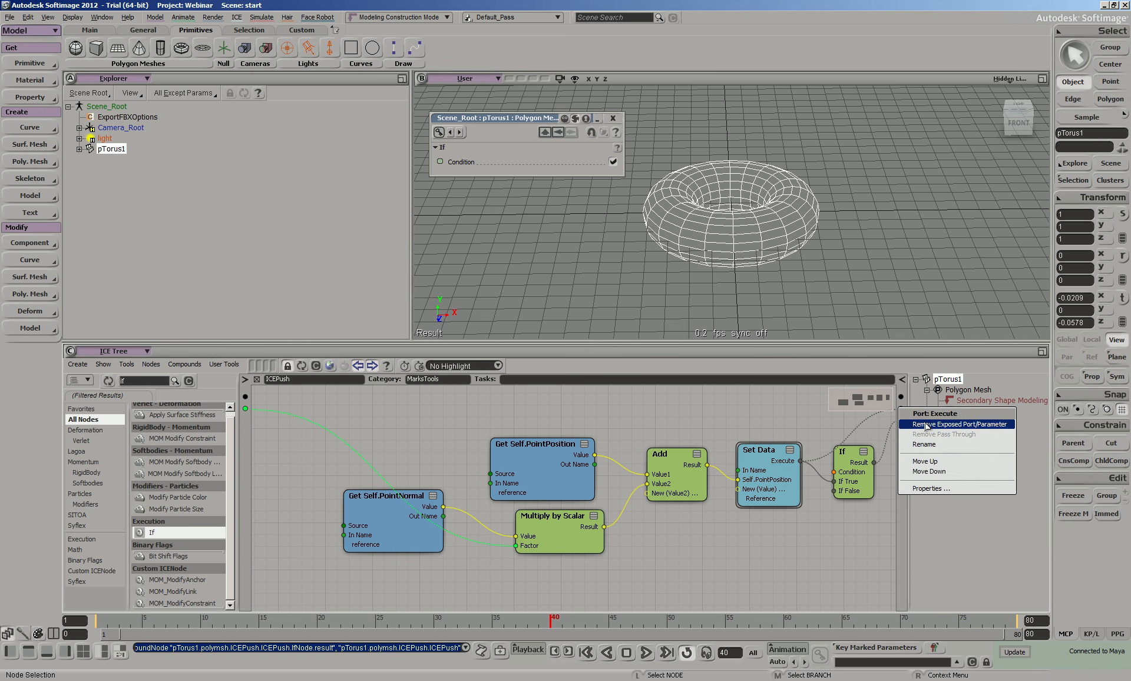
click(927, 424)
Step: Expose the If node's Condition as an input of the ICEPush compound and close the compound
drag(848, 452, 839, 416)
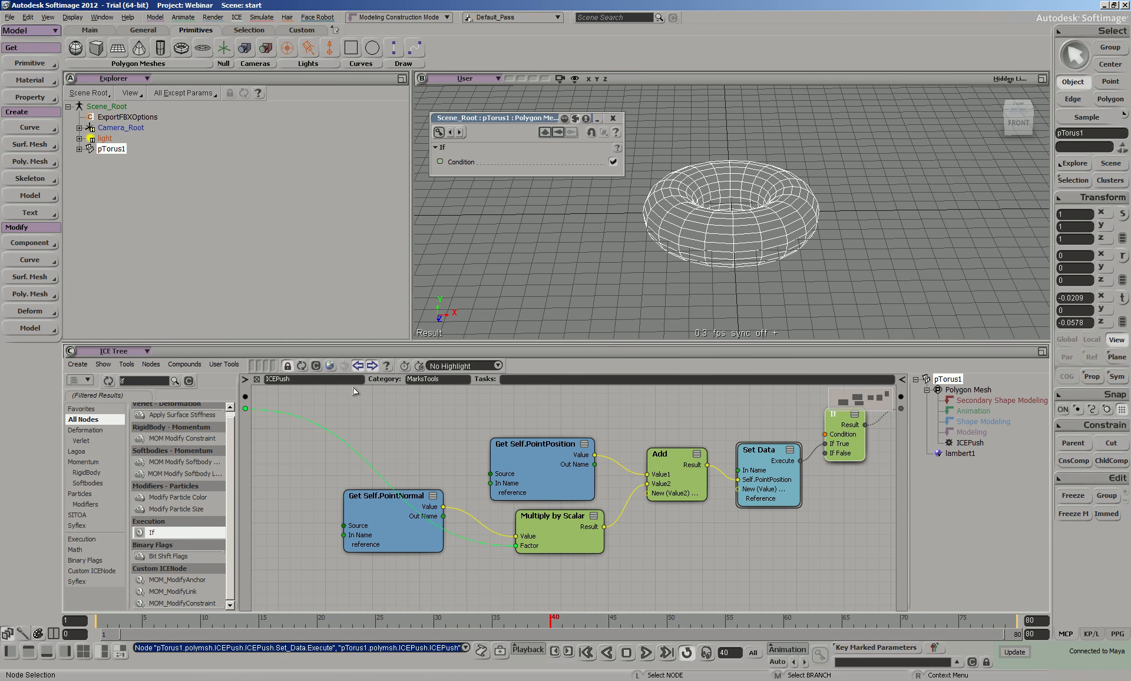
drag(247, 398, 826, 434)
click(257, 379)
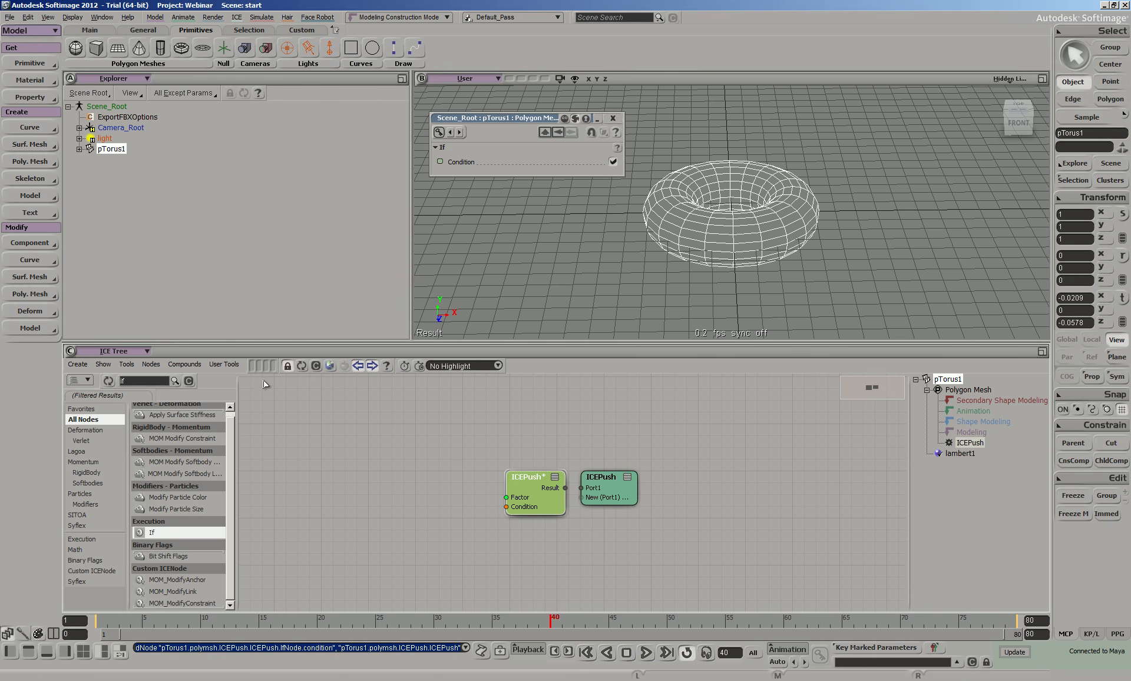
Step: Try toggling the ICEPush compound's Condition and changing its Factor
click(613, 175)
drag(558, 161, 556, 161)
click(612, 175)
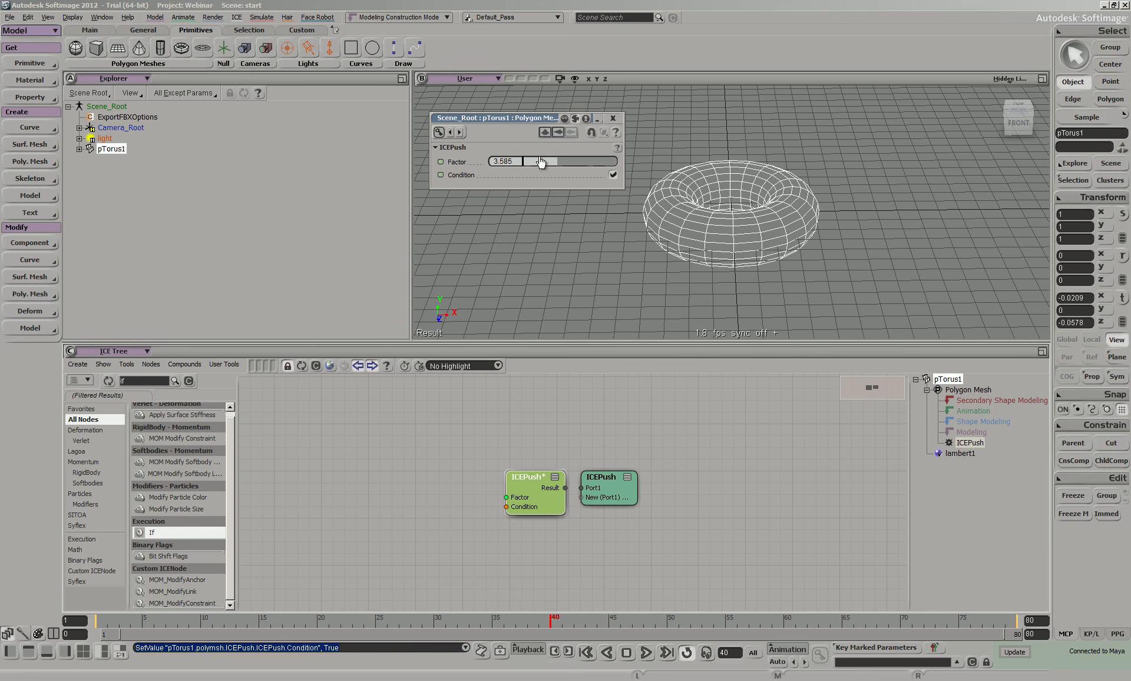
drag(549, 163, 550, 164)
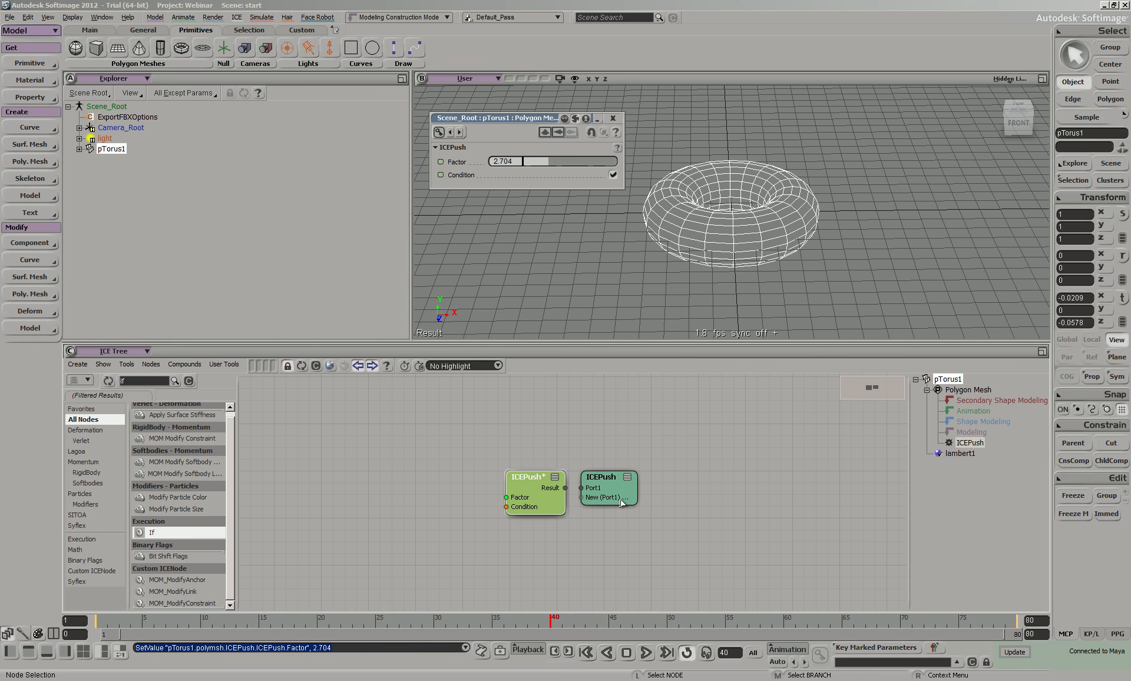
Step: Connect the ICEPush compound's Result to Port1, turn off Condition, and set Factor to about 0.189
drag(605, 495, 639, 489)
drag(565, 489, 614, 482)
mouse_move(524, 161)
mouse_down()
mouse_move(574, 174)
mouse_move(525, 162)
mouse_move(567, 184)
mouse_move(529, 165)
mouse_up()
click(612, 175)
drag(602, 163, 526, 167)
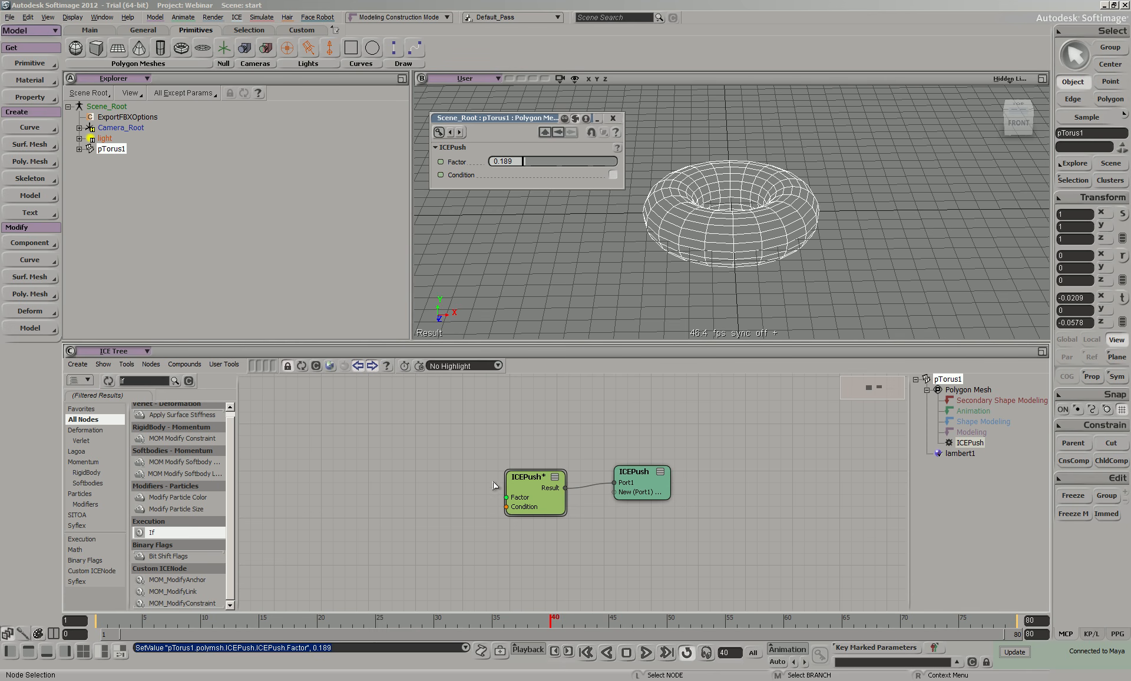
Step: Inside the ICEPush compound, duplicate the push nodes from Get Self.PointNormal through Set Data and place the copy below the original
double_click(526, 476)
scroll(765, 569, down, 1)
drag(385, 450, 709, 538)
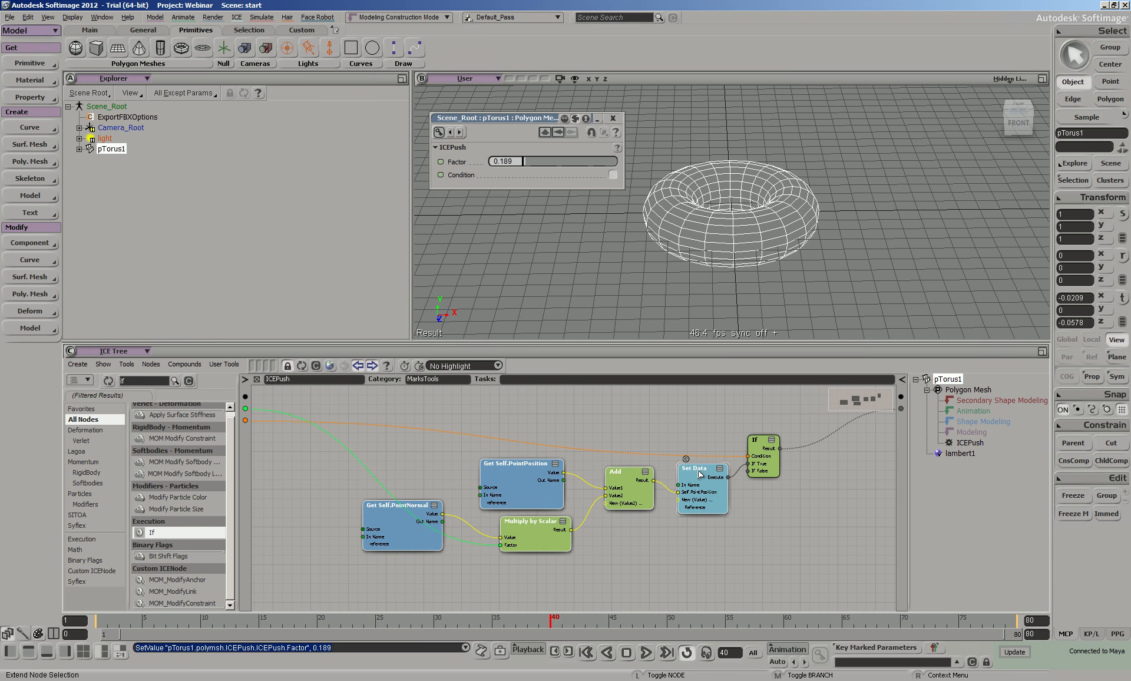
key(ctrl+v)
drag(725, 503, 716, 580)
key(s)
drag(806, 514, 785, 466)
Step: Reposition the If node and connect the copied Set Data's Execute to If False
drag(749, 409, 778, 455)
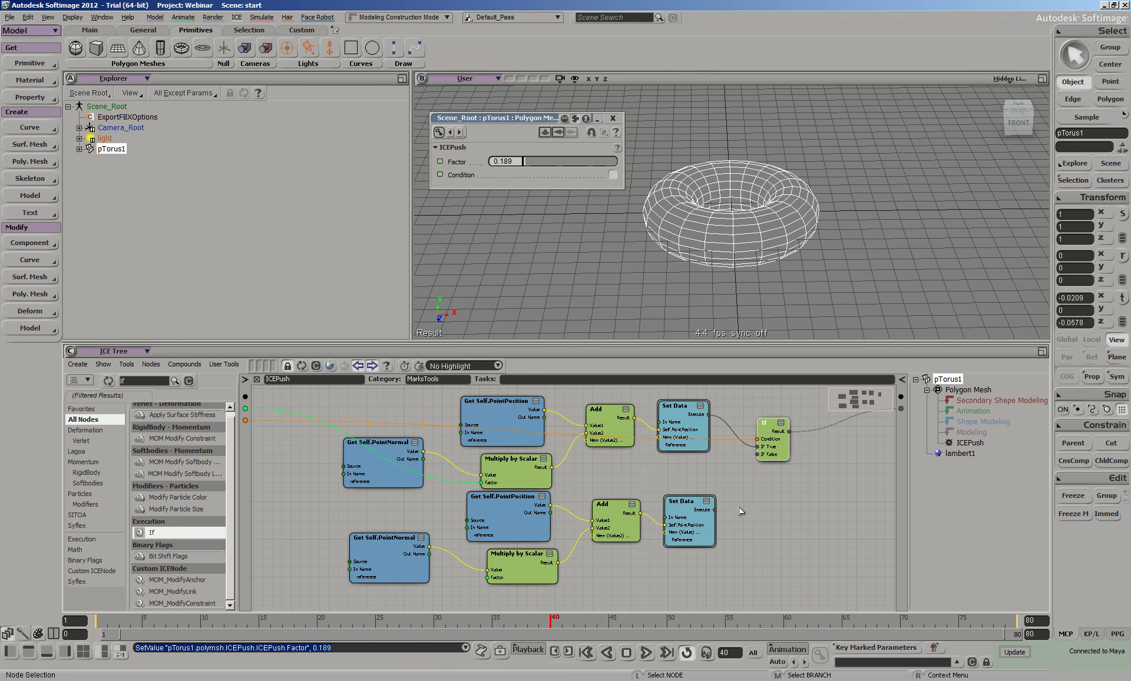
drag(715, 515, 764, 453)
scroll(807, 530, up, 2)
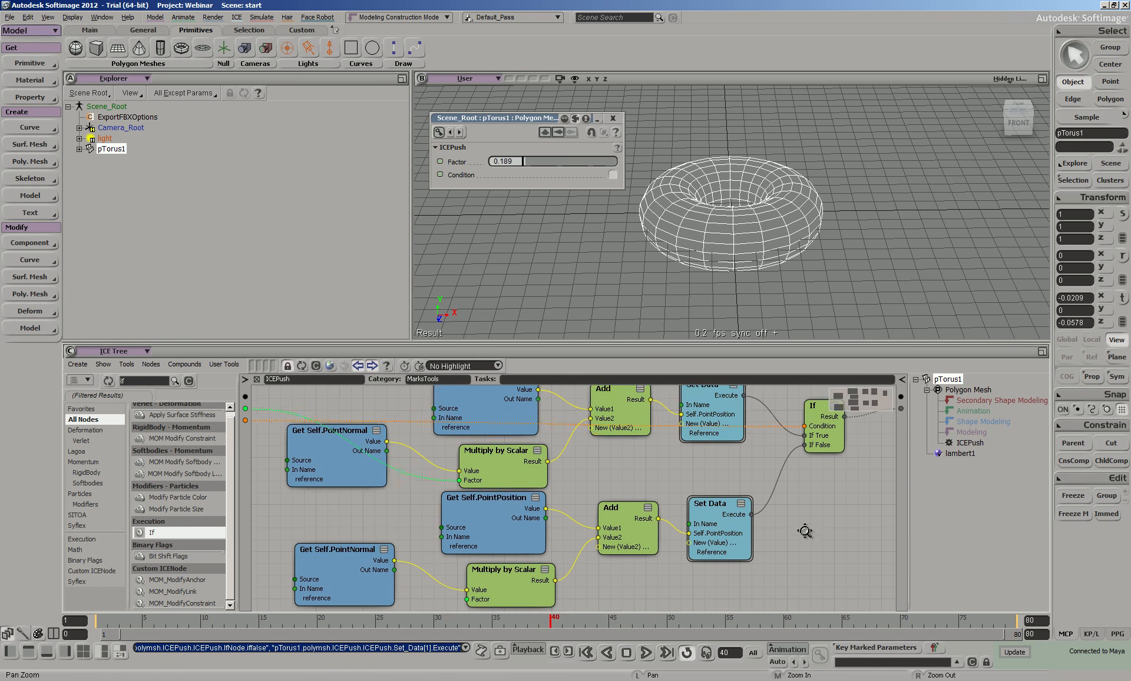
Step: Move the duplicated push nodes further down to separate them from the original branch
drag(286, 487, 699, 546)
drag(701, 514, 721, 553)
click(712, 470)
key(s)
drag(664, 516, 696, 474)
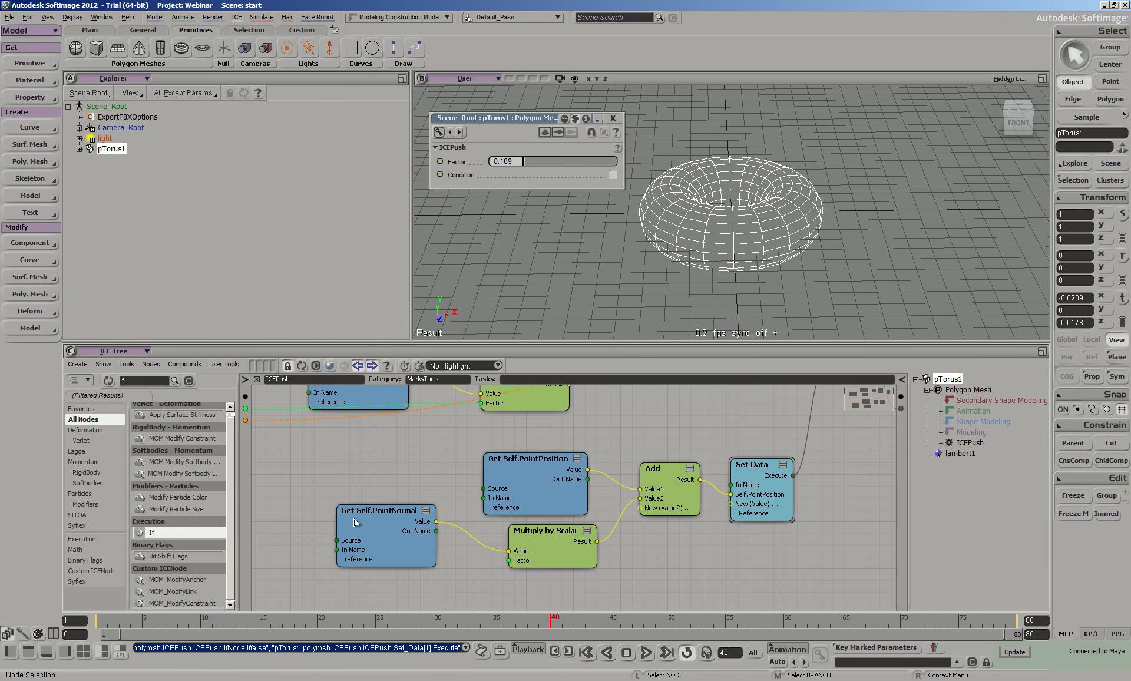
Step: Insert a basic math Multiply node between the copied Get Self.PointNormal and Multiply by Scalar nodes
text(mult)
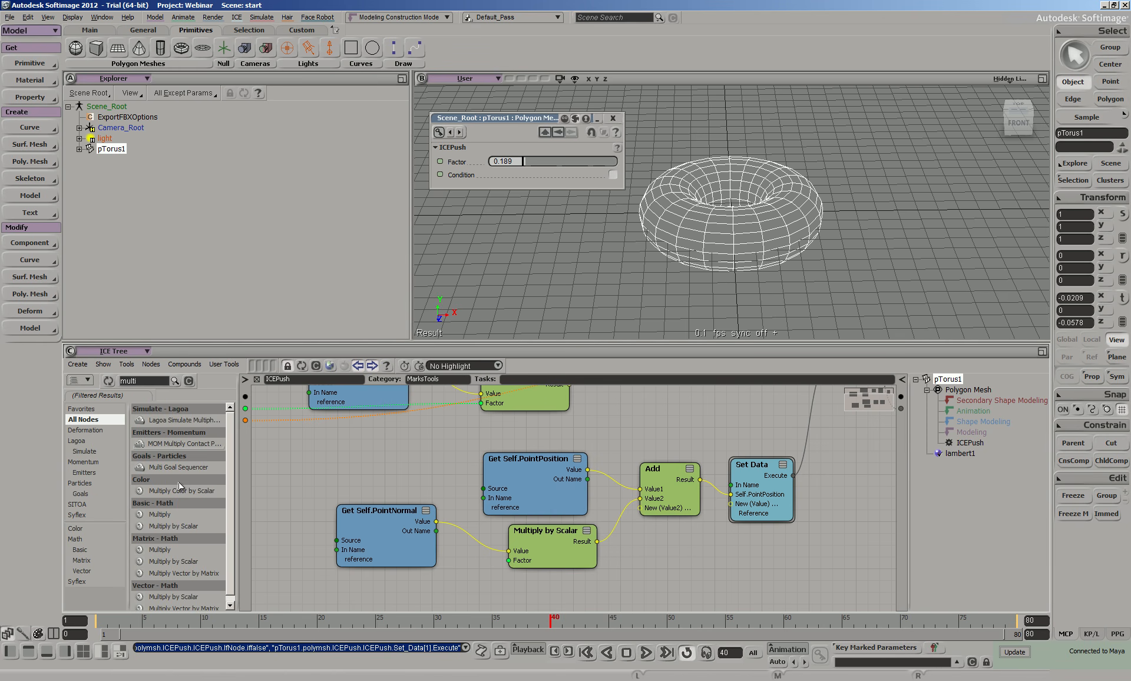
drag(158, 516, 457, 525)
drag(365, 536, 340, 532)
drag(454, 516, 450, 529)
Step: Set the Multiply node's Value2 Y to 2 and the copied Multiply by Scalar's Factor to about 2.138
double_click(450, 529)
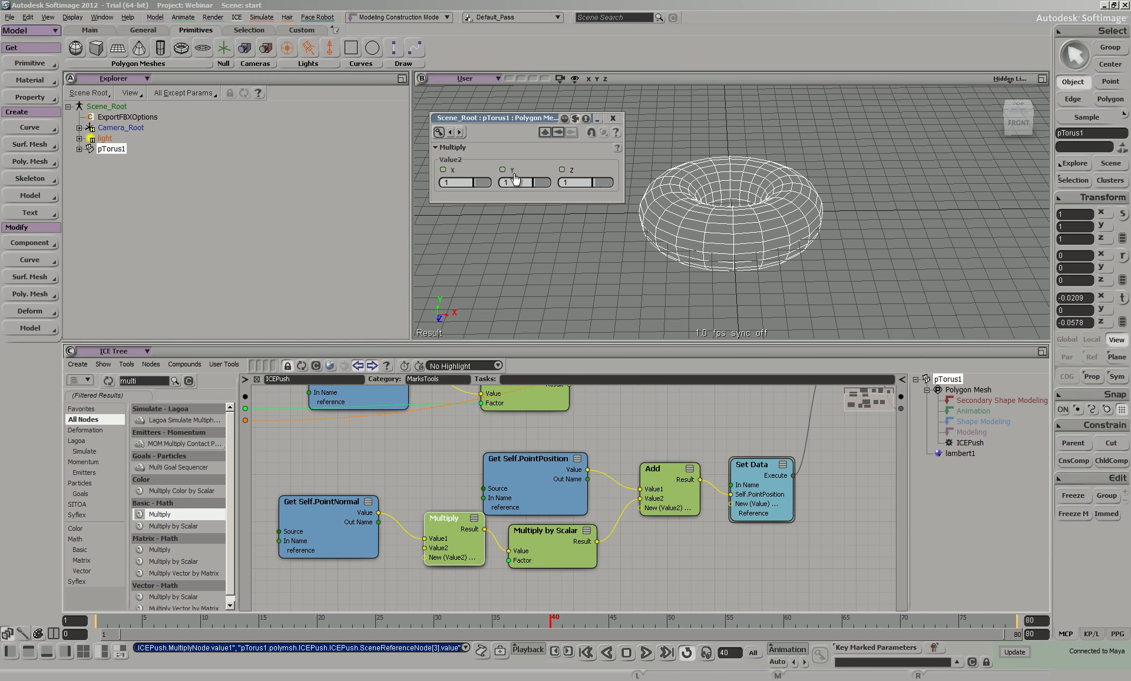
text(2)
key(Return)
drag(546, 554, 542, 556)
double_click(536, 545)
mouse_move(532, 159)
mouse_down()
mouse_move(566, 167)
mouse_move(534, 169)
mouse_move(561, 182)
mouse_move(536, 175)
mouse_move(580, 182)
mouse_move(524, 169)
mouse_move(543, 171)
mouse_up()
Step: Set the Multiply node's Value2 X and Z to 0.2
click(444, 539)
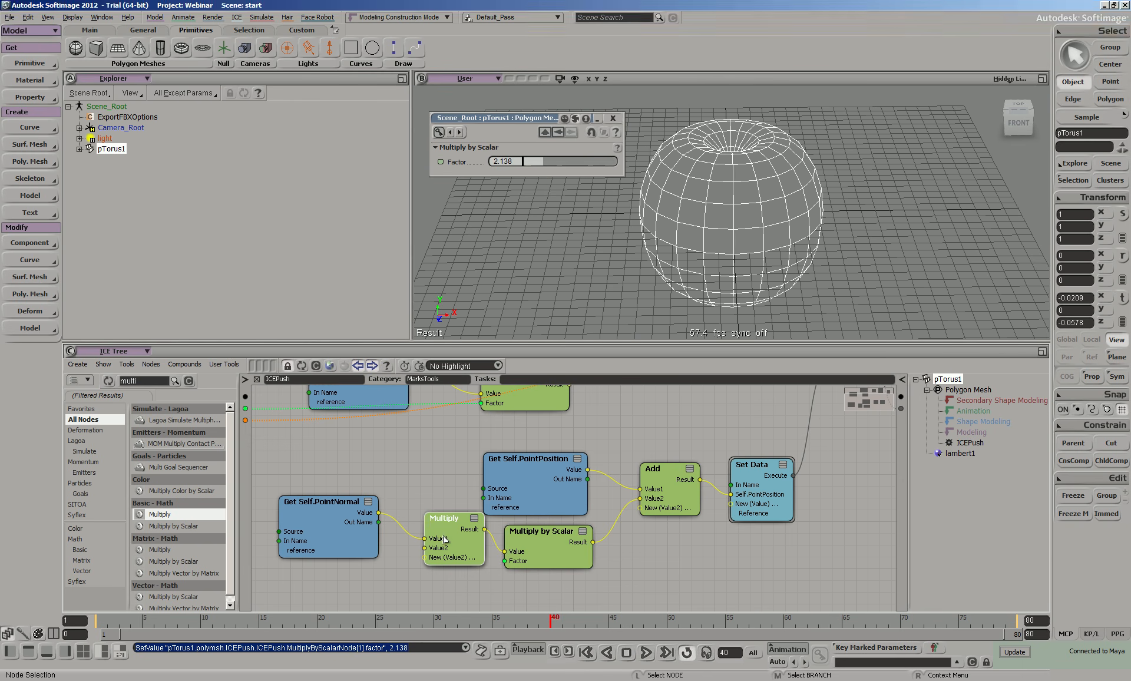
click(467, 183)
text(.2)
key(Tab)
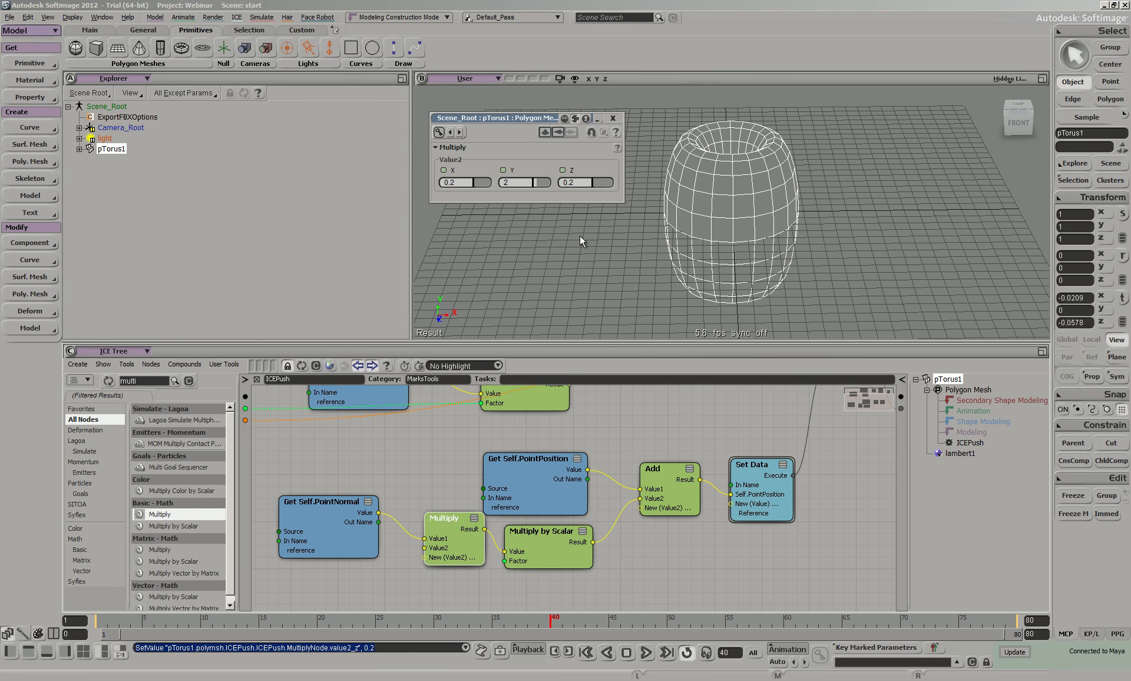
Step: Set the copied Multiply by Scalar's Factor to about 2.767 and move Get Self.PointPosition clear of the Multiply node
click(524, 554)
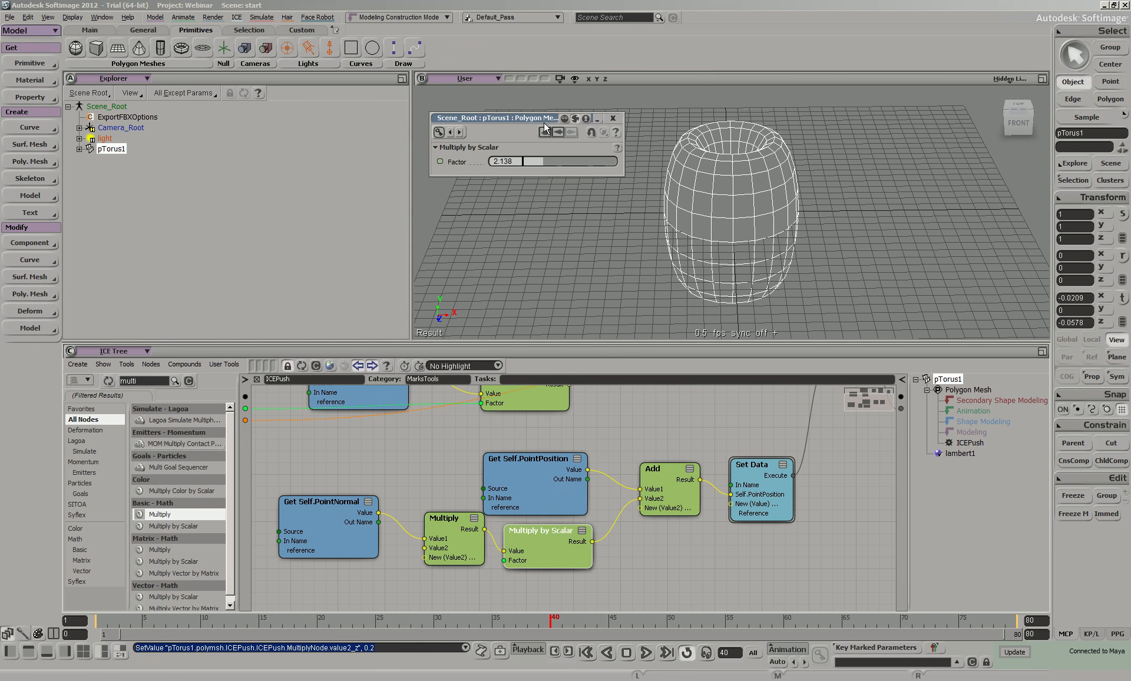
drag(546, 159, 548, 247)
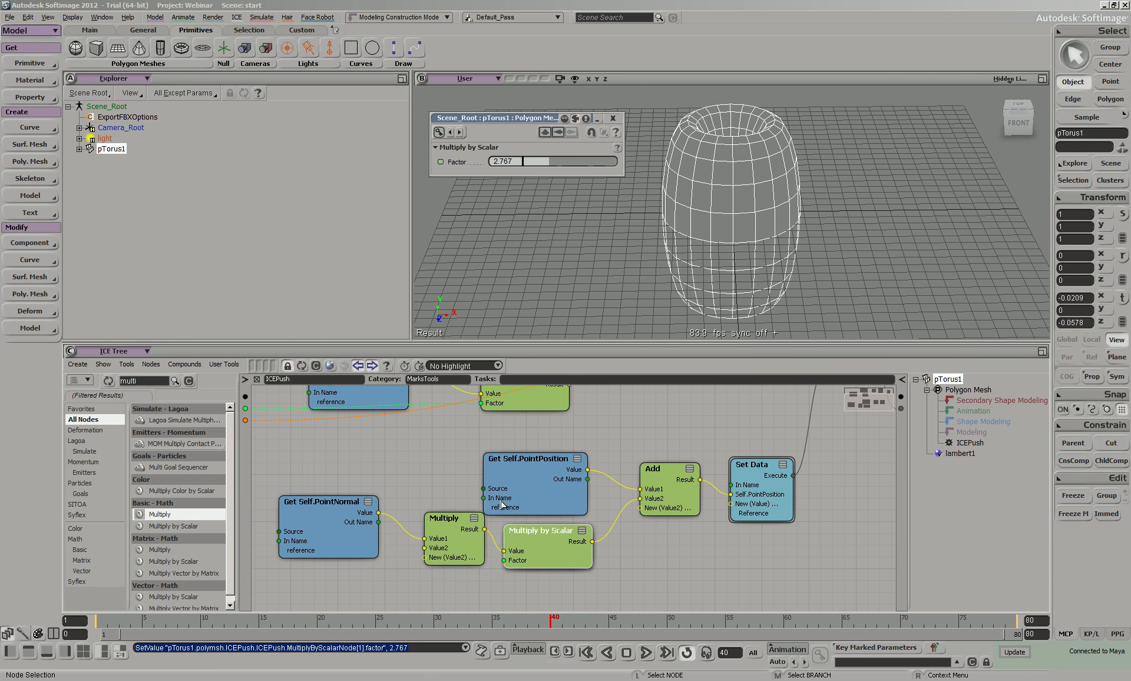
drag(510, 507, 533, 476)
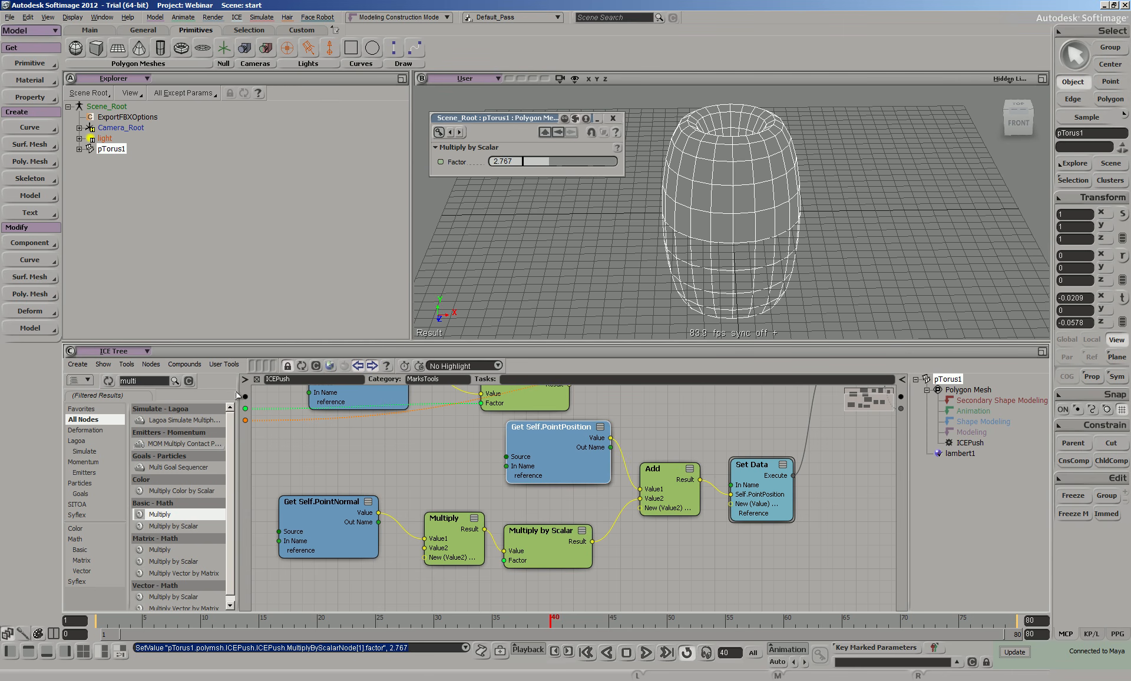
Step: Expose the copied Multiply by Scalar's Factor and Multiply's Value2 as compound inputs, close the compound, and open its properties
drag(245, 397, 521, 565)
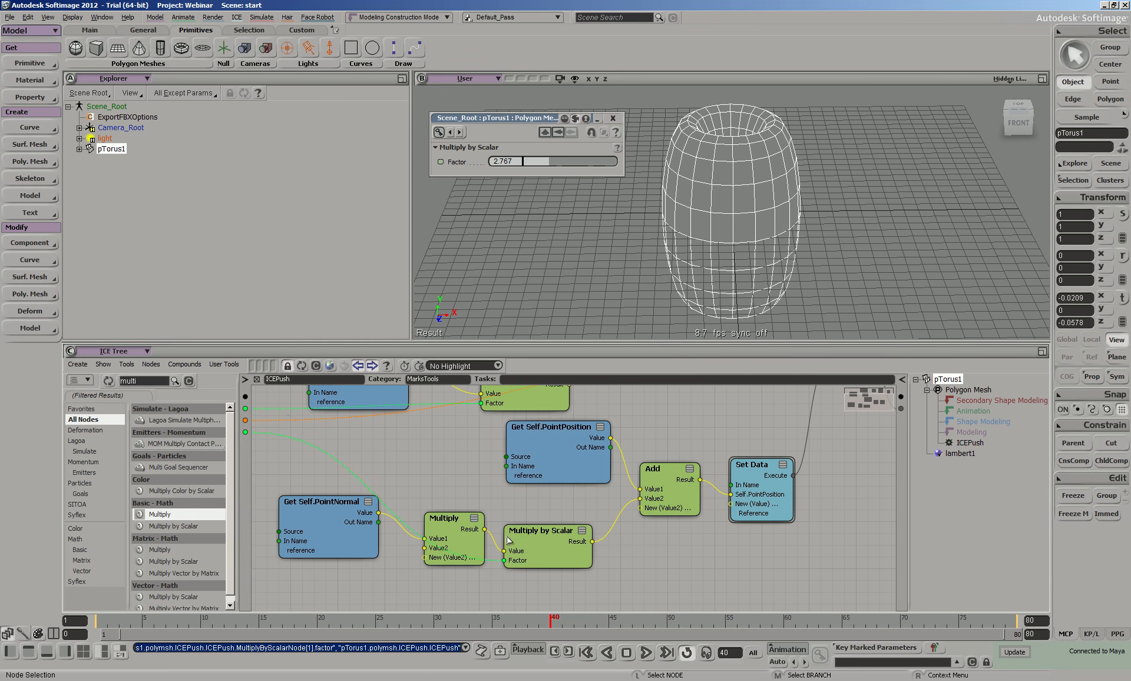
drag(245, 397, 438, 549)
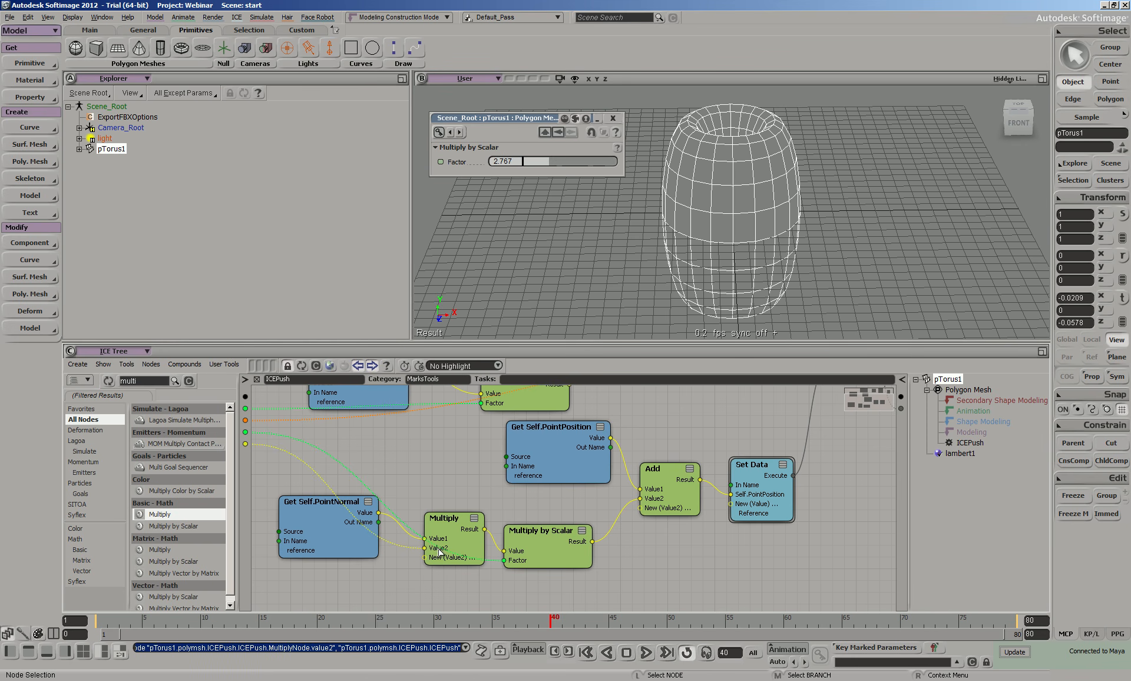
click(257, 380)
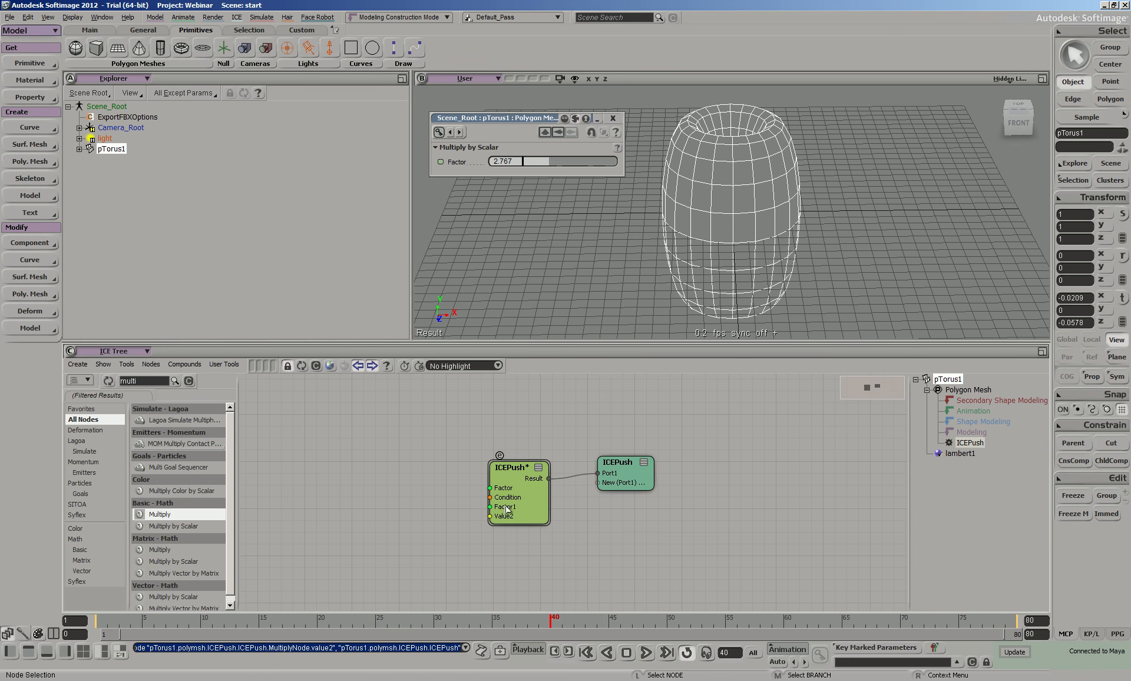
click(514, 481)
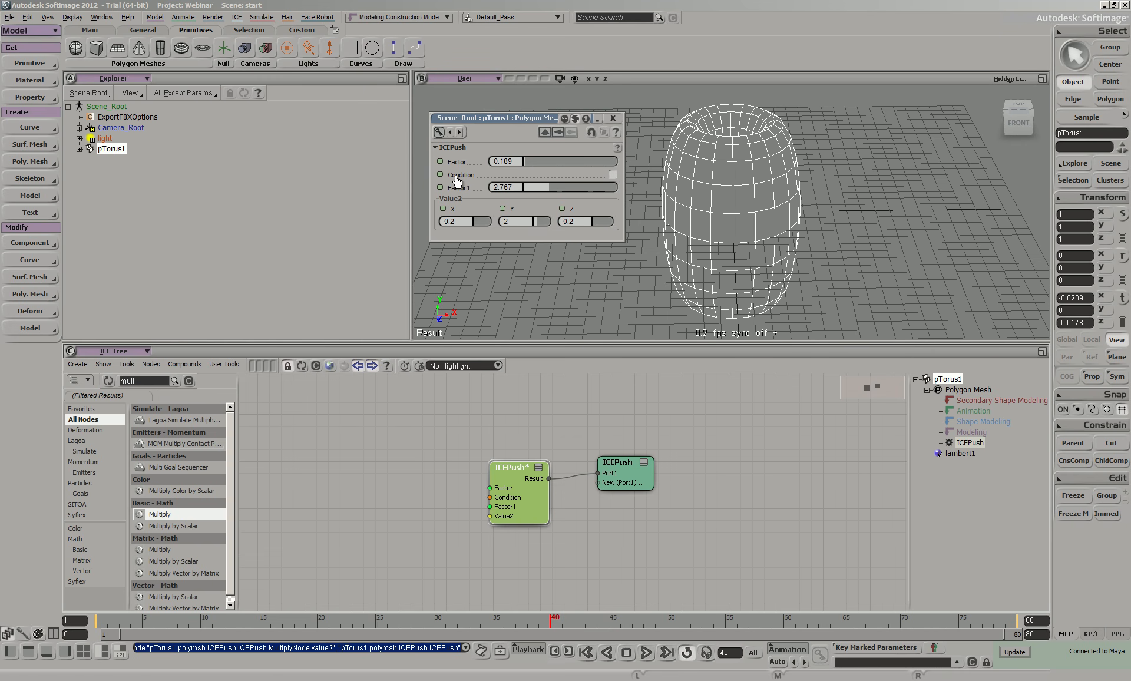
Step: Rename the ICEPush compound's exposed Condition input to Toggle and close the compound
click(500, 456)
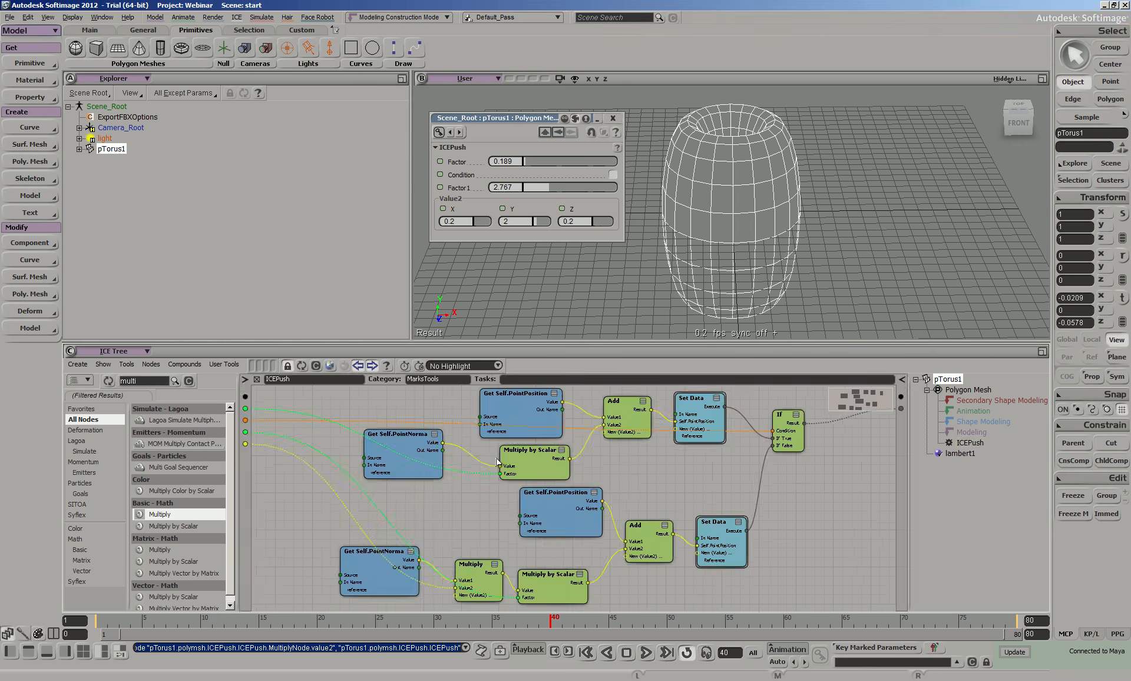
right_click(246, 422)
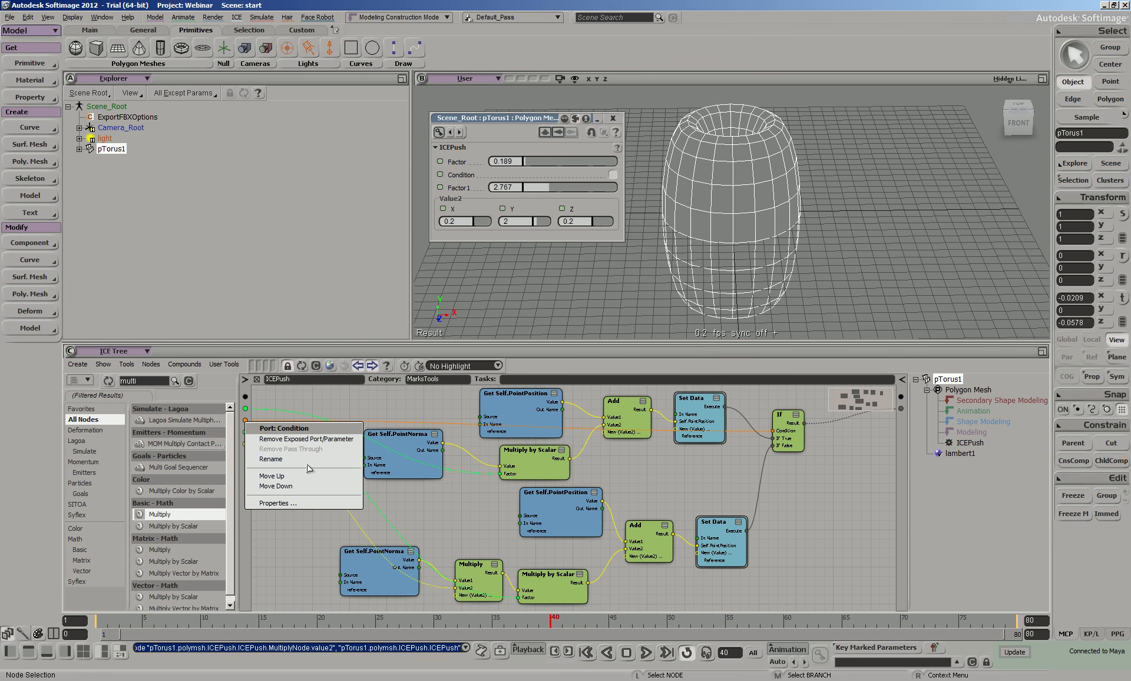
click(305, 459)
text(Mut)
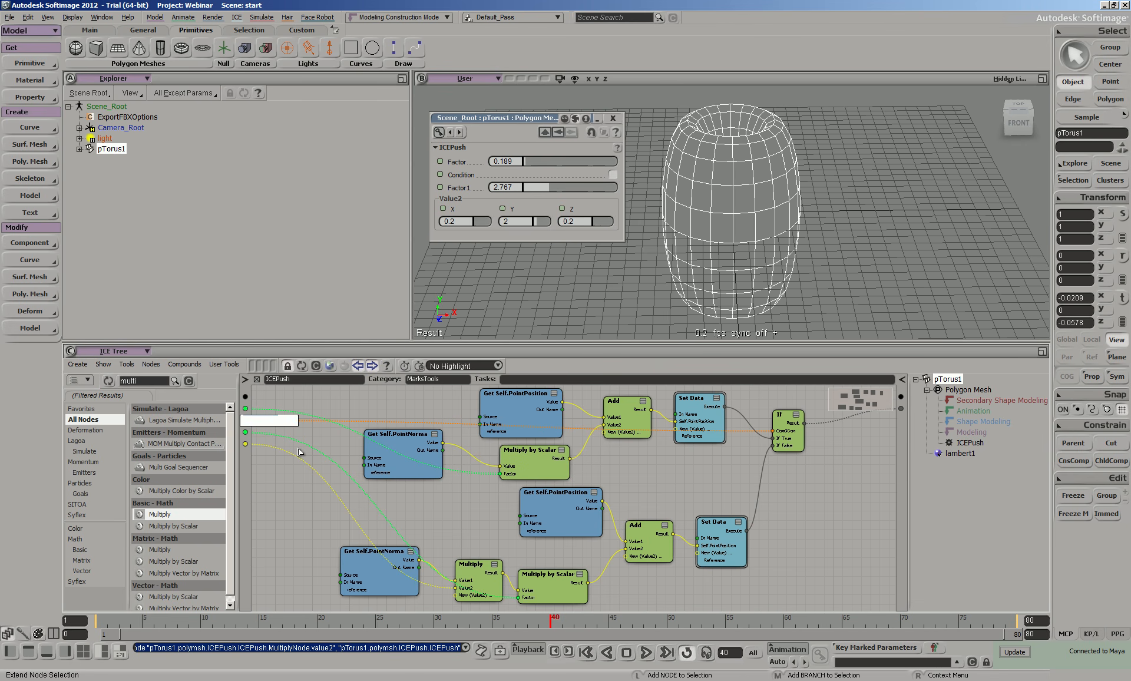
key(Return)
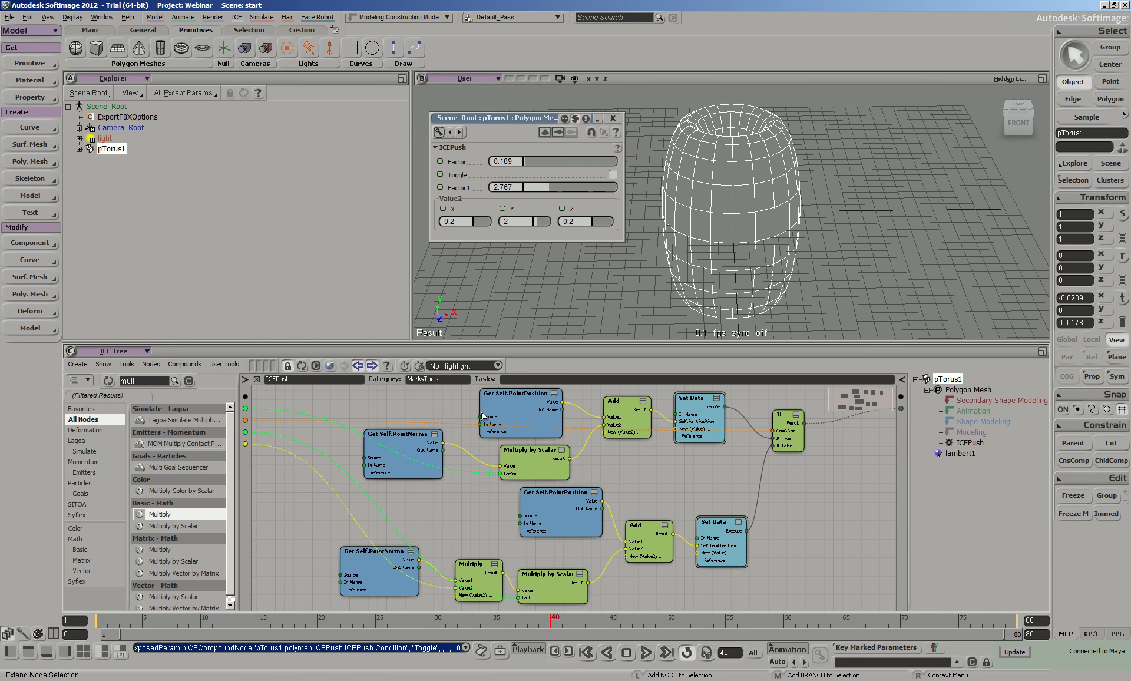
click(257, 379)
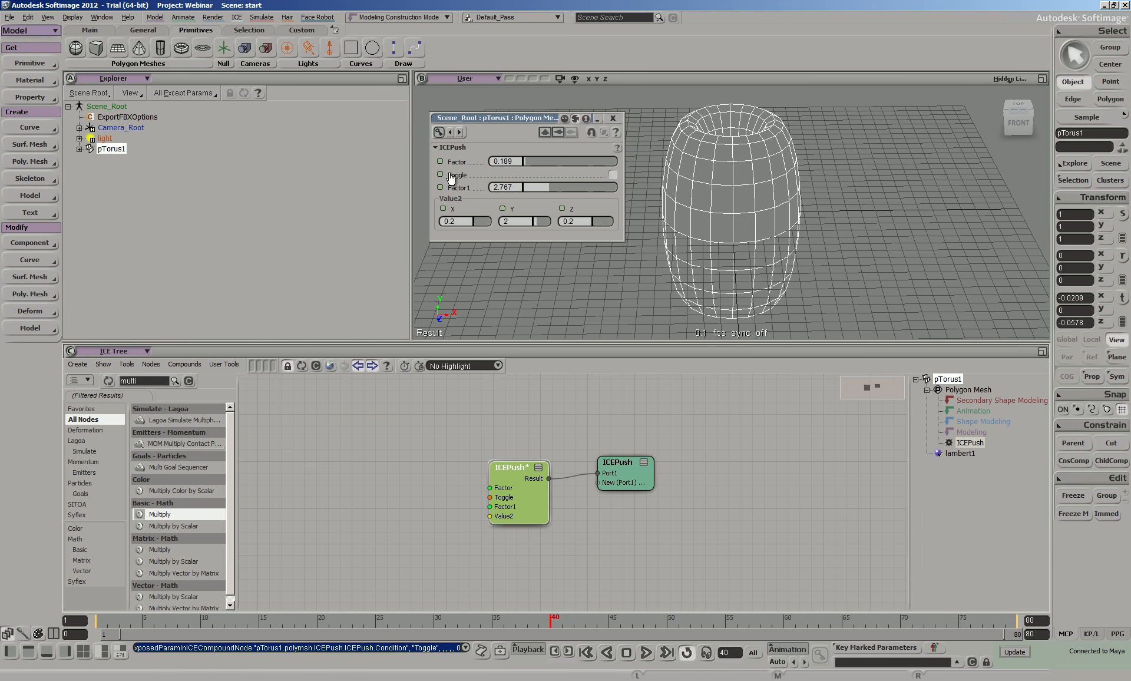
Step: Set the ICEPush compound's Factor1 to about 1.006 and turn on its Toggle option
drag(510, 497, 525, 490)
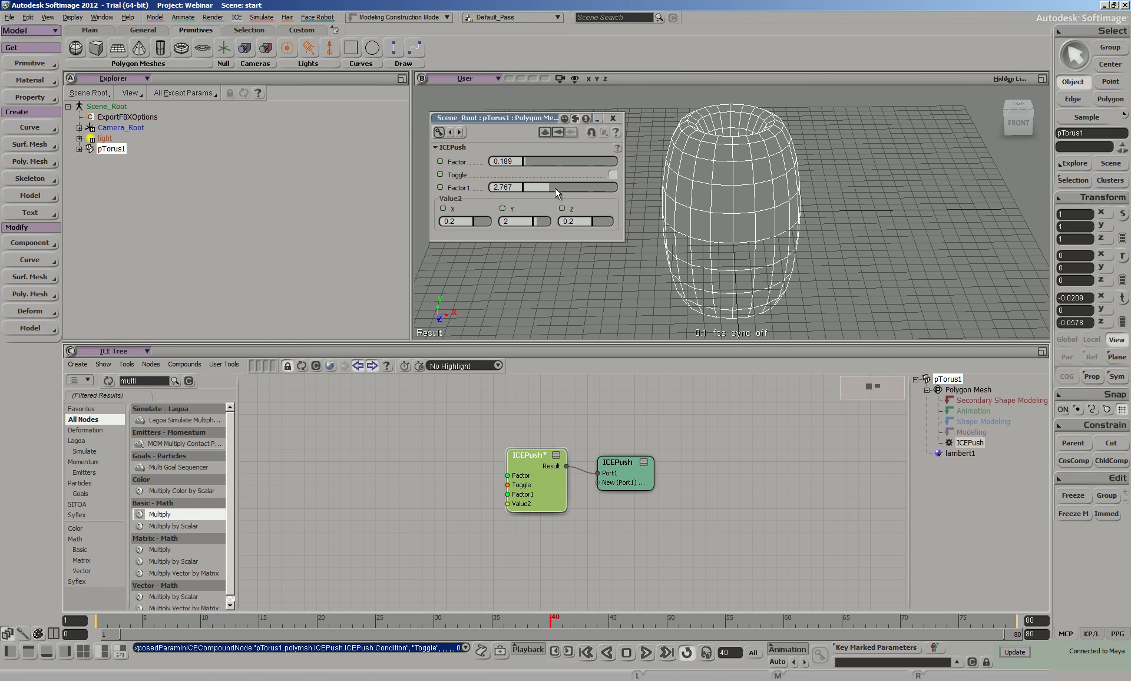
drag(553, 185, 534, 187)
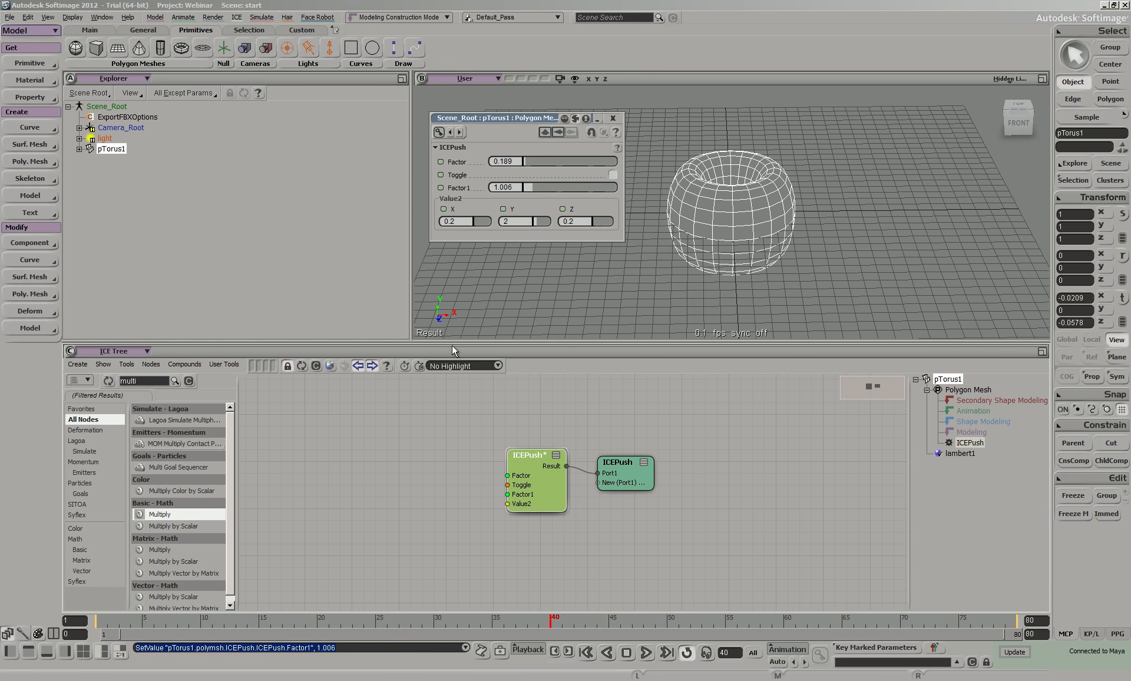
click(612, 174)
drag(529, 466, 491, 463)
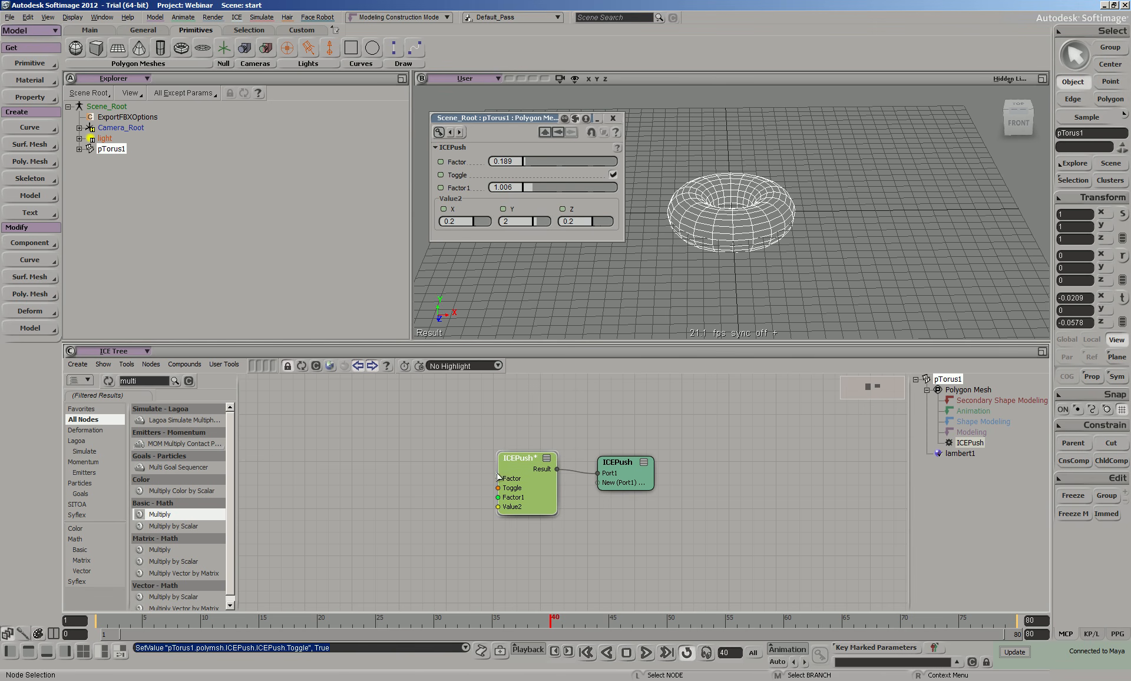
Step: Add a Turbulize Around Value node to the ICE tree and place it beside the ICEPush compound's inputs
click(149, 382)
text(turb)
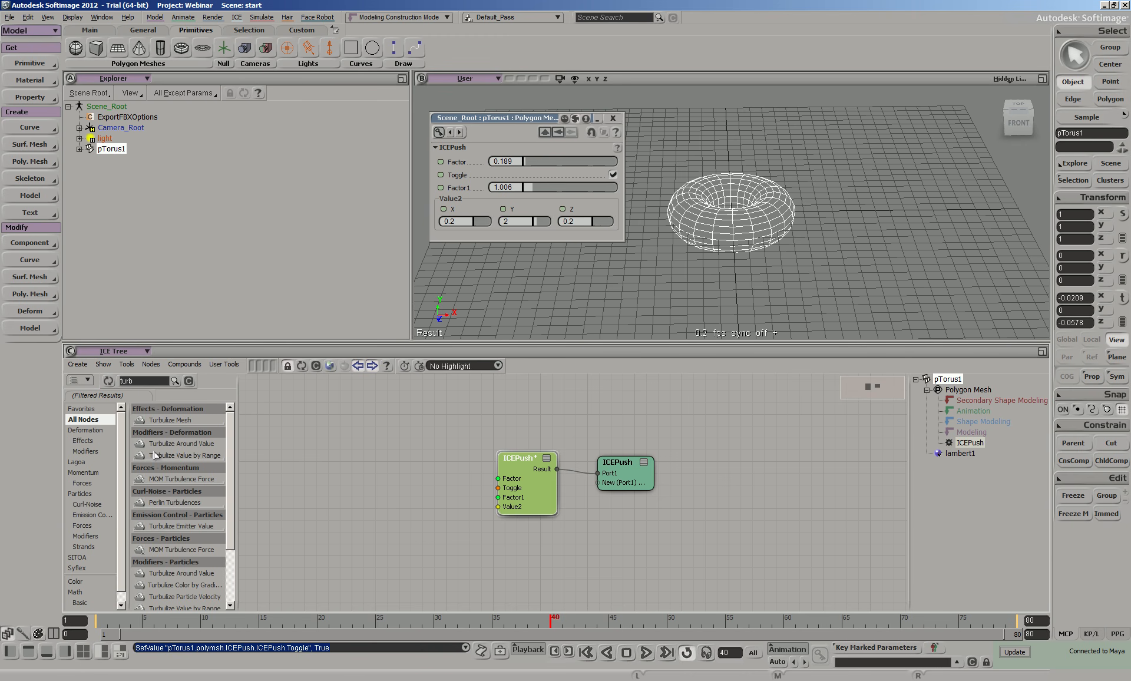
drag(193, 446, 360, 508)
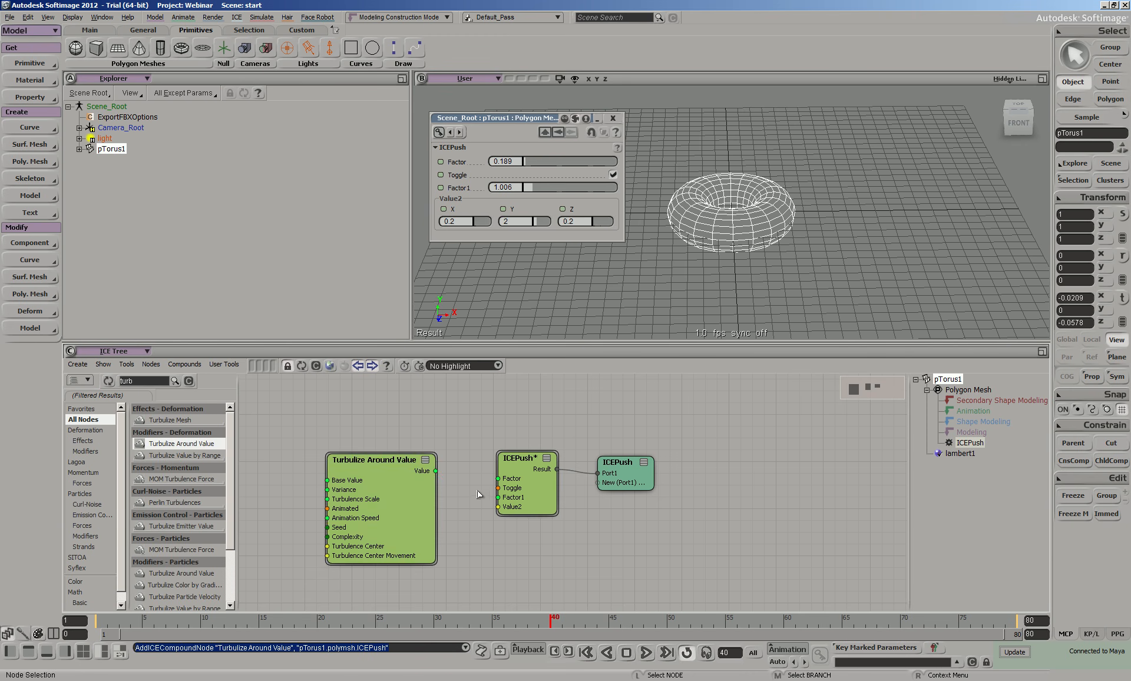
drag(394, 453, 398, 416)
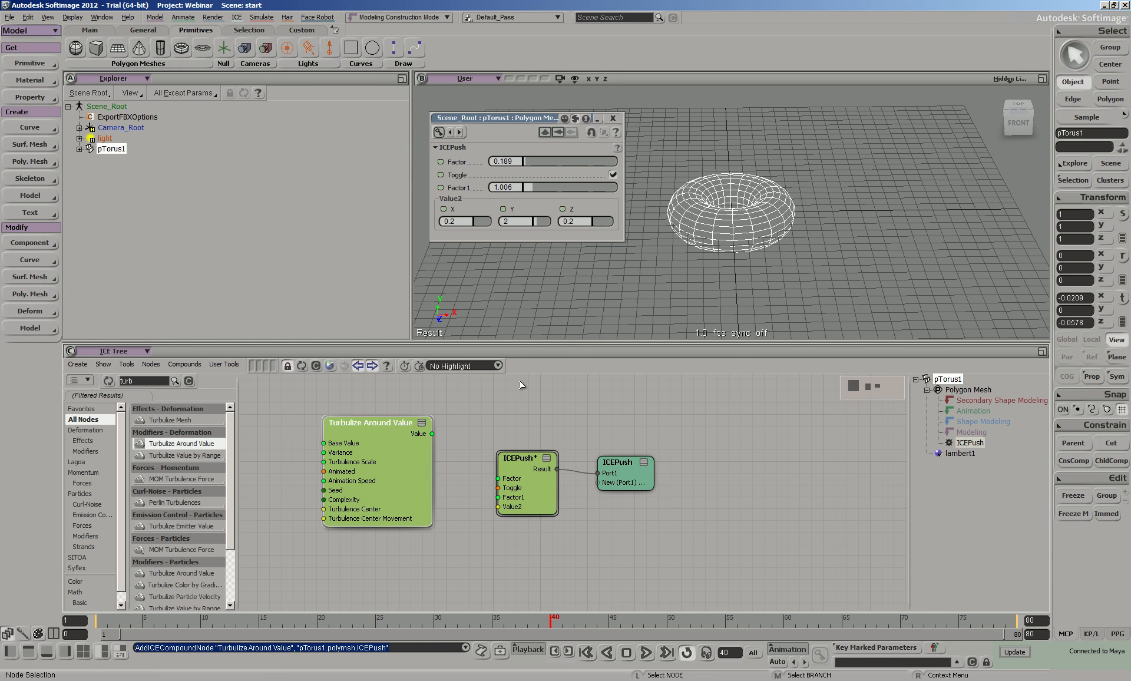
Step: Set ICEPush's Factor to about 2.642, and connect the Turbulize Around Value node's Value output to that Factor input
drag(523, 162, 549, 165)
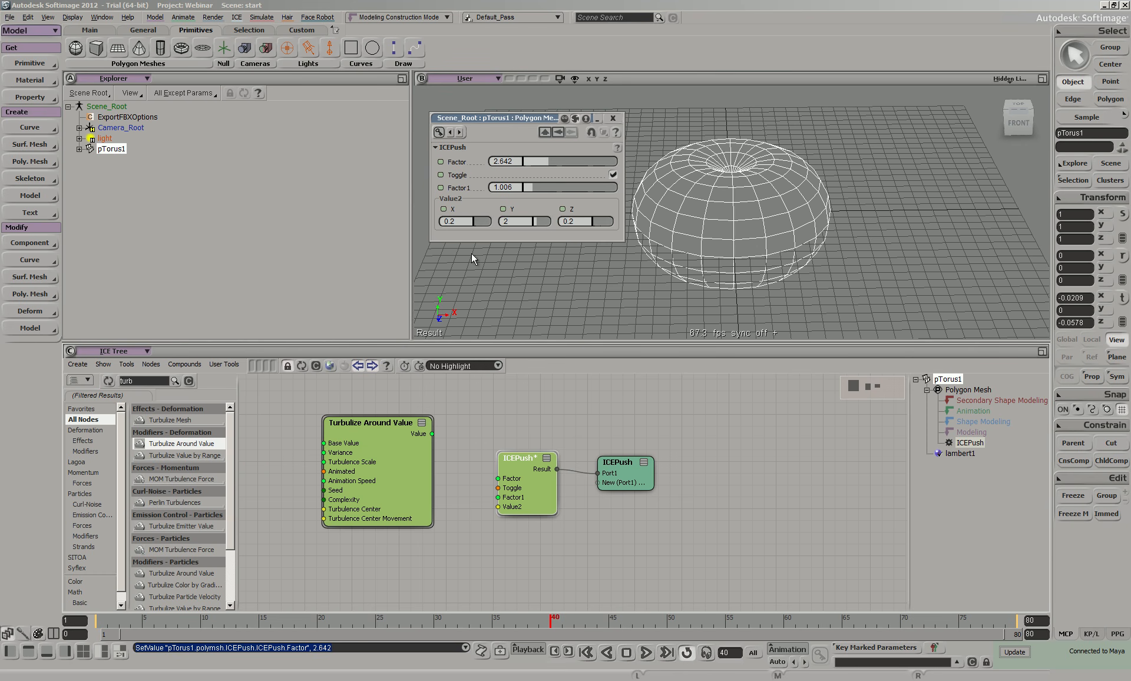
drag(398, 431, 452, 473)
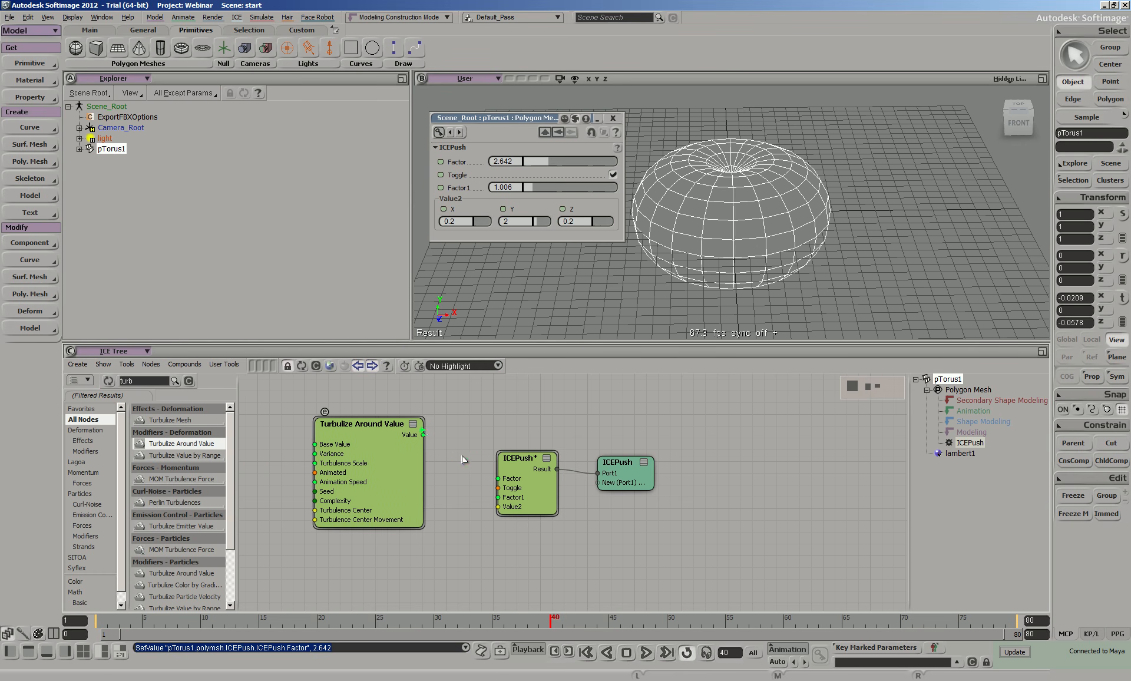
drag(514, 485, 512, 482)
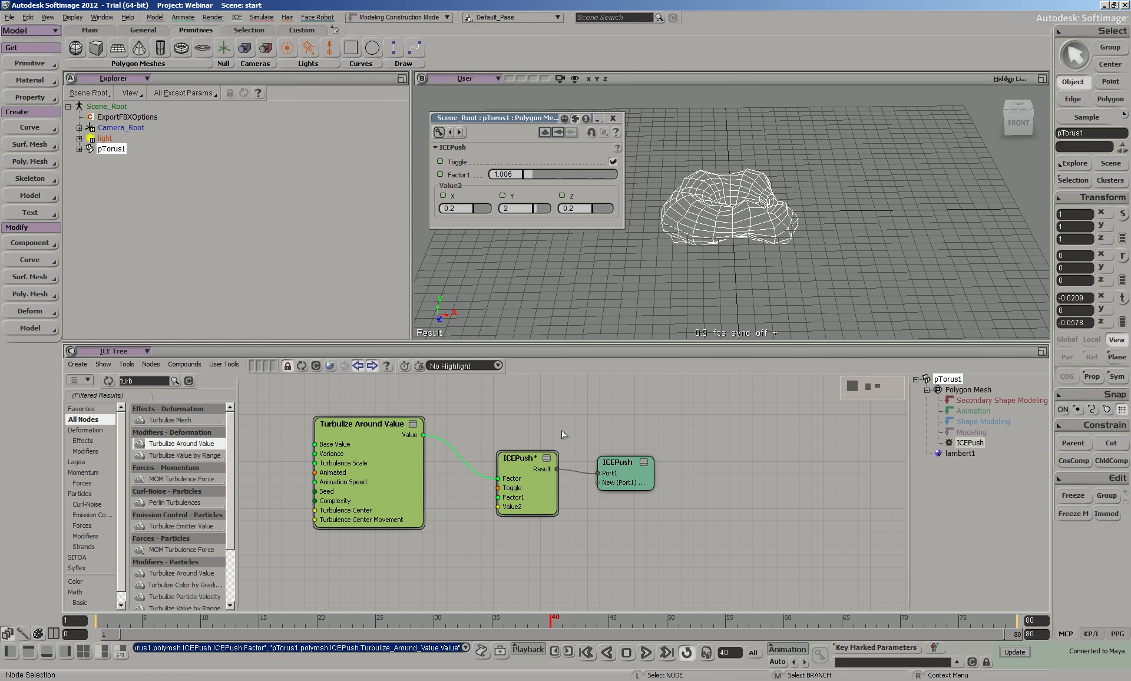
Step: Open the Turbulize Around Value node's properties and try its Animated option on and off
double_click(389, 450)
click(613, 205)
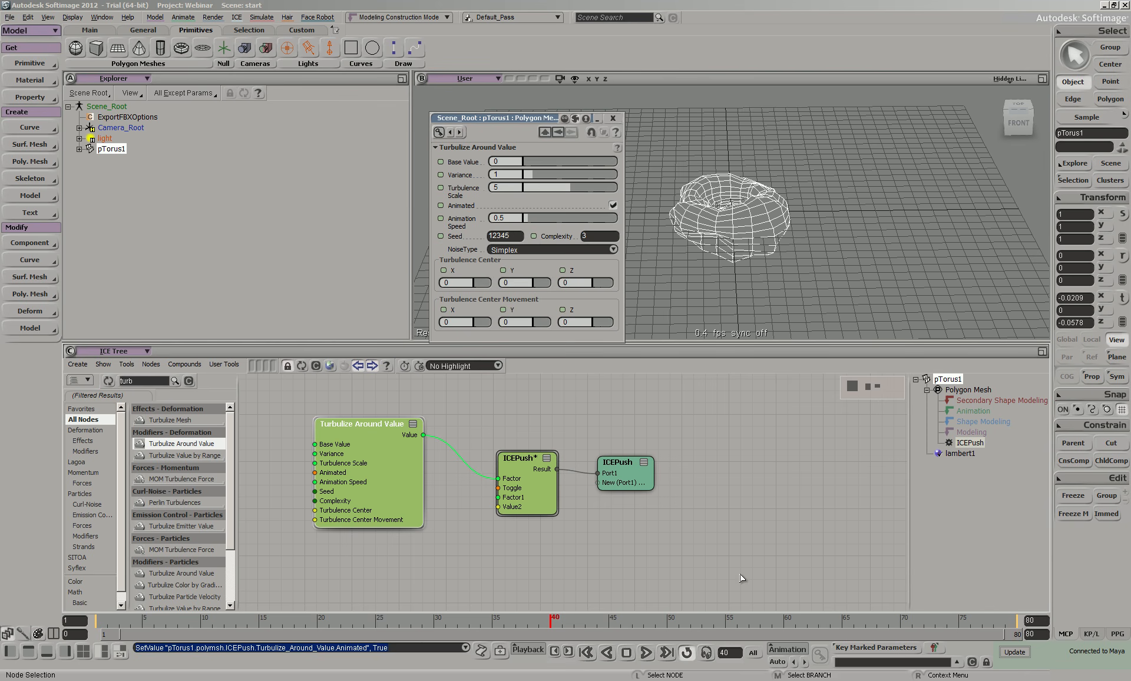
click(612, 205)
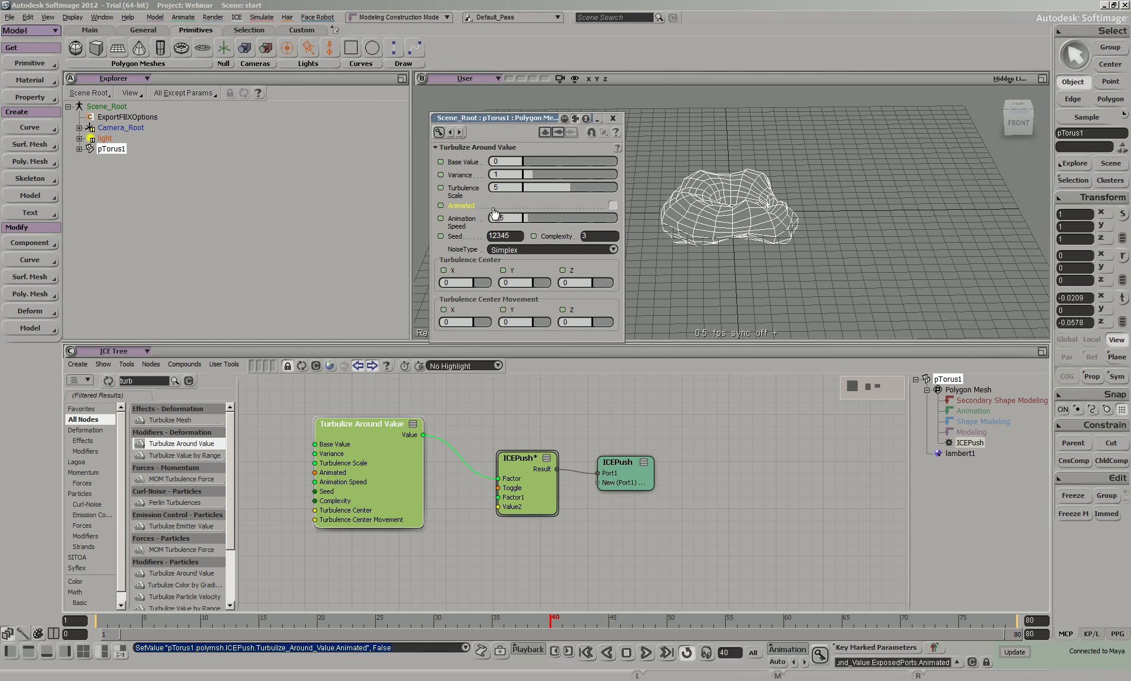
Step: Set the Turbulize Around Value node to Base Value 2.075 and Variance 1.887 with Animated enabled, and play the timeline
mouse_move(530, 159)
mouse_down()
mouse_move(556, 171)
mouse_move(531, 169)
mouse_move(549, 177)
mouse_move(542, 161)
mouse_move(535, 171)
mouse_up()
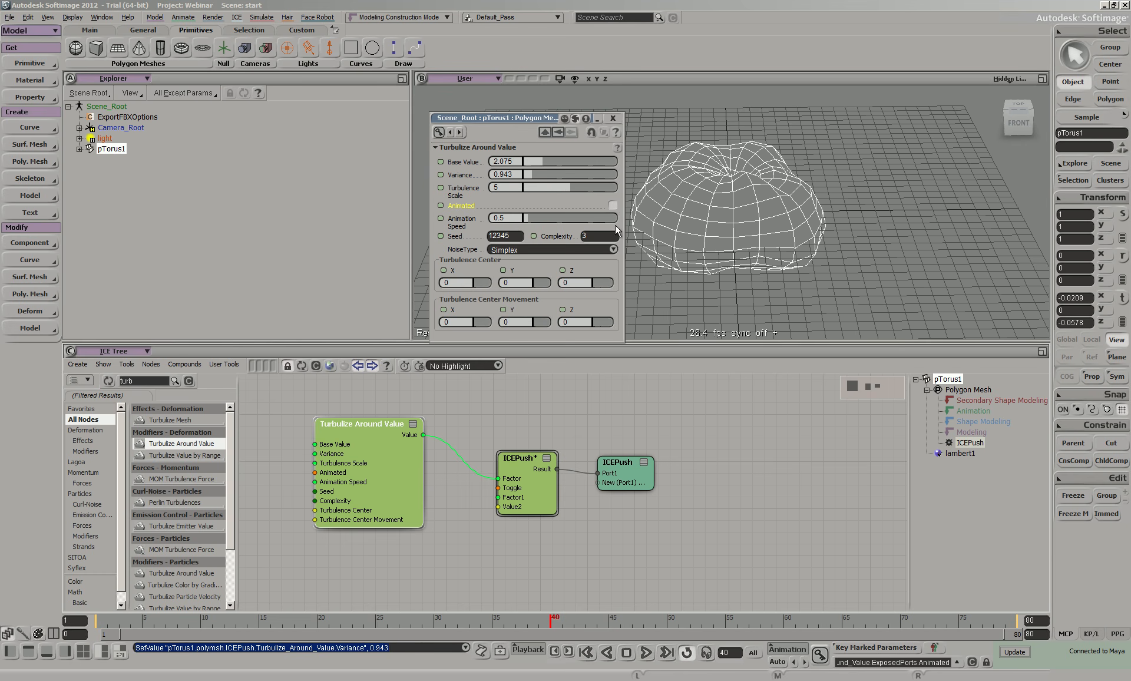
click(613, 205)
click(646, 652)
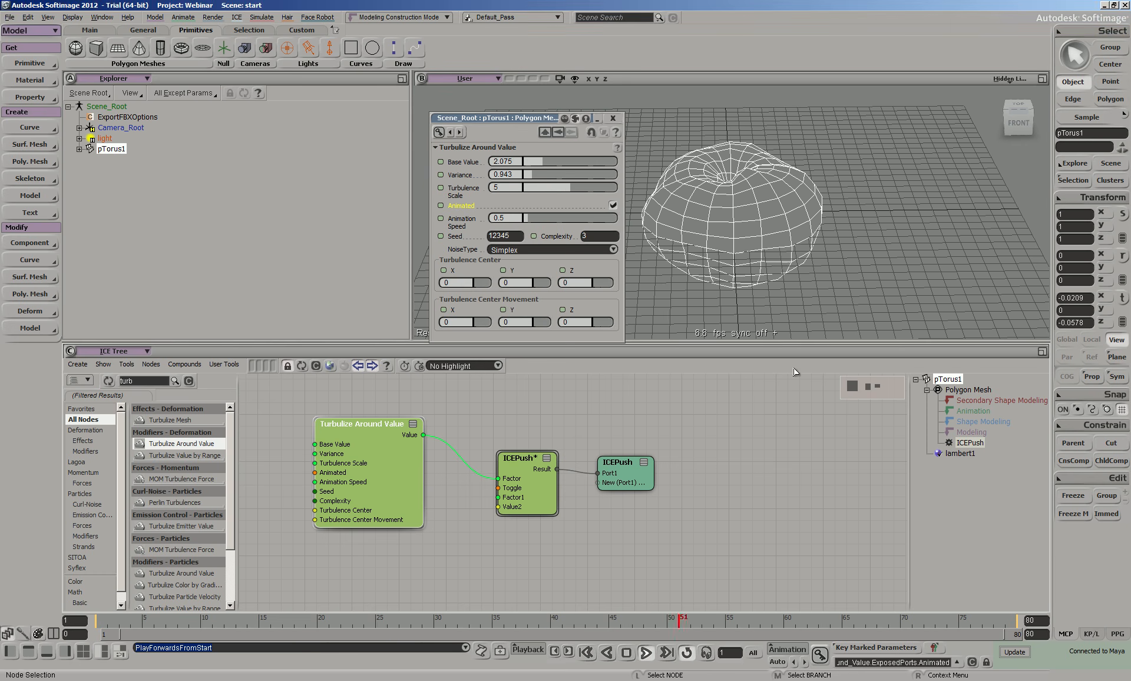
mouse_move(534, 173)
mouse_down()
mouse_move(552, 177)
mouse_move(538, 173)
mouse_move(547, 157)
mouse_move(527, 152)
mouse_move(552, 172)
mouse_up()
click(612, 117)
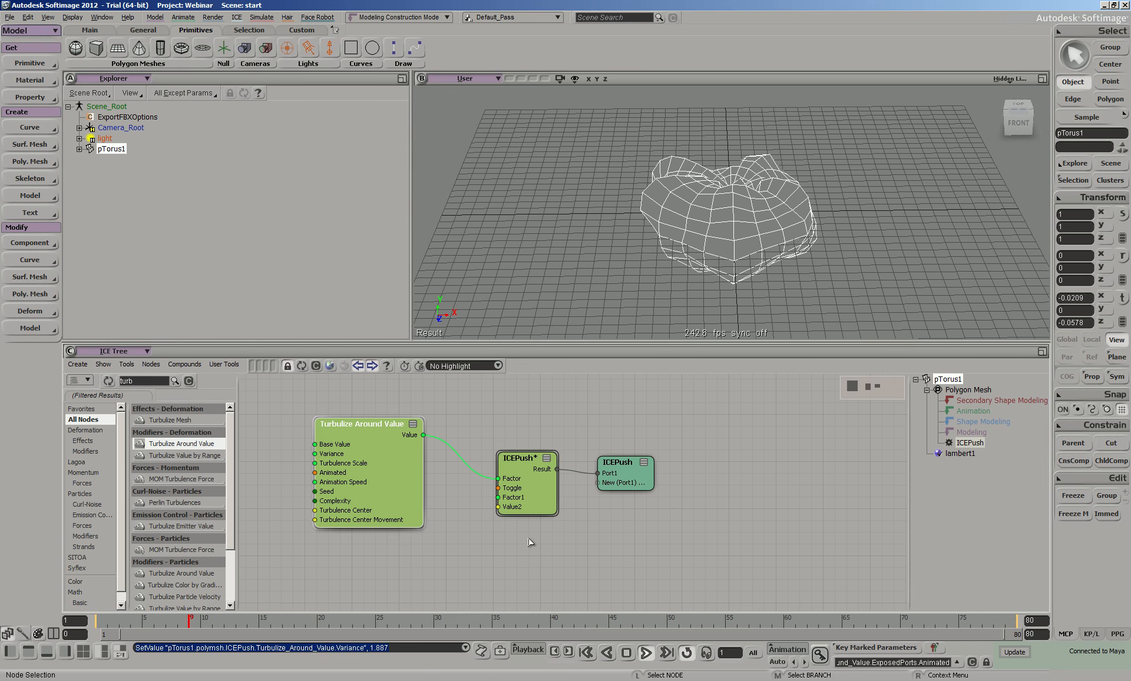
Step: Switch the ICEPush compound's Toggle off and back on to compare the torus deformation
drag(524, 493, 524, 488)
double_click(516, 453)
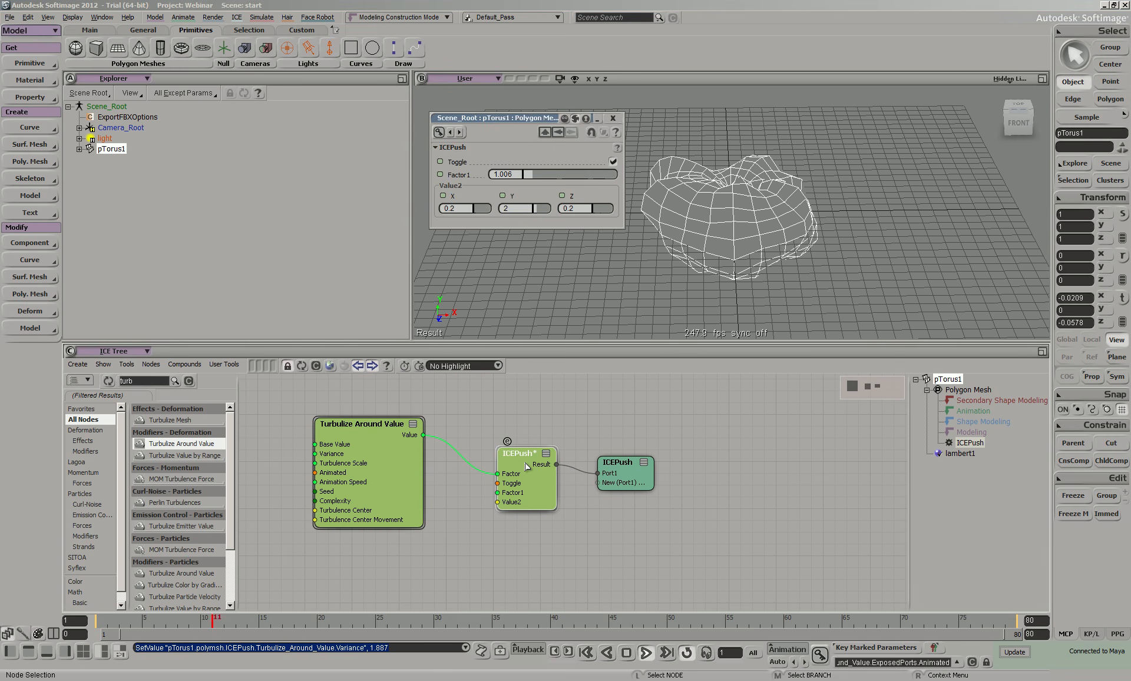
click(612, 162)
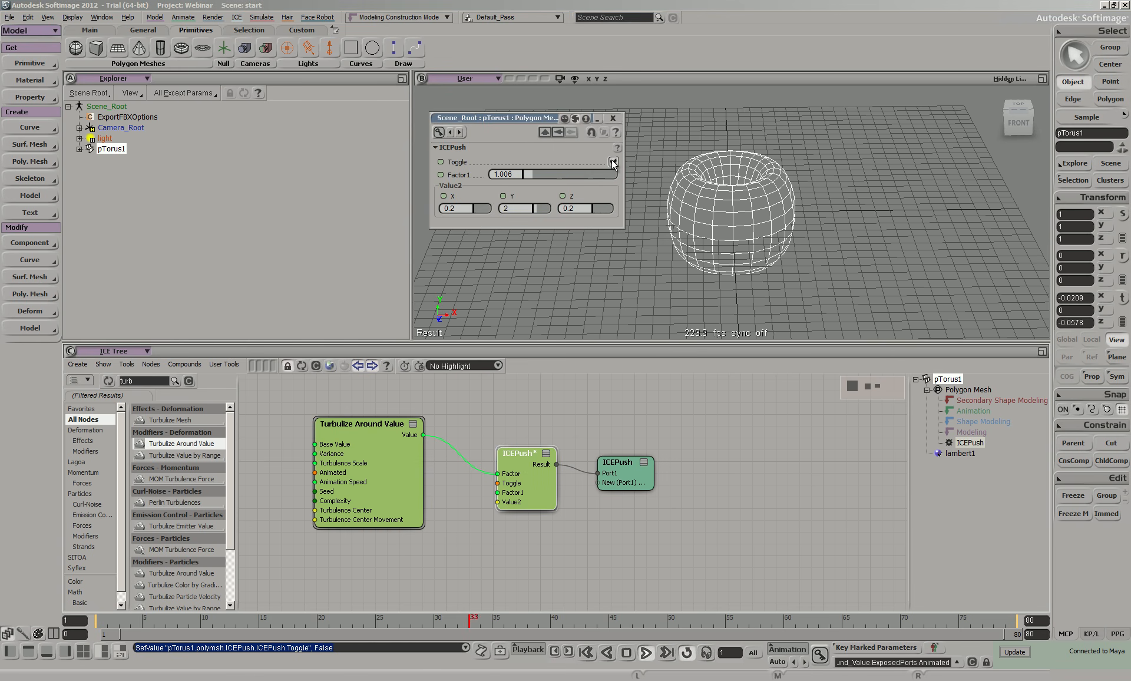
click(613, 162)
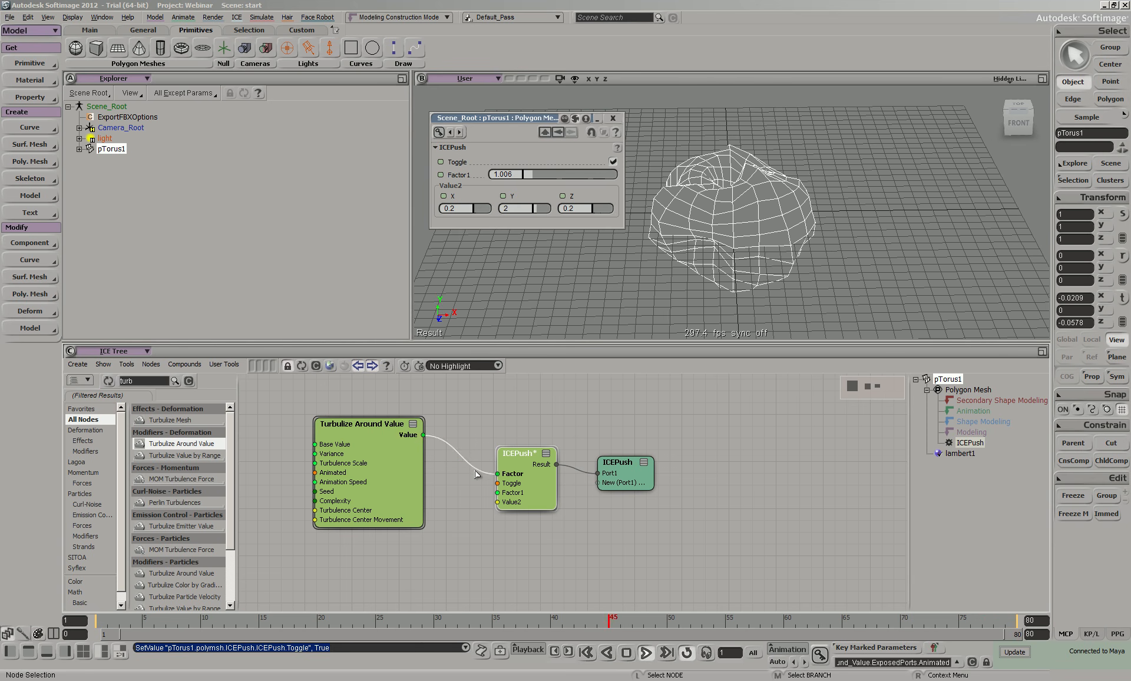
Step: Disconnect the turbulence from ICEPush's Factor port, try a manual Factor of 1.006, and restore the connection
click(457, 455)
key(Delete)
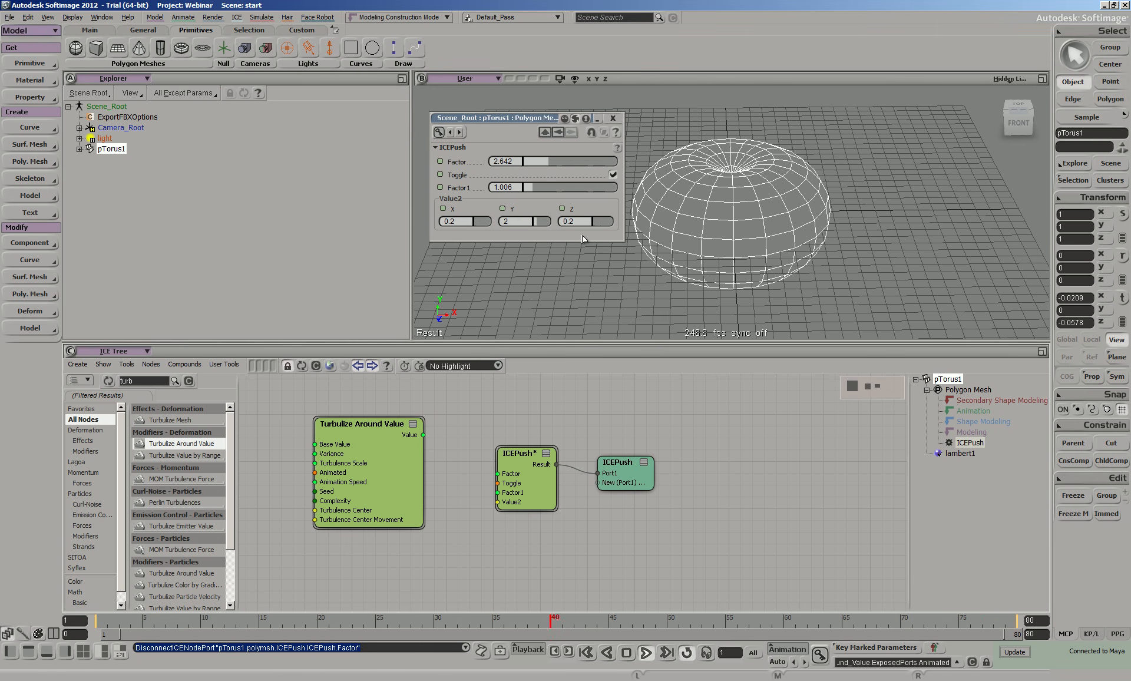
mouse_move(548, 161)
mouse_down()
mouse_move(521, 158)
mouse_move(532, 160)
mouse_up()
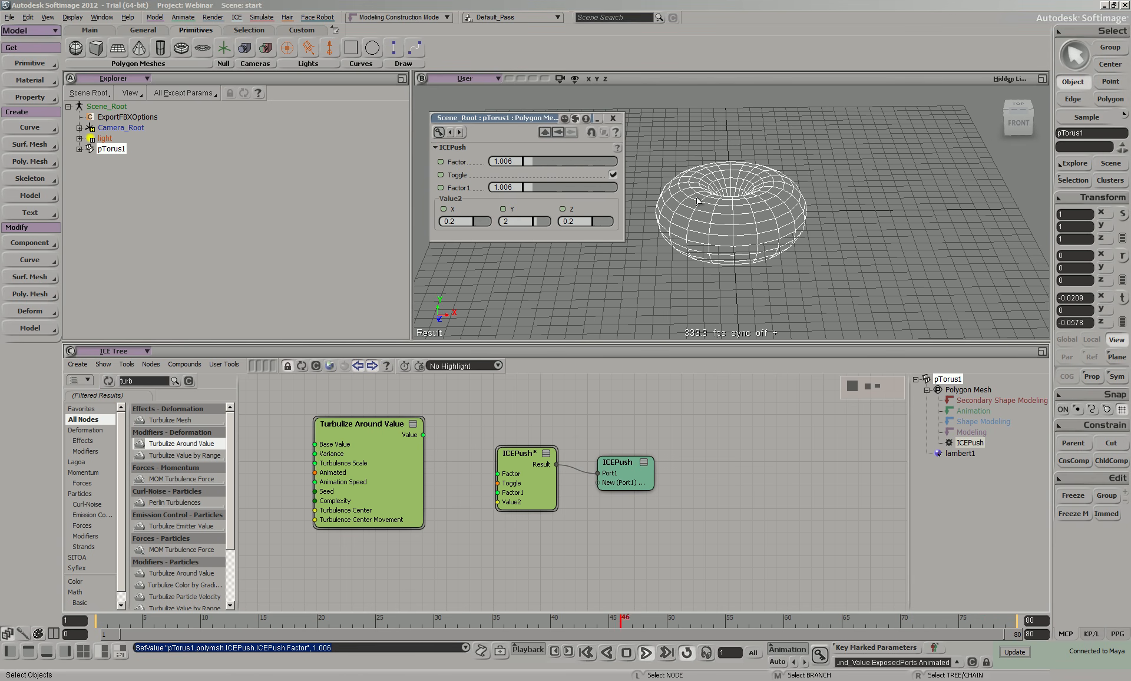
drag(421, 439, 487, 486)
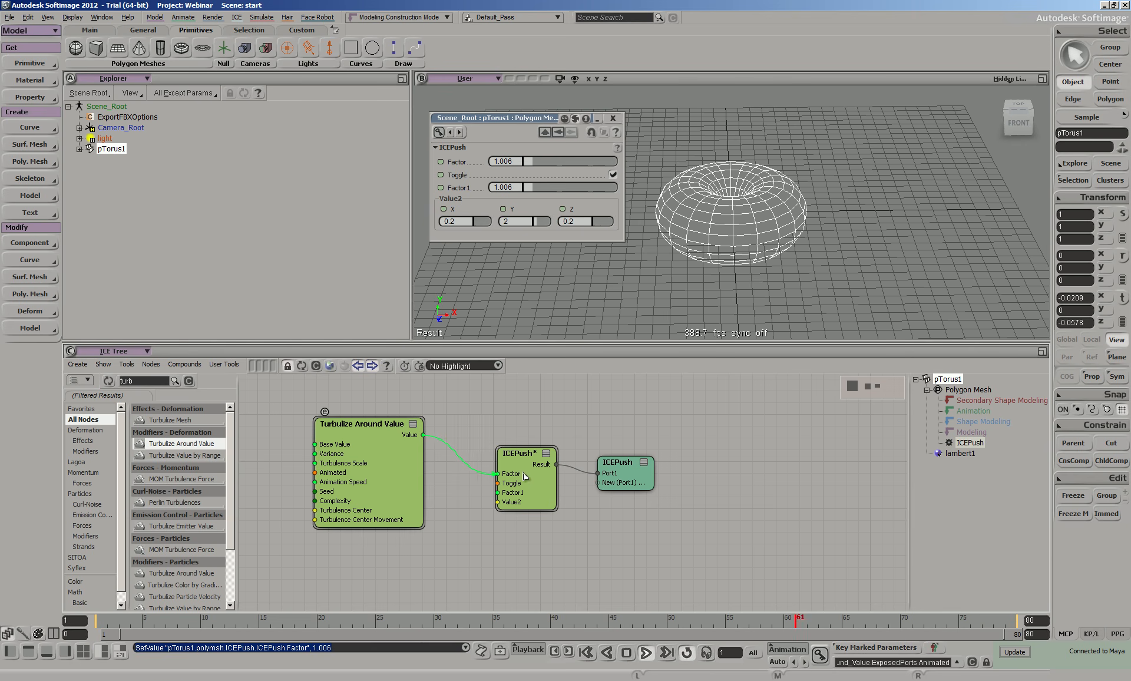
drag(524, 476, 526, 477)
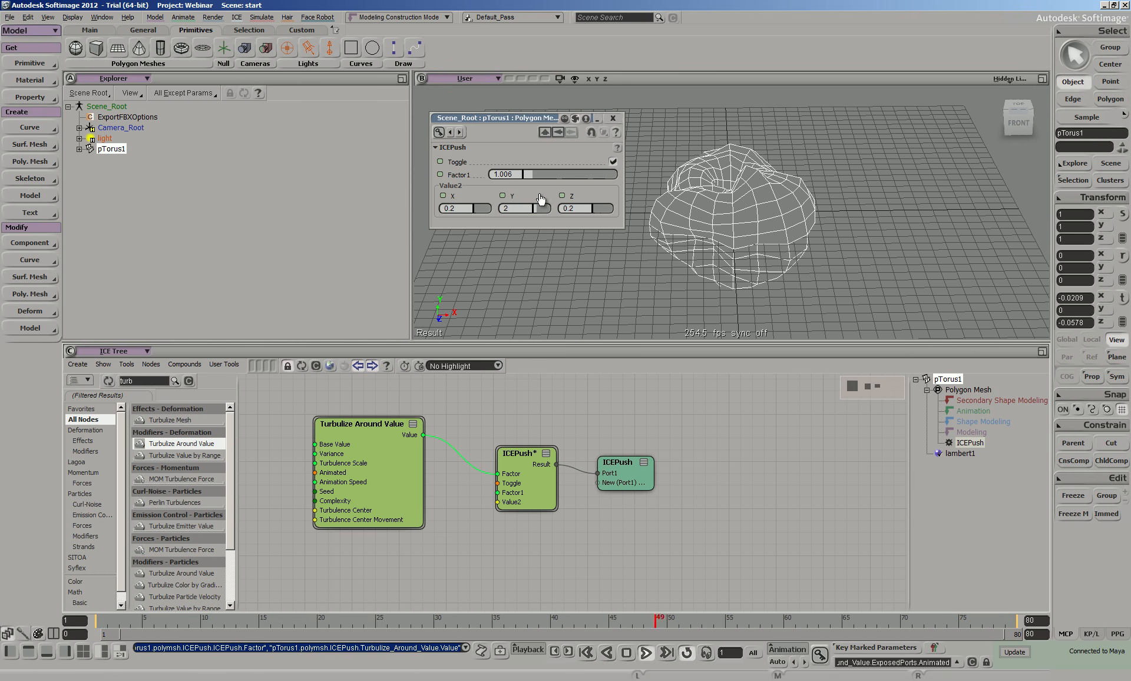
Step: Flip the ICEPush Toggle while the turbulence drives Factor, and leave it switched off
click(613, 161)
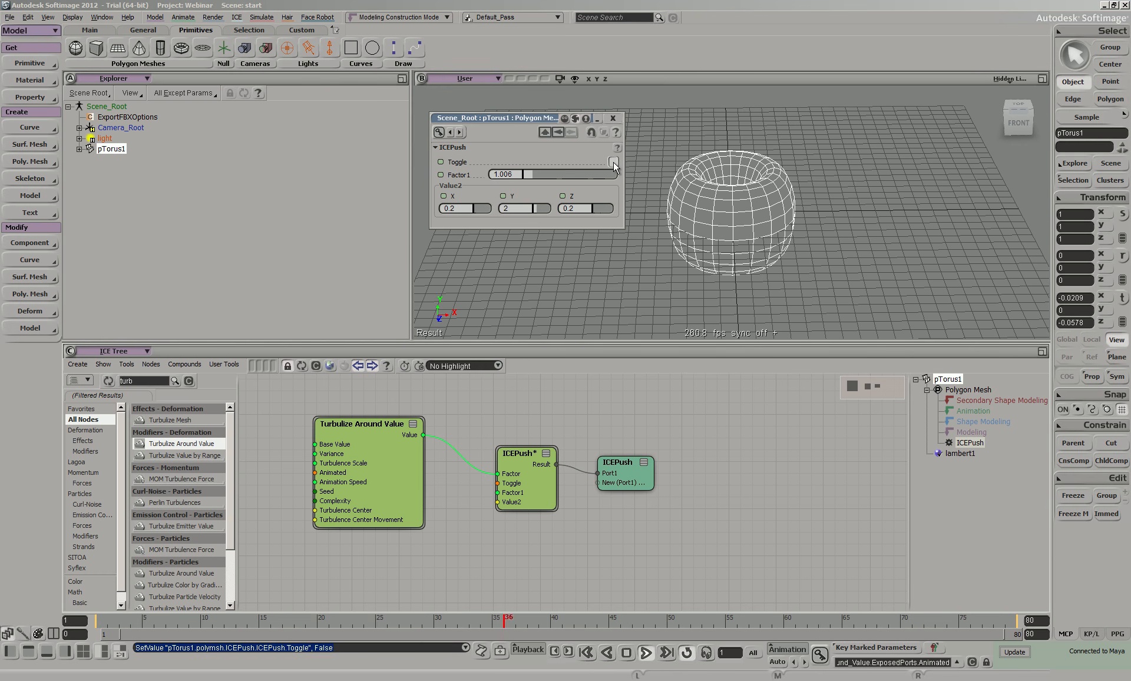
click(613, 161)
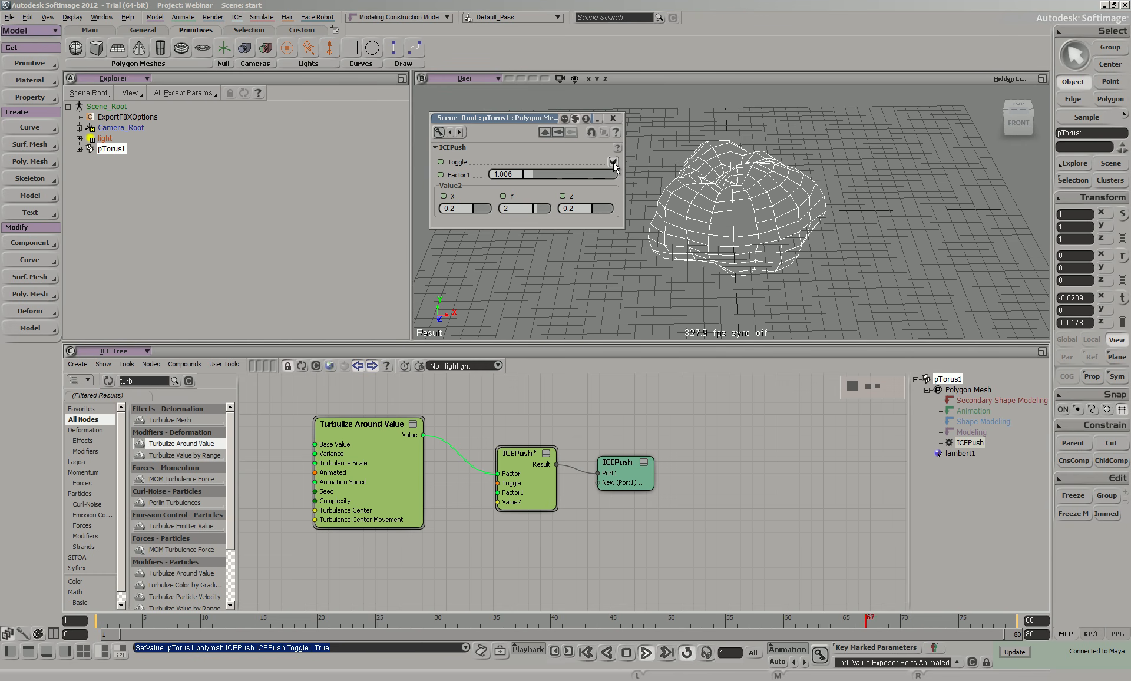
click(613, 162)
Step: Find the Test Inside Geometry node with the filter "test", add it to the ICE tree, and connect its Result to ICEPush's Toggle
click(139, 381)
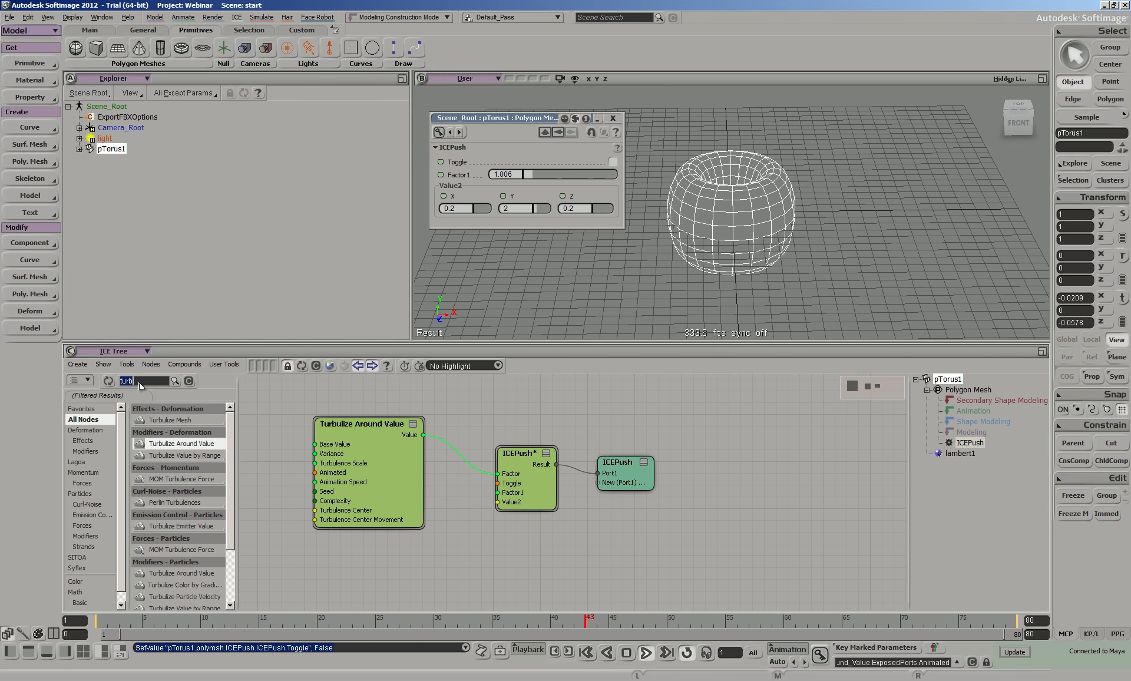
text(test)
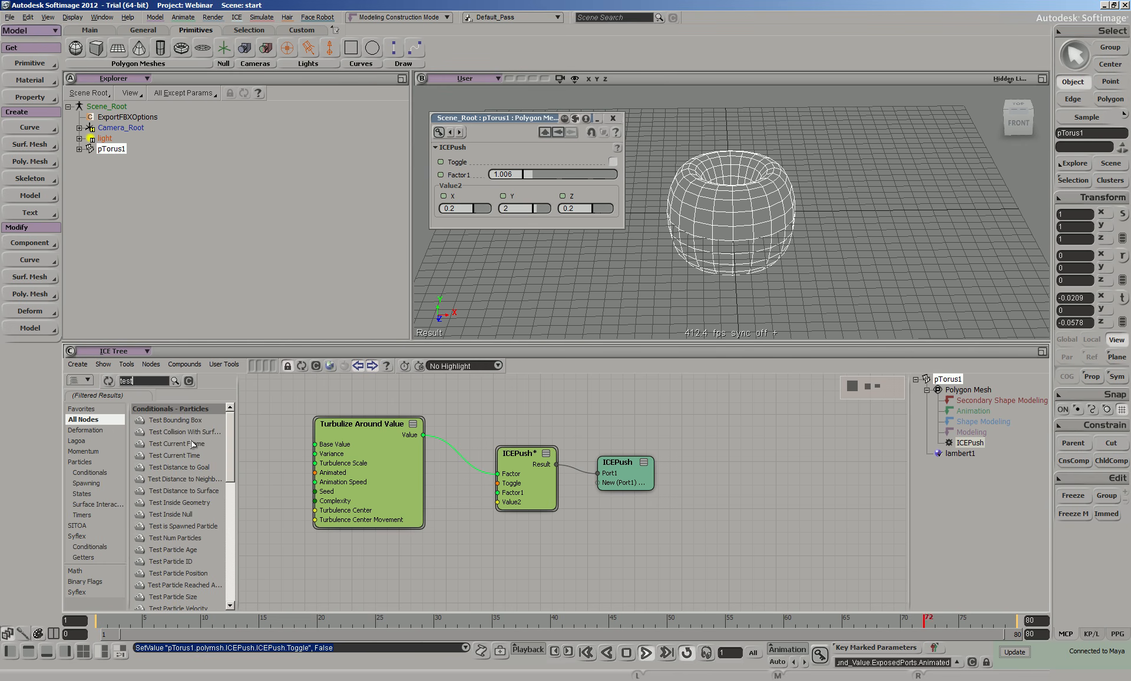
drag(238, 430, 209, 429)
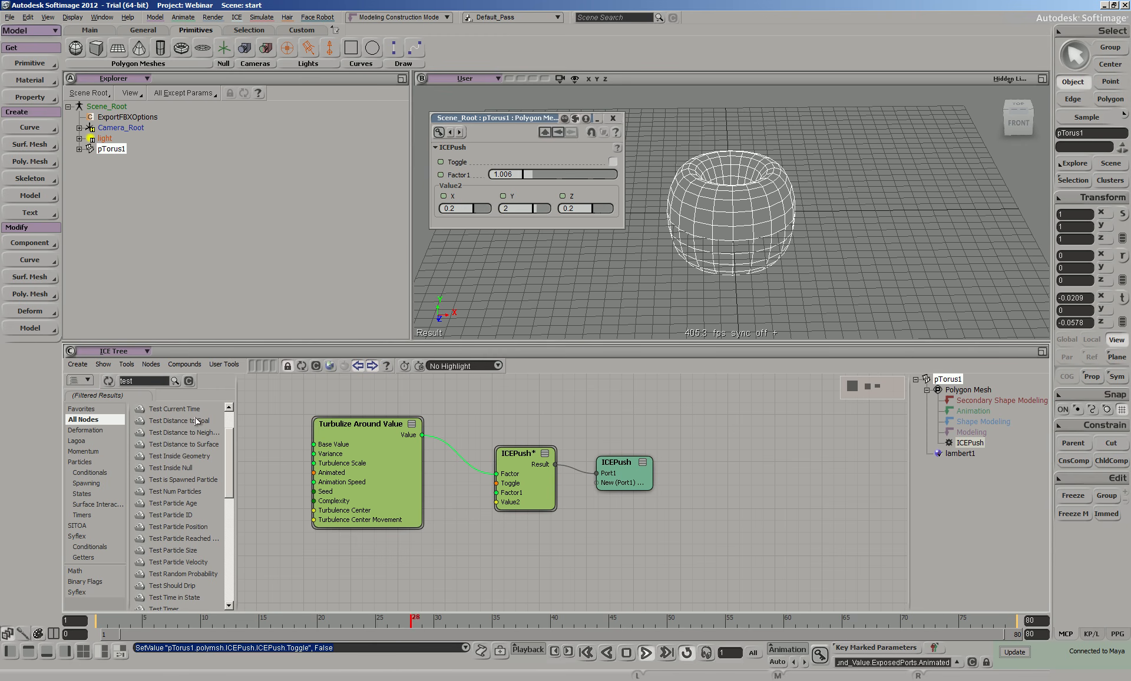
mouse_move(228, 454)
mouse_down()
mouse_move(229, 436)
mouse_move(236, 469)
mouse_up()
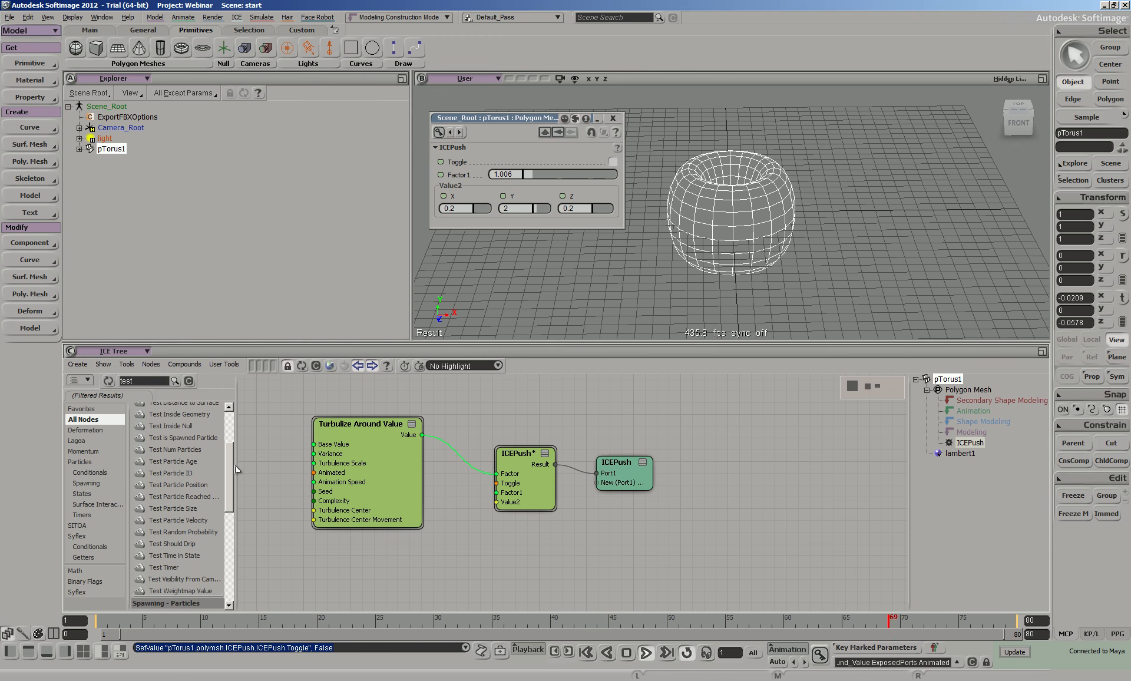
drag(178, 414, 351, 544)
middle_drag(595, 569, 684, 555)
drag(625, 460, 643, 472)
drag(549, 533, 616, 466)
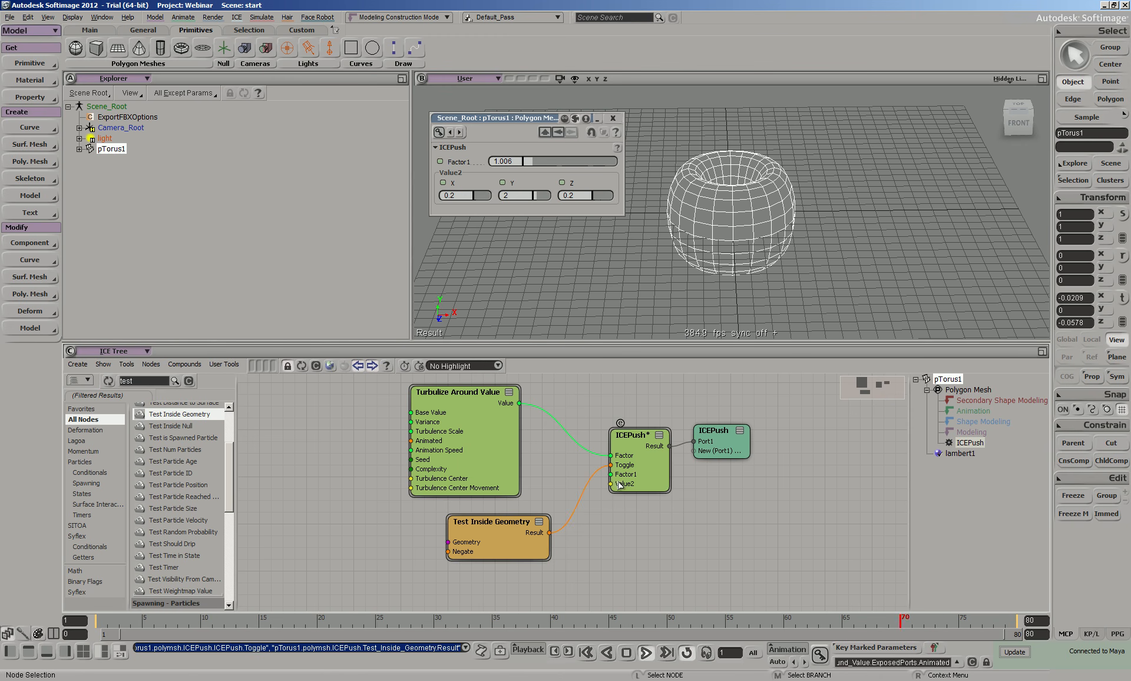
drag(462, 531, 428, 527)
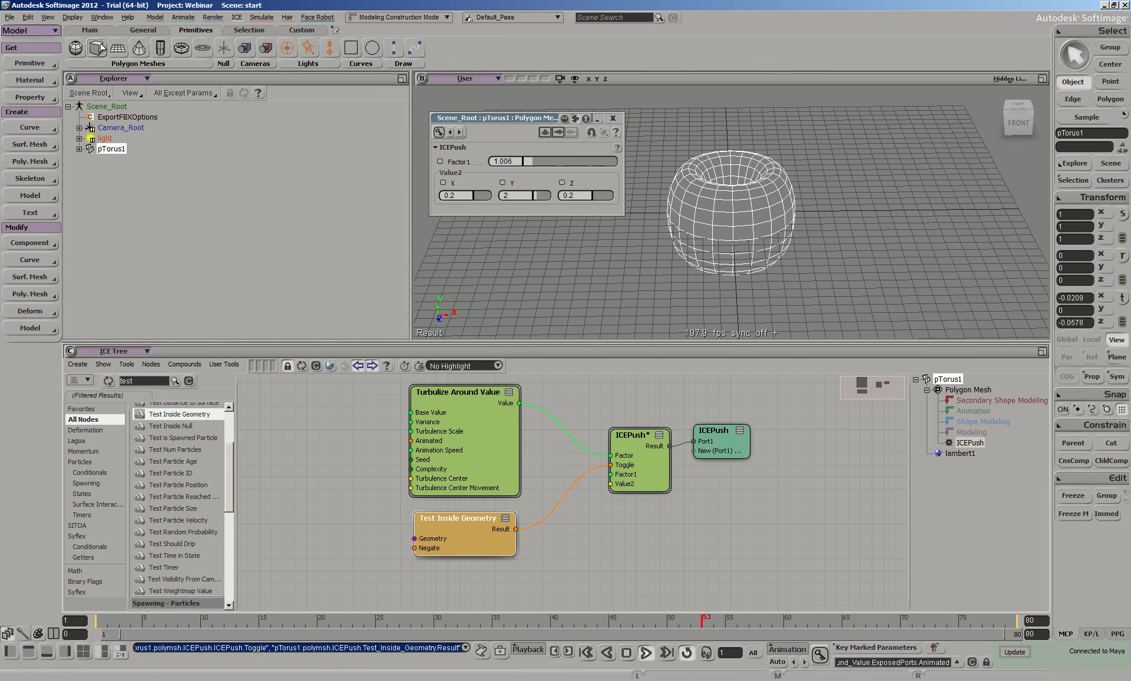
Step: Create a polygon mesh cube and move it beside the torus to about -8.97 on X
click(97, 50)
key(v)
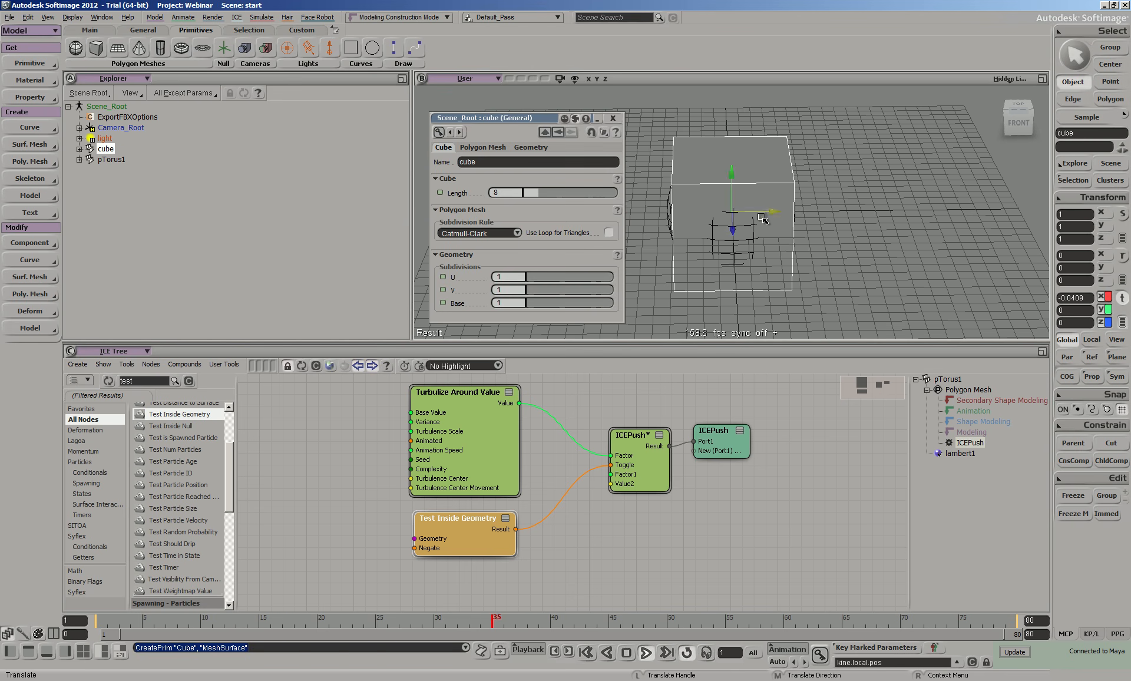
click(612, 118)
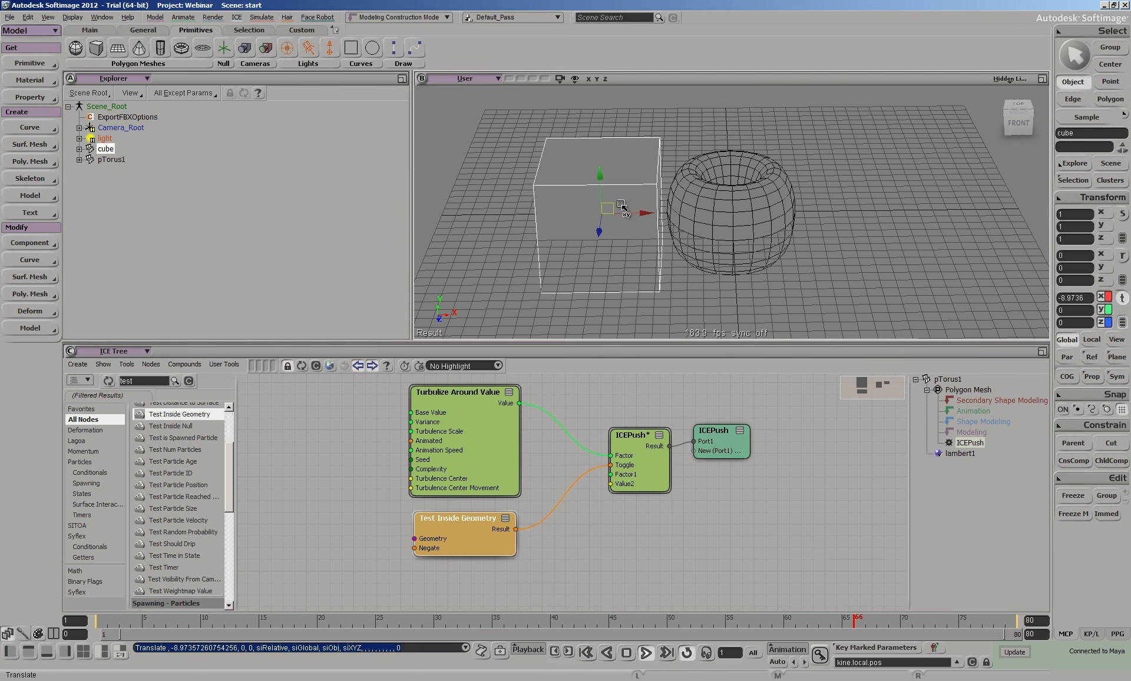
key(Return)
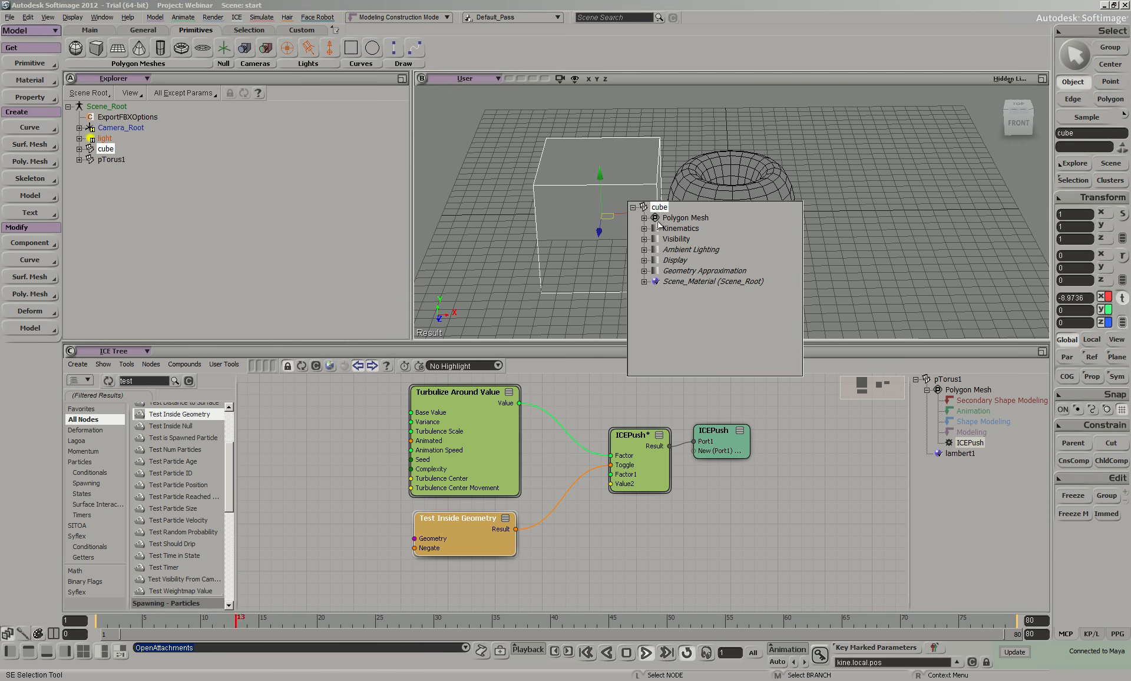
click(644, 229)
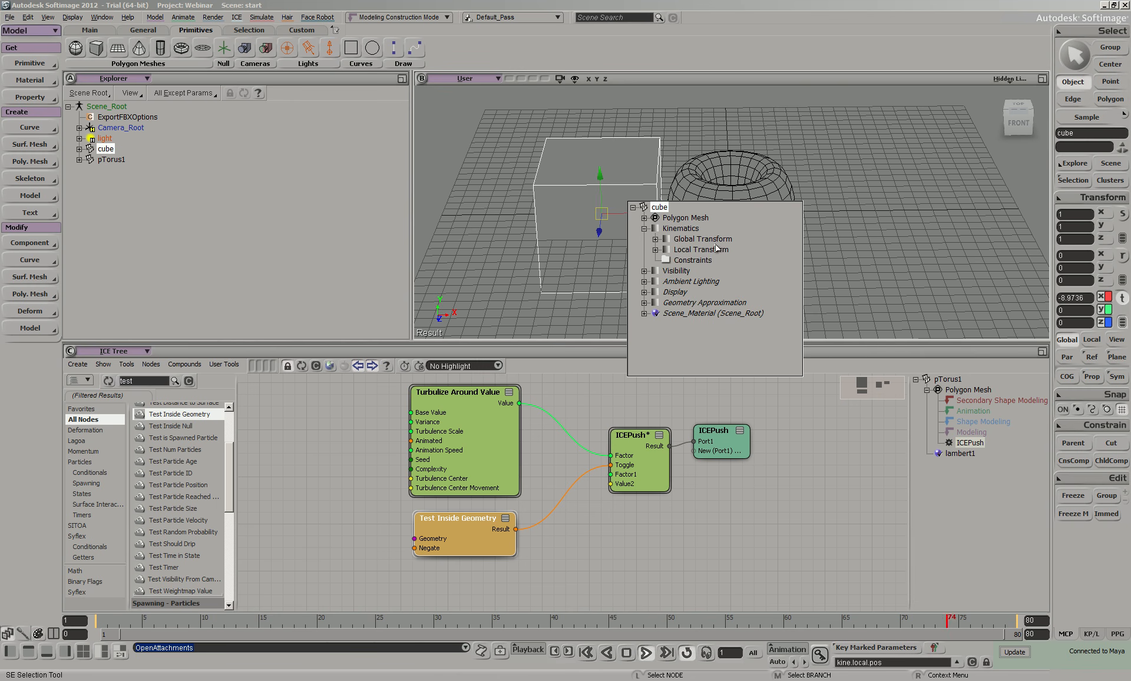
click(655, 238)
drag(691, 249, 832, 549)
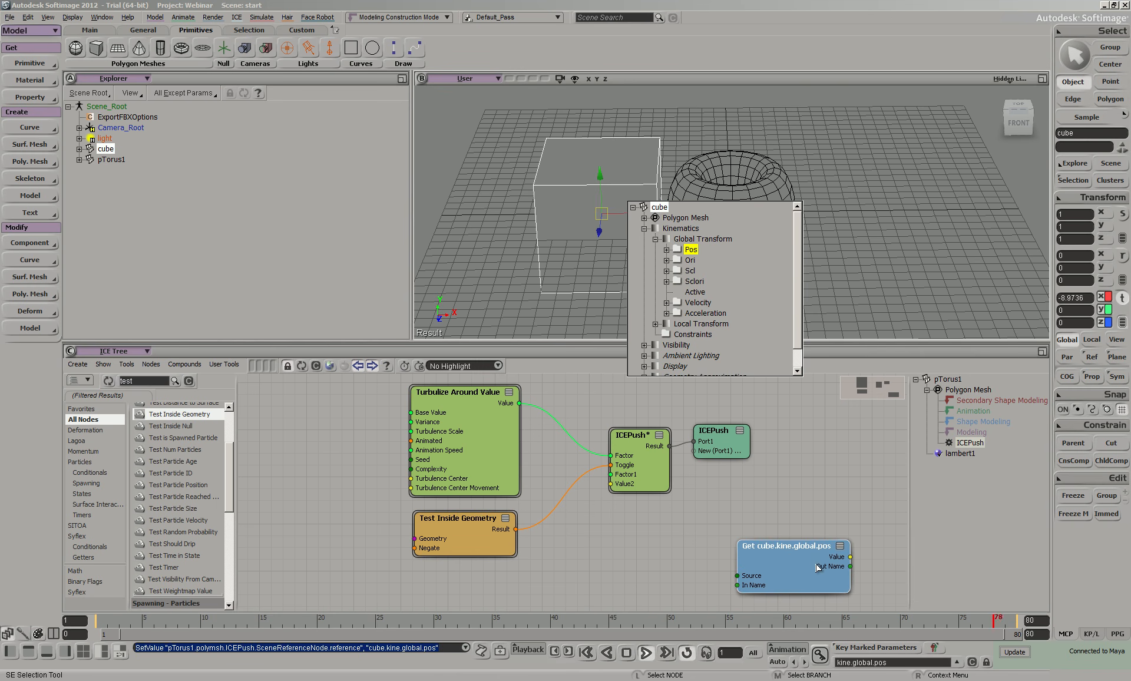
click(808, 562)
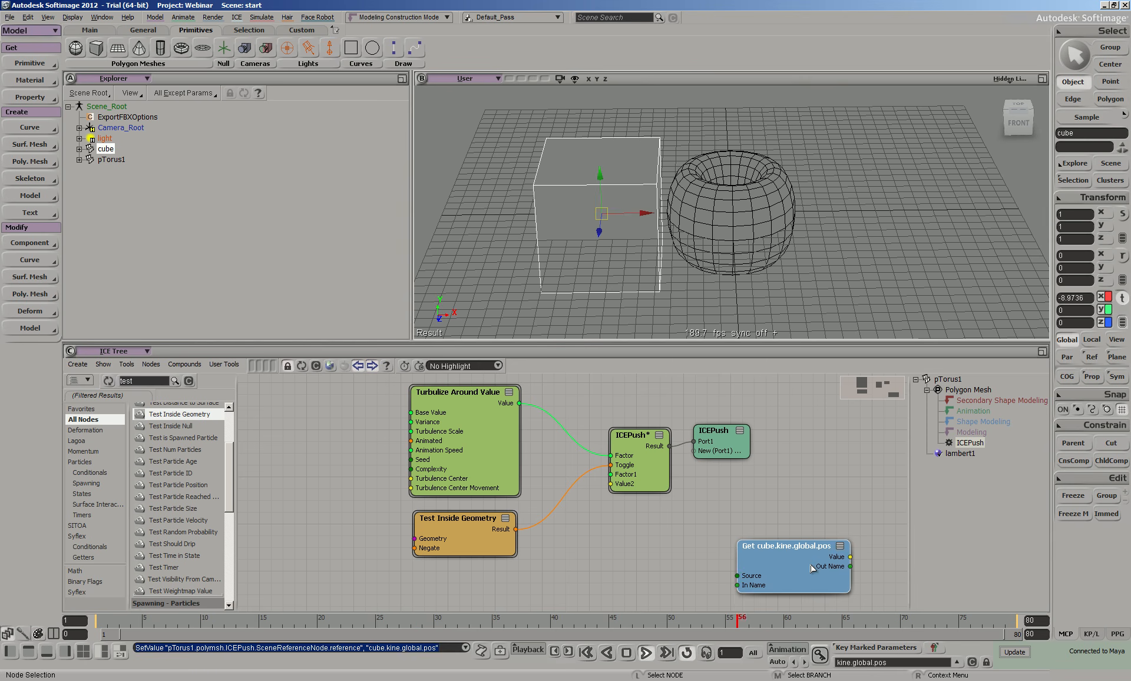
key(Delete)
Step: Add a Get cube node to the ICE tree and connect its Value to the Geometry port of Test Inside Geometry
key(Return)
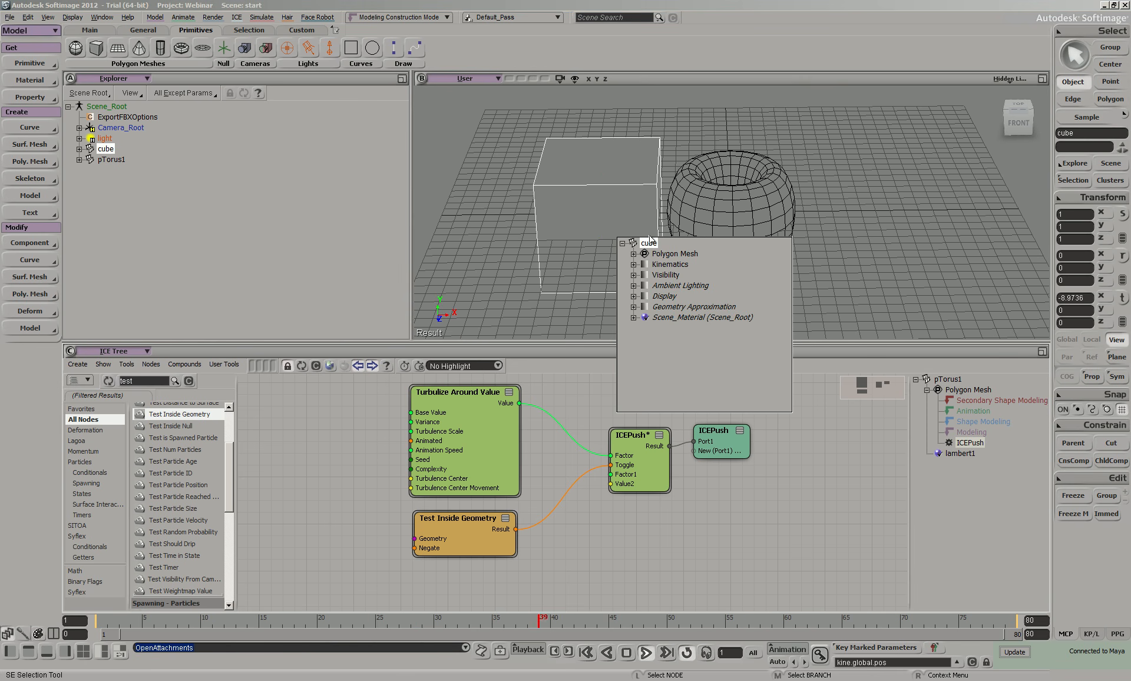
drag(649, 243, 402, 382)
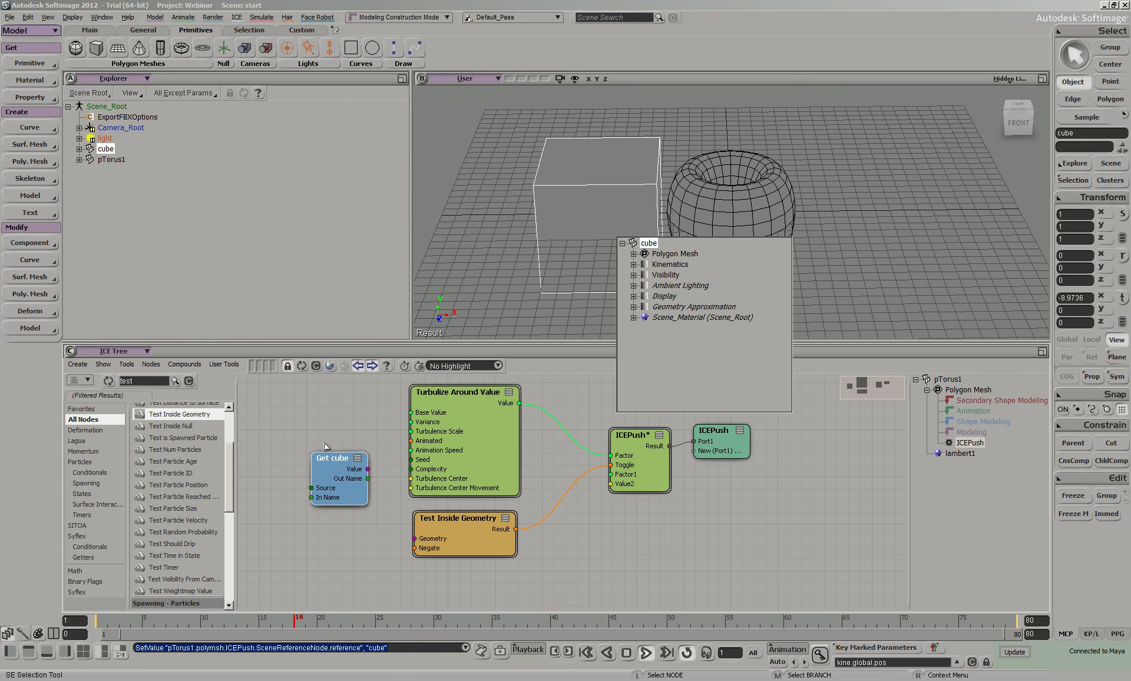
drag(312, 451, 313, 455)
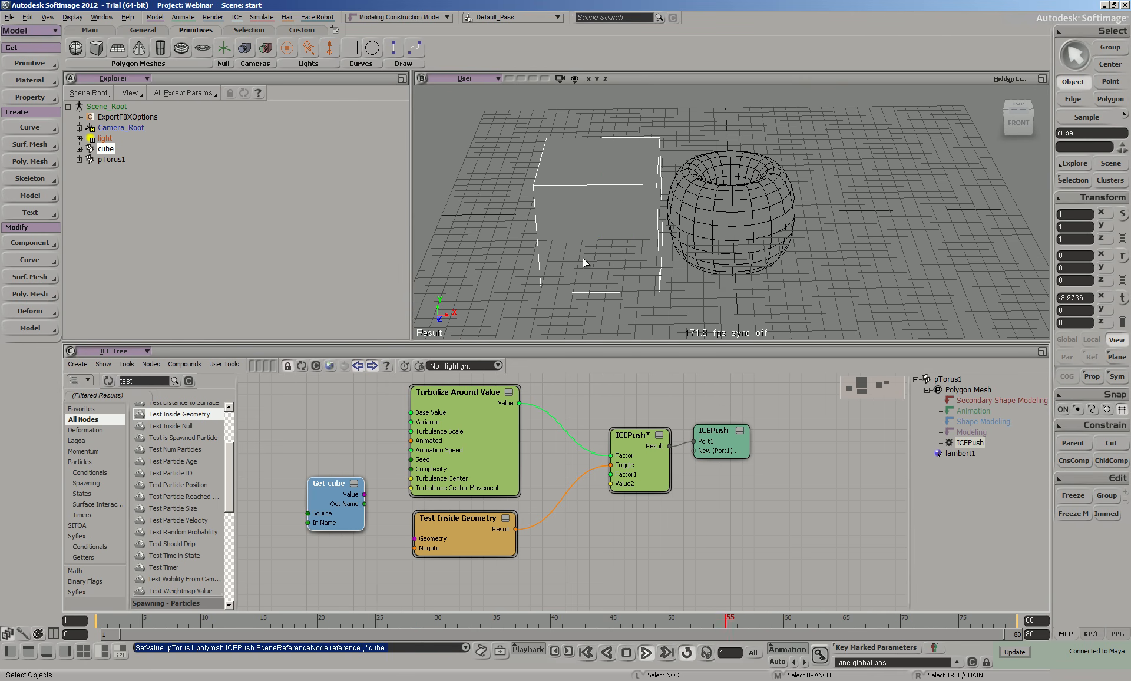
drag(330, 483, 328, 510)
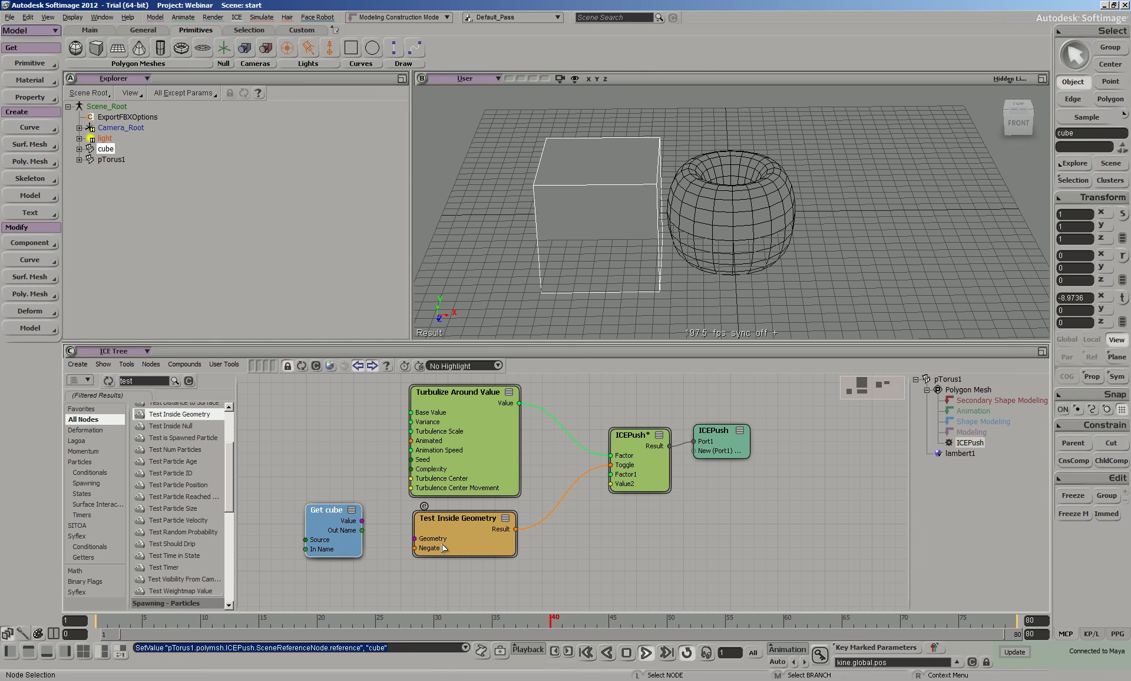
drag(361, 521, 414, 538)
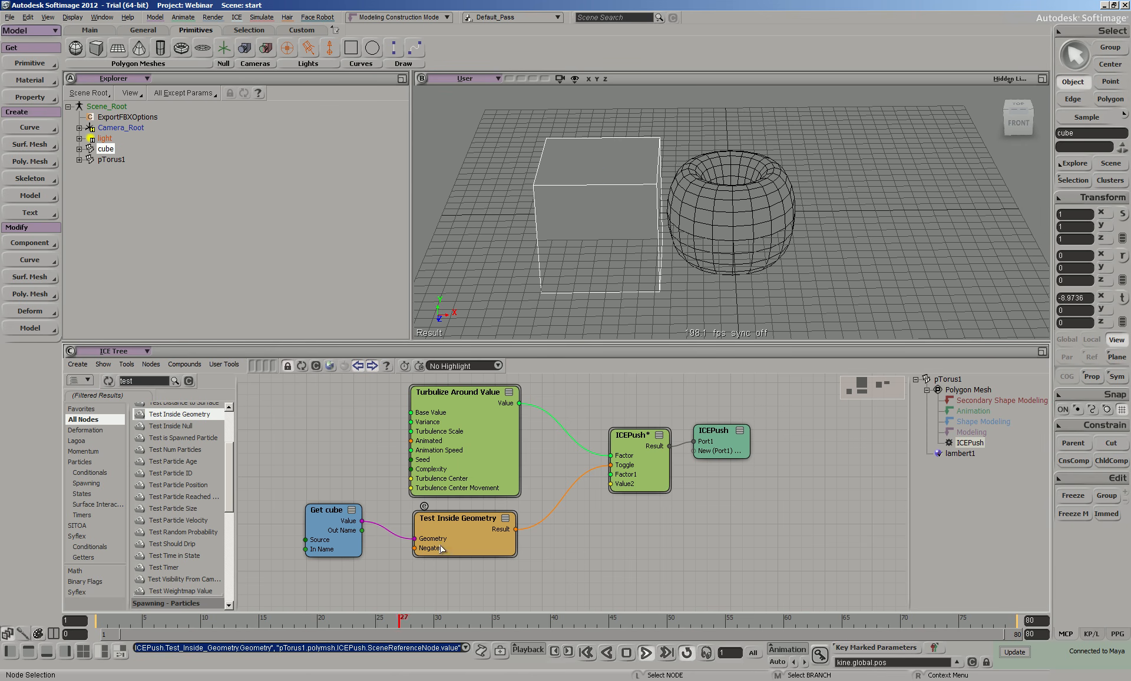
Step: Display the viewport in Wireframe and move the cube into the torus, to about 3.69 on X
key(v)
drag(645, 216, 681, 219)
click(1010, 78)
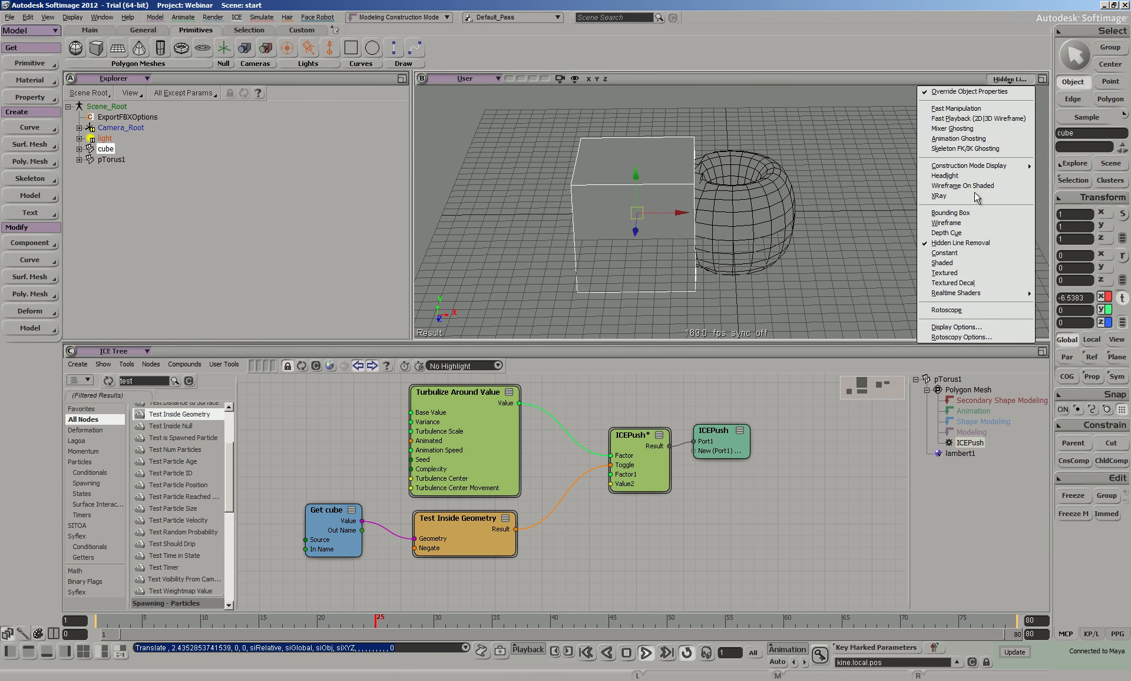
click(970, 223)
drag(686, 218, 825, 231)
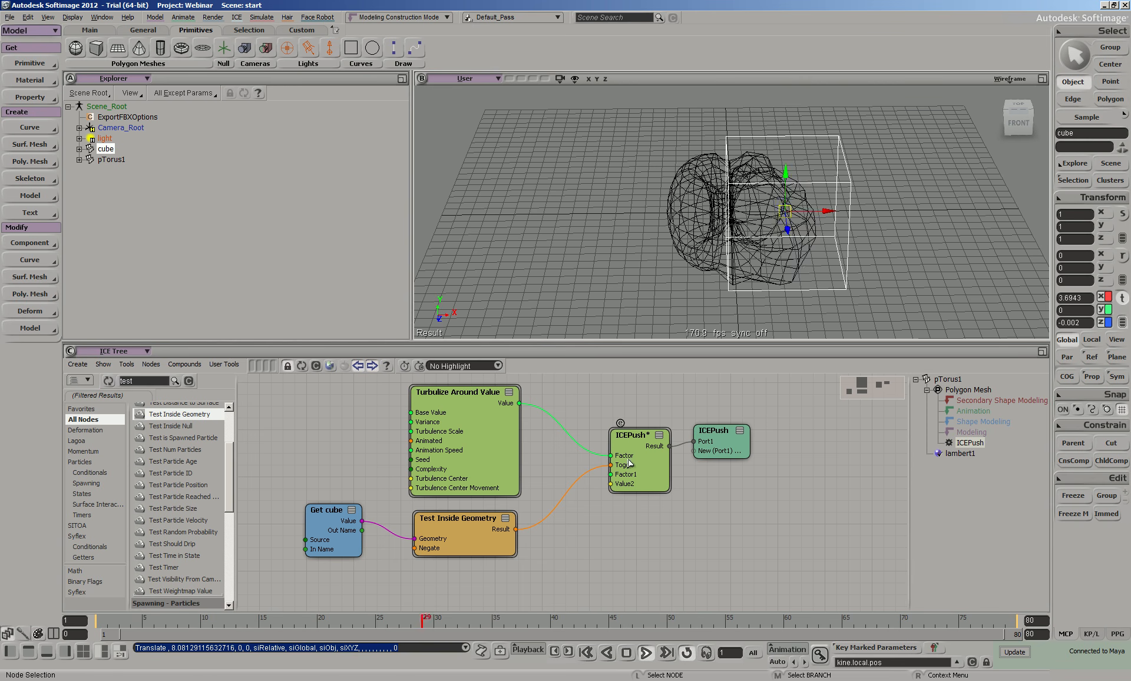
Step: Try ICEPush's Toggle manually with Test Inside Geometry disconnected, and restore the connection to its Result
drag(608, 466, 568, 475)
double_click(652, 439)
click(612, 161)
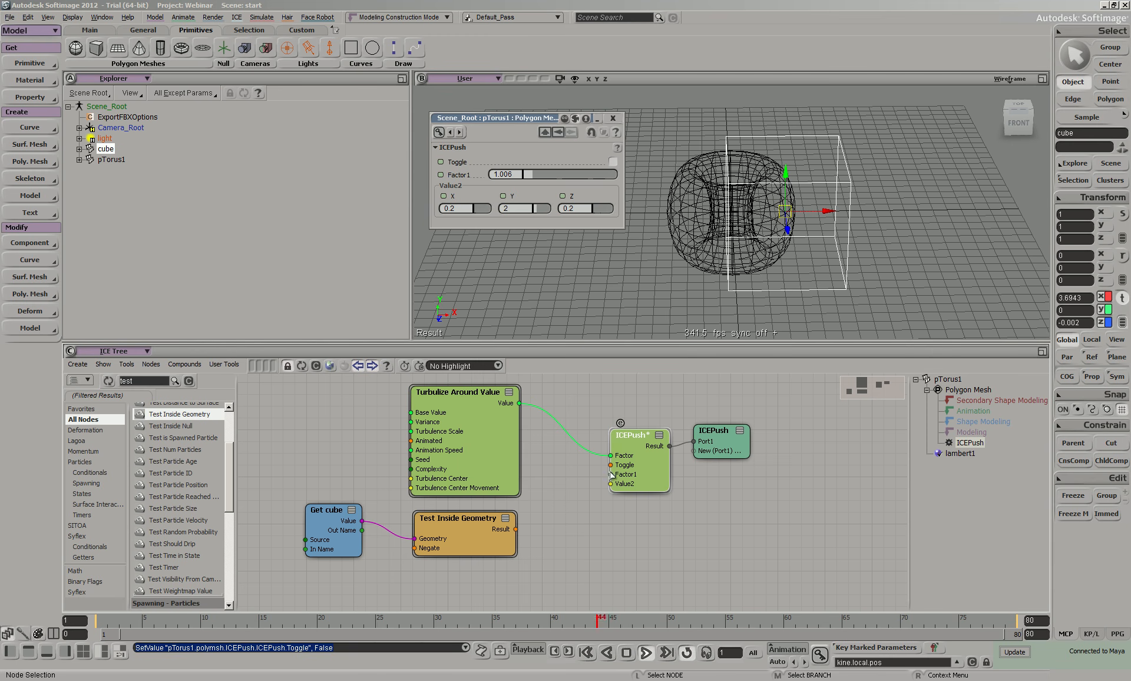
drag(515, 529, 616, 465)
Step: Move the cube out of the torus to about -8.87 on X, and stop playback at the first frame
drag(827, 217, 637, 224)
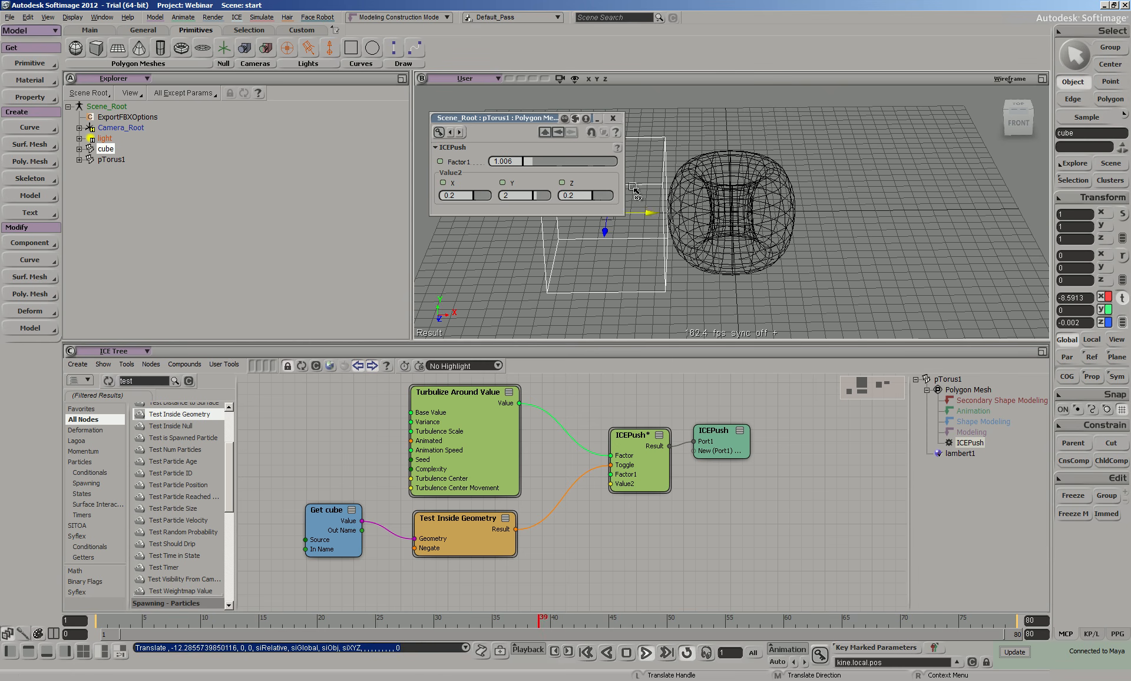
click(610, 119)
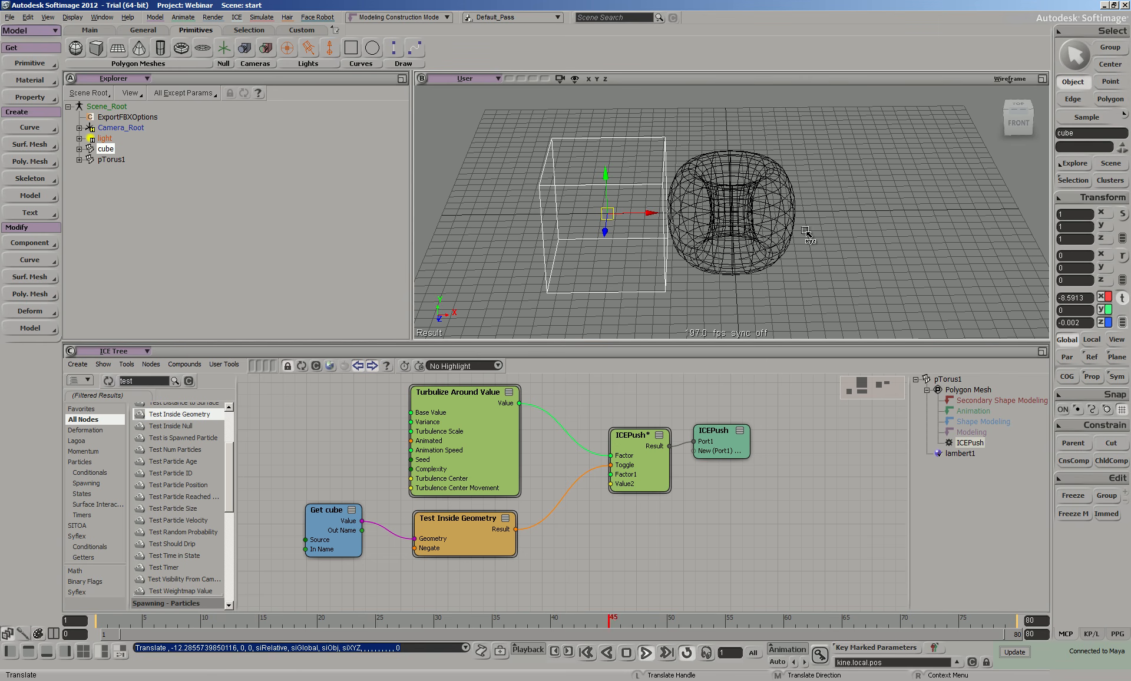
mouse_move(650, 213)
mouse_down()
mouse_move(711, 216)
mouse_move(639, 214)
mouse_up()
click(626, 652)
click(586, 652)
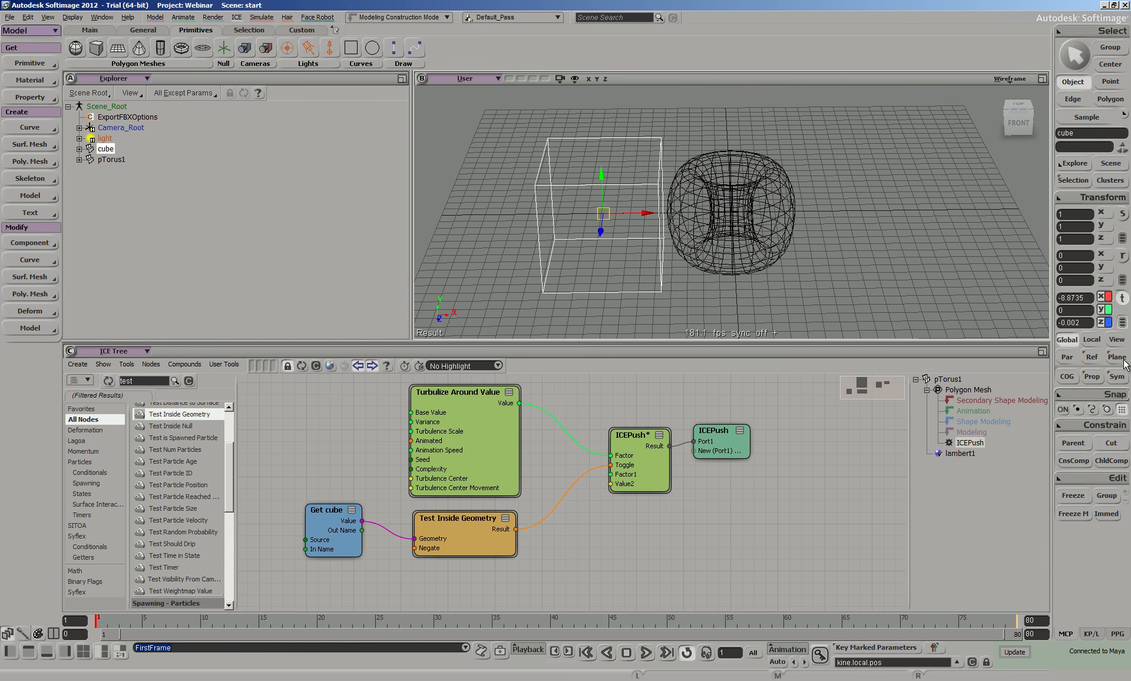
Step: Keyframe the cube's position at frames 1 and 80 so it travels through the torus along X, and play the animation
key(k)
click(1007, 624)
drag(645, 213, 872, 277)
key(k)
key(F10)
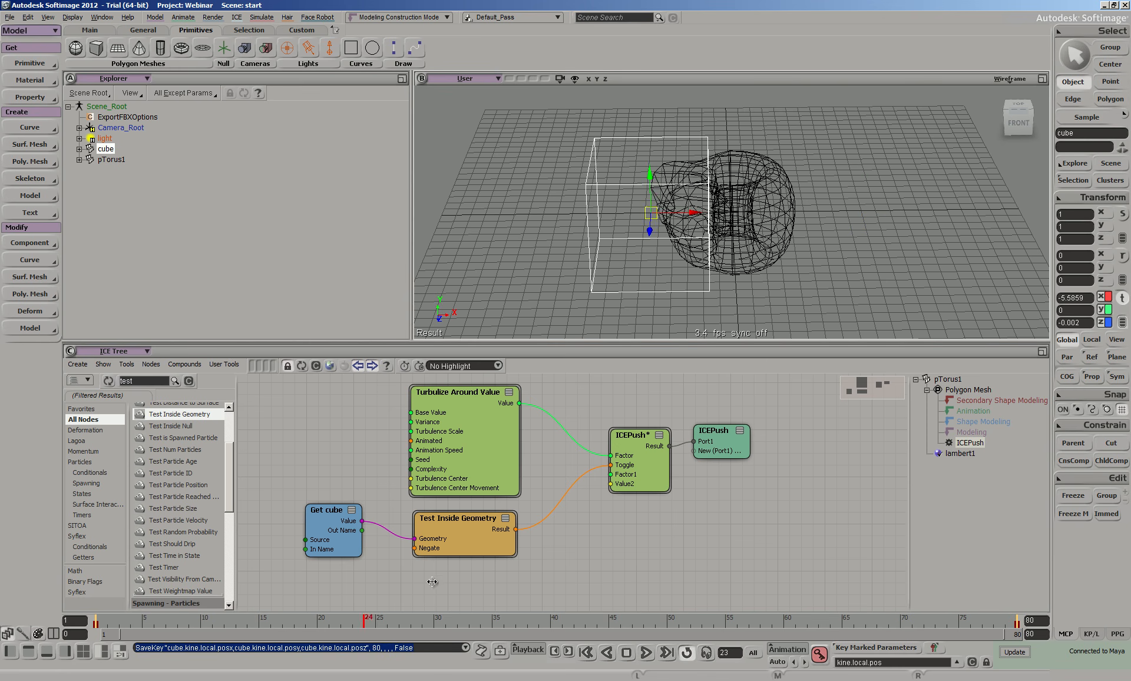
key(Escape)
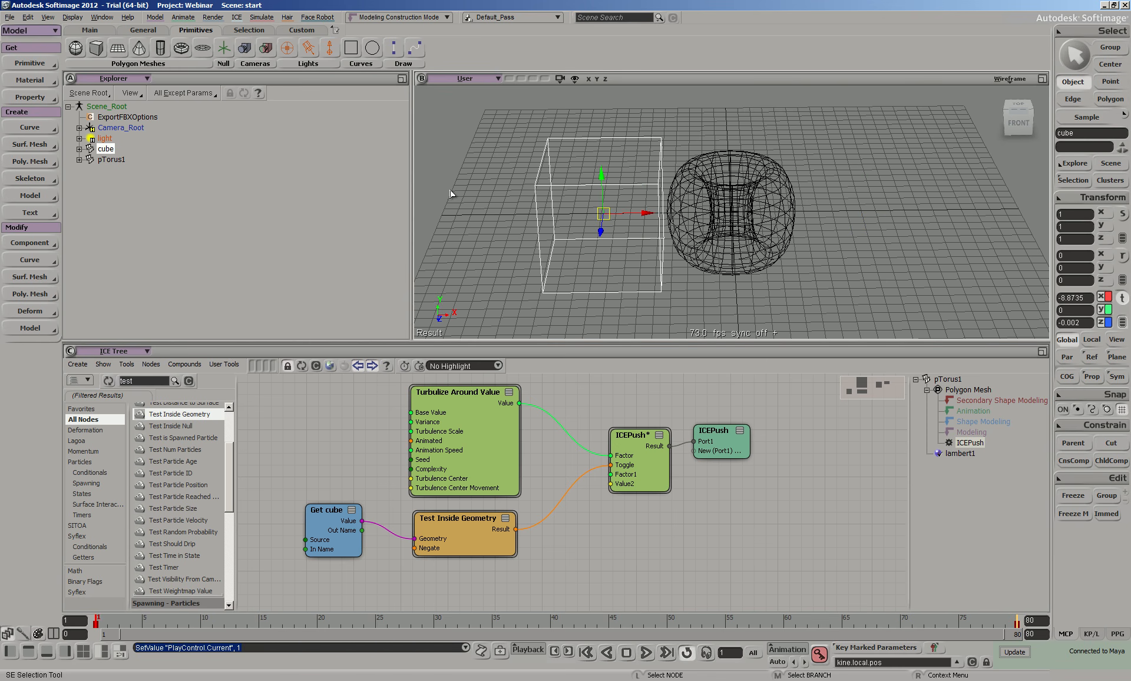
Step: Select the torus, open the Cache Manager's write settings, and set the cache format to NCache
key(space)
click(736, 197)
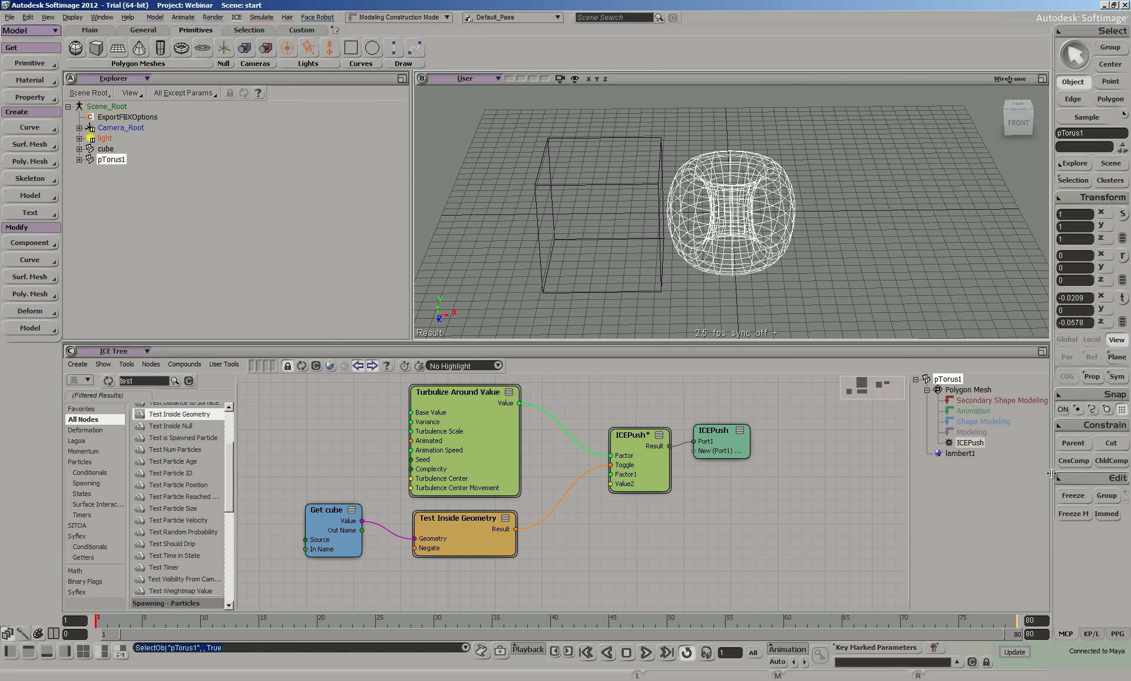
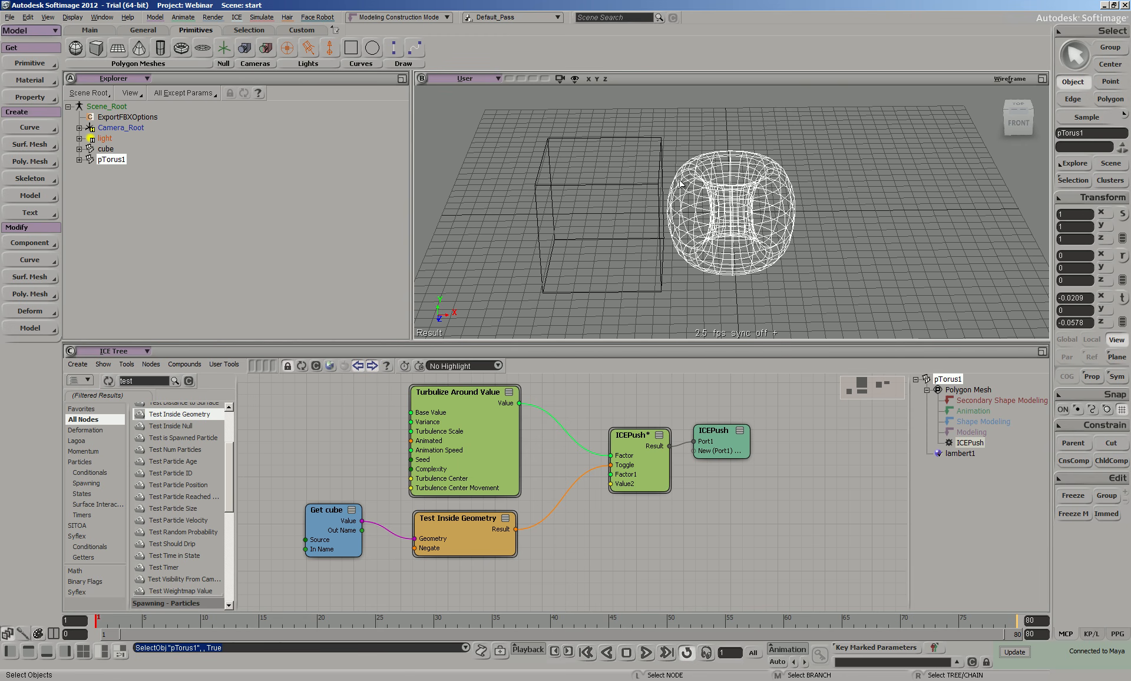
click(239, 22)
mouse_move(258, 130)
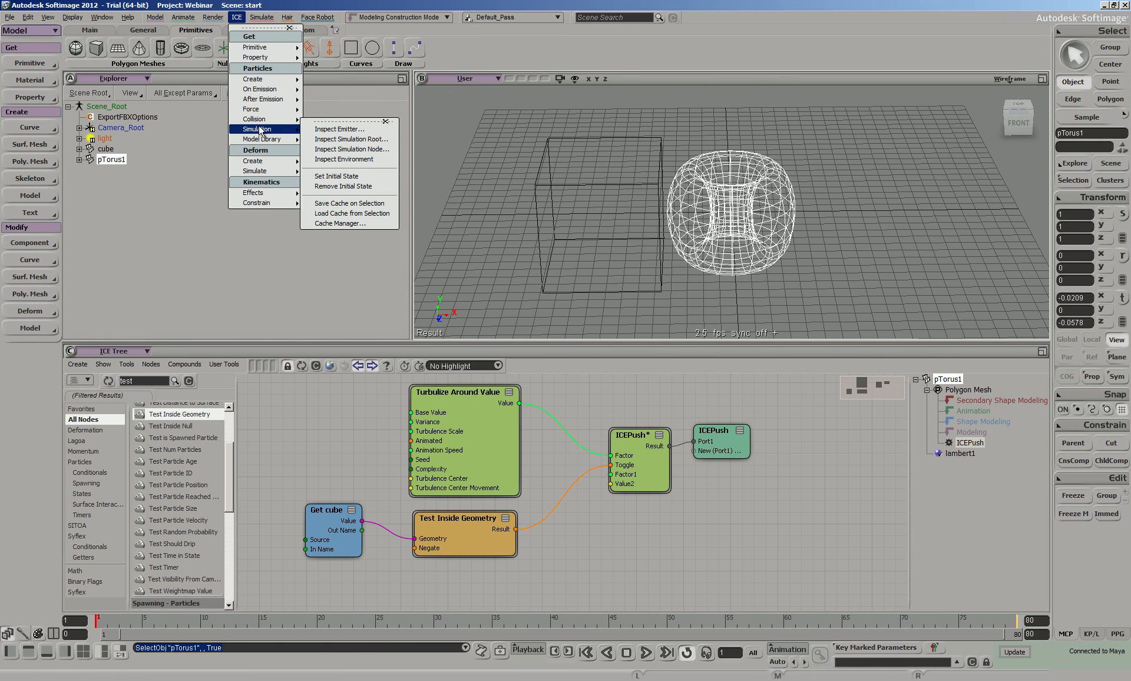
click(348, 223)
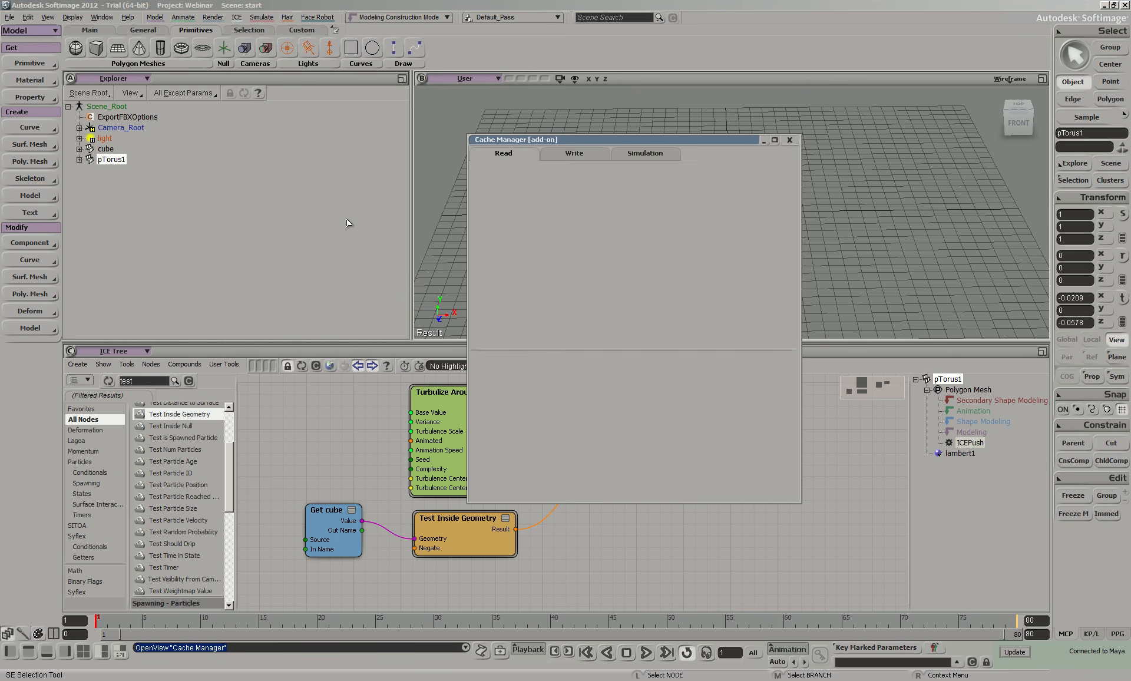
click(564, 155)
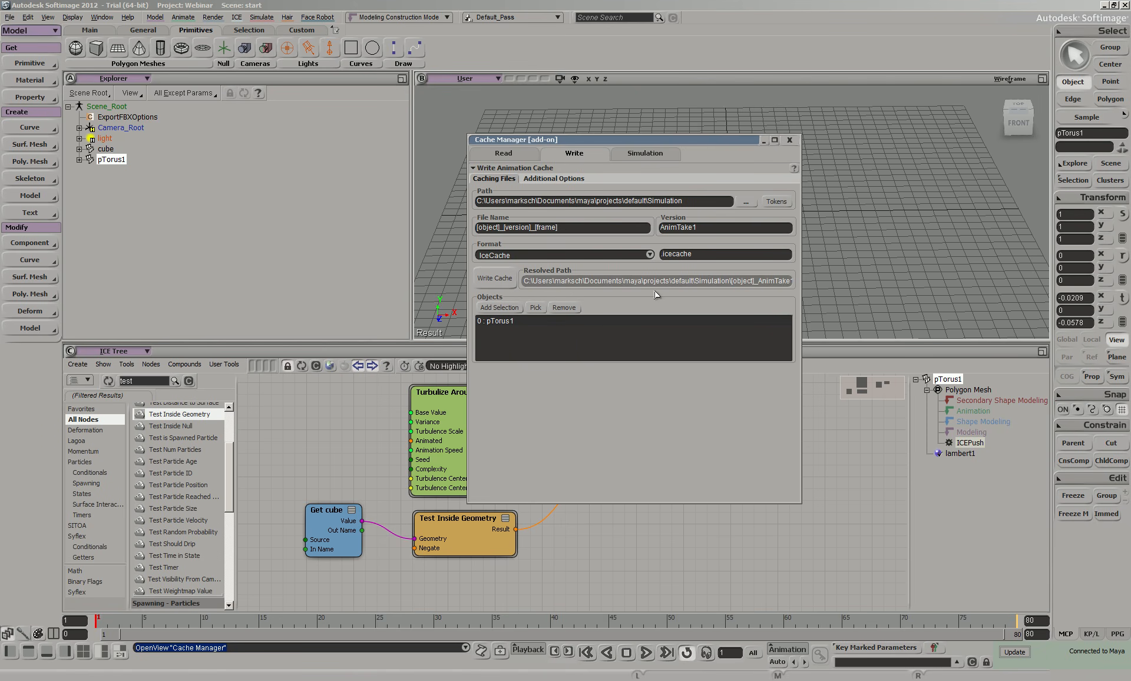
click(650, 255)
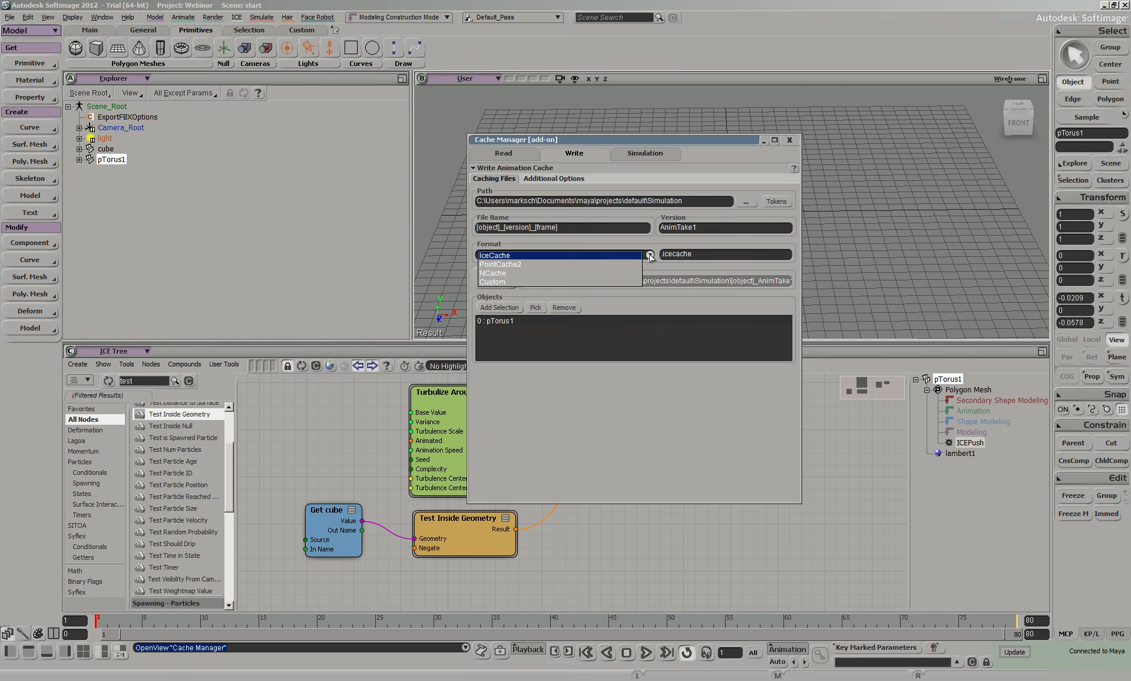
click(501, 273)
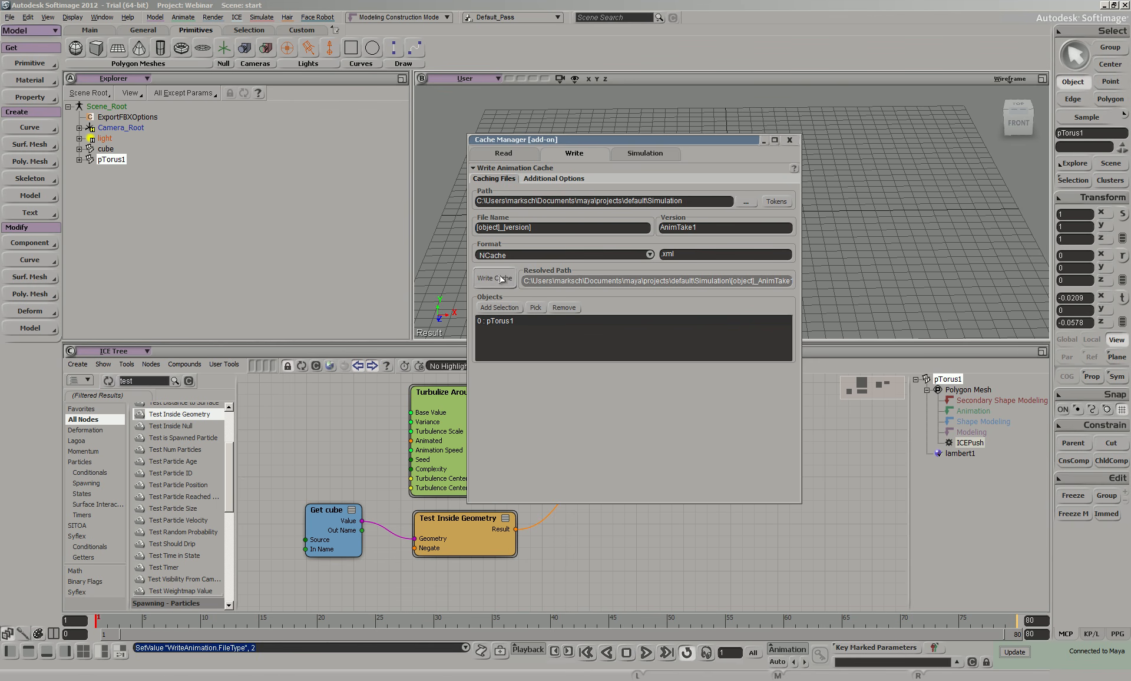
Step: Remove pTorus1 from the cache's object list, add it again from the selection, and write the AnimTake1 cache
click(510, 324)
click(564, 307)
drag(660, 140, 709, 279)
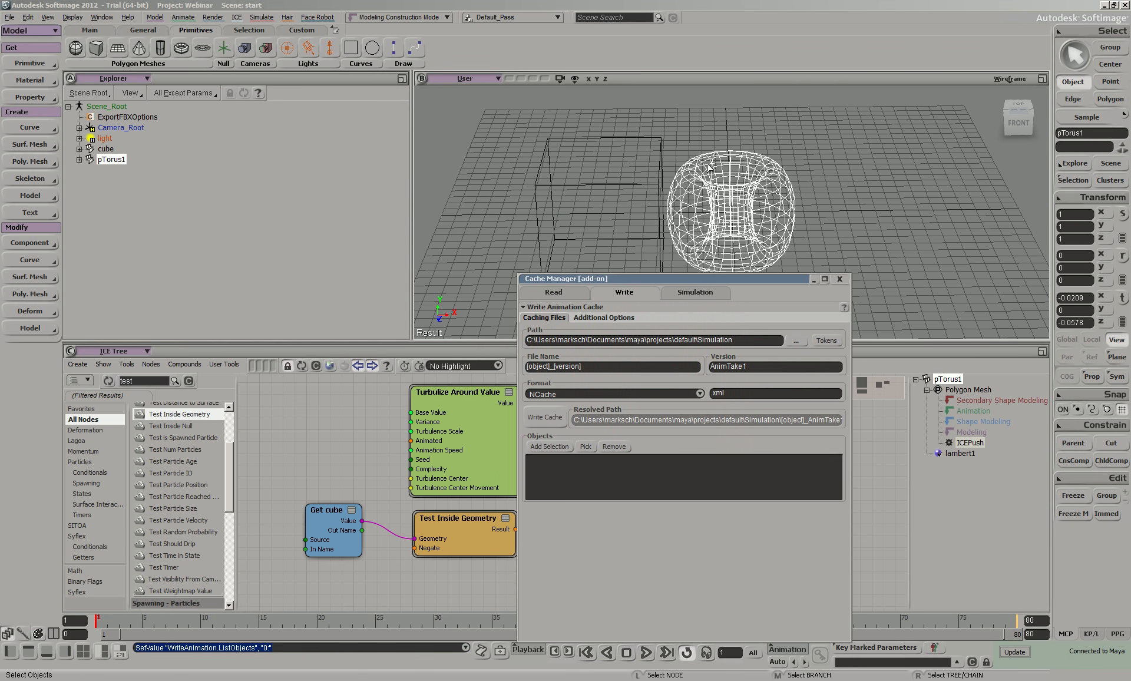
click(548, 446)
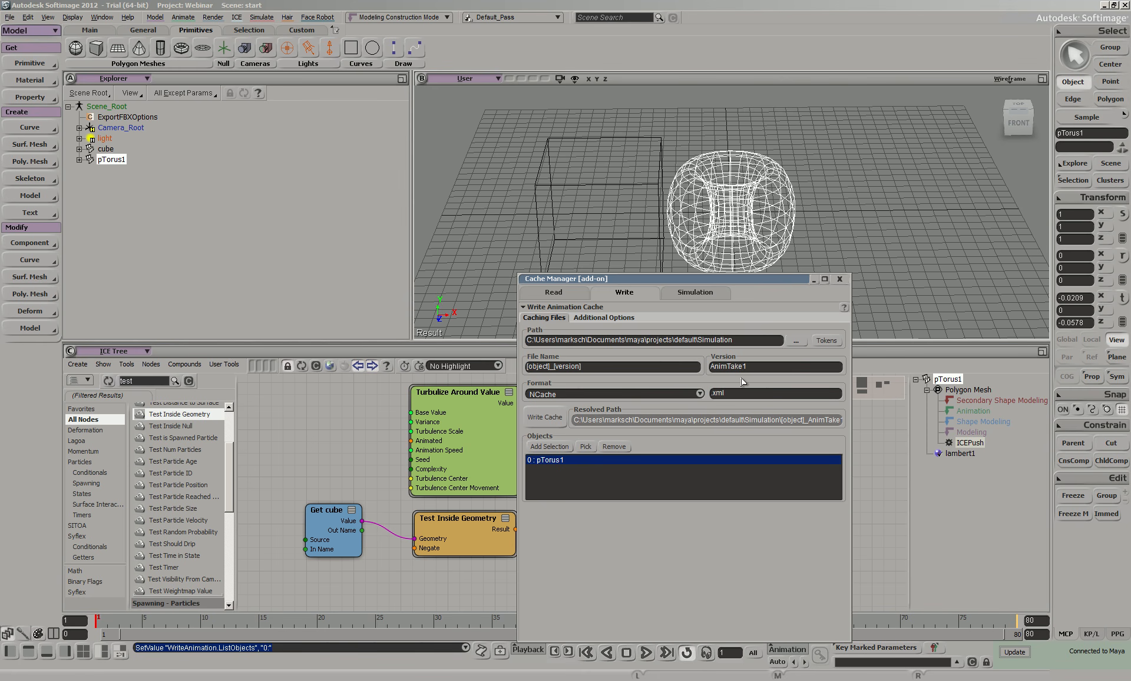
click(548, 419)
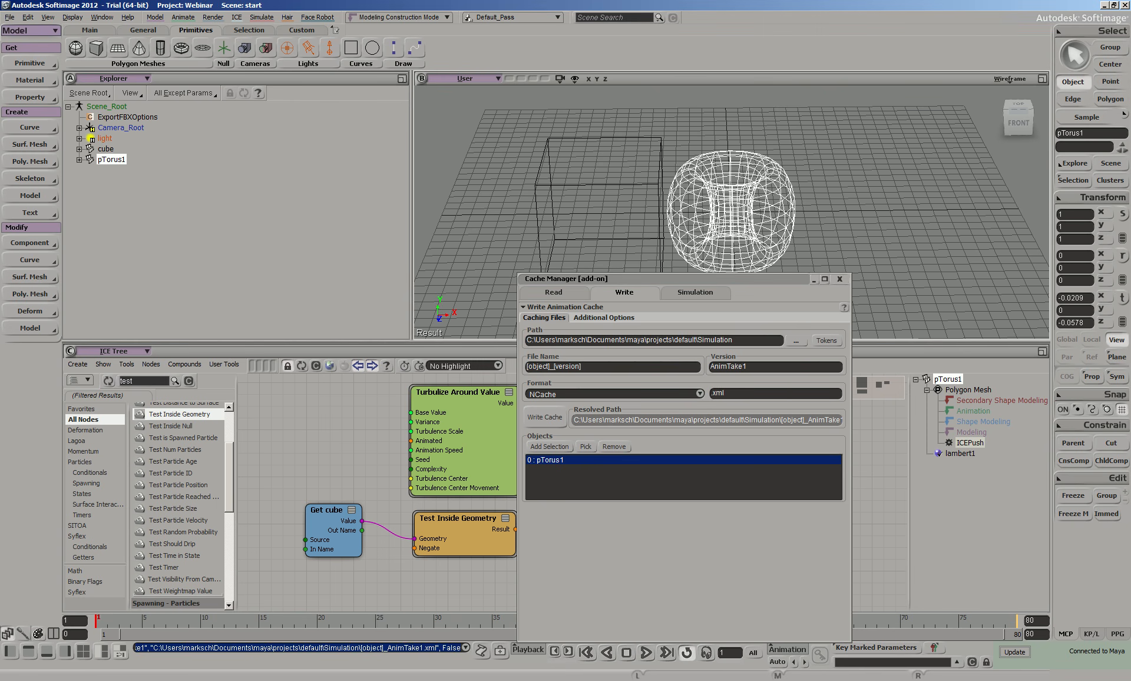
Step: Switch to Maya, select the torus, and open the geometry cache import dialog
click(177, 670)
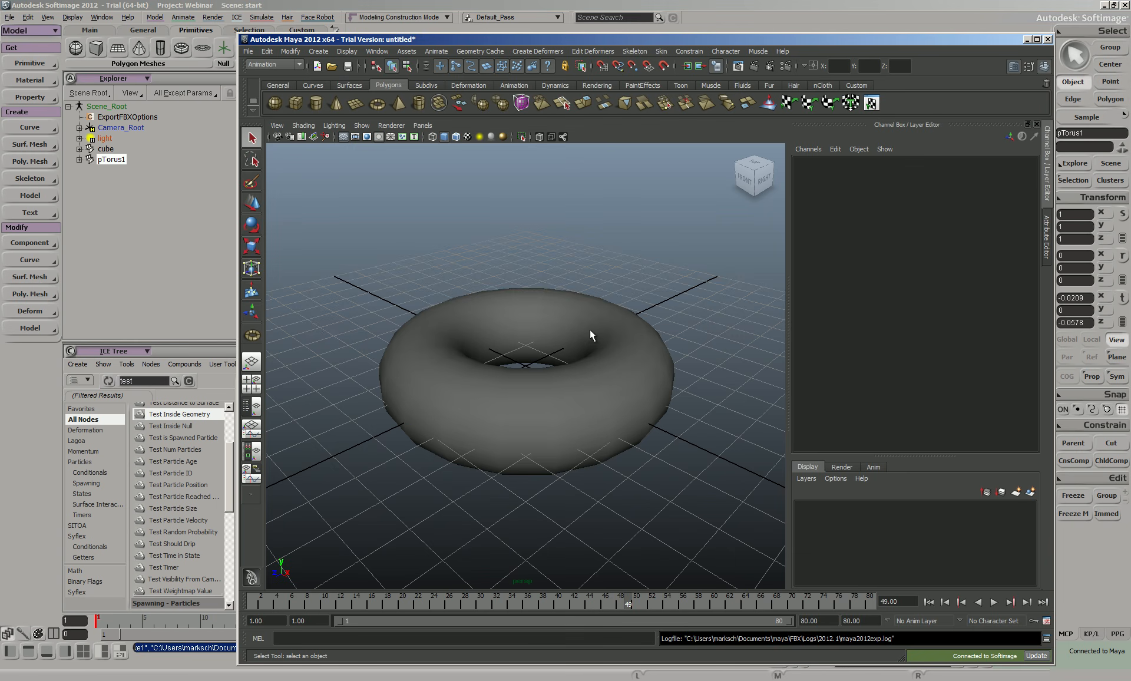
click(479, 51)
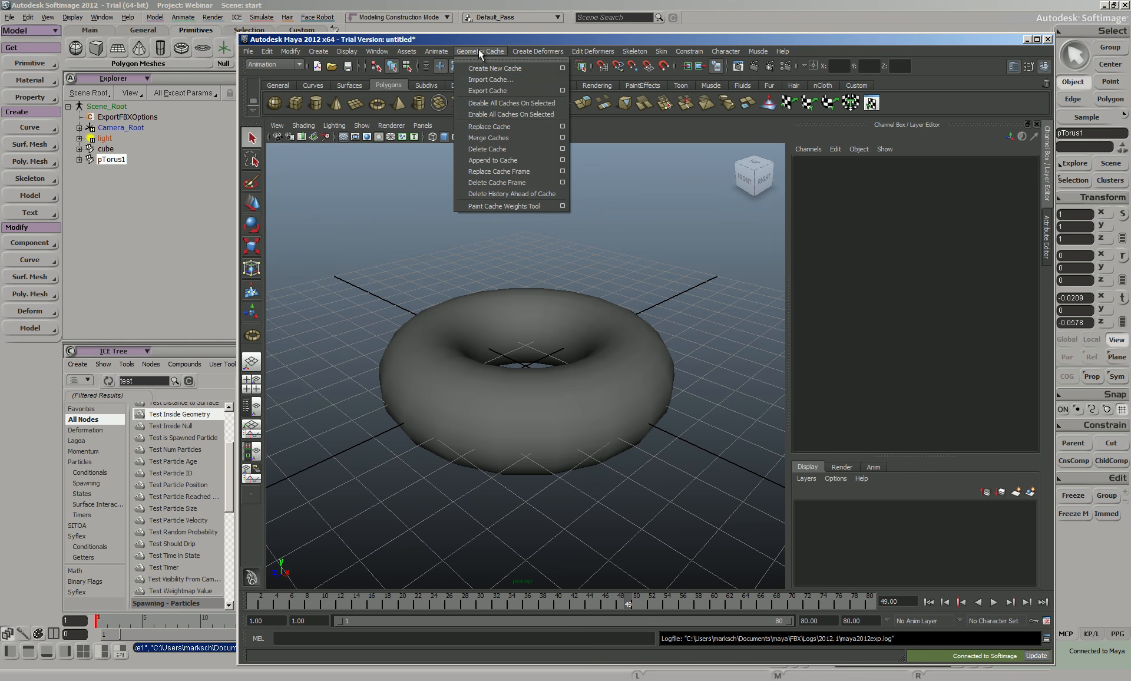
click(493, 82)
click(610, 351)
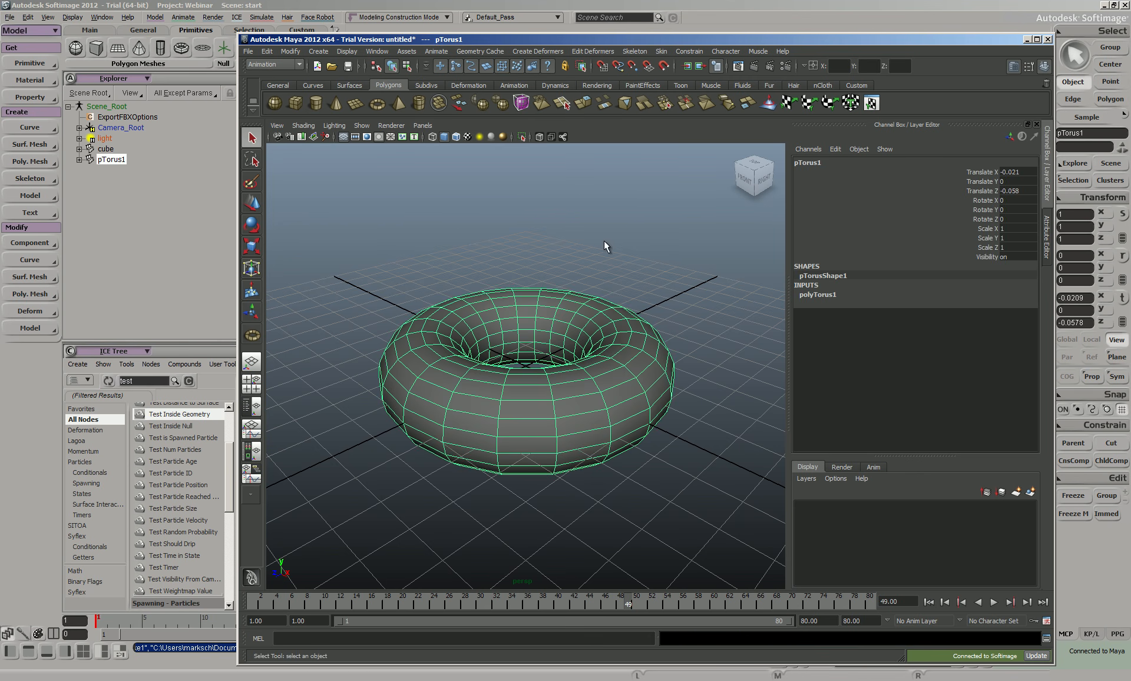
click(480, 52)
click(501, 83)
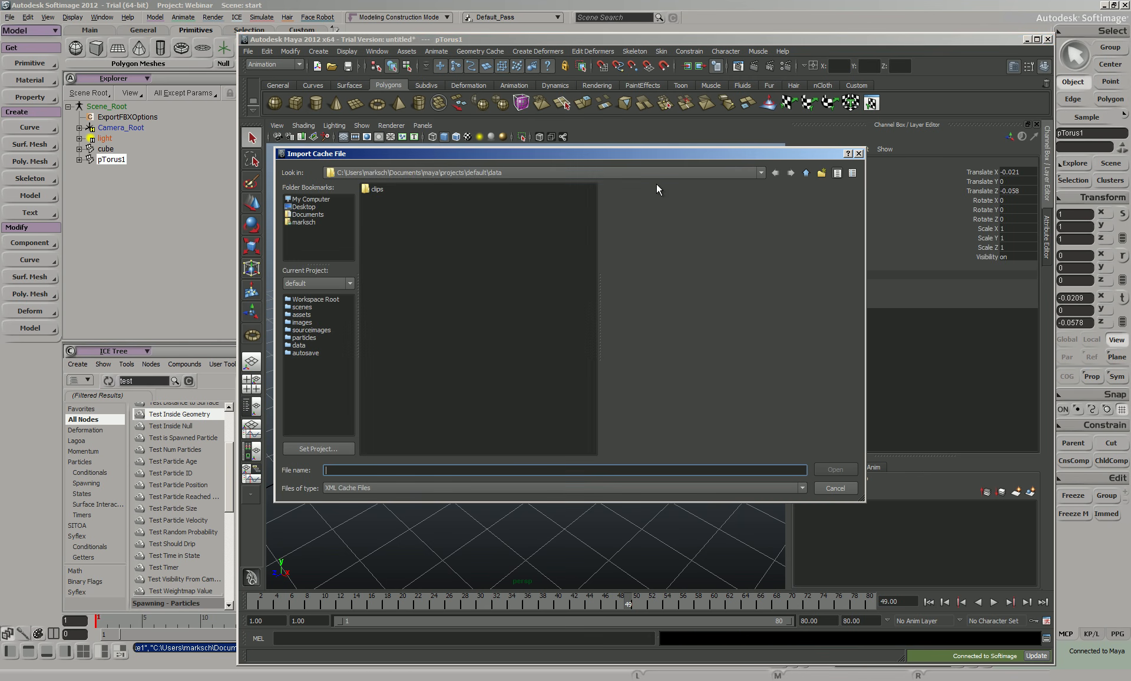
Step: Import the cache file ptorus1_AnimTake1.xml from the default project's Simulation folder onto the torus
click(483, 172)
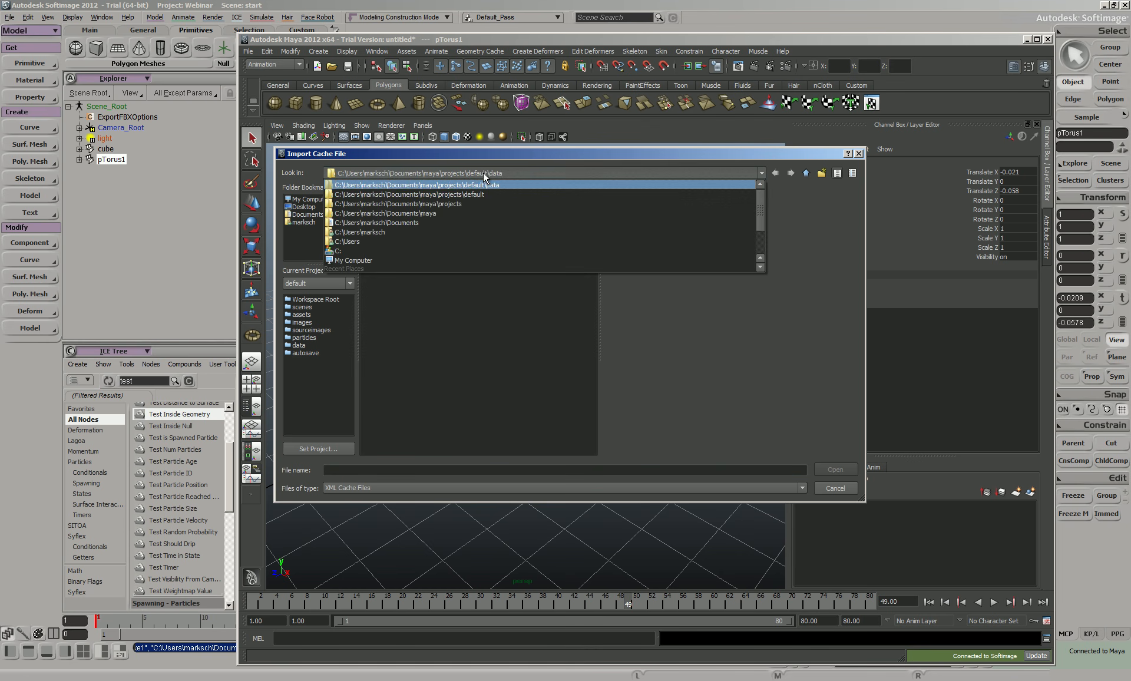
click(456, 193)
double_click(384, 283)
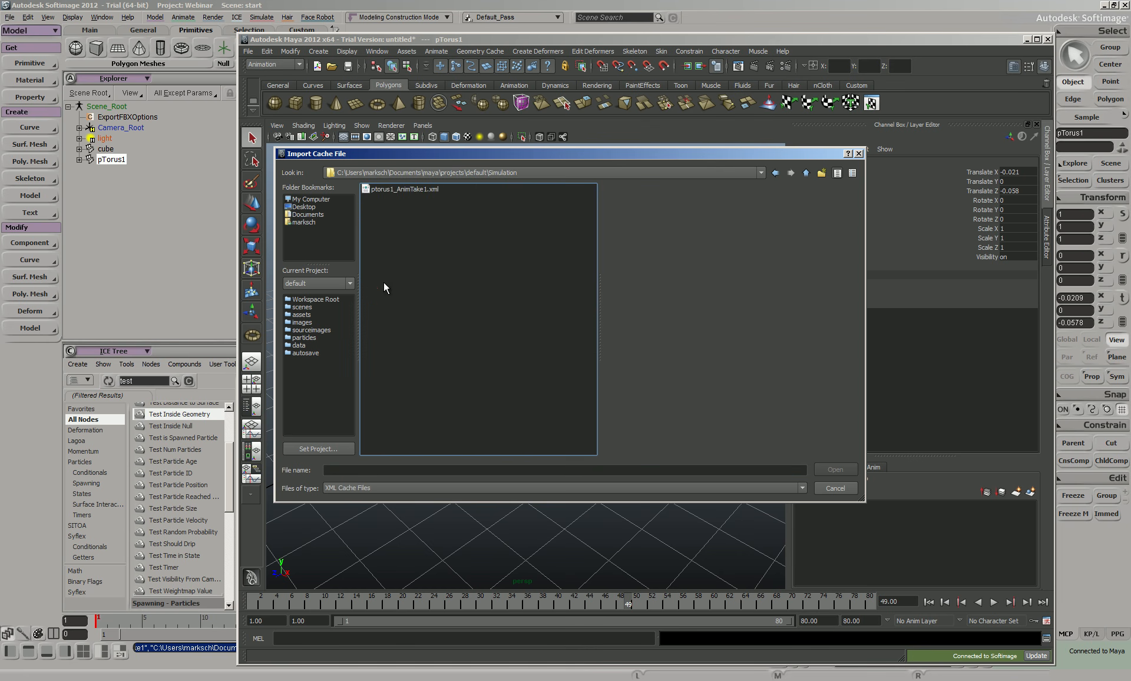
click(429, 189)
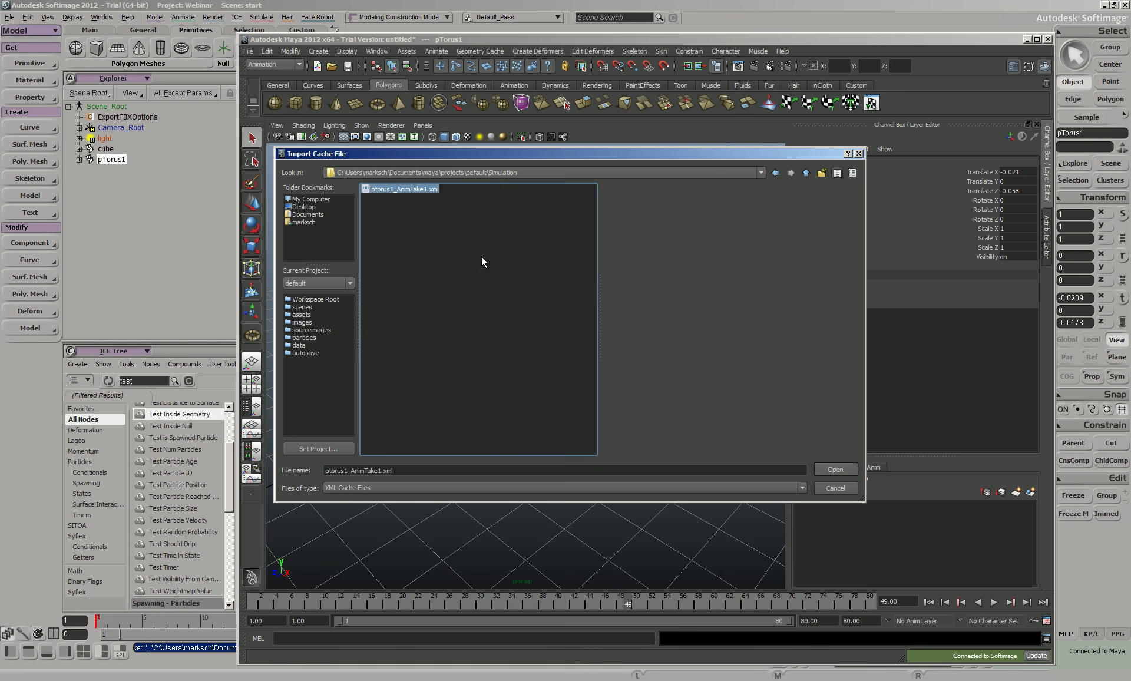
click(835, 470)
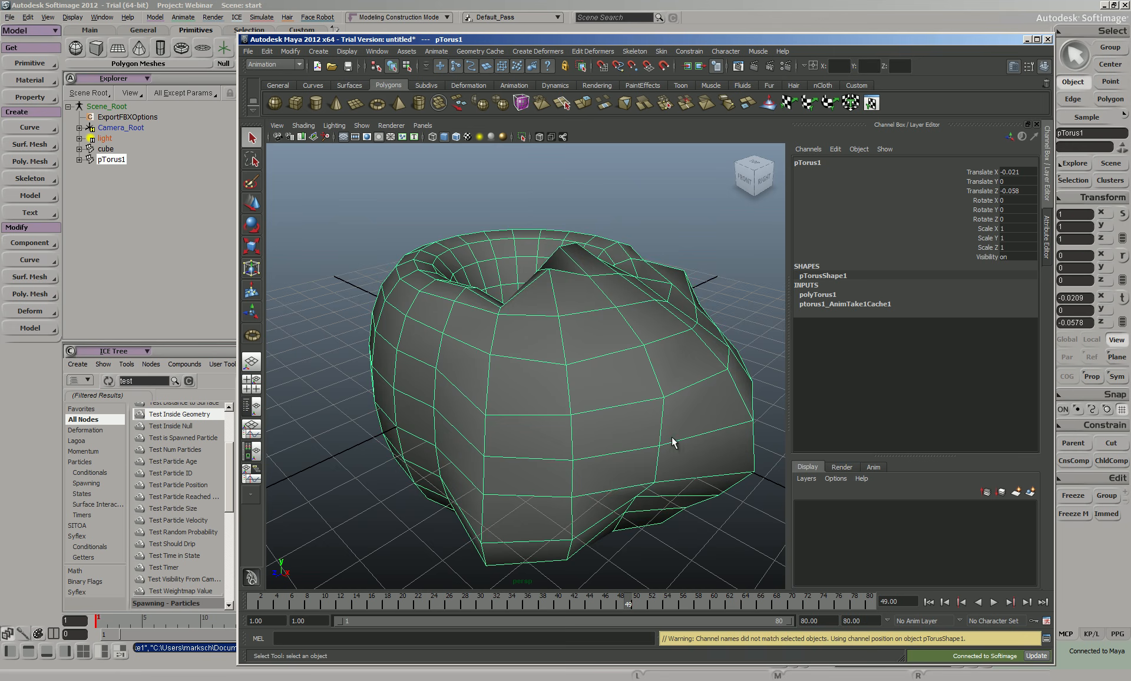
Step: Play the cached torus deformation in Maya and leave playback running
scroll(641, 483, down, 3)
scroll(597, 430, up, 1)
key(Tab)
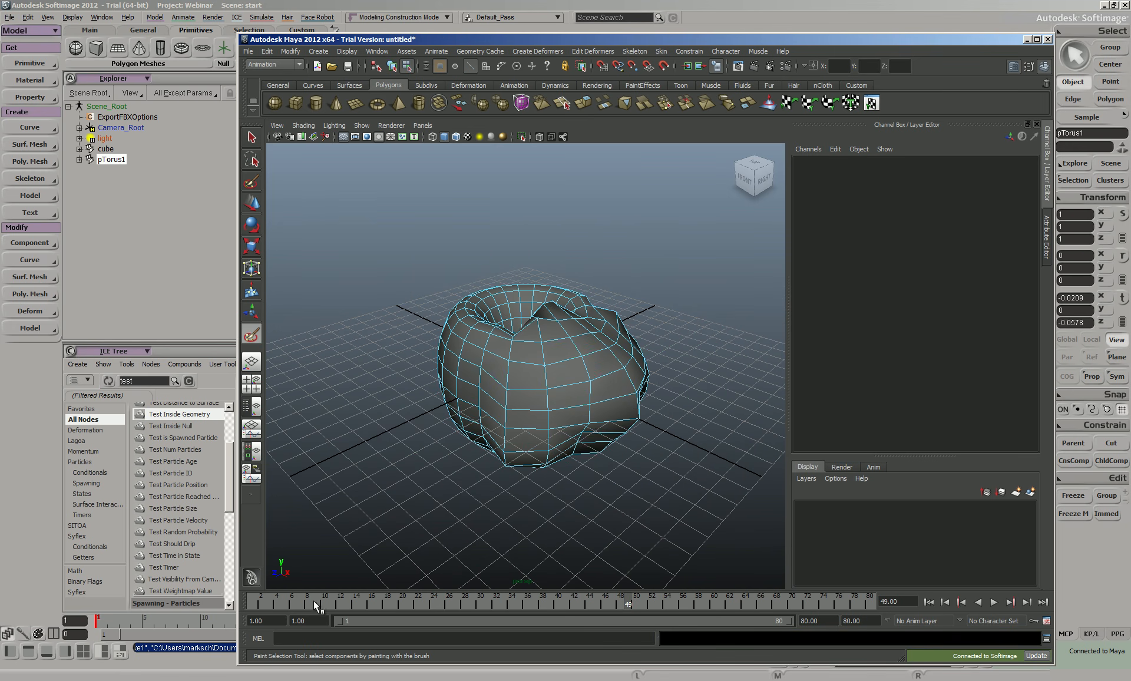
key(alt+v)
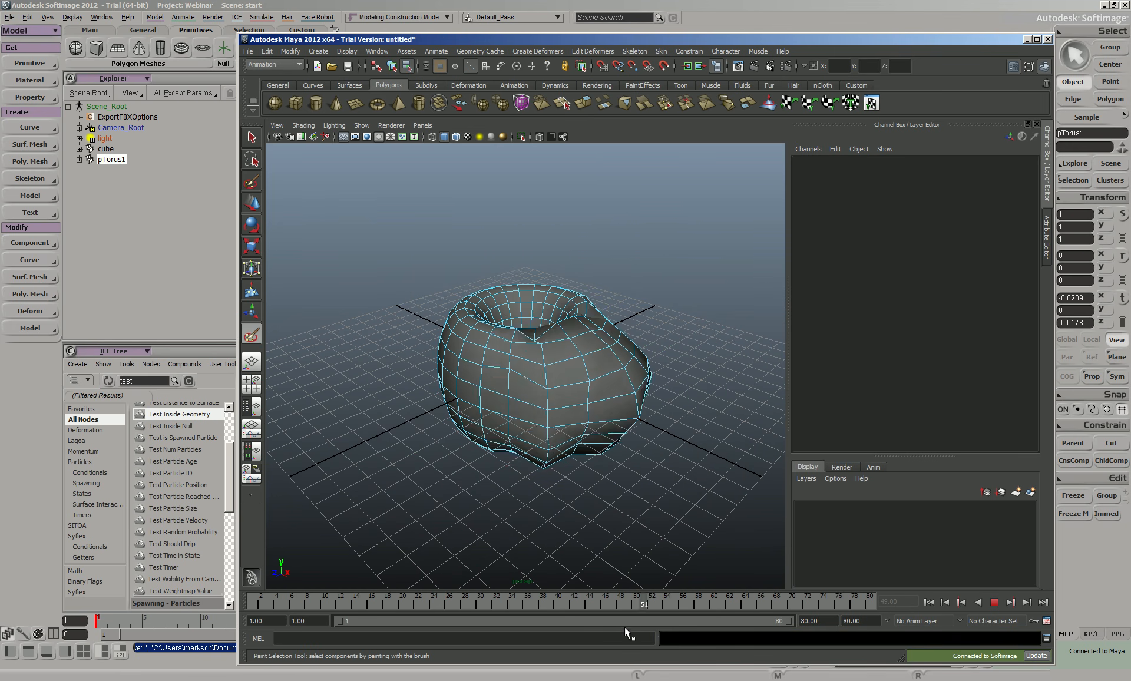
click(993, 602)
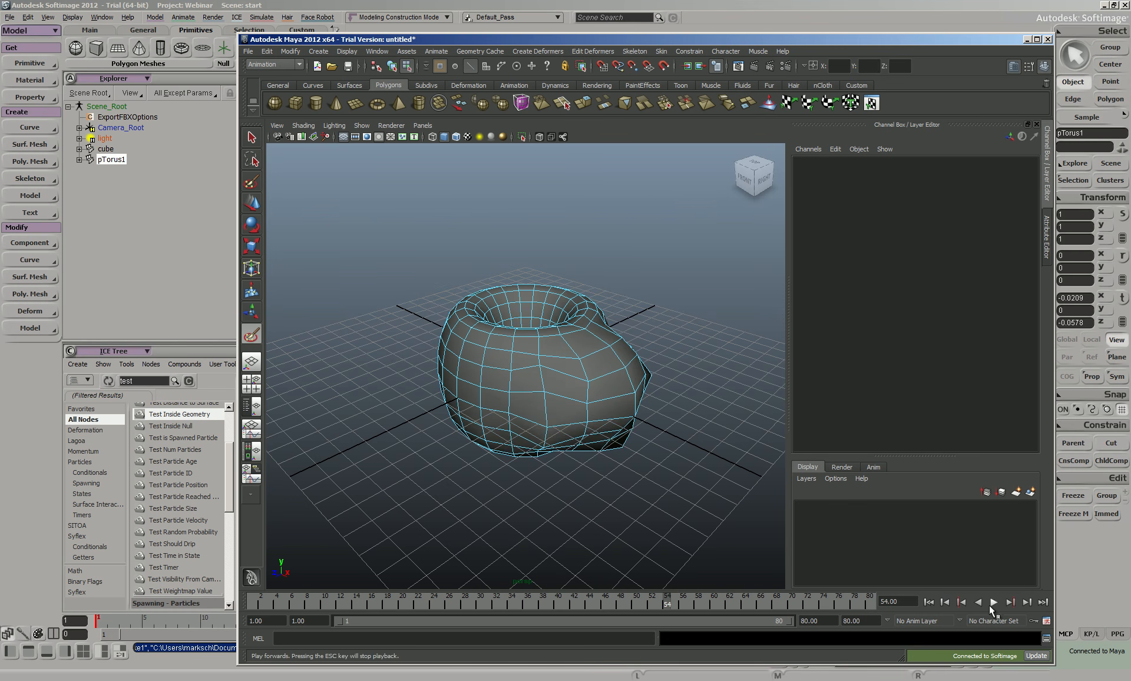
click(992, 603)
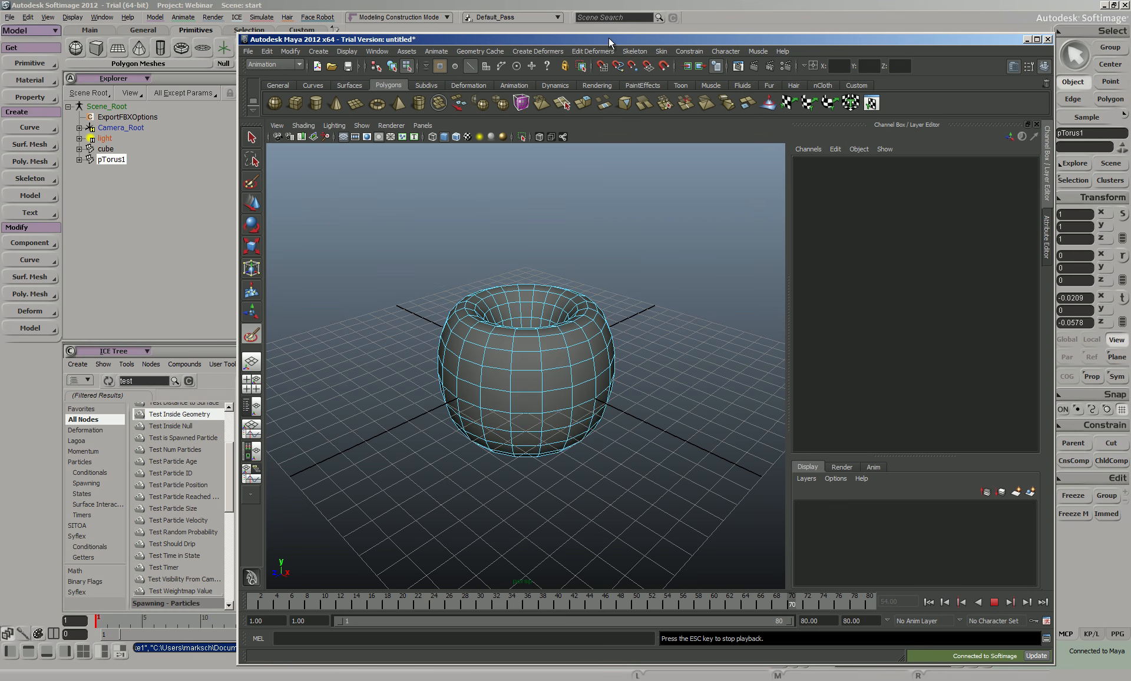
Step: Restore Softimage to a smaller window and arrange it and the Cache Manager beside Maya
click(1114, 5)
drag(836, 147, 414, 155)
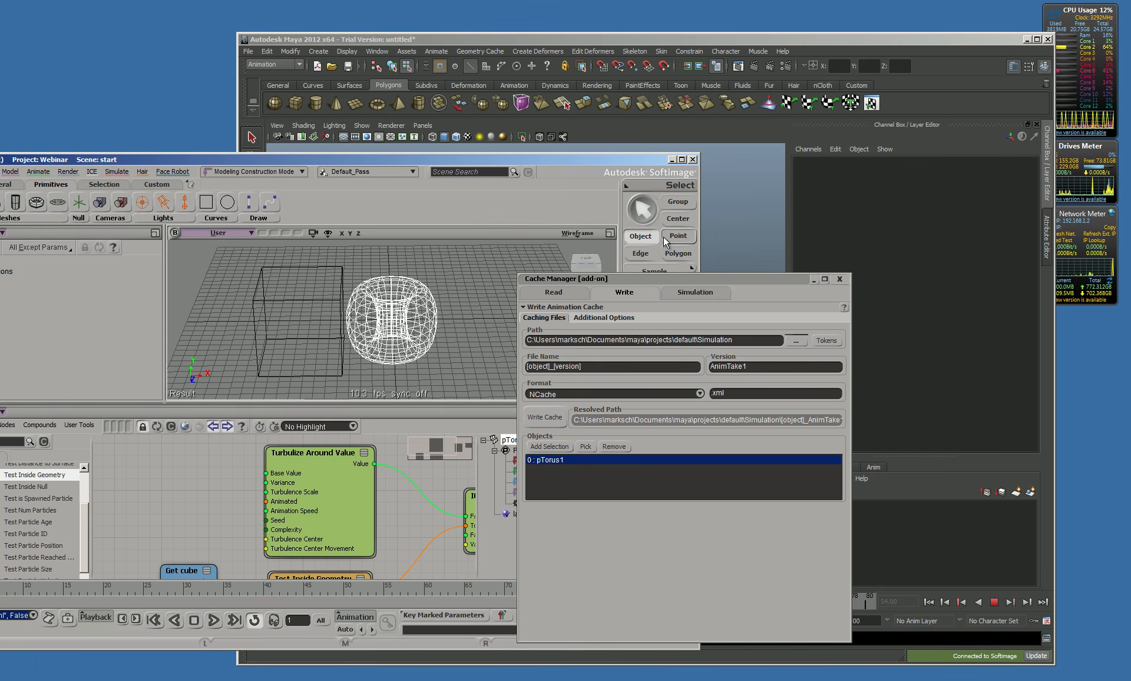
drag(716, 278, 812, 216)
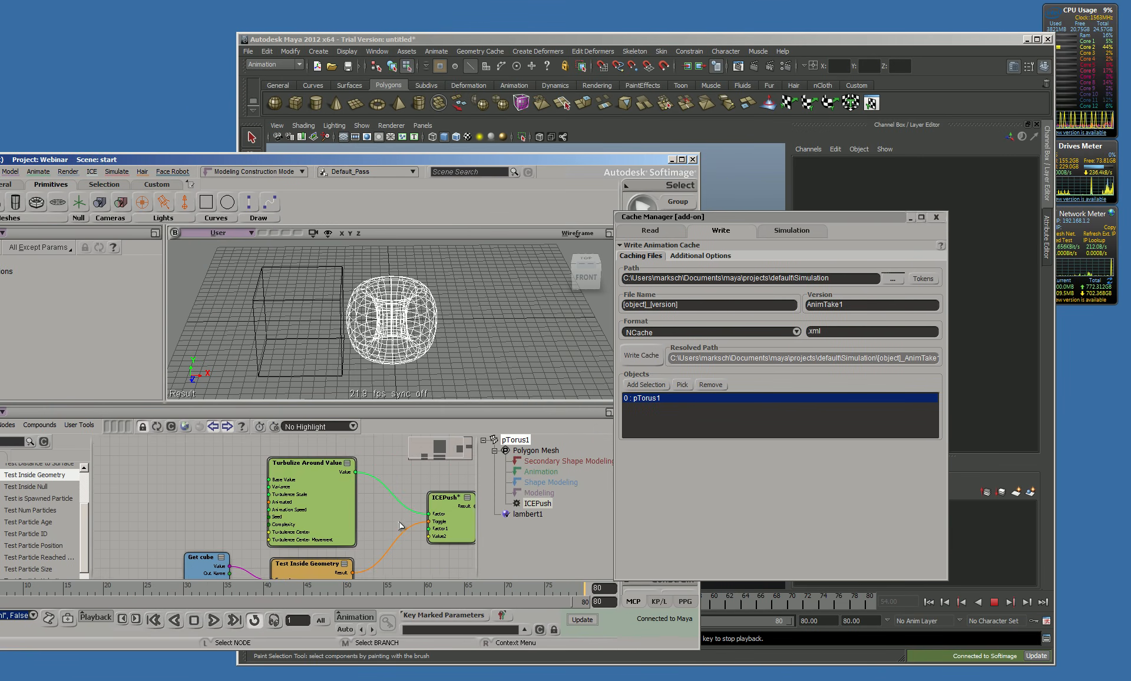
Step: Go to frame 39 and disconnect Test Inside Geometry's Result from ICEPush's Toggle
middle_drag(397, 537, 402, 481)
drag(88, 583, 257, 589)
click(396, 491)
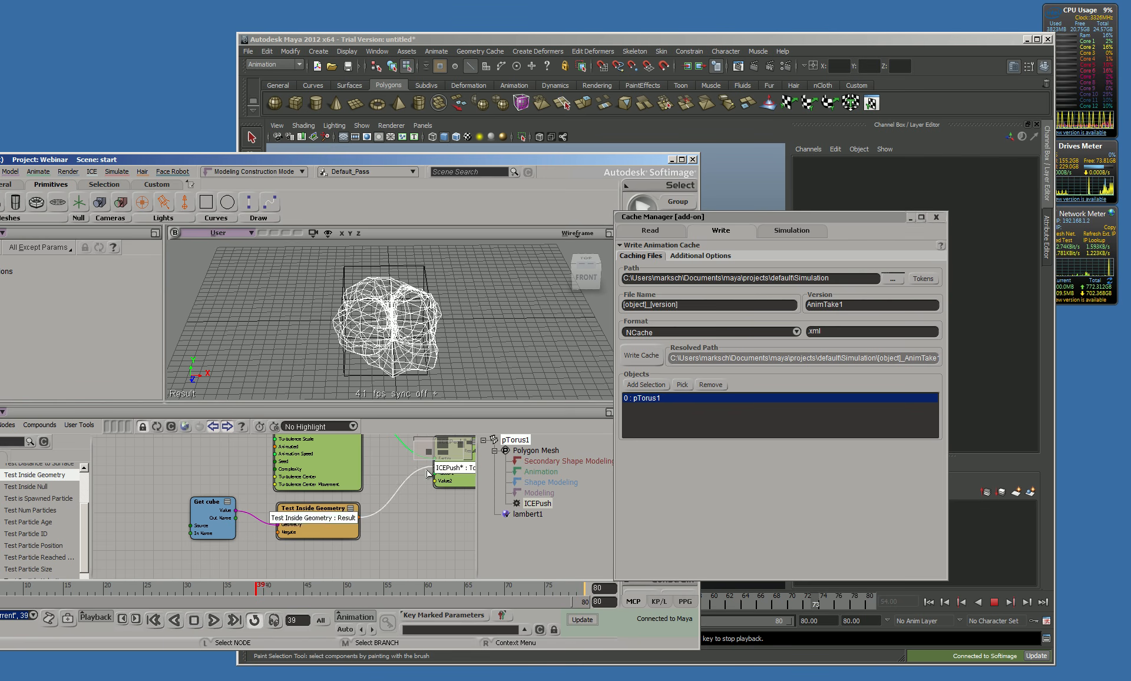
key(Delete)
Step: Rewrite the pTorus1 NCache with the changed ICE tree, check the torus in Maya, and return to Softimage
drag(763, 218, 299, 211)
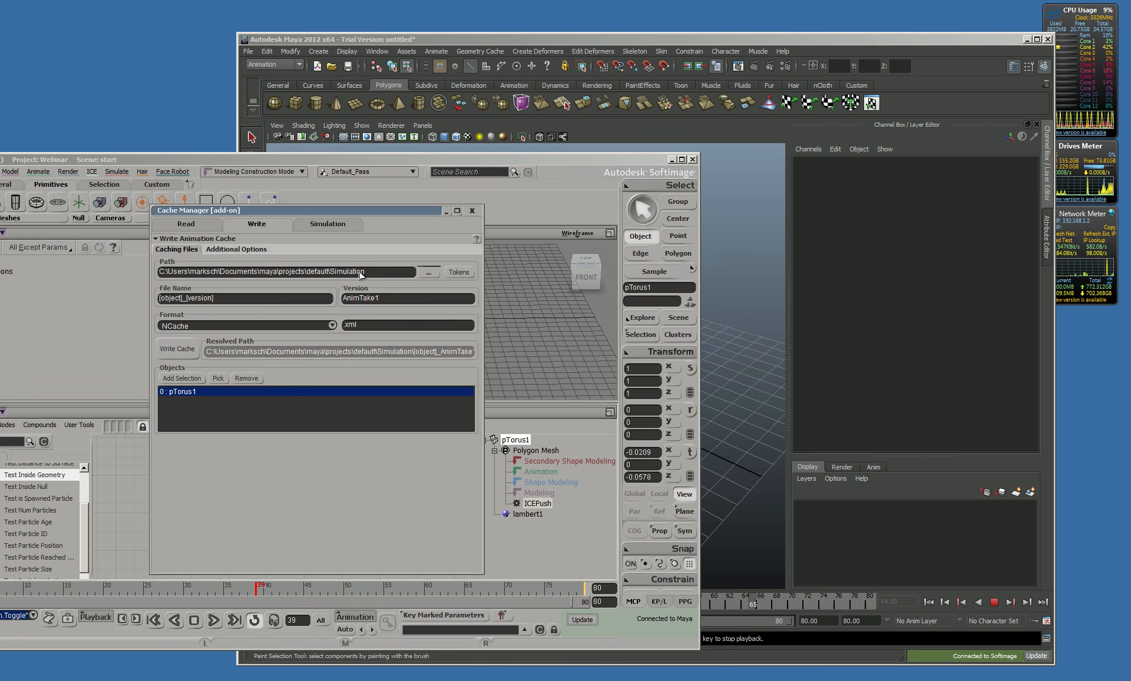
click(182, 351)
click(670, 42)
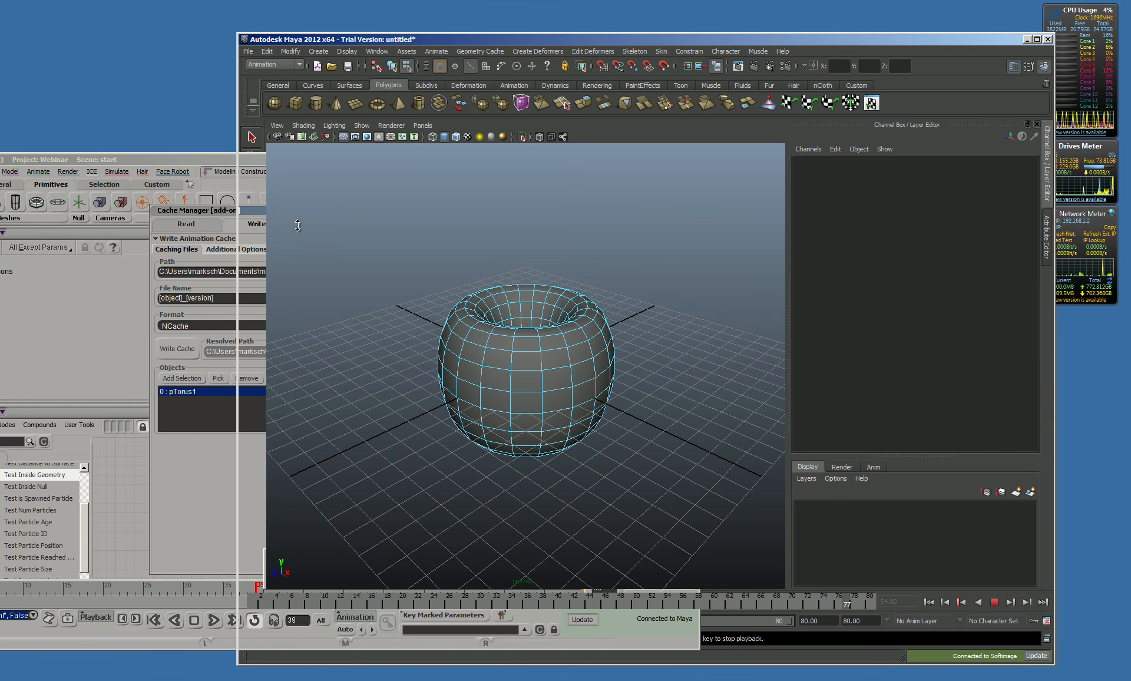
click(150, 160)
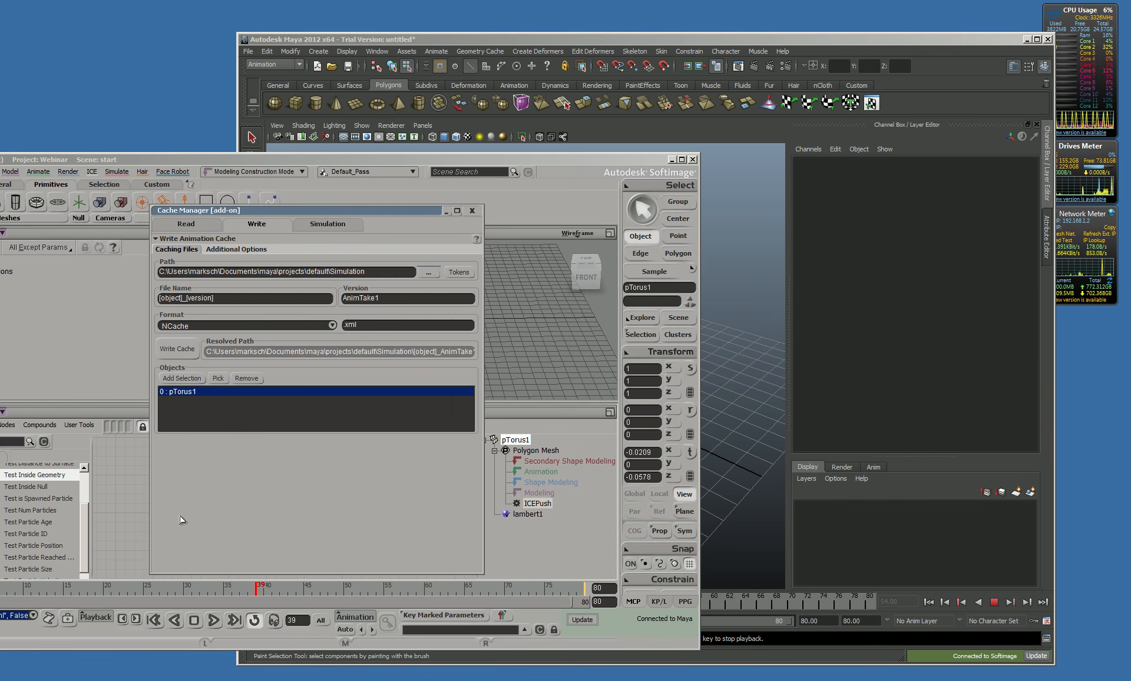
Step: Minimize the Cache Manager, reposition the Softimage window, and enable Toggle in ICEPush's properties
click(446, 211)
drag(407, 164, 523, 96)
middle_drag(575, 403, 508, 447)
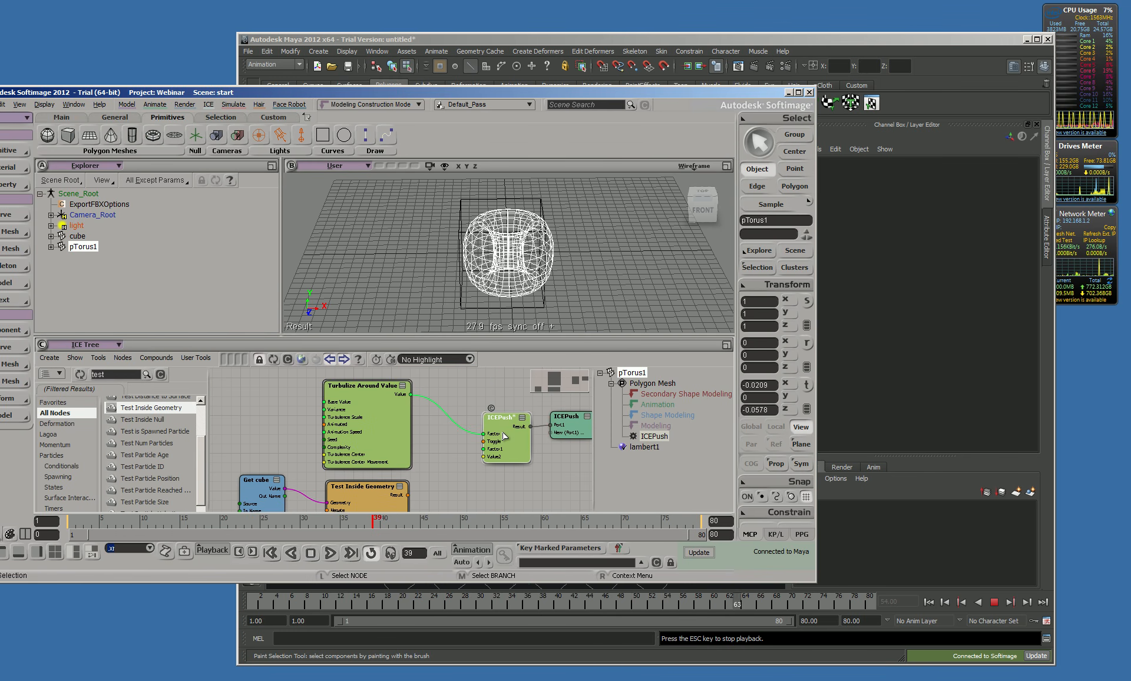
double_click(508, 447)
click(585, 248)
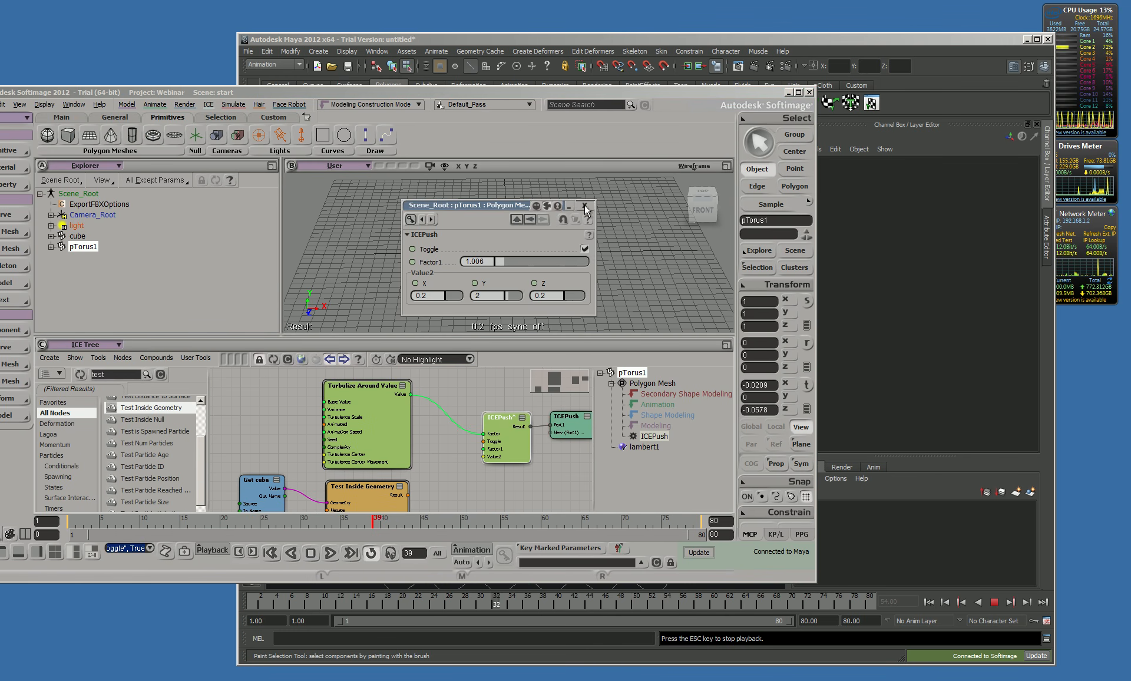
click(584, 205)
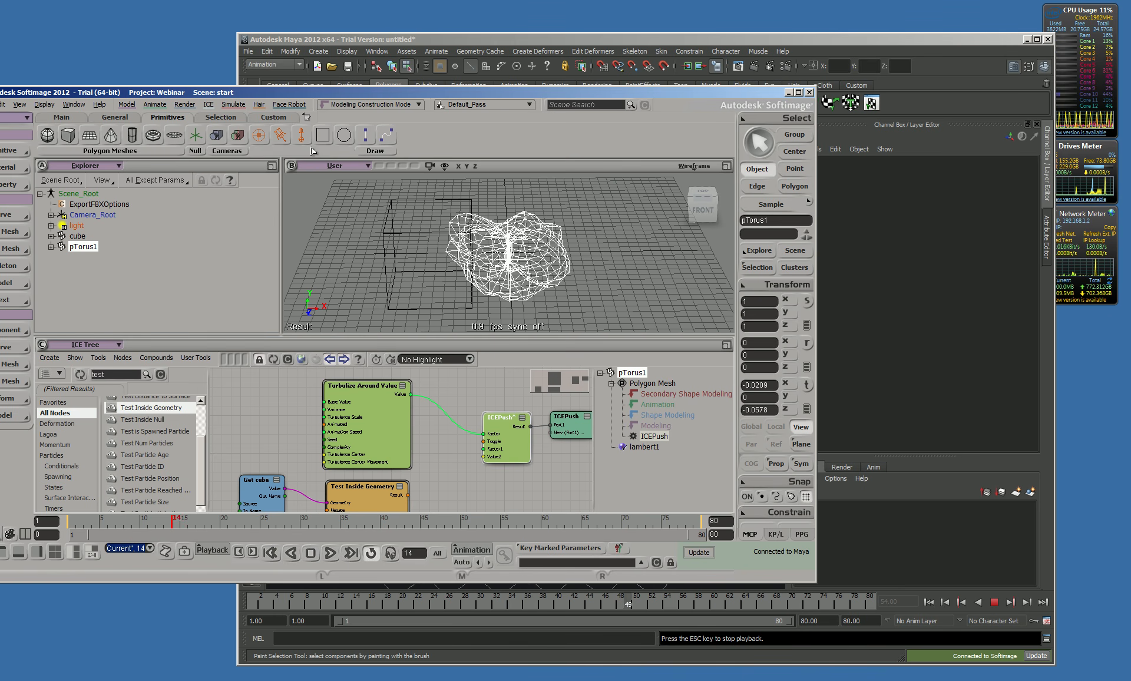
Step: Rewrite the pTorus1 NCache from the Cache Manager, then switch to Maya and stop its playback
click(208, 104)
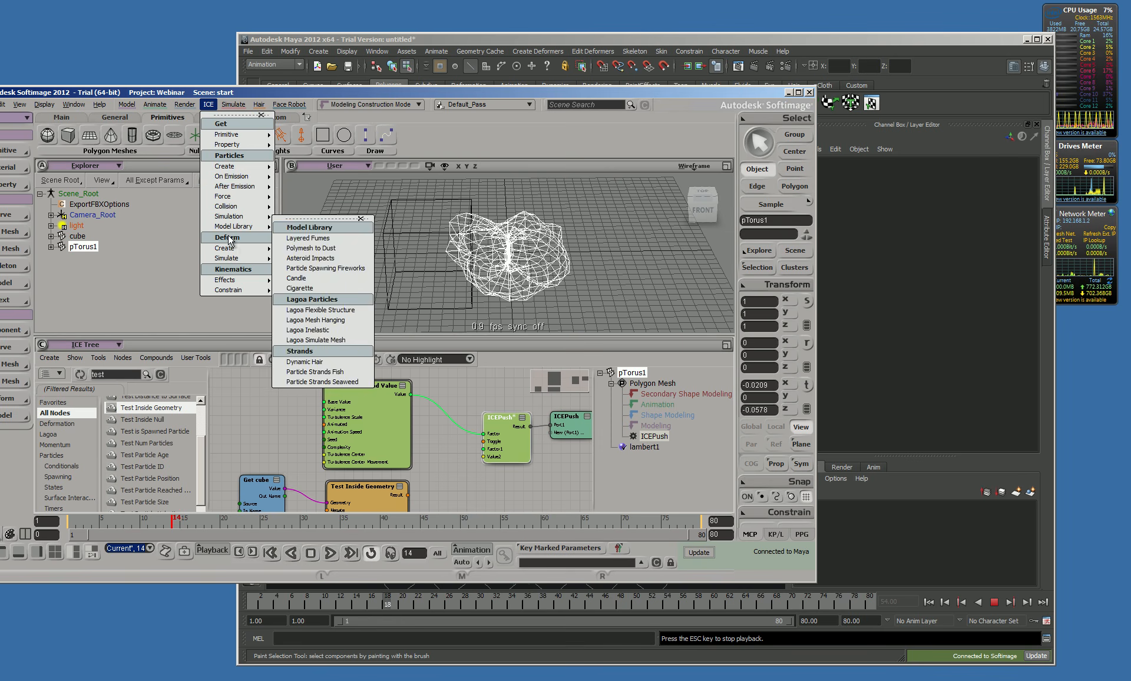
mouse_move(228, 241)
click(321, 312)
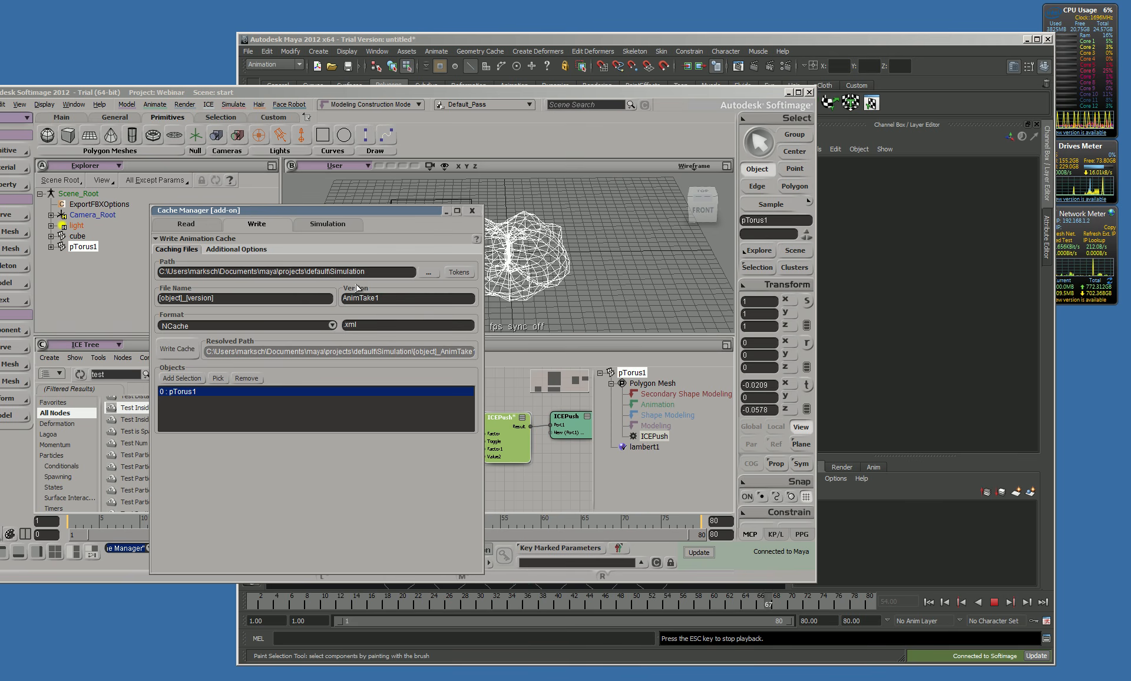
click(177, 348)
click(874, 284)
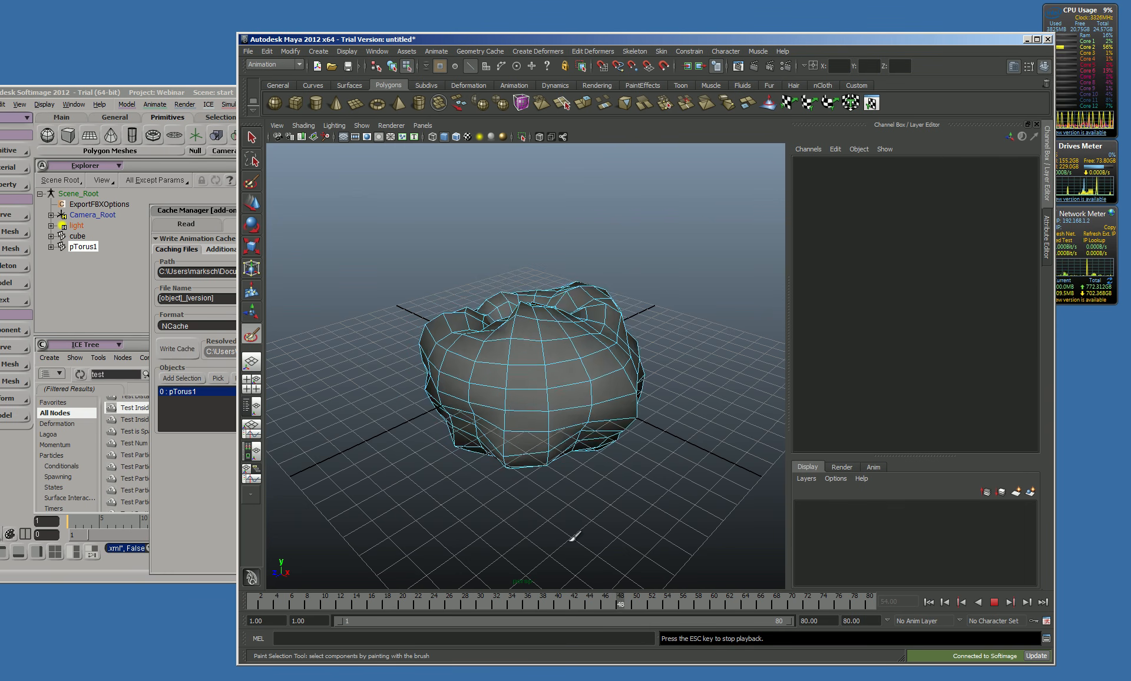
click(994, 601)
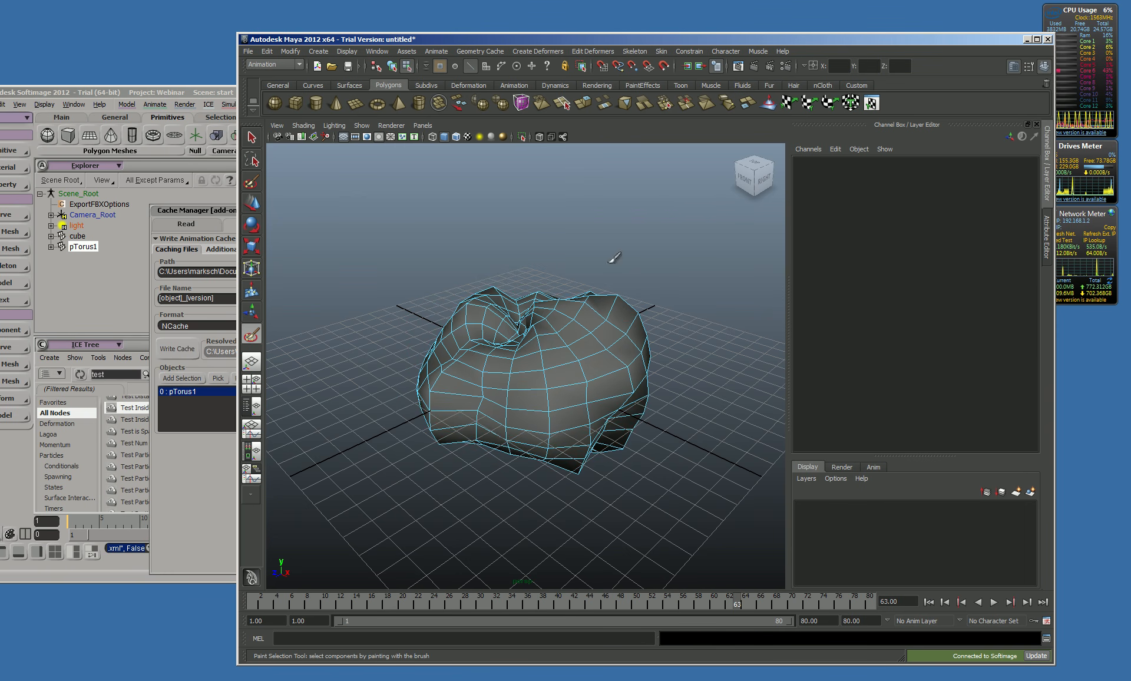
Step: Return to Softimage, maximize its window, and close the Cache Manager
click(231, 99)
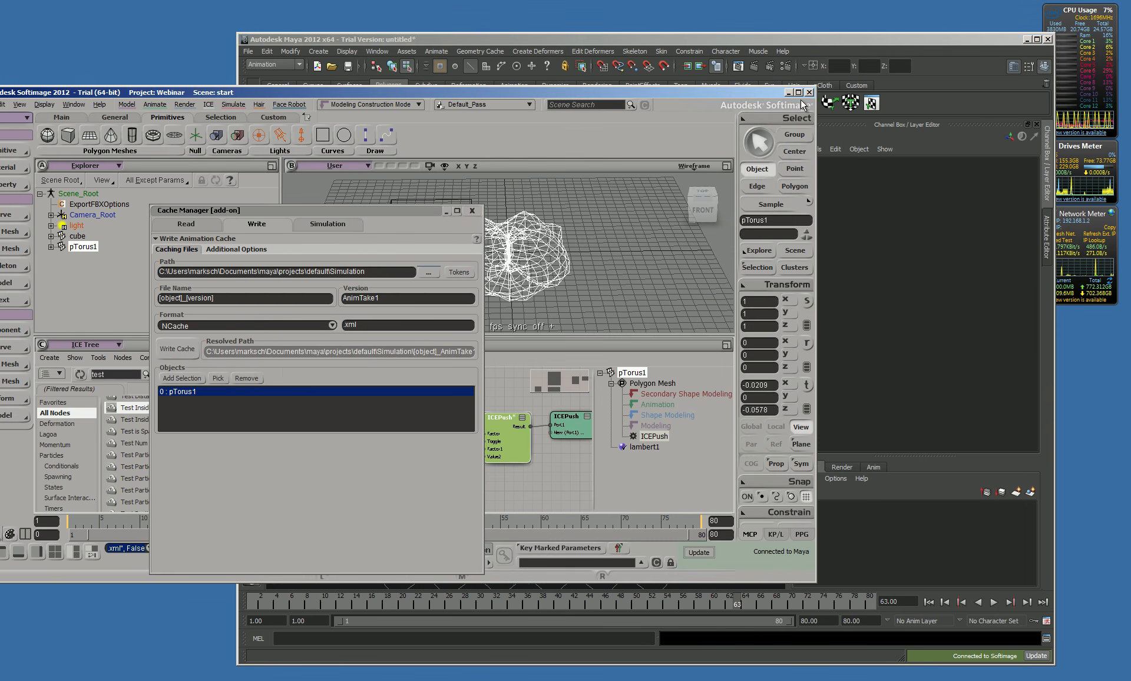
click(800, 94)
click(472, 211)
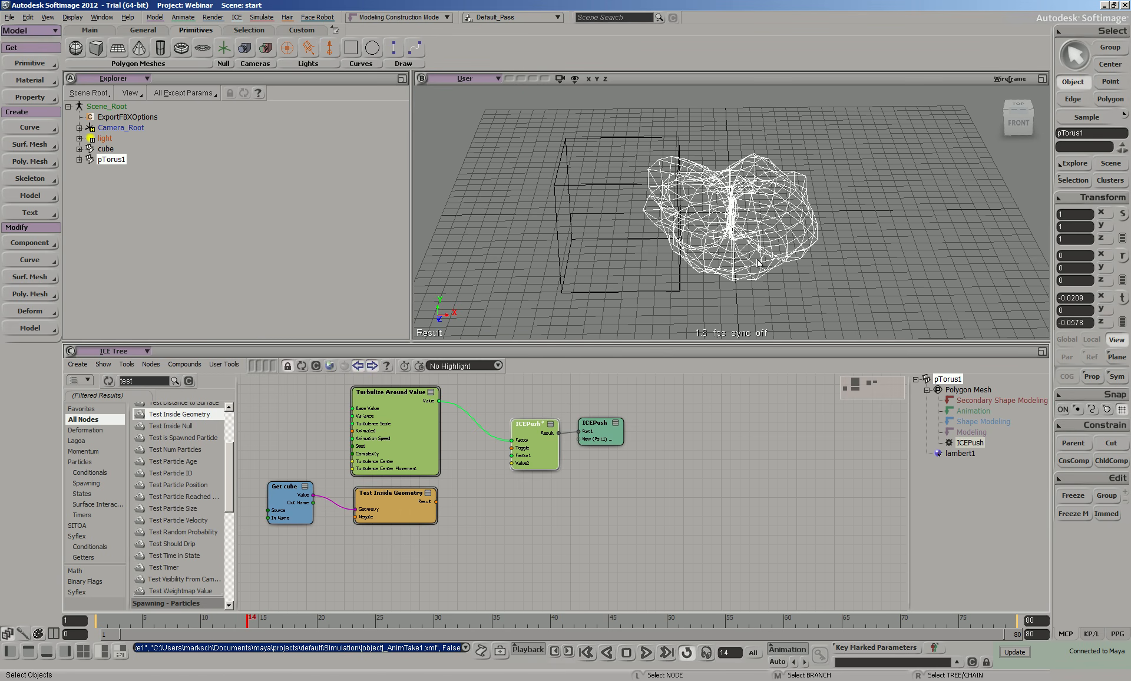
Step: Delete the Get cube and Test Inside Geometry nodes from the ICE tree and the cube from the scene
drag(487, 548, 257, 497)
key(Delete)
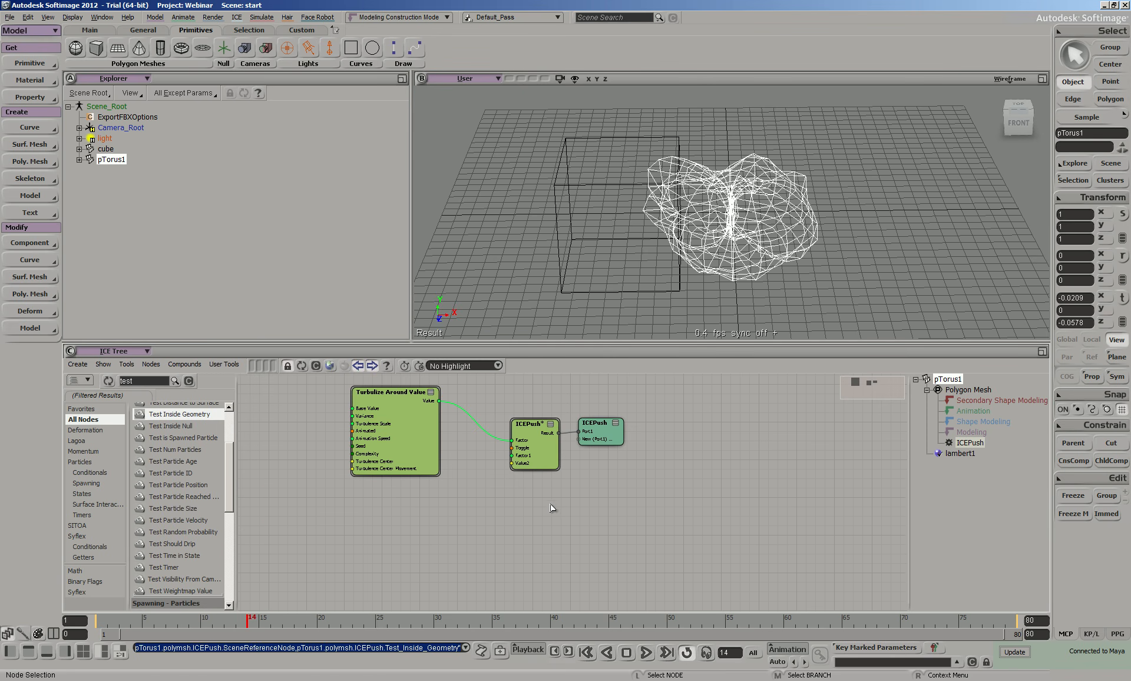
key(a)
drag(657, 112, 708, 147)
key(Delete)
Step: Set the User viewport's display mode to Hidden Line Removal
click(1010, 79)
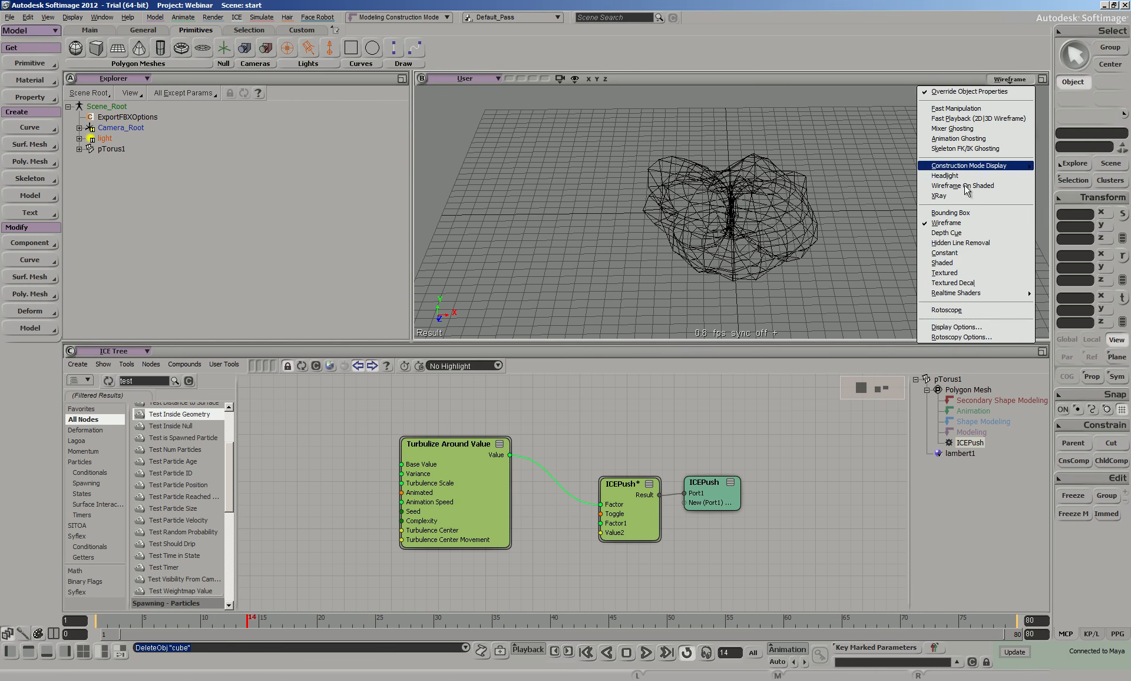
click(950, 243)
mouse_move(827, 254)
right_down()
mouse_move(874, 251)
mouse_move(823, 249)
mouse_move(844, 249)
right_up()
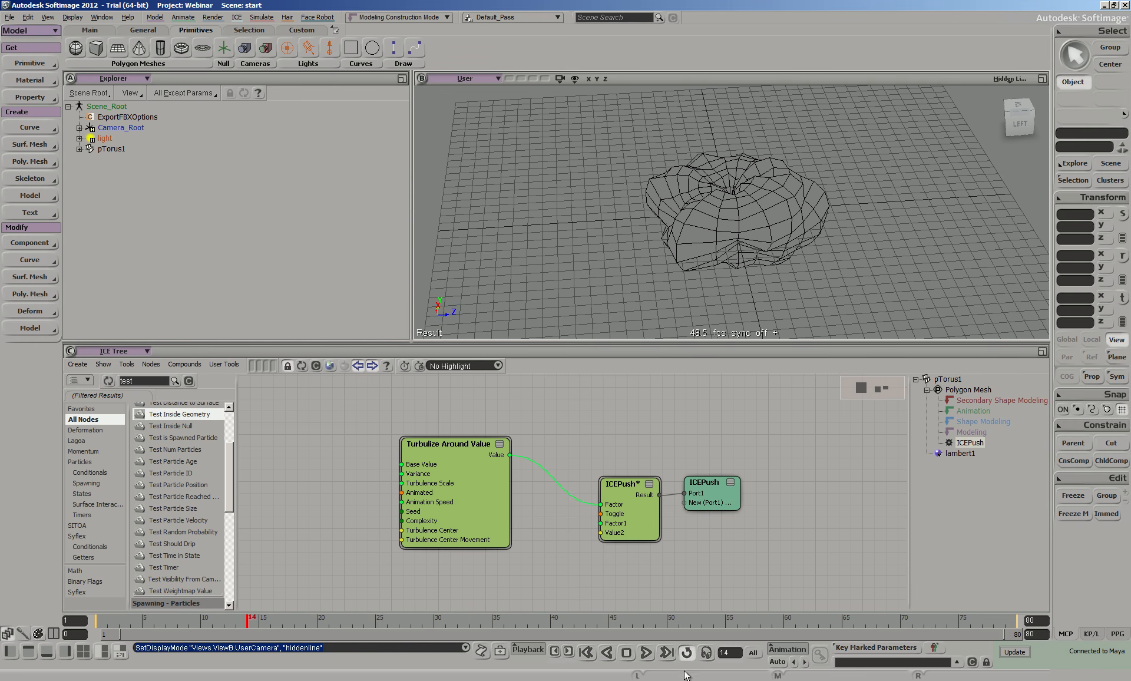
Step: Create a Basic Emission particle system from pTorus1 and collapse its property page clear of the viewport
click(790, 238)
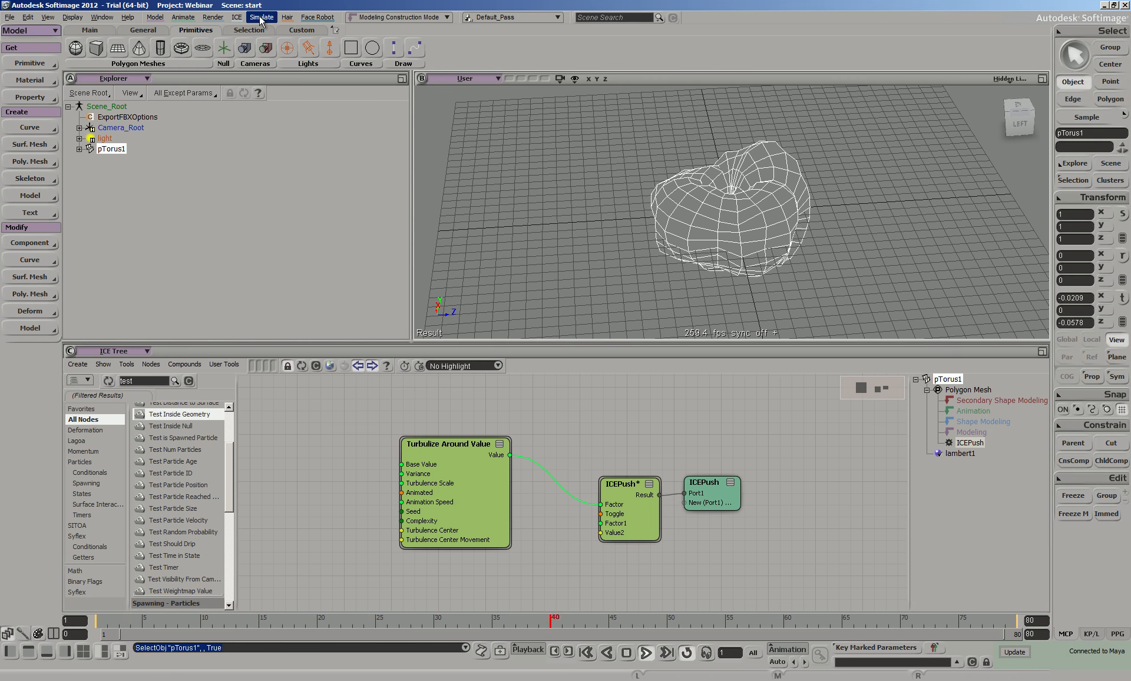
click(237, 17)
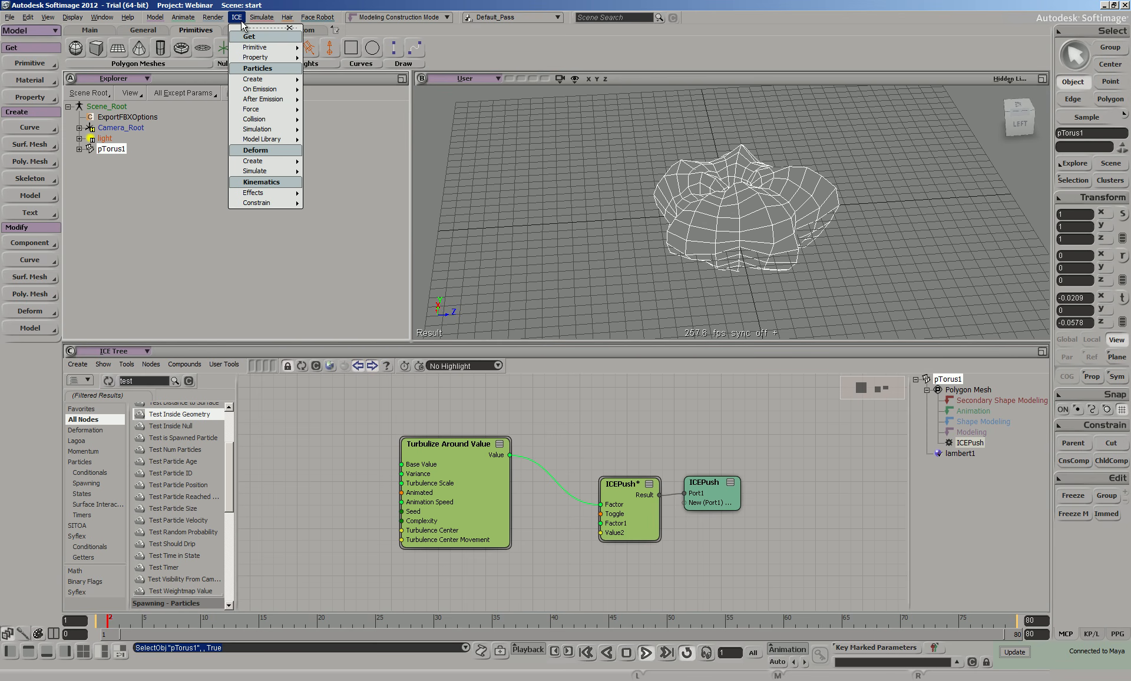
mouse_move(262, 80)
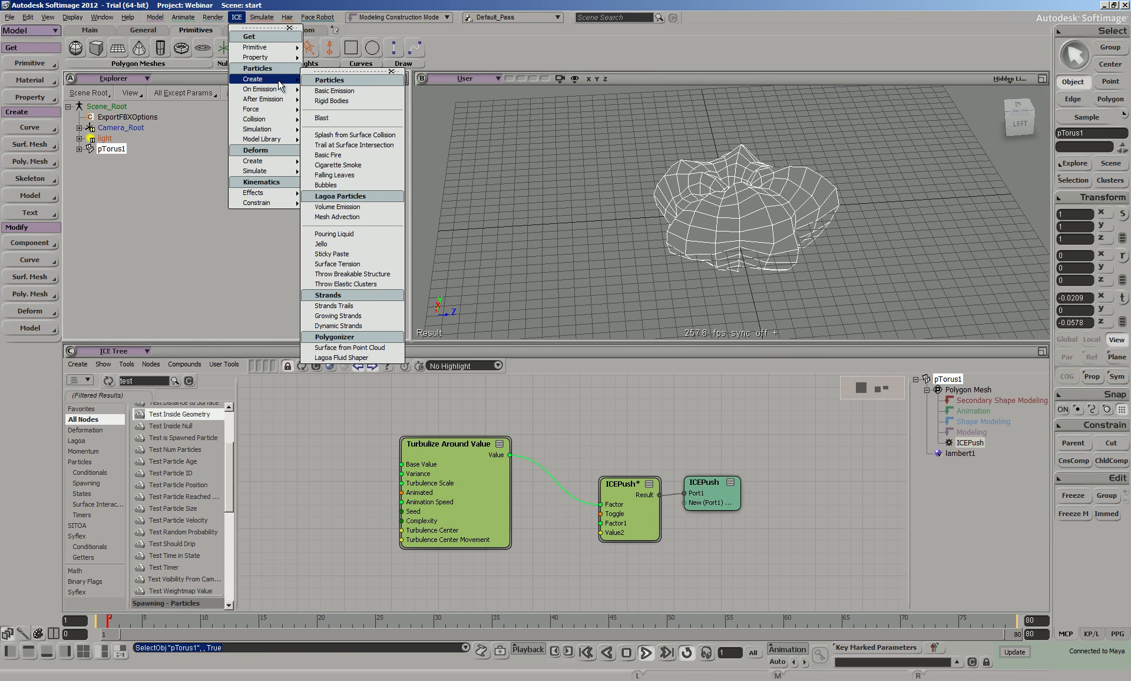
click(345, 92)
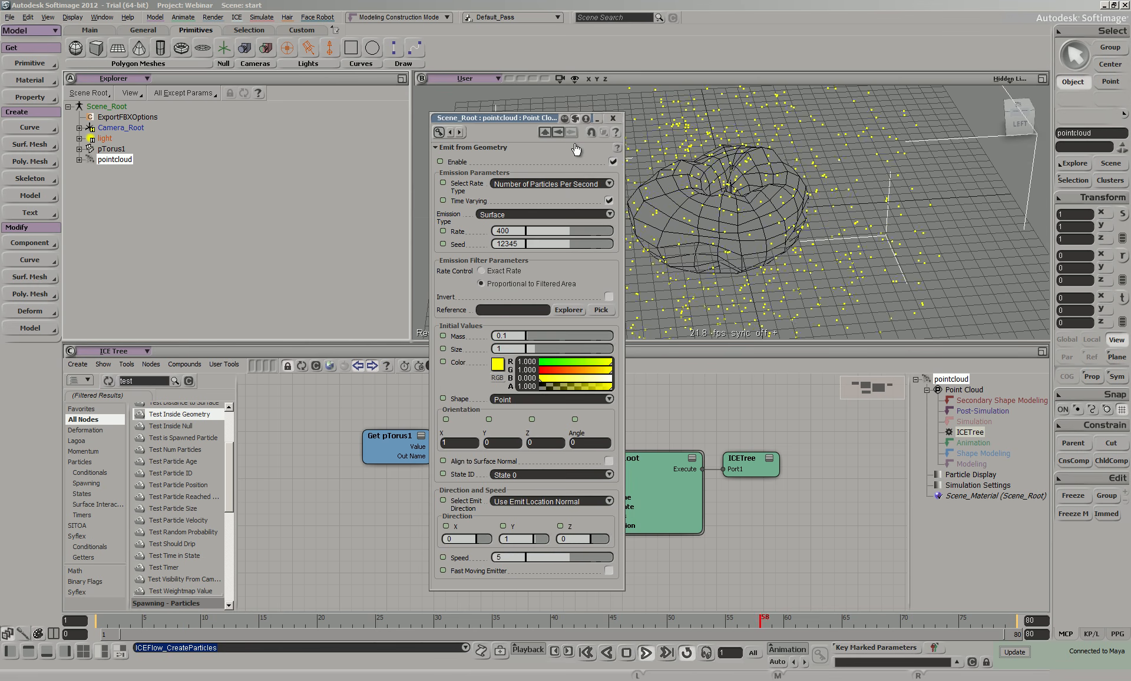
drag(524, 116, 302, 79)
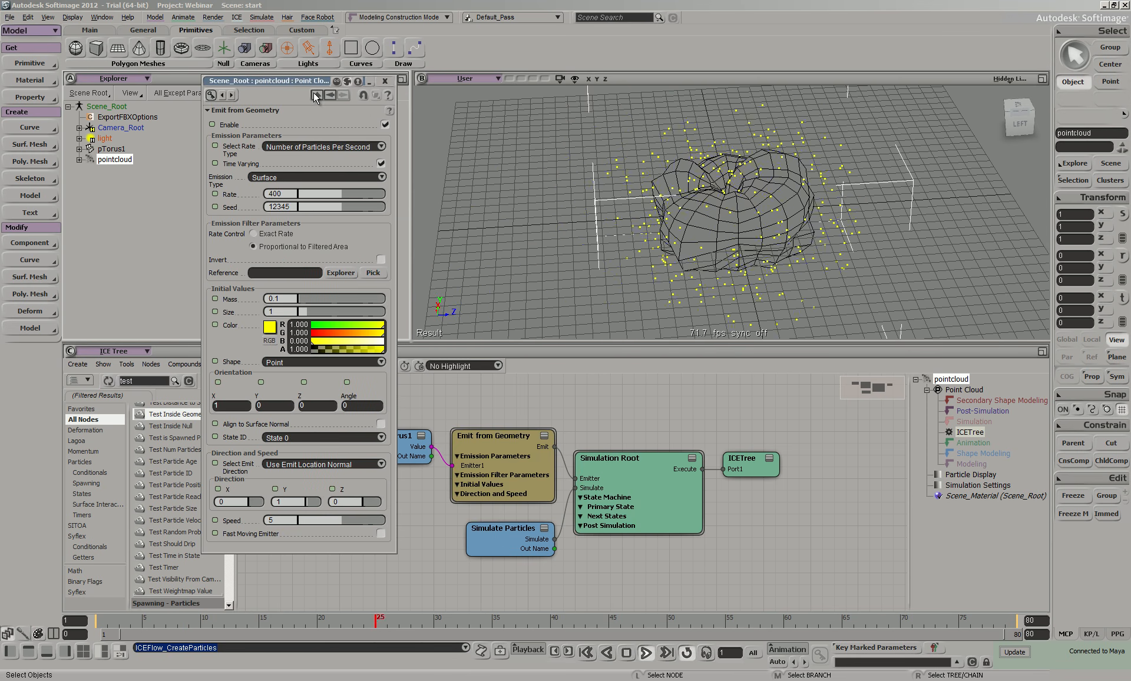
key(o)
drag(823, 284, 804, 209)
scroll(805, 209, down, 3)
double_click(324, 79)
drag(324, 78, 287, 48)
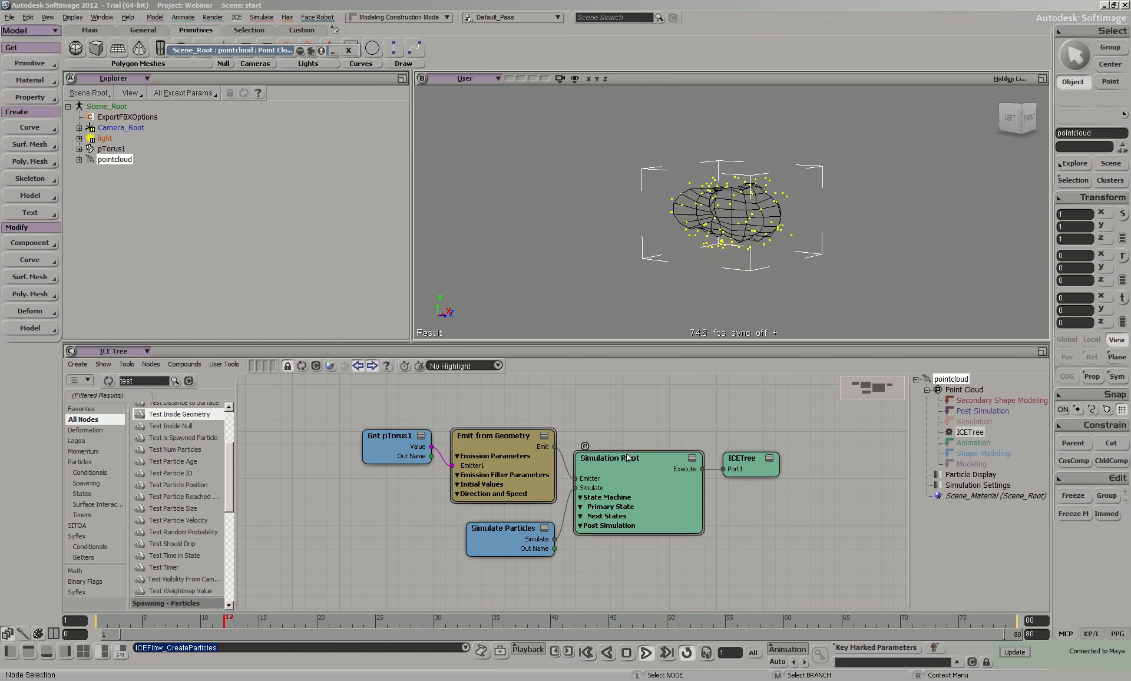
Step: Expand the Simulation Root and Emit from Geometry nodes to examine their ports, and review the Emit from Geometry properties
click(691, 458)
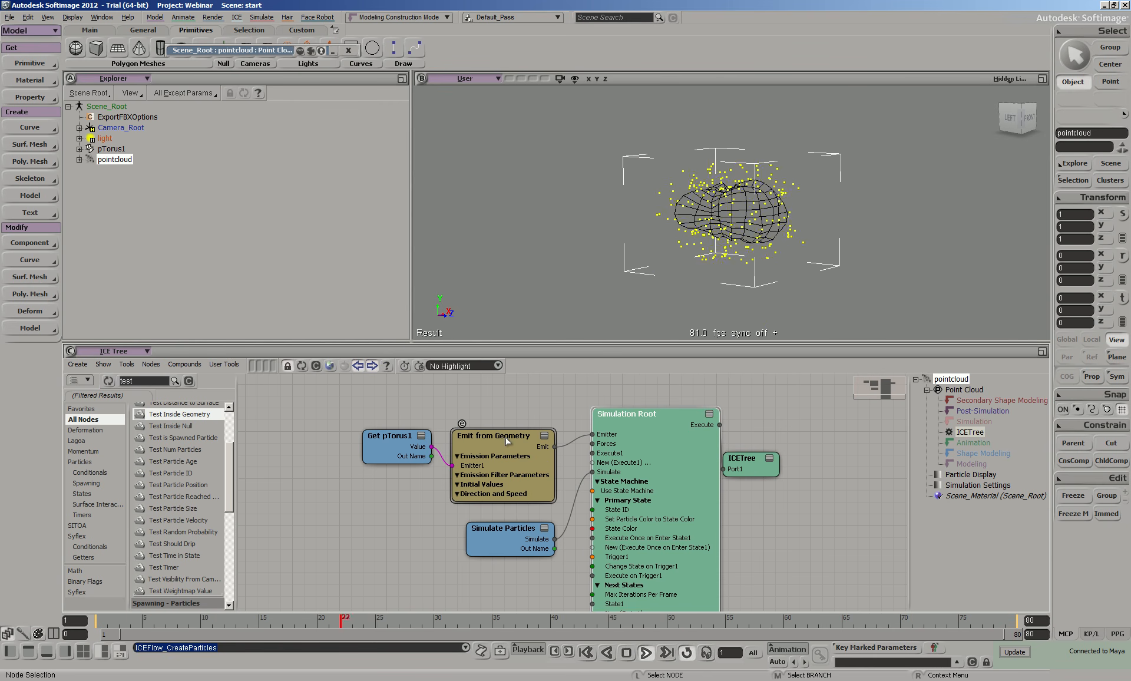
click(545, 436)
drag(528, 457, 522, 386)
double_click(523, 386)
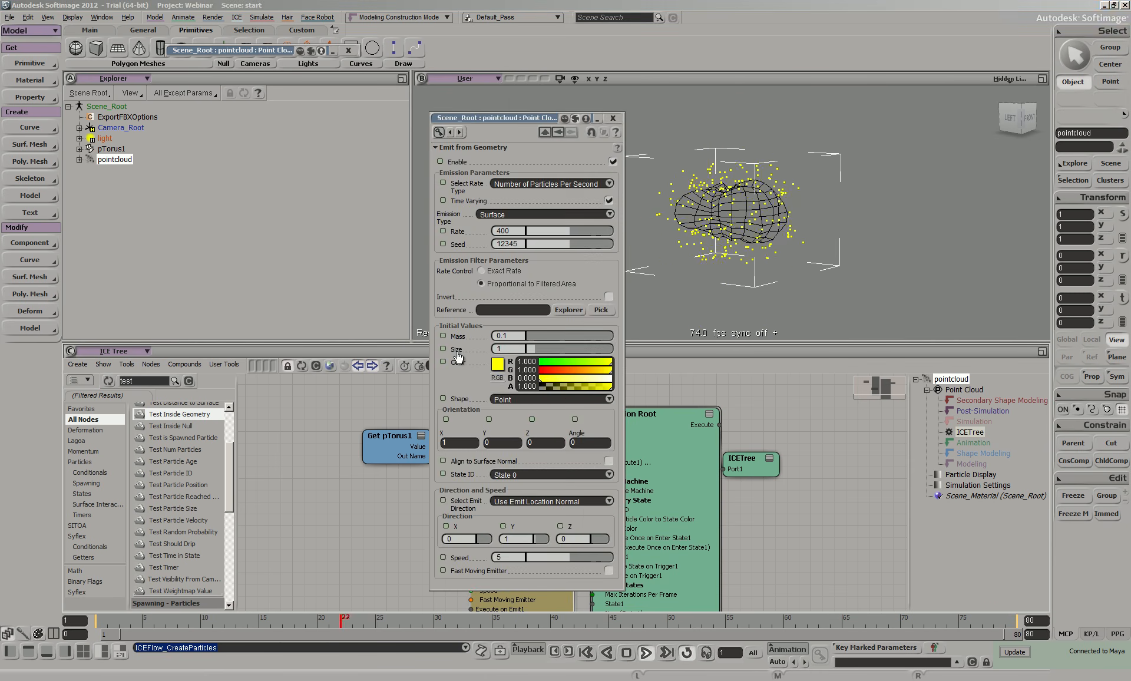
drag(540, 118, 256, 88)
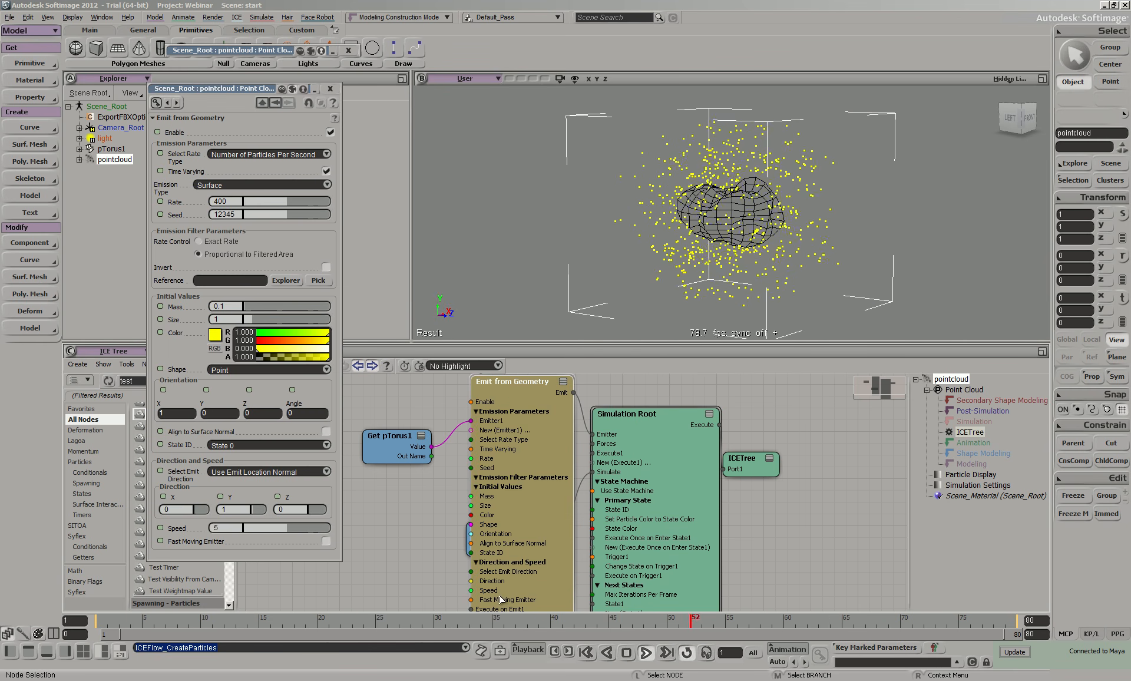
click(332, 90)
drag(530, 427, 531, 447)
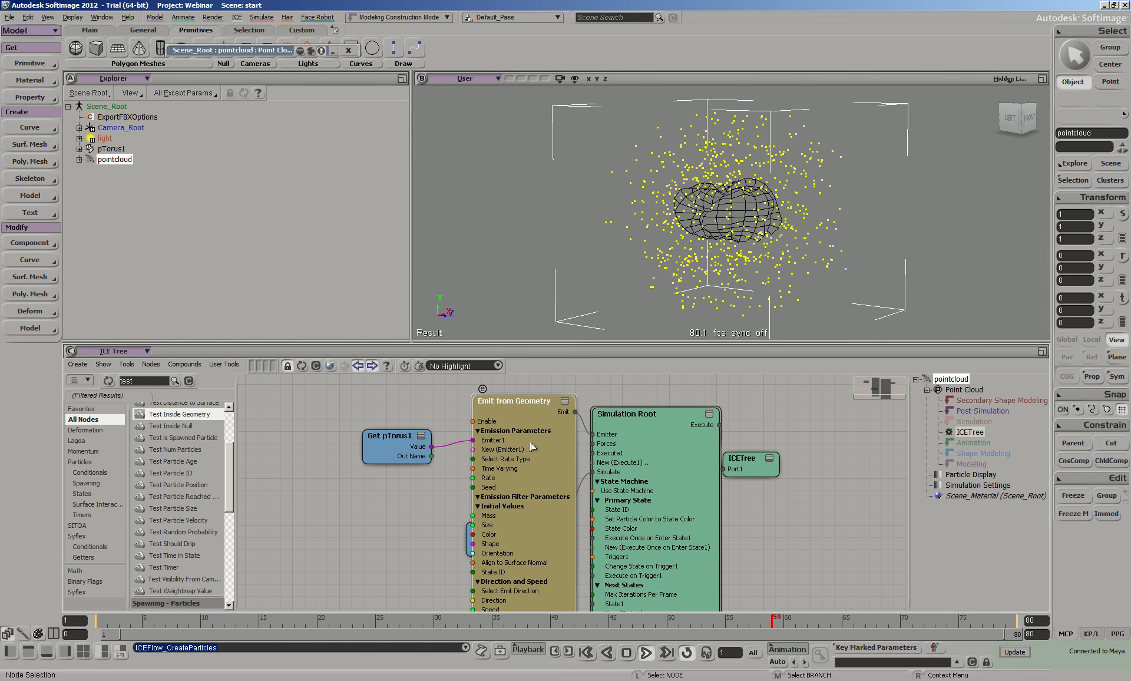
Step: Examine the nodes inside the Emit from Geometry compound and its nested Generate Points compound, and return to the main tree
click(482, 389)
key(s)
drag(749, 481, 776, 659)
double_click(706, 536)
scroll(623, 533, up, 1)
key(s)
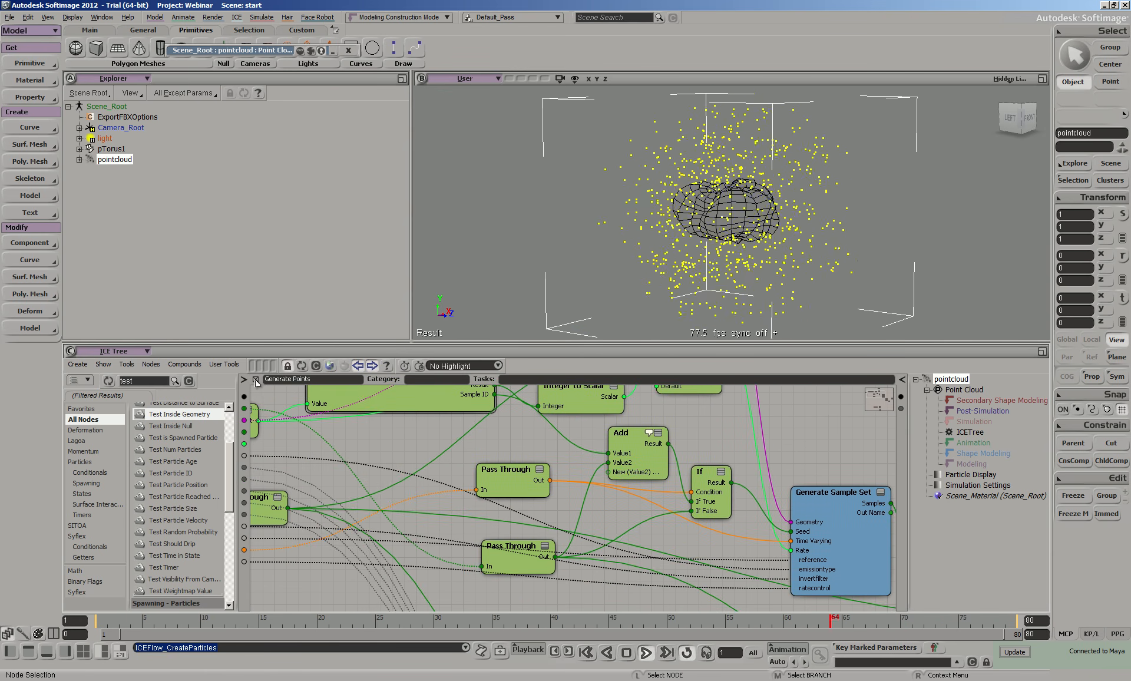
click(255, 381)
click(256, 380)
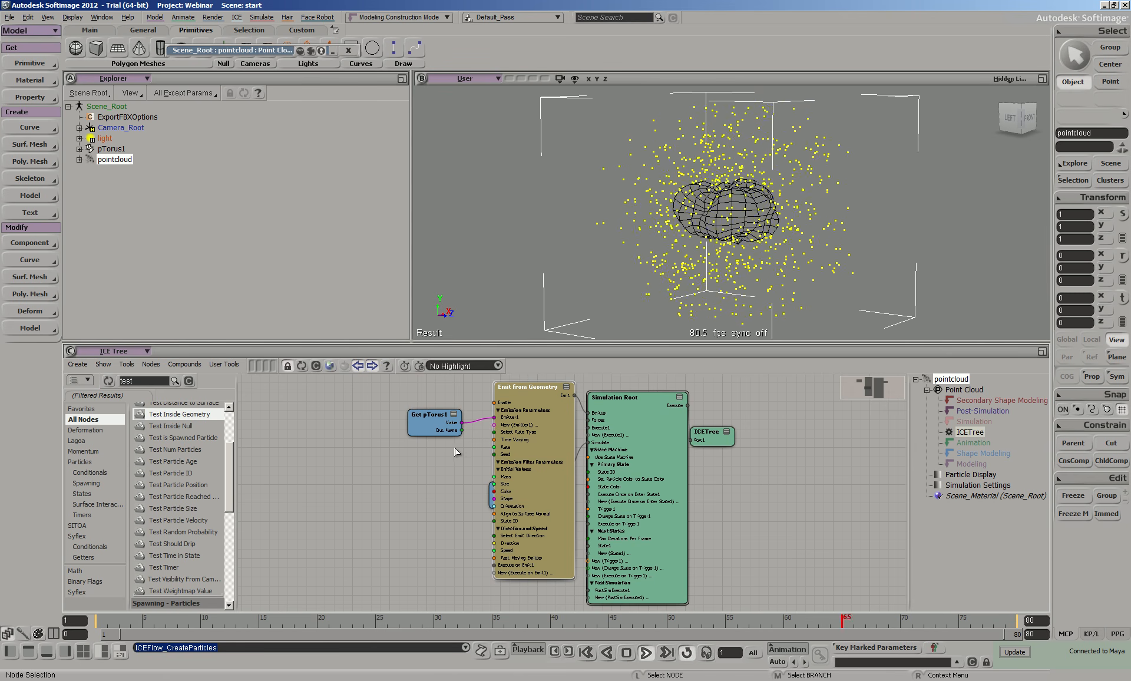
Step: Collapse the Emit from Geometry node, and set its rate to 40000 and emit direction to Use Initial Direction Vector
click(566, 387)
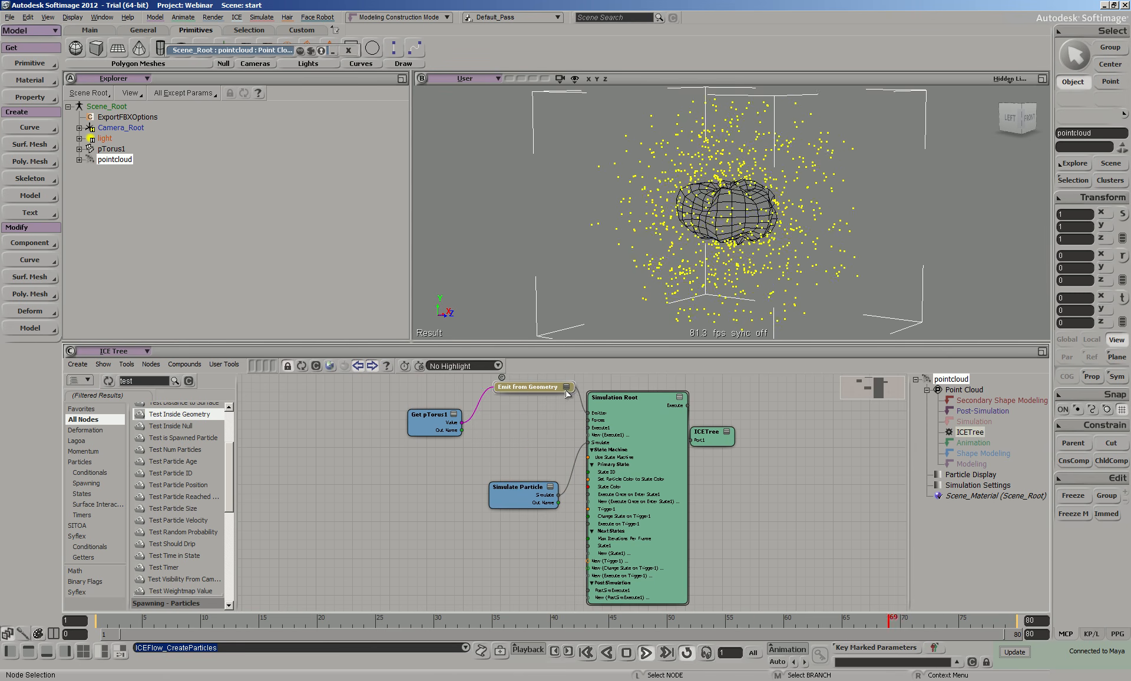
click(567, 388)
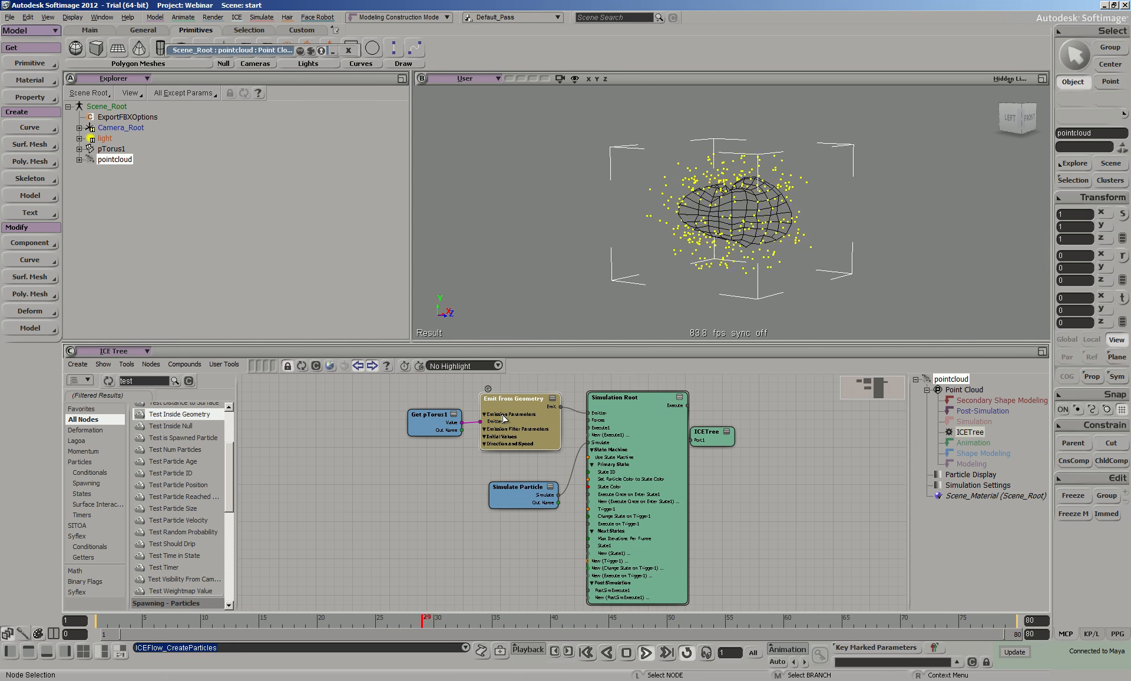
double_click(519, 404)
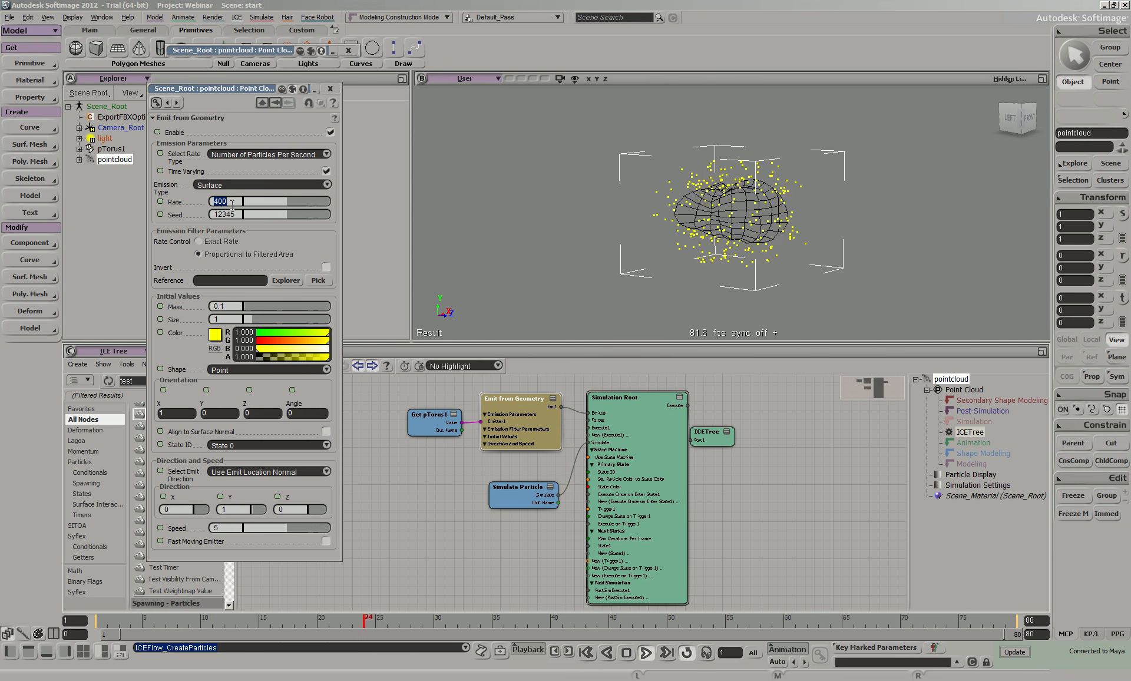
key(Return)
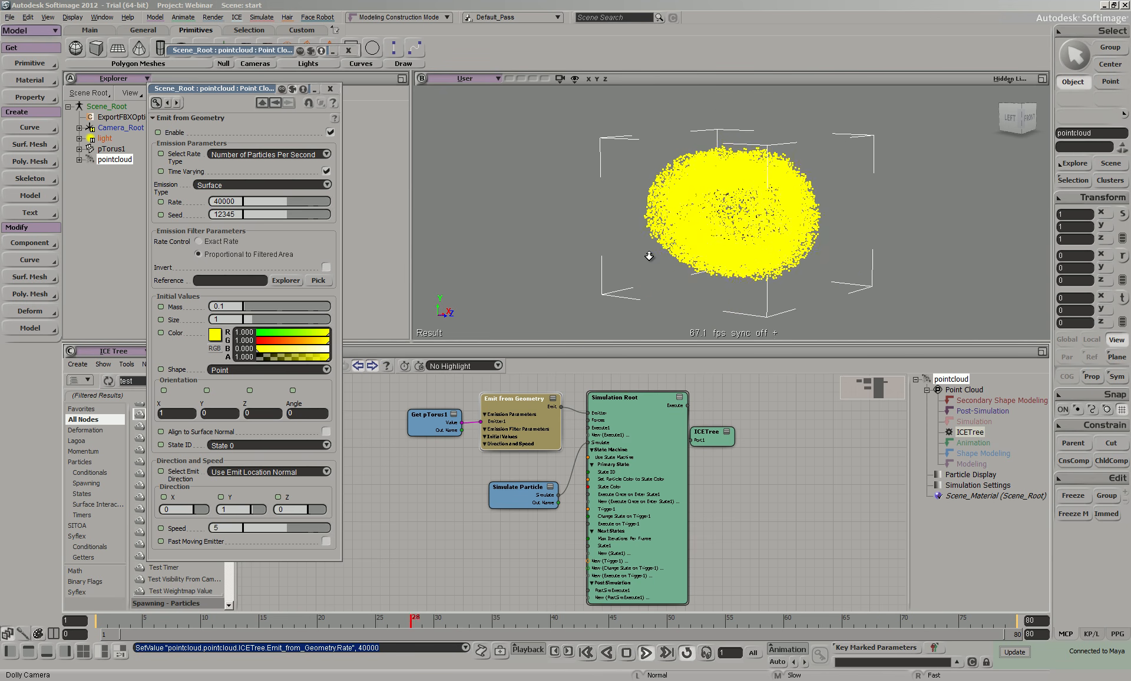
click(295, 471)
click(292, 481)
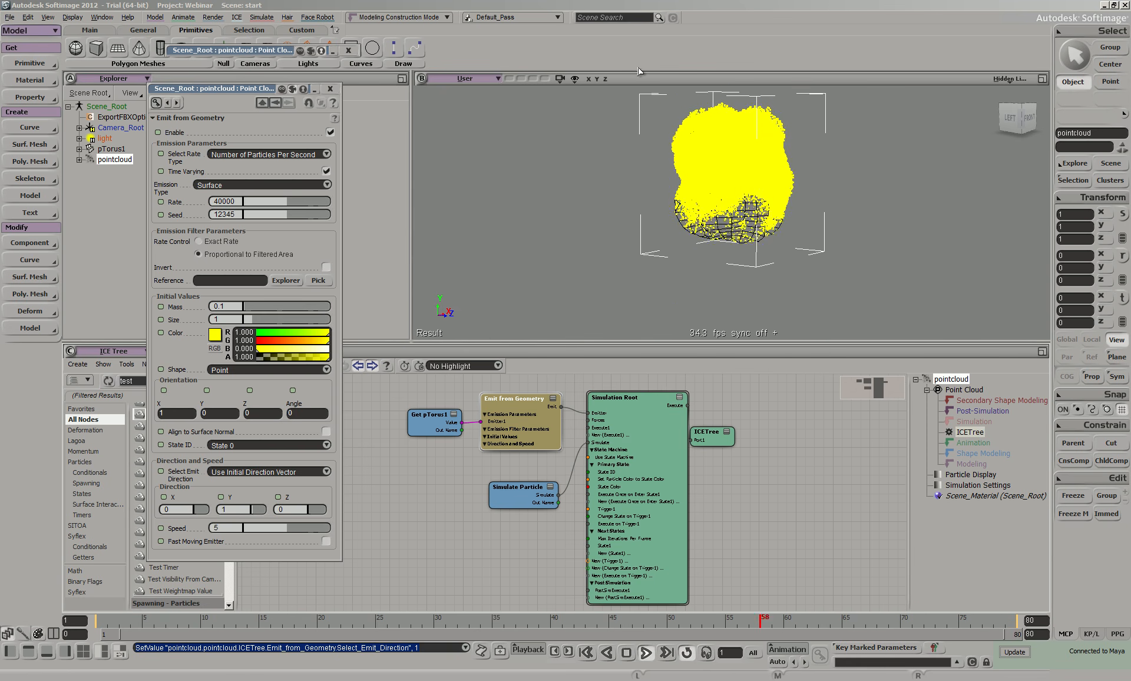
click(329, 89)
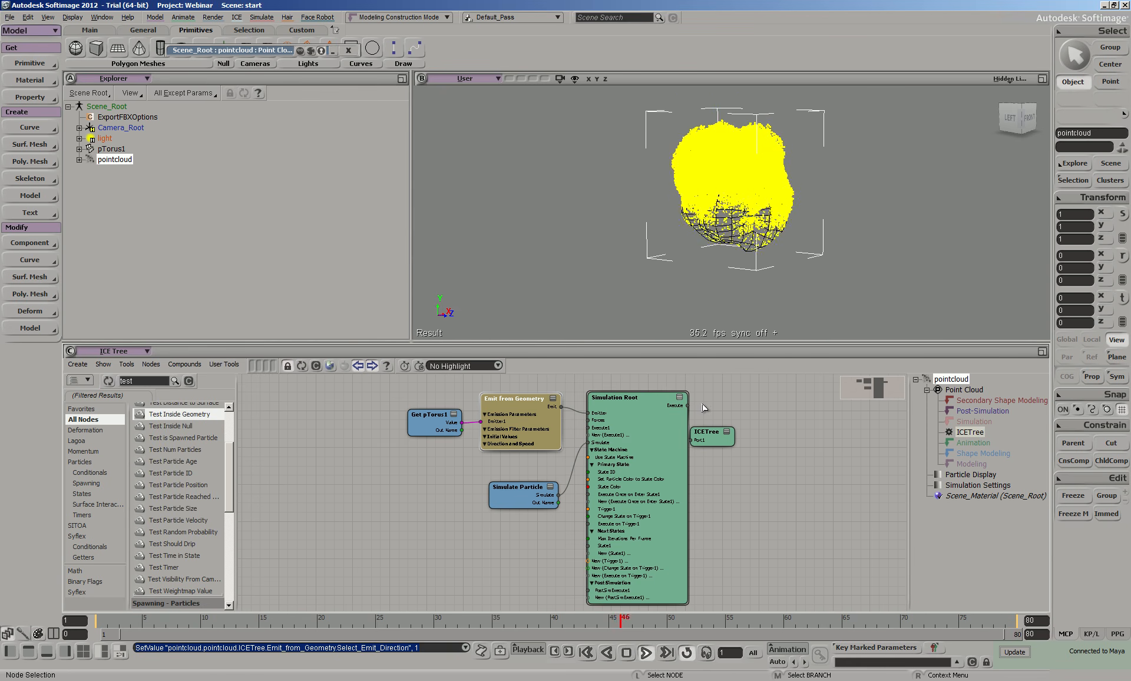
Step: Collapse and respace the Simulation Root and ICETree nodes, and close the minimized point cloud property page
drag(712, 434, 727, 417)
click(680, 398)
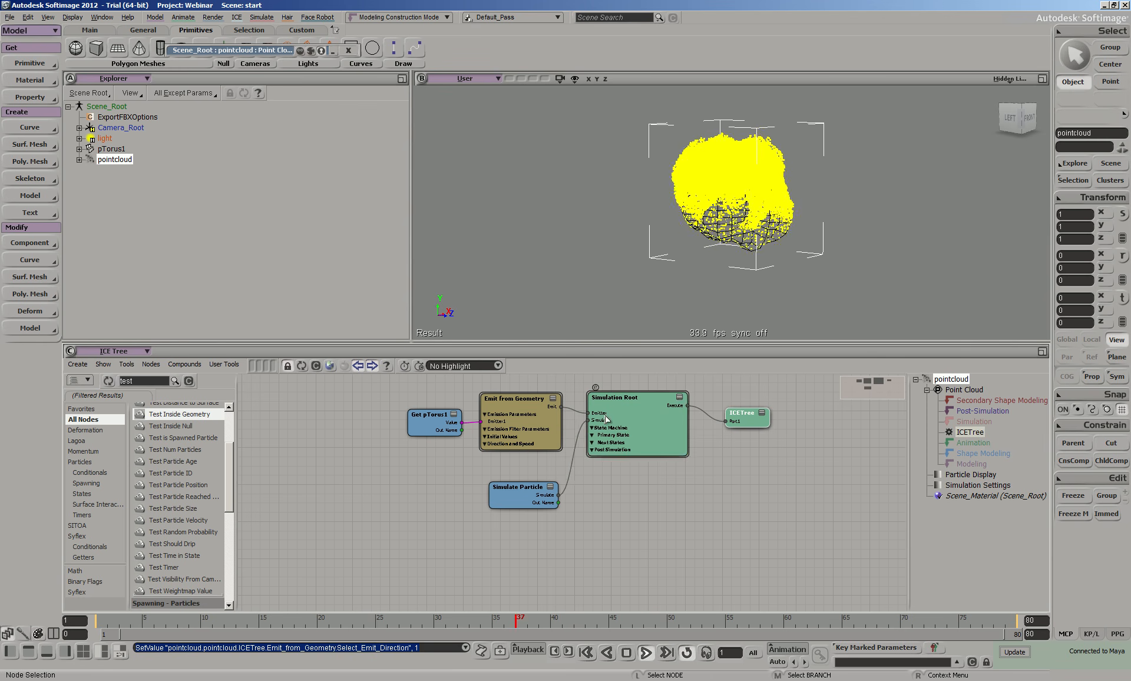
drag(659, 398, 672, 387)
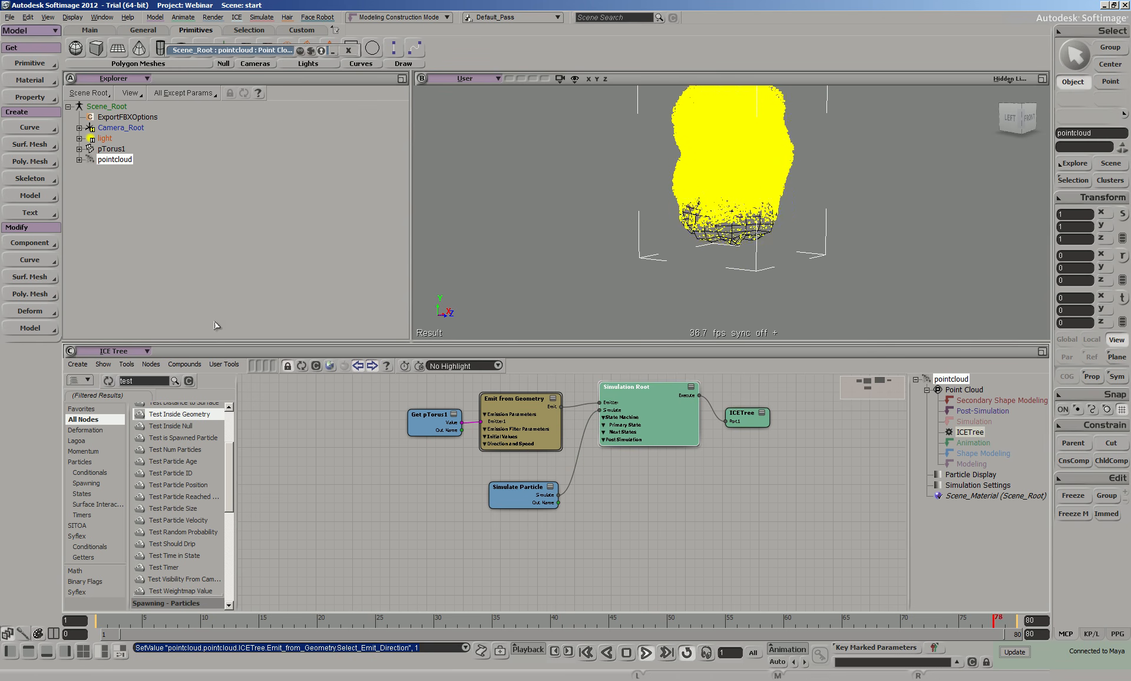
click(349, 51)
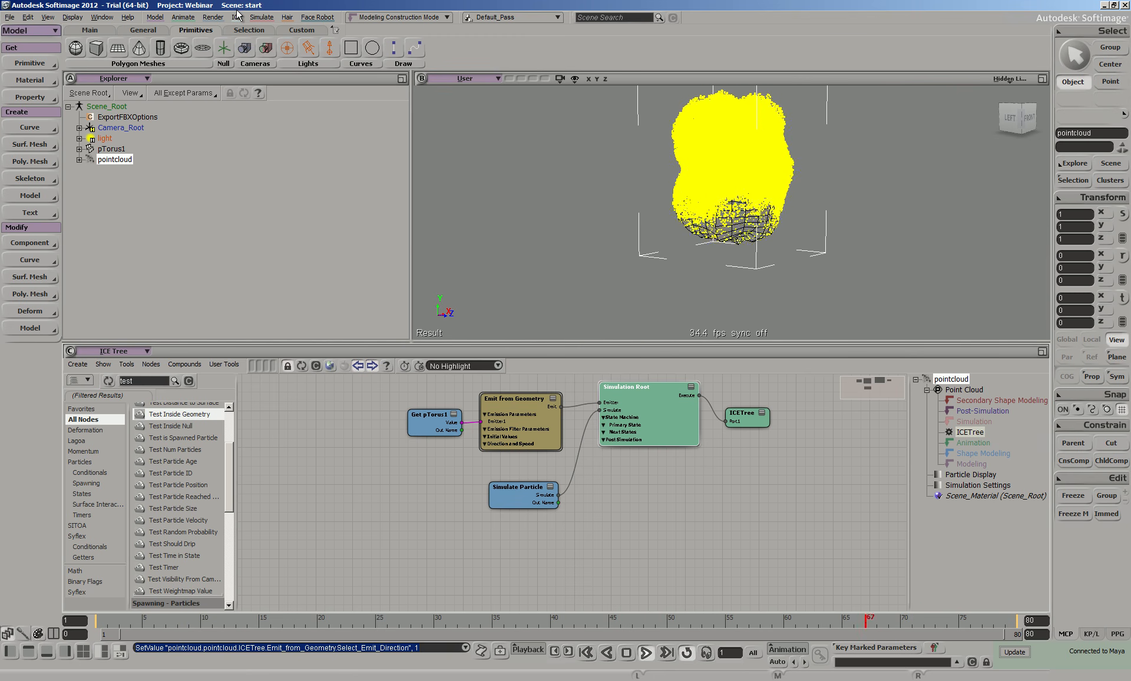
Step: Add a Set Particle Age Limit node that executes on emission and tidy the ICE tree layout
click(237, 18)
mouse_move(261, 92)
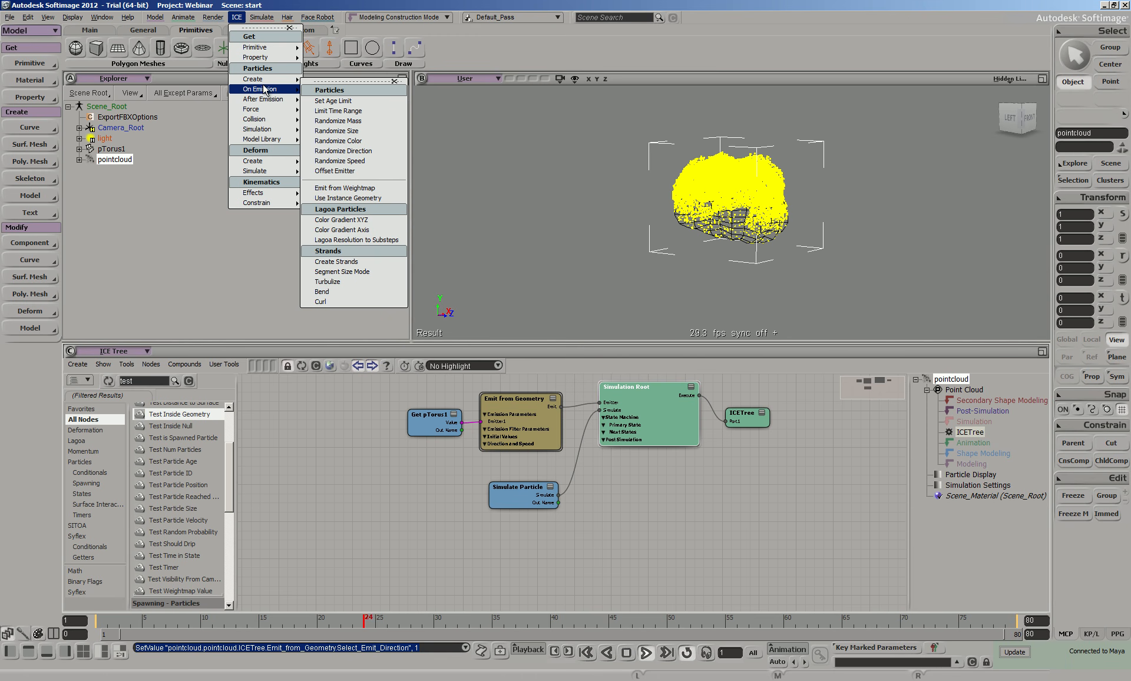
click(351, 101)
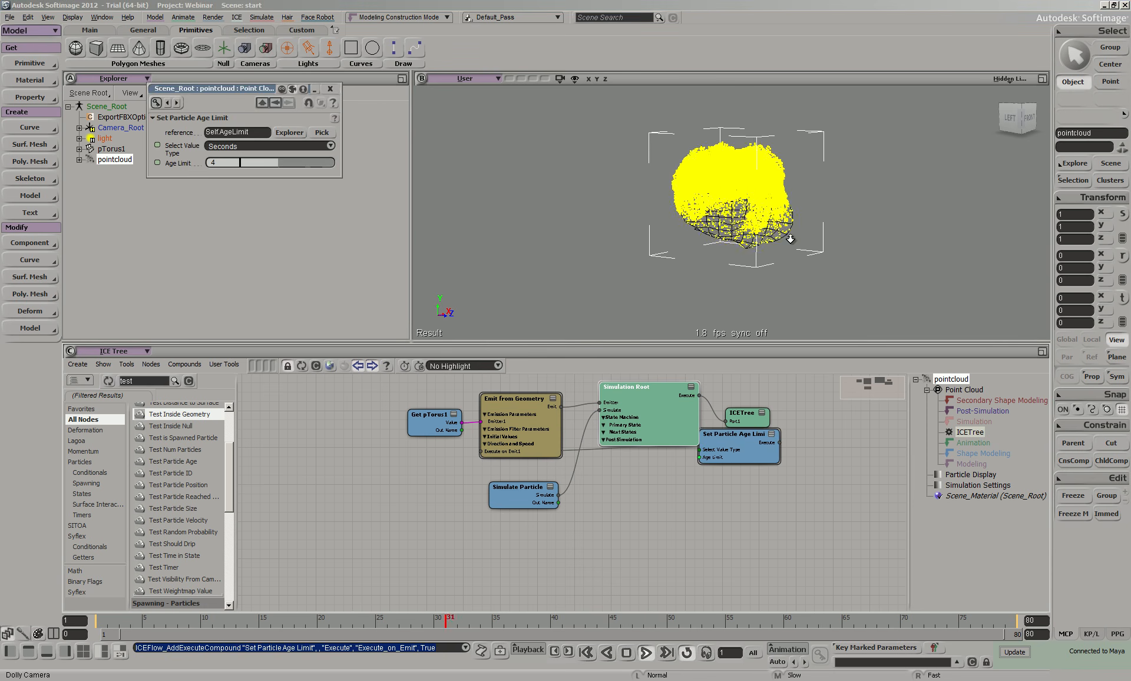
key(ctrl+r)
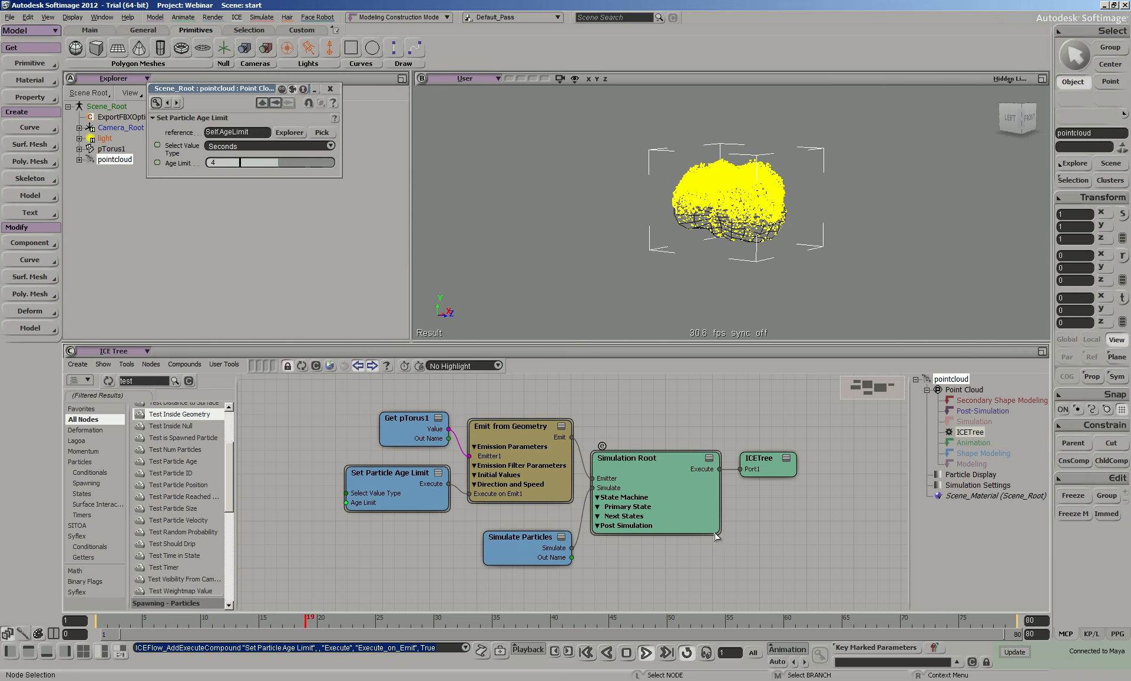
drag(373, 487, 363, 494)
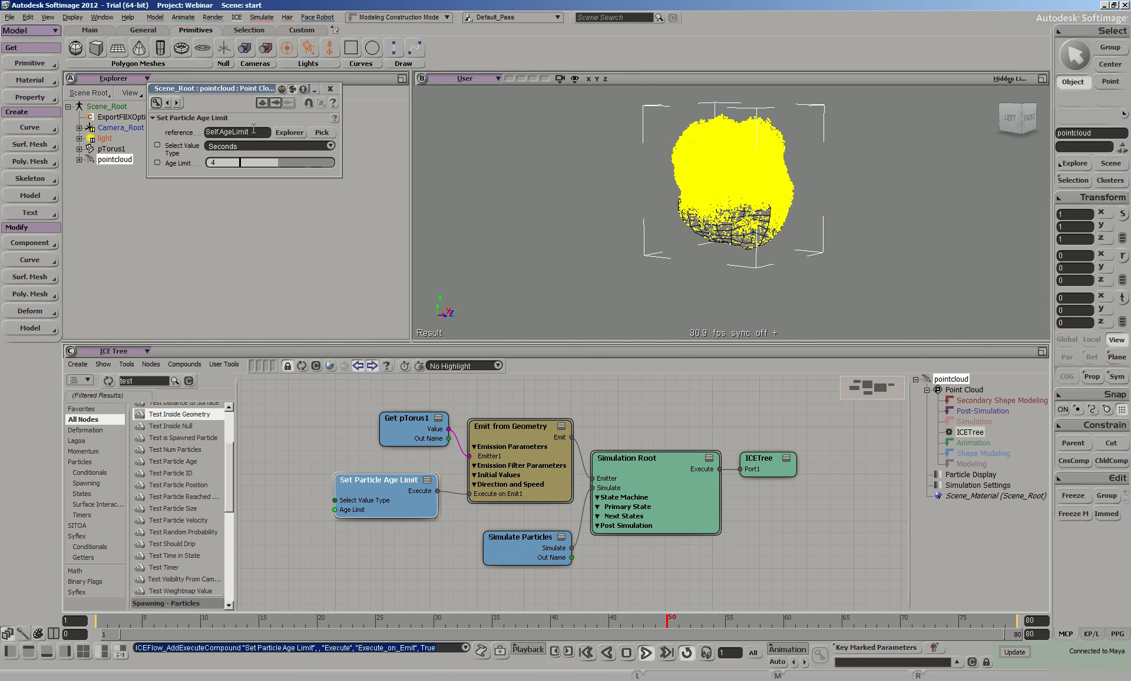
Step: Set the particle age limit to 0.3 seconds
click(225, 164)
text(0.3)
key(Return)
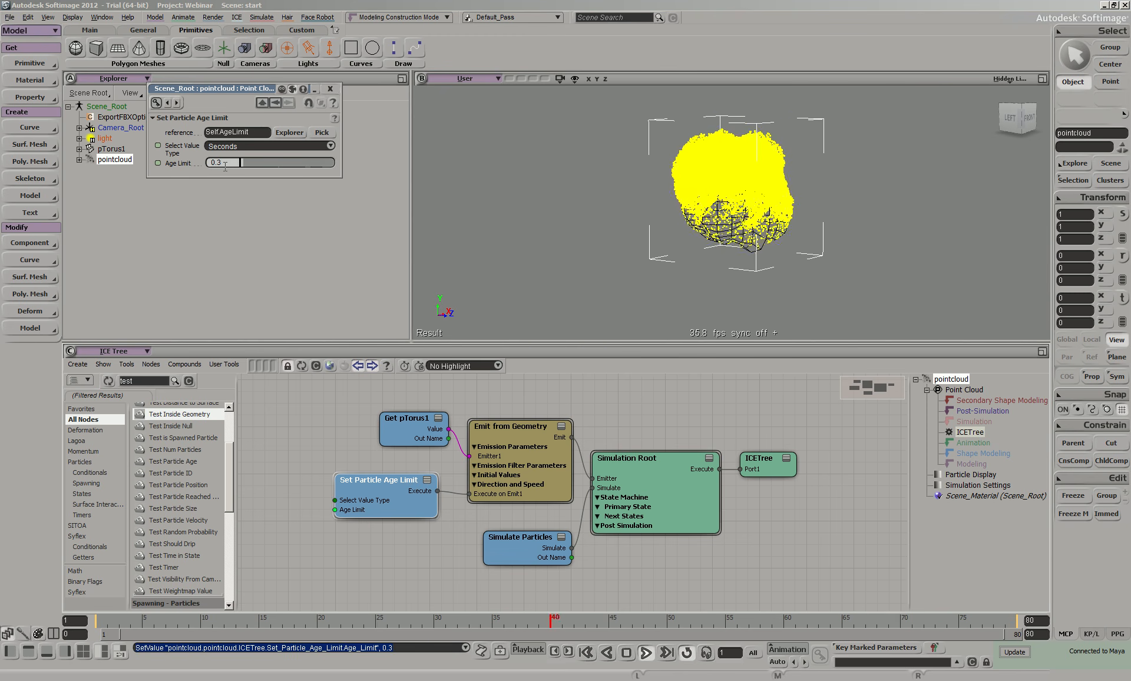
Step: Add a Delete Particle at Age Limit node after emission and place it below the Simulate Particles node
key(p)
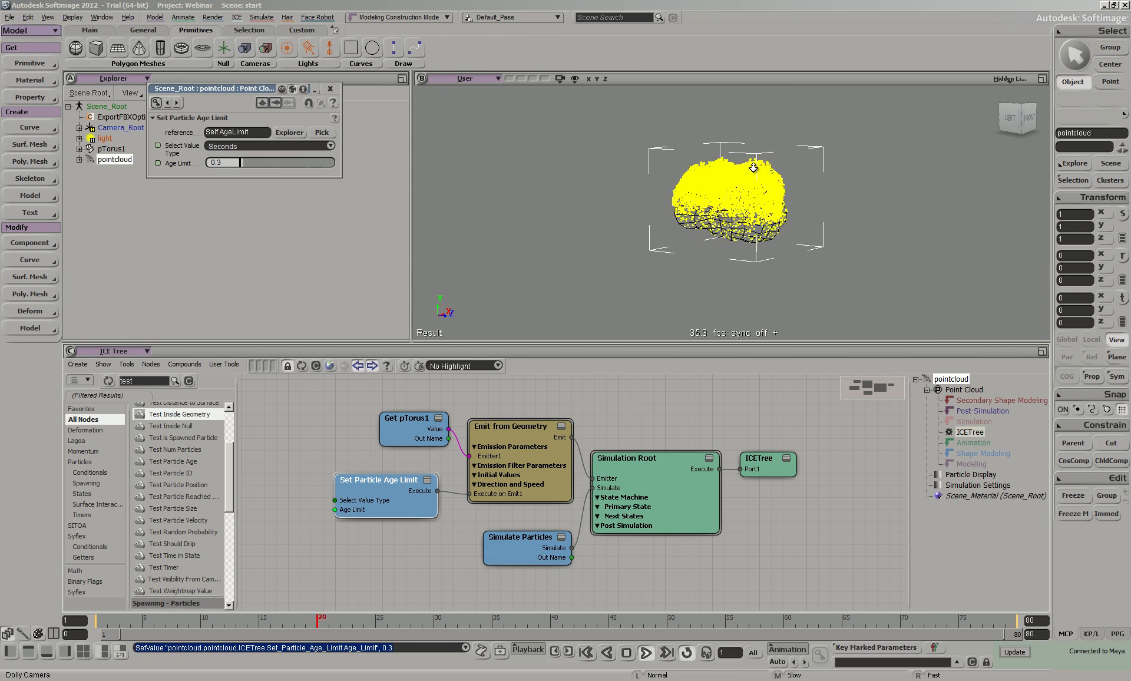
click(331, 89)
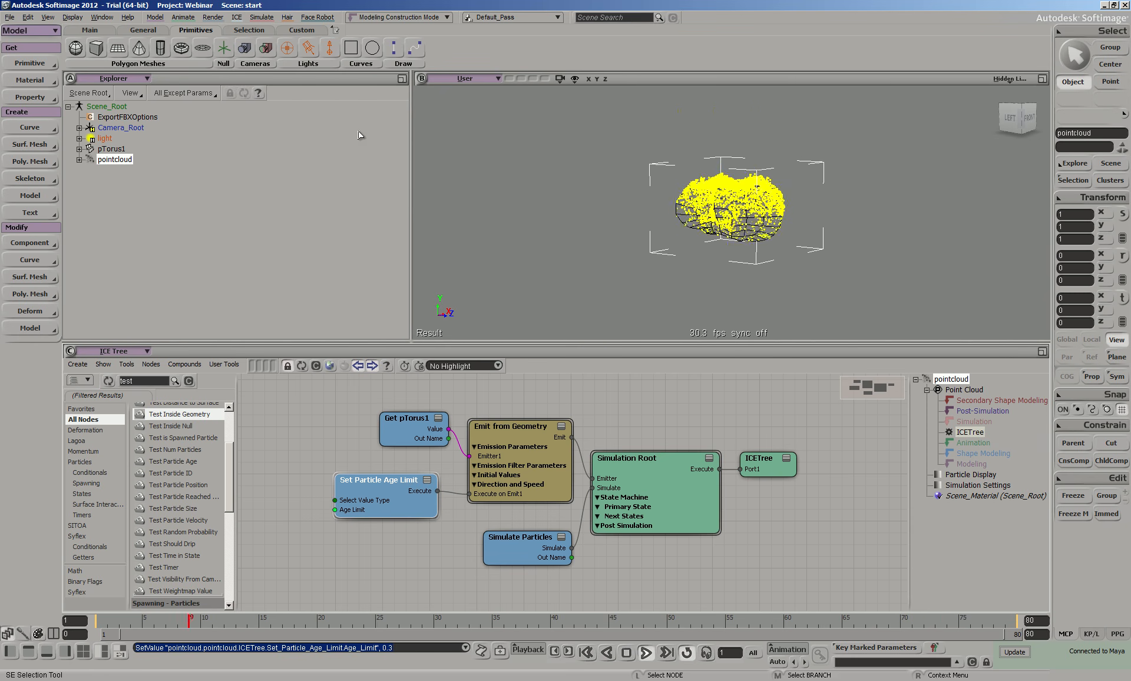
click(236, 17)
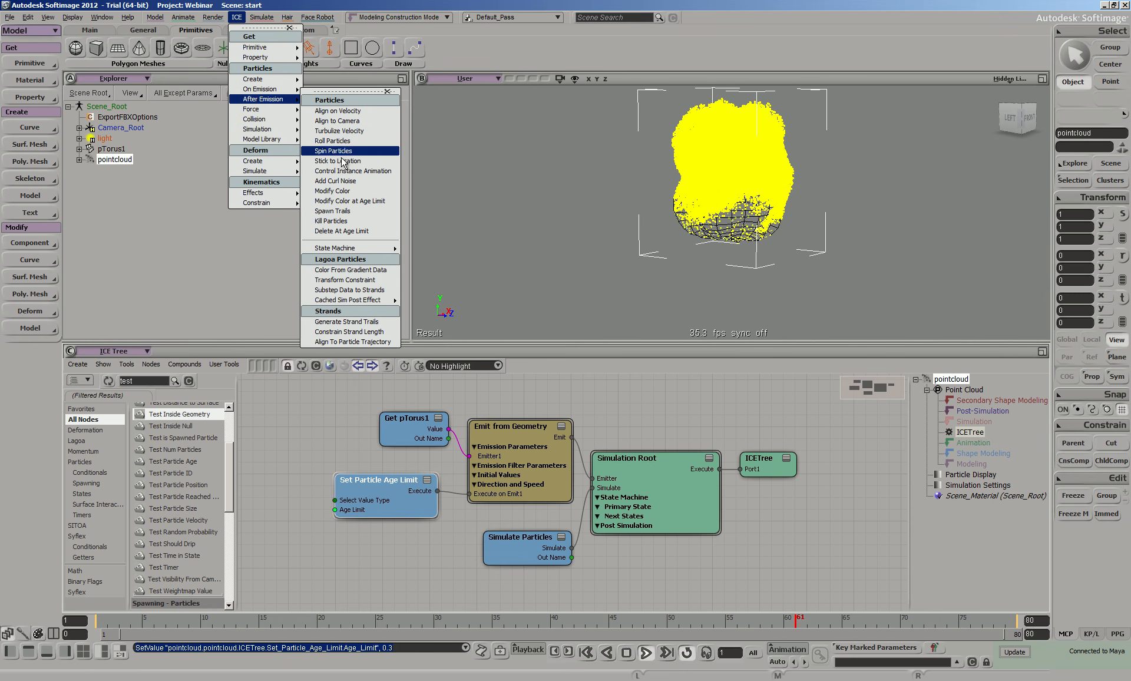
click(342, 231)
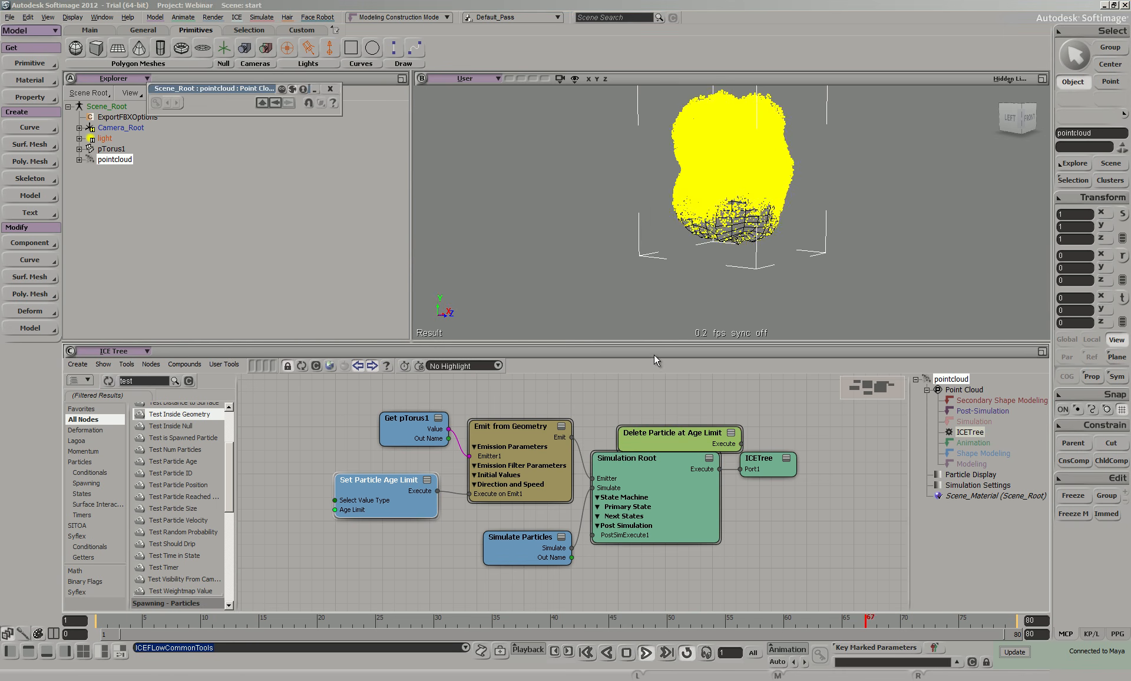
click(844, 525)
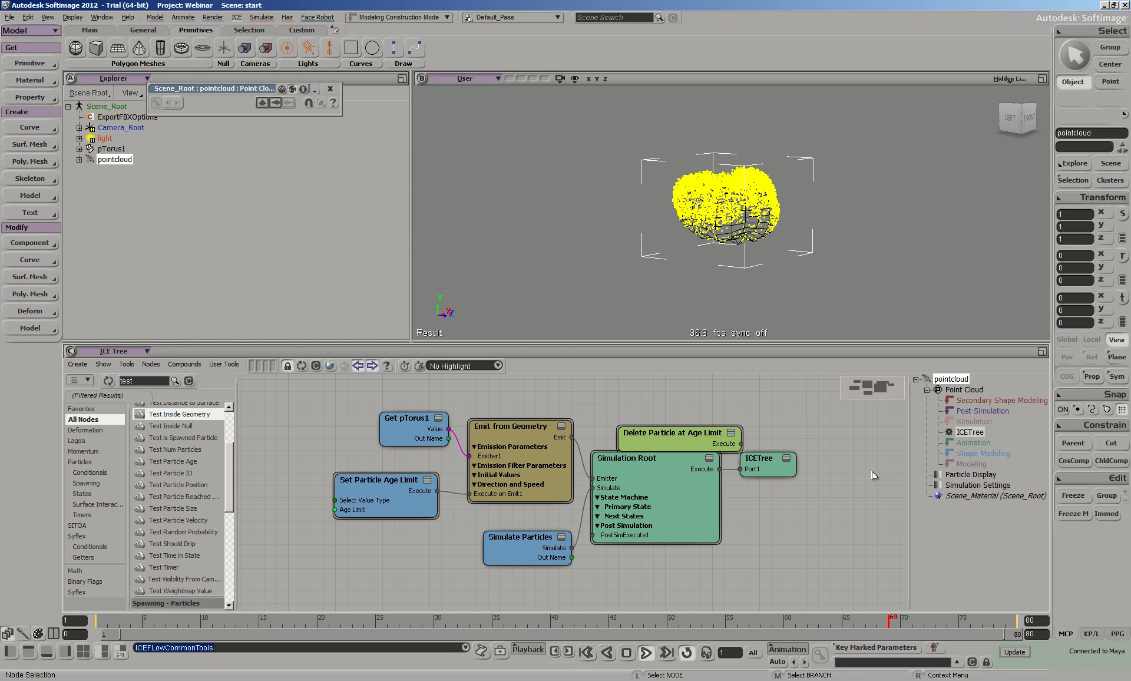
key(ctrl+r)
drag(504, 576, 485, 579)
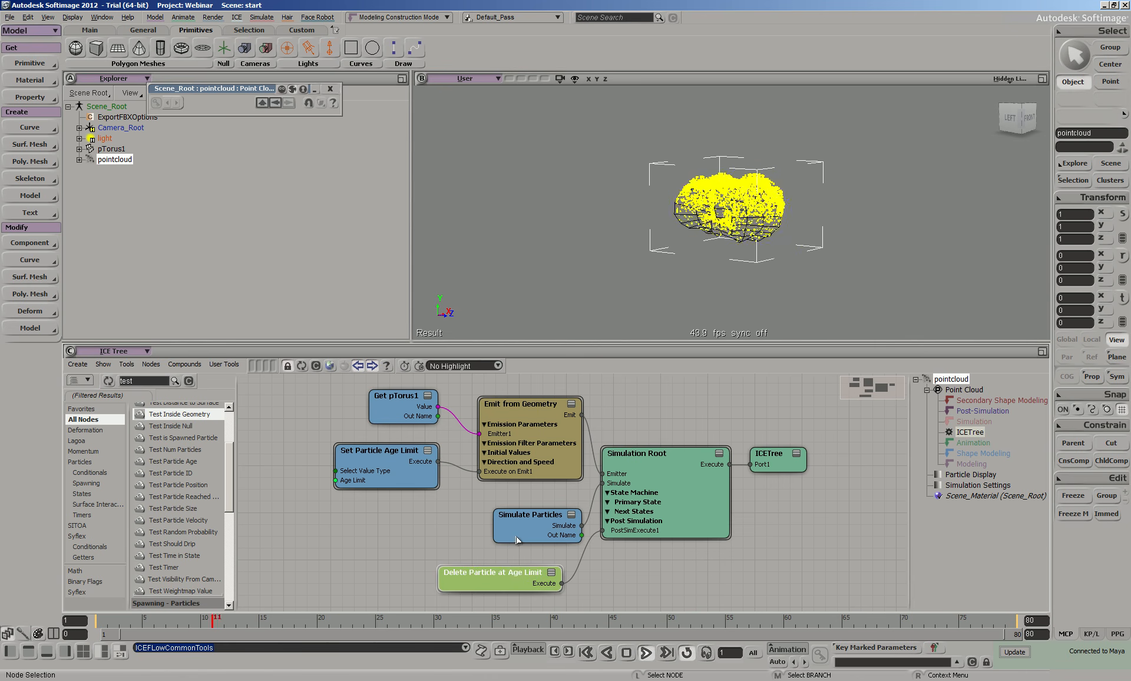
Step: Set the particle age limit to 0.692 seconds, and connect a new Turbulize Around Value node to its Age Limit input
click(348, 456)
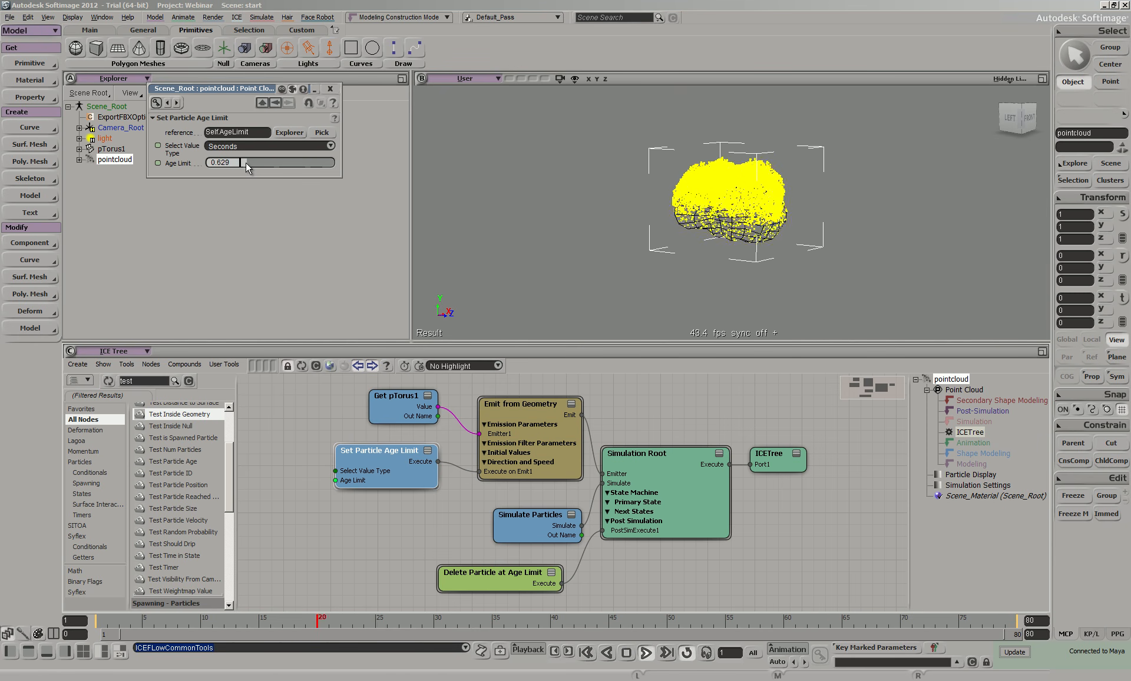
click(150, 381)
text(turb)
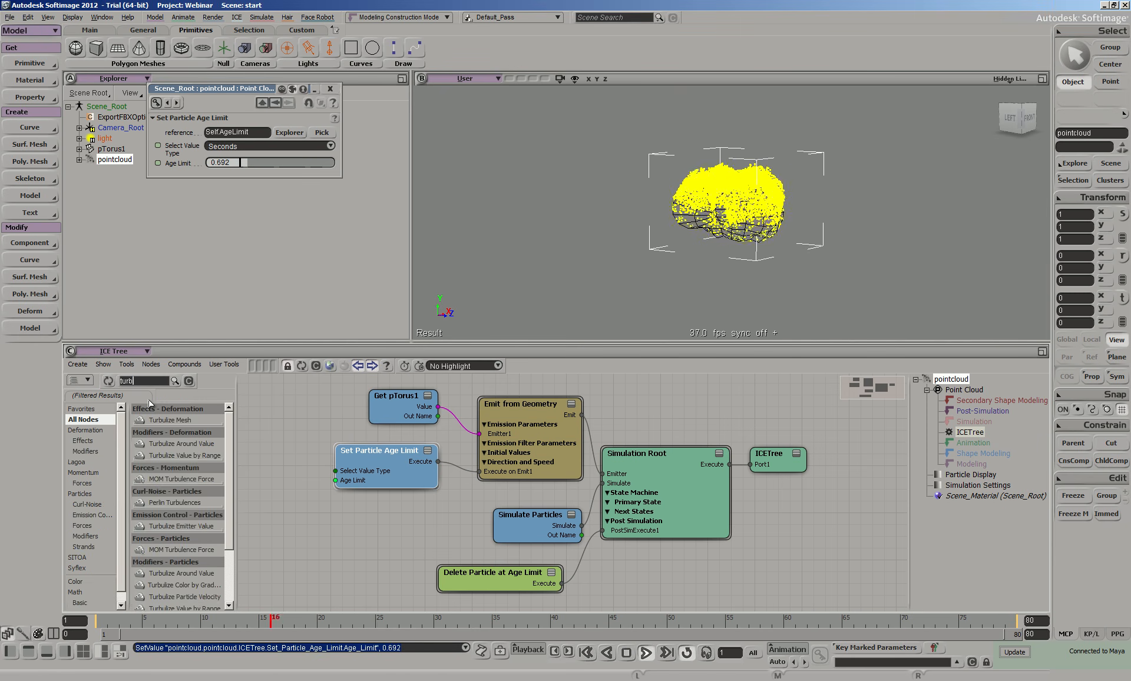
drag(181, 443, 378, 539)
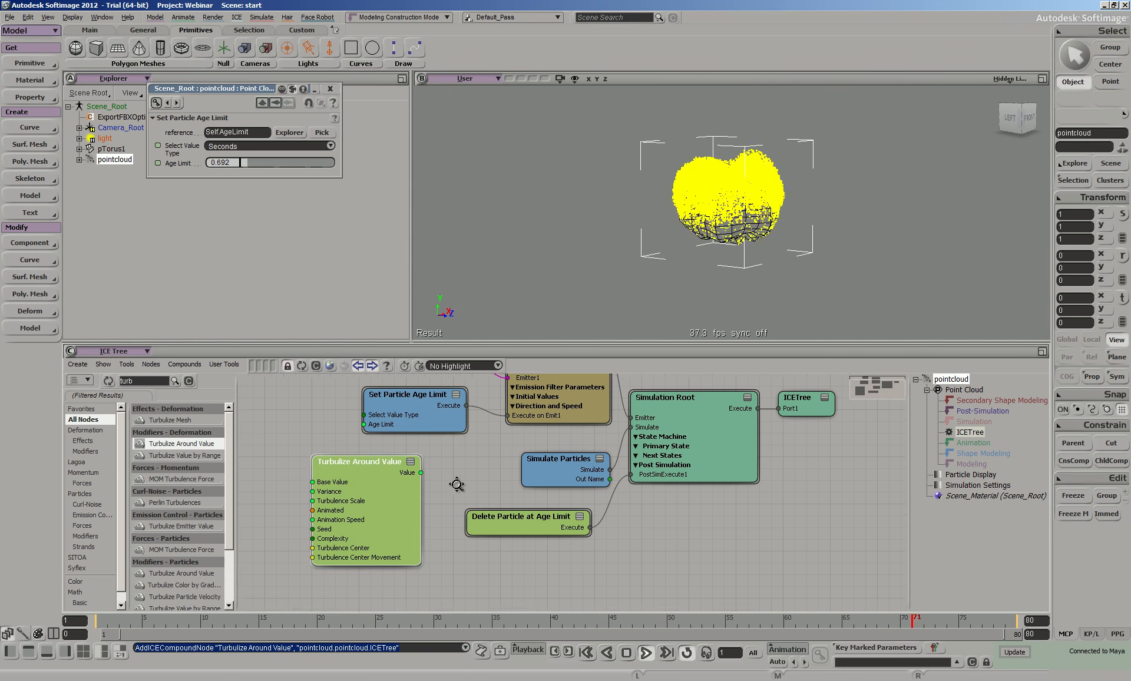
drag(395, 485, 413, 460)
middle_drag(413, 460, 448, 472)
drag(325, 491, 364, 489)
Step: Set the age limit turbulence to base value 0.44 and variance 1.572, and make it animated
double_click(364, 490)
key(p)
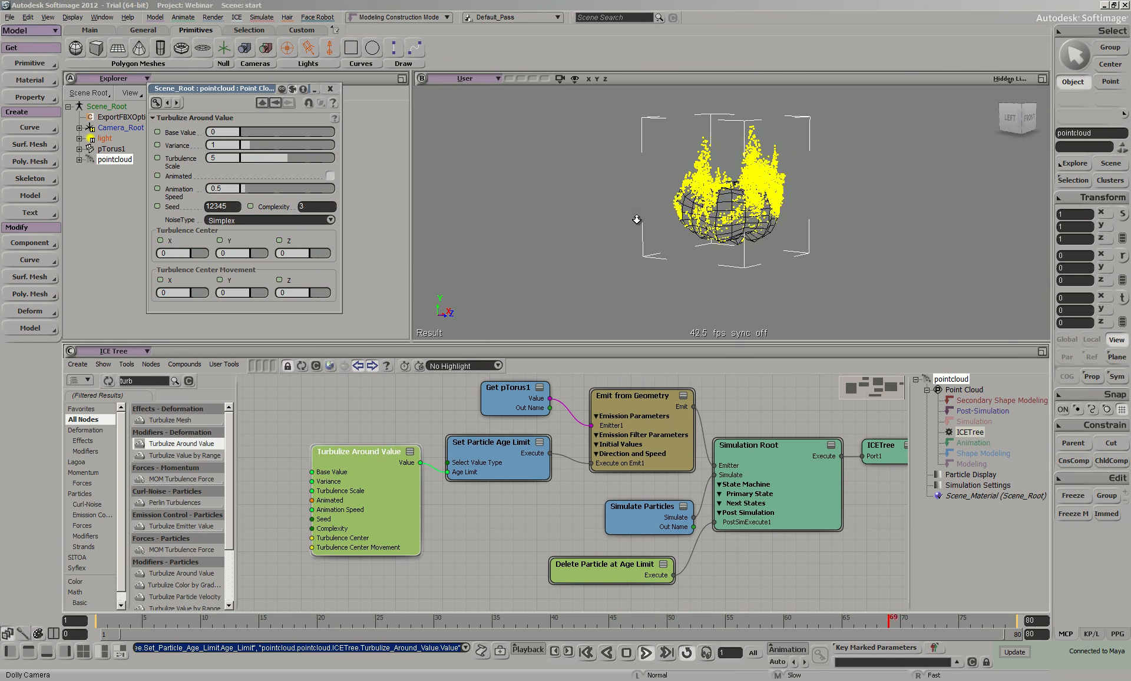
click(261, 145)
click(252, 136)
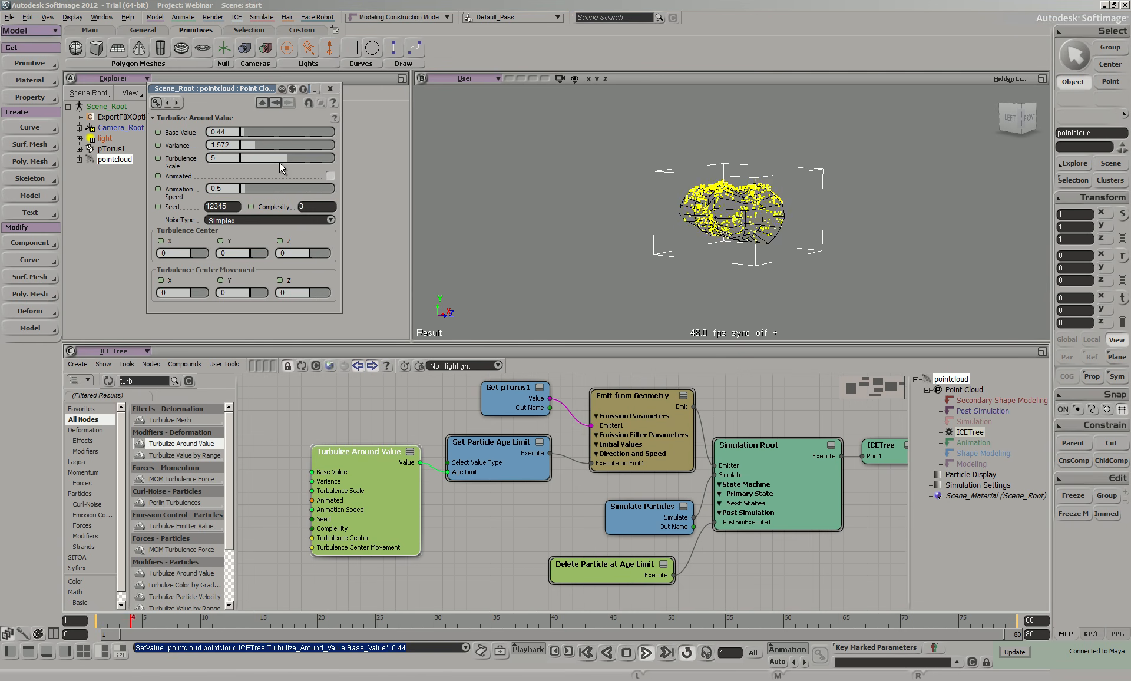
click(329, 175)
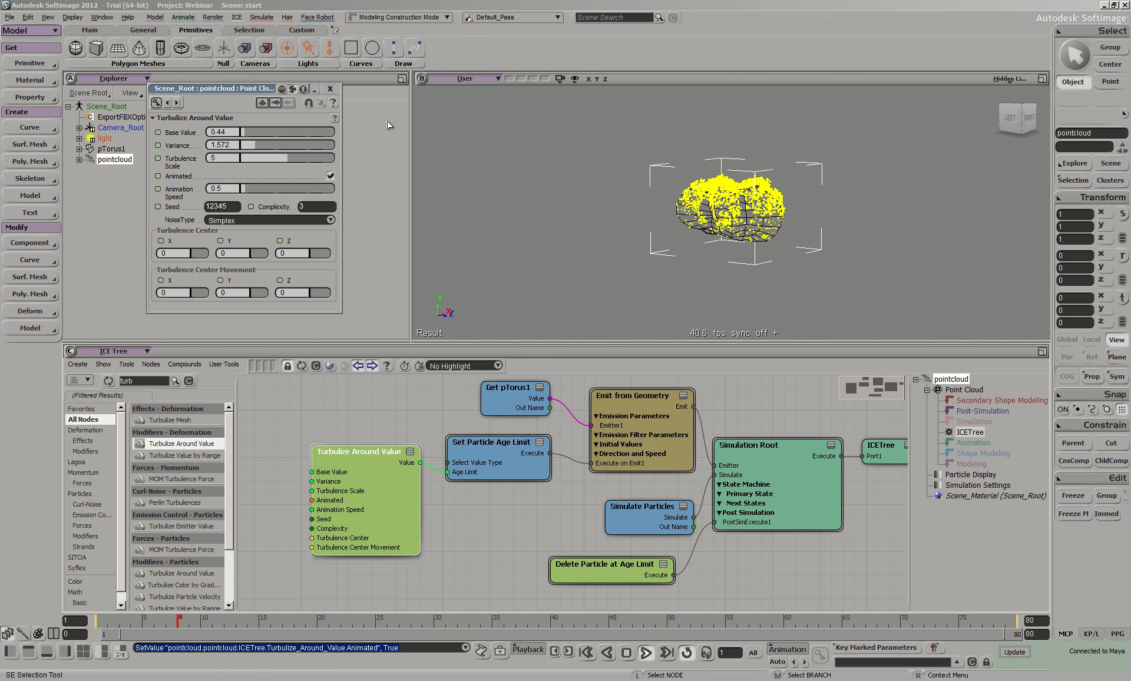
click(329, 89)
Step: Add an Add Forces node, expand the Simulation Root, and connect the node to the root's Forces input
key(s)
drag(683, 555, 545, 548)
click(236, 18)
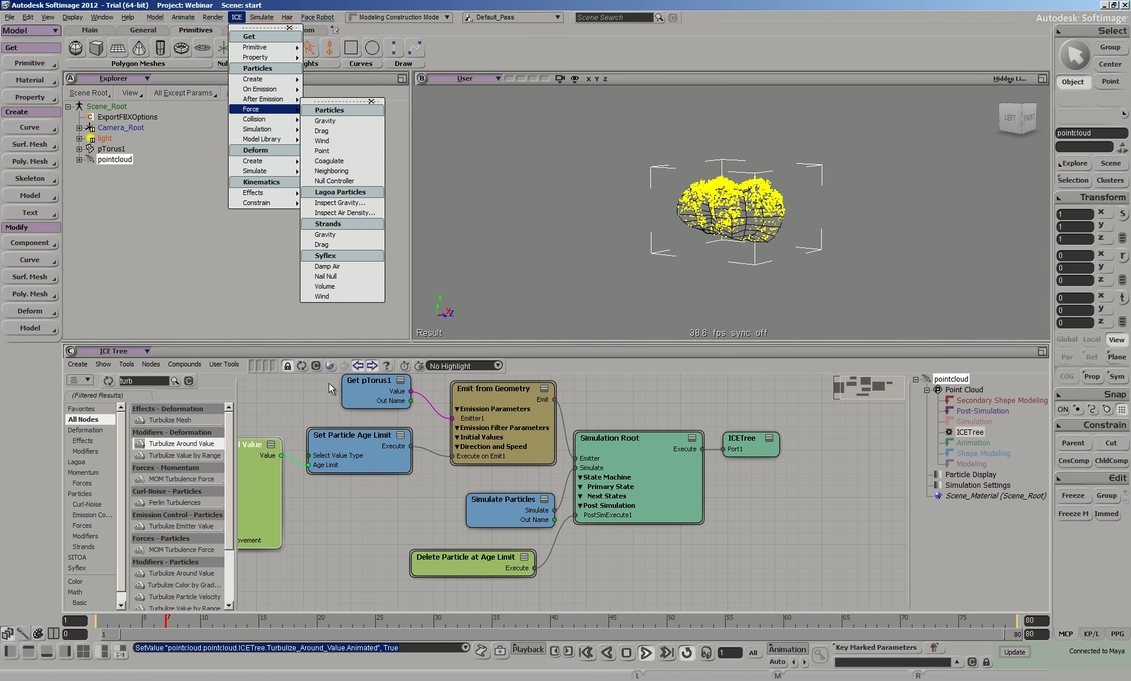
click(318, 397)
drag(145, 382, 105, 371)
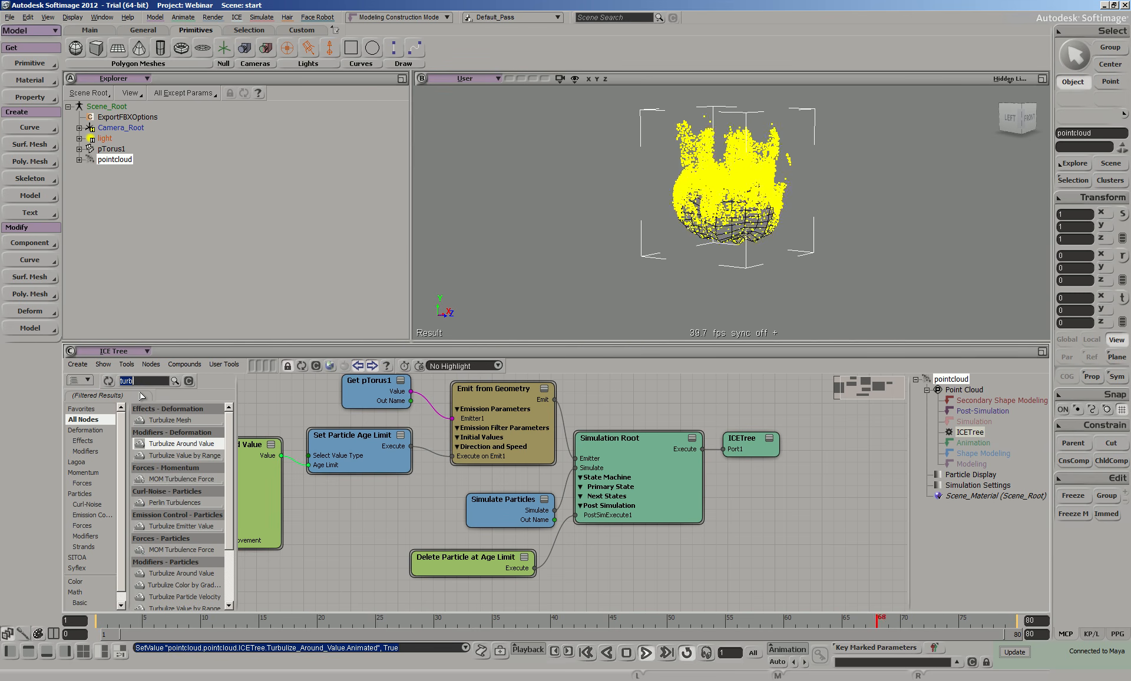
text(forc)
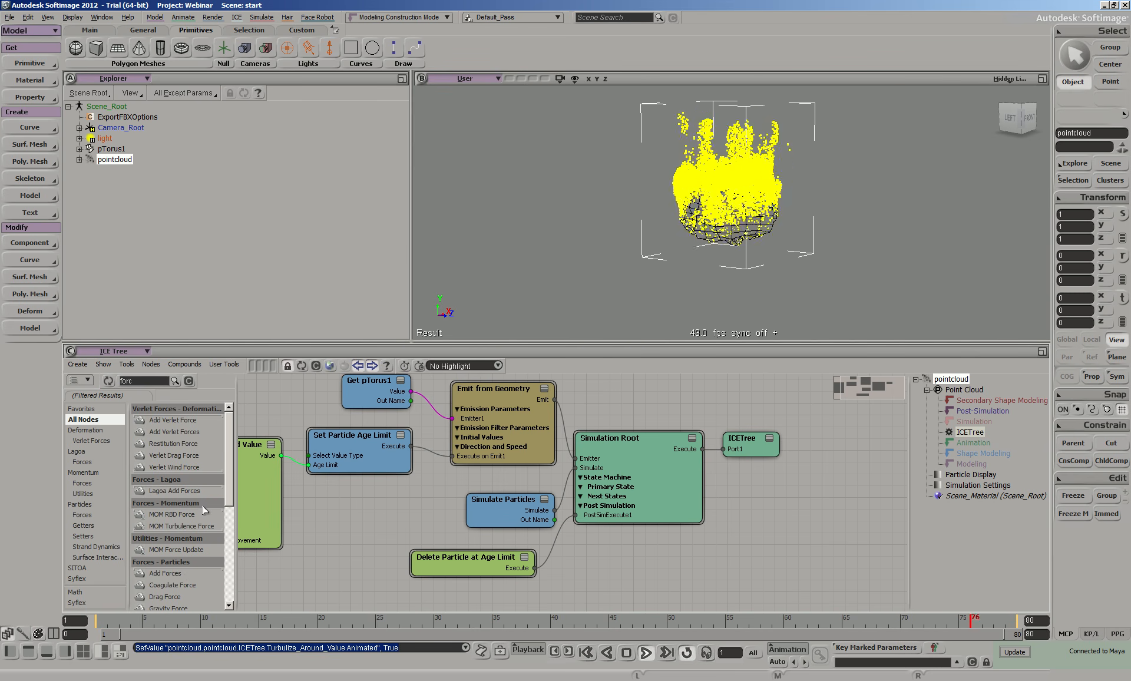
drag(182, 576, 378, 517)
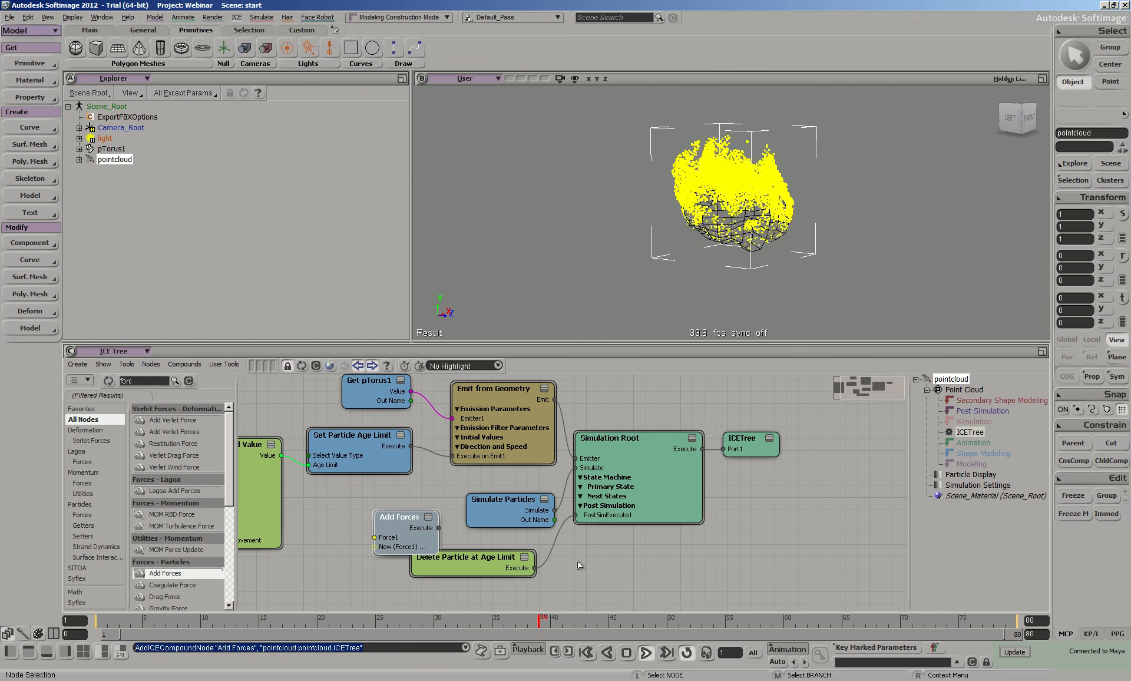
click(694, 440)
click(769, 438)
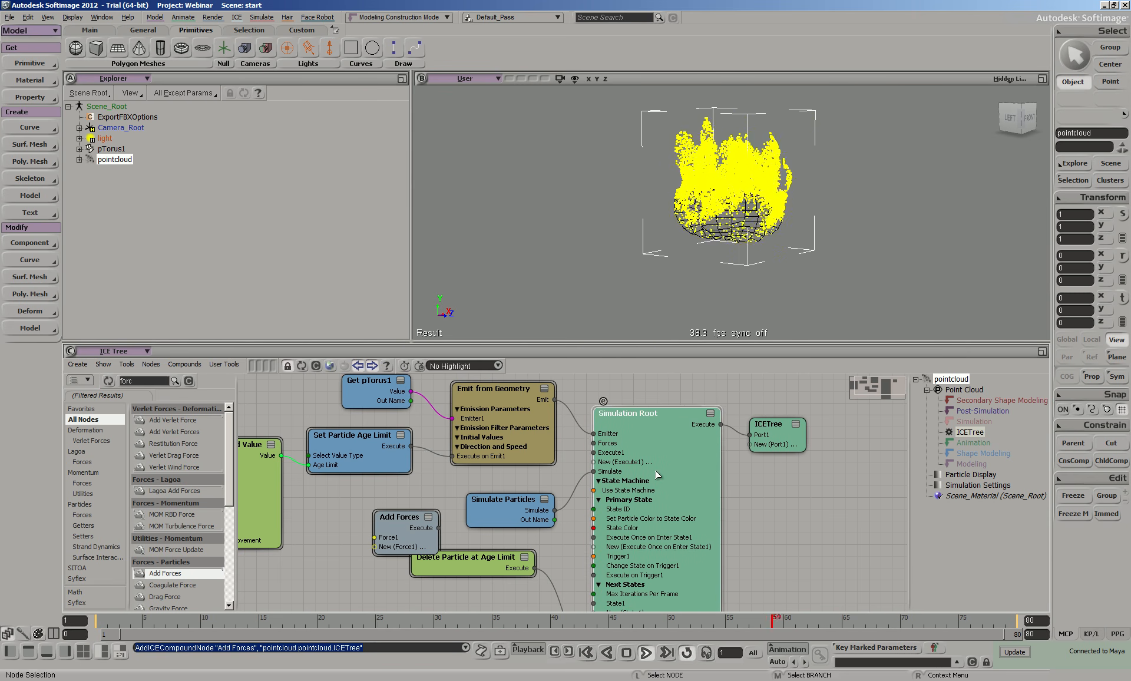
drag(439, 528, 612, 445)
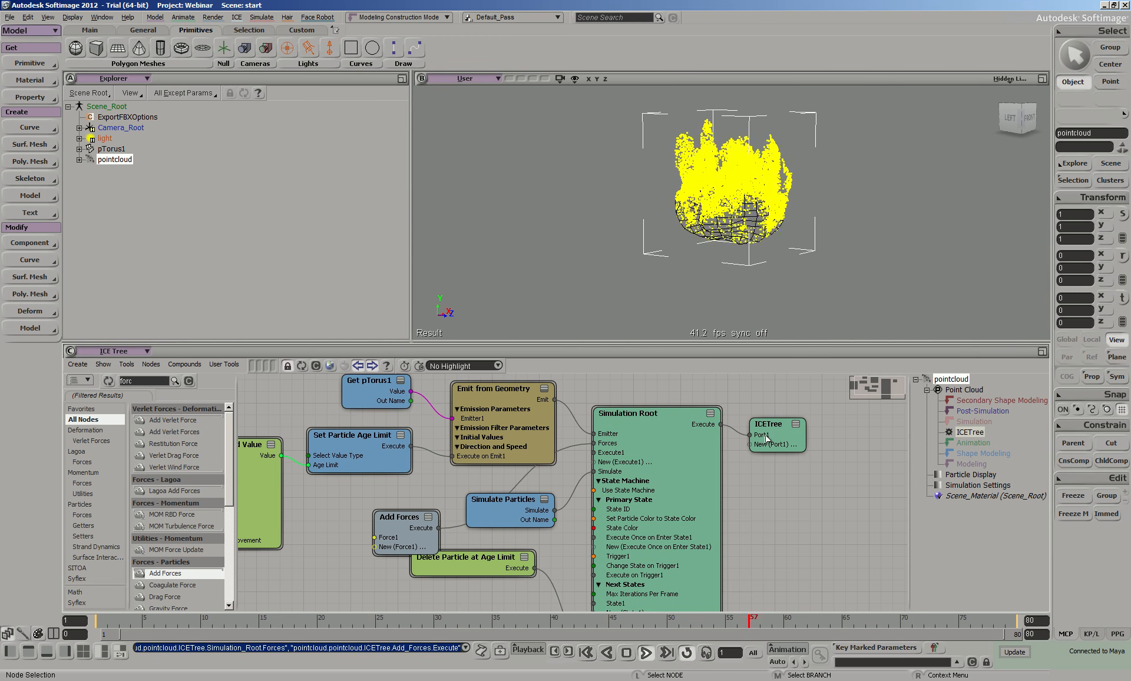
drag(400, 517, 381, 493)
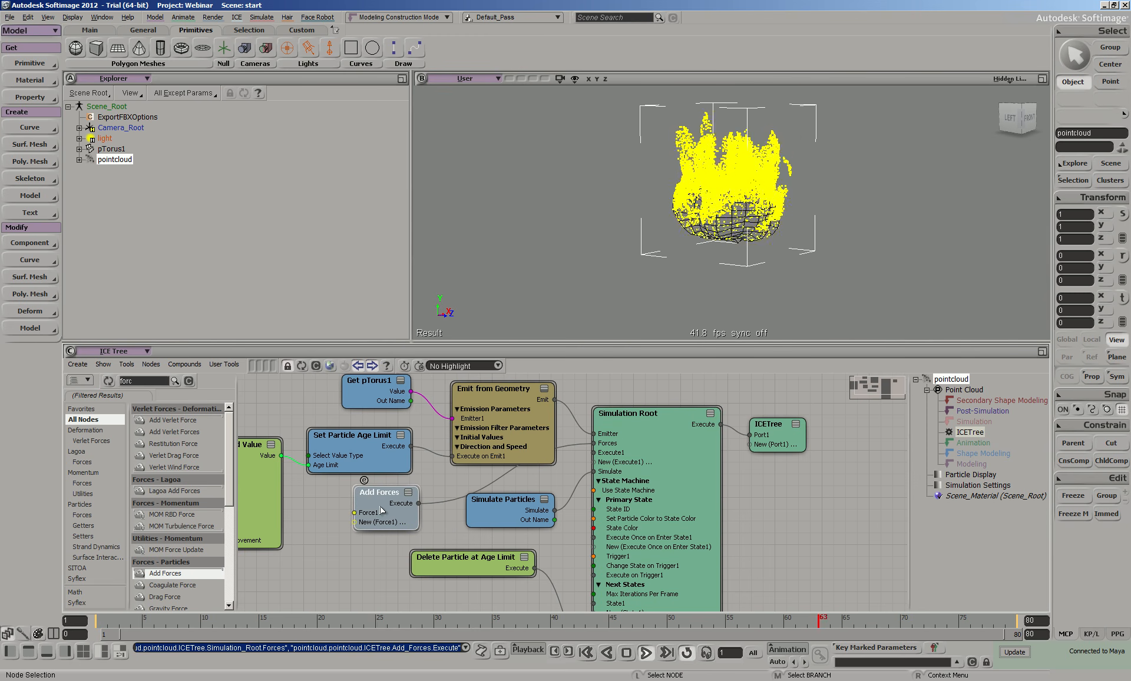
Step: Try a Gravity Force node connected to the Add Forces node, and delete it
drag(165, 608, 256, 570)
drag(358, 583, 356, 531)
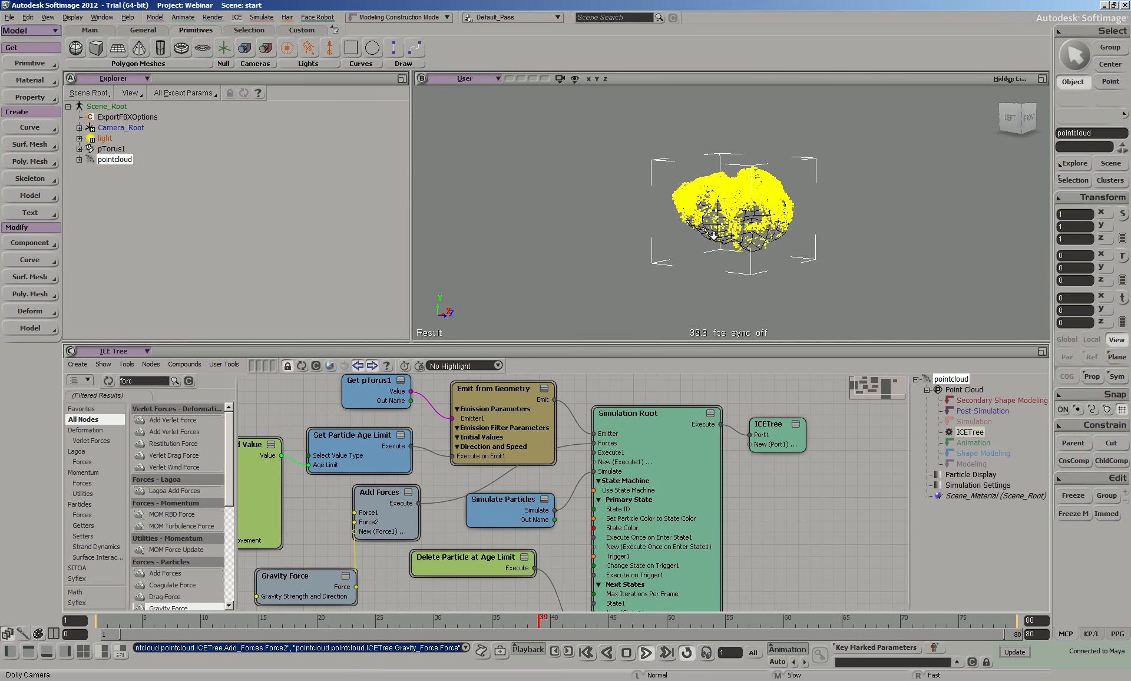
click(282, 580)
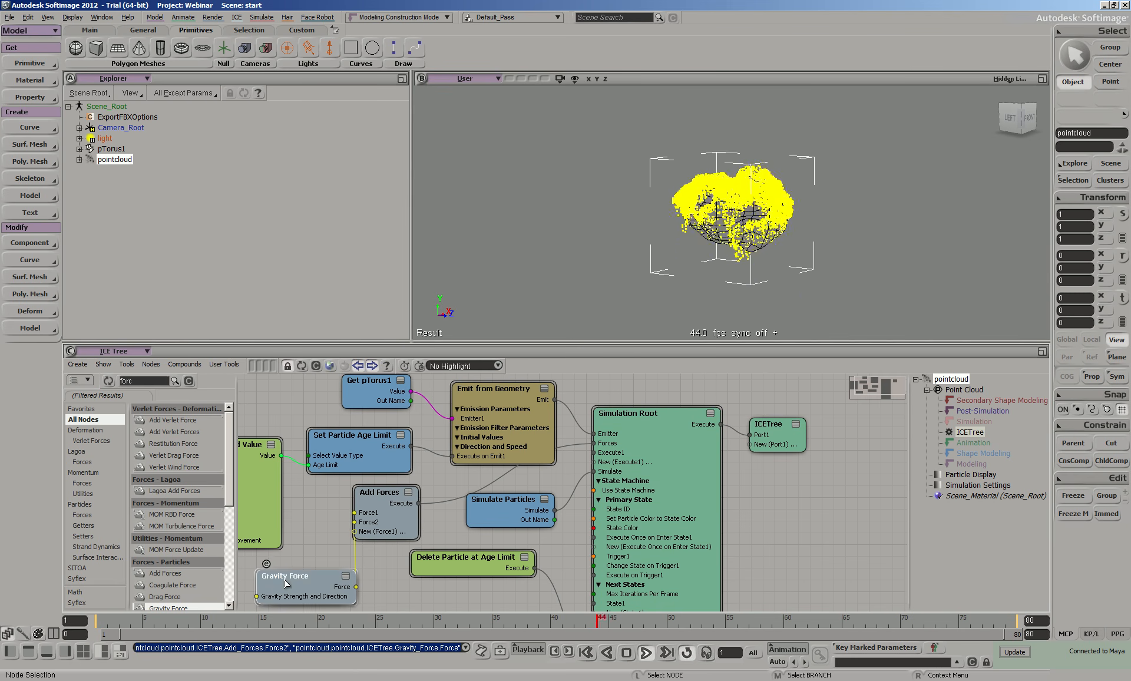
key(Delete)
Step: Add a second Turbulize Around Value node and connect its value to Force1 of the Add Forces node
drag(343, 585, 504, 580)
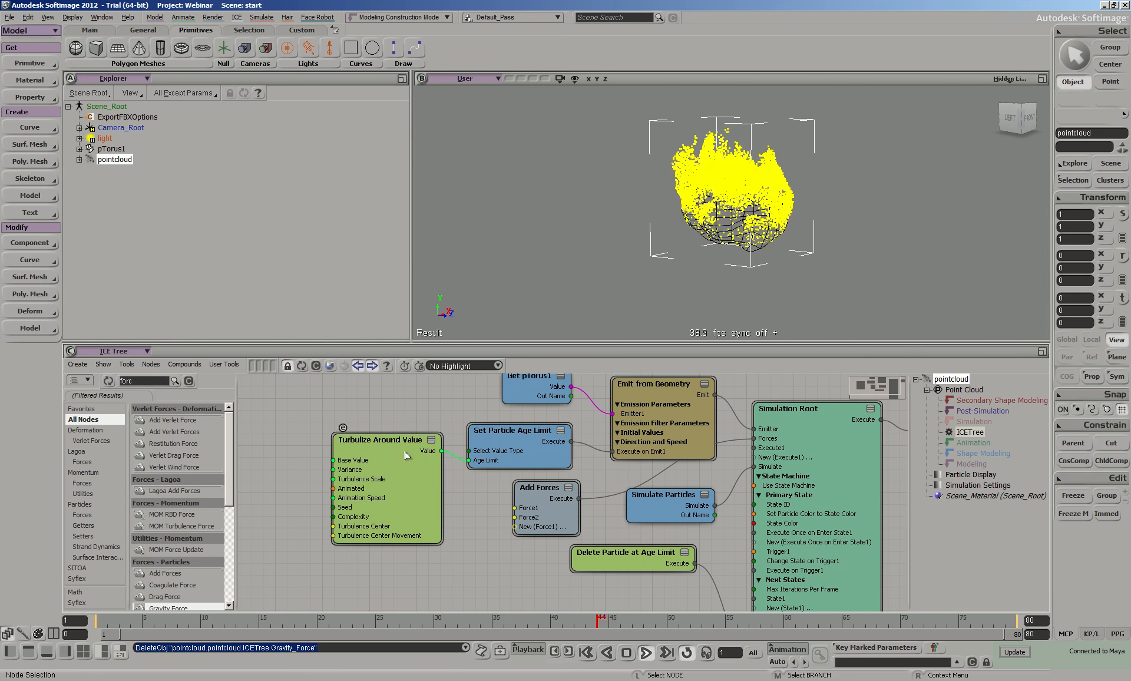
text(turb)
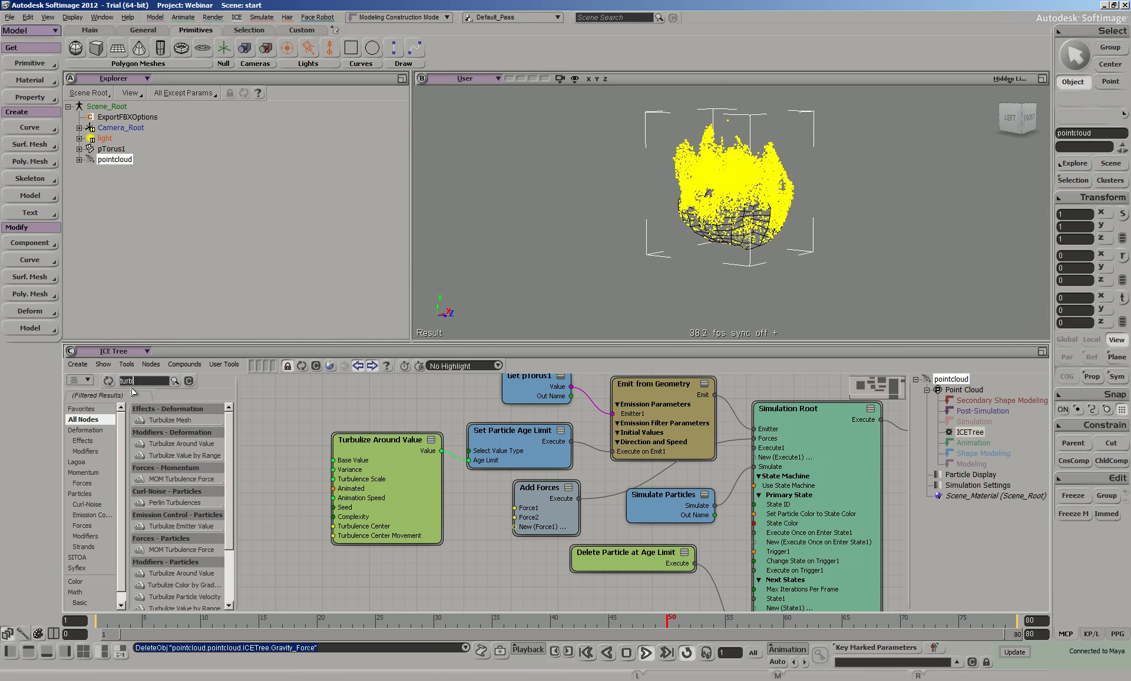
drag(152, 444, 388, 568)
drag(478, 551, 493, 498)
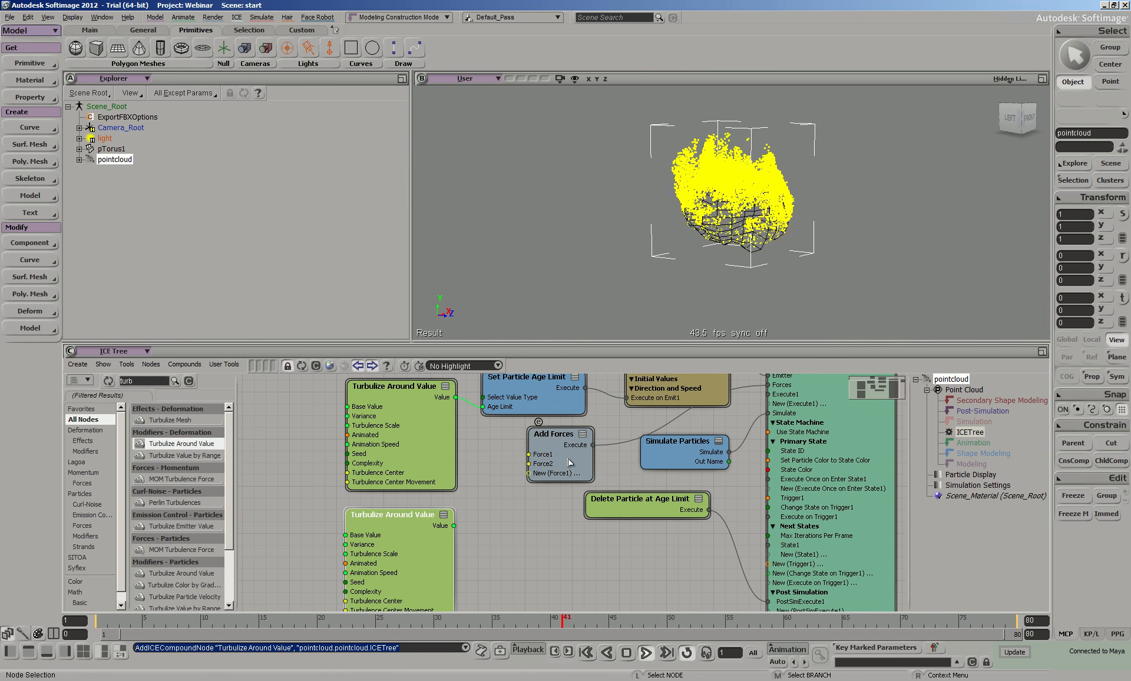
drag(575, 464, 569, 459)
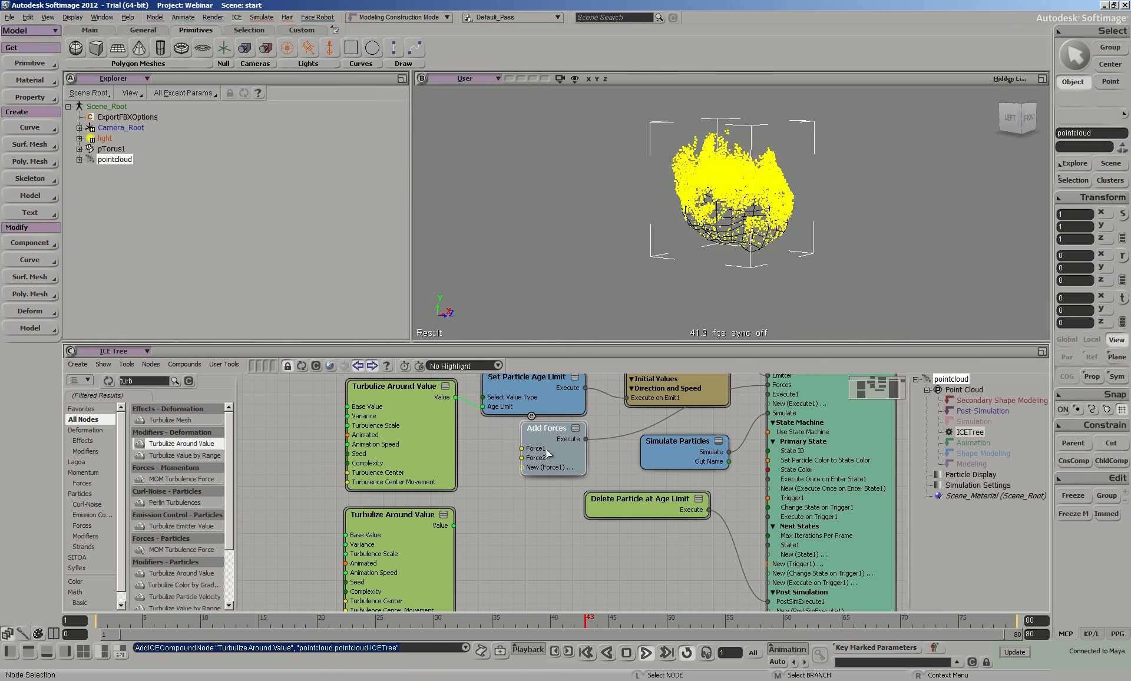
double_click(547, 452)
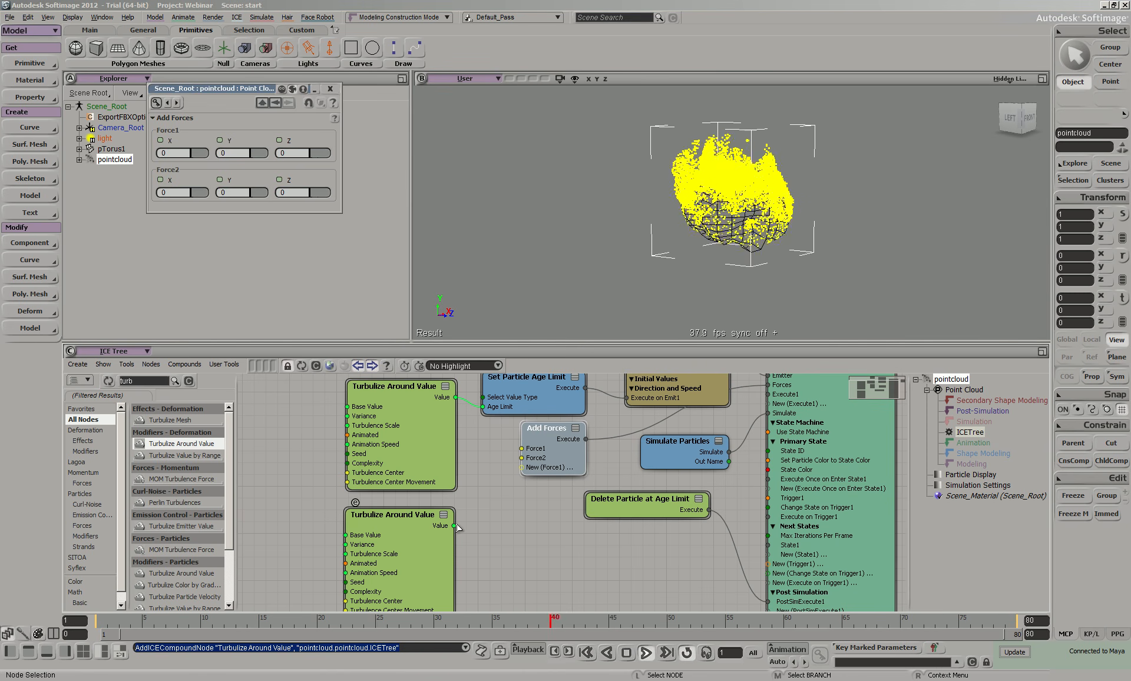
mouse_move(408, 516)
mouse_down()
mouse_move(416, 498)
mouse_move(412, 516)
mouse_up()
double_click(412, 517)
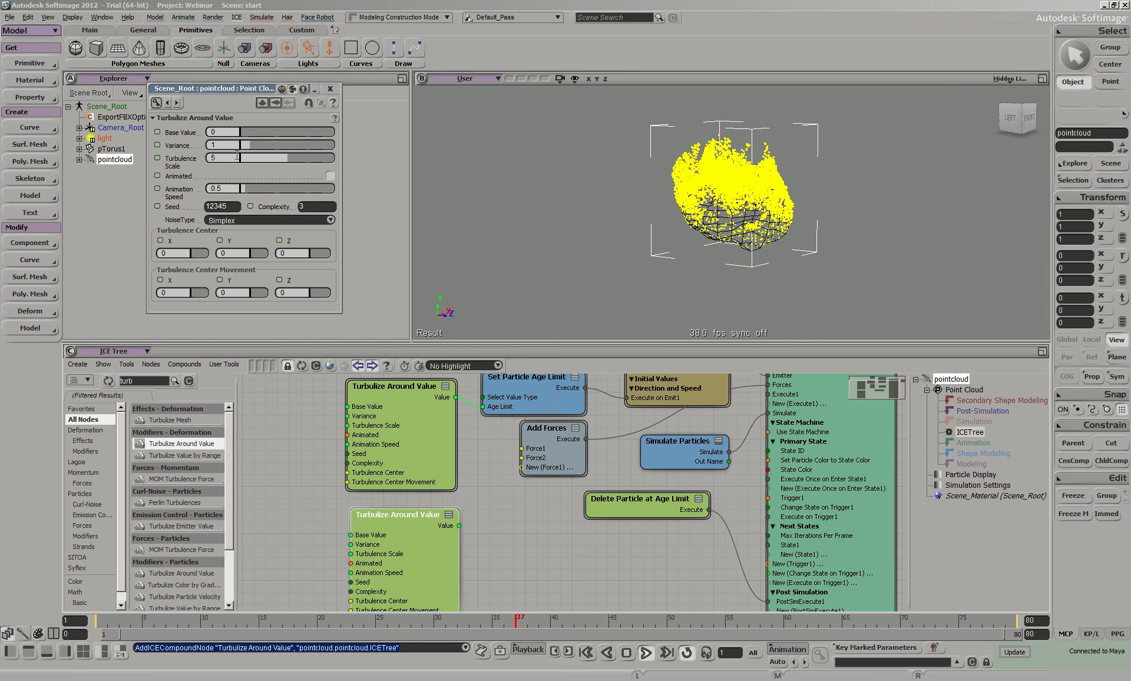
drag(460, 526, 528, 451)
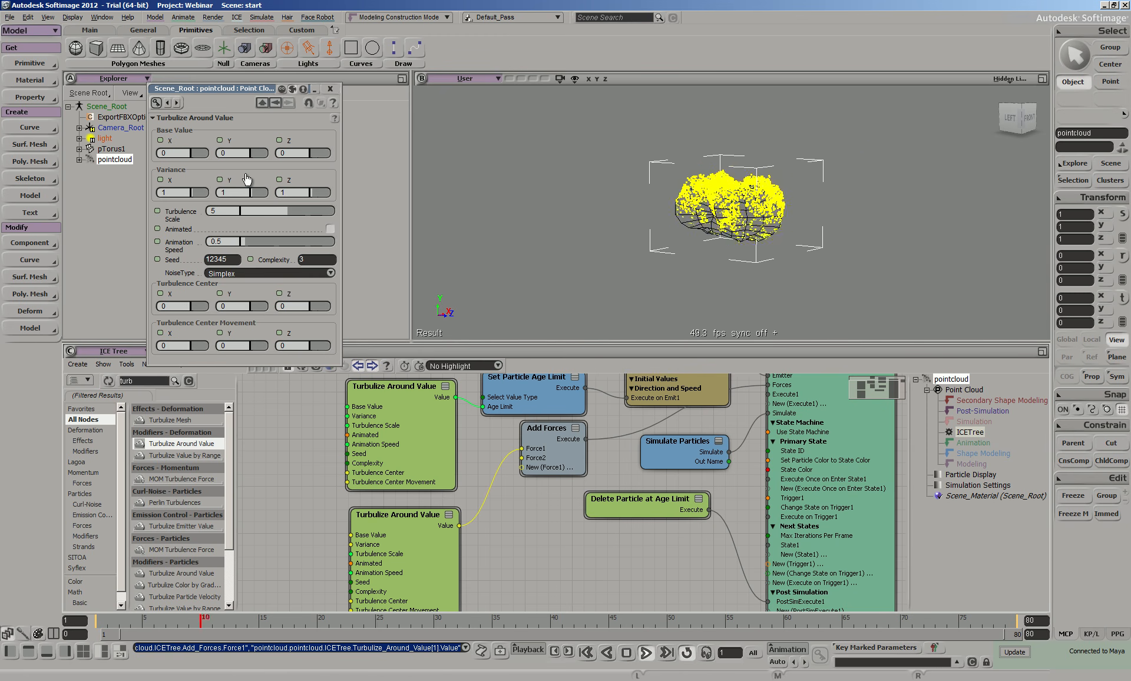
Step: Set the force turbulence's variance to 0.2 in X and Z
drag(172, 194, 157, 196)
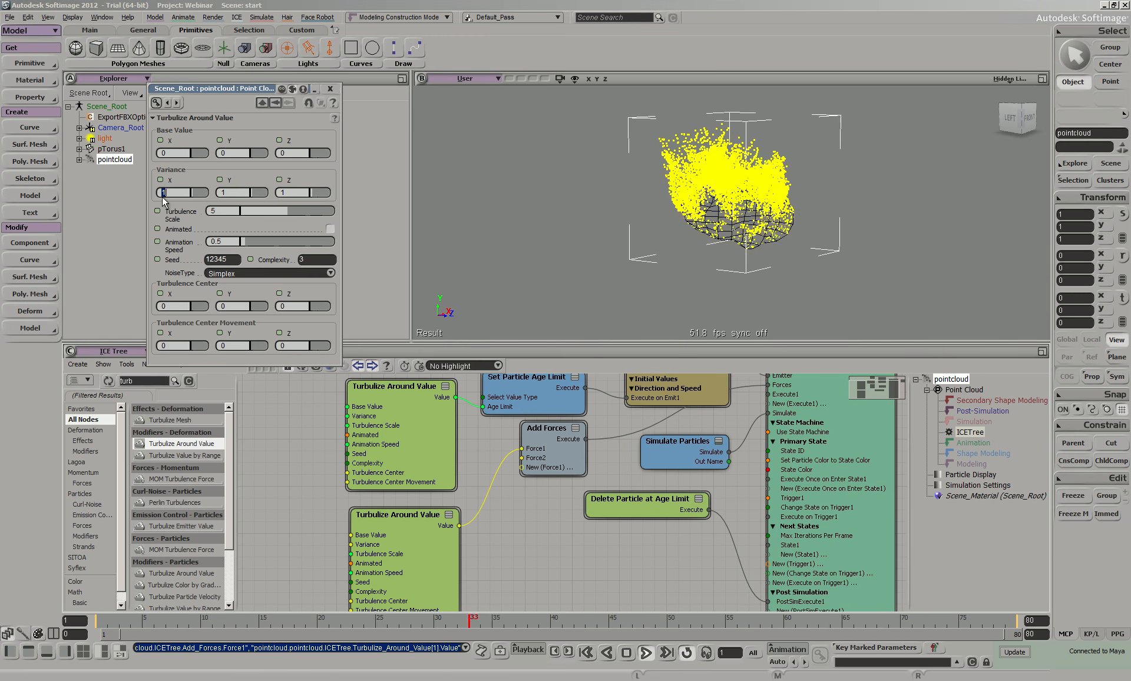
text(.2)
key(Tab)
key(Tab)
text(.2)
key(Tab)
Step: Set the force turbulence's base value Y to 0.3, make it animated, and close its property page
drag(233, 193, 222, 193)
click(233, 152)
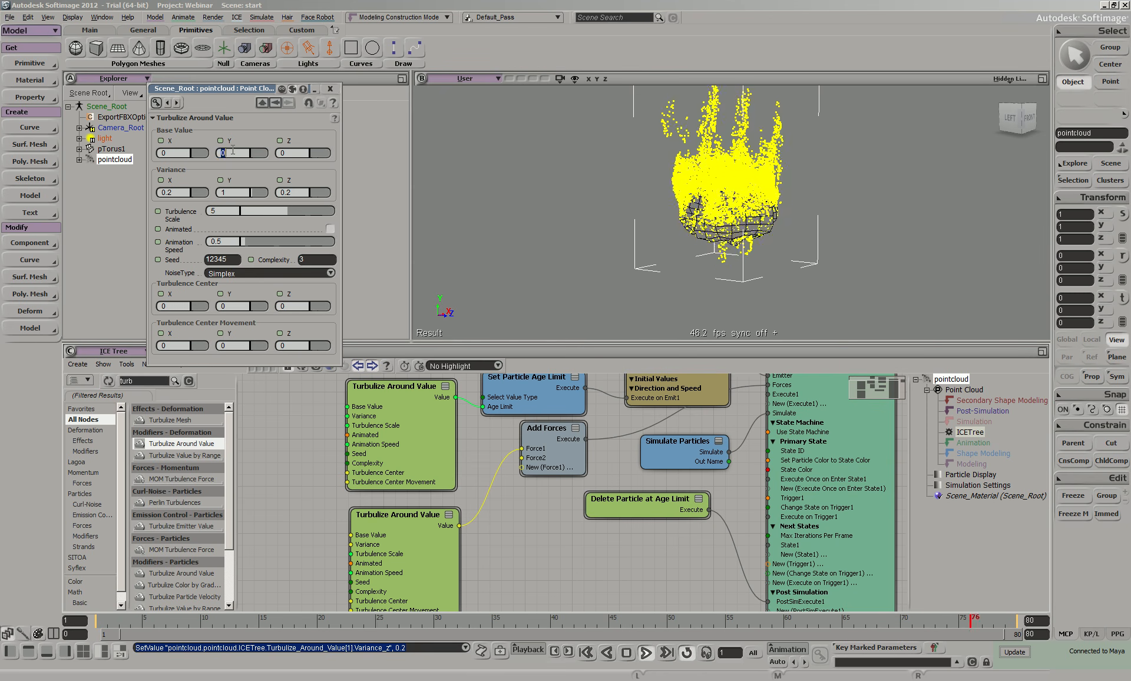
key(Tab)
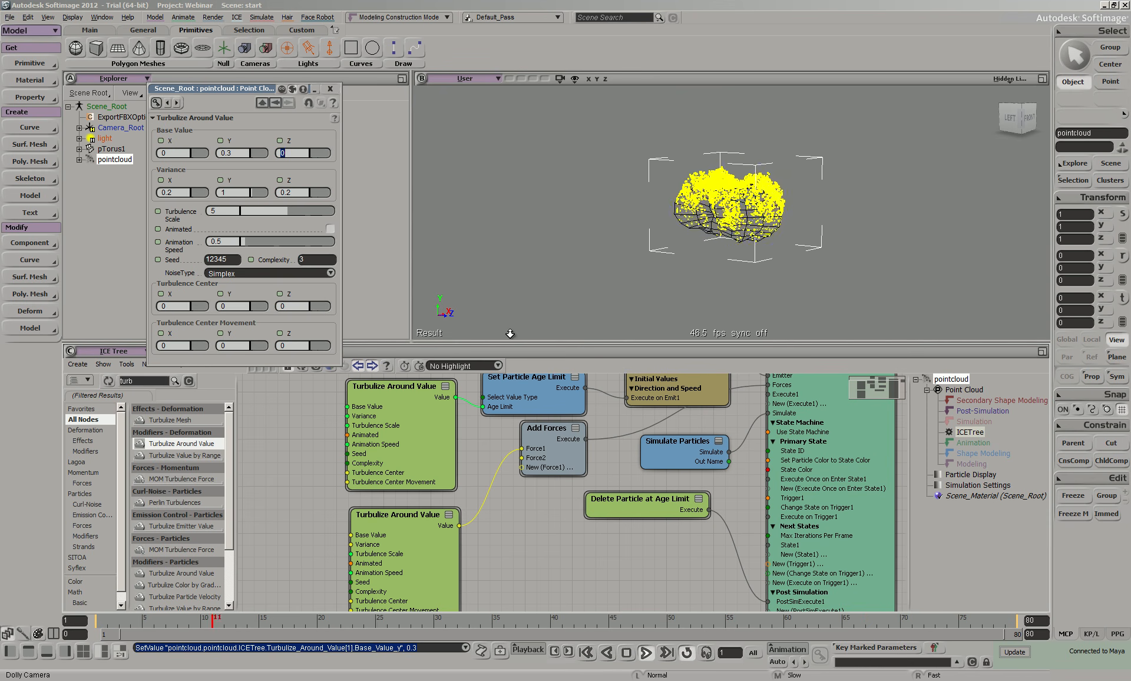
click(329, 229)
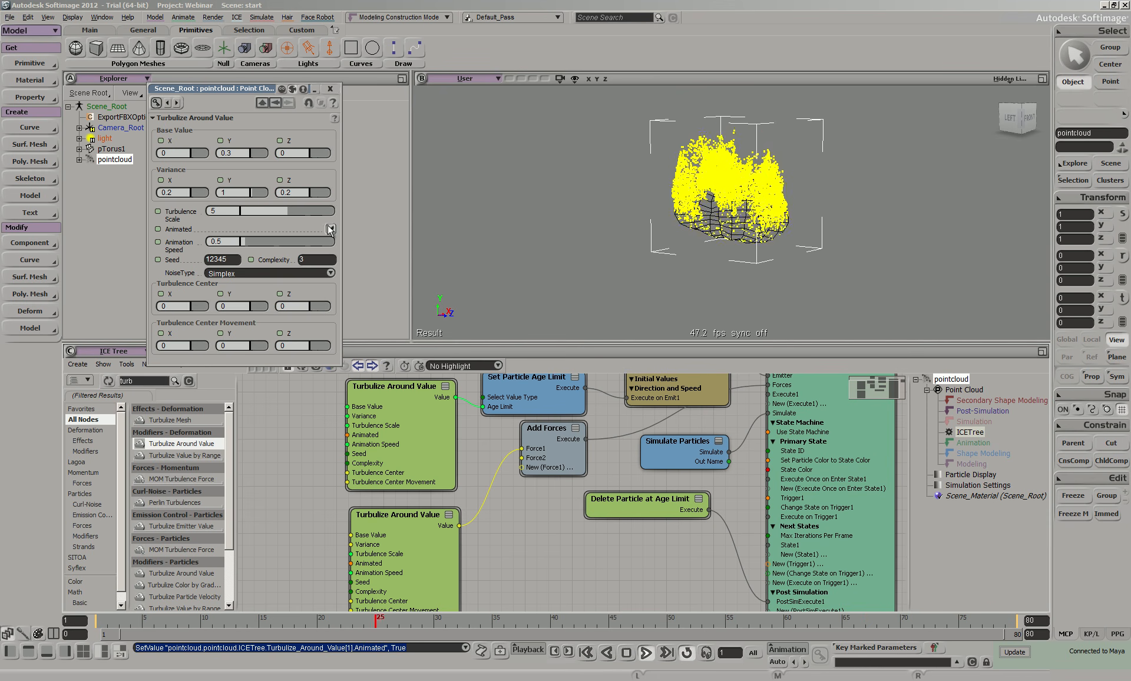
click(330, 88)
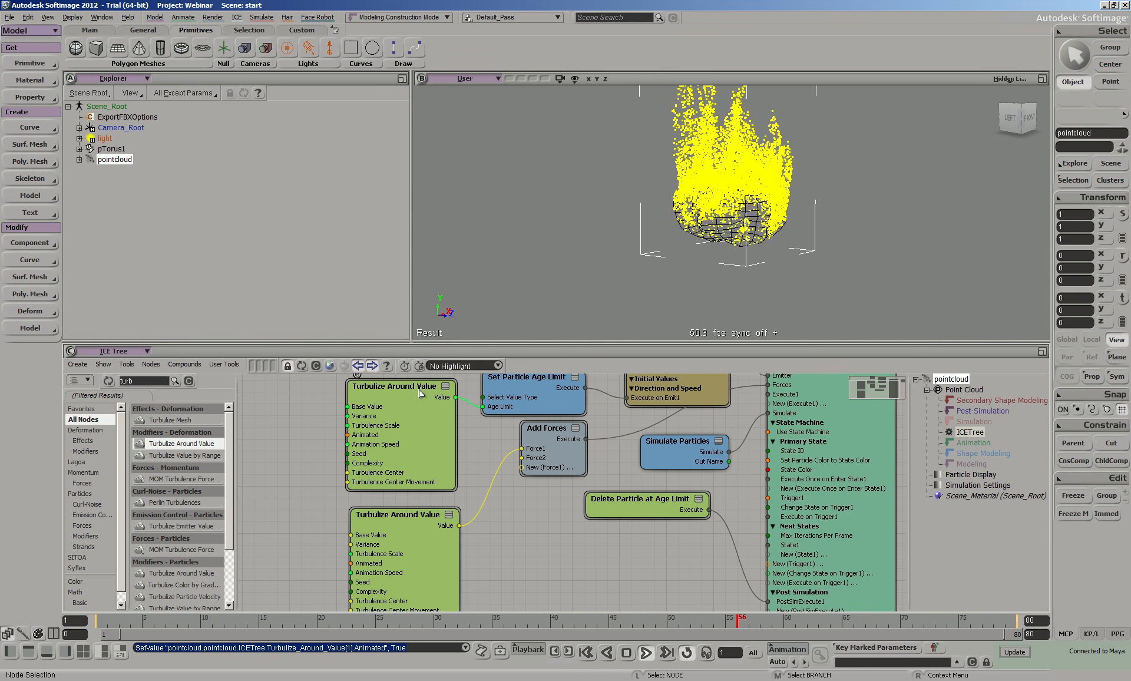
Step: Add a FireColor node to the ICE tree below the Delete Particle at Age Limit node
double_click(139, 382)
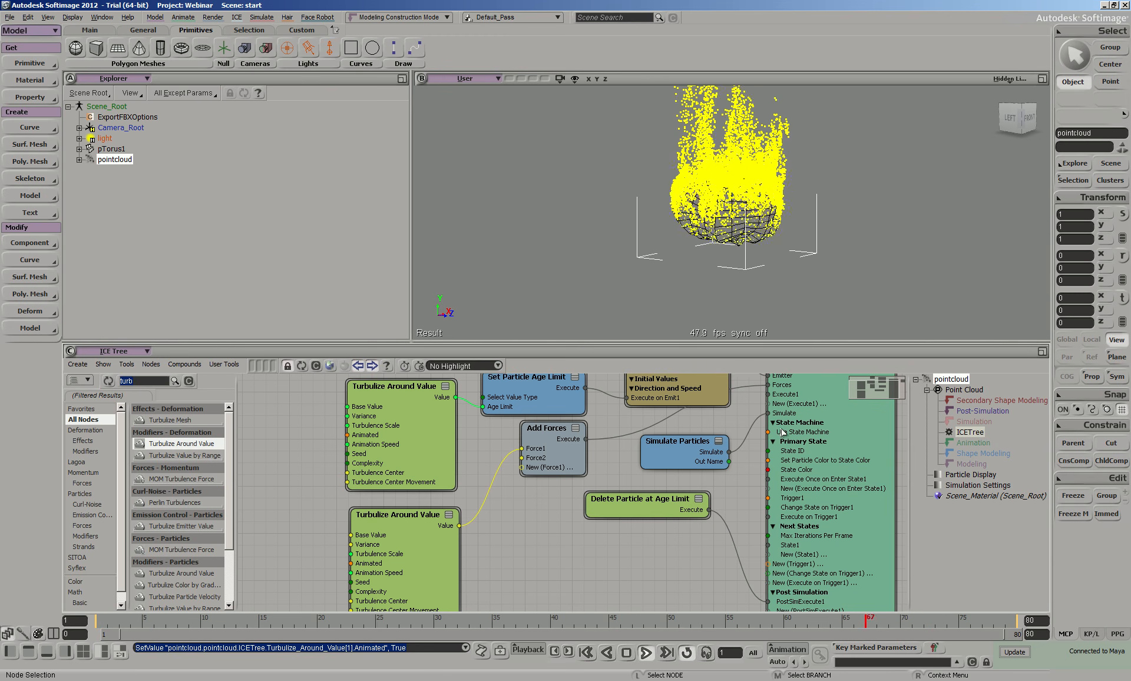
text(fir)
drag(162, 420, 566, 534)
middle_drag(669, 561, 565, 583)
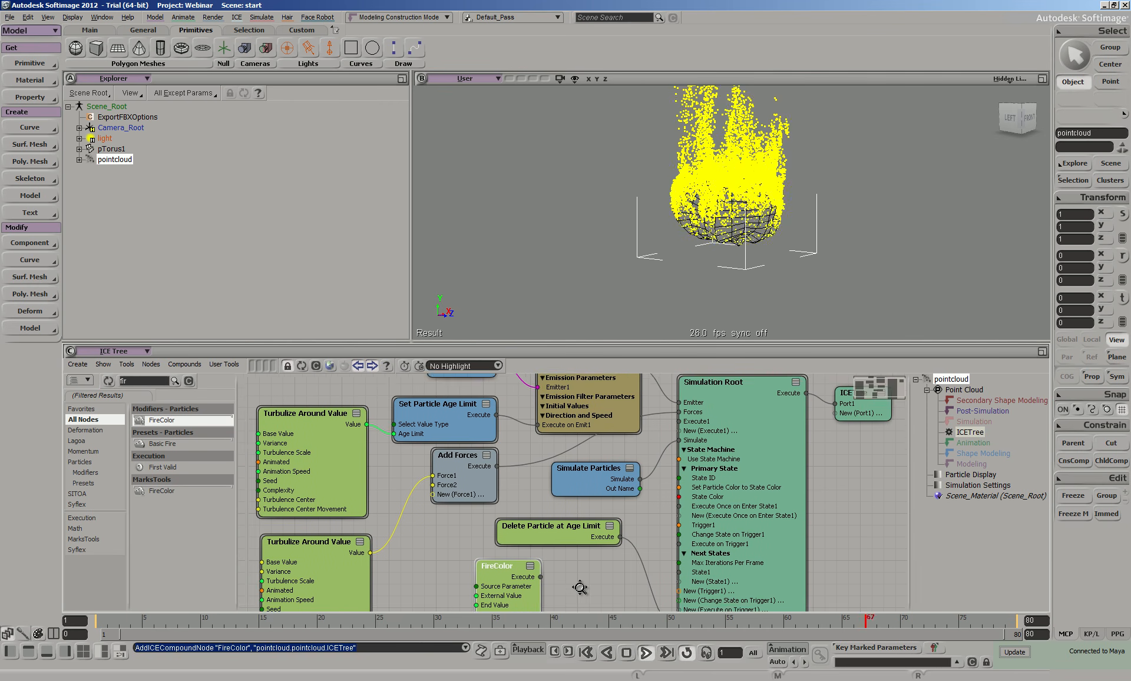
Step: Connect the FireColor node's Execute output to a new port on the ICETree node and frame the fire in the viewport
drag(524, 571, 659, 510)
drag(782, 500, 823, 408)
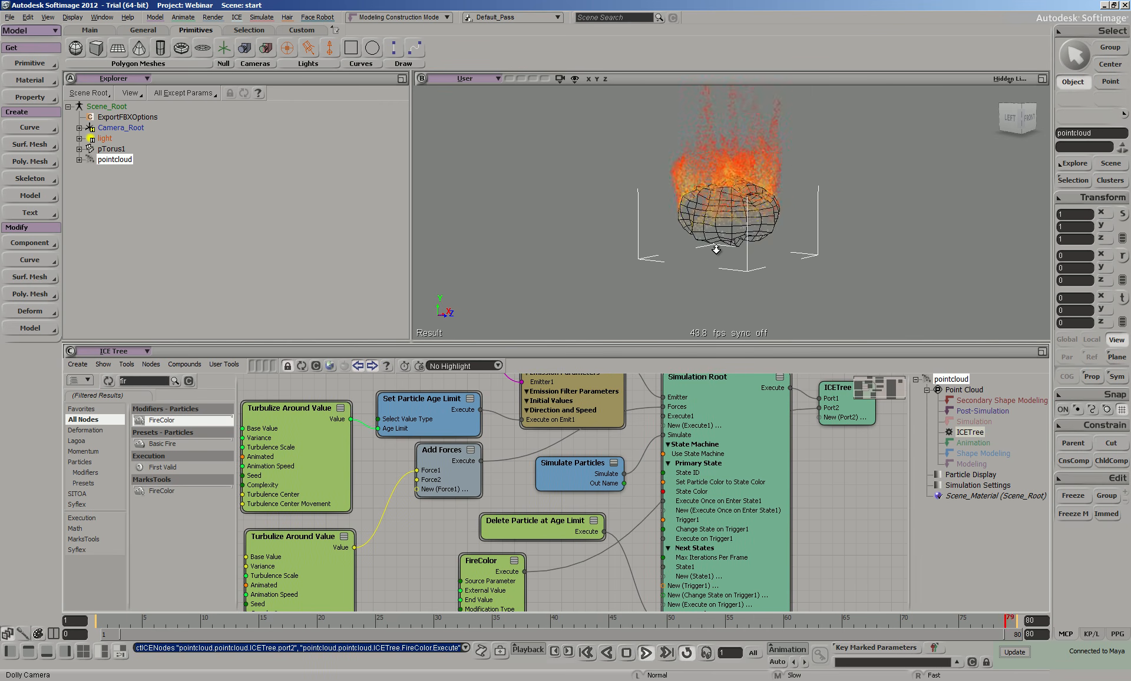
drag(708, 277, 825, 226)
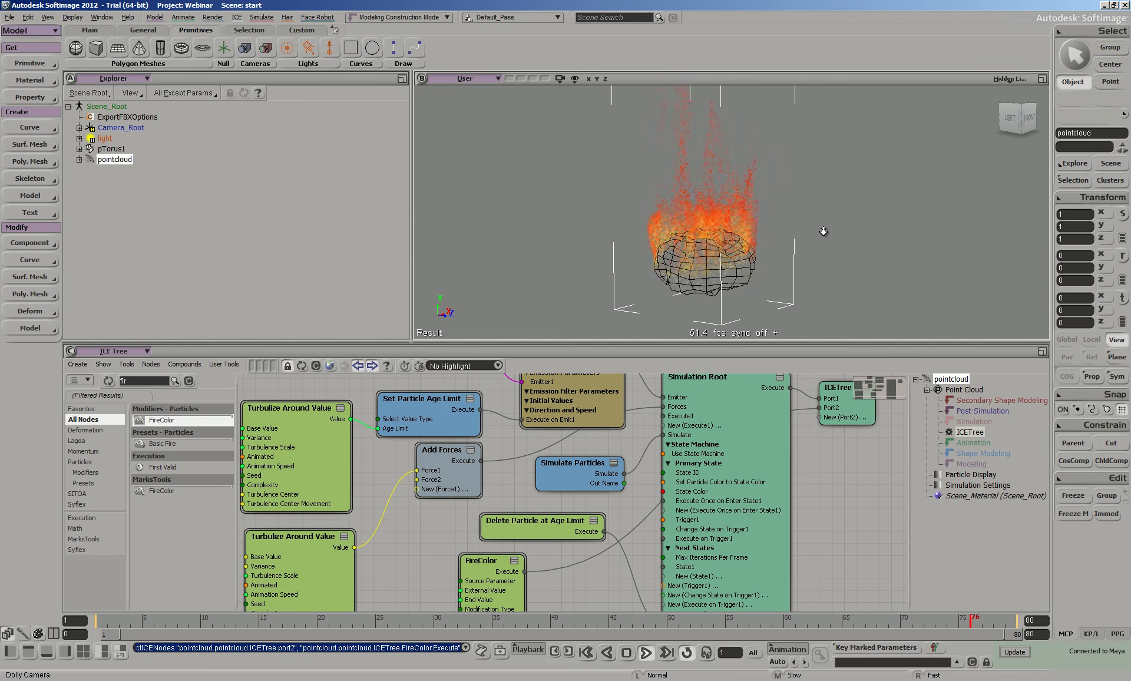
drag(754, 163, 714, 238)
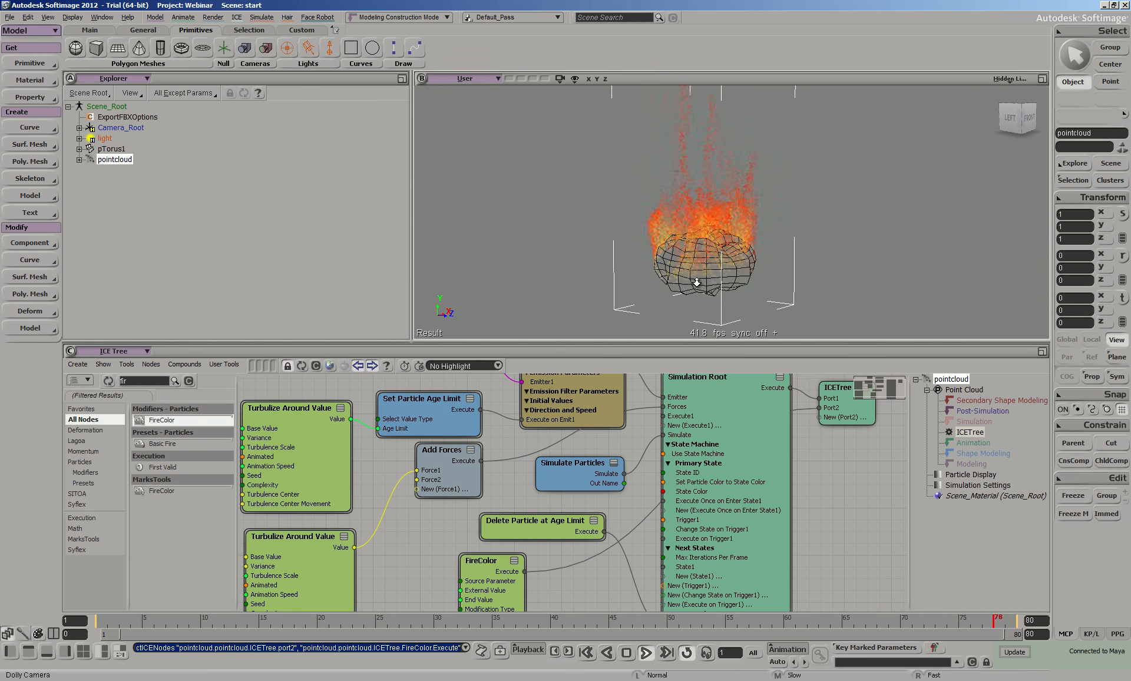
drag(726, 280, 729, 229)
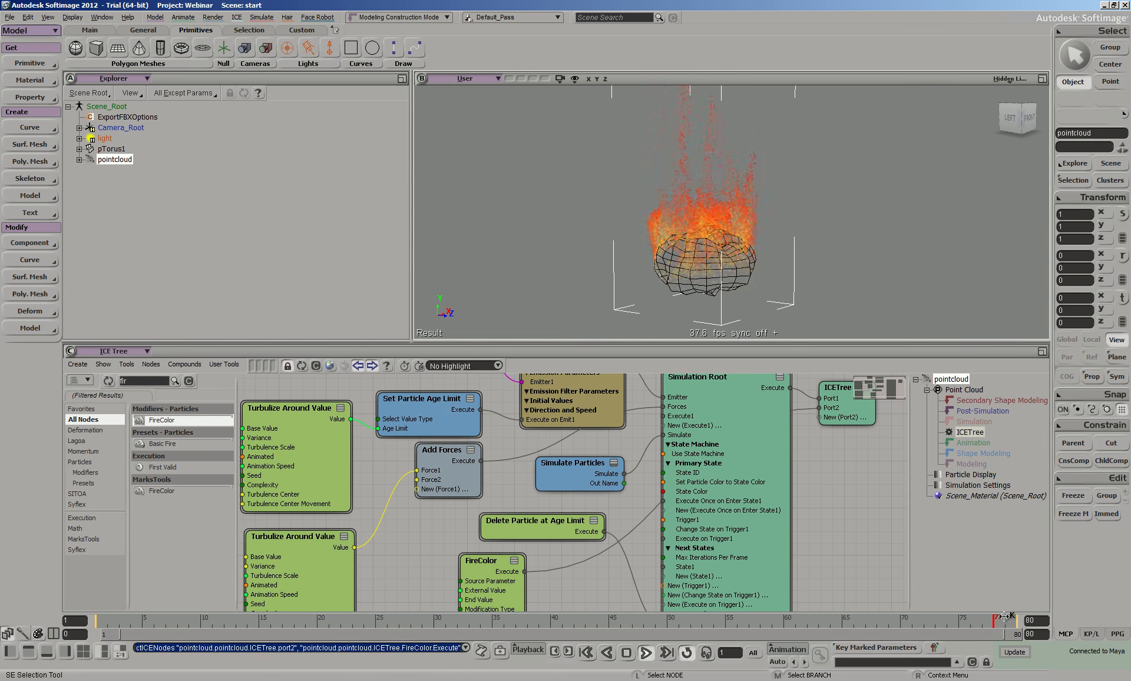
Step: Stop the playback and update the linked Maya scene with the coloured fire particles
click(645, 653)
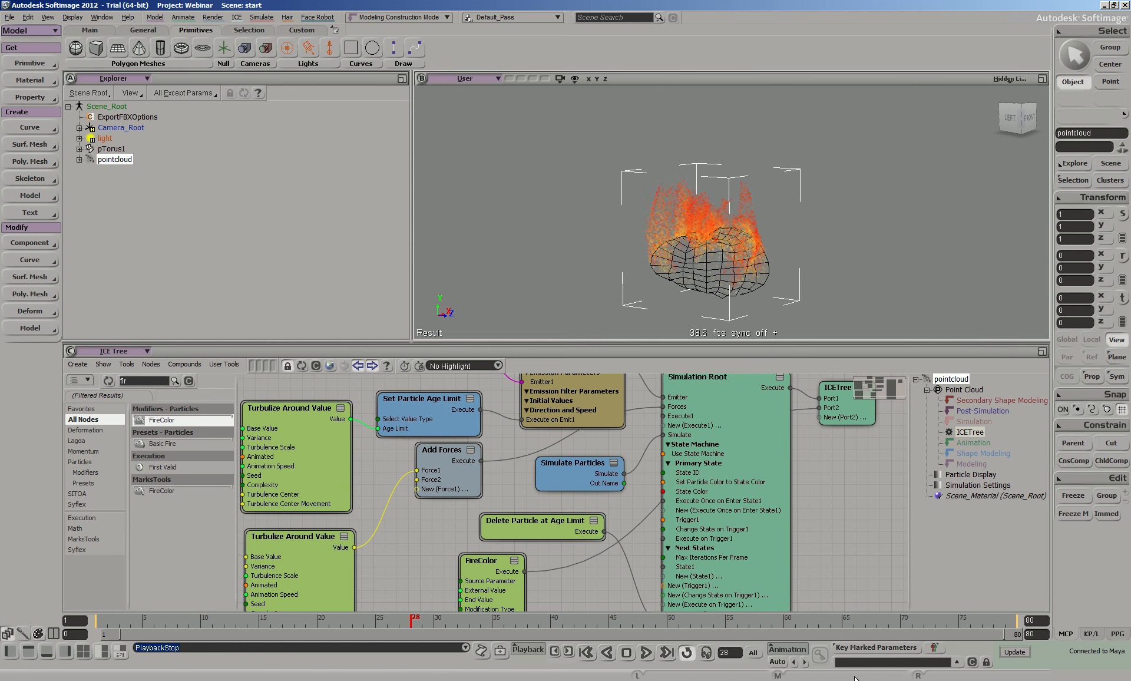
click(1014, 652)
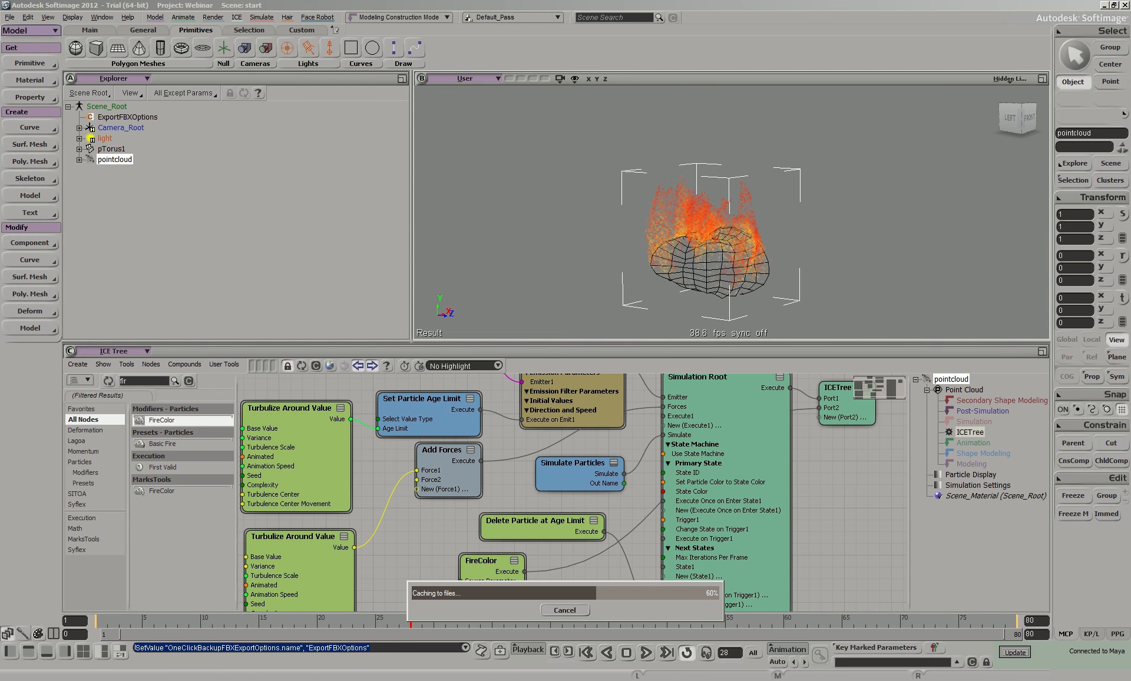
Step: Switch to Maya, set the viewport to Smooth Shade All, and play the animation to review the updated fire particles
mouse_move(229, 680)
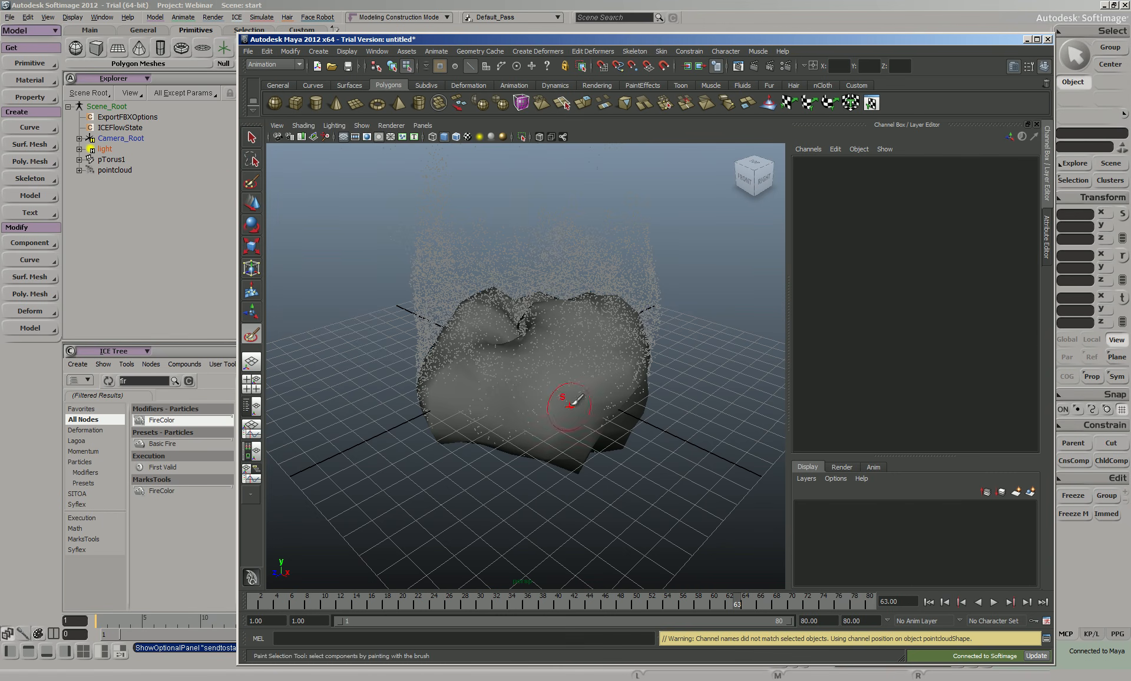
click(303, 126)
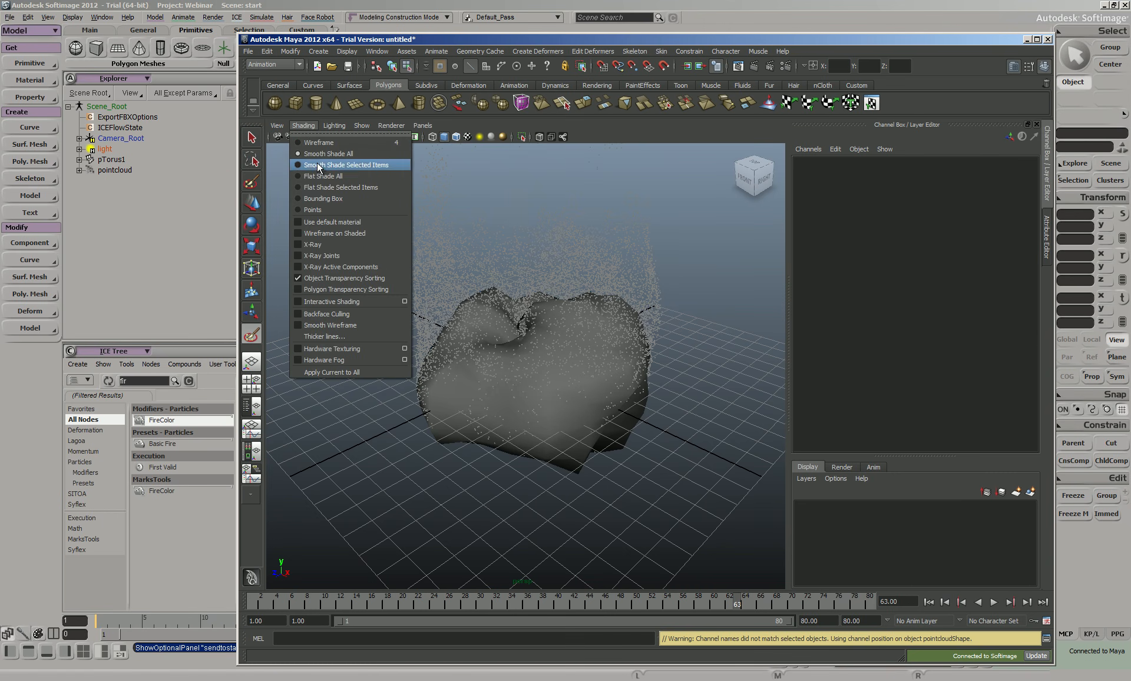
click(320, 155)
click(719, 257)
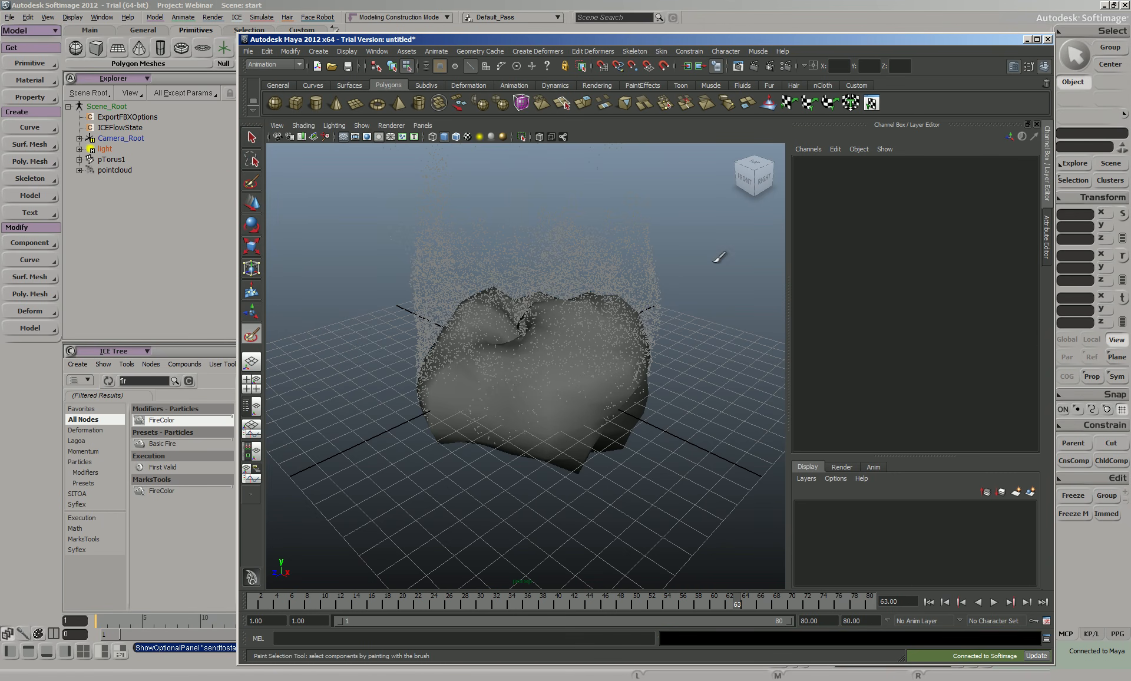
click(719, 233)
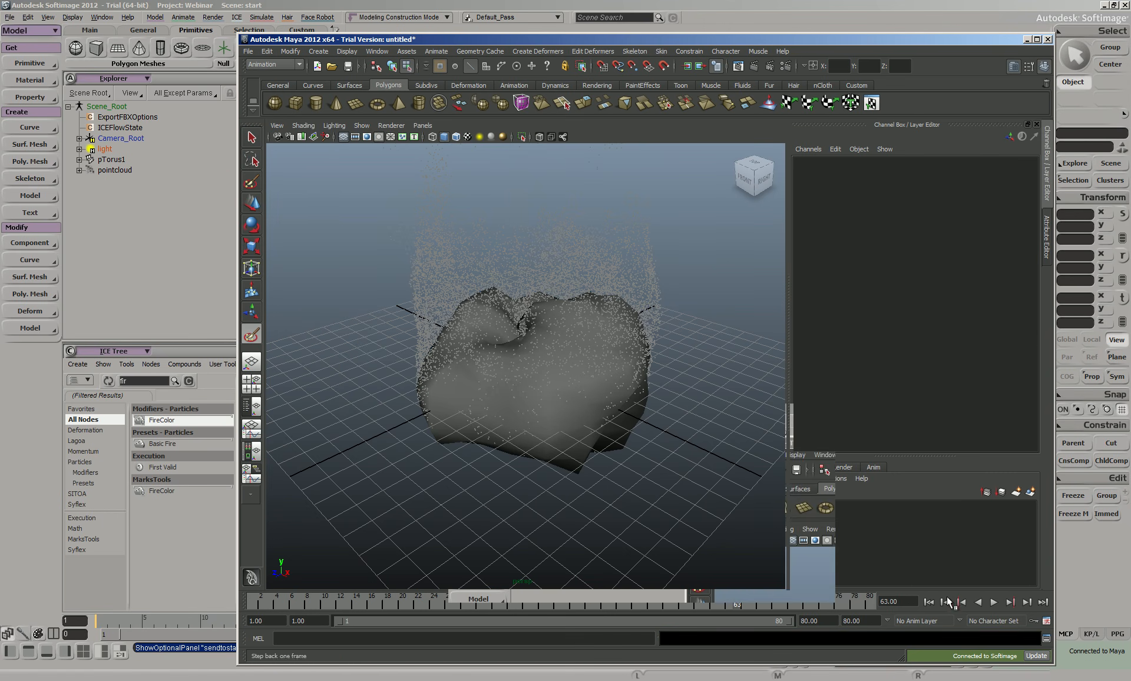
click(992, 602)
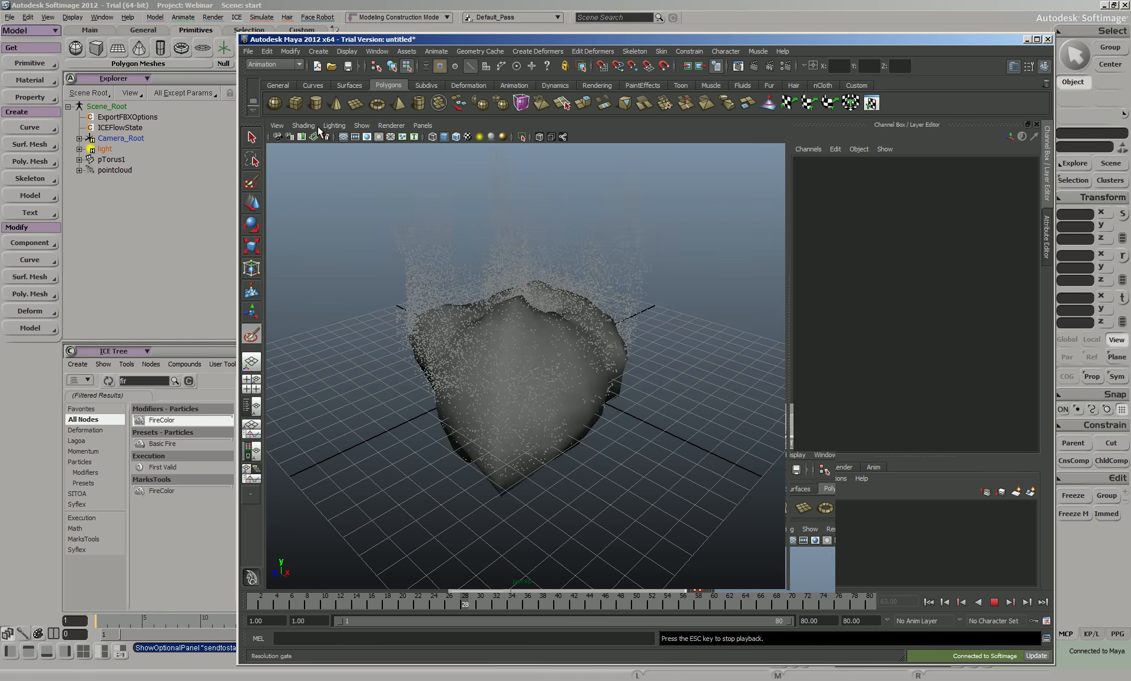
click(507, 416)
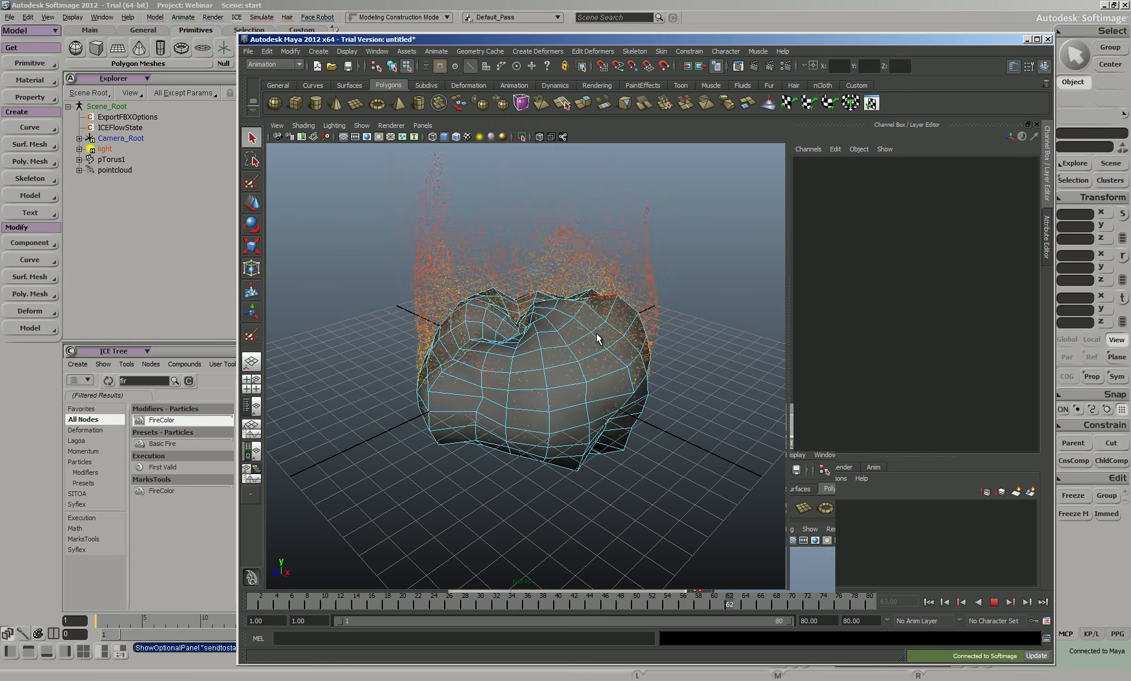
scroll(547, 395, down, 3)
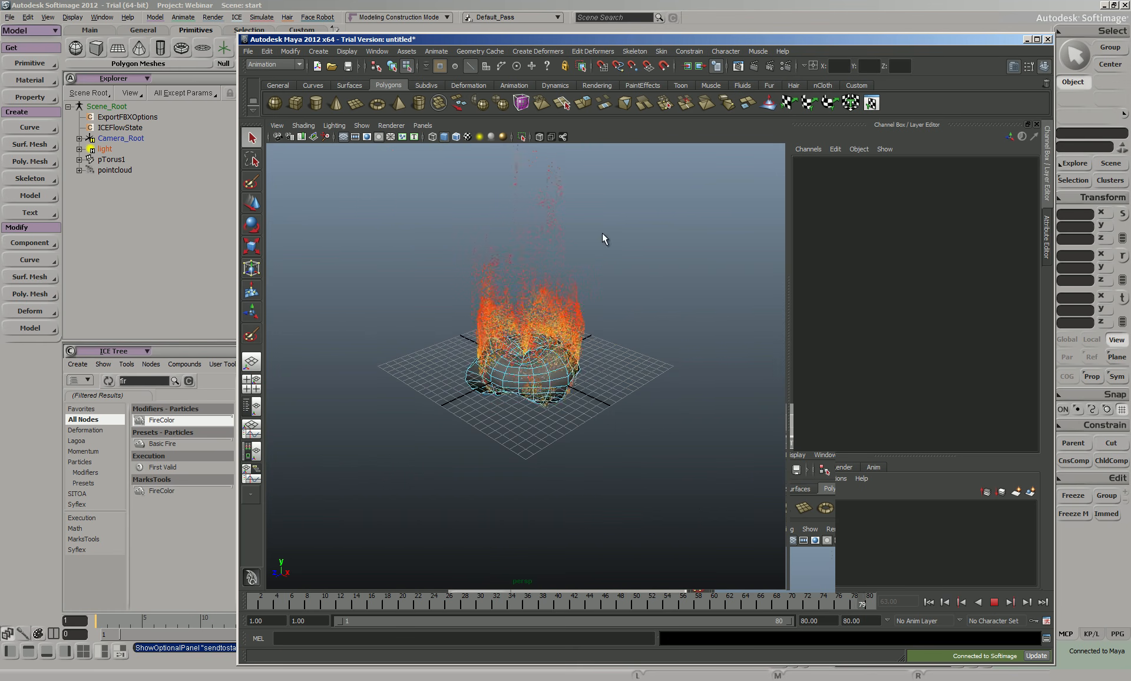
Step: Stop the playback in Maya and switch back to Softimage
click(1027, 40)
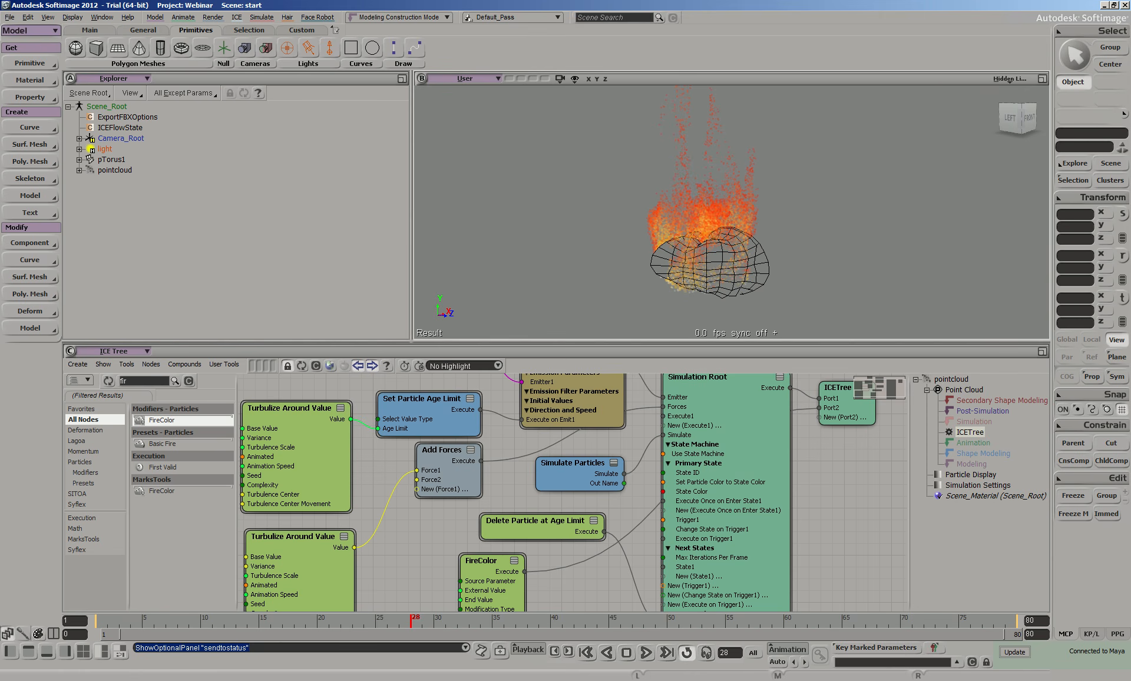
click(227, 679)
click(228, 672)
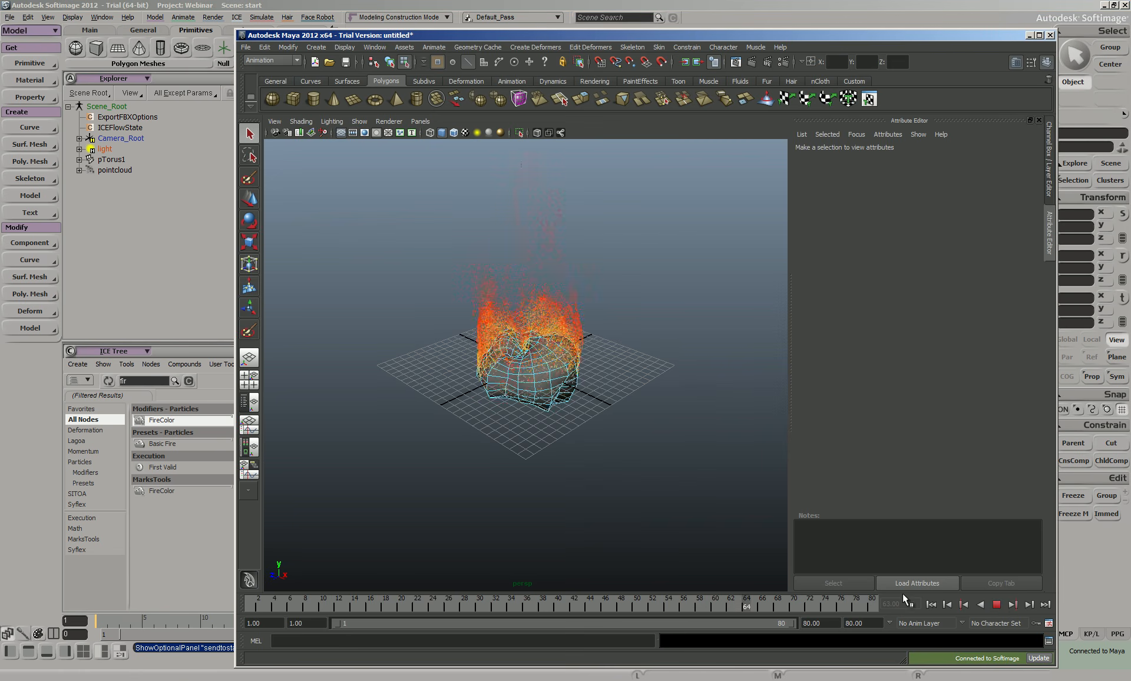
click(996, 605)
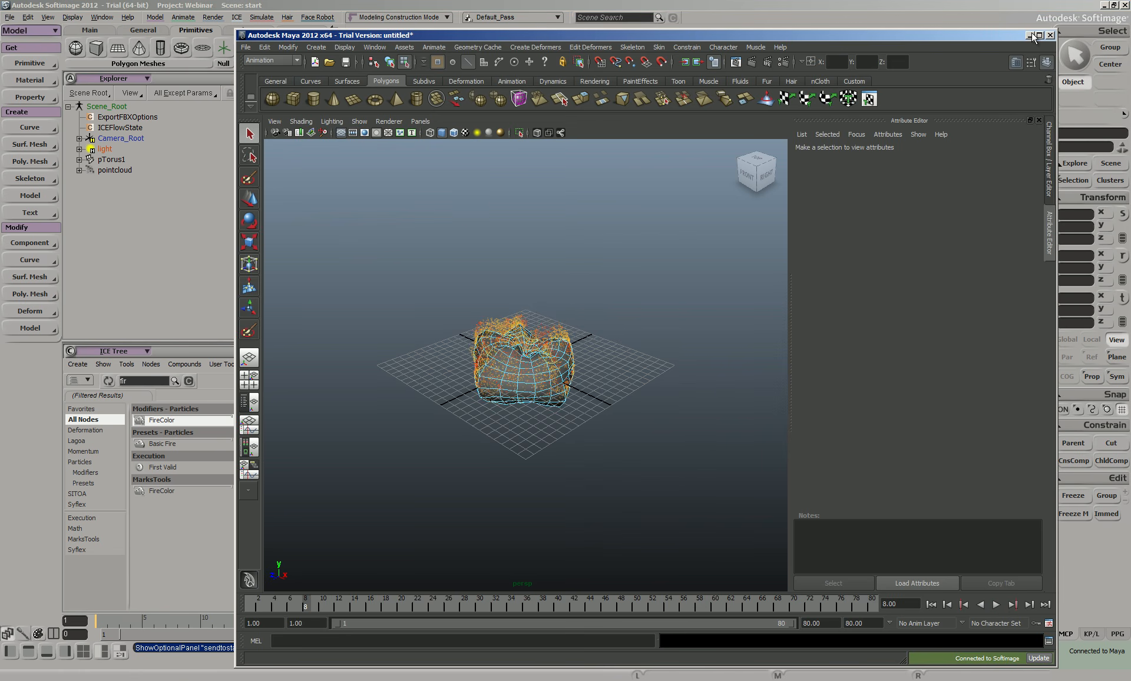
click(1027, 36)
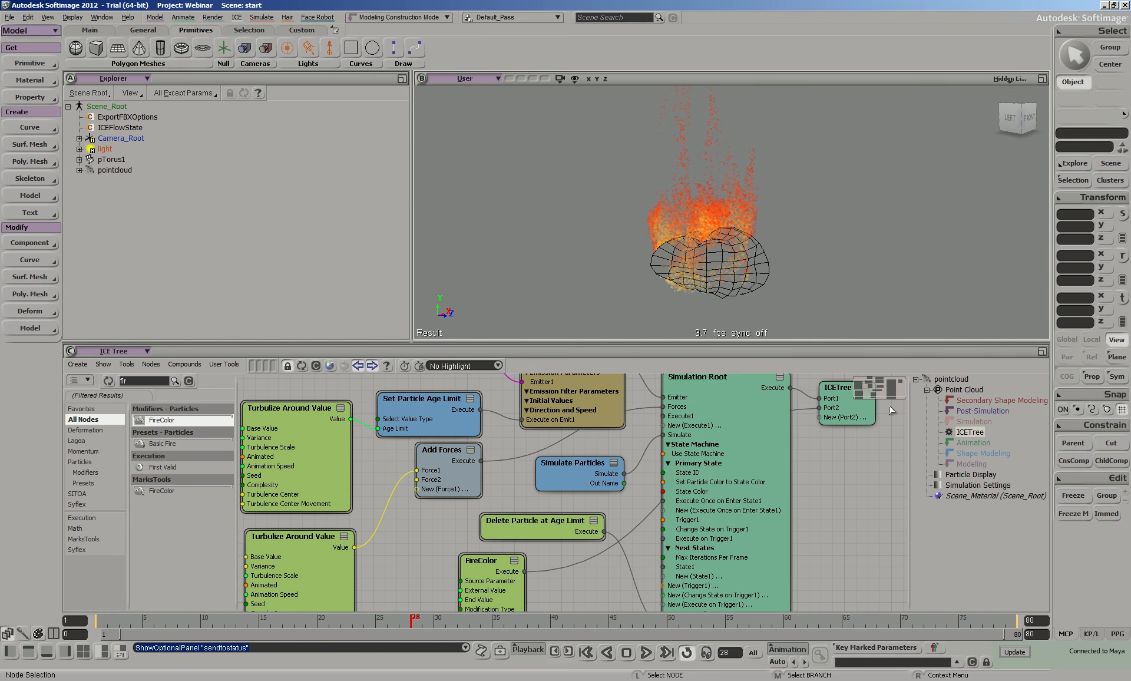
Step: Play the simulation and select the point cloud in the viewport
scroll(817, 457, down, 2)
key(z)
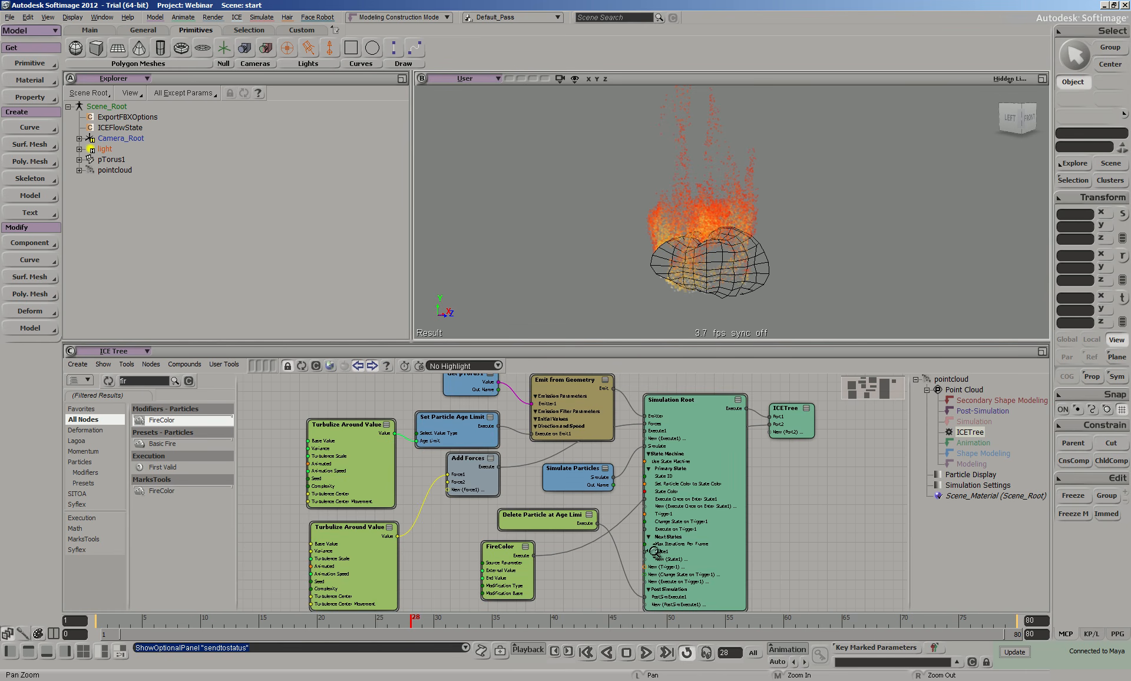
click(644, 654)
key(space)
click(738, 241)
scroll(695, 240, up, 5)
scroll(691, 241, down, 5)
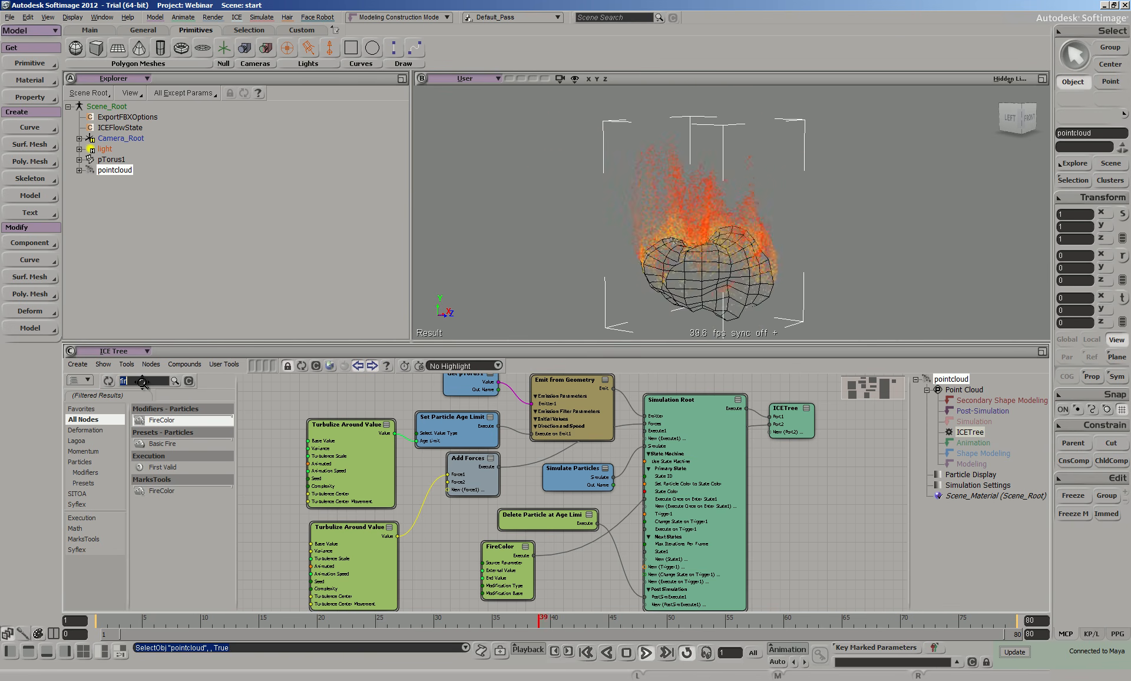
Step: Find the strand nodes by searching for "strand" and add a Generate Strand Trails node to the ICE tree
key(BackSpace)
key(BackSpace)
key(BackSpace)
text(str)
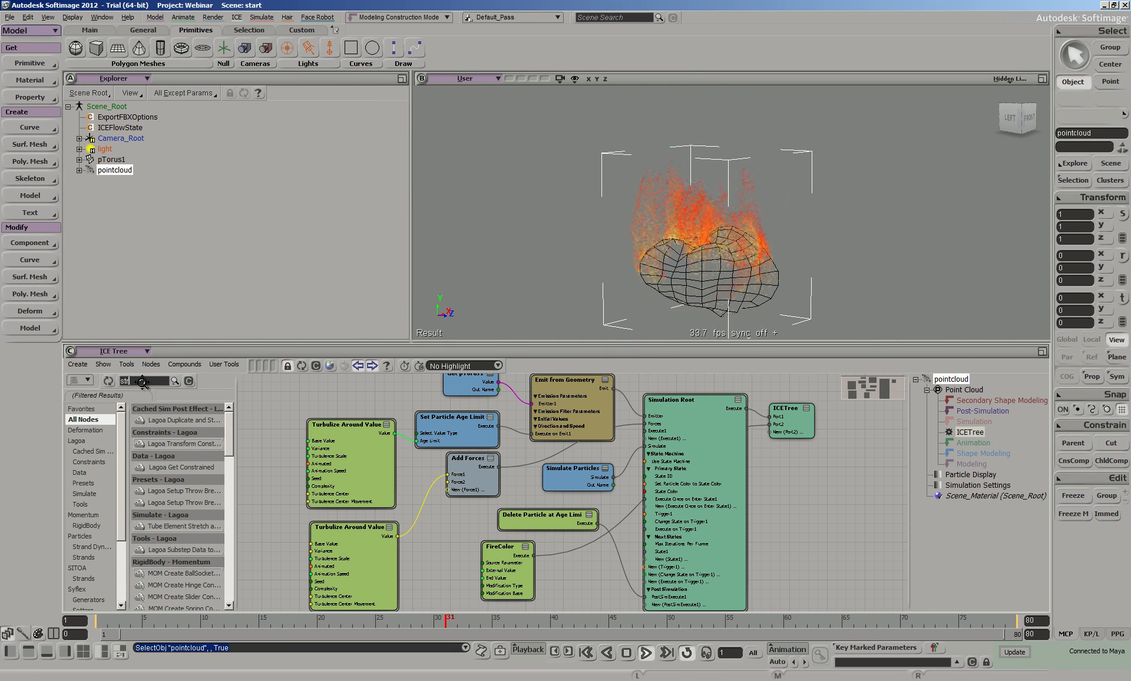
text(and)
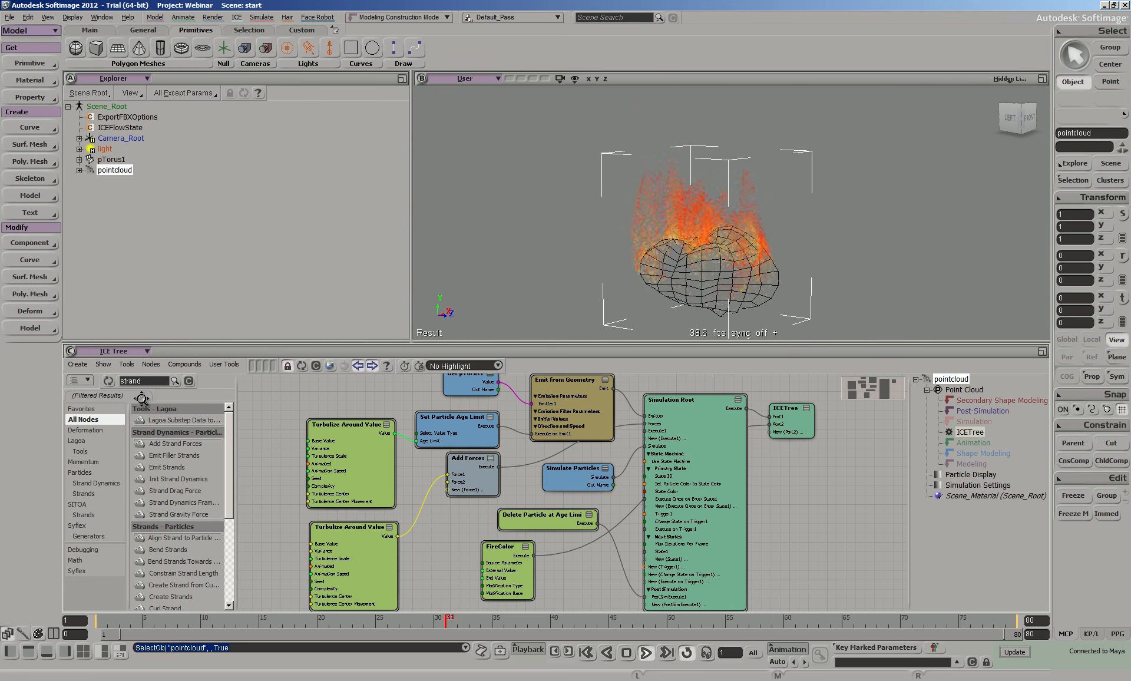
drag(228, 448, 235, 500)
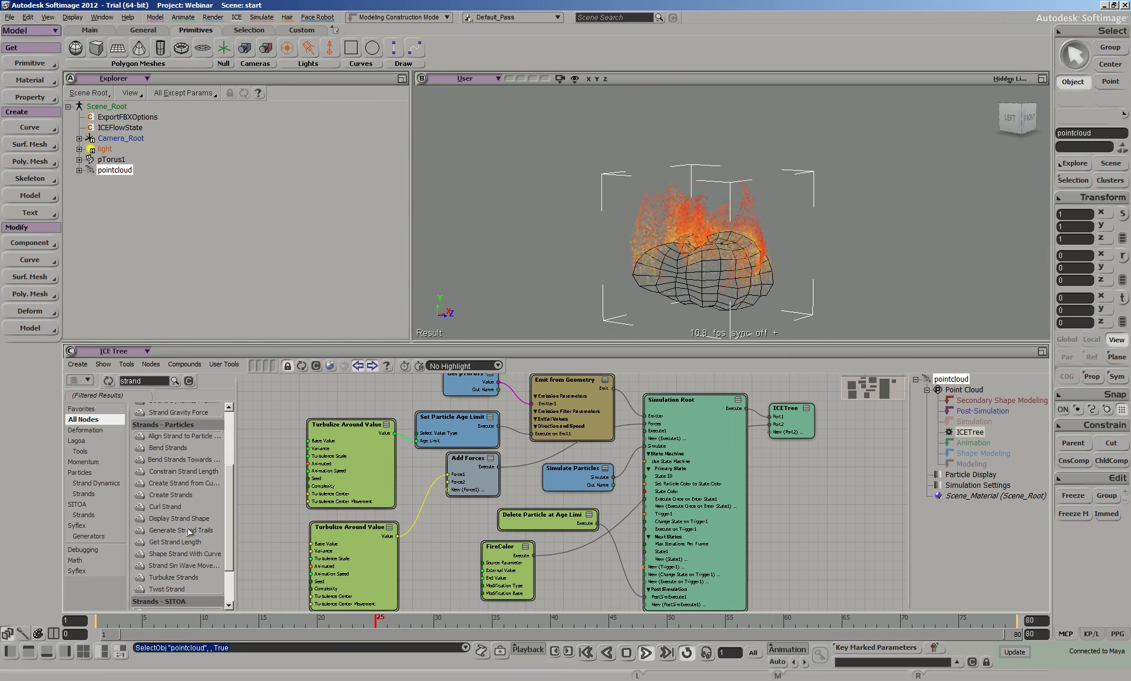
drag(187, 532, 753, 527)
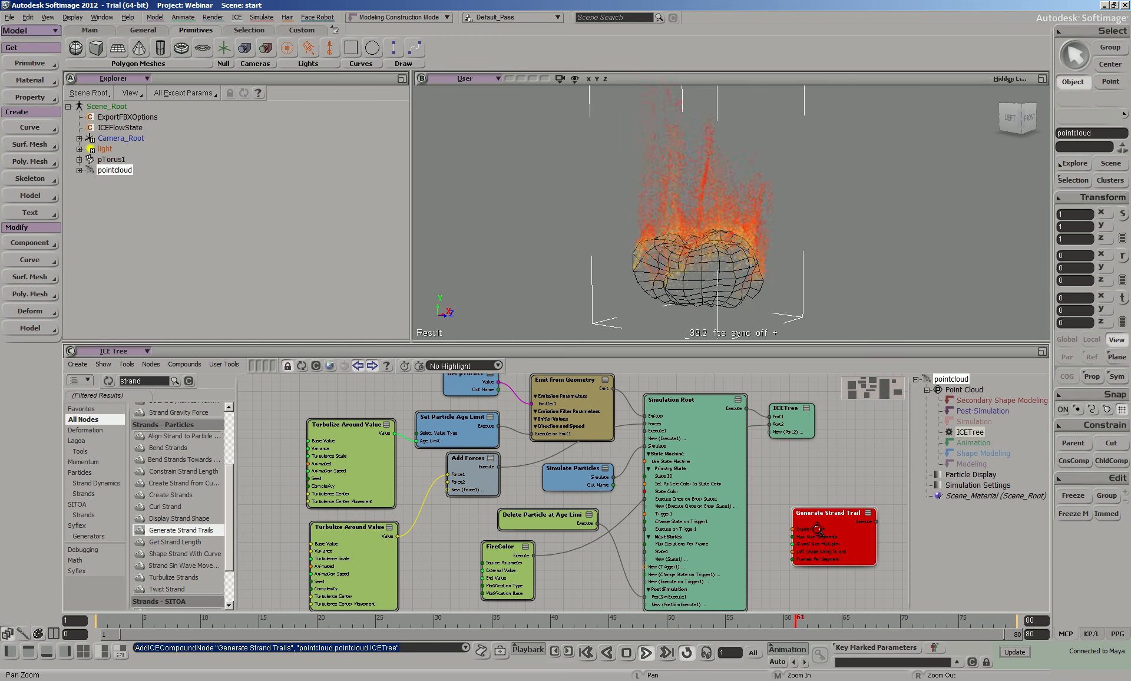
Step: Connect Generate Strand Trails to Execute1 of the Simulation Root and automatically rearrange the ICE tree nodes
drag(826, 518, 690, 408)
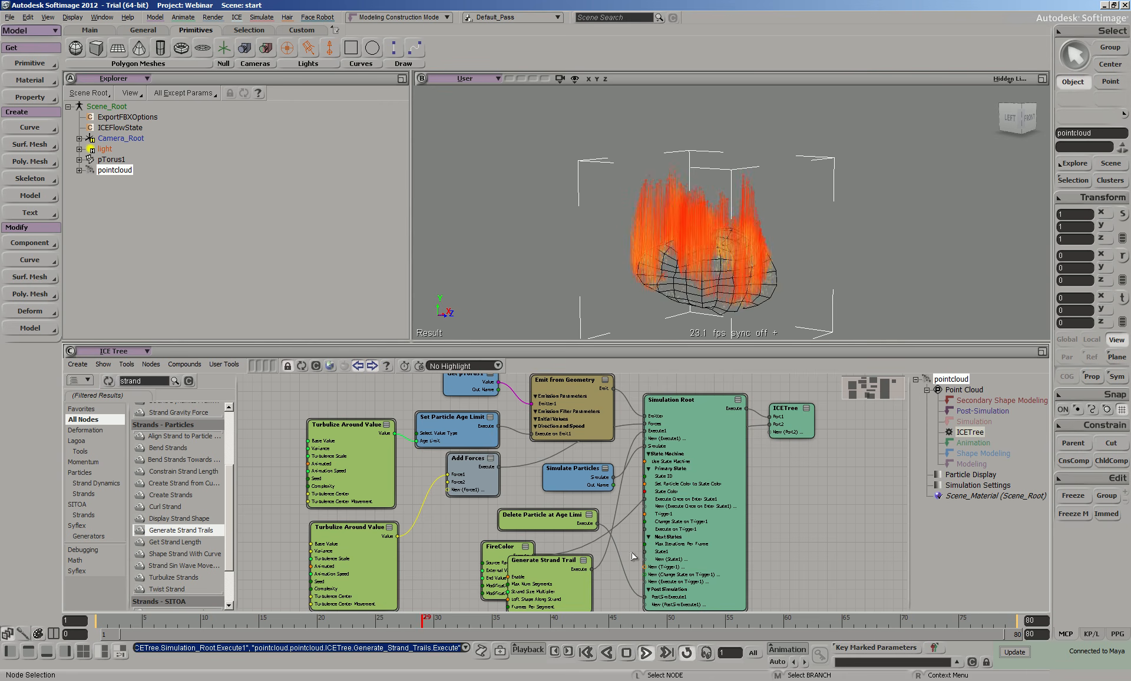
key(ctrl+r)
scroll(768, 451, up, 5)
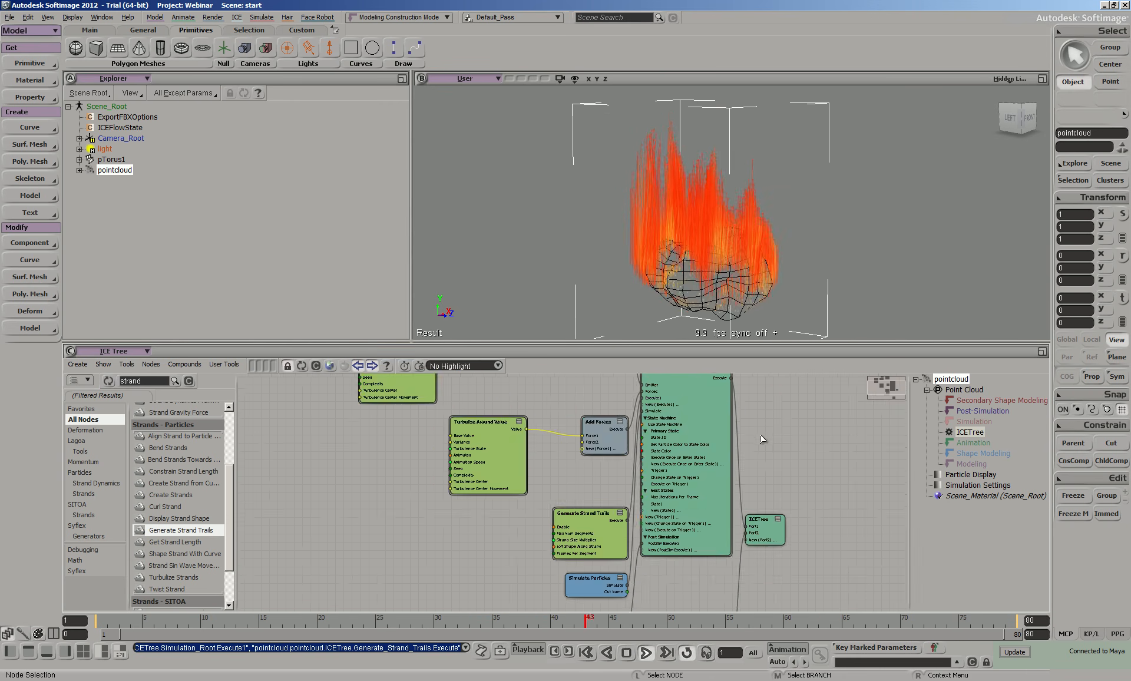
Step: Set the Generate Strand Trails node's Max Num Segments to 10 and restart the playback from the beginning
double_click(591, 529)
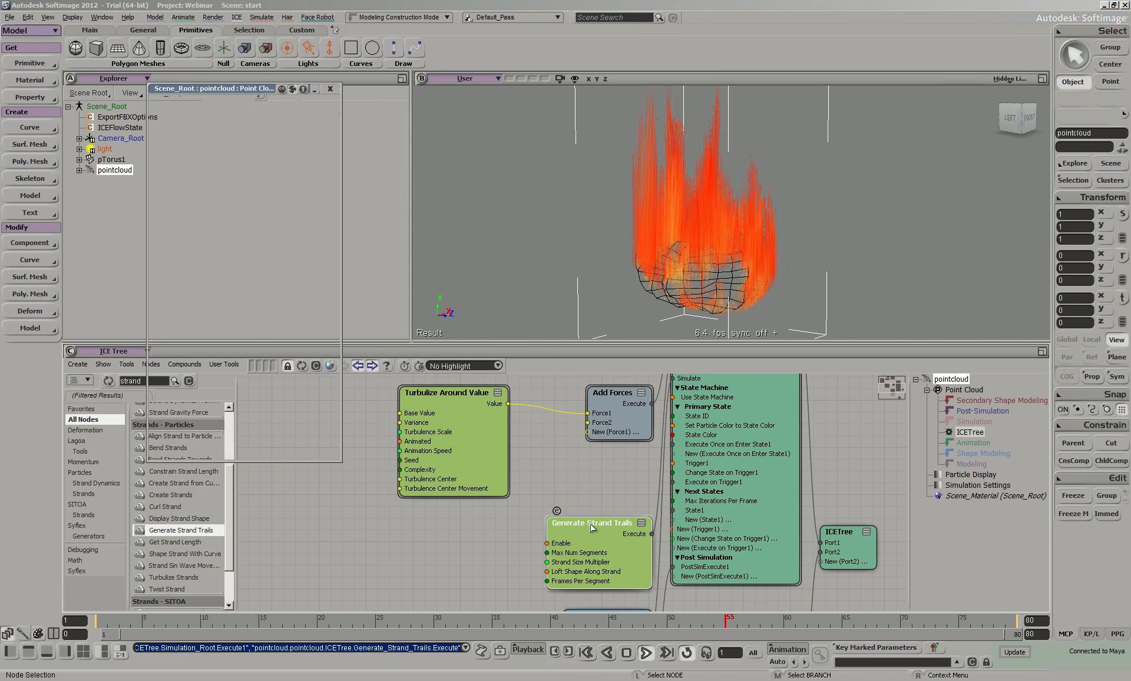
click(226, 144)
text(1)
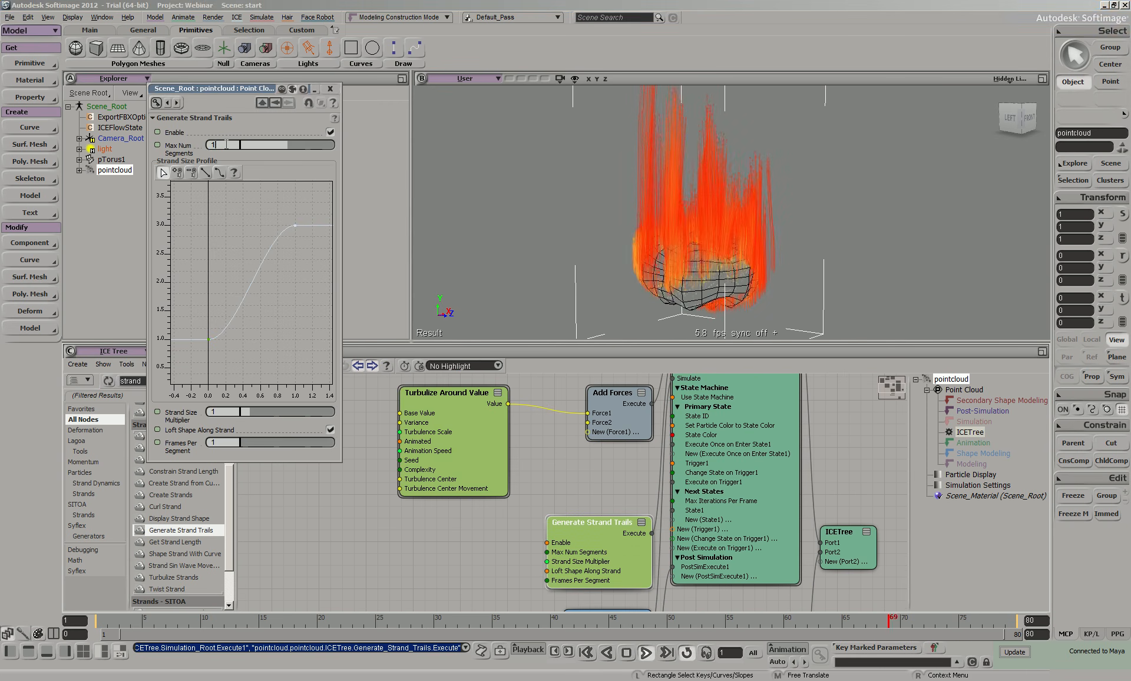
text(0)
key(Tab)
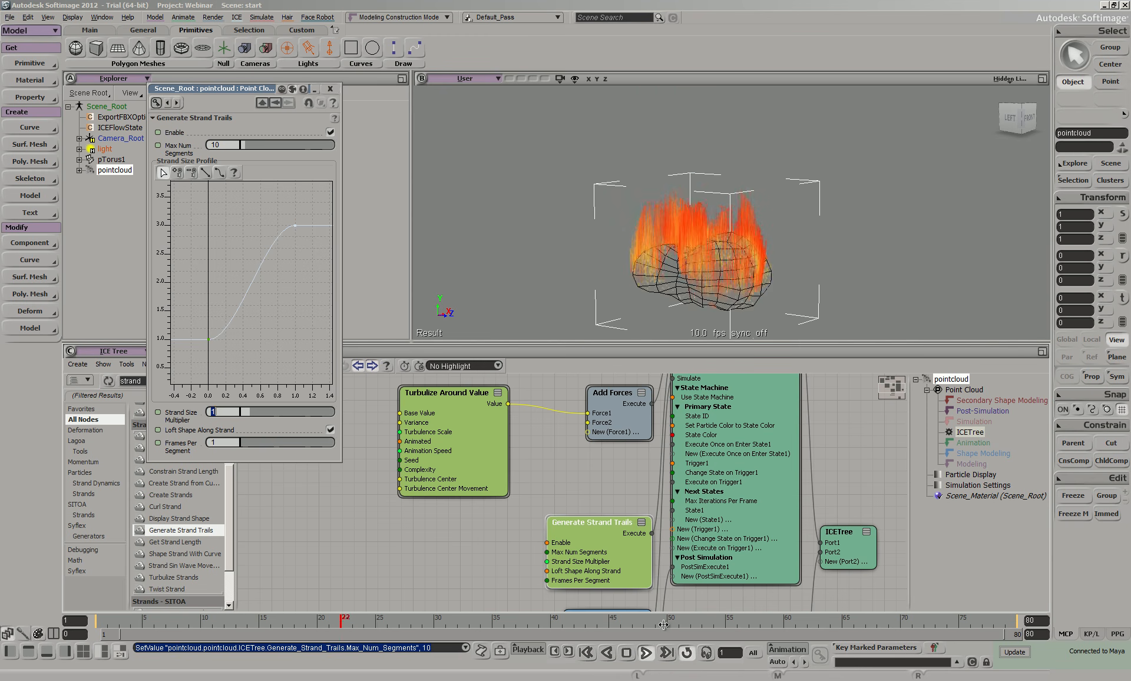
click(647, 652)
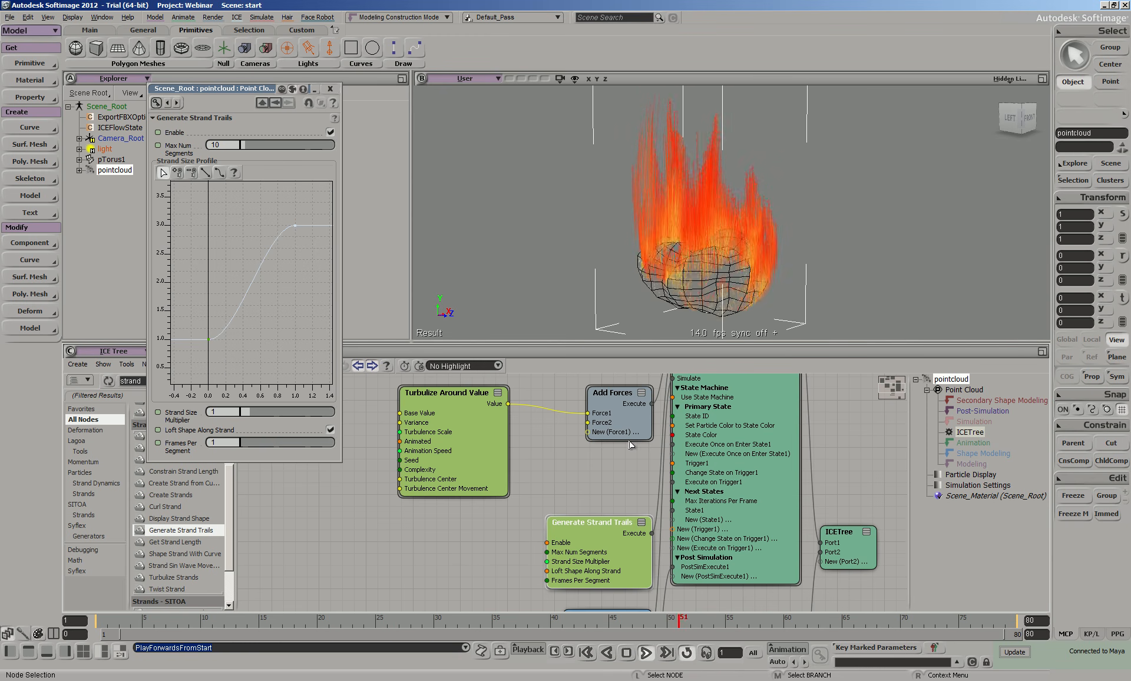
Step: Set the Emit from Geometry node's rate to 4000 and close its property page
drag(689, 436, 684, 572)
drag(584, 472, 584, 584)
double_click(580, 470)
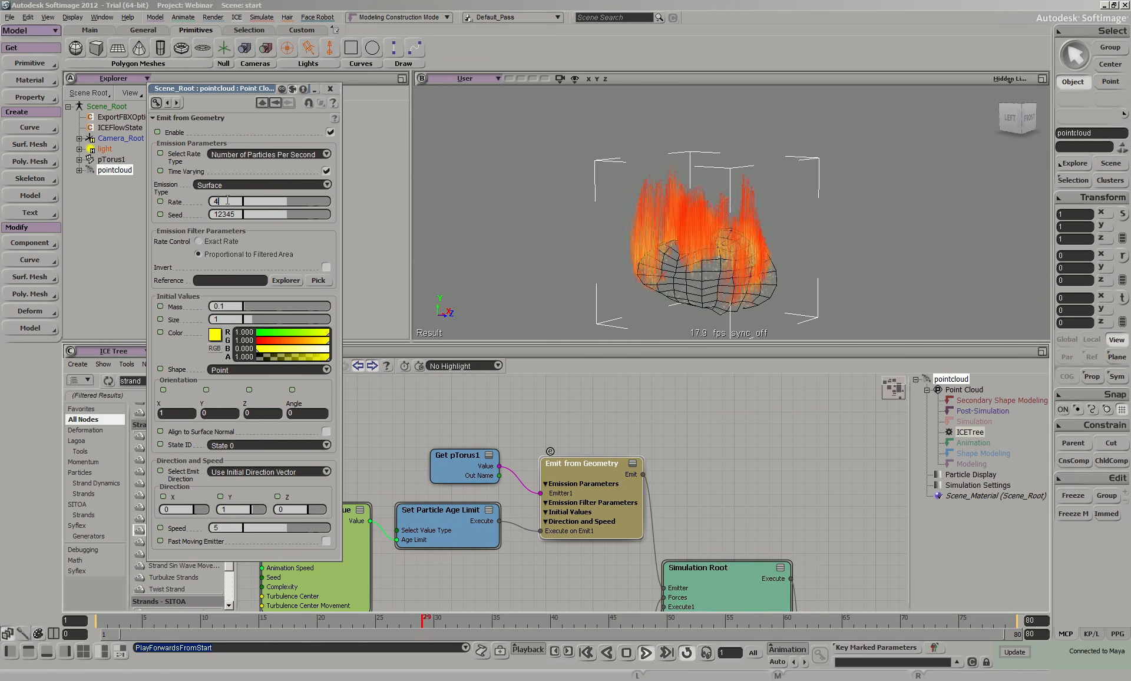
key(Return)
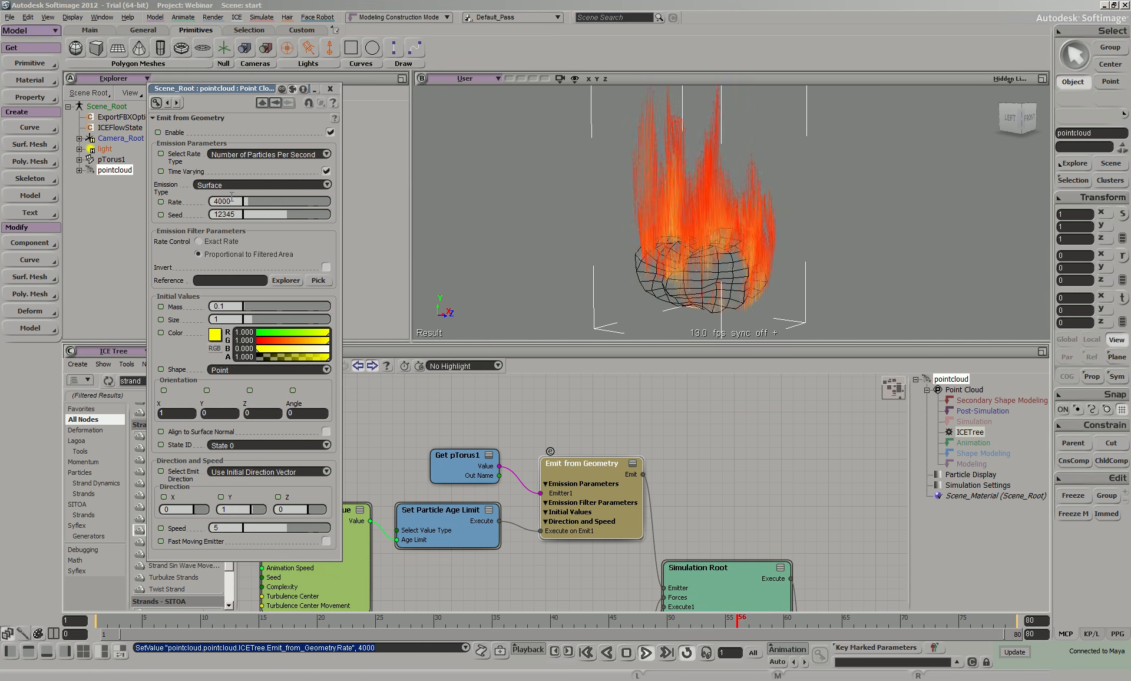
click(333, 88)
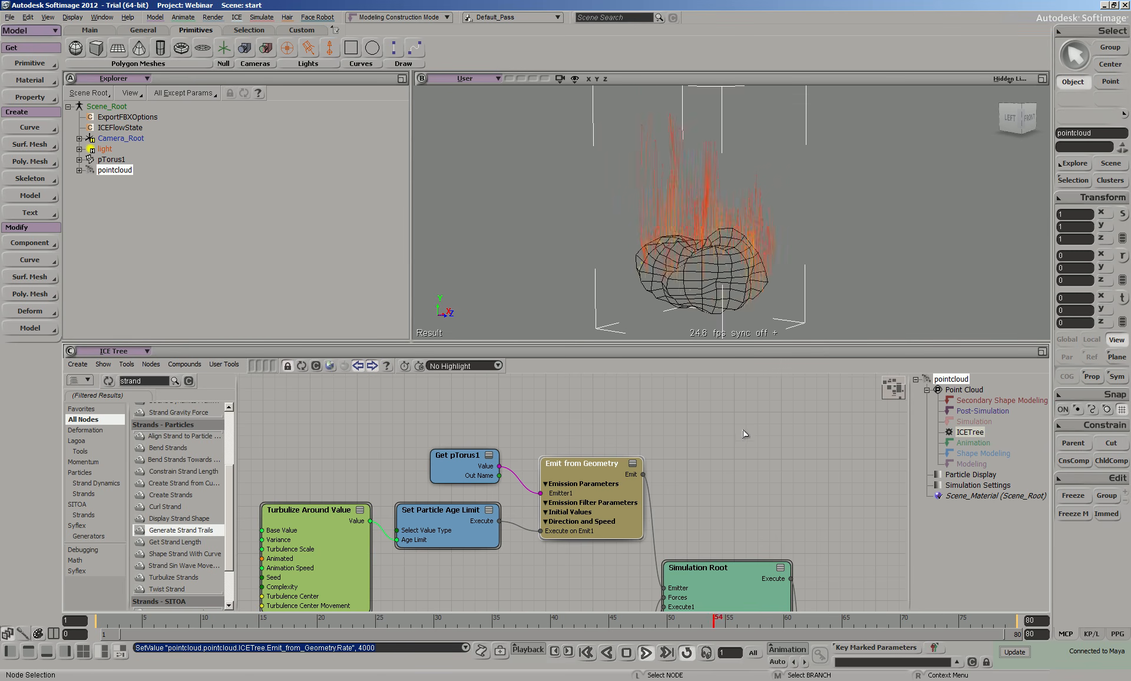
Step: Set the Generate Strand Trails node's Strand Size Multiplier to 6.792 and Frames Per Segment to 11
click(764, 478)
middle_drag(775, 481, 753, 400)
scroll(845, 200, up, 4)
scroll(839, 219, down, 5)
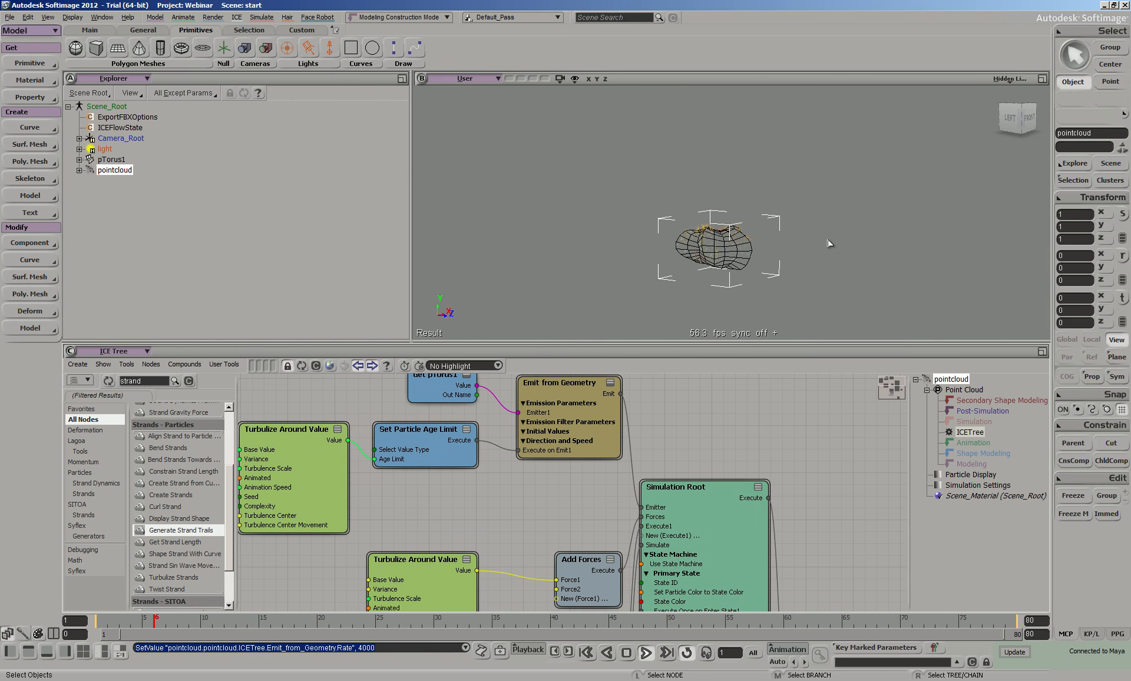
double_click(619, 430)
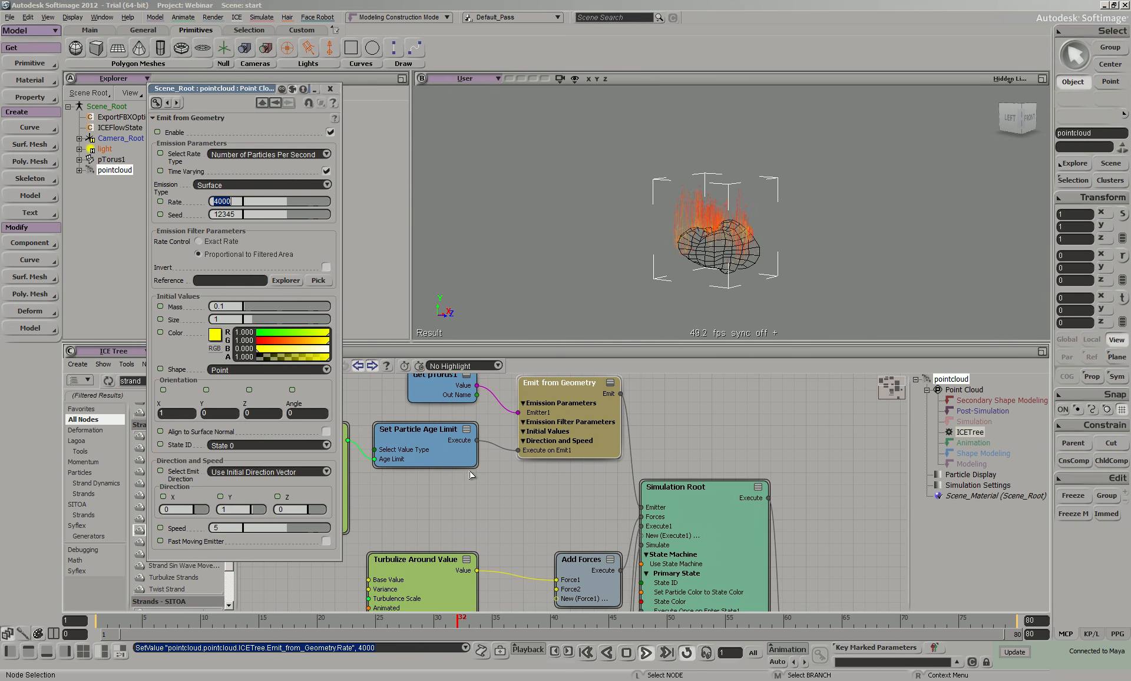
click(471, 500)
middle_drag(553, 545, 570, 429)
double_click(586, 486)
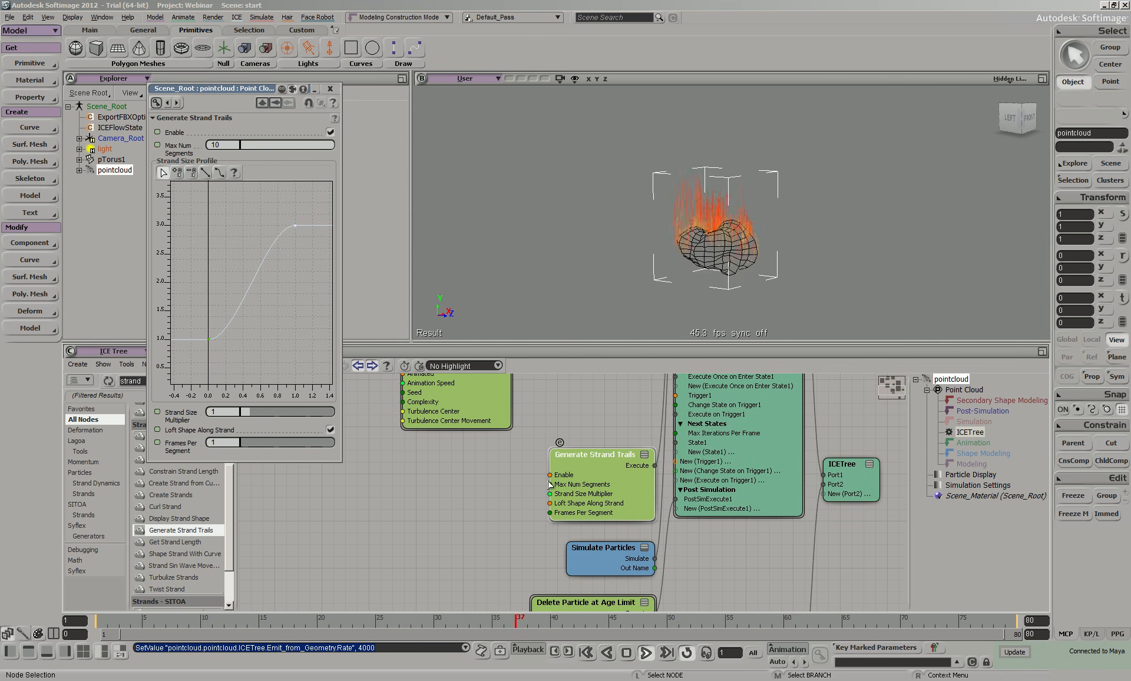
click(277, 410)
drag(274, 441, 305, 412)
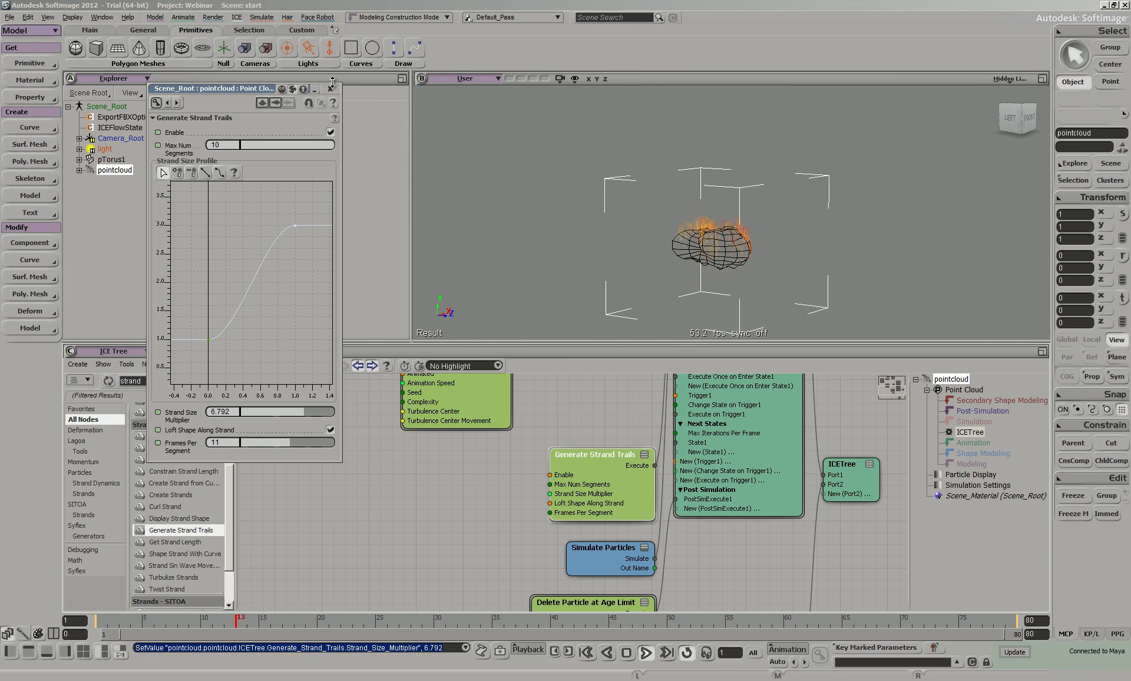
Step: Set Variance X to 3.793 on the Turbulize Around Value node feeding Add Forces, and undo a trial change of Base Value X
key(z)
drag(693, 522, 627, 533)
right_drag(628, 534, 684, 559)
drag(681, 563, 790, 514)
key(z)
drag(591, 383, 599, 451)
double_click(597, 446)
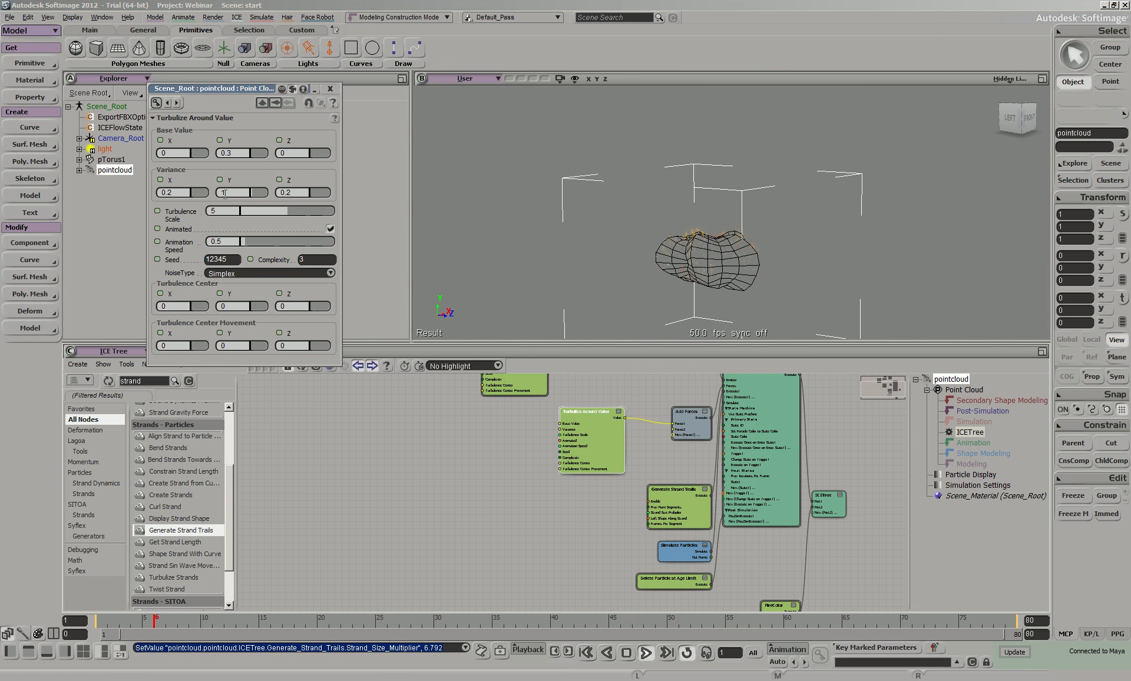
click(198, 191)
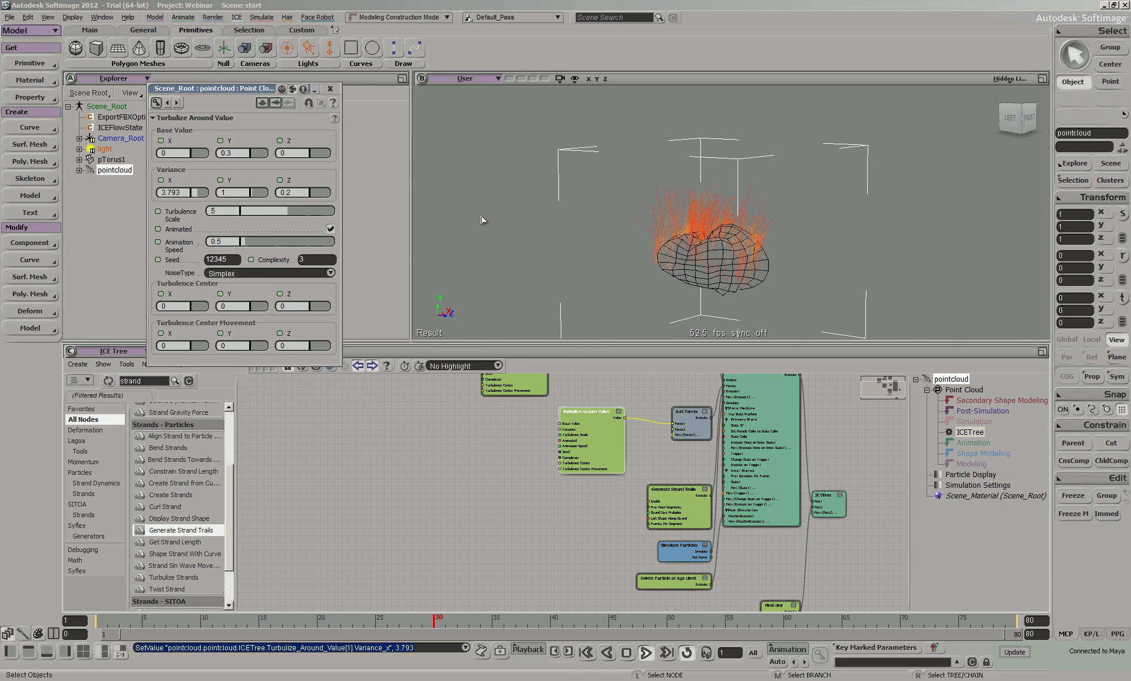
click(198, 151)
key(ctrl+z)
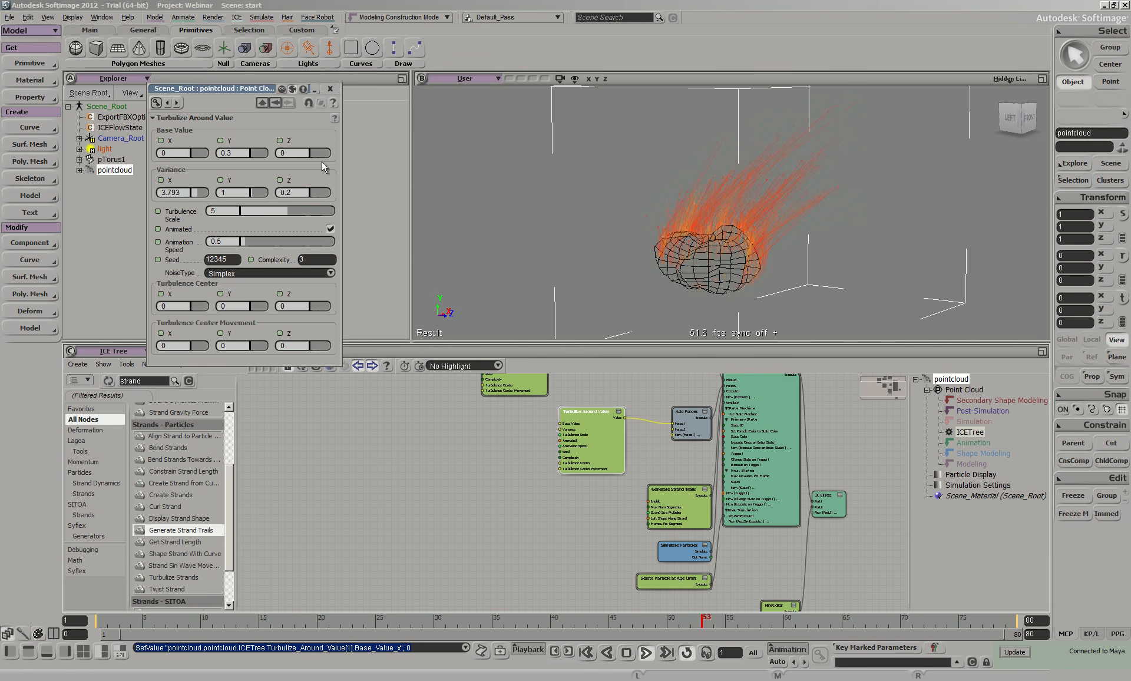
Step: Set the same Turbulize Around Value node's Variance Y to 3.103, inspect the flames, and close its property page
click(256, 192)
scroll(719, 218, up, 5)
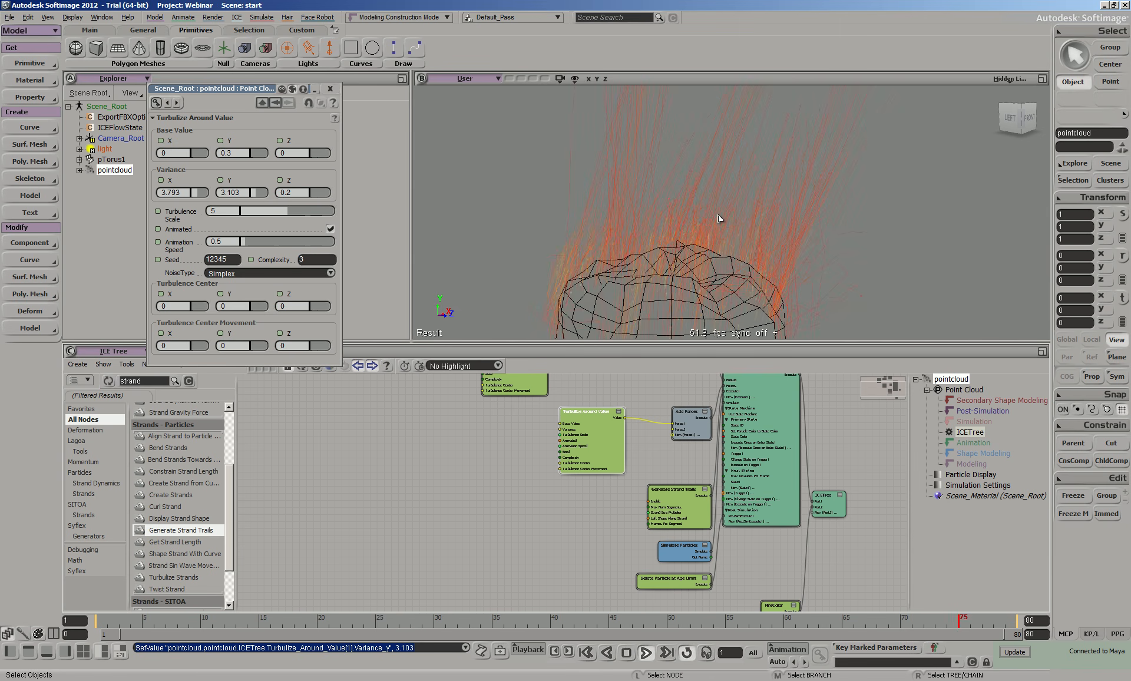
scroll(810, 468, down, 2)
scroll(810, 468, down, 2)
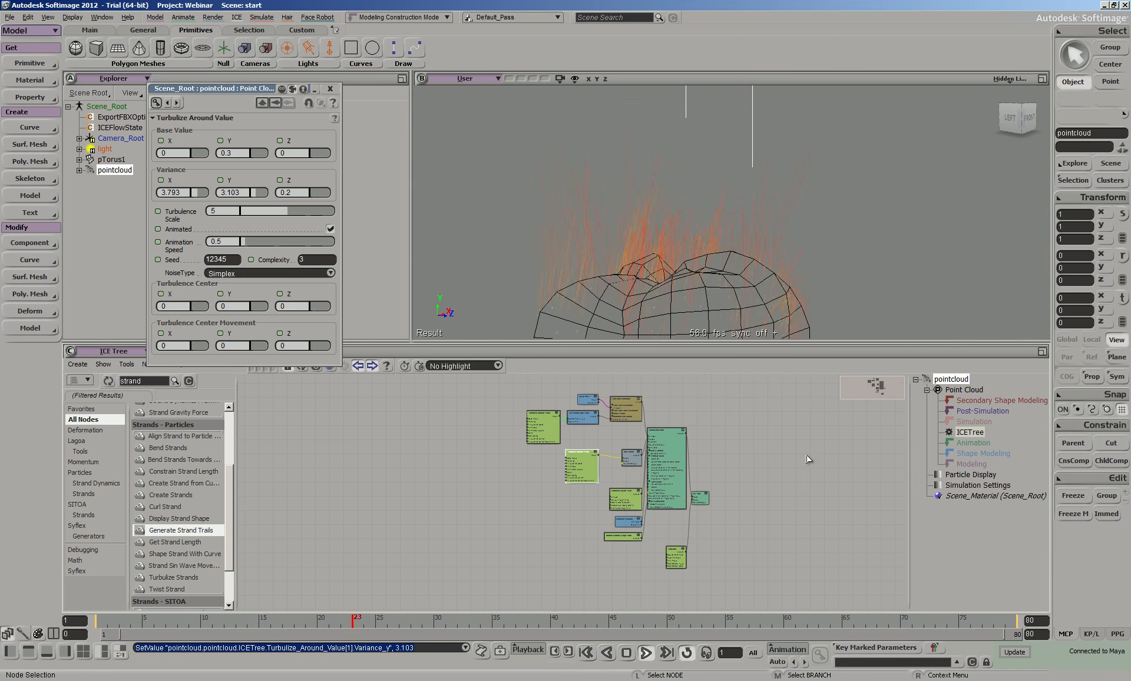
scroll(871, 259, down, 4)
scroll(871, 259, down, 2)
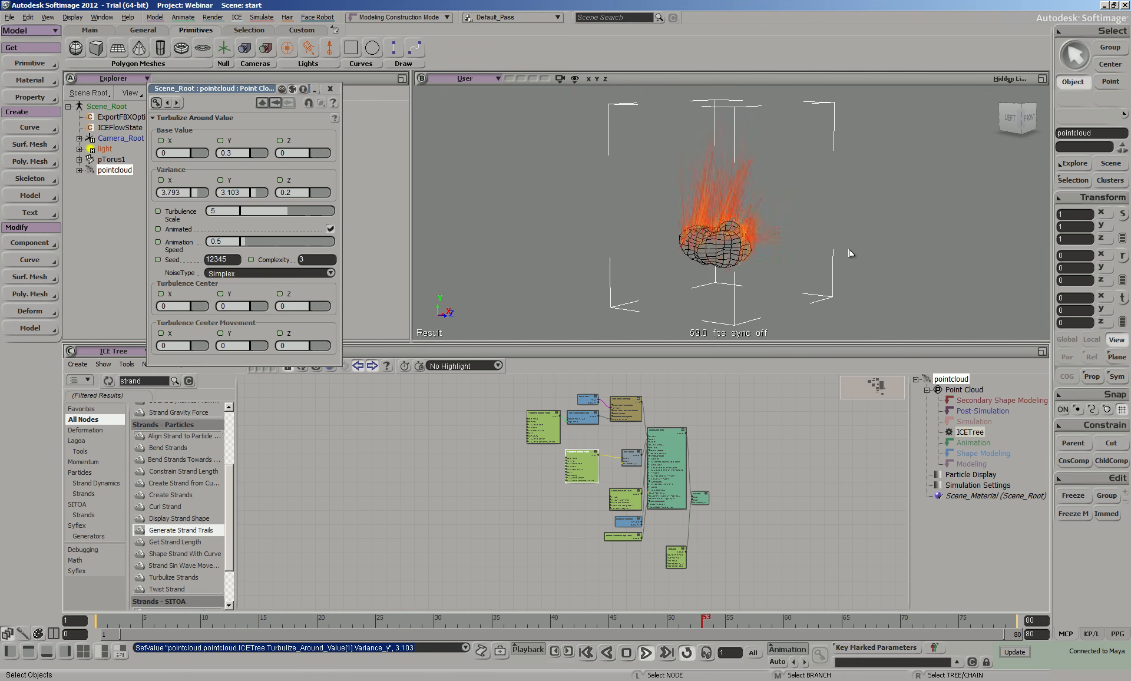
click(331, 89)
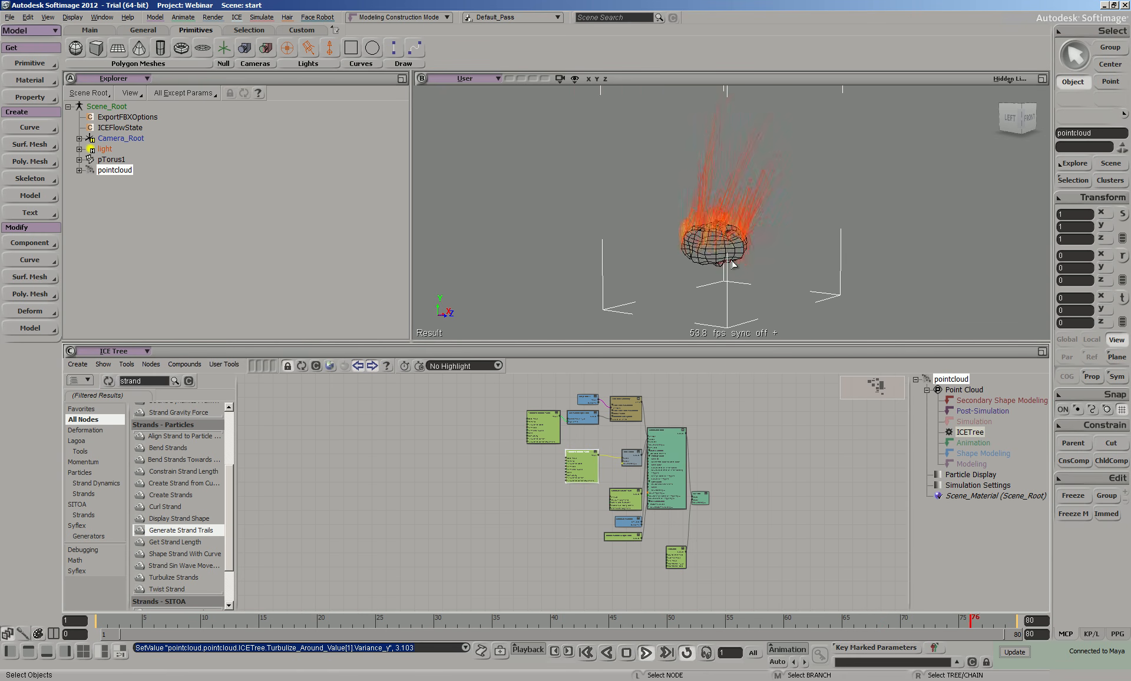
Step: Select pTorus1, create ICE Dynamic Strands on it, and play the simulation from the start
click(914, 287)
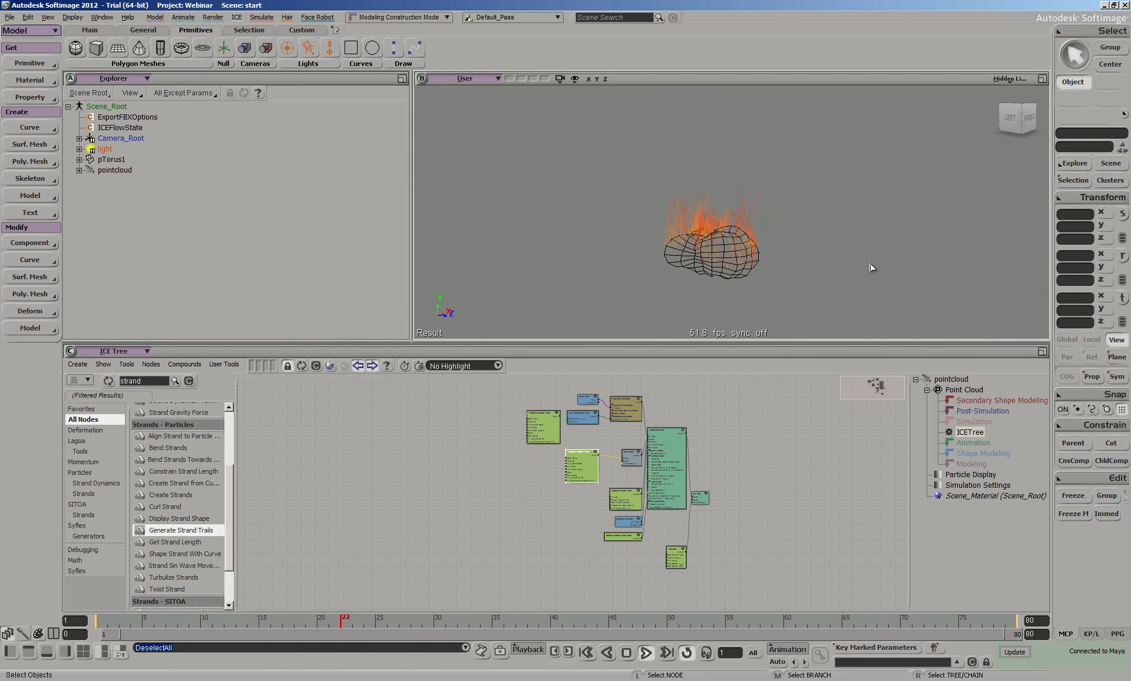
click(707, 183)
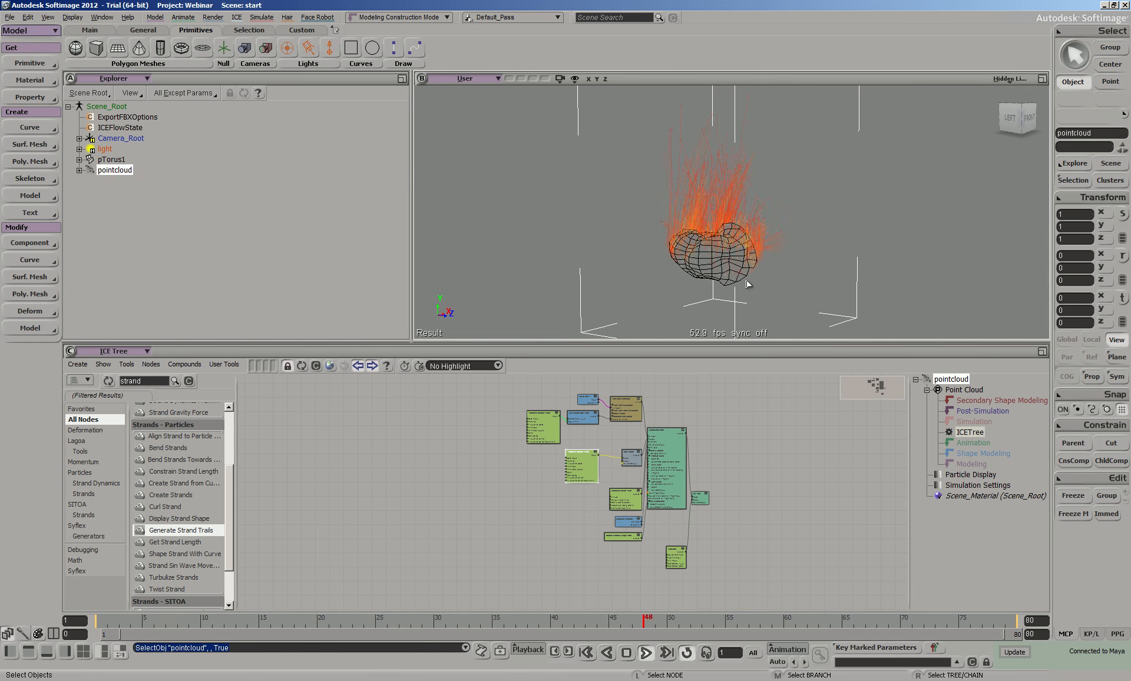
click(734, 265)
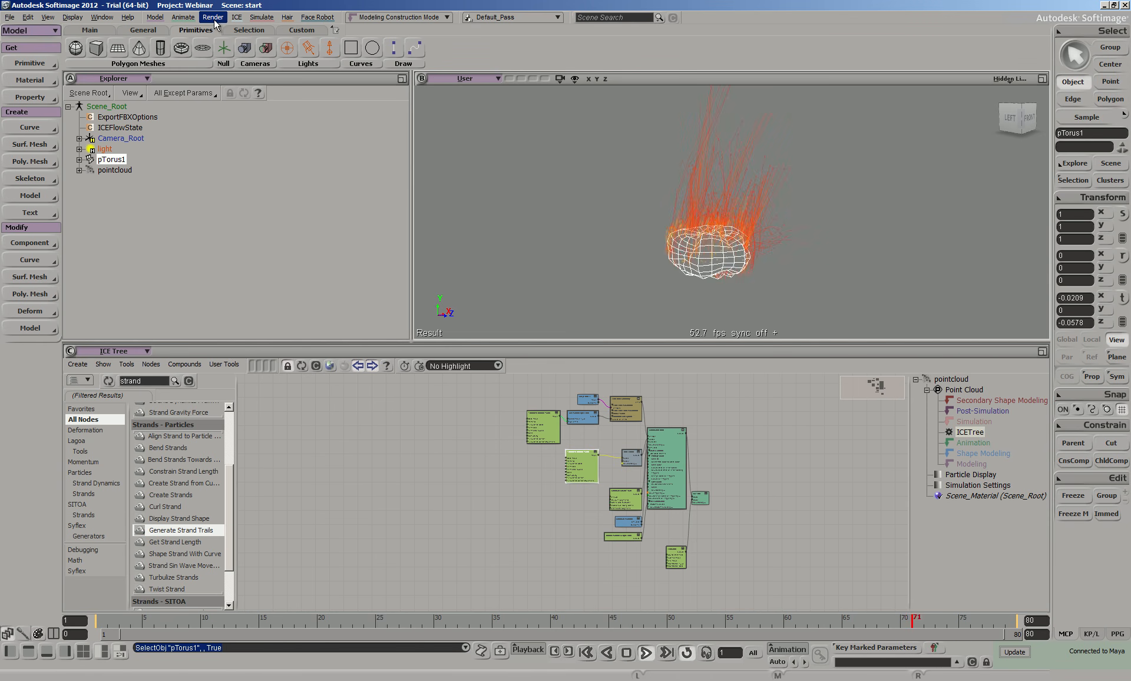
click(236, 18)
mouse_move(254, 81)
mouse_move(268, 165)
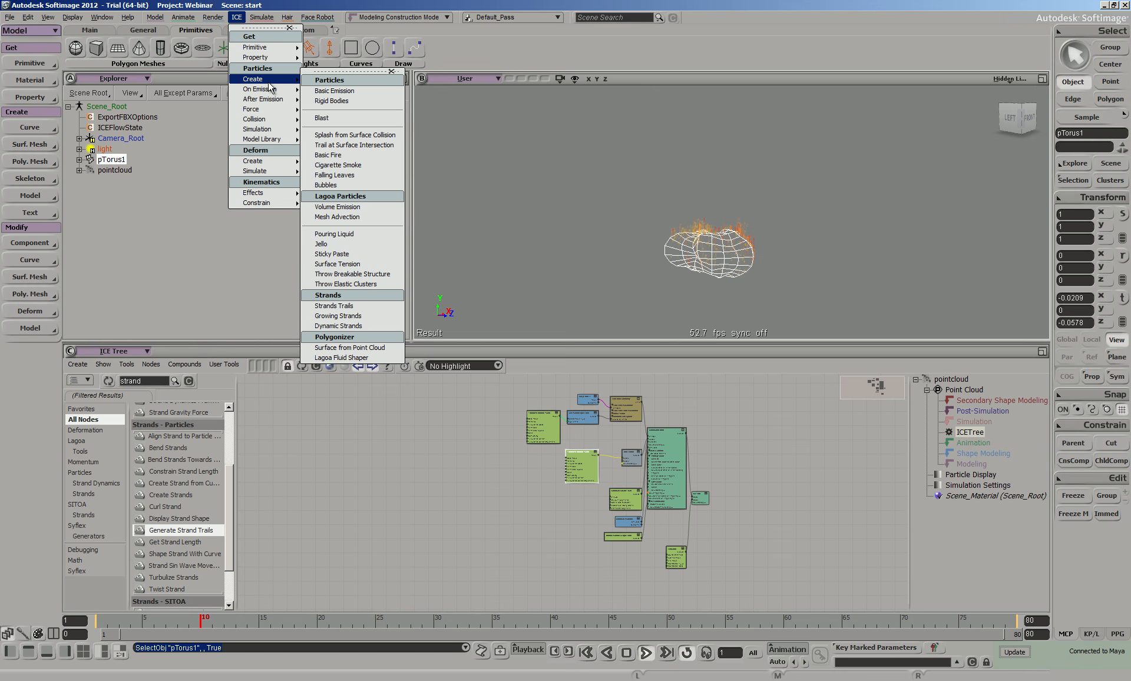
click(349, 326)
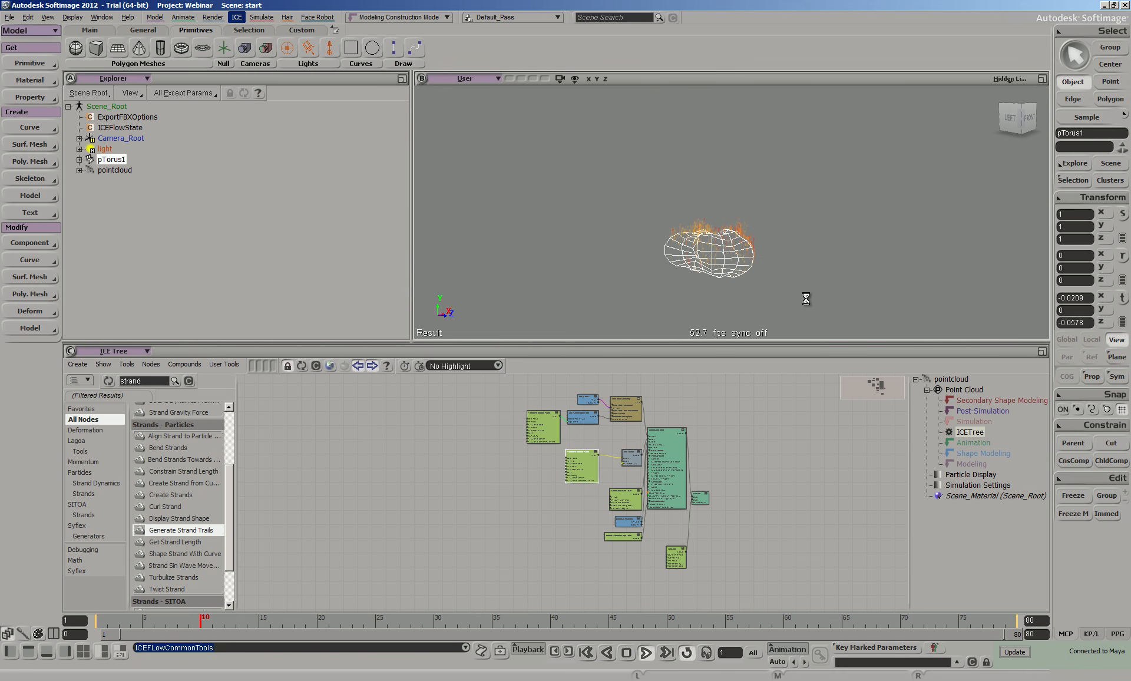
click(645, 652)
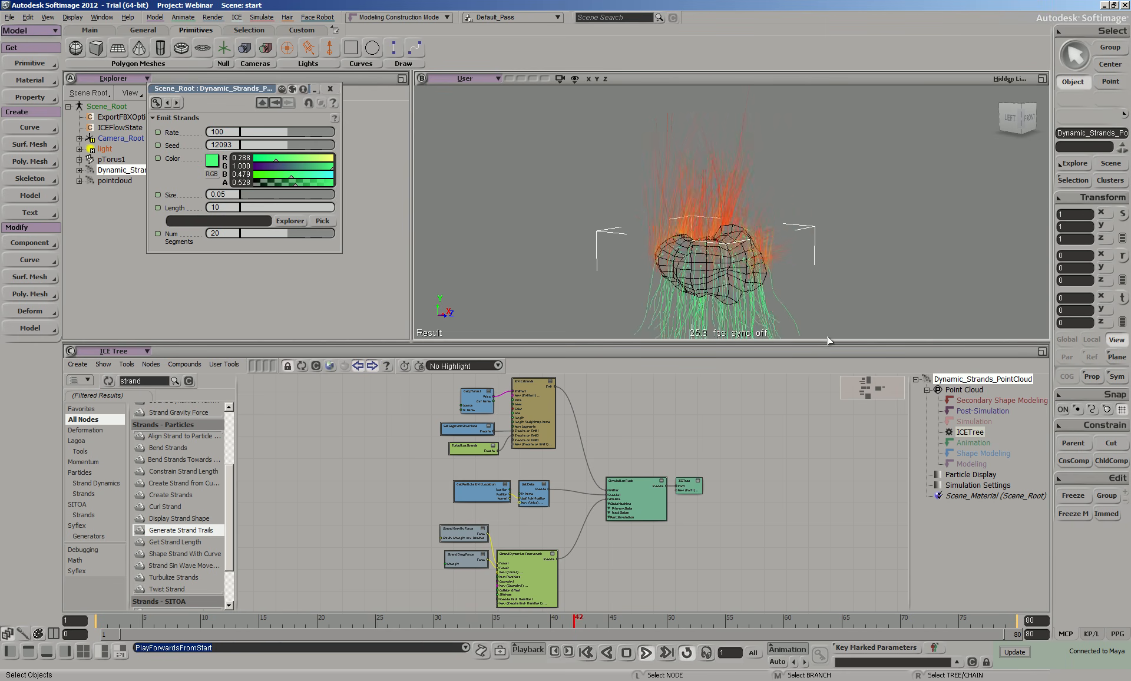
Step: Set the Emit Strands rate to 400 and the number of segments to 10
key(s)
drag(860, 282, 832, 176)
scroll(769, 314, up, 5)
scroll(768, 314, down, 5)
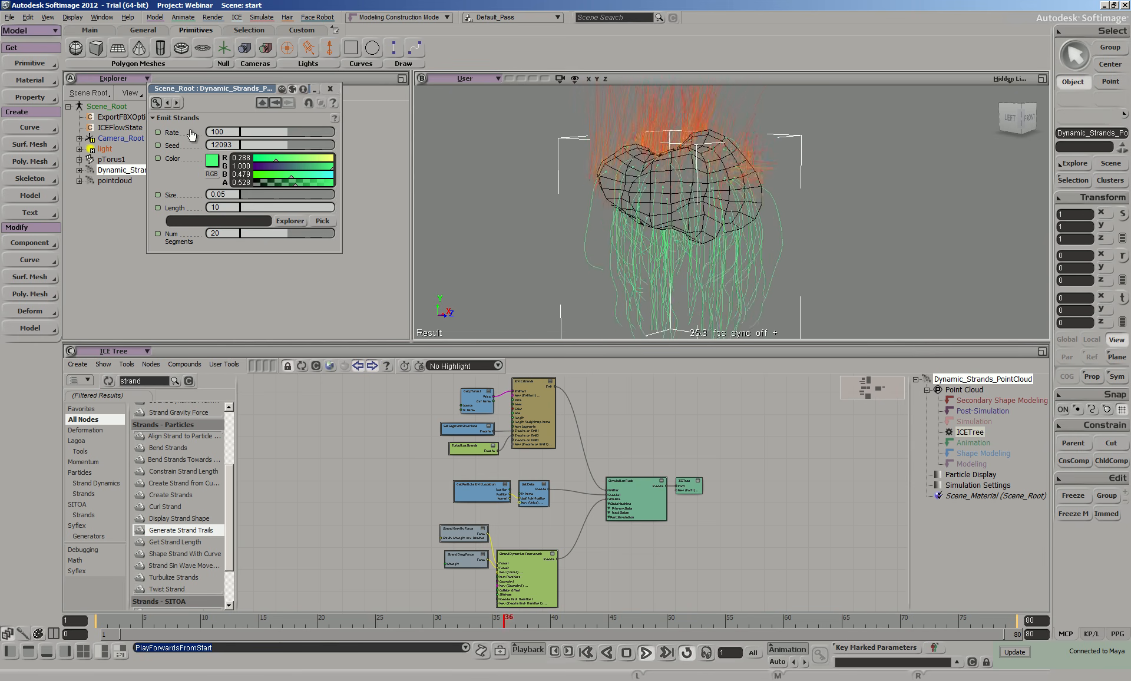
double_click(218, 131)
text(400)
key(Return)
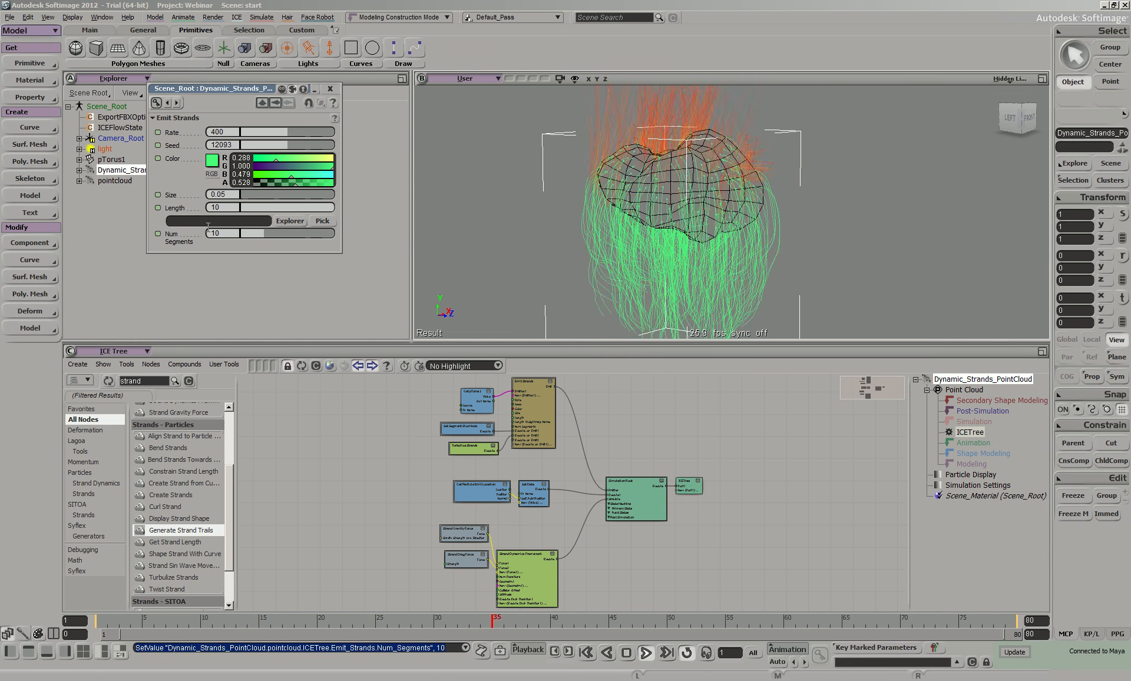
Step: Set the Emit Strands length to 20 and close the property page
click(230, 208)
text(2)
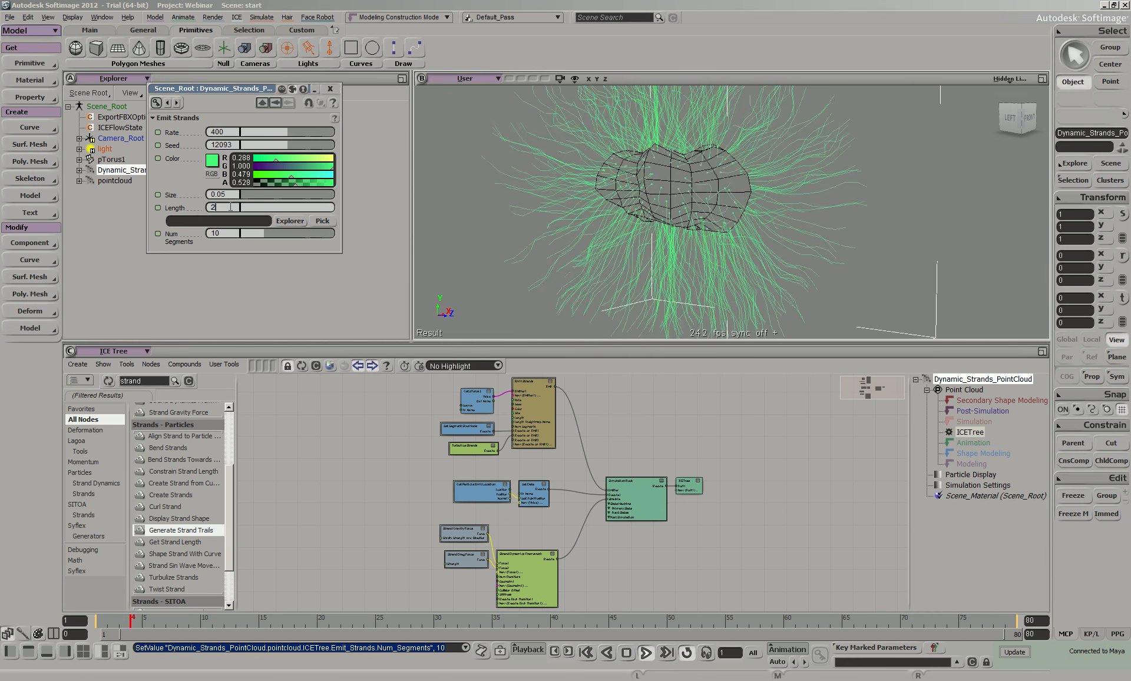
text(0)
key(Return)
click(328, 90)
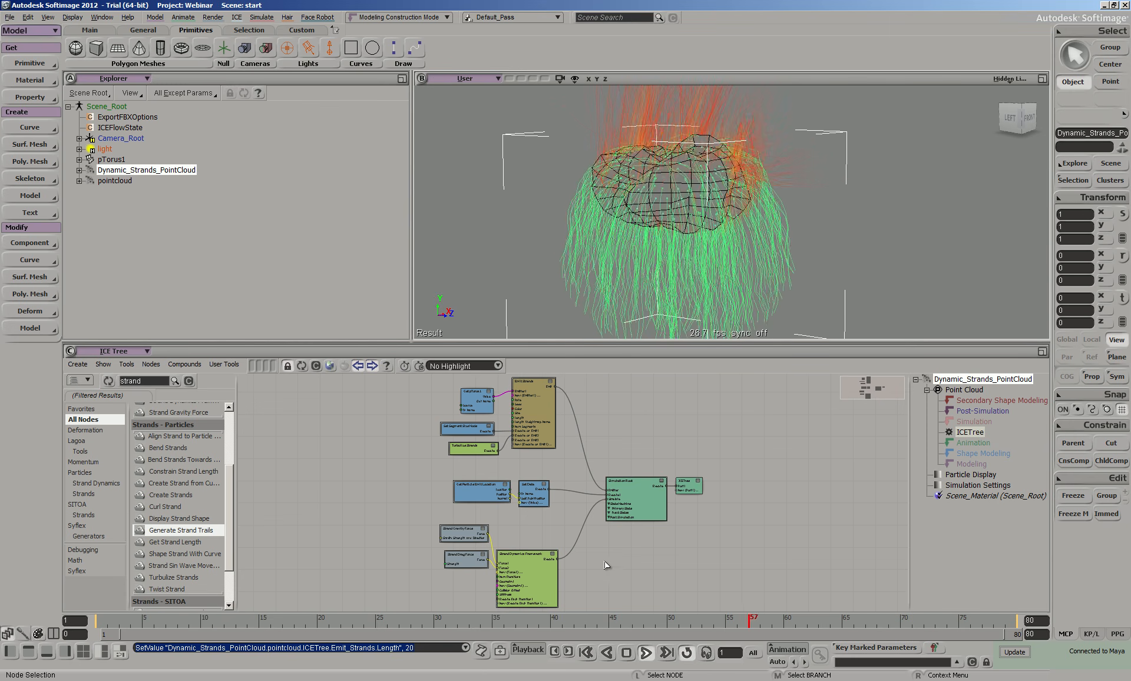
Step: Set the Strand Dynamics Framework node's Stiffness to 0.3 and close its property page
scroll(635, 542, up, 4)
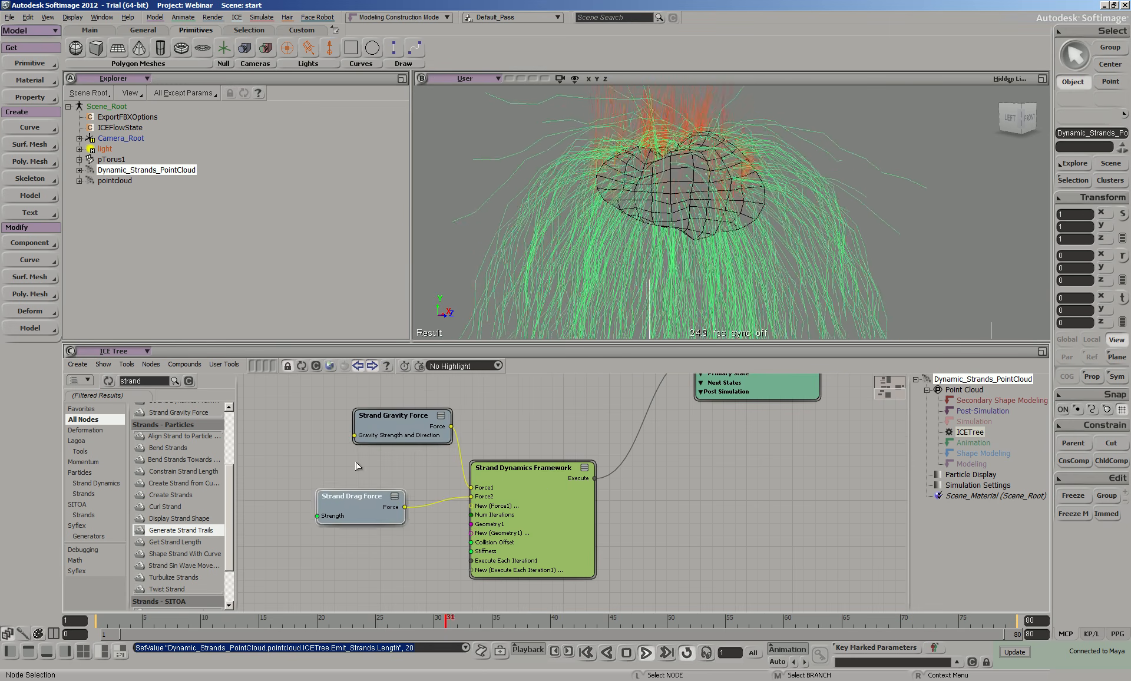
double_click(518, 506)
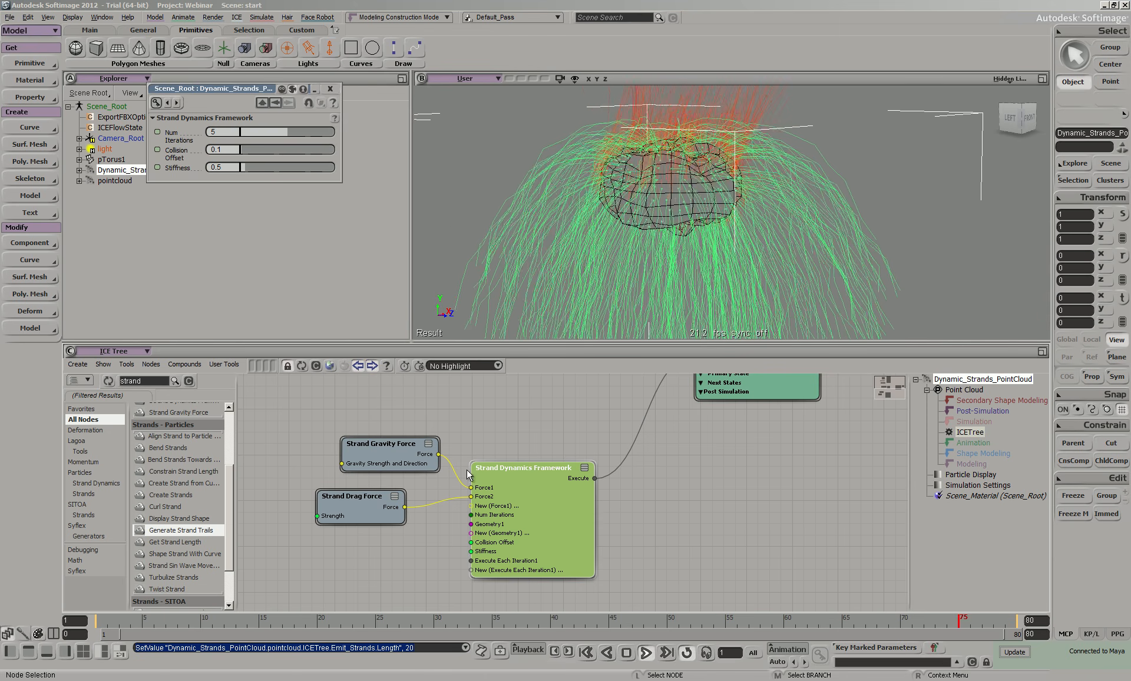
double_click(228, 168)
text(.)
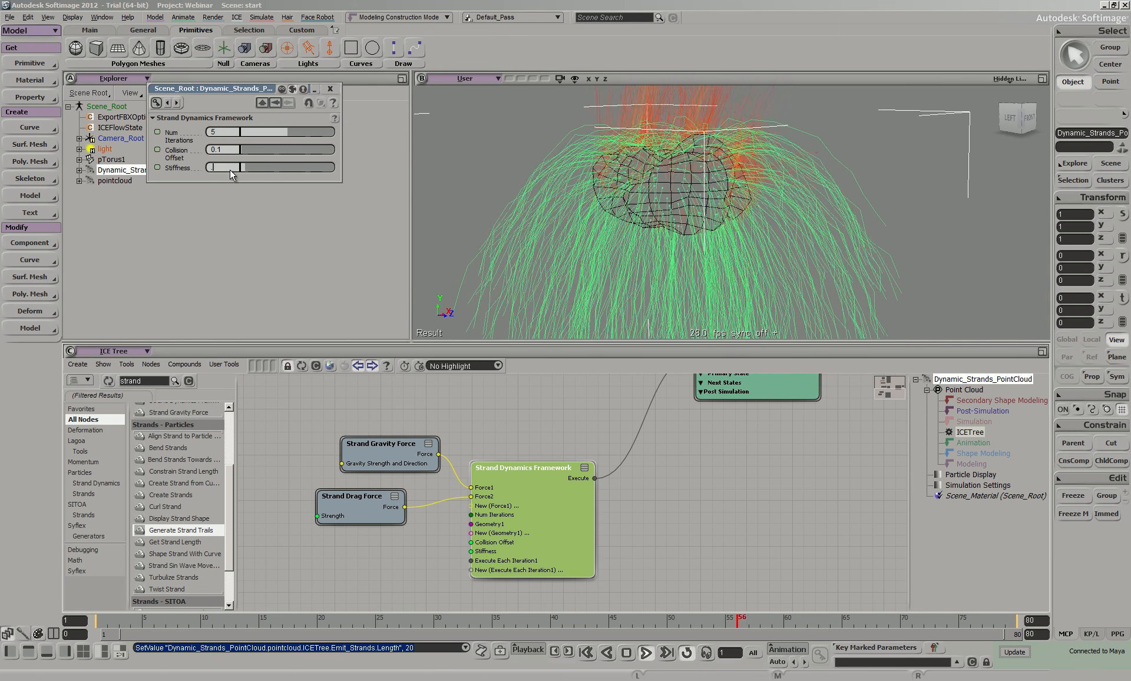
text(3)
key(Return)
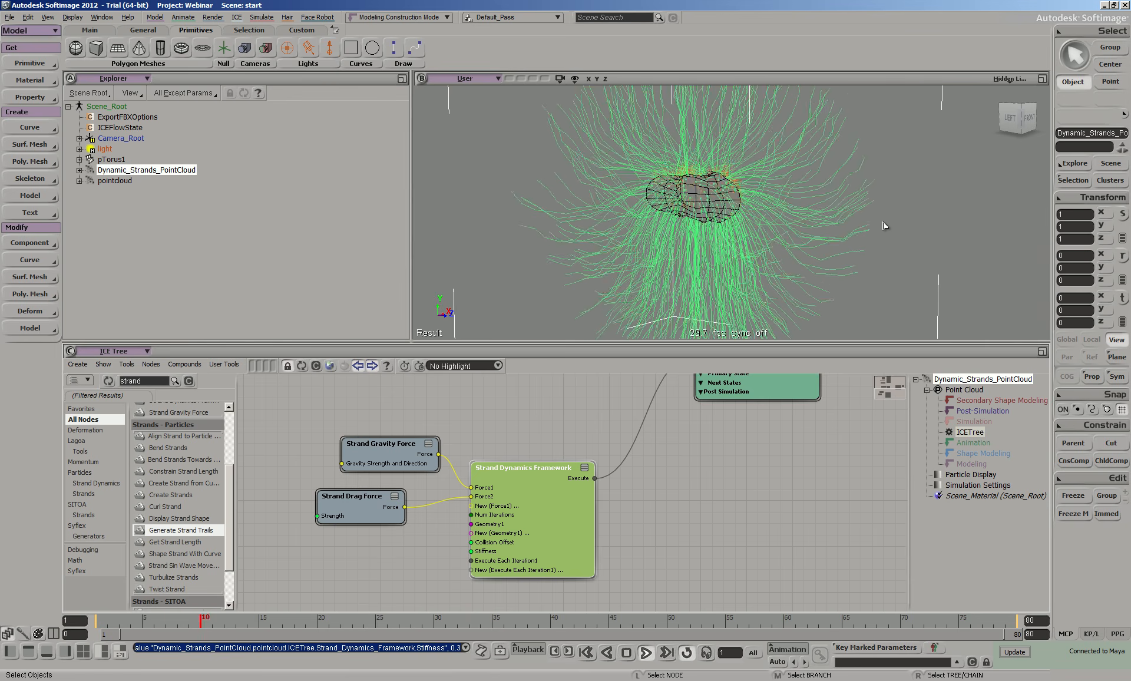
Step: Select only pTorus1 and move it around during playback to test the strands, leaving it at about X -8.2, Y 4.3, Z -12.5
drag(698, 188, 711, 199)
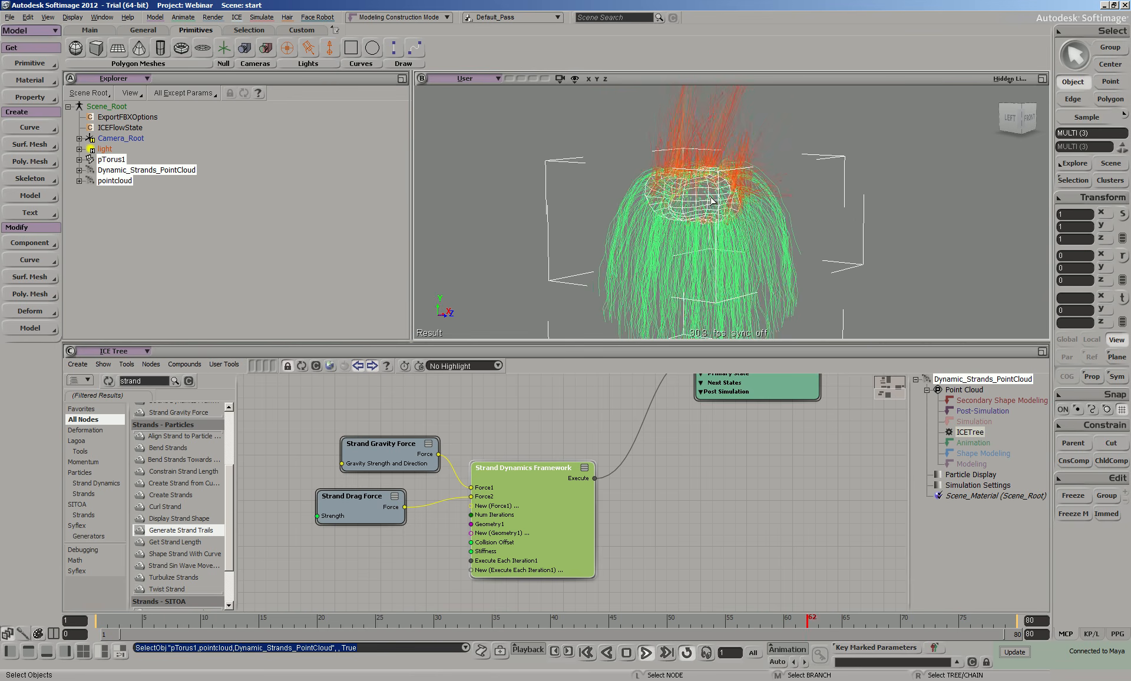
click(720, 207)
key(v)
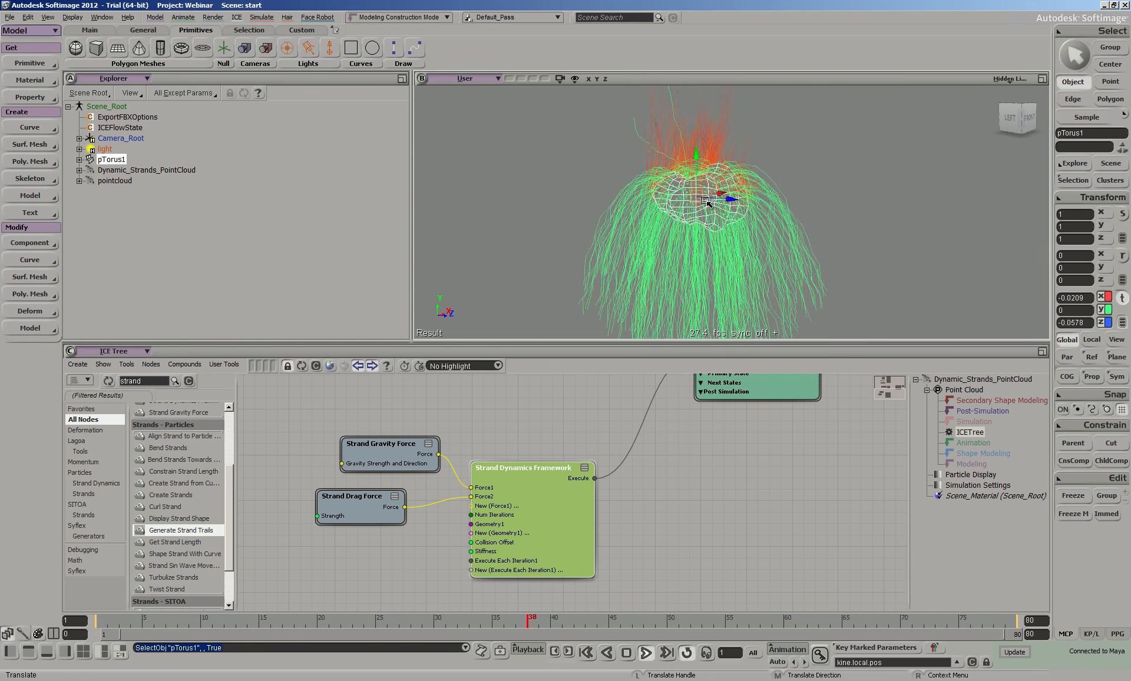
drag(722, 206, 548, 232)
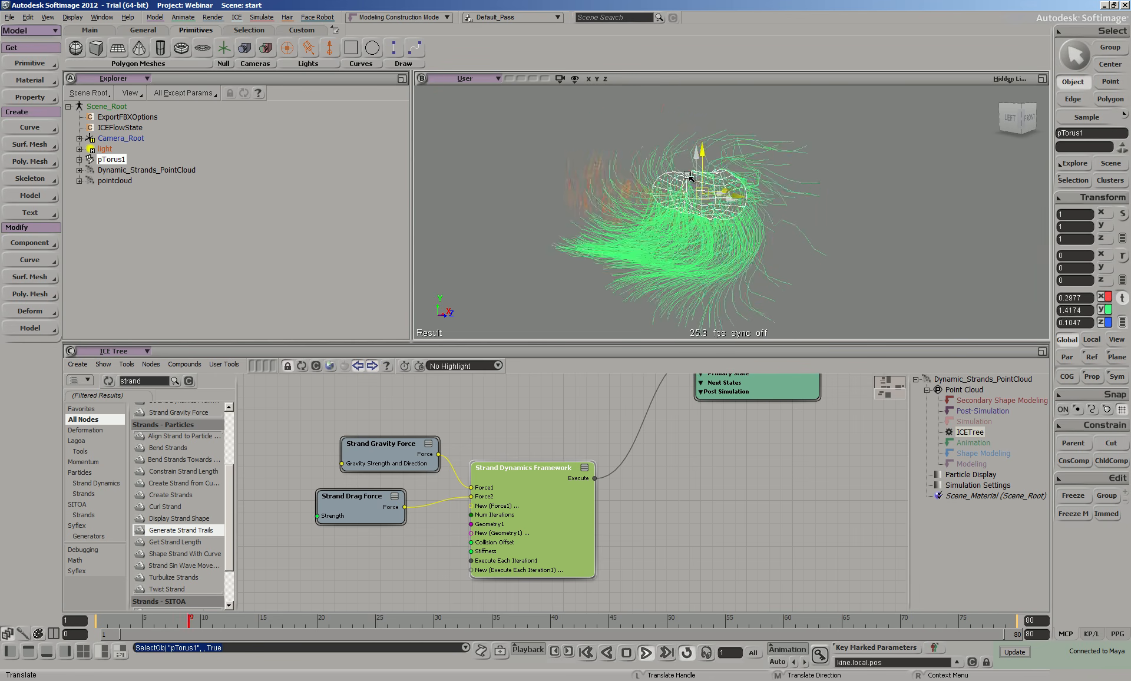
drag(642, 189, 627, 142)
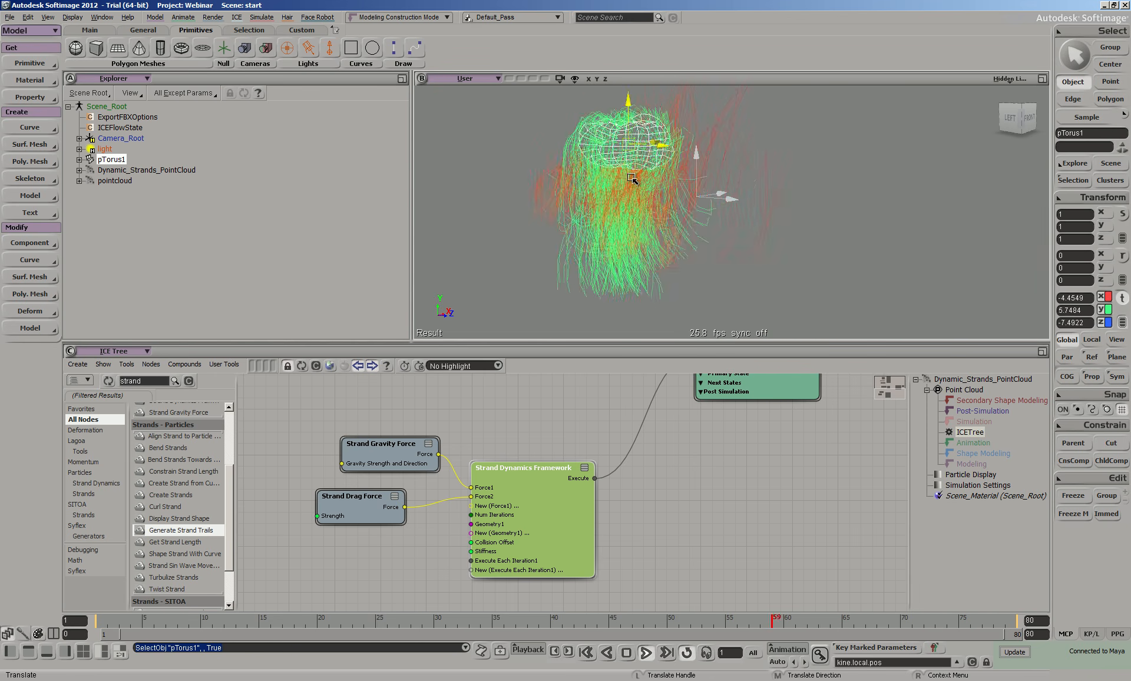
drag(735, 206, 657, 269)
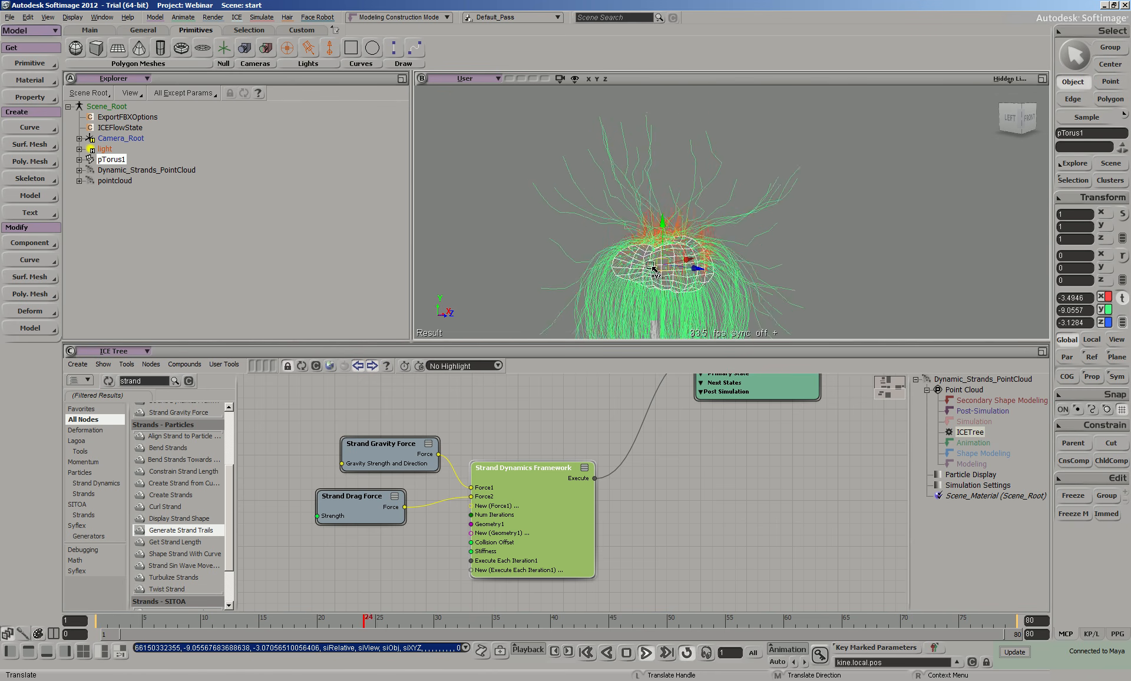
drag(625, 185, 597, 193)
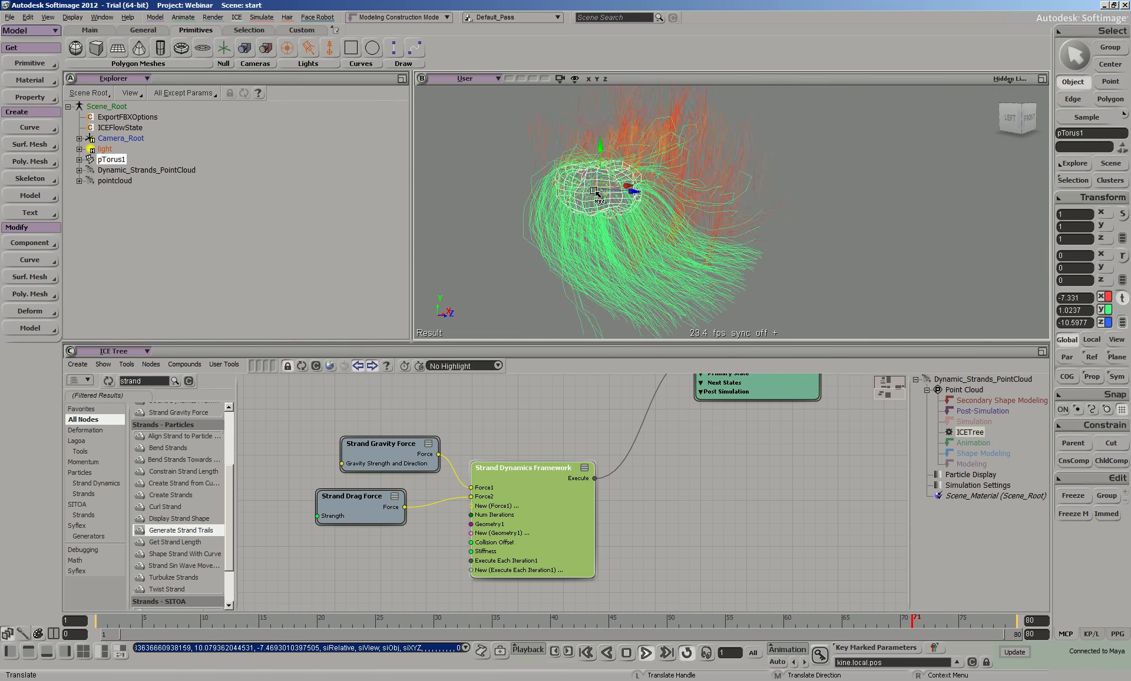
drag(712, 171, 663, 190)
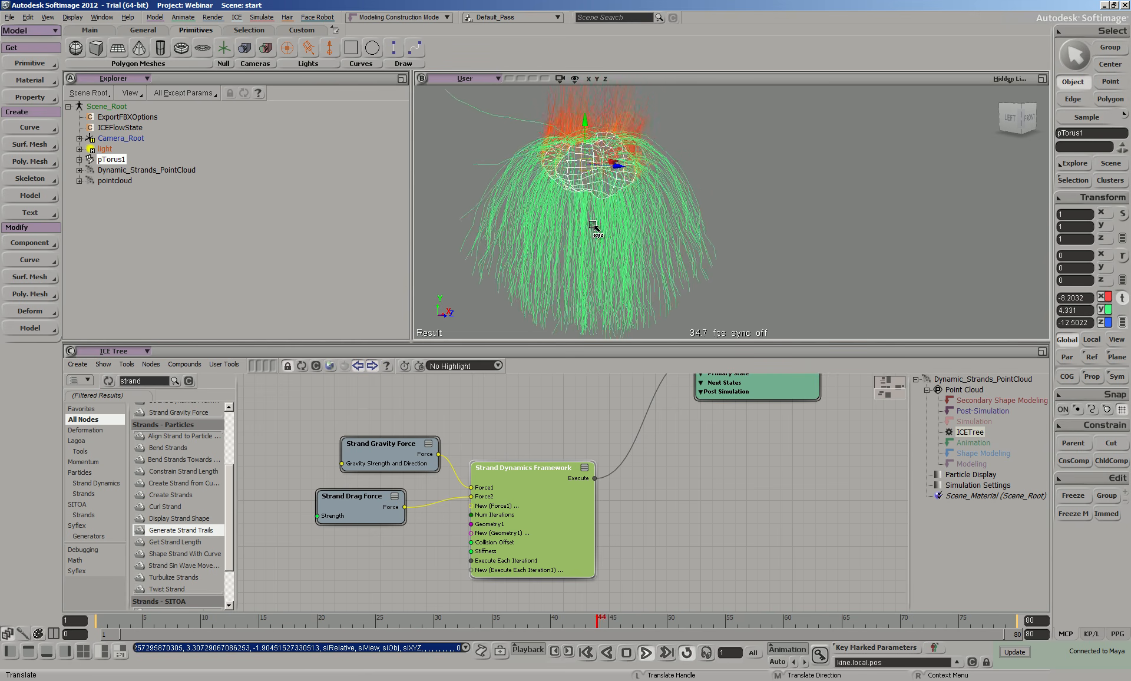
Step: Duplicate pTorus1, move the copy beside the strands to about X -2.8, Y -5.6, Z -2.9, and open the copy's node hierarchy
key(ctrl+d)
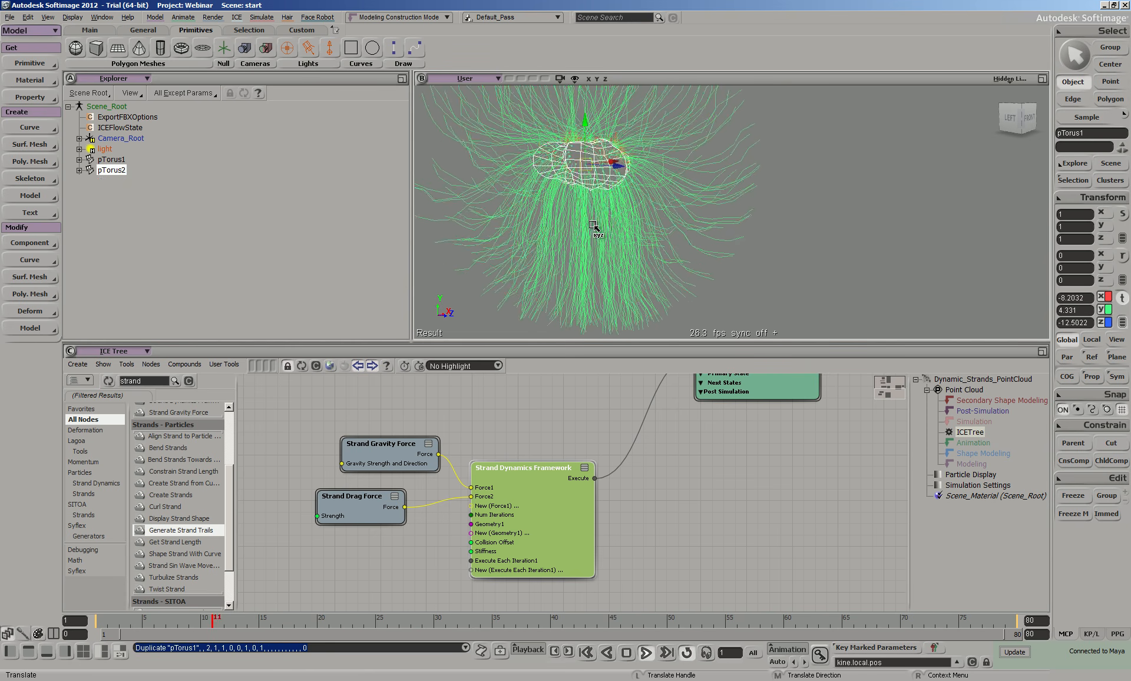
key(space)
key(v)
drag(595, 168, 651, 247)
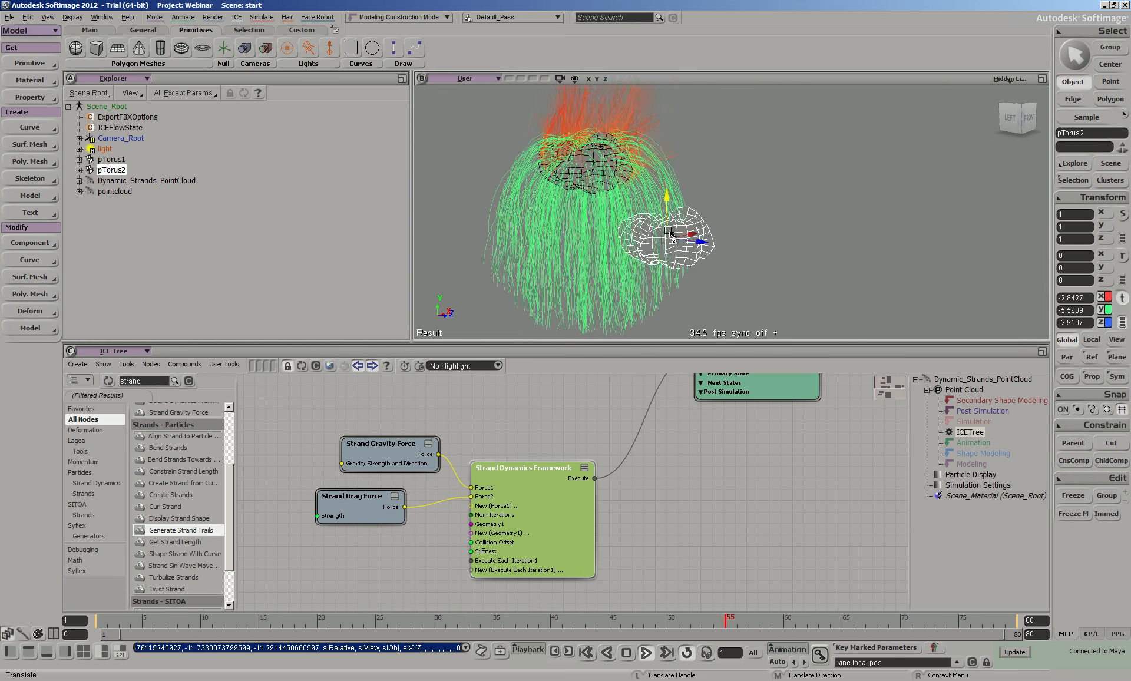
key(Return)
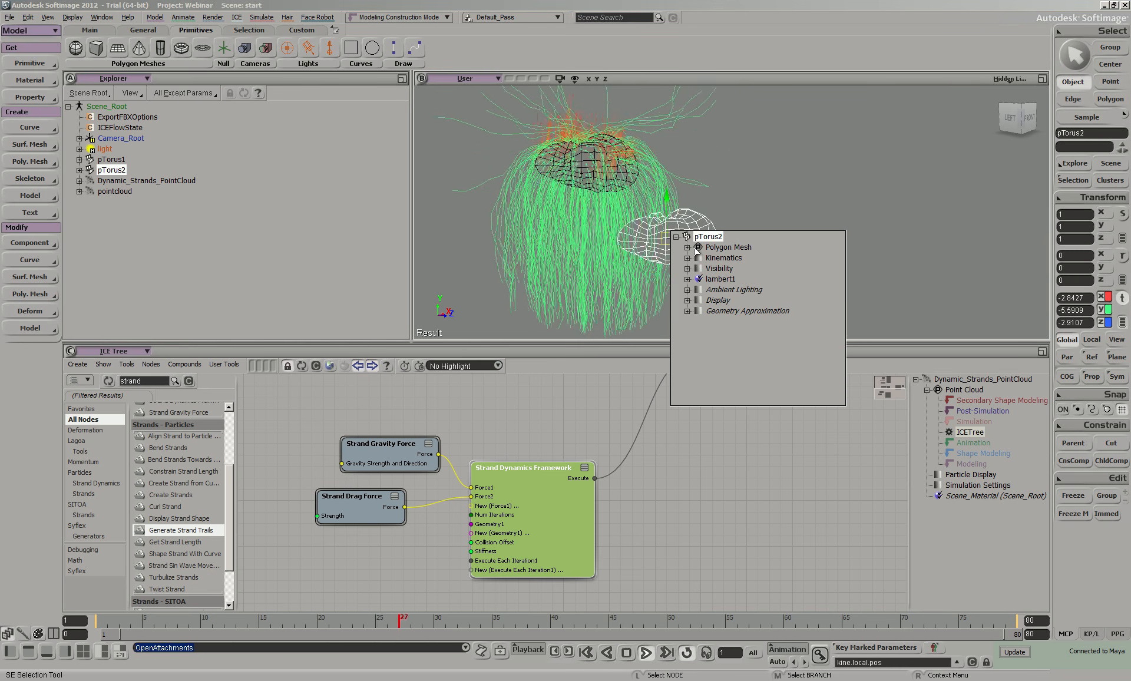
Step: Add pTorus2 to the strand ICE tree and connect its Value to Geometry1 of the Strand Dynamics Framework node
drag(452, 408, 344, 538)
scroll(734, 452, down, 1)
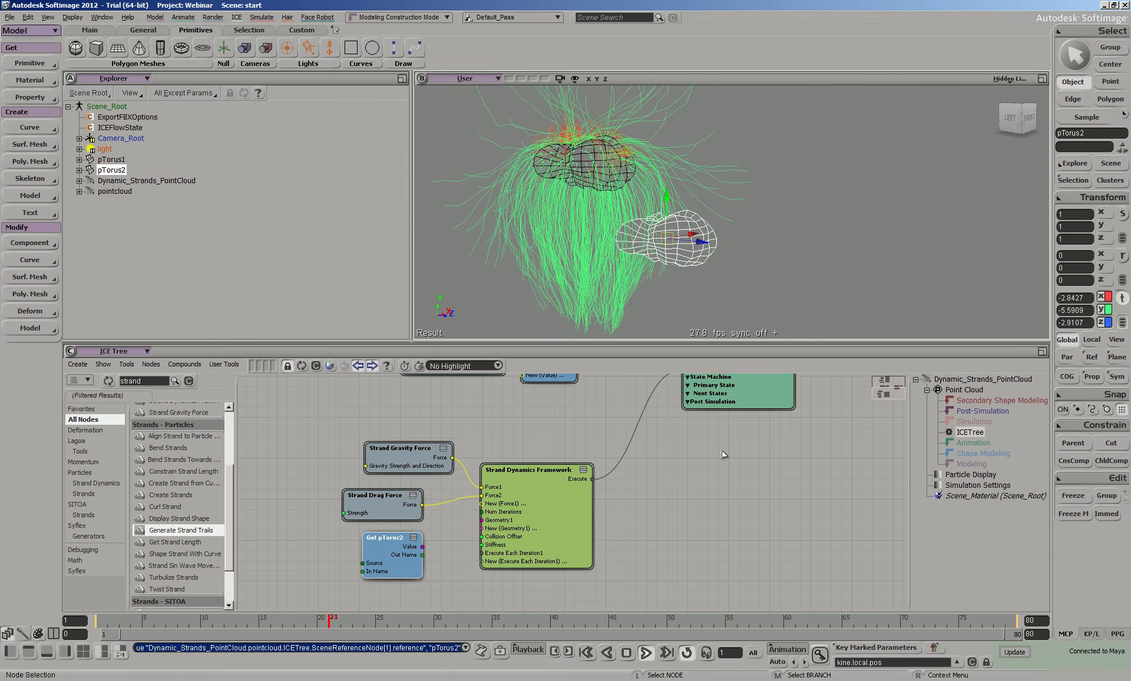
scroll(735, 452, up, 1)
drag(576, 503, 584, 484)
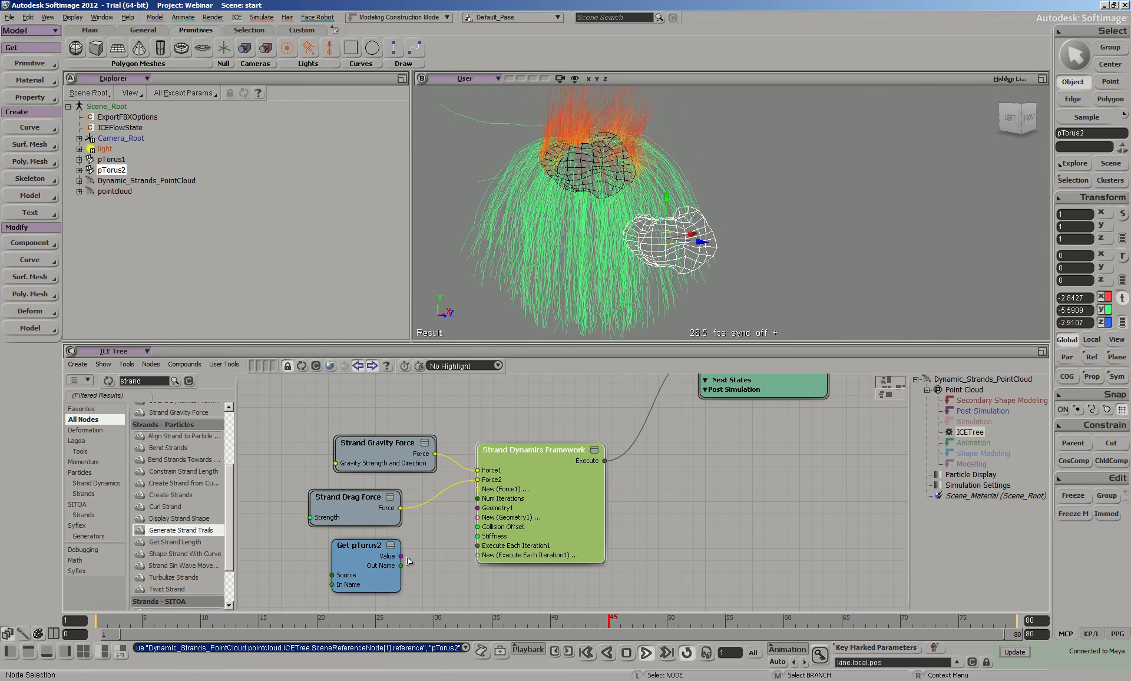
drag(402, 557, 490, 508)
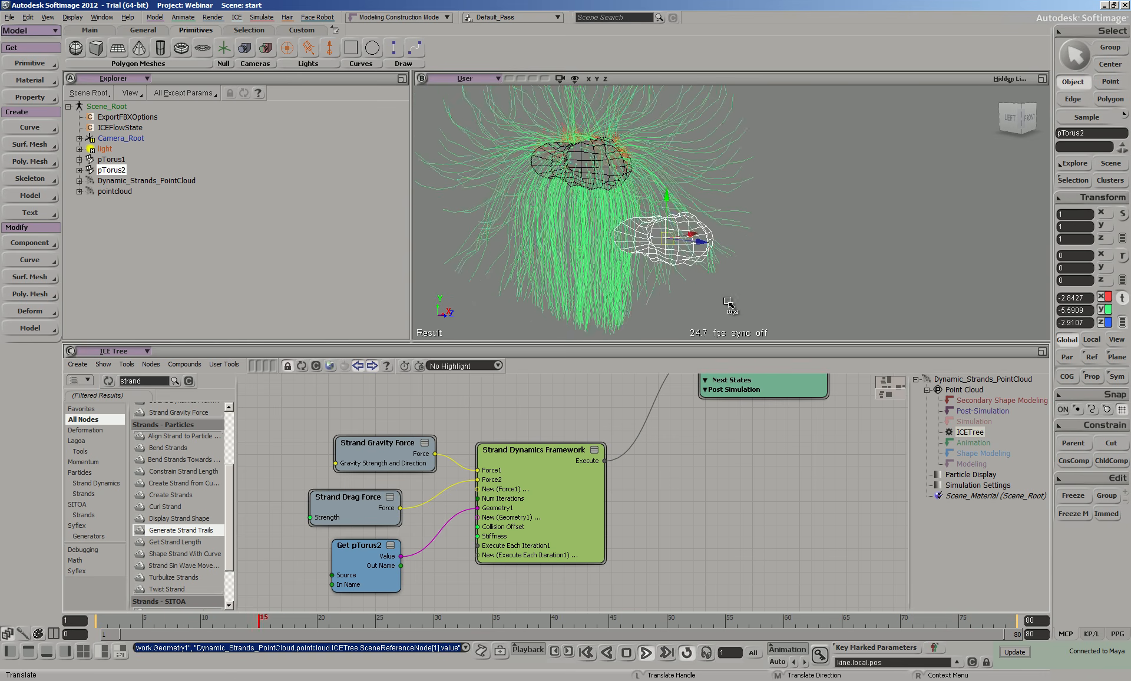
Step: Move pTorus2 back and forth through the strands during playback to test collisions, leaving it at about X -16.9, Y -3.0, Z 0.7
mouse_move(678, 247)
mouse_down()
mouse_move(648, 242)
mouse_move(670, 237)
mouse_up()
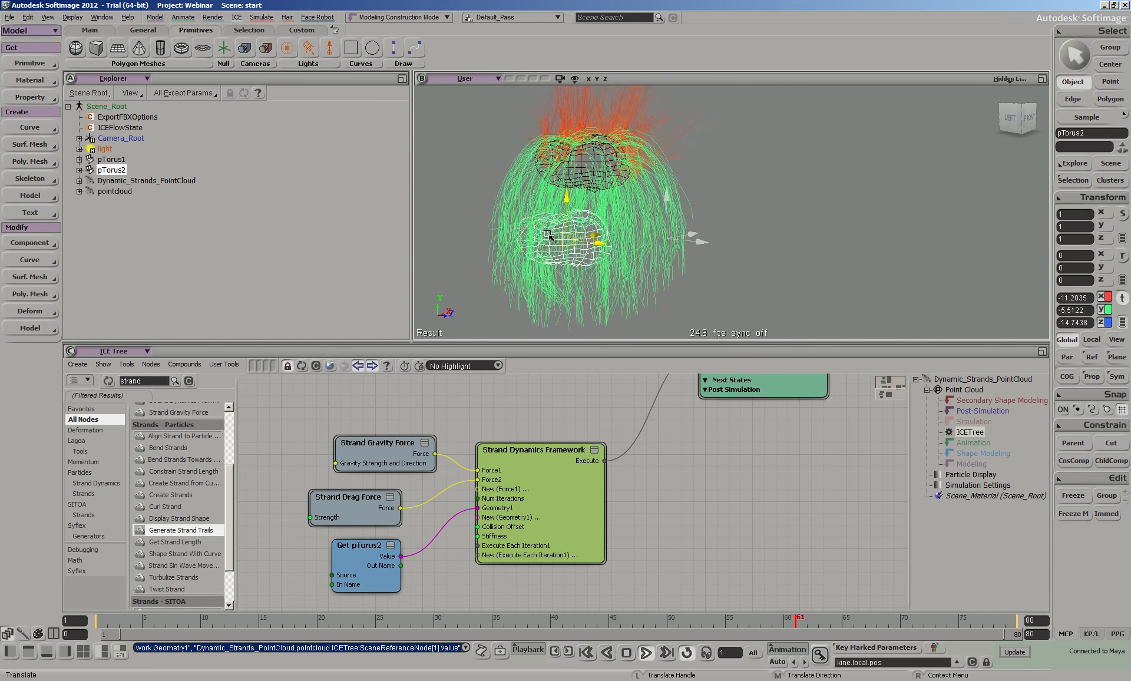
drag(443, 178, 475, 170)
drag(695, 192, 569, 227)
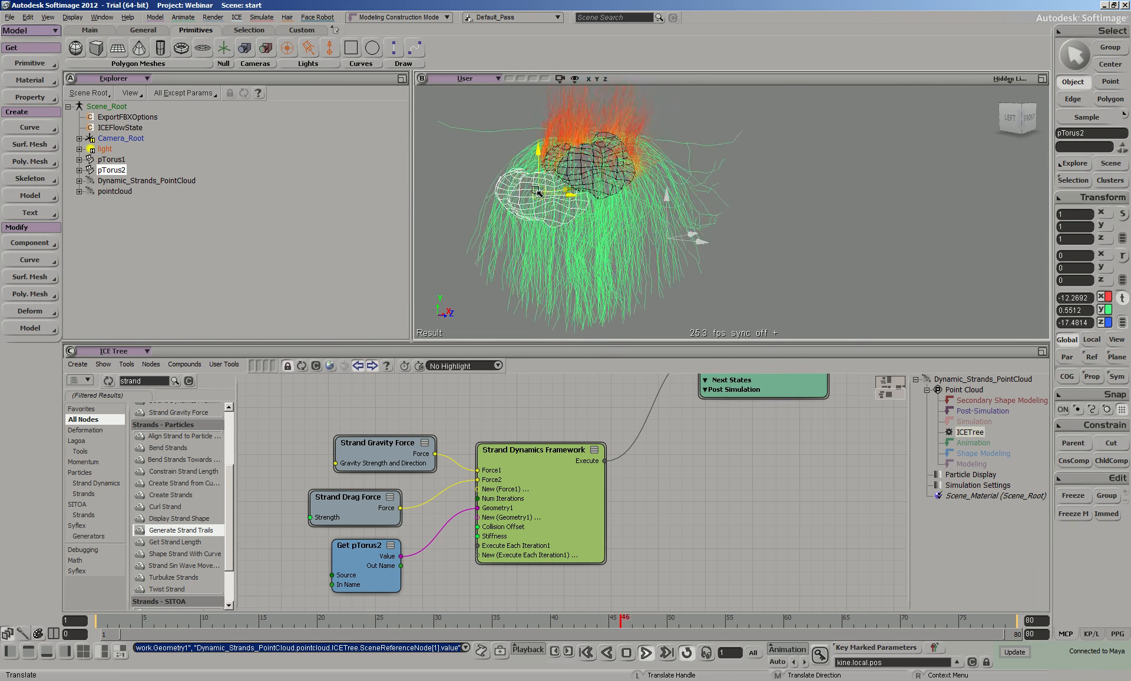
drag(586, 214, 541, 223)
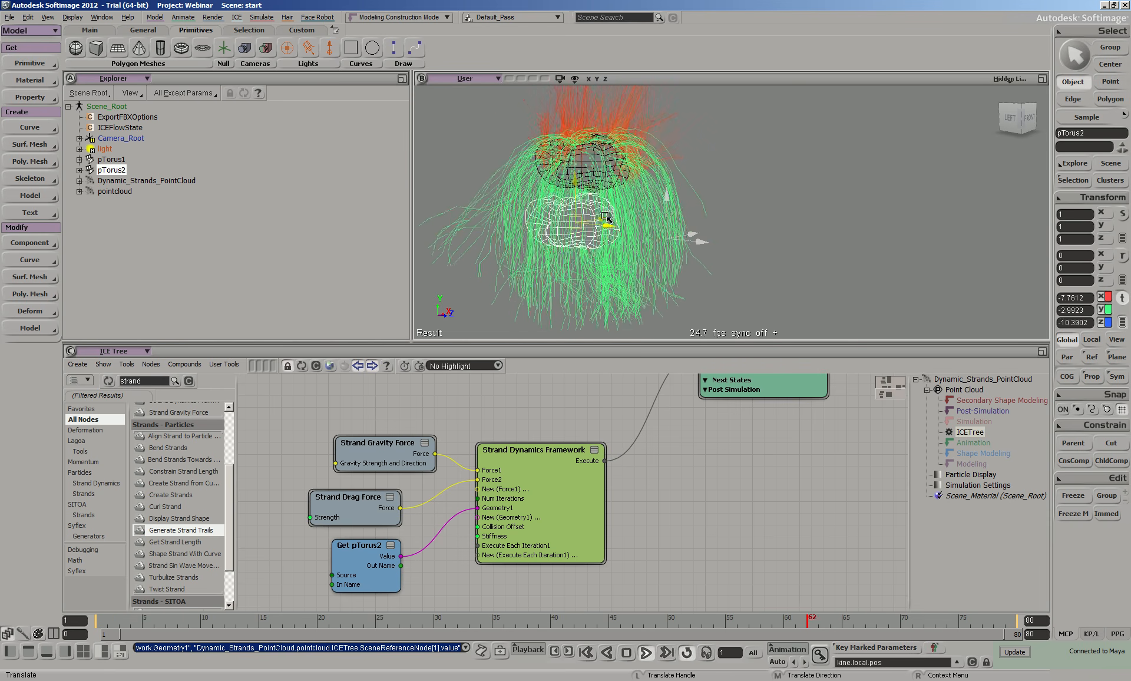
drag(484, 223, 480, 227)
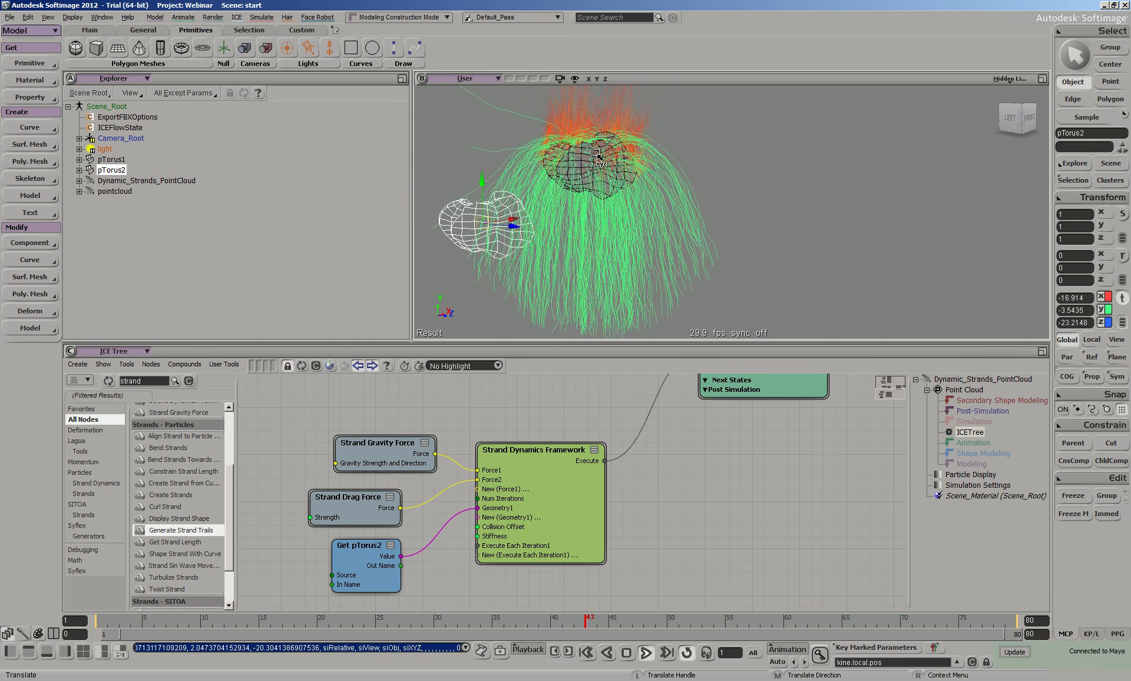
drag(586, 234, 636, 239)
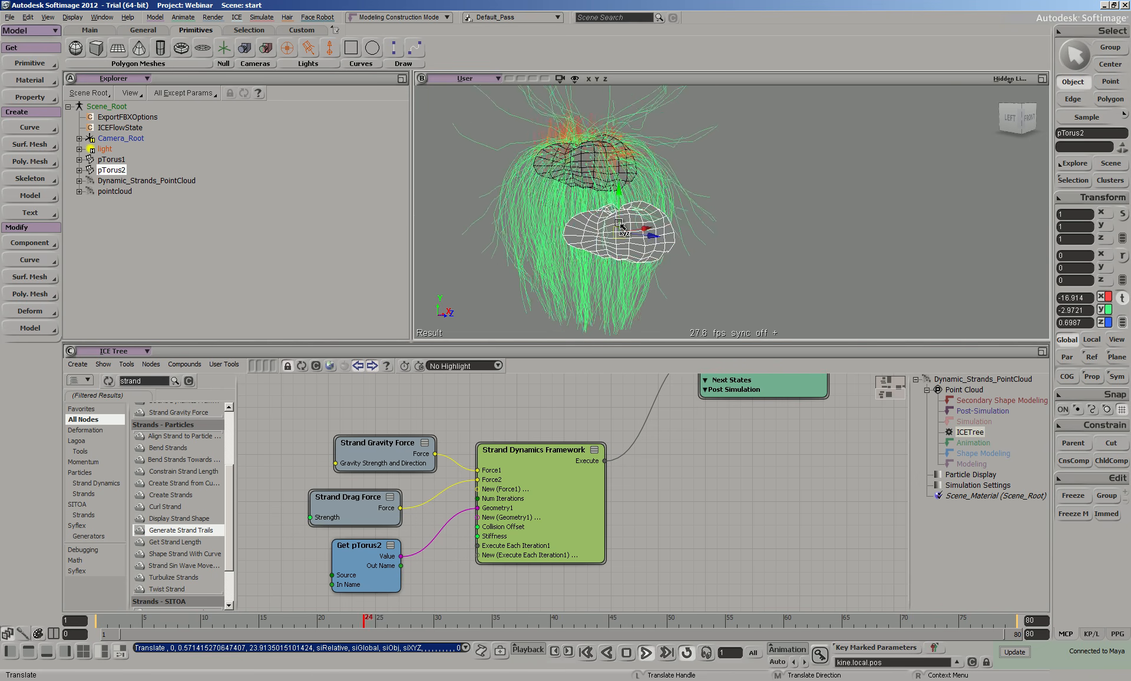
Step: Sweep pTorus2 through the strands again from different viewing angles to test the collisions from the other side
right_drag(661, 240, 708, 258)
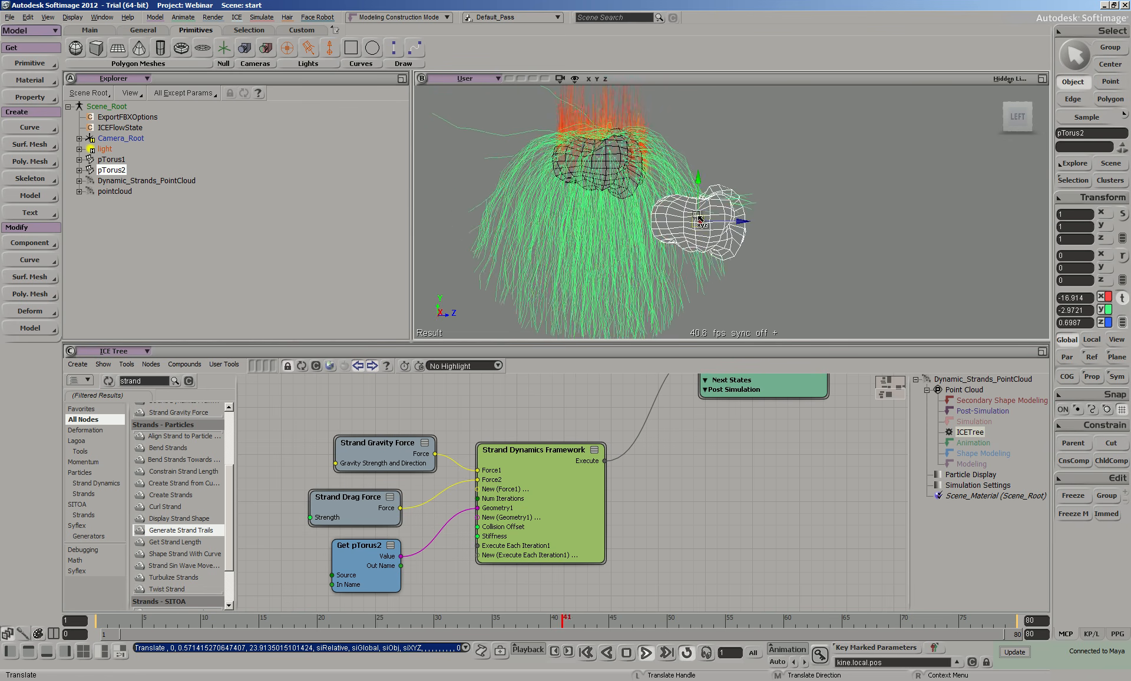
drag(510, 217, 486, 210)
drag(805, 209, 691, 232)
key(o)
drag(777, 252, 558, 231)
key(v)
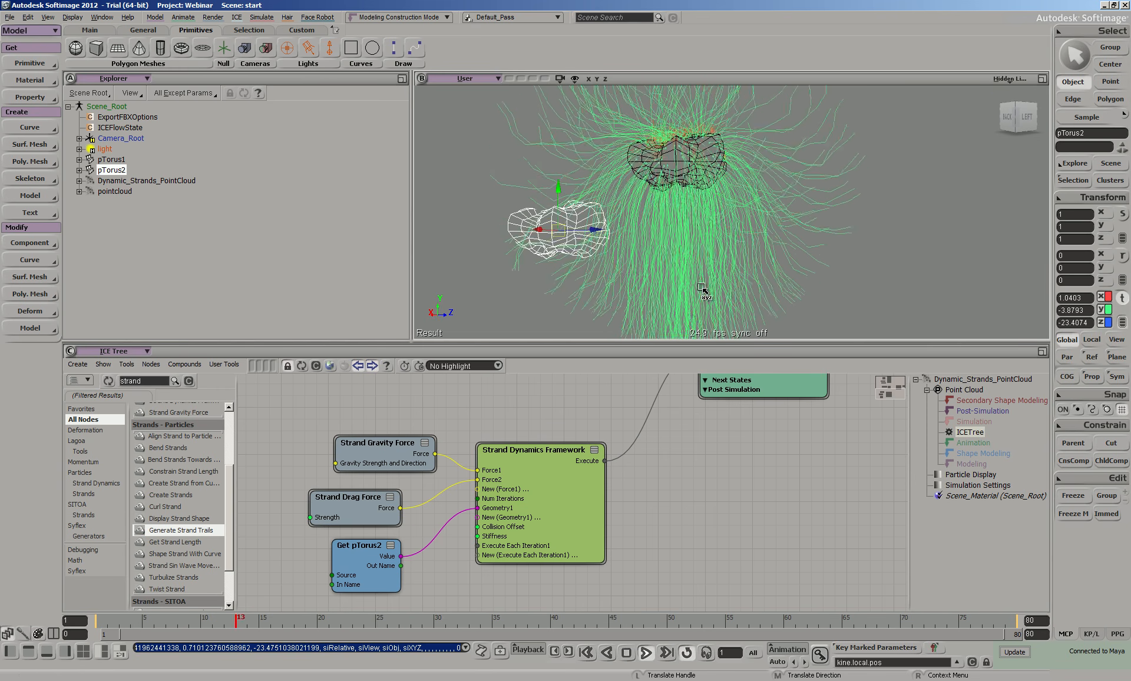
drag(723, 222, 571, 226)
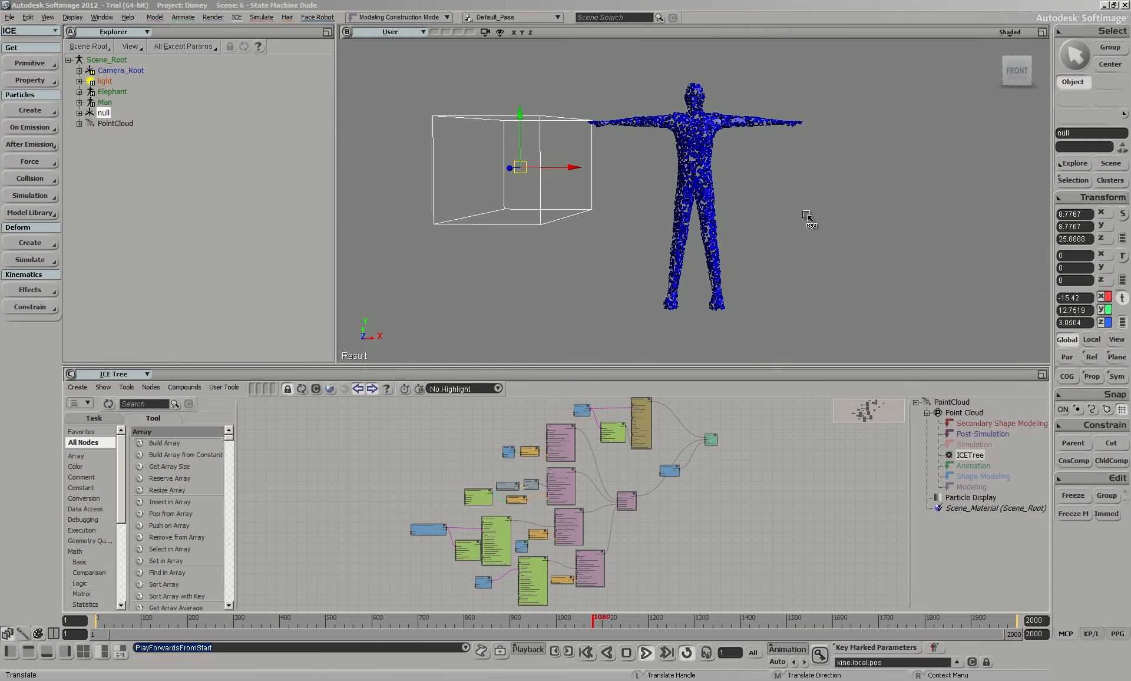
Step: In the State Machine Dude scene, move the null beside the man to about X -15.1, Y 13.1, Z 3.0
drag(839, 241, 802, 240)
scroll(842, 238, up, 5)
key(z)
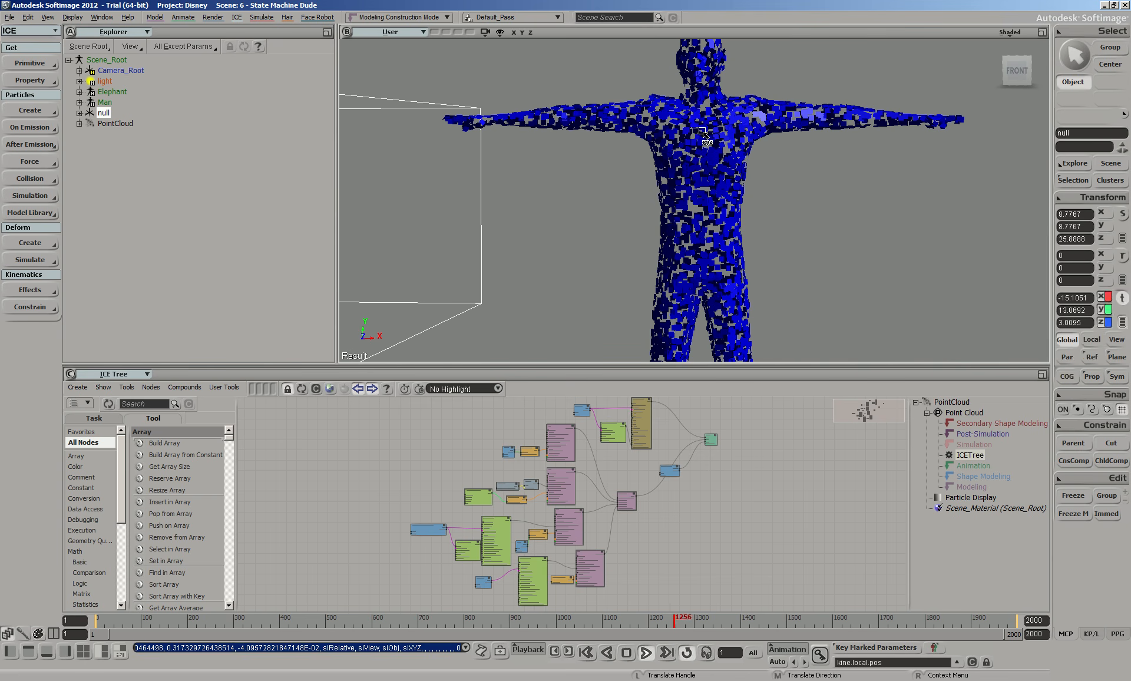
Step: Select the man's point cloud and open the Emit from Surface node's properties
click(719, 147)
double_click(639, 402)
scroll(707, 466, up, 8)
mouse_move(697, 457)
mouse_down()
mouse_move(640, 667)
mouse_move(656, 634)
mouse_up()
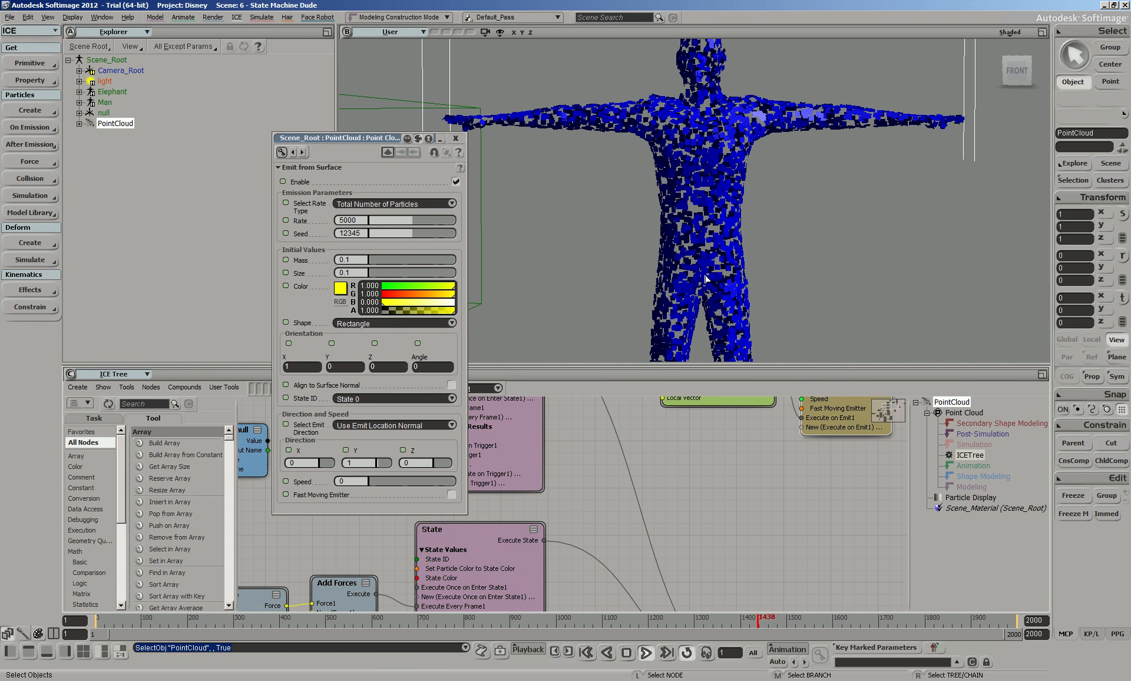
Step: Set the Emit from Surface Rate to 10000, replay the simulation from the start, and close the property page
click(361, 220)
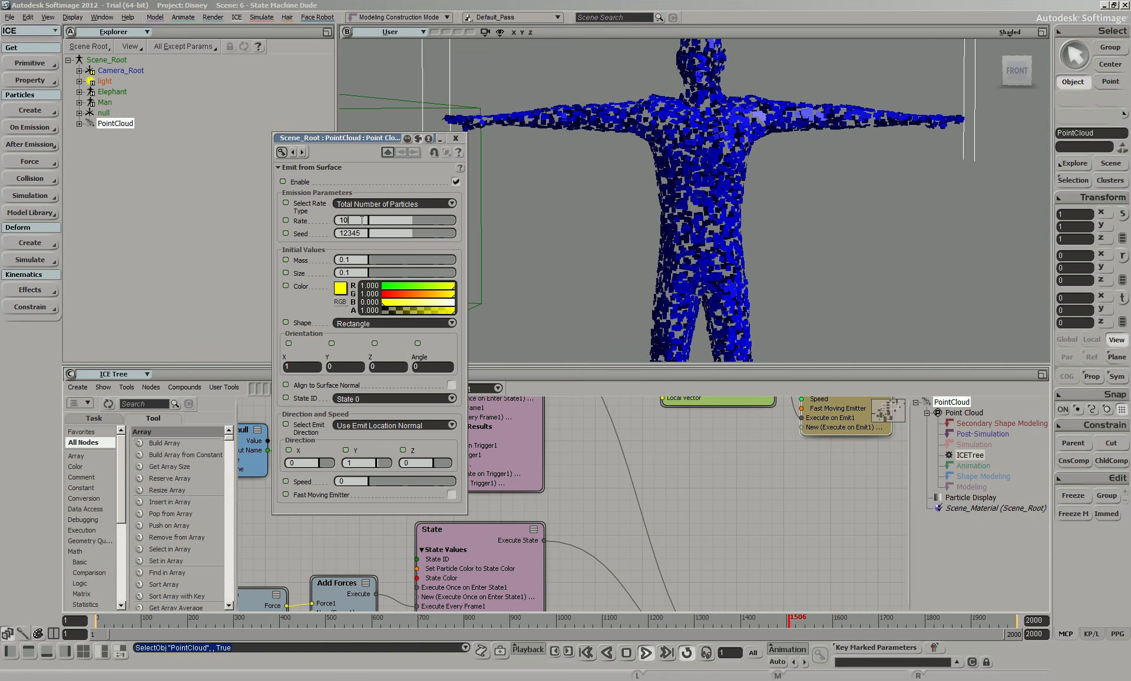
key(BackSpace)
key(Return)
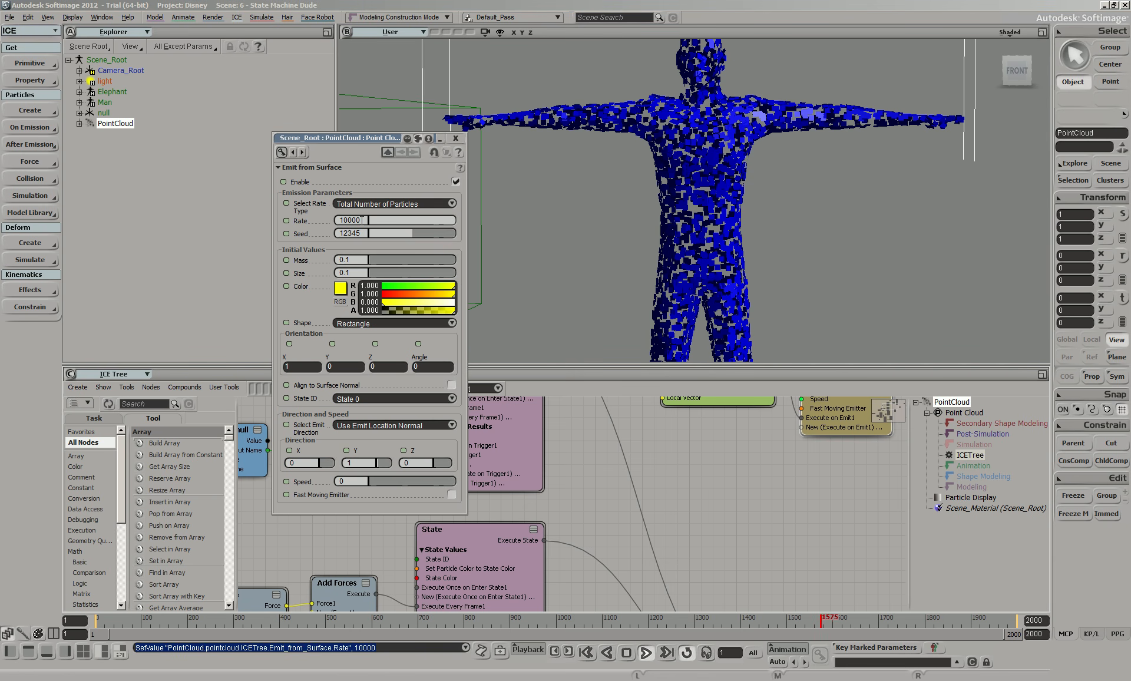
click(648, 653)
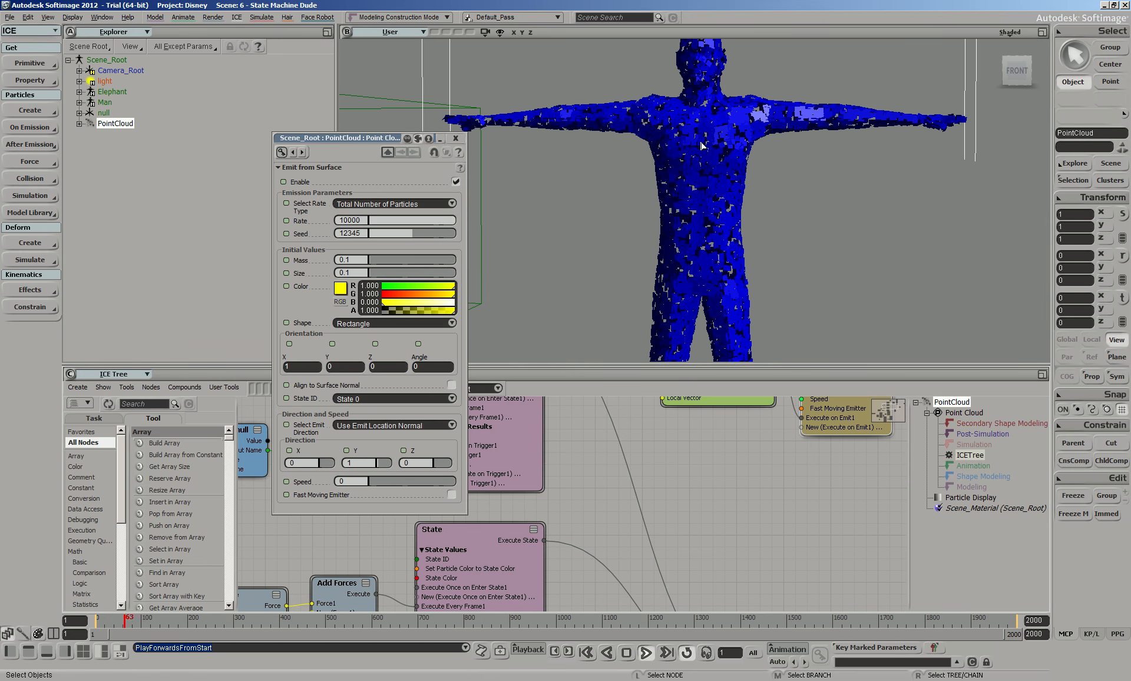
click(455, 138)
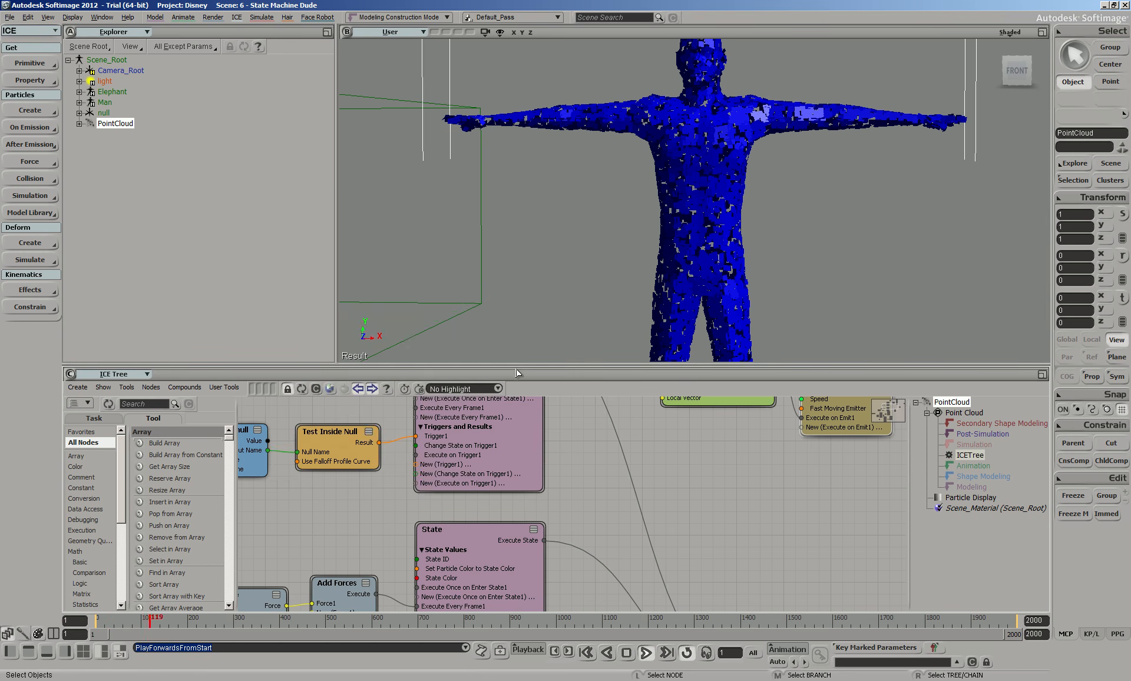
Step: Examine how Get Man.Man, Align Particle to Surface and Emit from Surface connect, and the first State node's Test Inside Null trigger
scroll(777, 539, down, 1)
middle_drag(706, 432, 635, 568)
scroll(642, 504, up, 1)
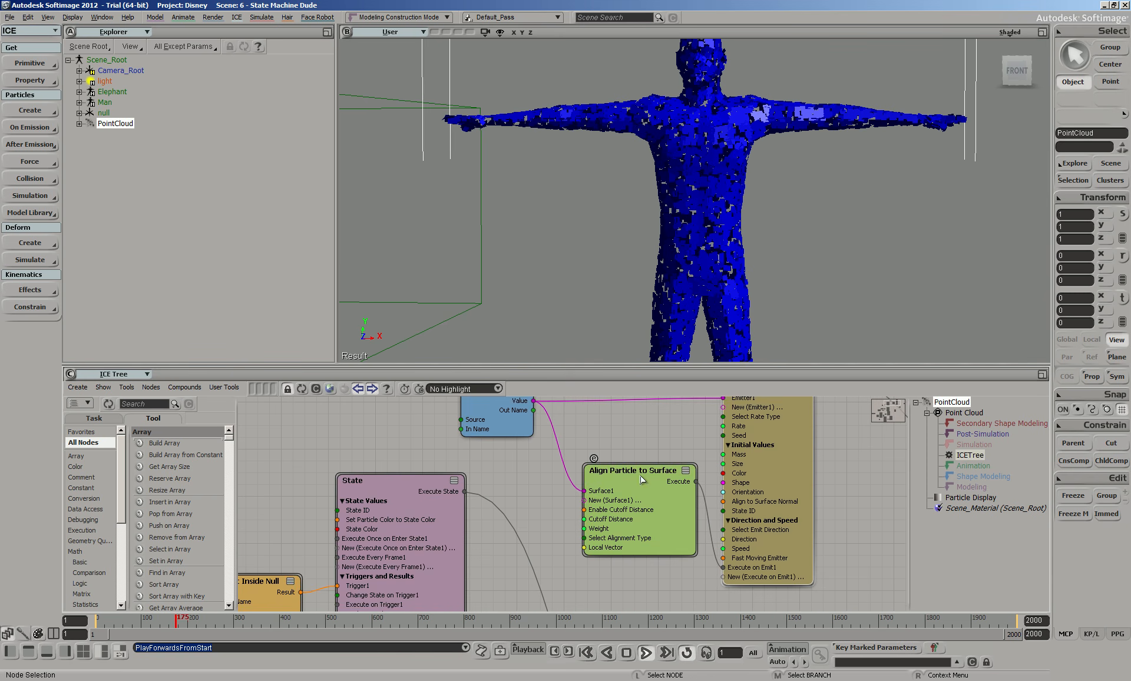
middle_drag(618, 407, 634, 467)
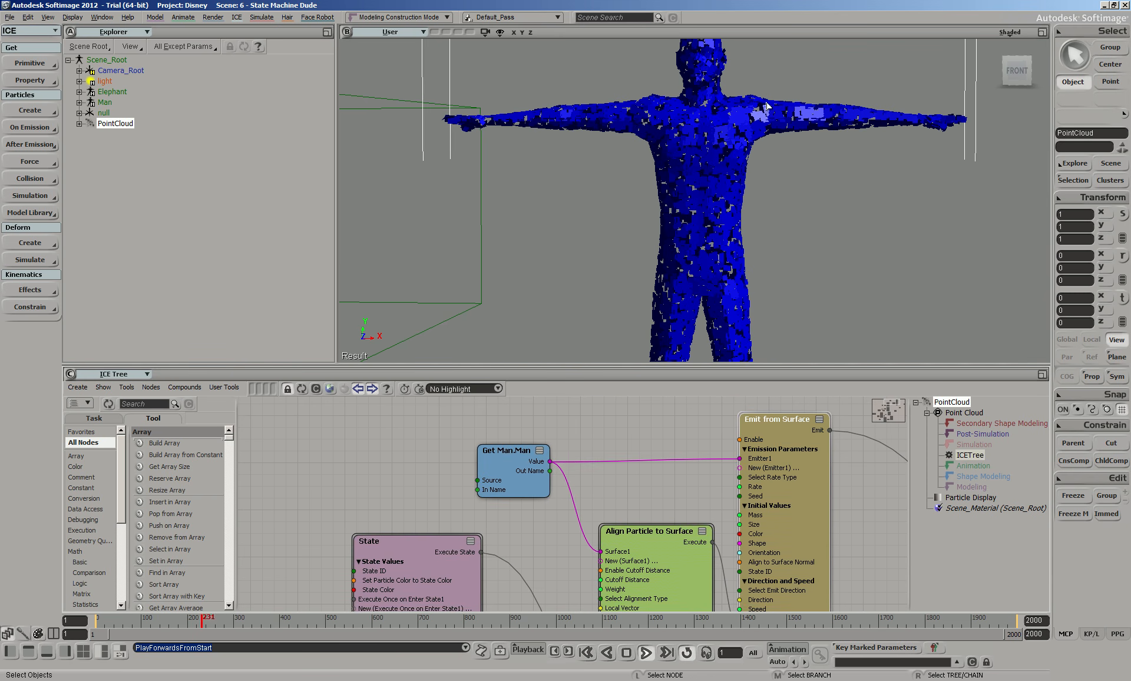
key(o)
mouse_move(776, 228)
mouse_down()
mouse_move(802, 234)
mouse_move(825, 190)
mouse_move(787, 126)
mouse_move(751, 126)
mouse_move(722, 171)
mouse_move(752, 230)
mouse_move(760, 221)
mouse_up()
scroll(760, 220, down, 3)
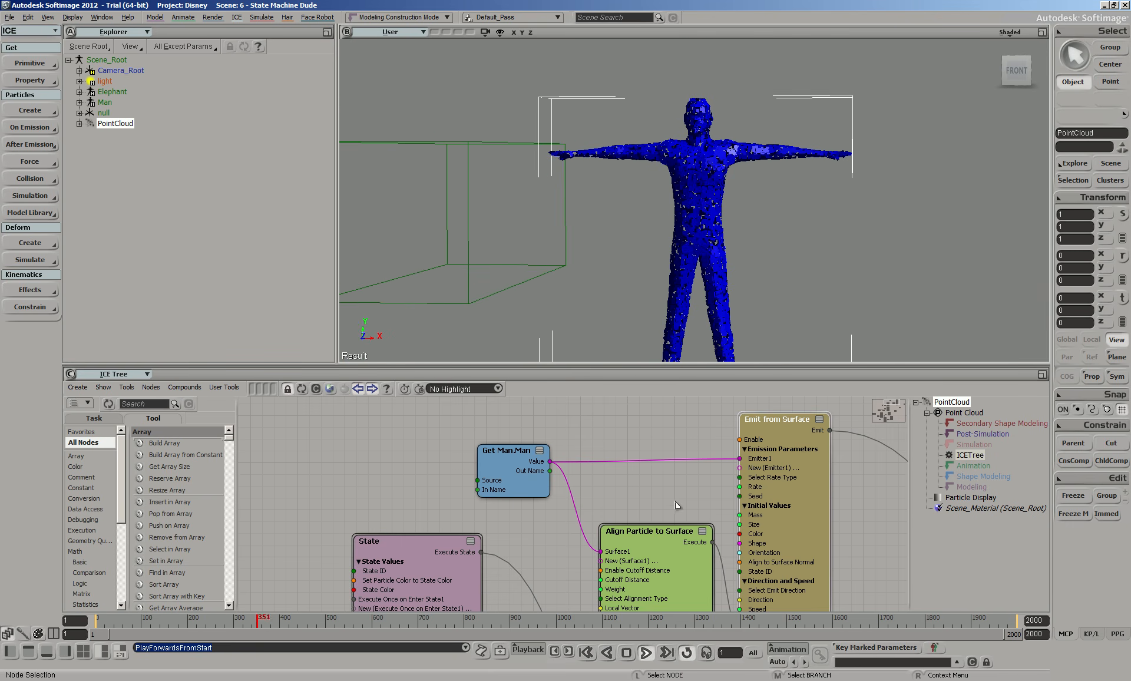
scroll(678, 506, down, 2)
key(z)
drag(661, 601, 724, 488)
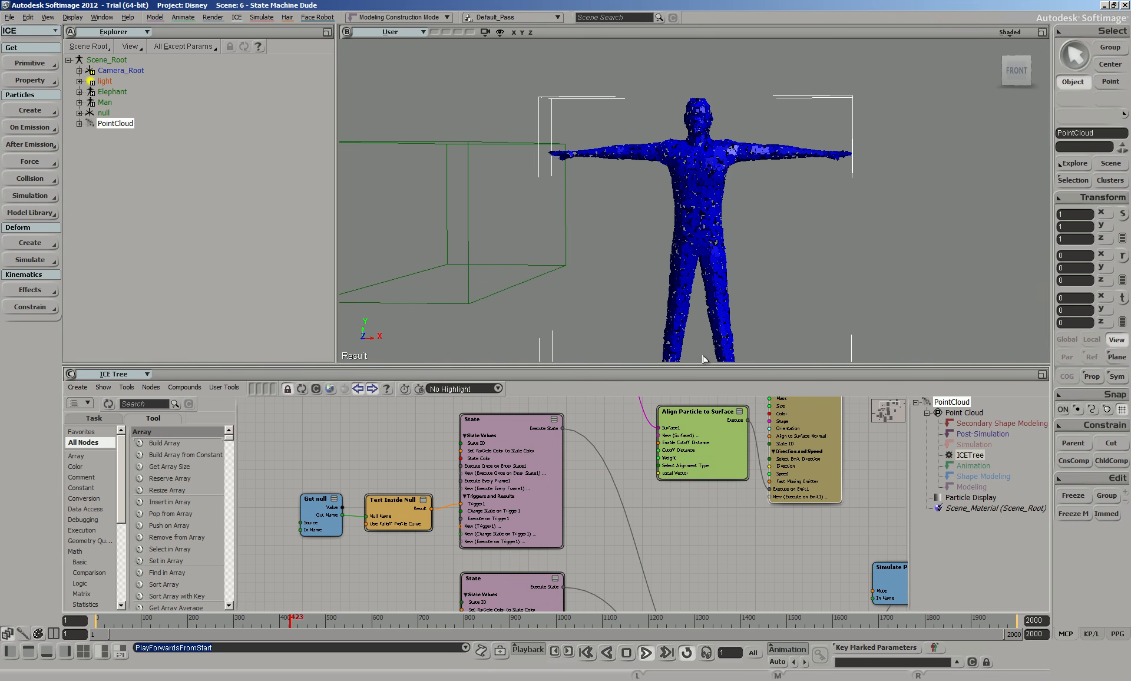
Step: Select the null and move it during playback to trigger the man's particles, leaving it at about X -14.9, Y 20.6, Z 2.7
click(498, 227)
key(v)
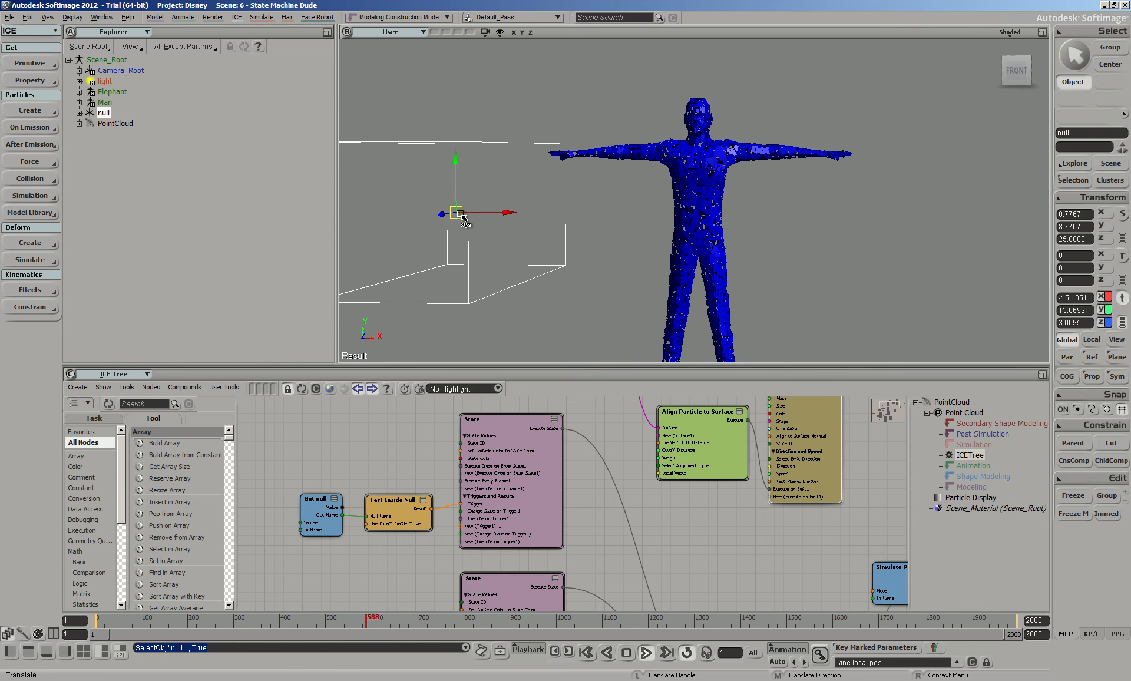
drag(456, 215, 604, 155)
Step: Examine the Gravity Force state's nodes and move the null during playback, leaving it at about X -13.0, Y 8.1, Z 2.9
drag(690, 532, 730, 388)
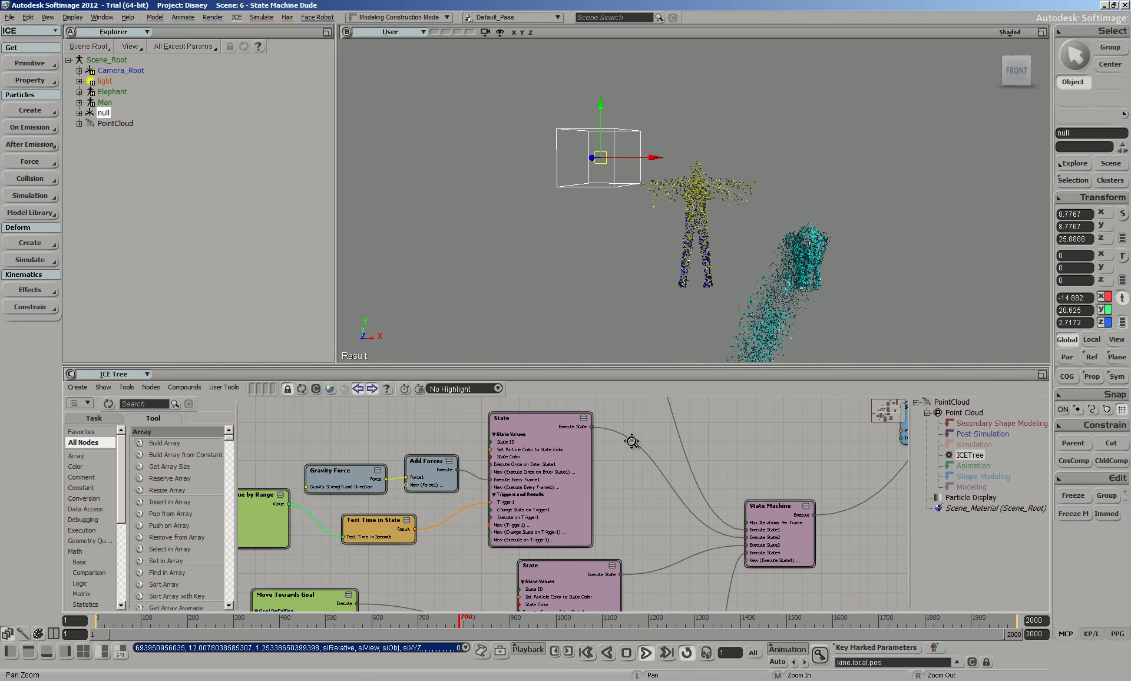
drag(646, 502, 781, 489)
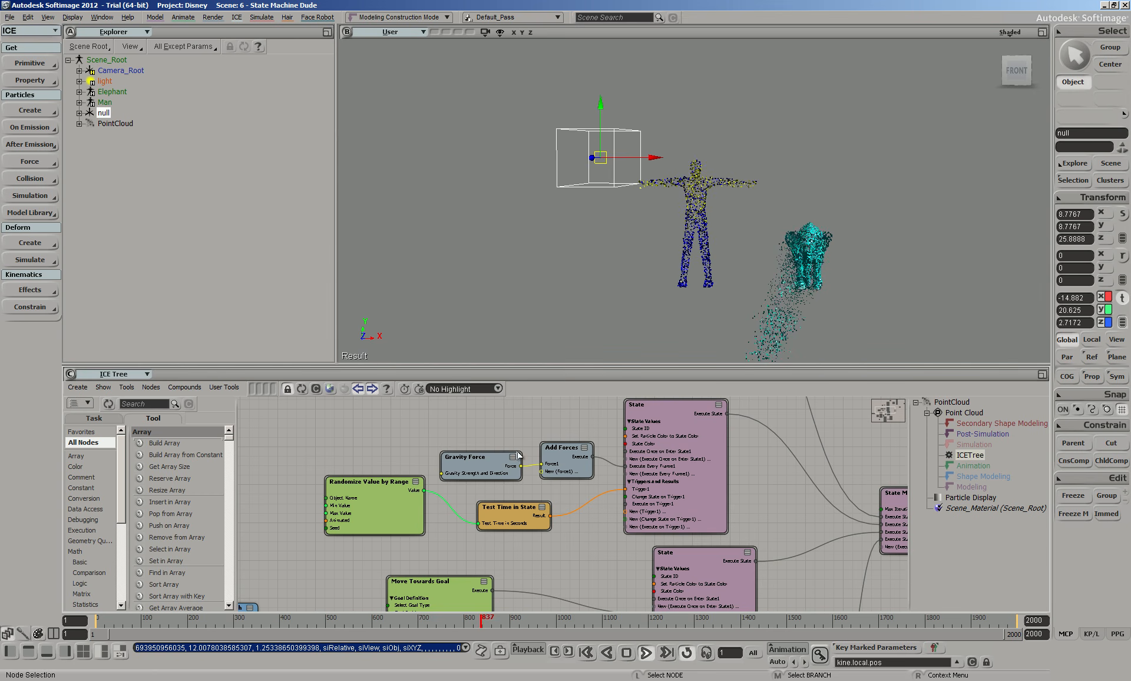
drag(602, 152, 622, 170)
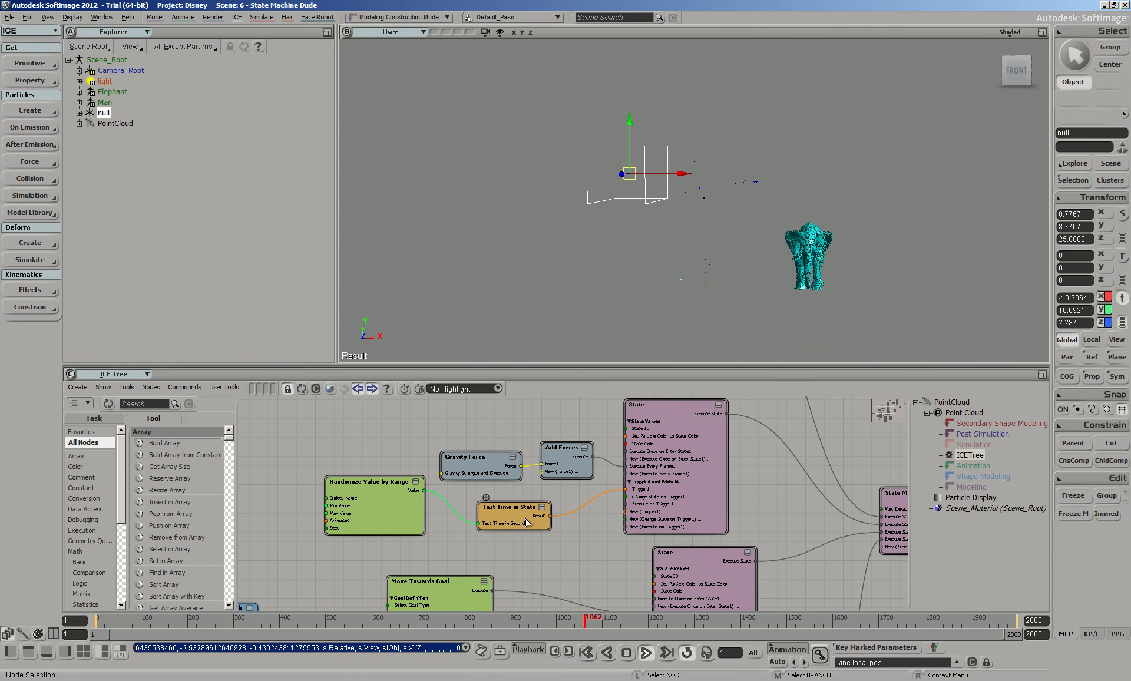
drag(720, 224, 598, 240)
scroll(766, 265, up, 5)
scroll(779, 272, down, 1)
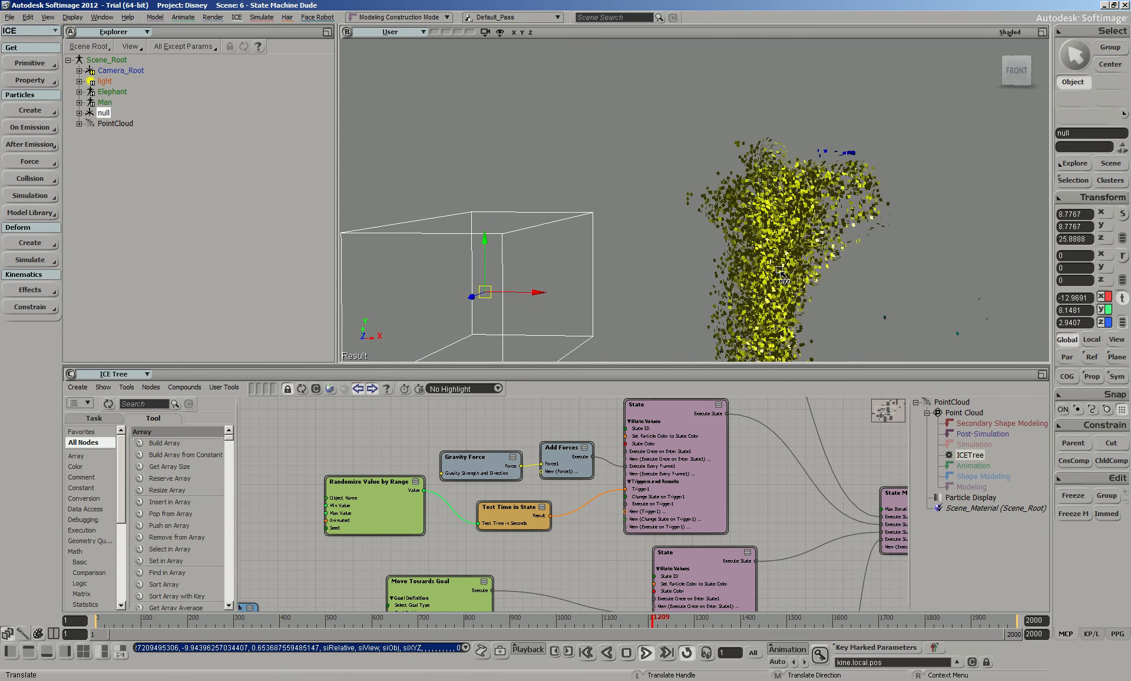
scroll(778, 272, down, 1)
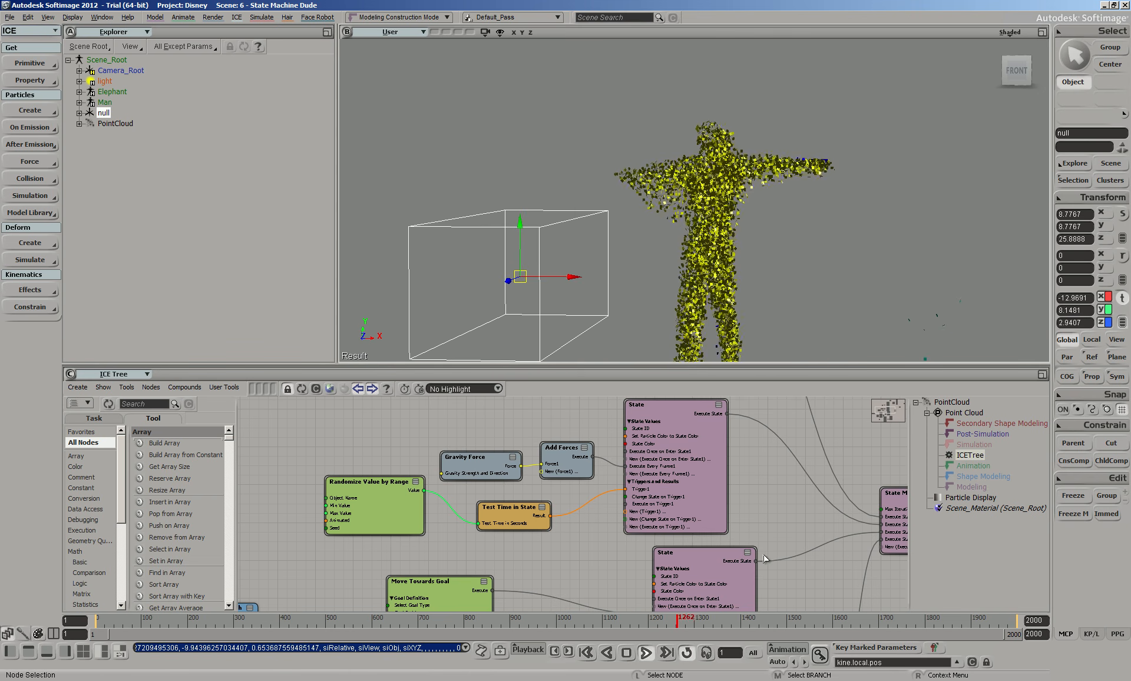
Step: Bring the Move Towards Goal state into view and move the null into the man's torso at about X -2.1, Y 12.5, Z -7.9
scroll(754, 483, down, 3)
scroll(760, 436, up, 4)
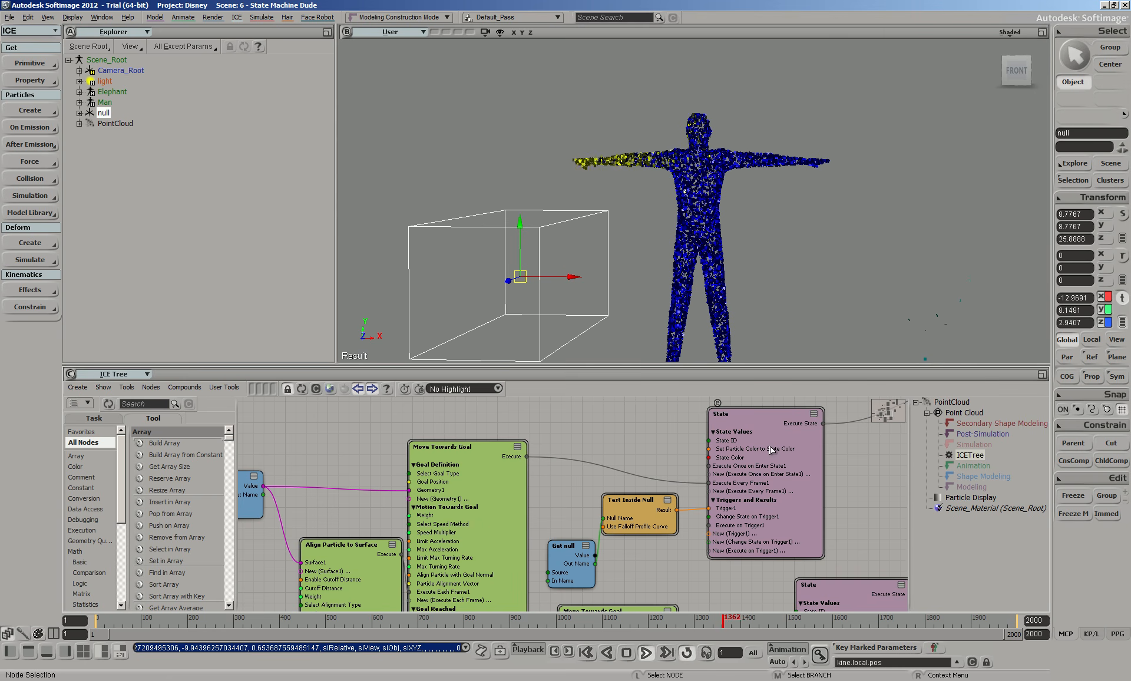
drag(516, 280, 682, 211)
Step: Examine the Move Towards Goal nodes that use the elephant mesh and the man as goals, including the last state's velocity test
drag(487, 505, 626, 497)
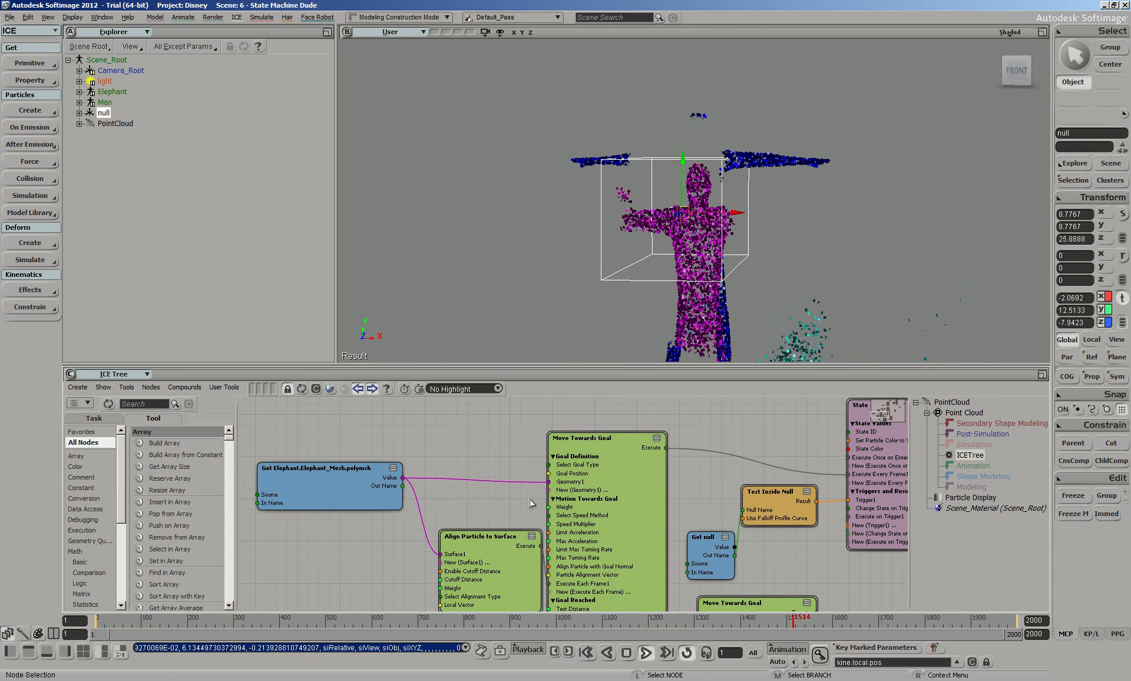
scroll(580, 318, down, 4)
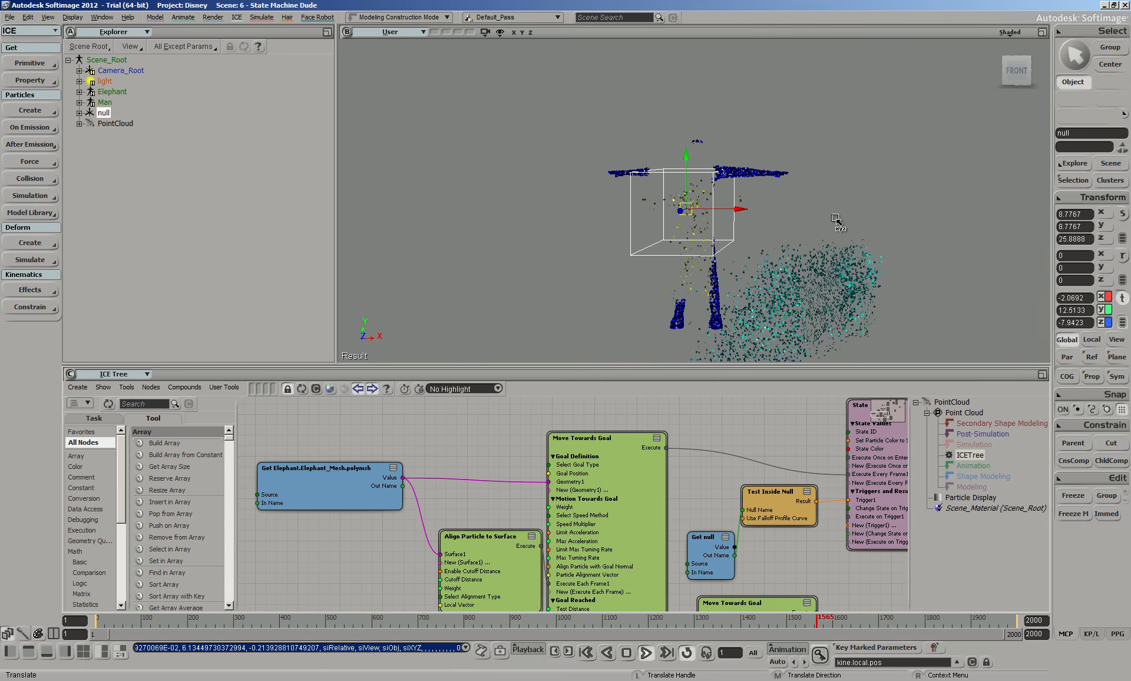
scroll(562, 505, down, 4)
drag(796, 506, 714, 413)
scroll(766, 489, down, 2)
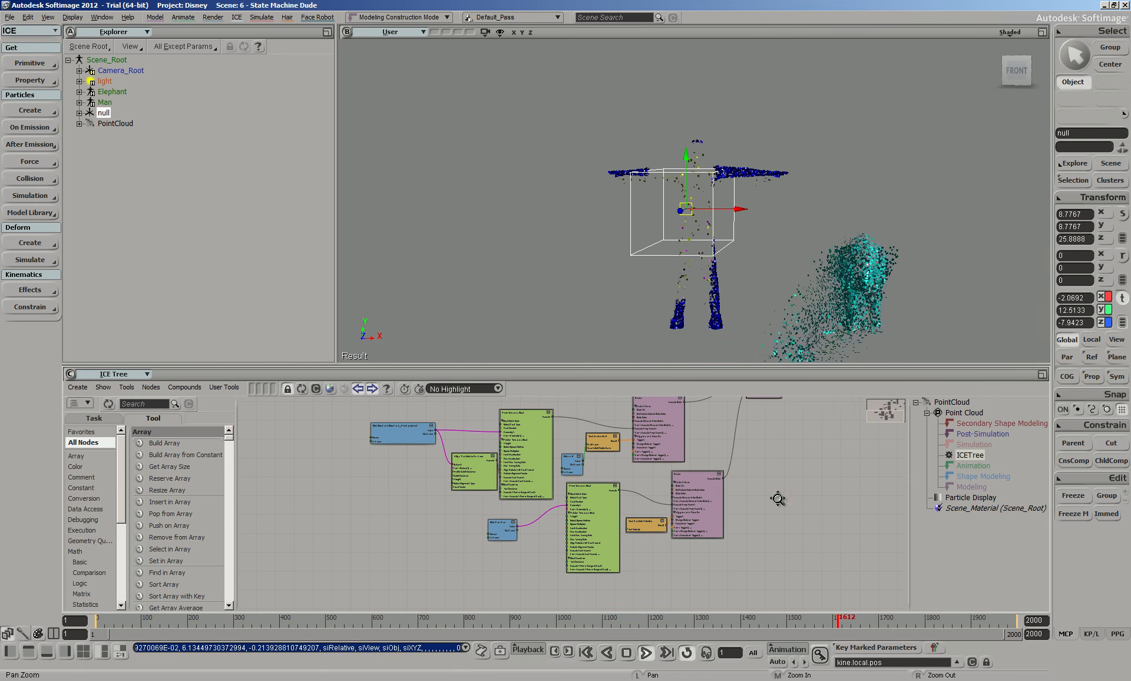
scroll(773, 487, up, 3)
Step: Move the null onto the elephant to trigger its particles, and back beside the man's legs at about X -5.8, Y 8.3, Z 2.3
drag(691, 207, 793, 302)
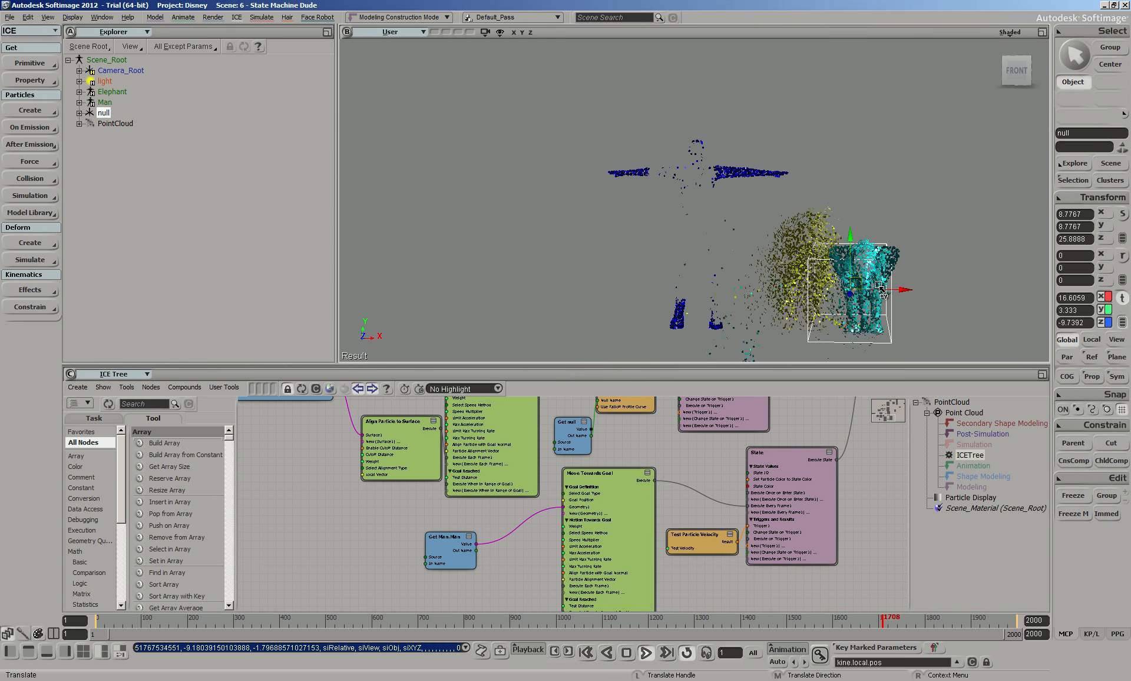
key(shift+r)
key(o)
drag(771, 326, 672, 285)
key(v)
scroll(775, 287, up, 5)
scroll(776, 287, down, 2)
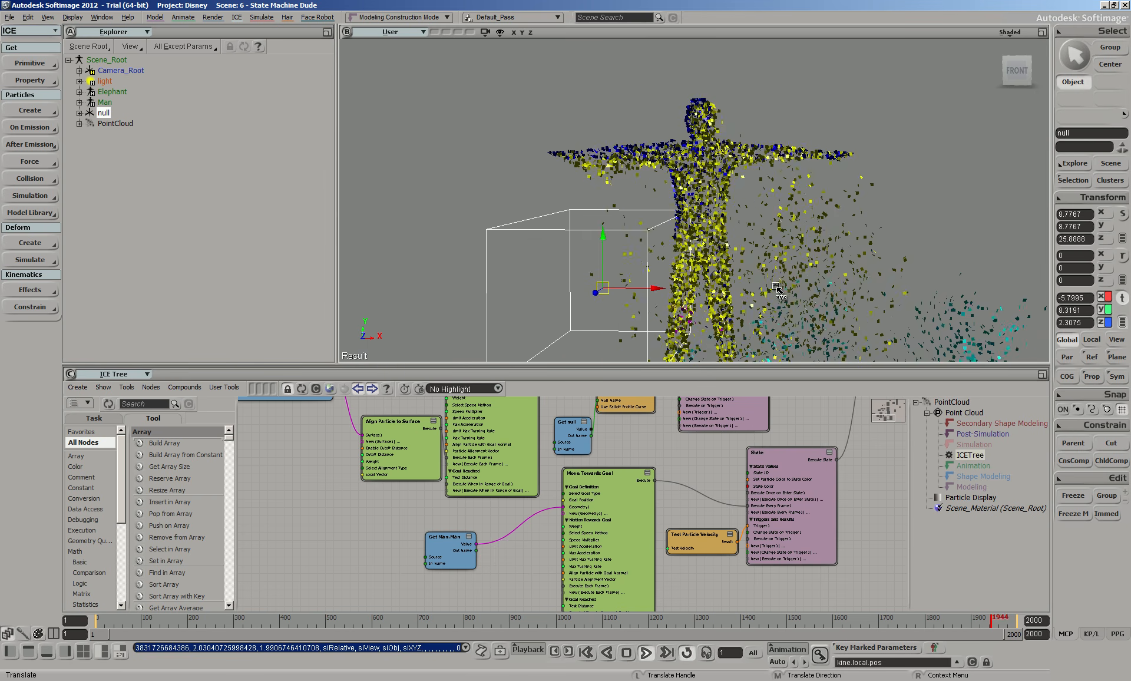
Step: Move the null along X into the man's hips at about X -0.8 to release the particles inside it
key(s)
drag(943, 279, 861, 220)
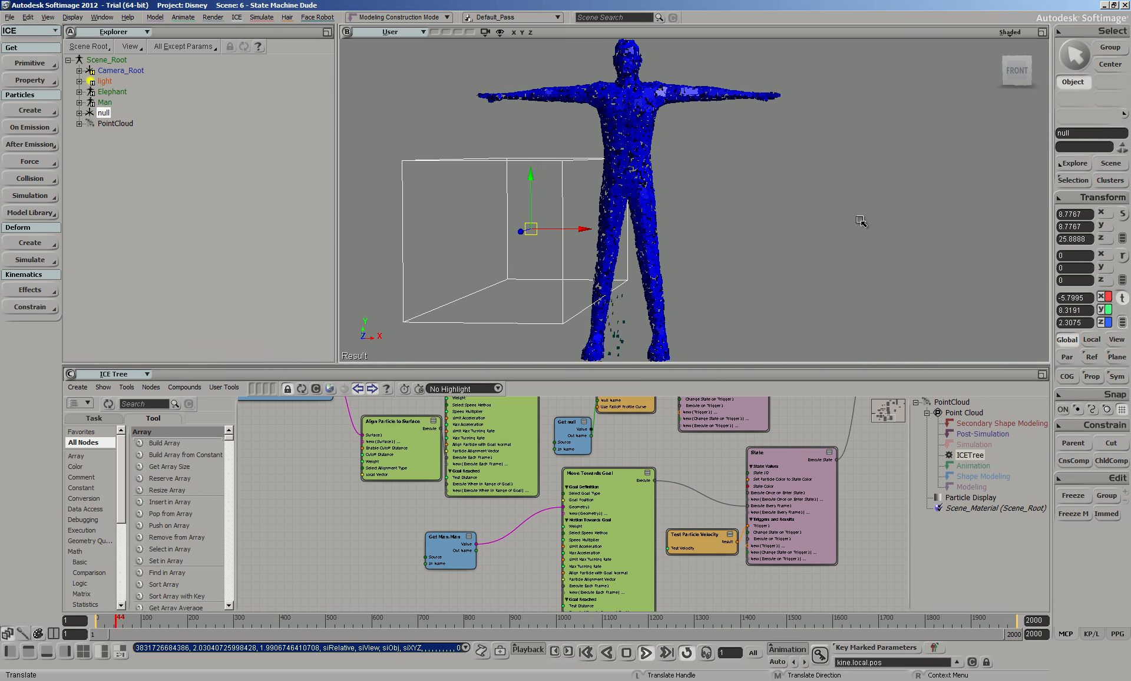
drag(529, 226, 611, 226)
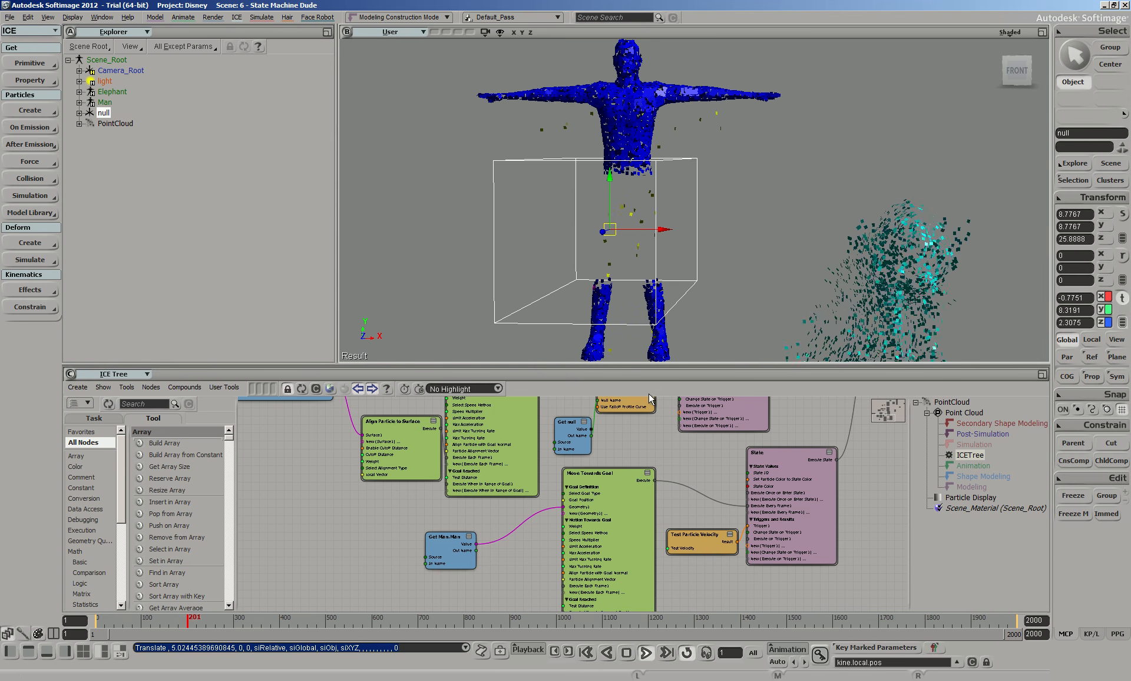
Step: Move the null up into the man's chest at about X 1.3, Y 13.9, Z 1.9, and clear the selection
drag(562, 216, 526, 122)
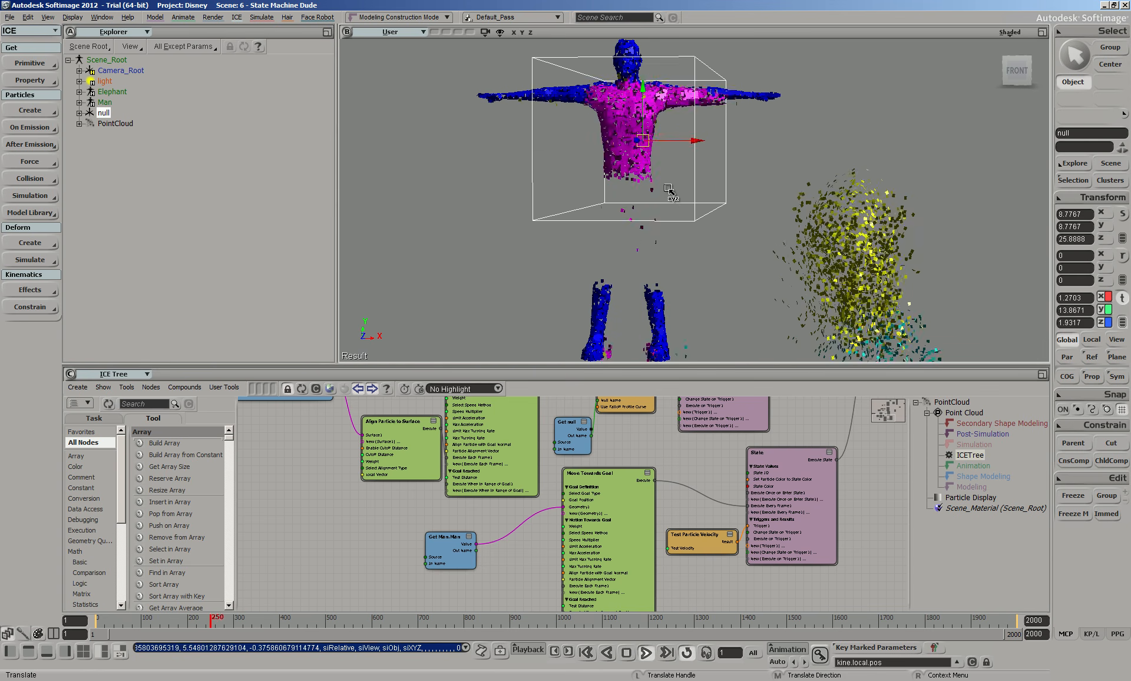
click(313, 160)
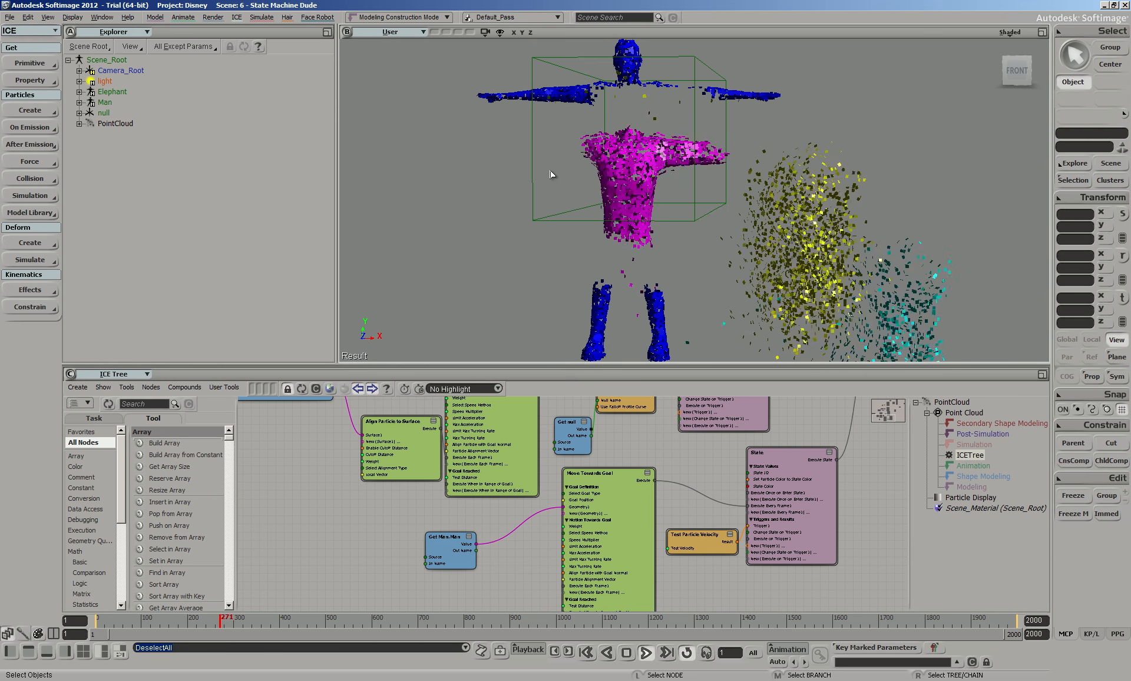
Step: Open the Sink Filling up scene and select the faucet behind the basin
click(9, 18)
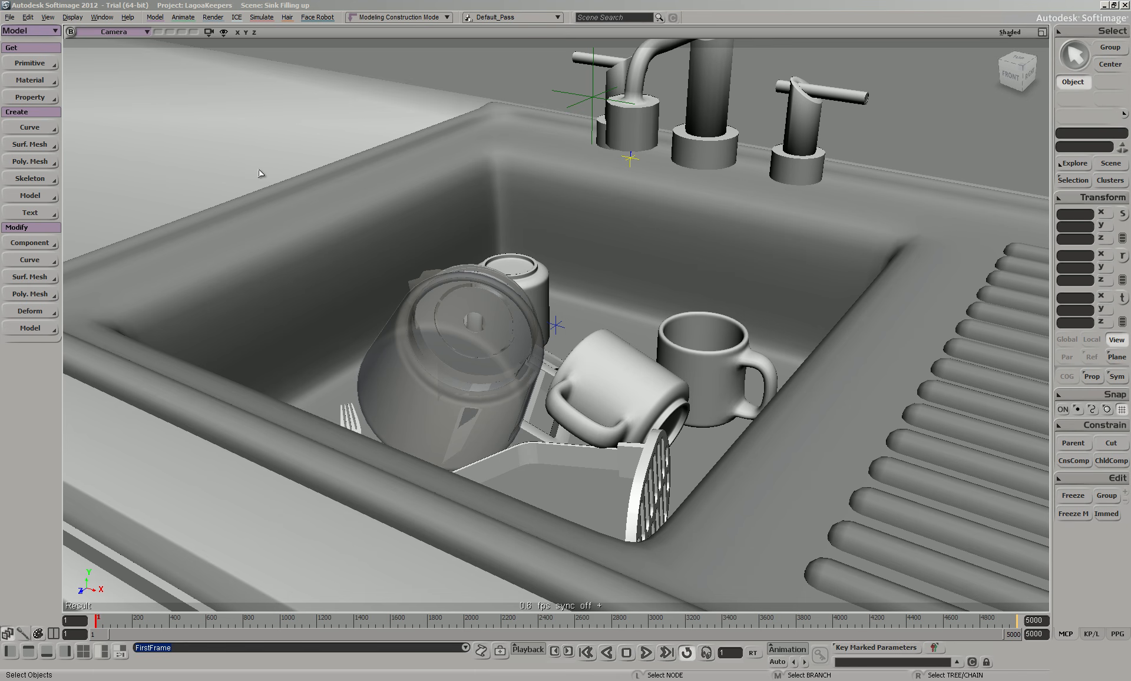
drag(582, 299, 531, 292)
key(o)
key(space)
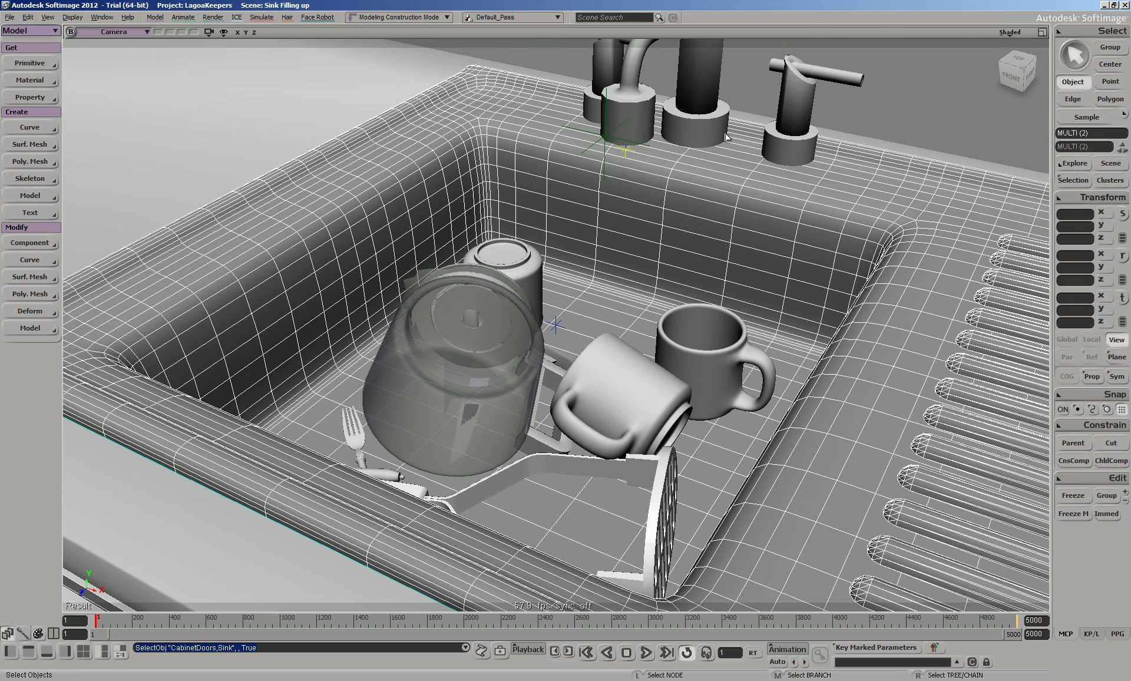
click(858, 83)
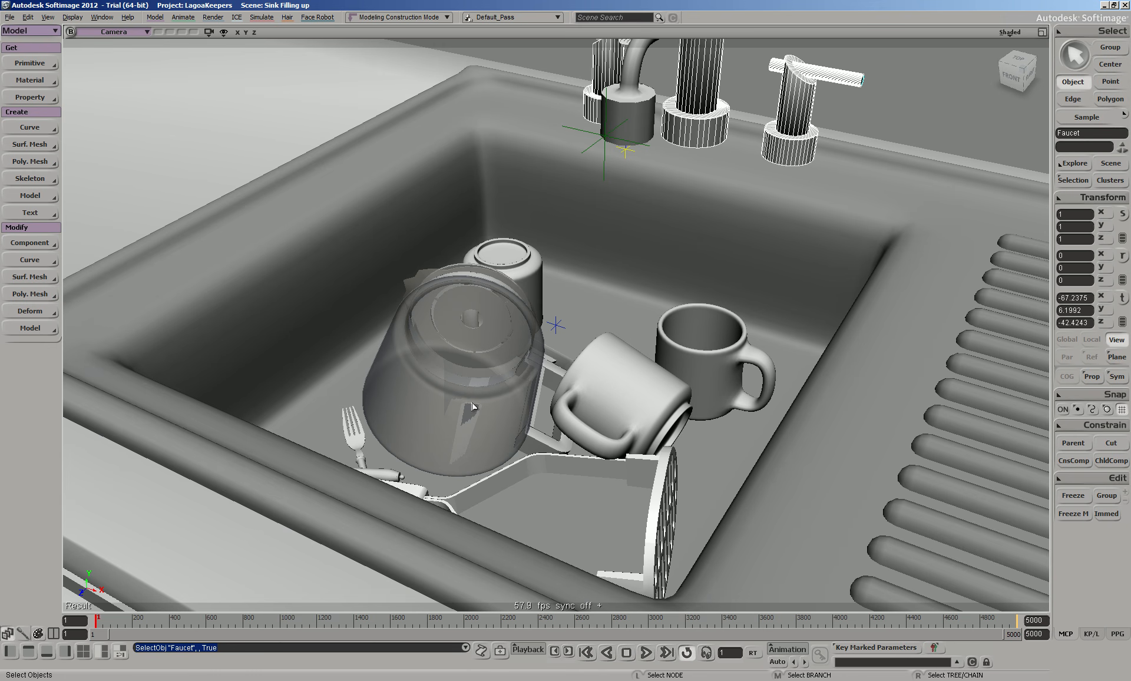
Step: Switch to Maya and select all the sink, faucet and cup meshes to review the source model, and clear the selection
click(229, 680)
click(229, 670)
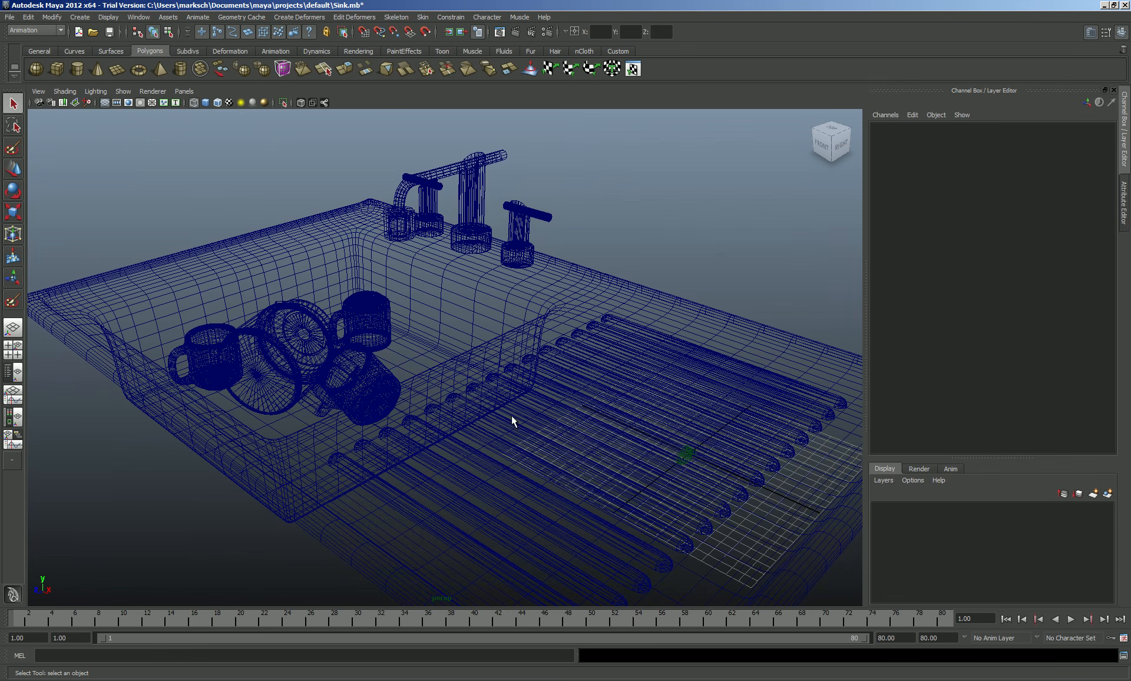
drag(260, 318, 546, 508)
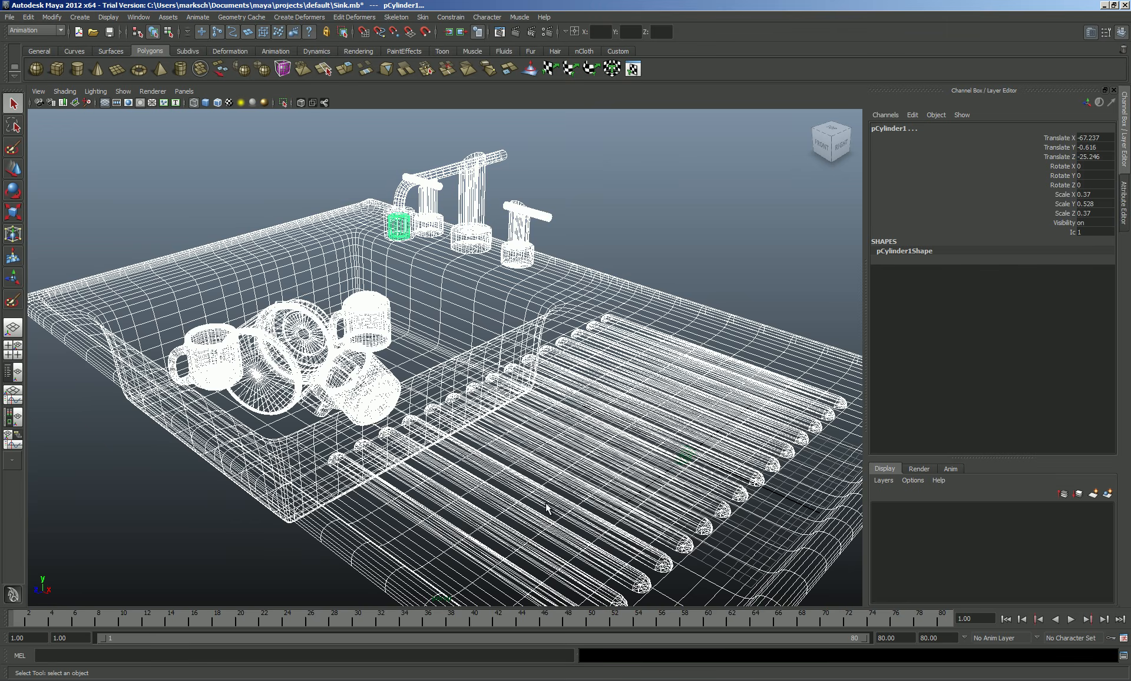
click(657, 234)
Step: Look up the Send to Softimage export command, and select the cylinder at the faucet spout
click(7, 17)
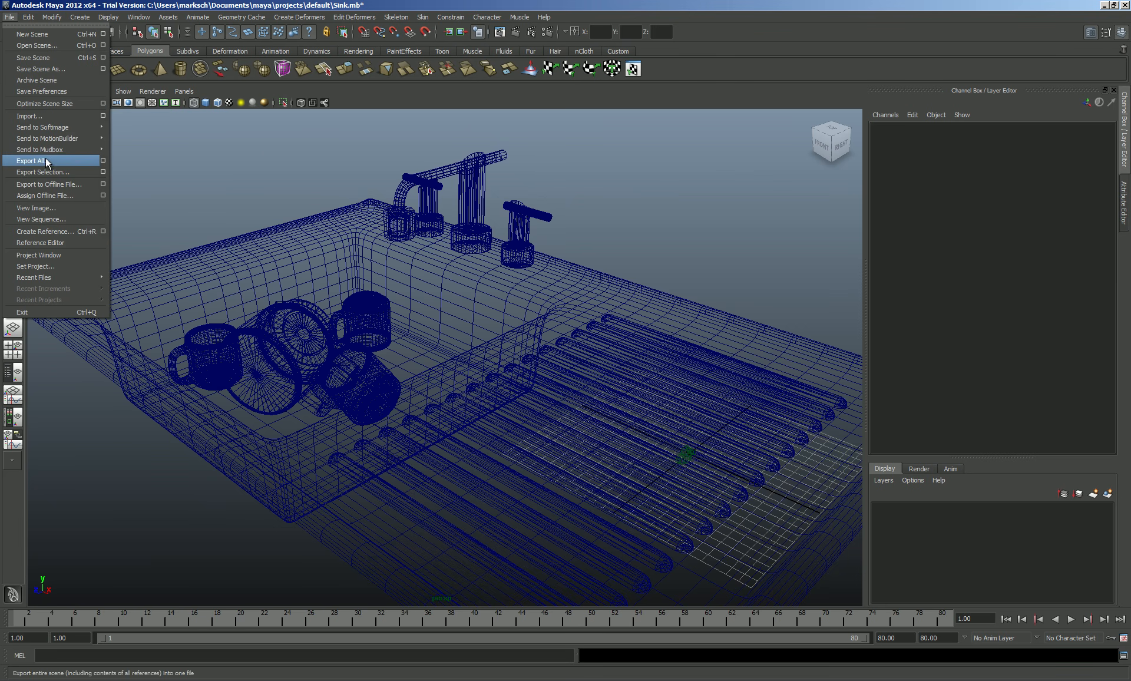
mouse_move(42, 129)
click(518, 222)
click(398, 221)
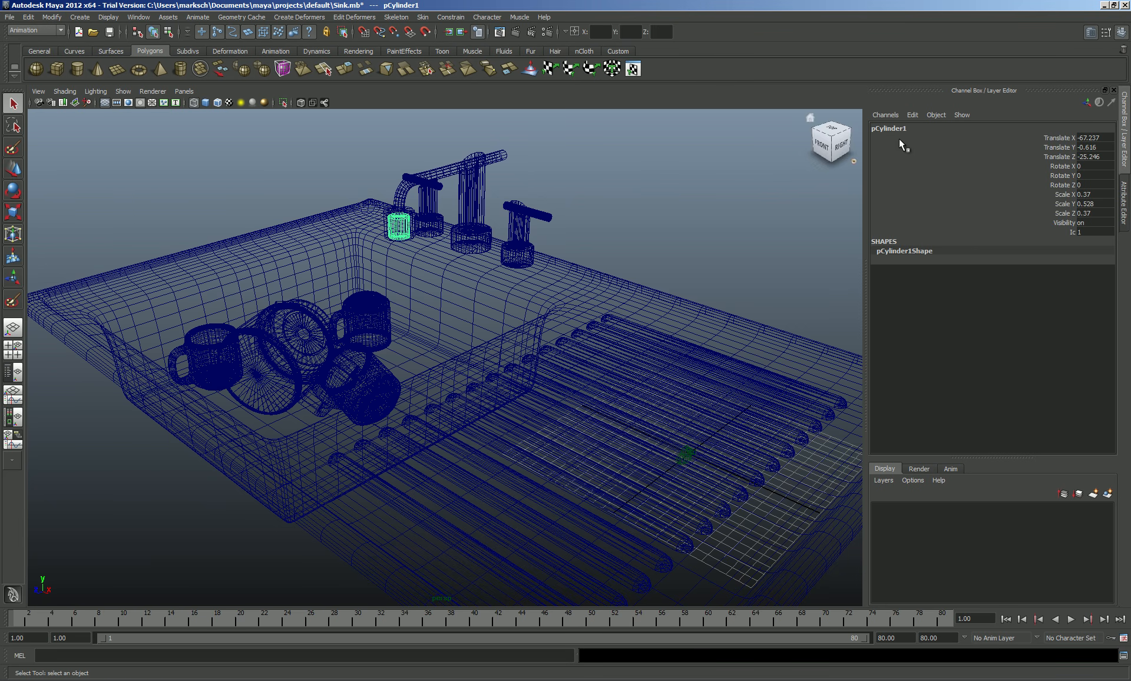
Step: Switch back to Softimage, play the sink simulation from the start and stop it at frame 310
key(alt+Tab)
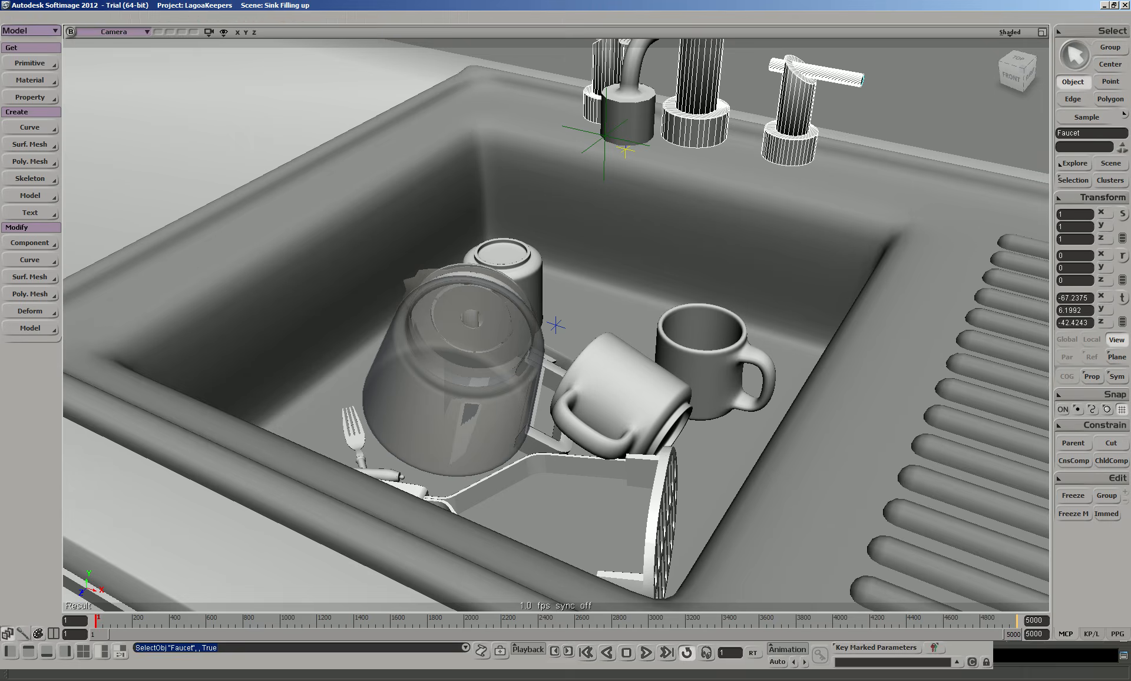
scroll(717, 323, down, 6)
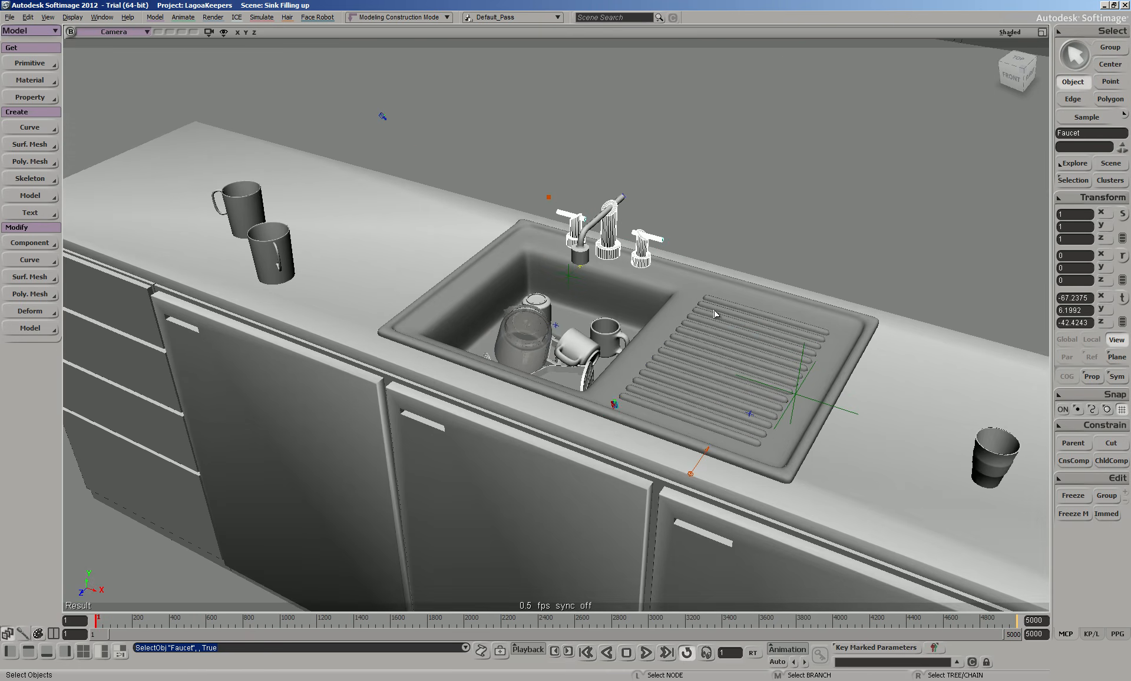
scroll(717, 323, up, 6)
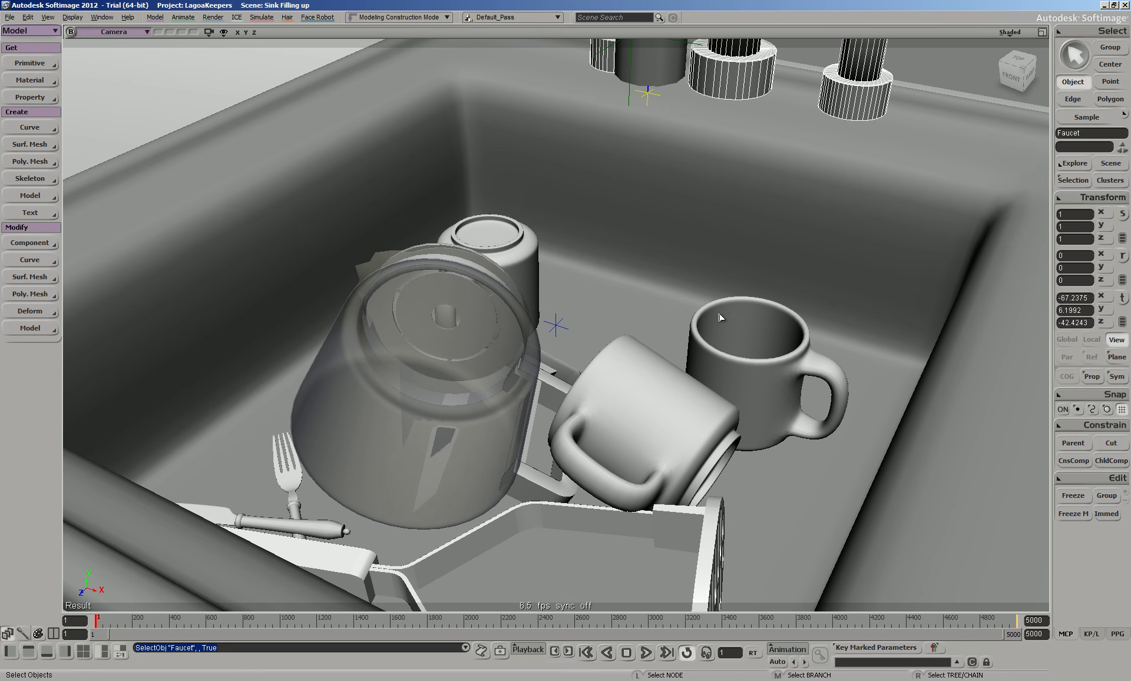
click(646, 653)
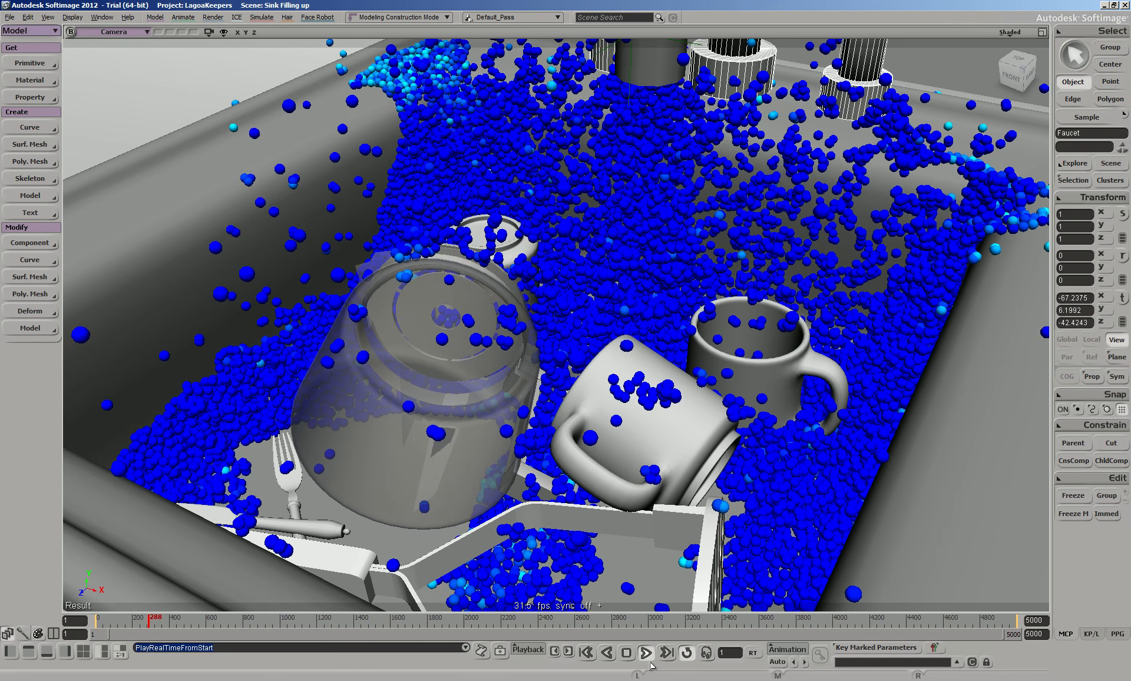
click(627, 652)
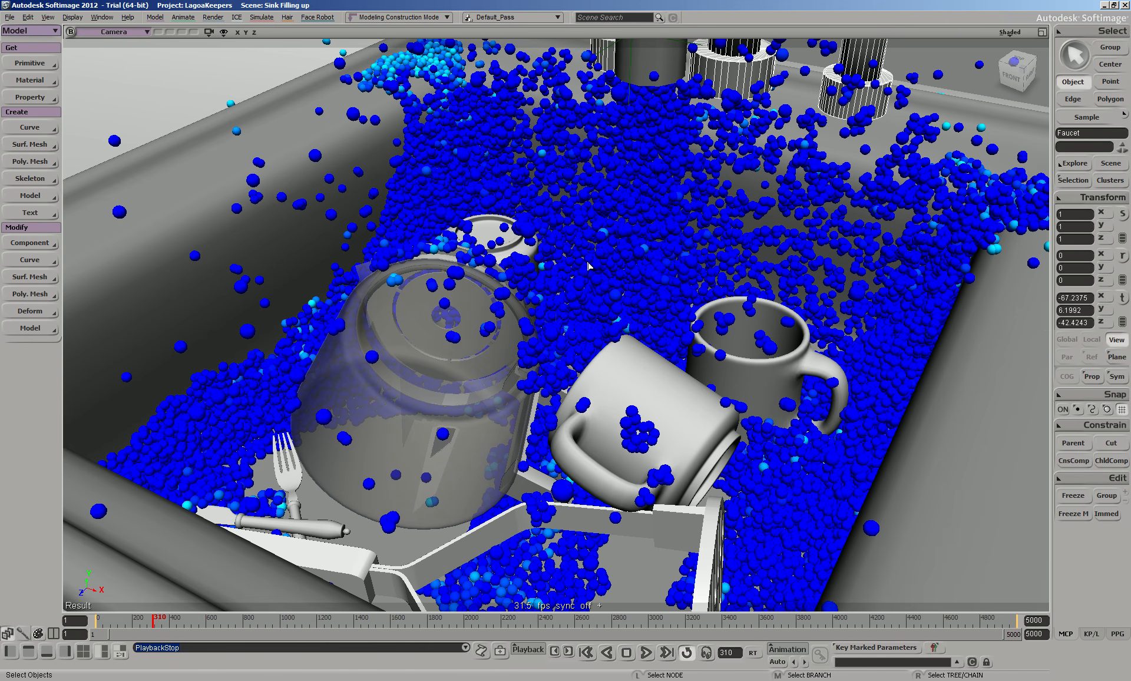
Step: Select the cached pouring liquid point cloud in the sink
click(756, 274)
click(833, 318)
key(s)
right_drag(833, 318, 736, 268)
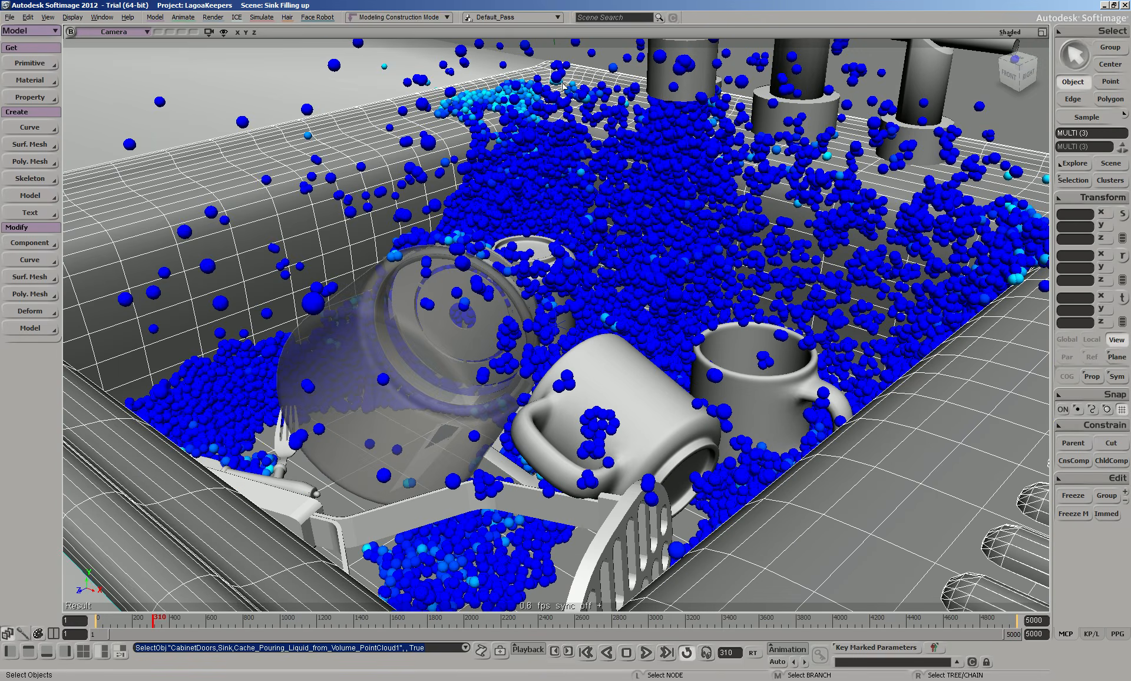
right_drag(644, 159, 613, 130)
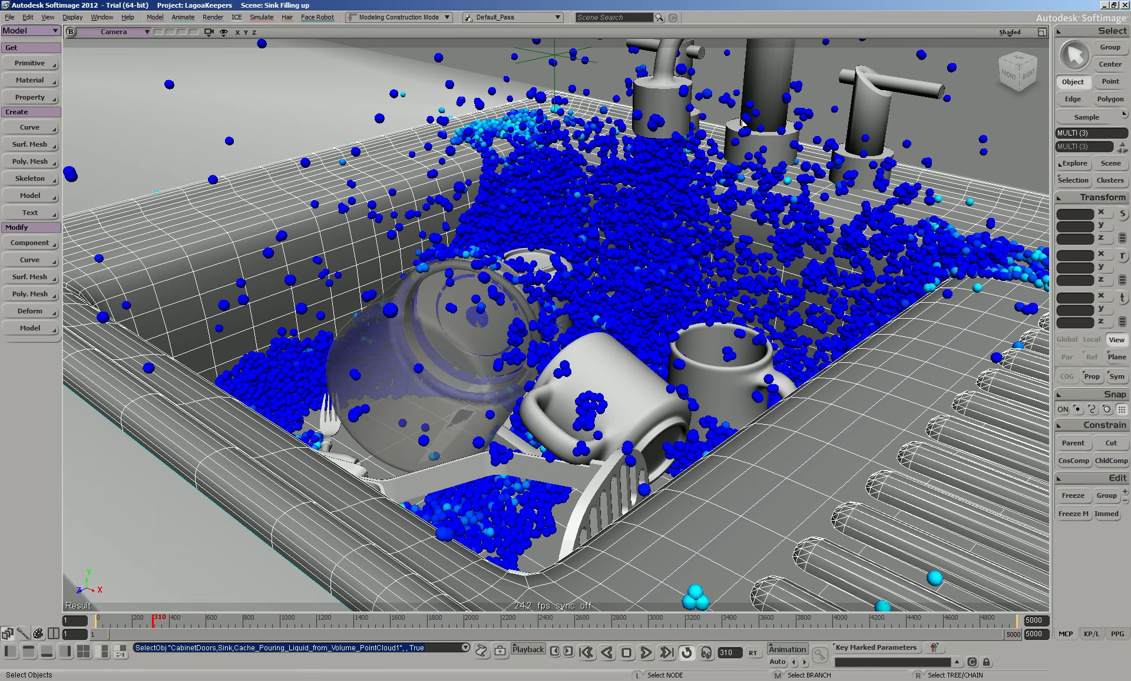
click(822, 122)
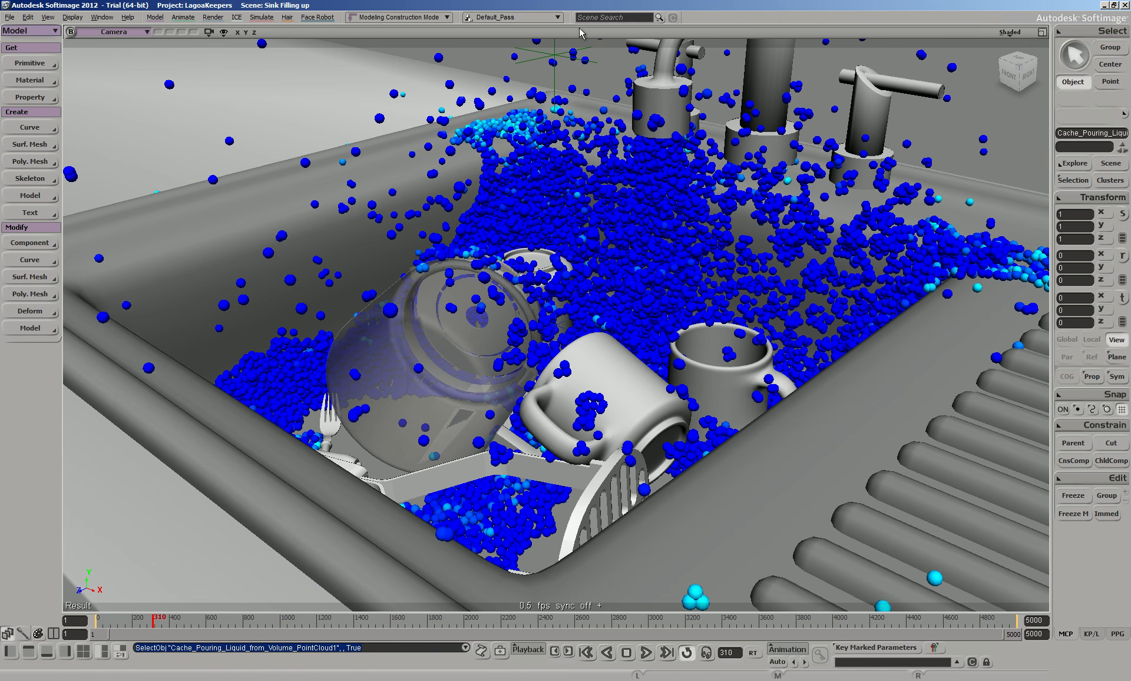
Step: Create a polygonizer surface from the liquid point cloud, with isolevel 0.794 and detail 2.122
click(236, 17)
mouse_move(266, 85)
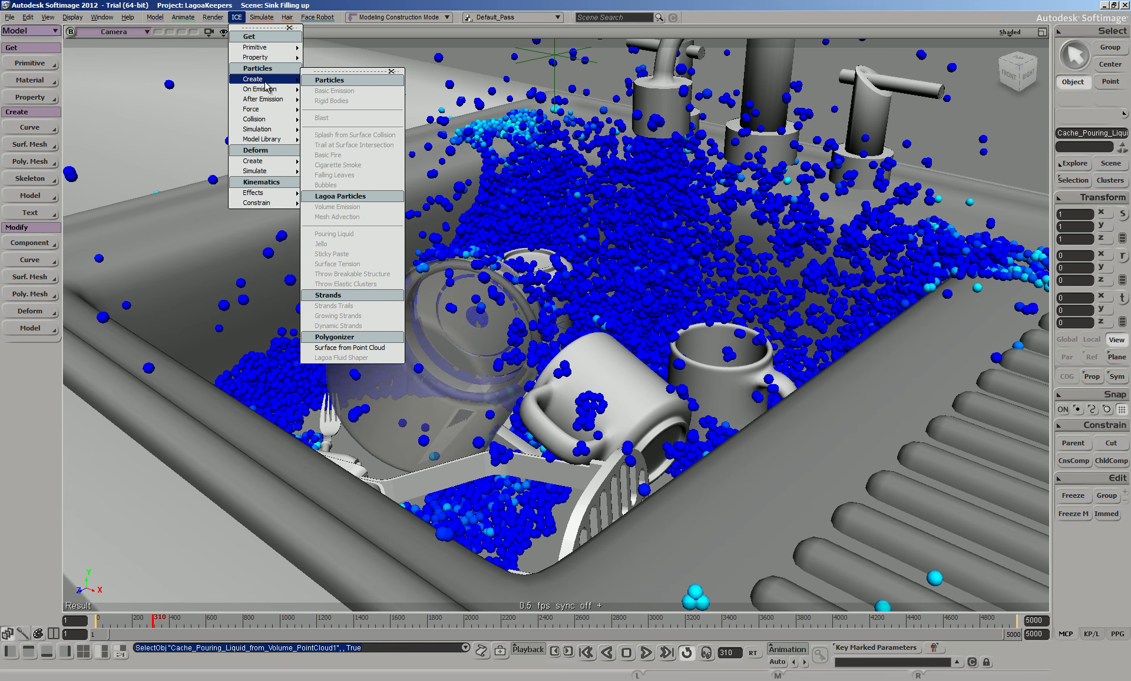
click(356, 356)
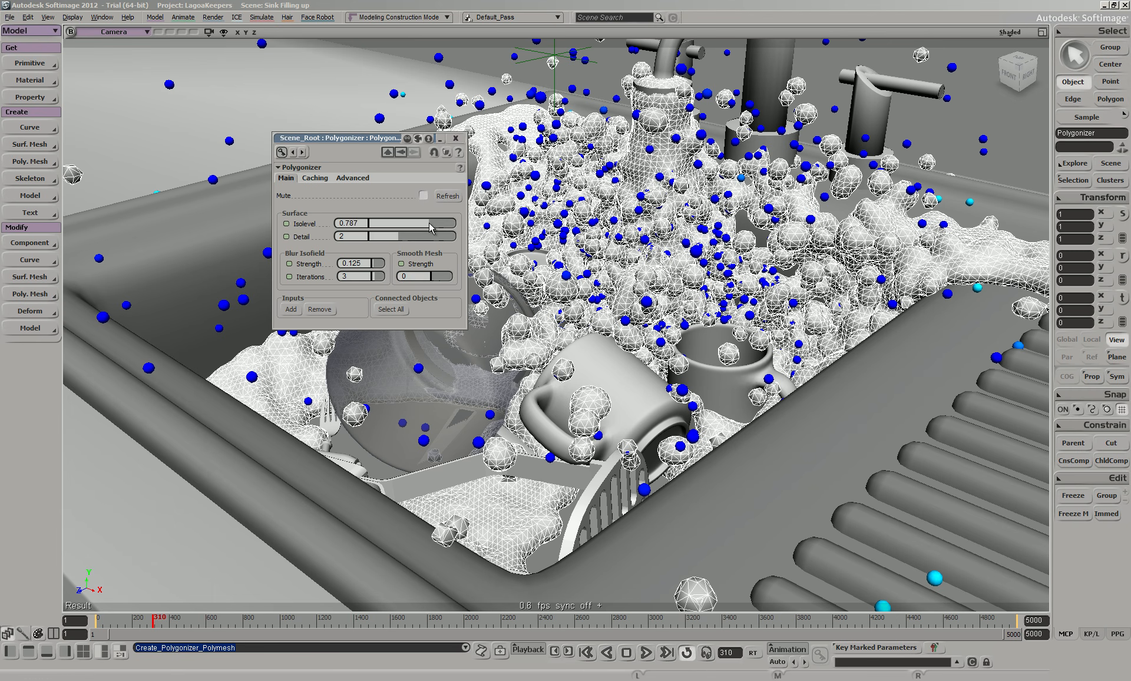
drag(413, 240, 405, 234)
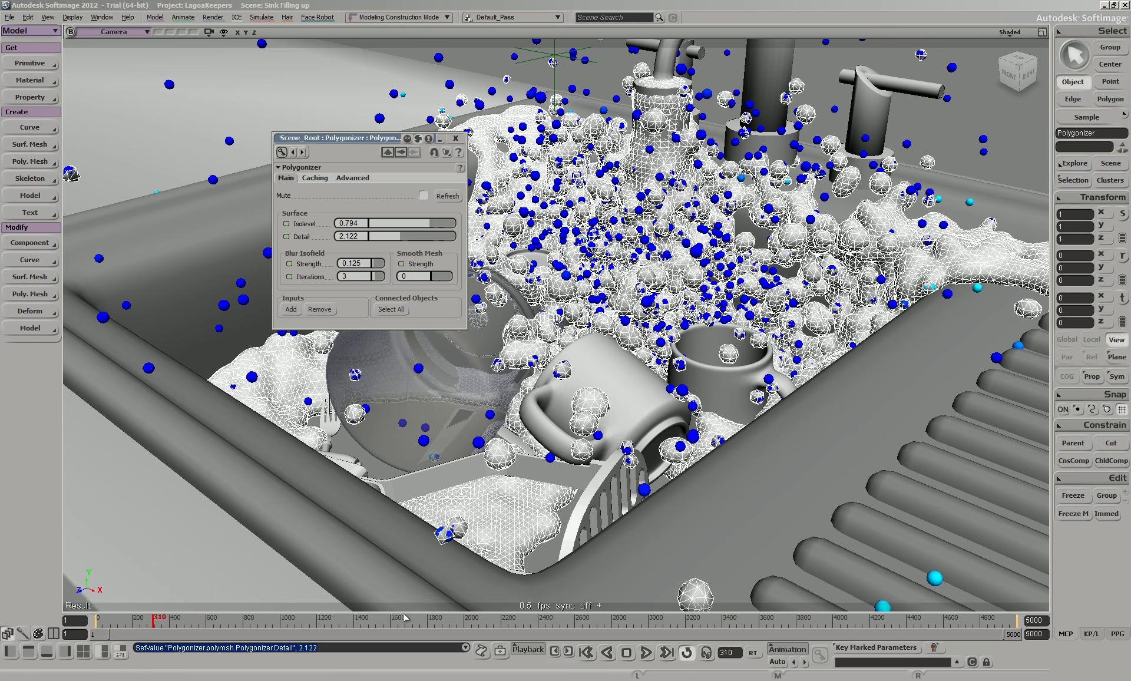
Step: Check the polygonized liquid at frame 452 and delete the Polygonizer mesh
drag(174, 620, 178, 624)
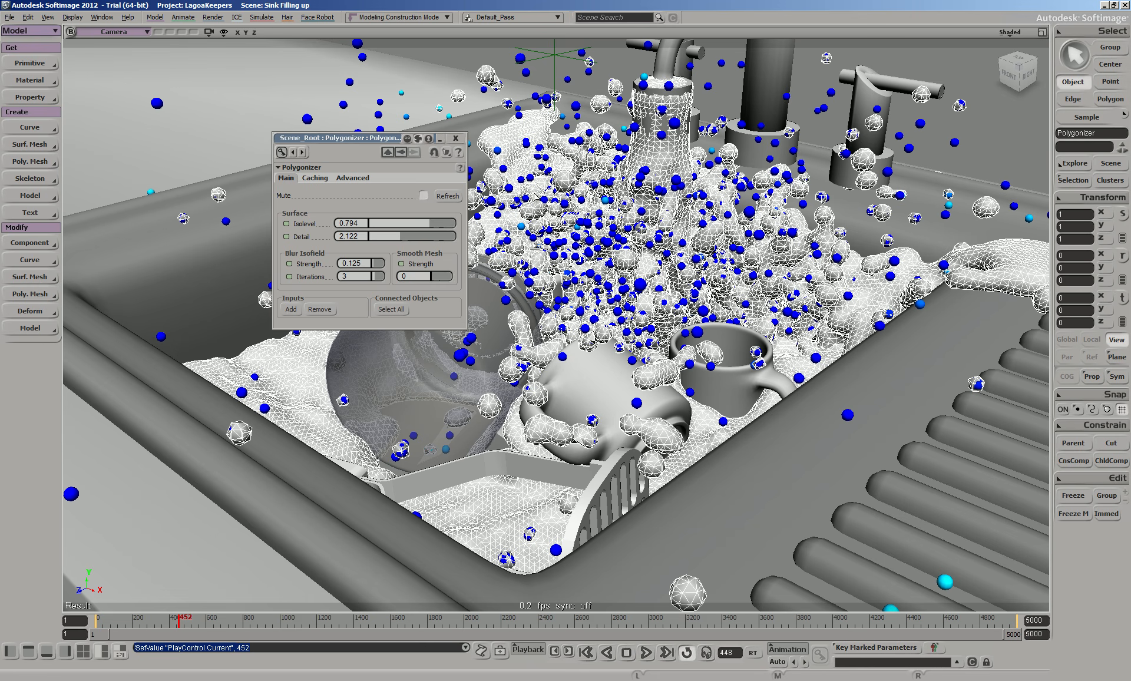
click(454, 139)
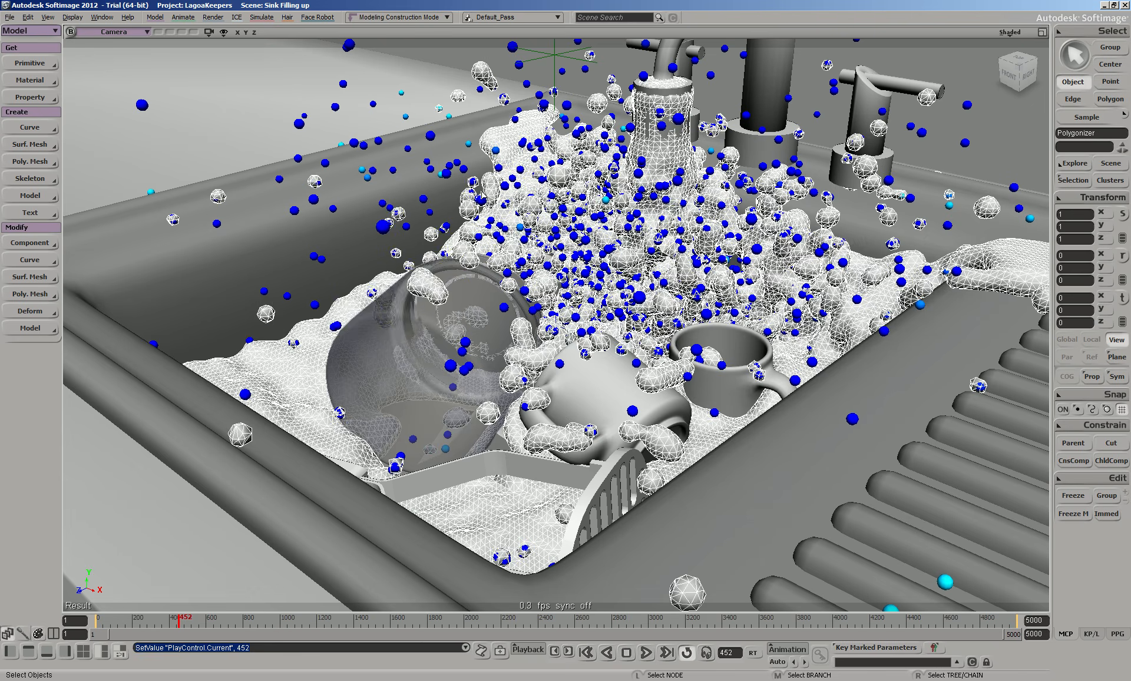
key(Delete)
Step: Display the sink through the StereoCamera and resume playback of the liquid simulation from frame 452
click(121, 32)
mouse_move(175, 57)
click(270, 57)
key(o)
mouse_move(541, 348)
mouse_down()
mouse_move(570, 350)
mouse_move(540, 354)
mouse_move(554, 360)
mouse_up()
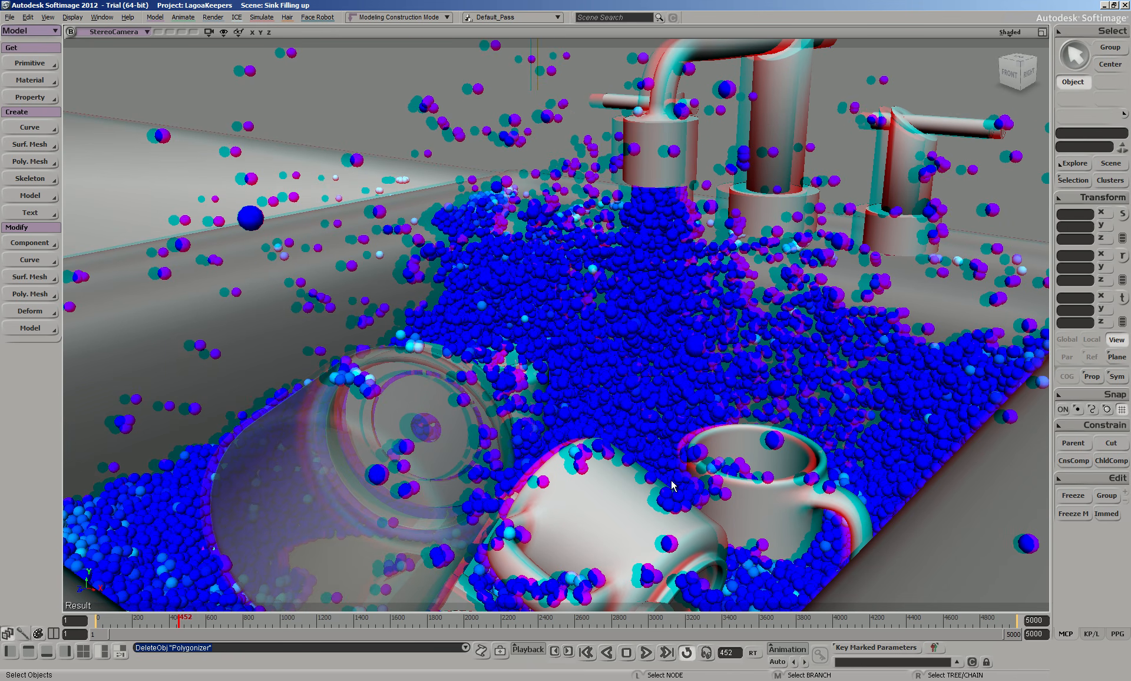
click(646, 652)
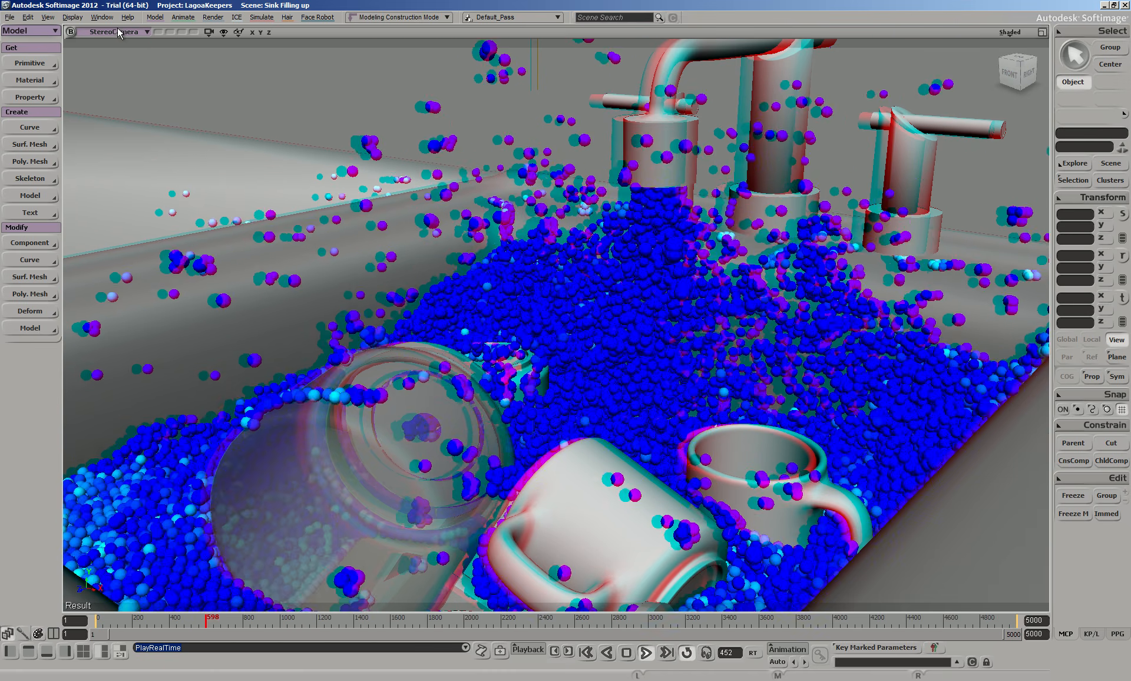
Step: Return the viewport to the standard Camera and hide the upright mug Sink_Cup4
click(139, 32)
mouse_move(146, 47)
click(278, 47)
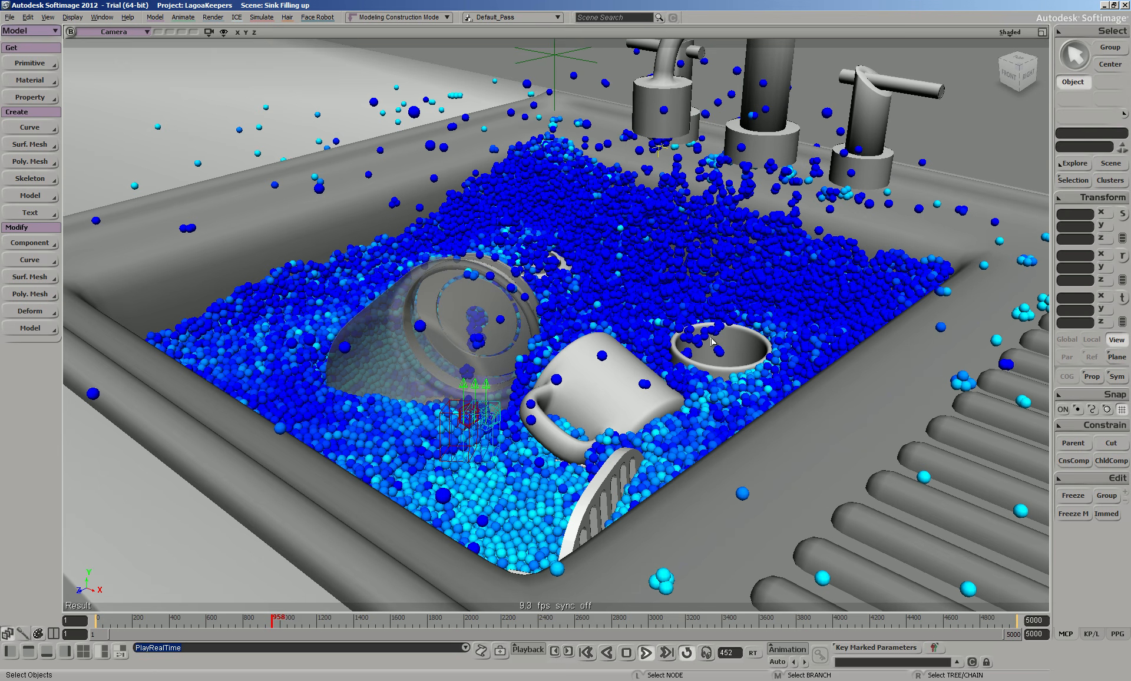
click(743, 356)
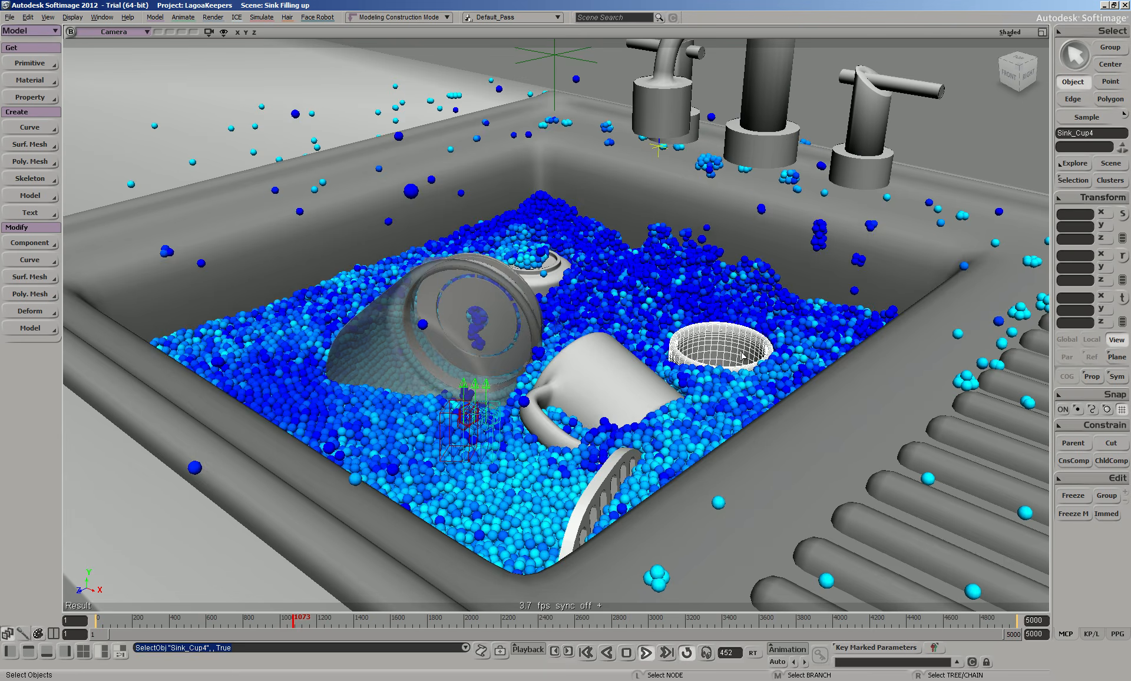
key(h)
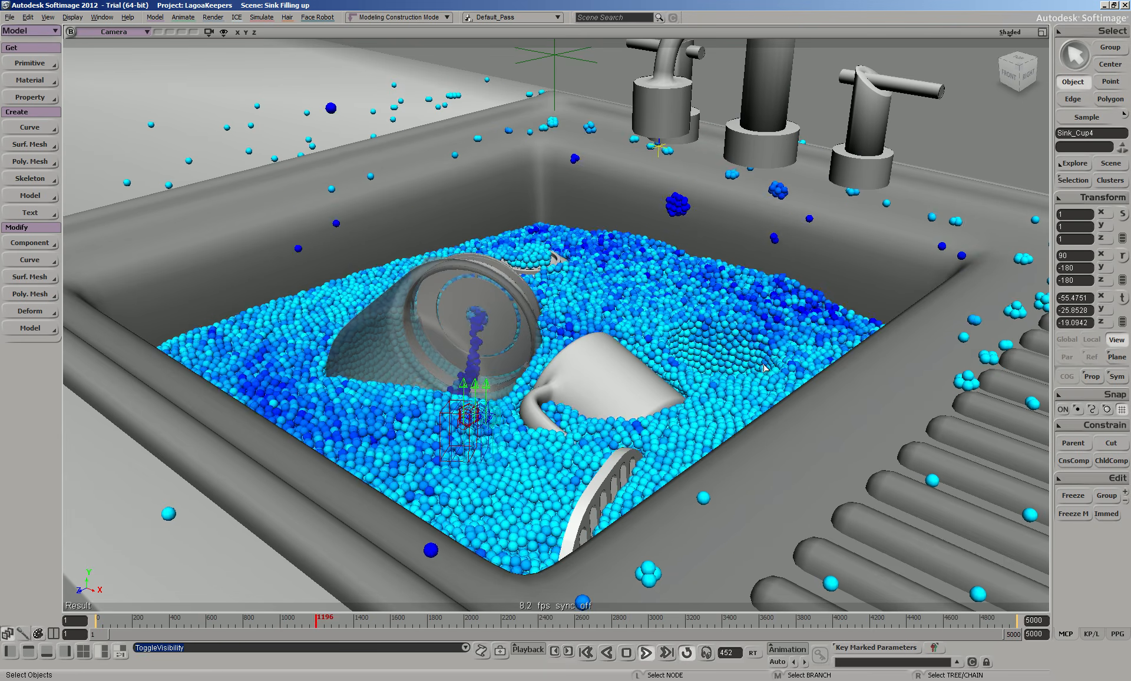
Step: Hide the coffee pot Sink_CoffeePot in the filling sink and stop playback at frame 2445
key(o)
drag(630, 373, 795, 354)
key(space)
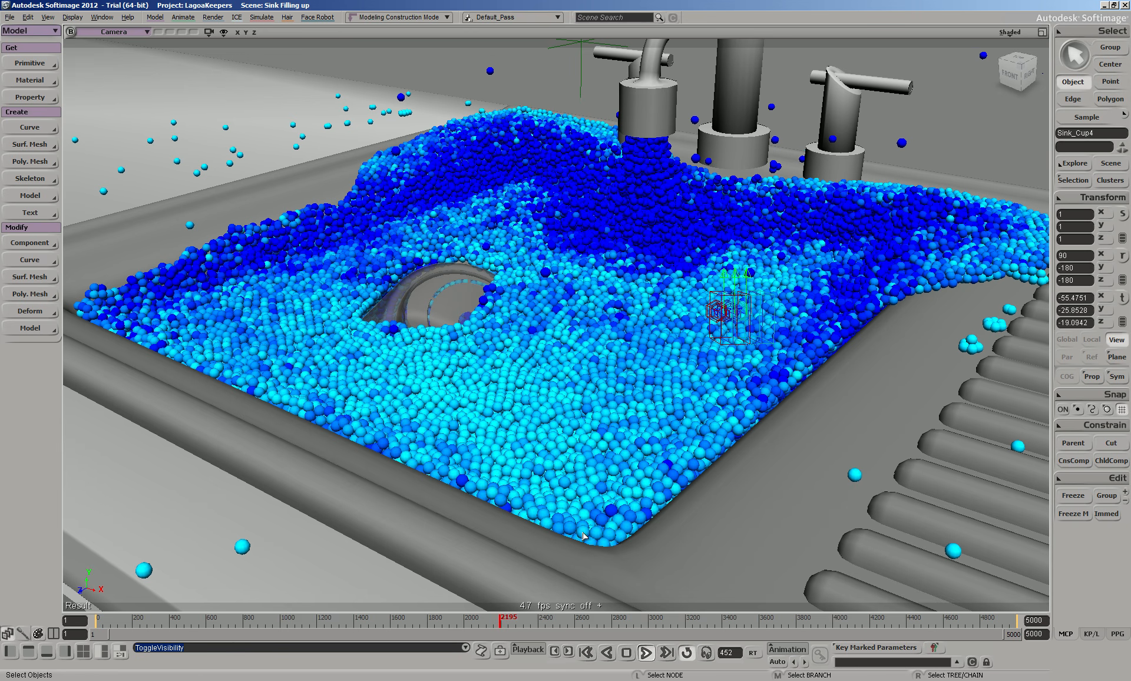
click(647, 652)
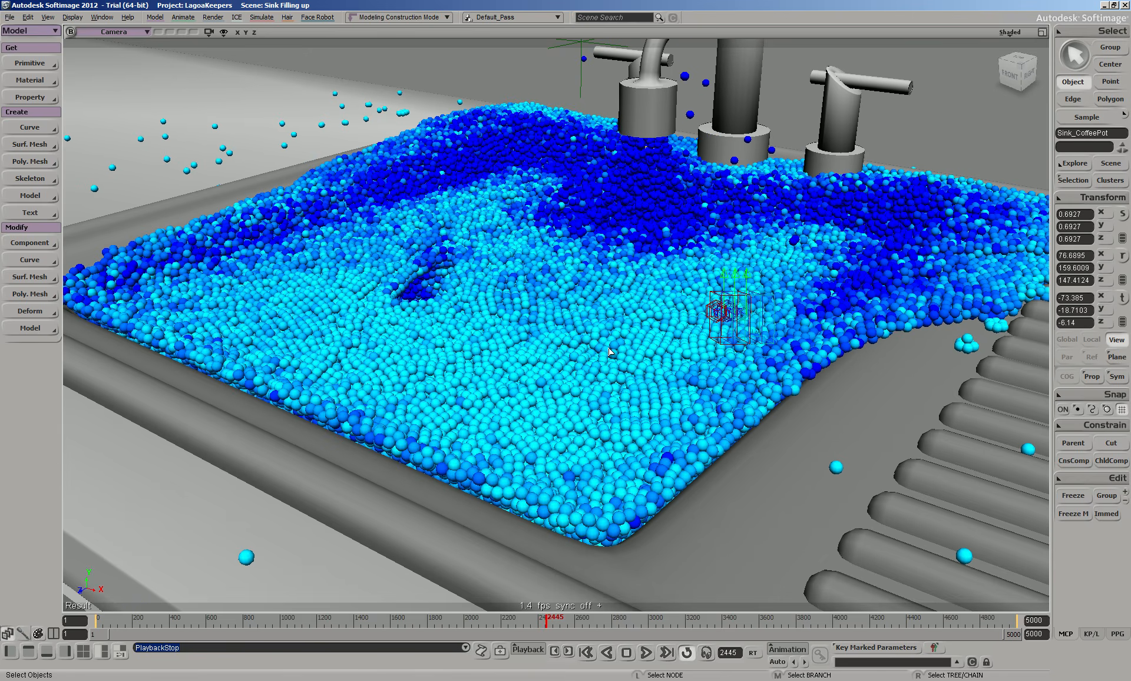
Step: Go back to frame 2088 and examine from above how the particles surround the hidden coffee pot
key(o)
drag(576, 403, 549, 424)
key(p)
key(i)
drag(533, 618, 482, 618)
scroll(611, 417, down, 5)
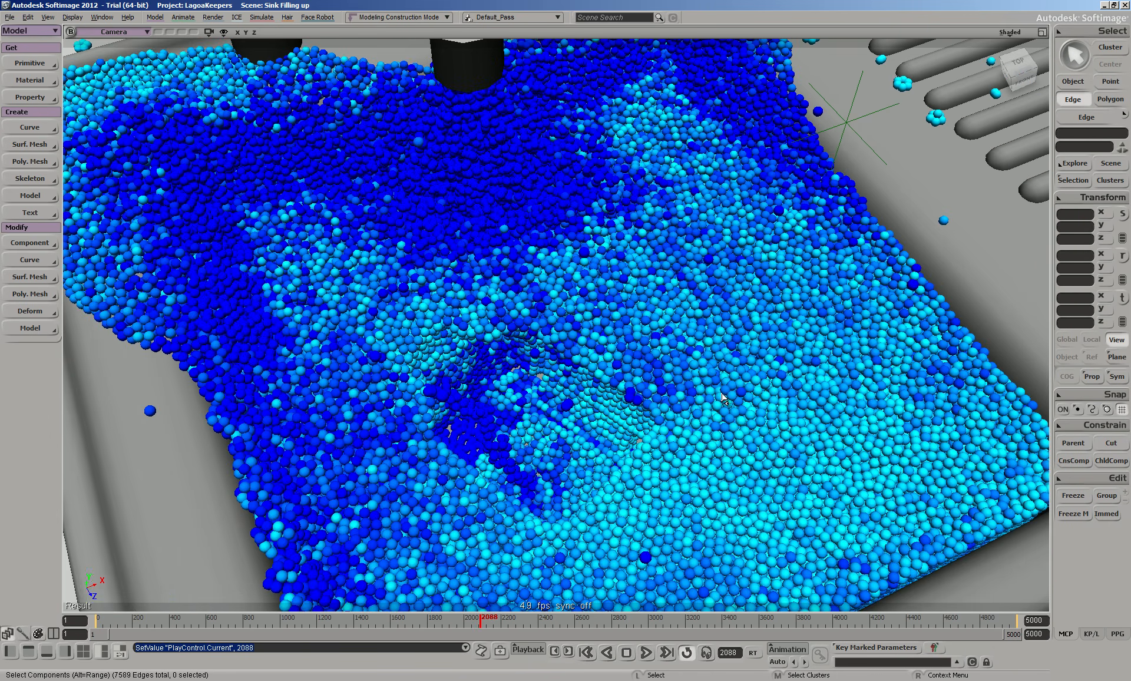
Step: Advance the simulation to frame 4738 and examine how the liquid overflows the sink and counter
key(o)
drag(723, 398, 573, 631)
scroll(673, 416, down, 5)
right_drag(698, 429, 695, 374)
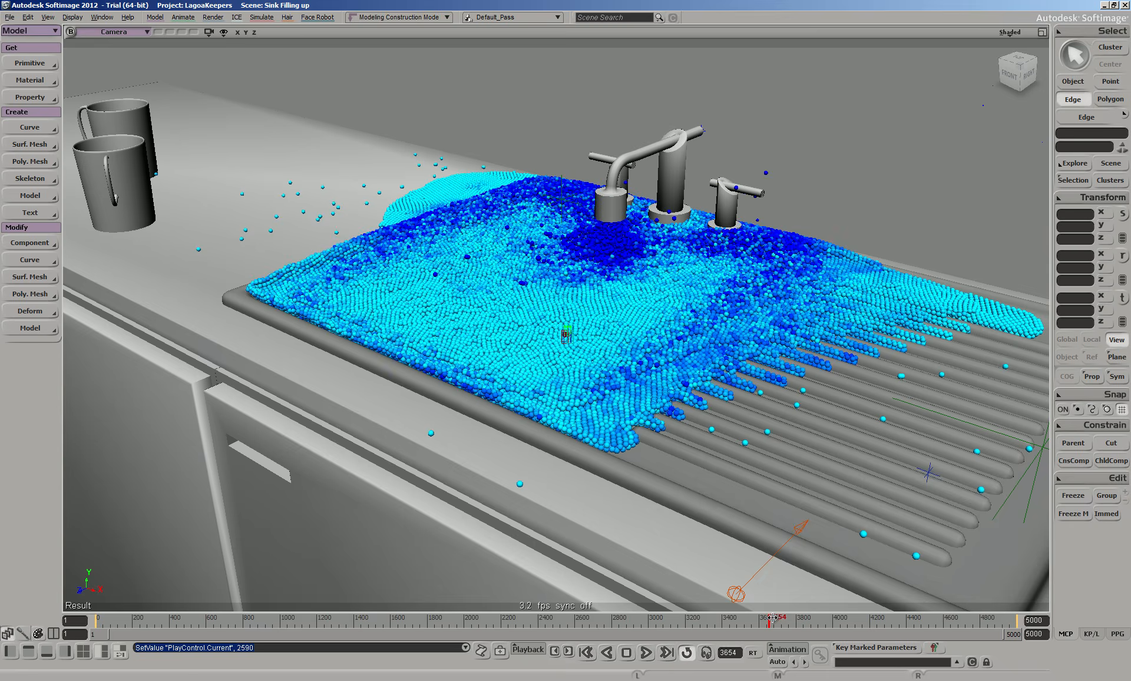
drag(810, 613, 969, 639)
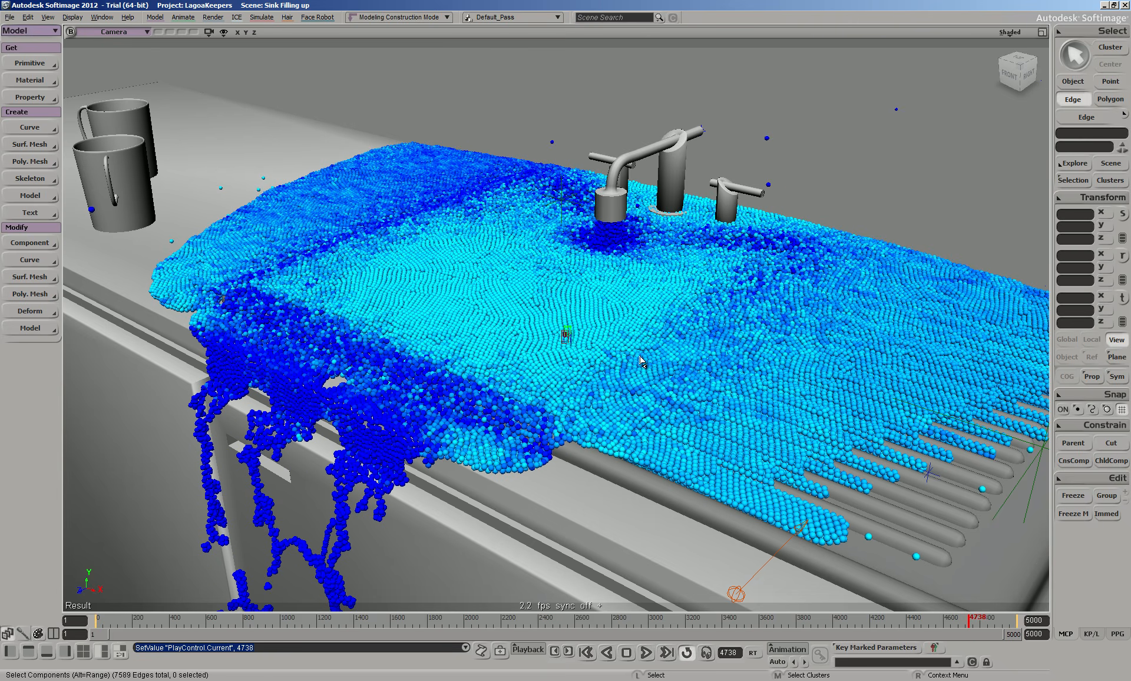
Step: Open the spaceinvaders scene and play it from the start
click(9, 17)
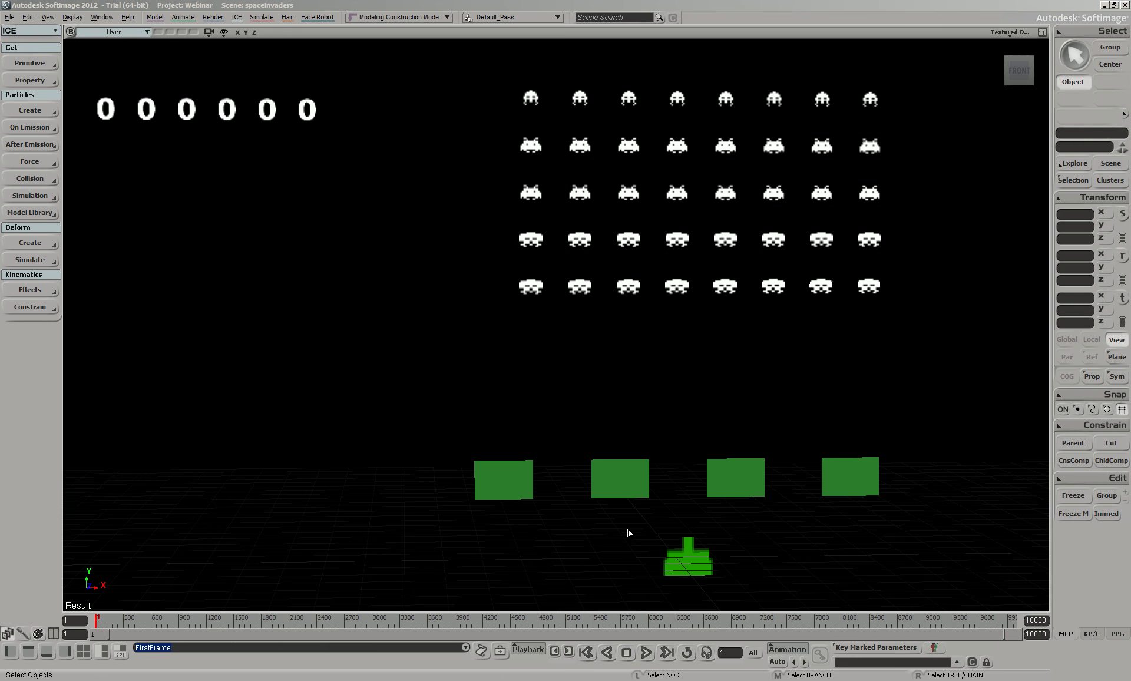
click(645, 652)
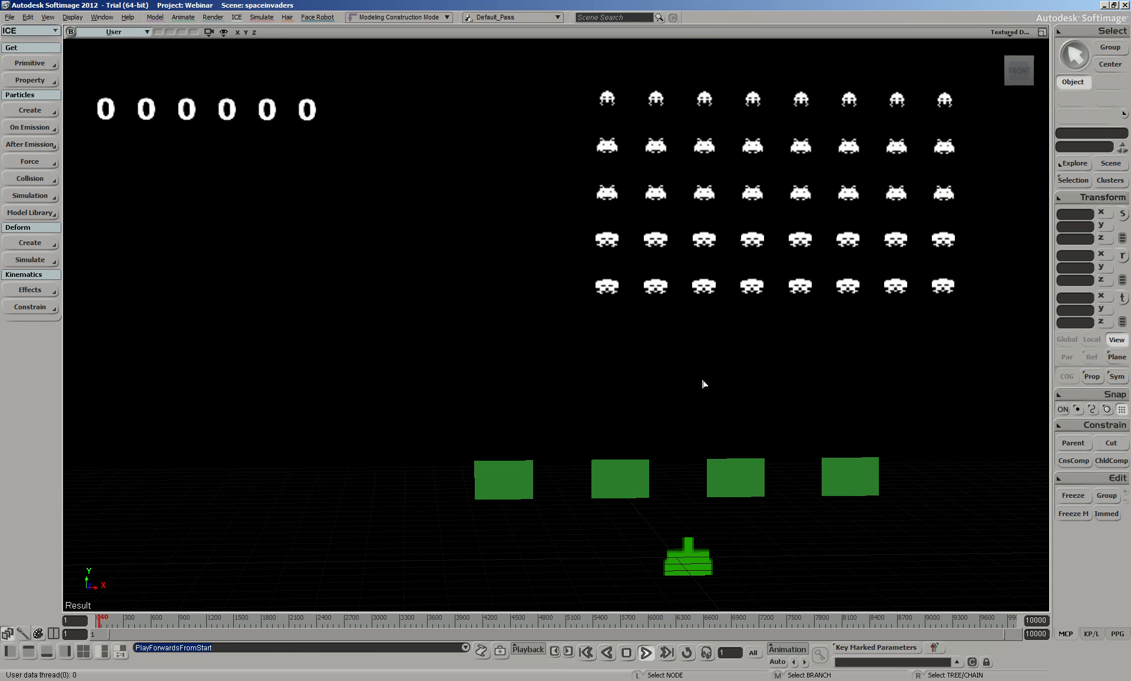
Step: Fire the cannon at the invaders while moving it left to between the first two shields
key(space)
key(Left)
key(space)
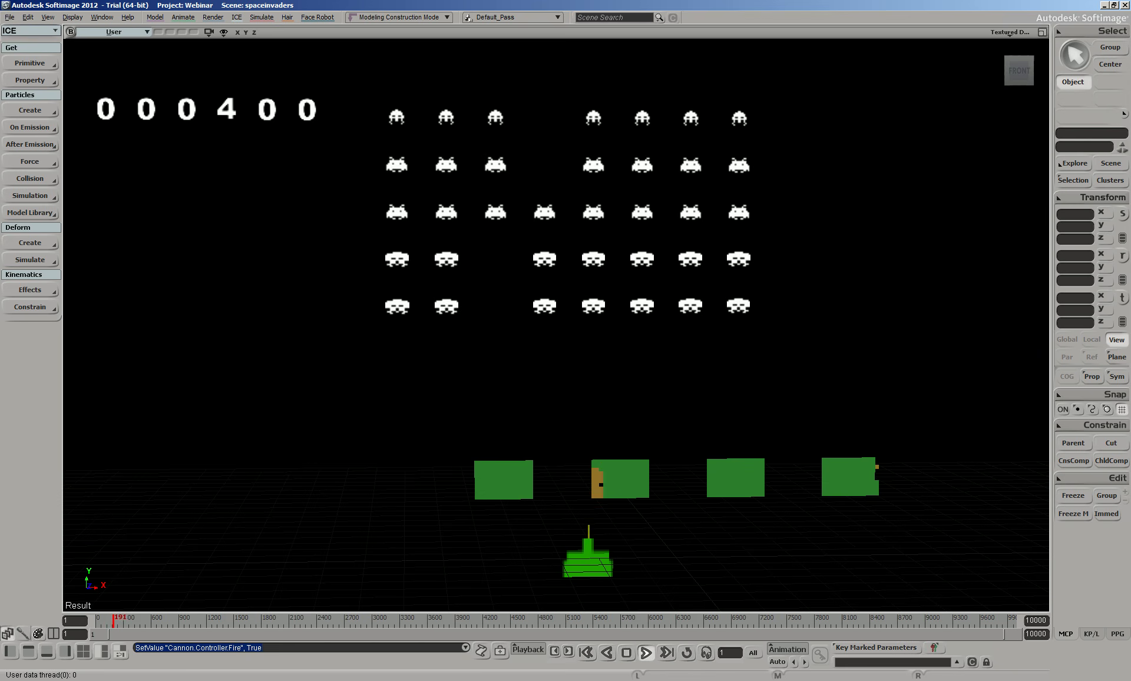
Step: Keep firing at the invaders while moving the cannon from beside the first shield gap to between the second and third shields
key(Left)
key(space)
key(space)
key(Right)
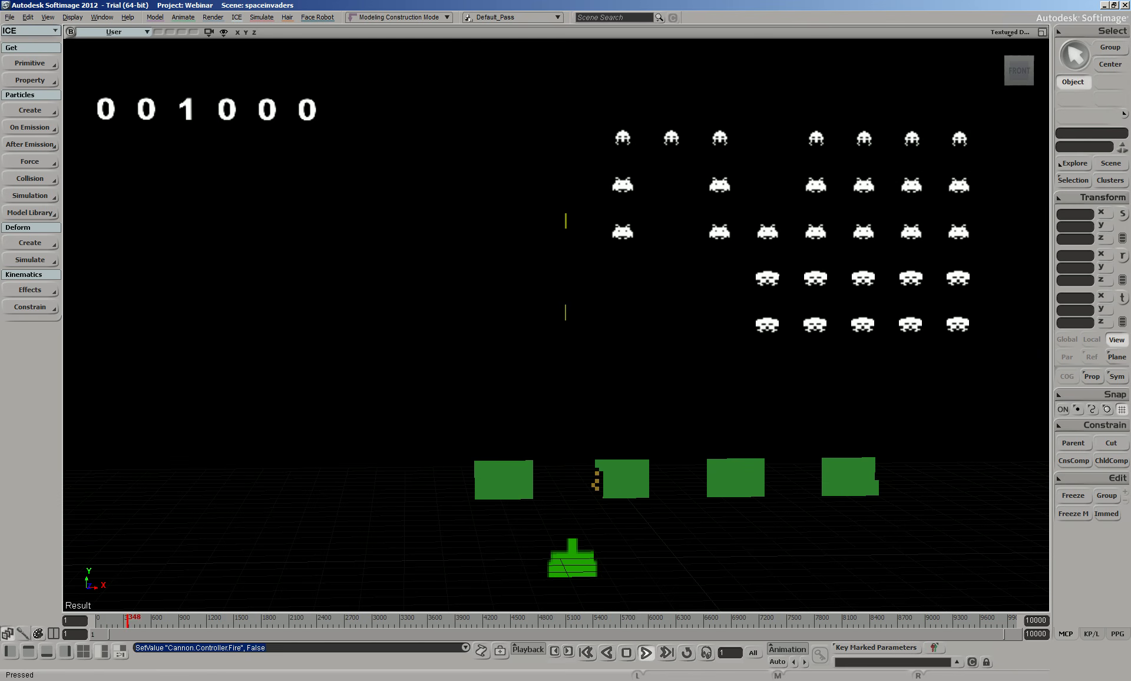
key(Right)
key(space)
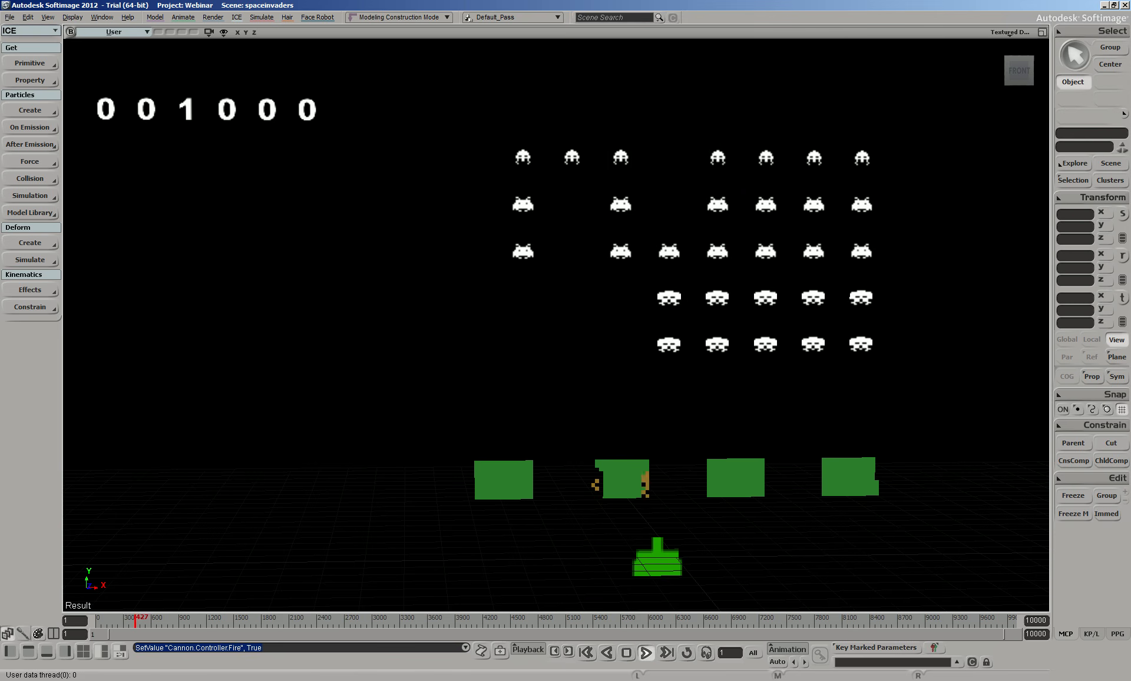
key(Right)
key(space)
key(space)
key(space)
key(space)
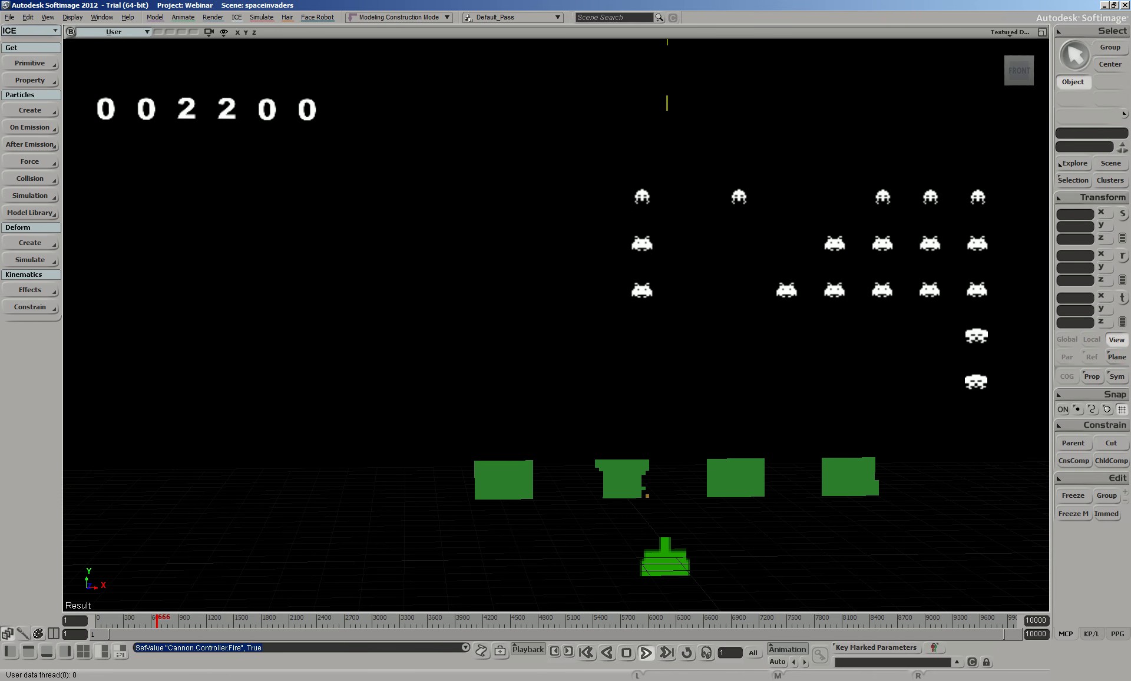
Step: Orbit the running game to see it in perspective from below, and stop the playback
key(o)
drag(891, 159, 855, 21)
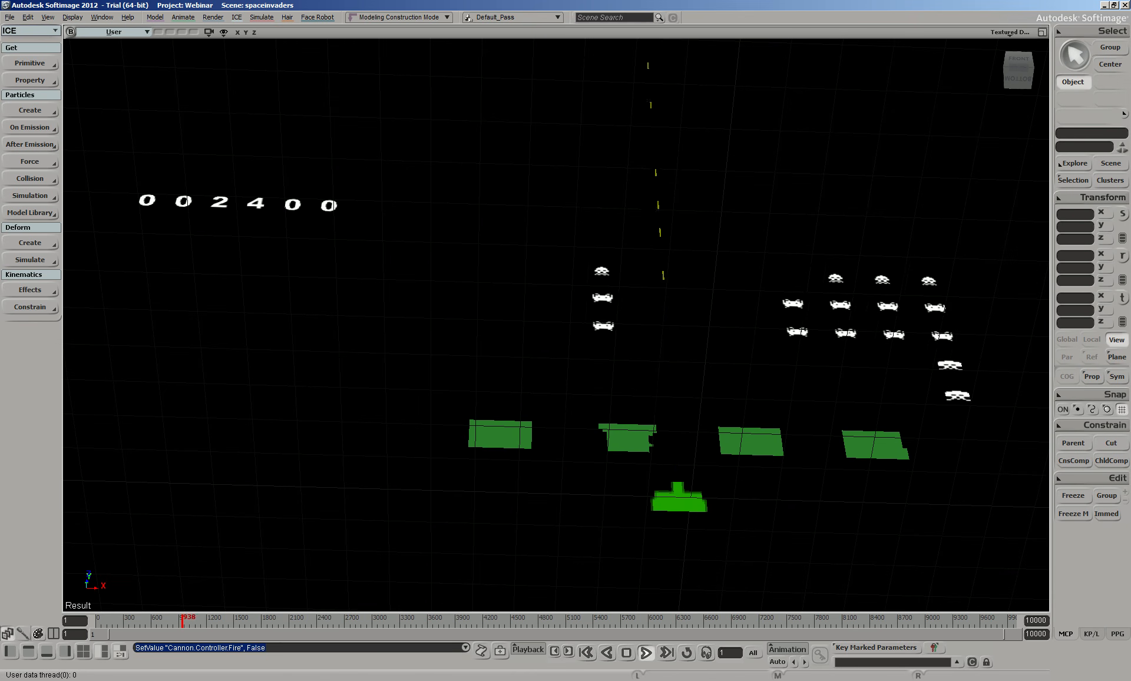
key(Escape)
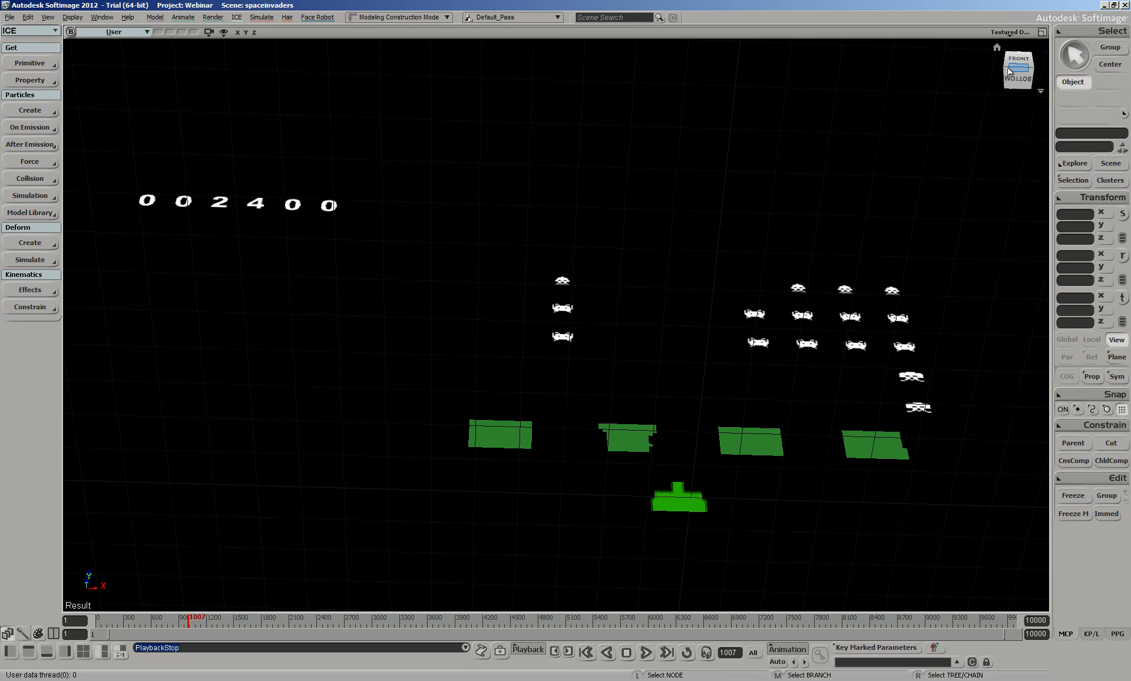
Step: Switch the viewport display to Wireframe and restore the multi-view layout with the scene explorer and ICE tree
click(1010, 32)
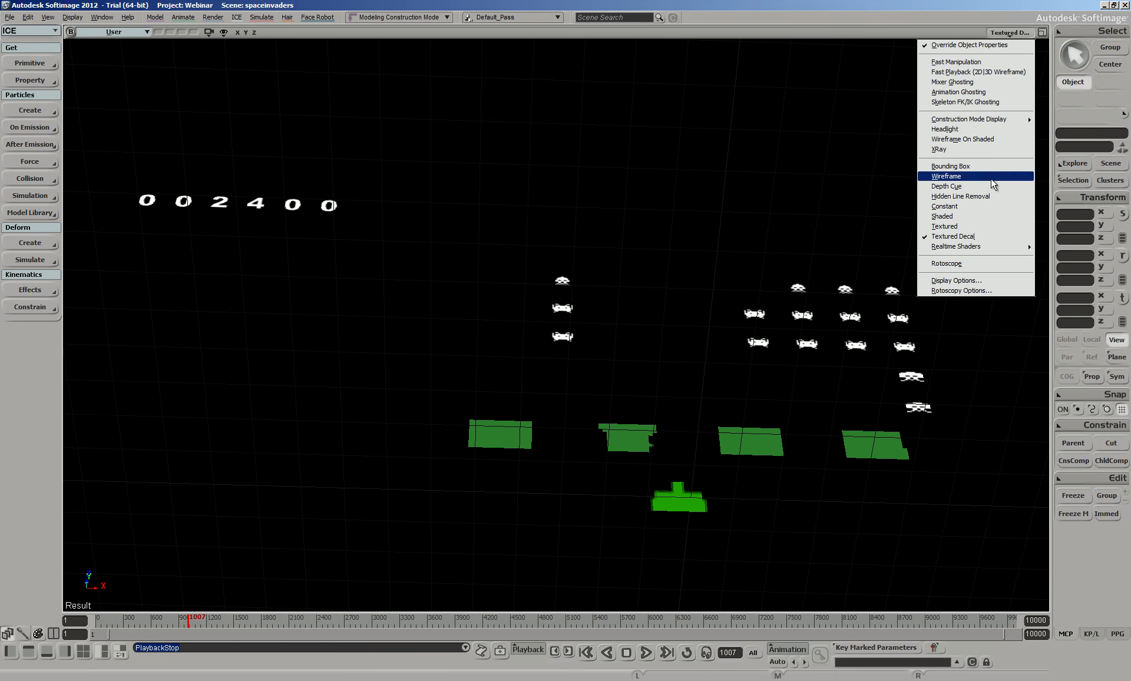
click(966, 176)
click(1041, 34)
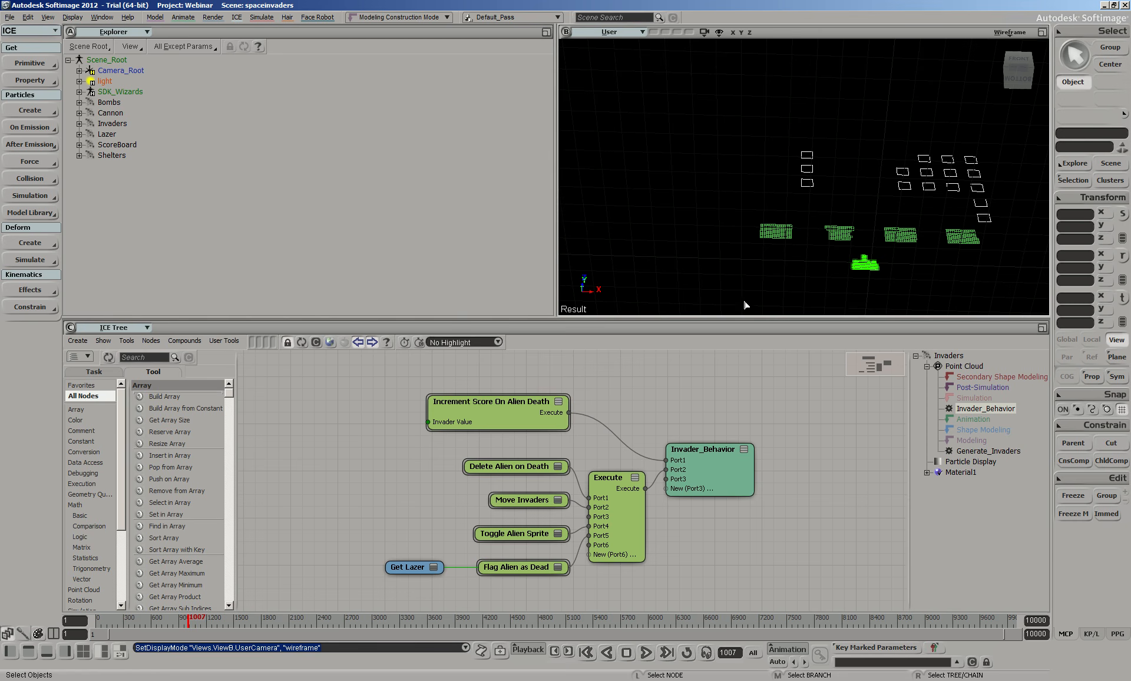
Step: Face the wireframe invaders from the front and reposition the Delete Alien on Death node in the ICE tree
key(o)
drag(814, 243, 808, 279)
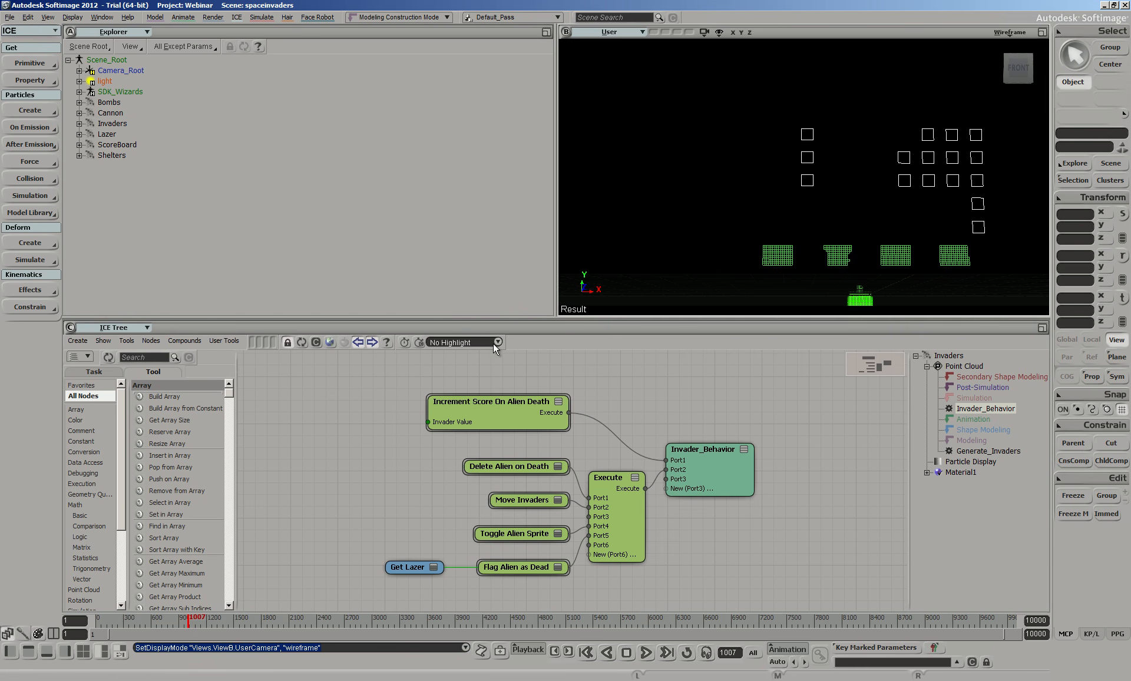
drag(531, 470, 530, 542)
drag(523, 464, 539, 456)
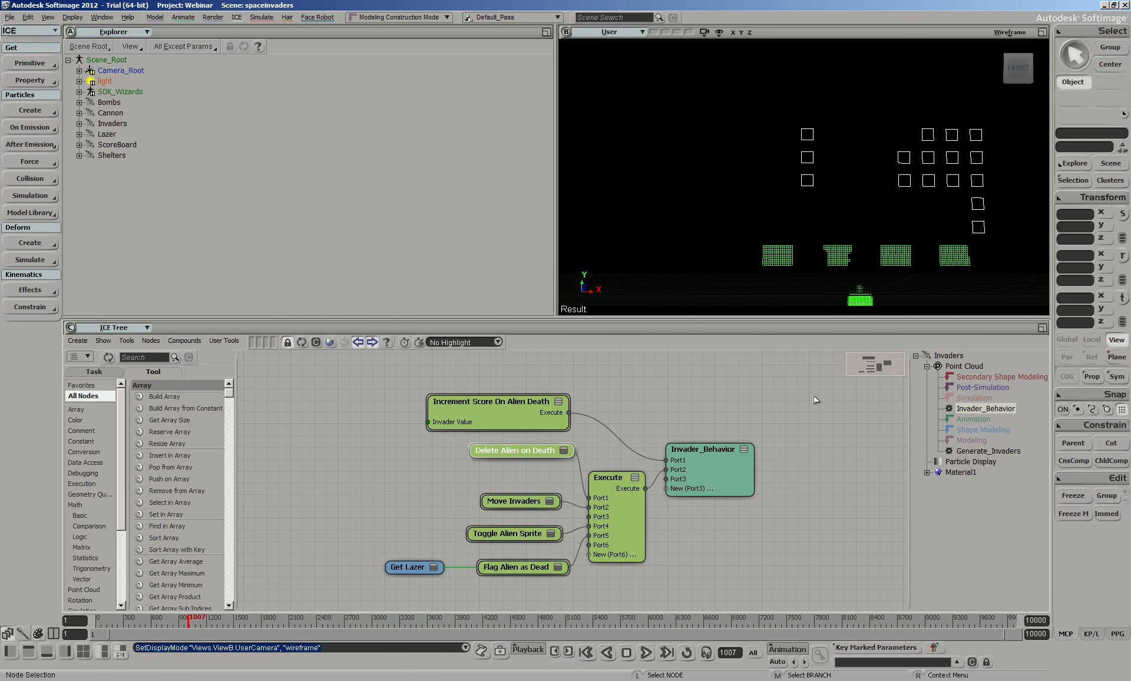
Step: Open the RAYCAMms scene, select Cameraplate to inspect its mesh density up close, and clear the selection
click(10, 18)
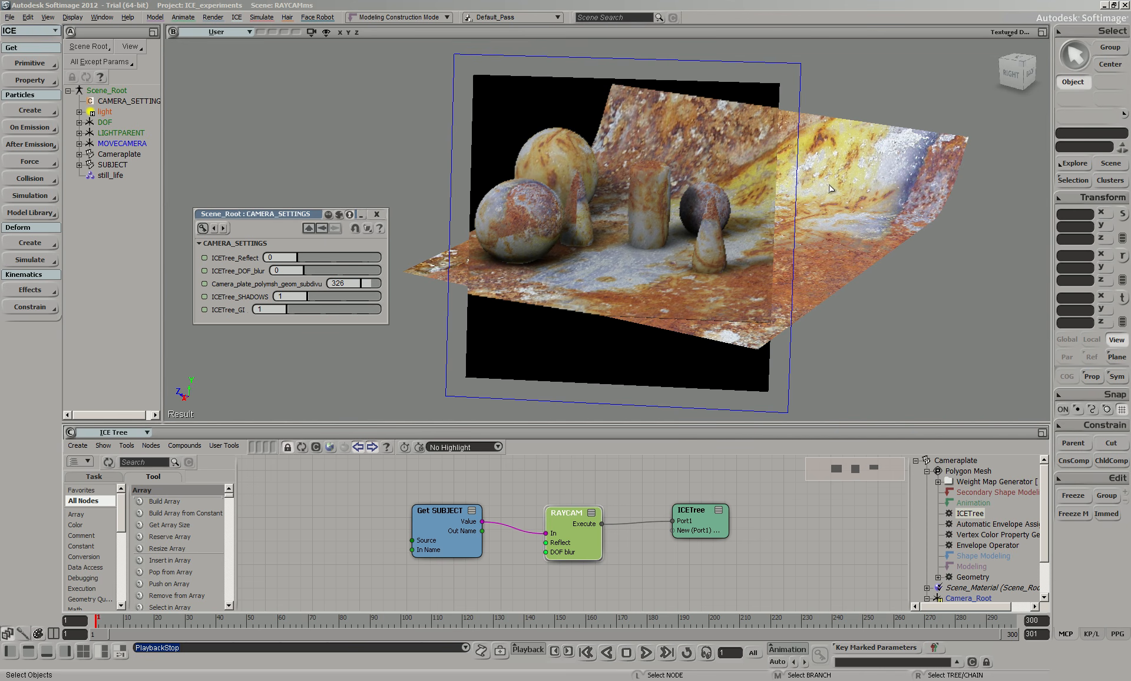
click(527, 115)
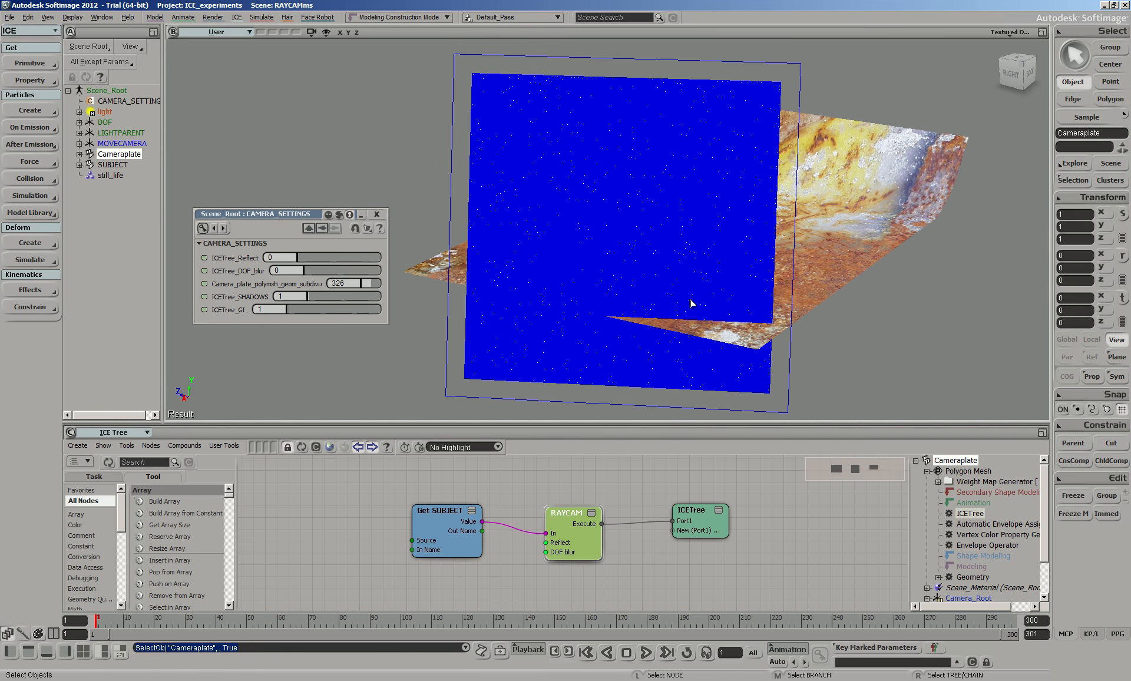
scroll(692, 304, up, 10)
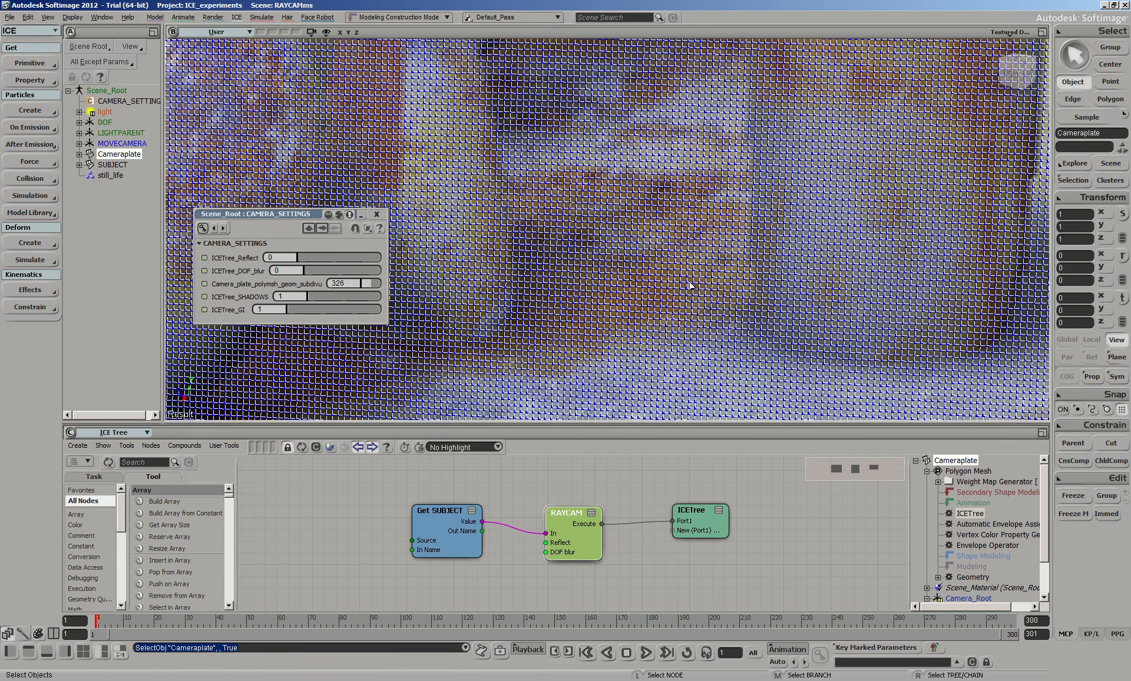
scroll(542, 217, down, 8)
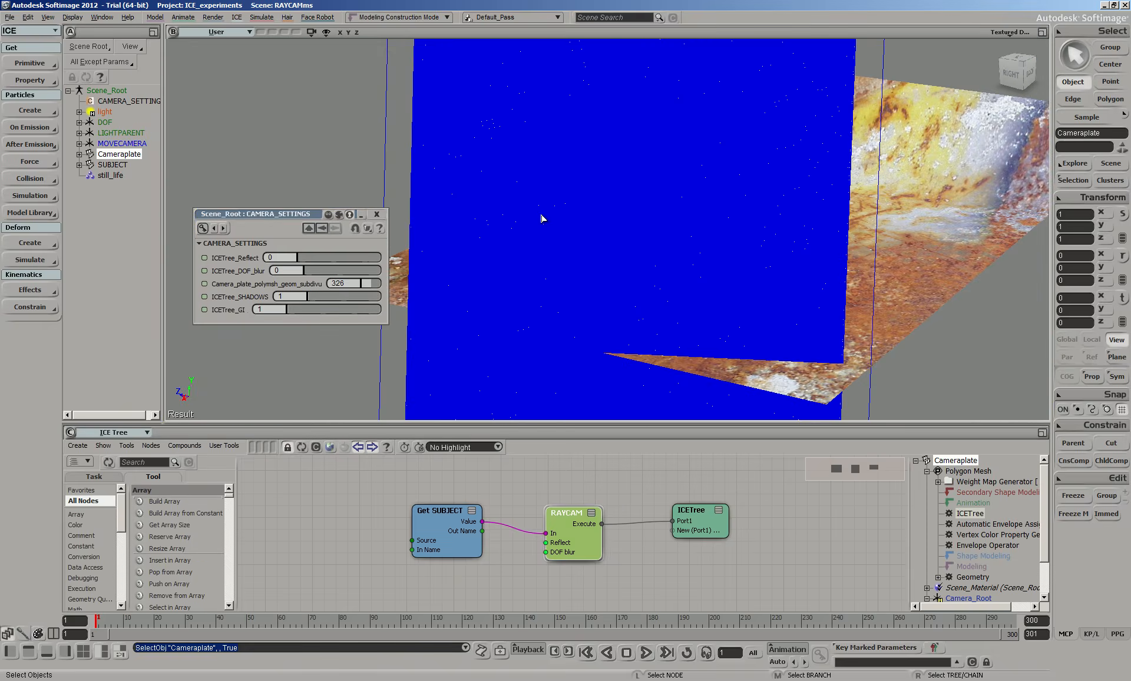
click(979, 366)
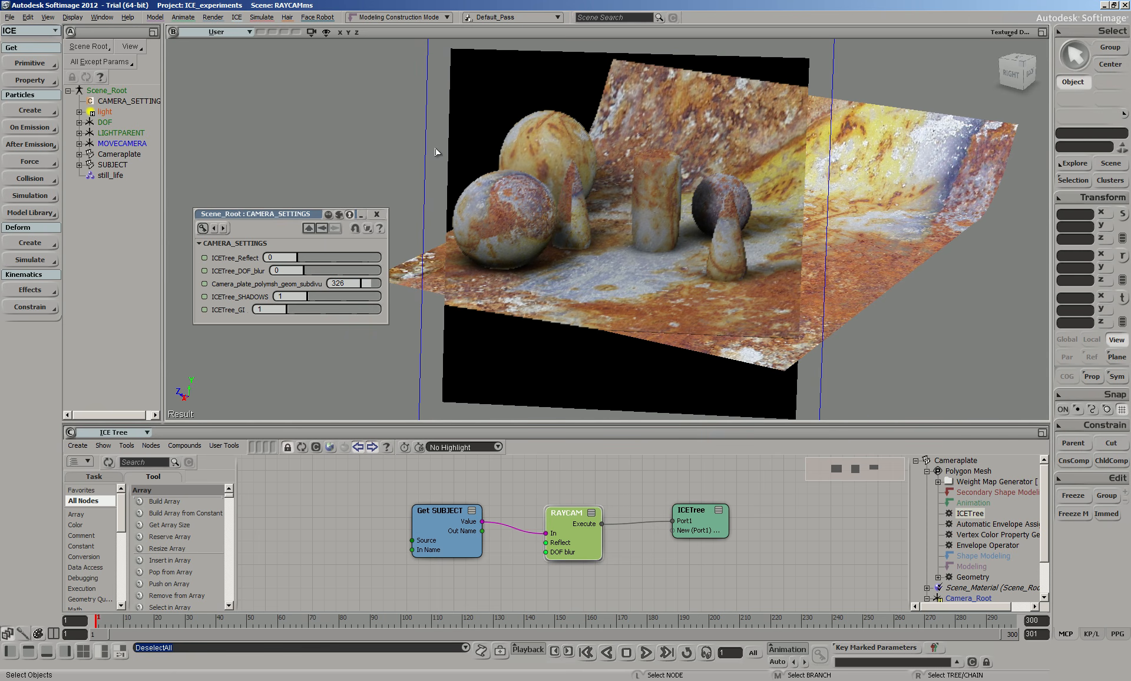
Step: Move the timeline to frame 27 and on to frame 64, examining the still life's shading on the camera plate
key(o)
drag(878, 252, 719, 198)
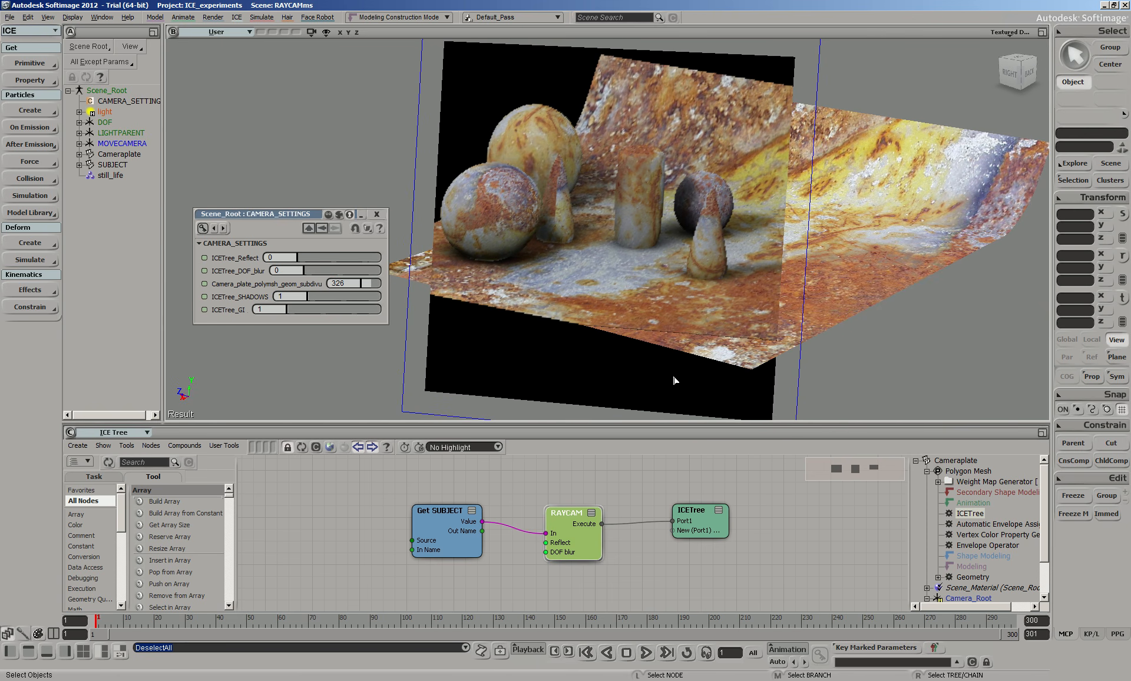
key(a)
scroll(836, 280, down, 1)
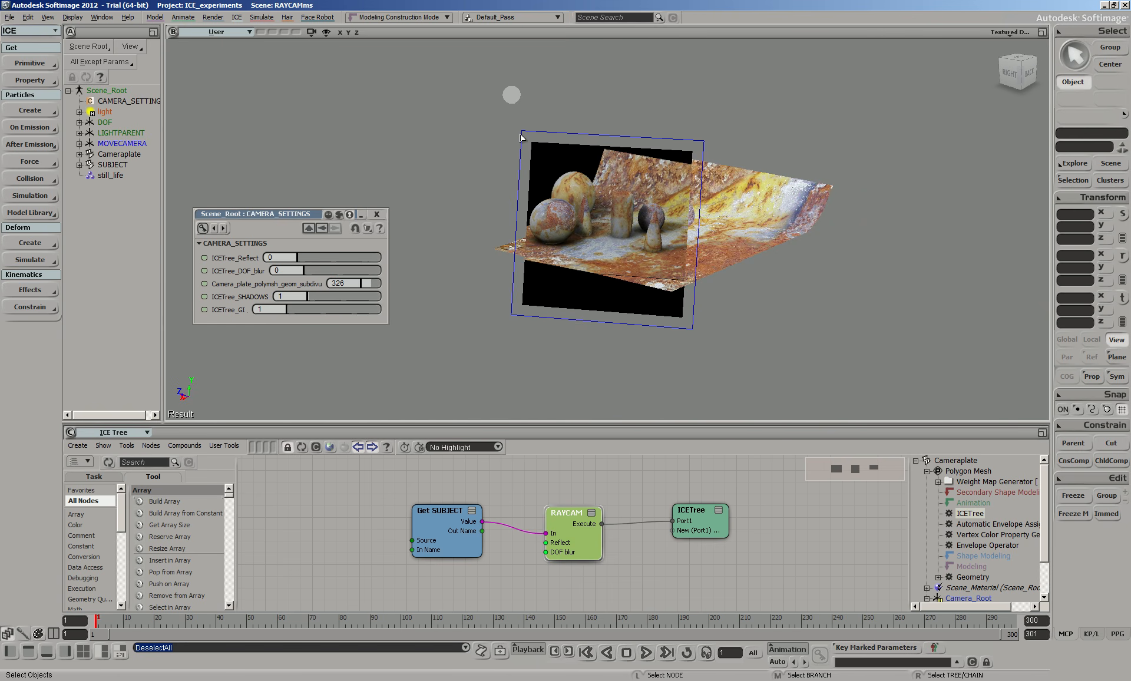
scroll(617, 224, up, 4)
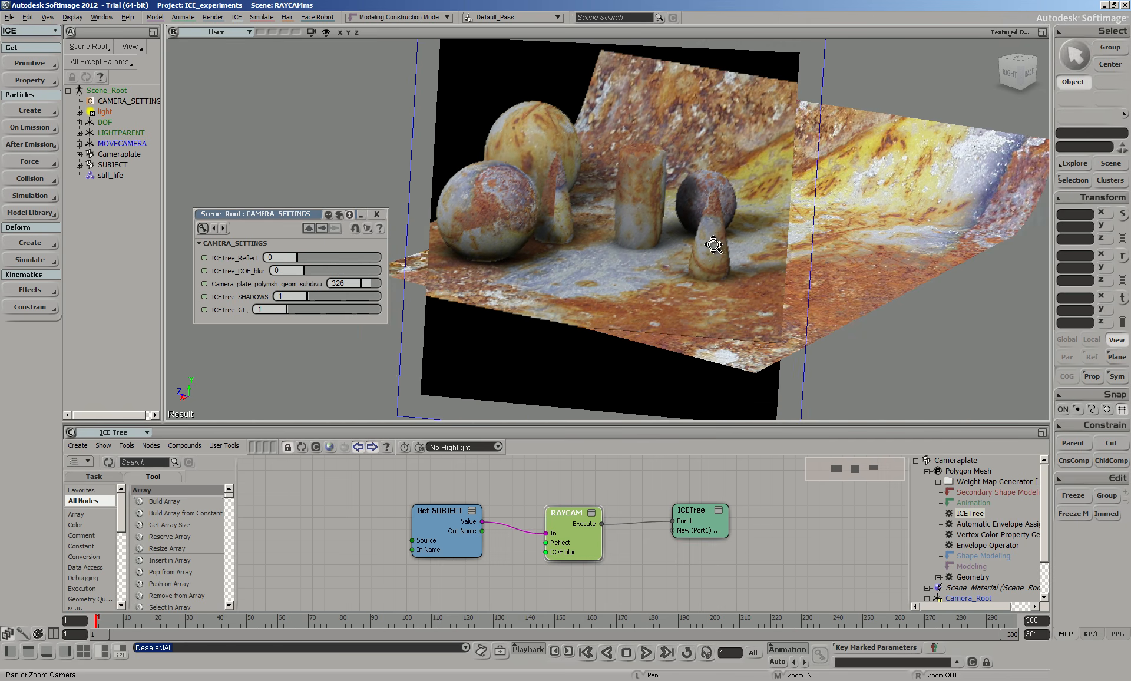
click(177, 621)
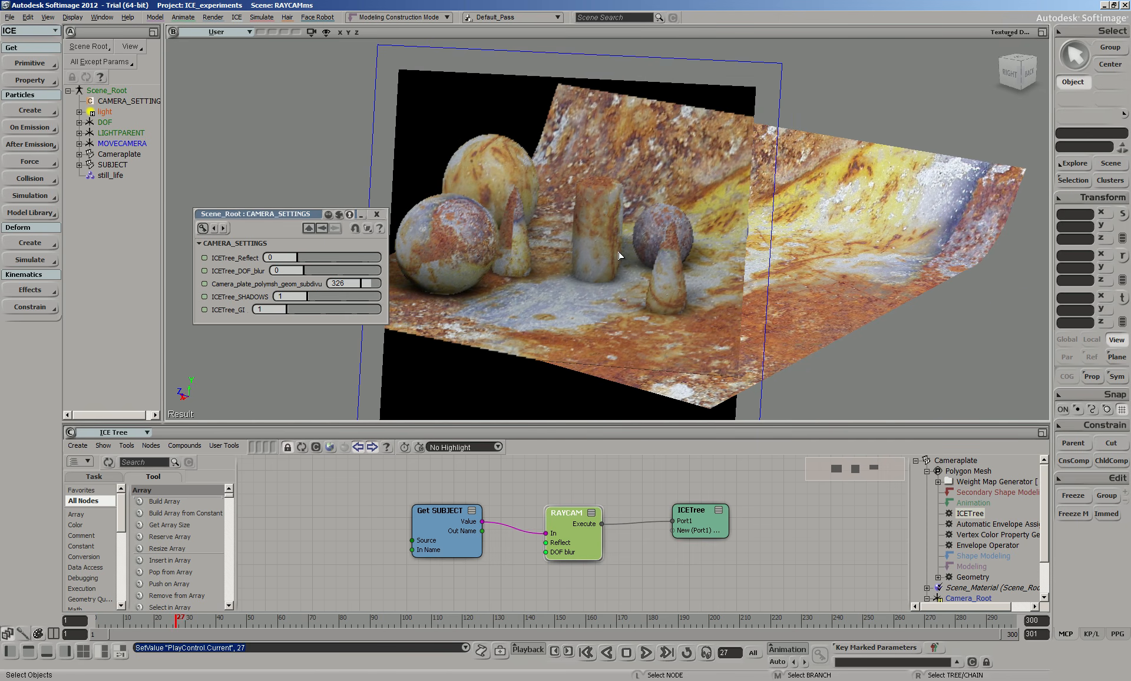
click(287, 619)
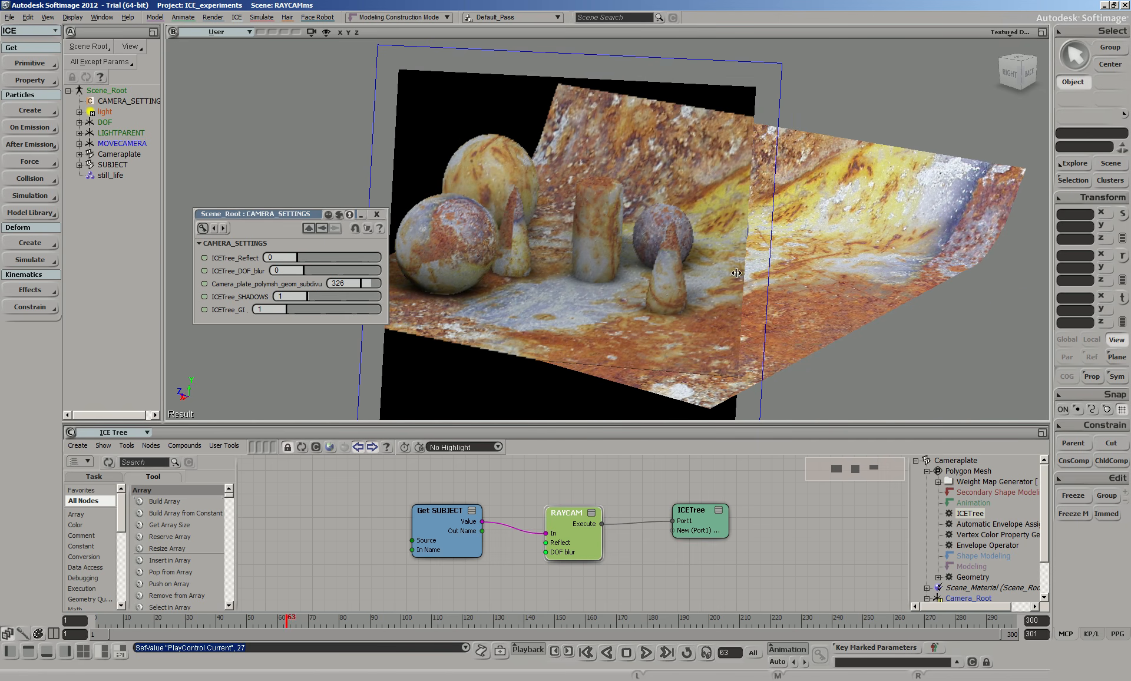
key(period)
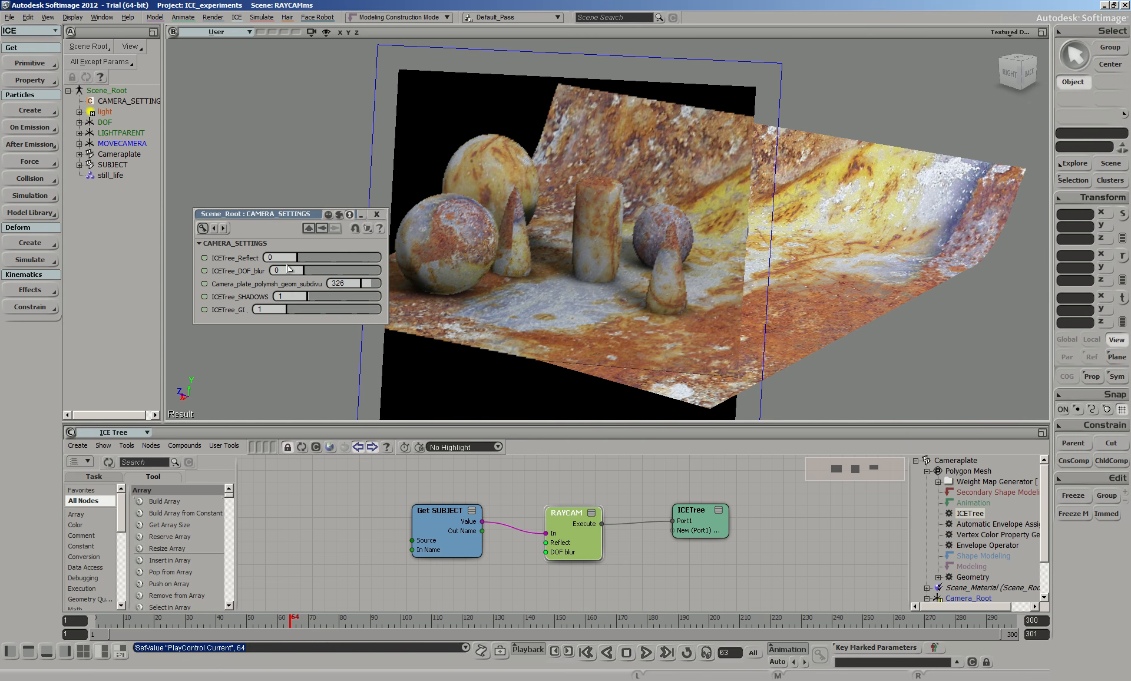
Step: Set the camera settings' ICETree_Reflect to 0.709 and ICETree_DOF_blur to 23.077
drag(298, 257, 301, 257)
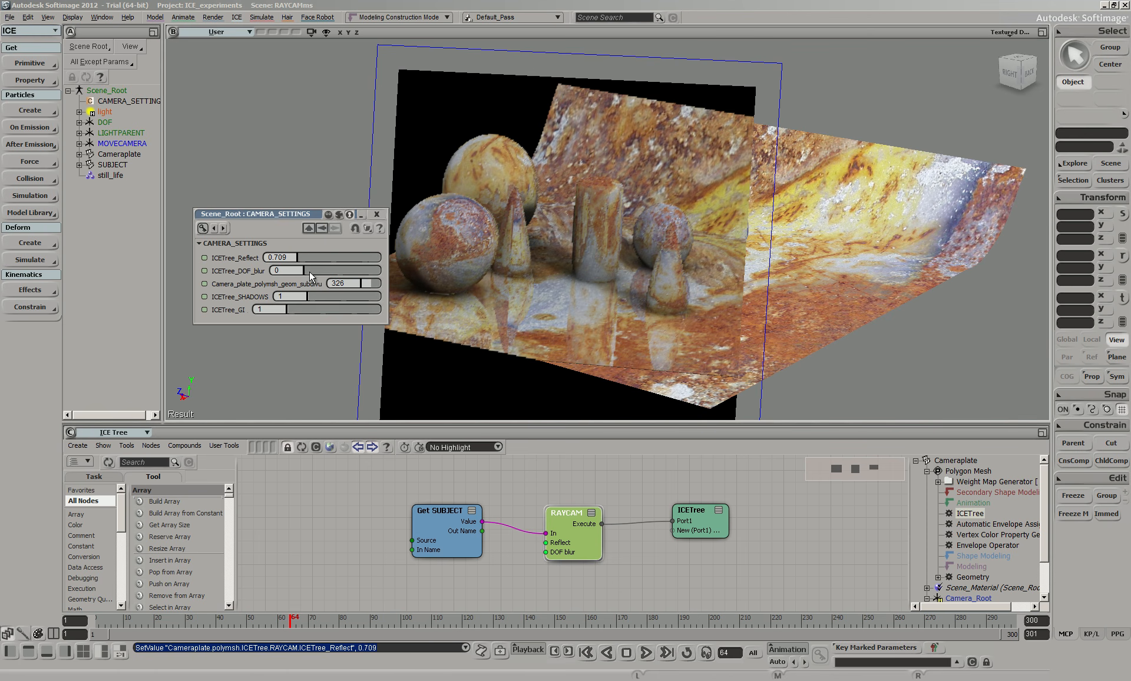
mouse_move(317, 271)
mouse_down()
mouse_move(337, 274)
mouse_move(323, 267)
mouse_up()
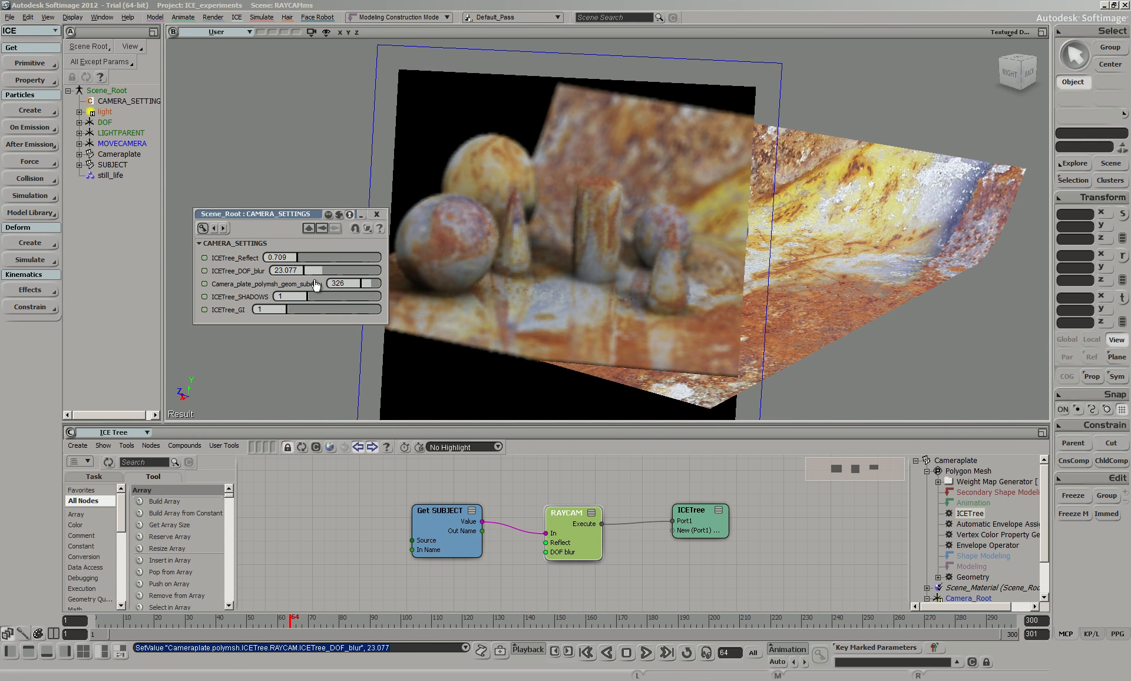
Step: Switch to the Google page in Internet Explorer and search for the artist's name, accepting the suggested spelling correction
mouse_move(145, 680)
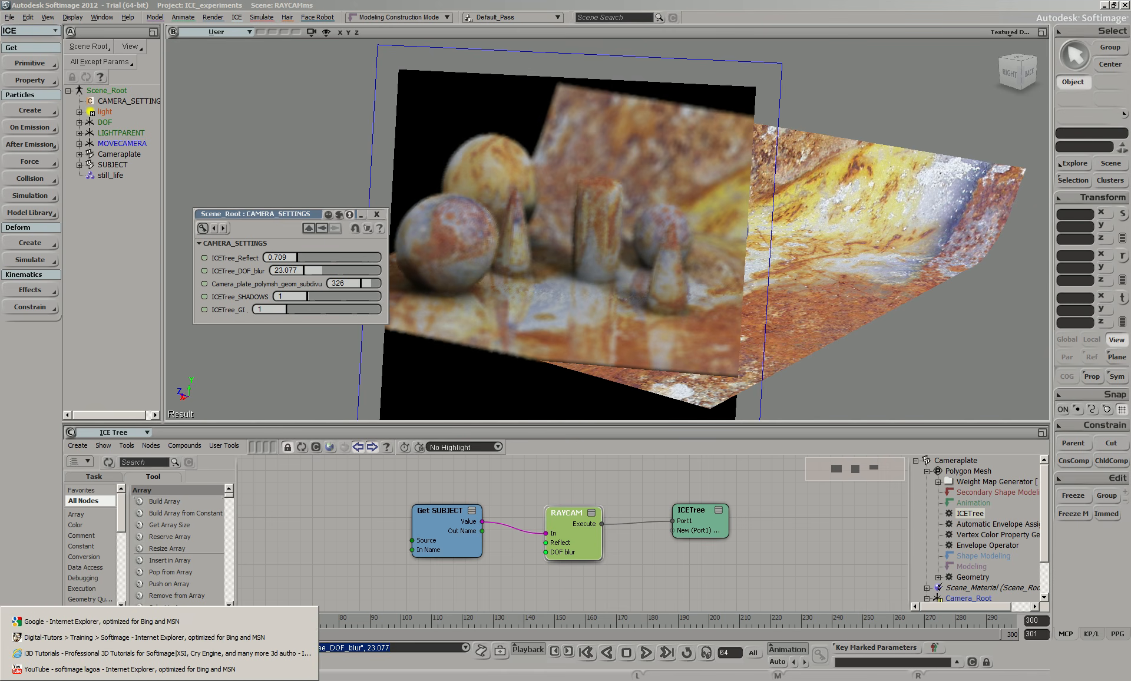
click(79, 620)
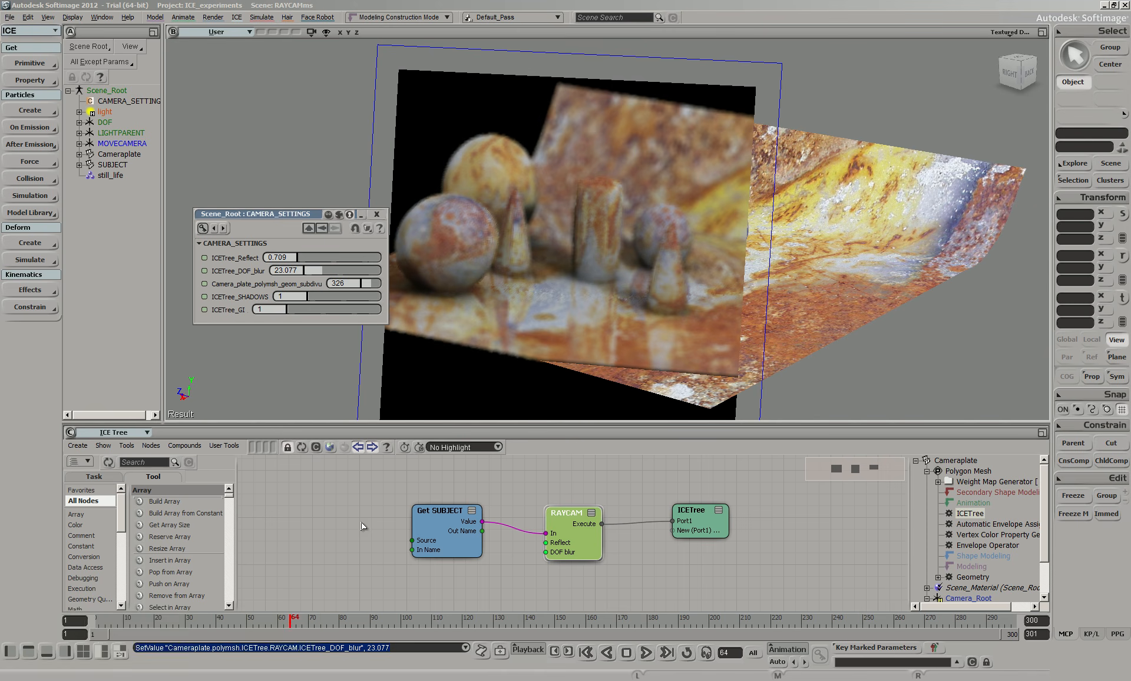
text(paul smoth)
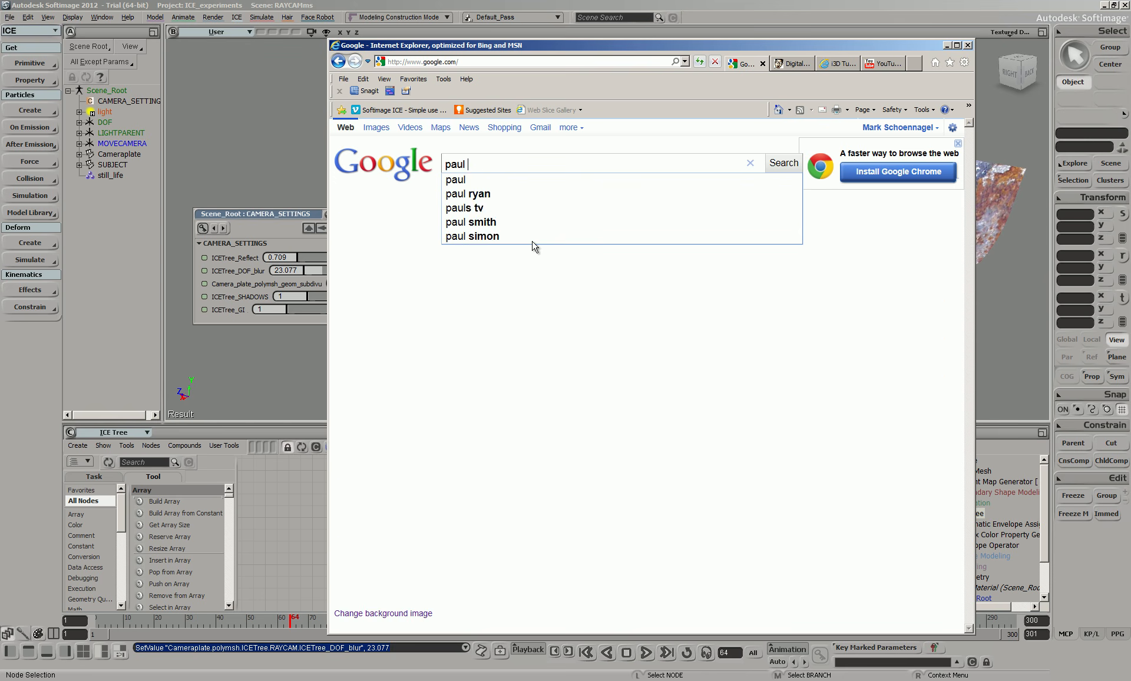
key(Return)
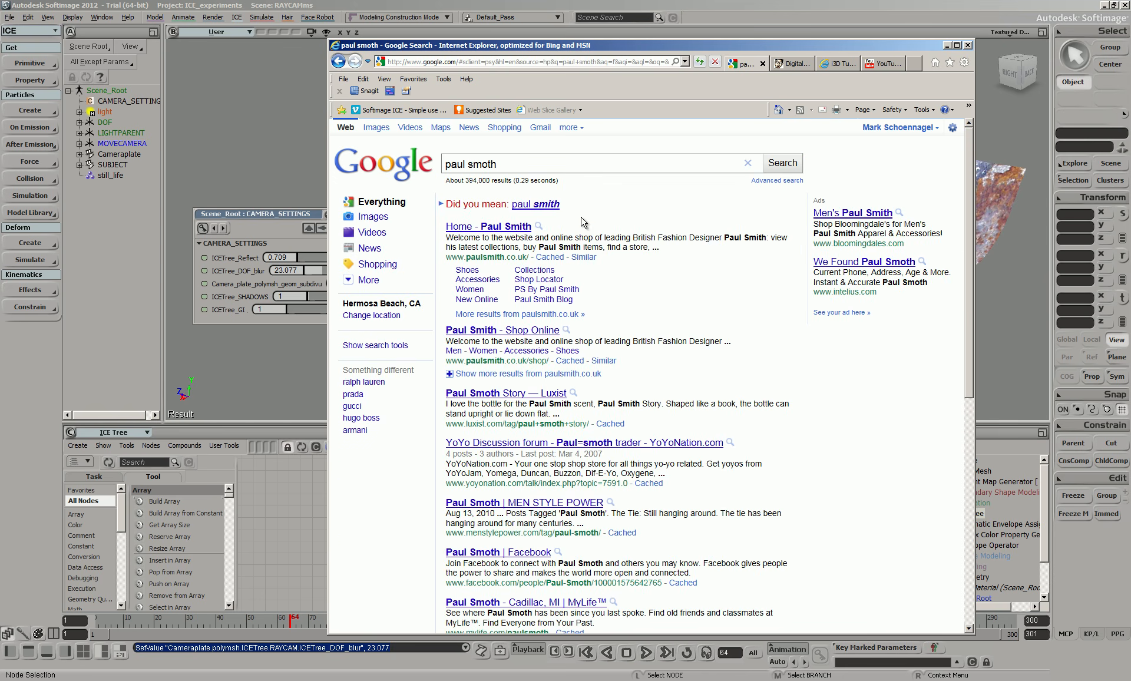
click(536, 204)
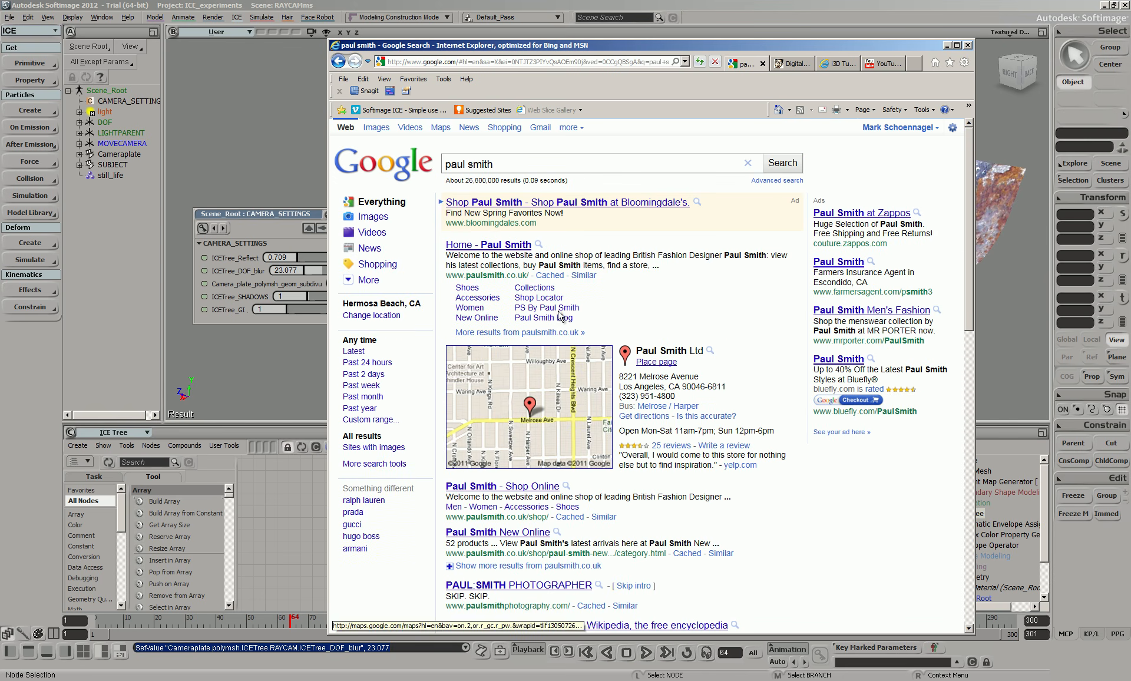
Step: Refine the search by adding "vimeo" after the artist's name, and open the first matching Vimeo profile
click(517, 163)
text(v)
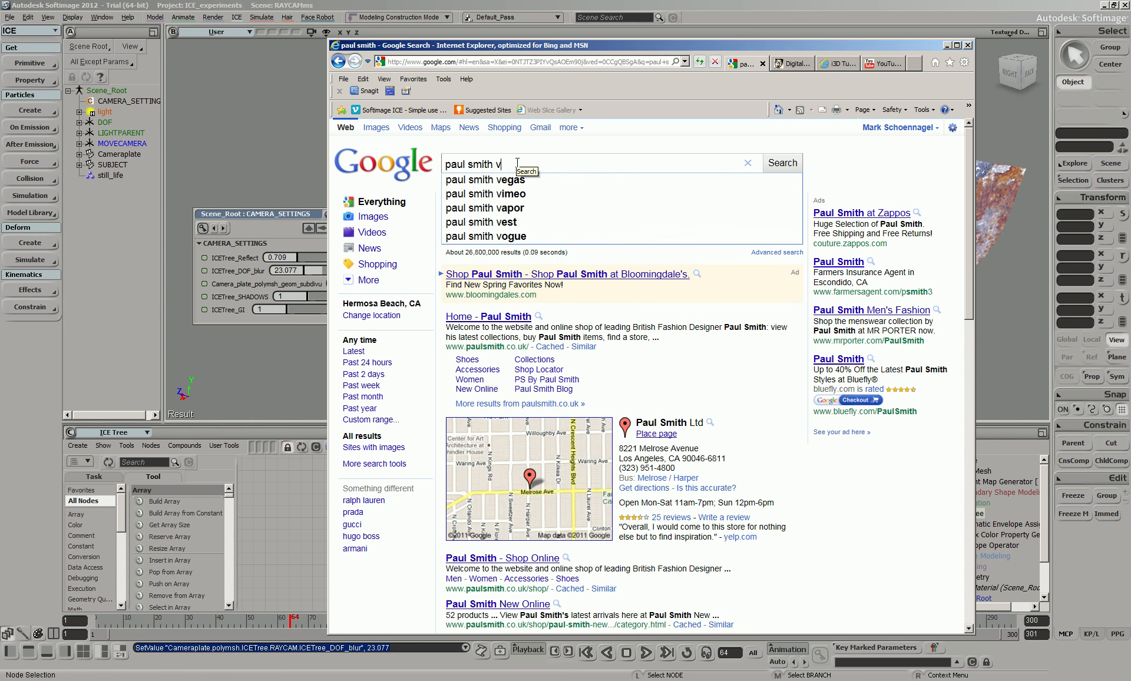
text(imeo)
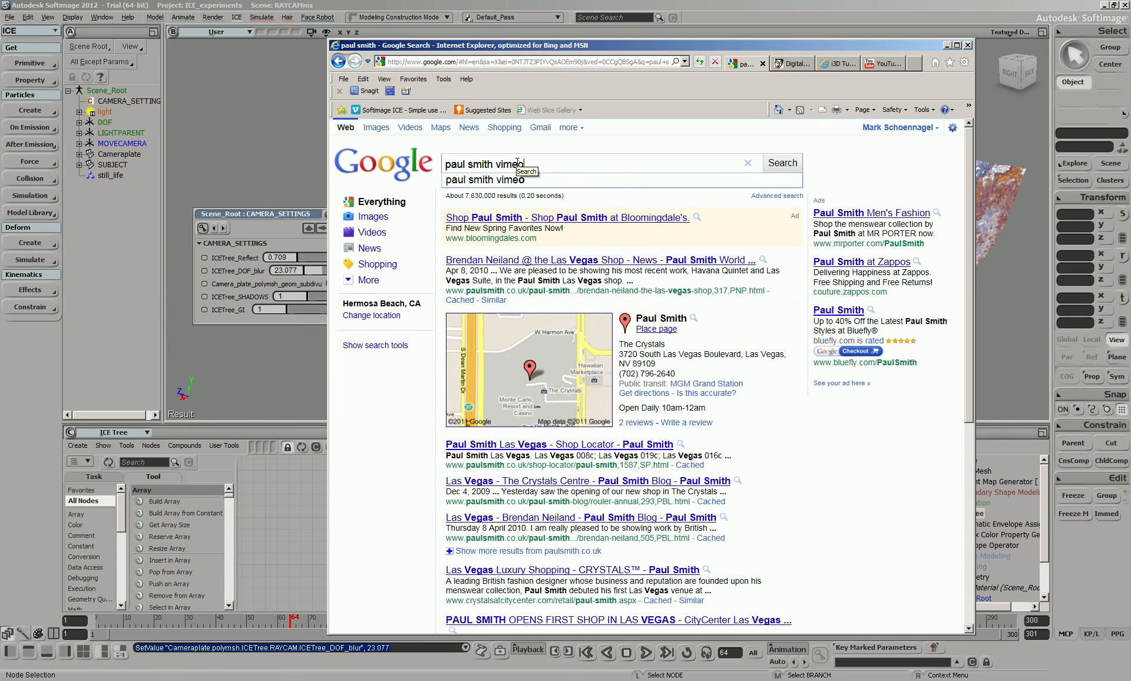
key(Return)
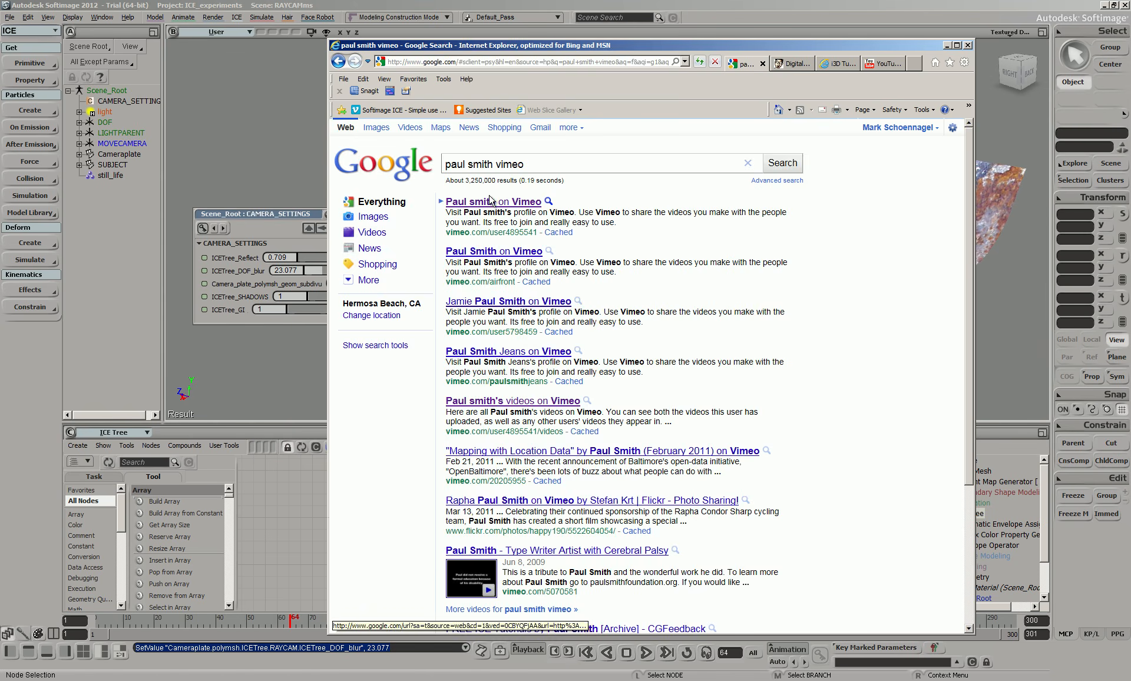
click(504, 203)
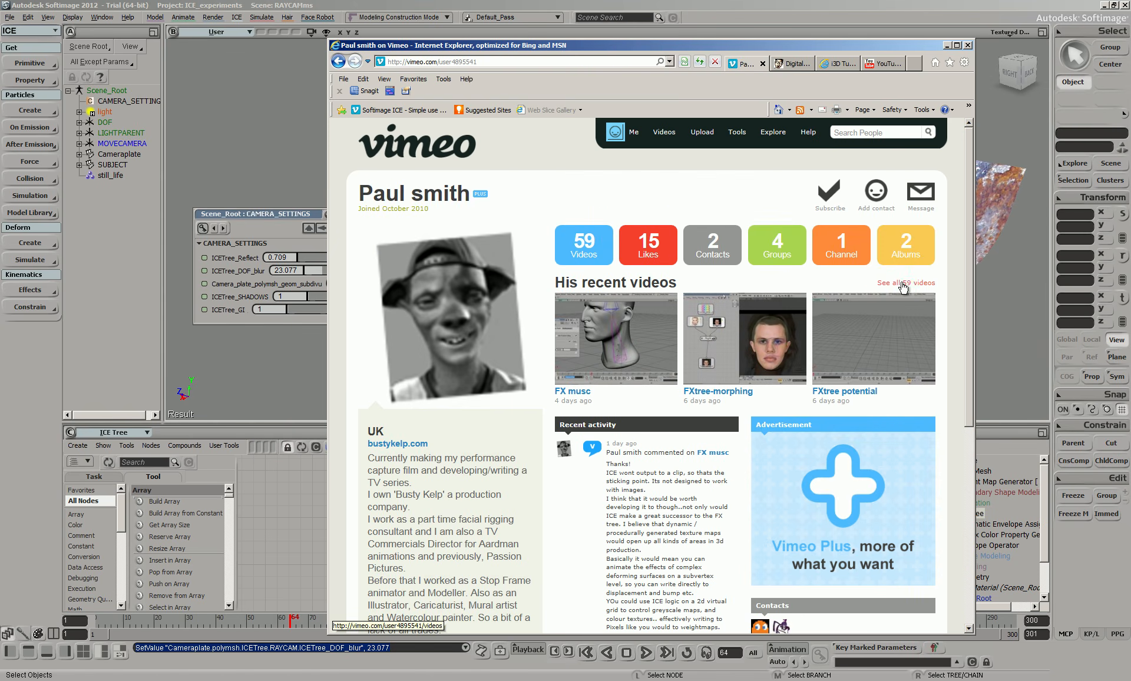
Step: Open the artist's full video list on Vimeo, browse the first page, and go to page 2
click(903, 285)
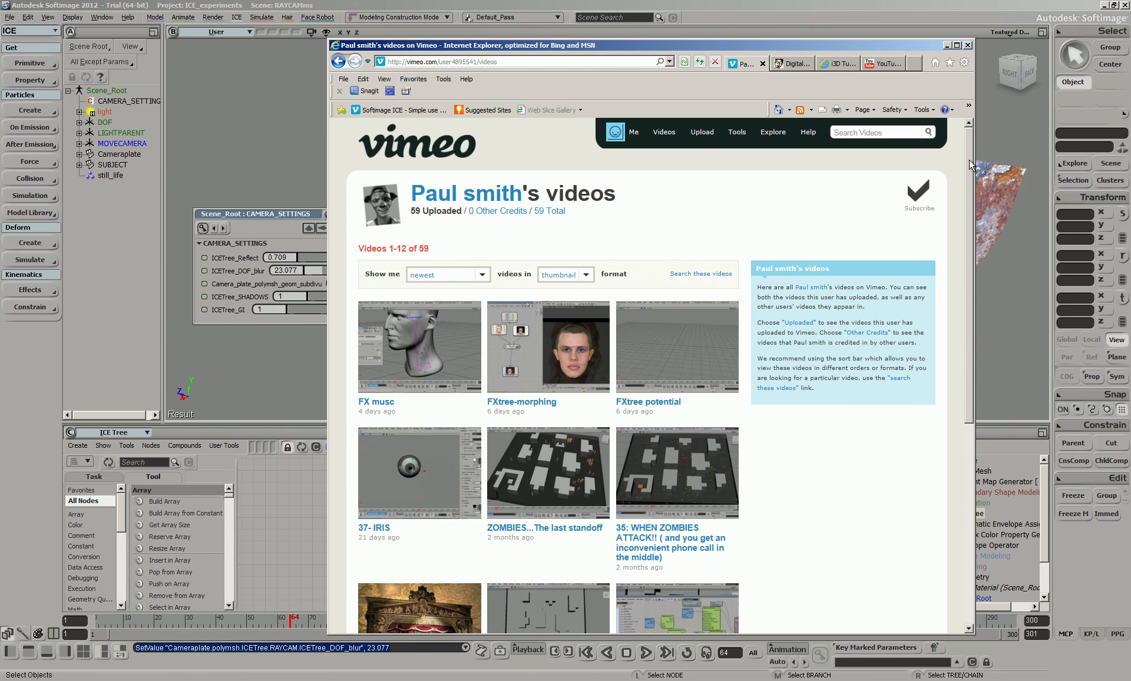
drag(969, 159, 991, 285)
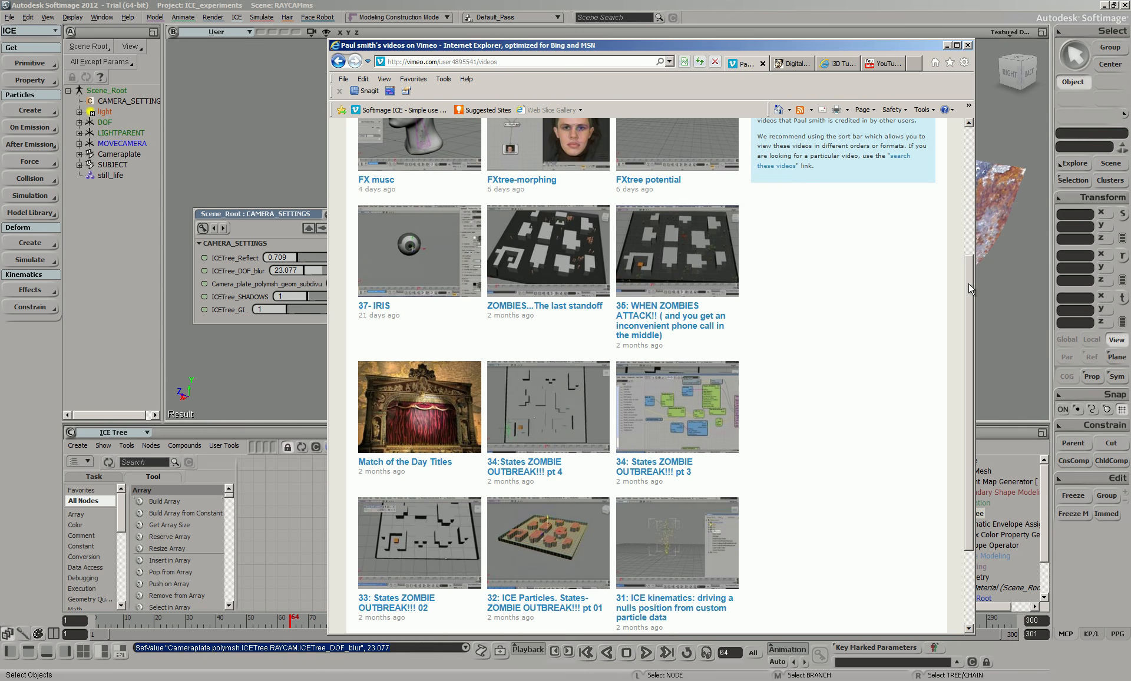
mouse_move(968, 284)
mouse_down()
mouse_move(974, 311)
mouse_move(980, 296)
mouse_up()
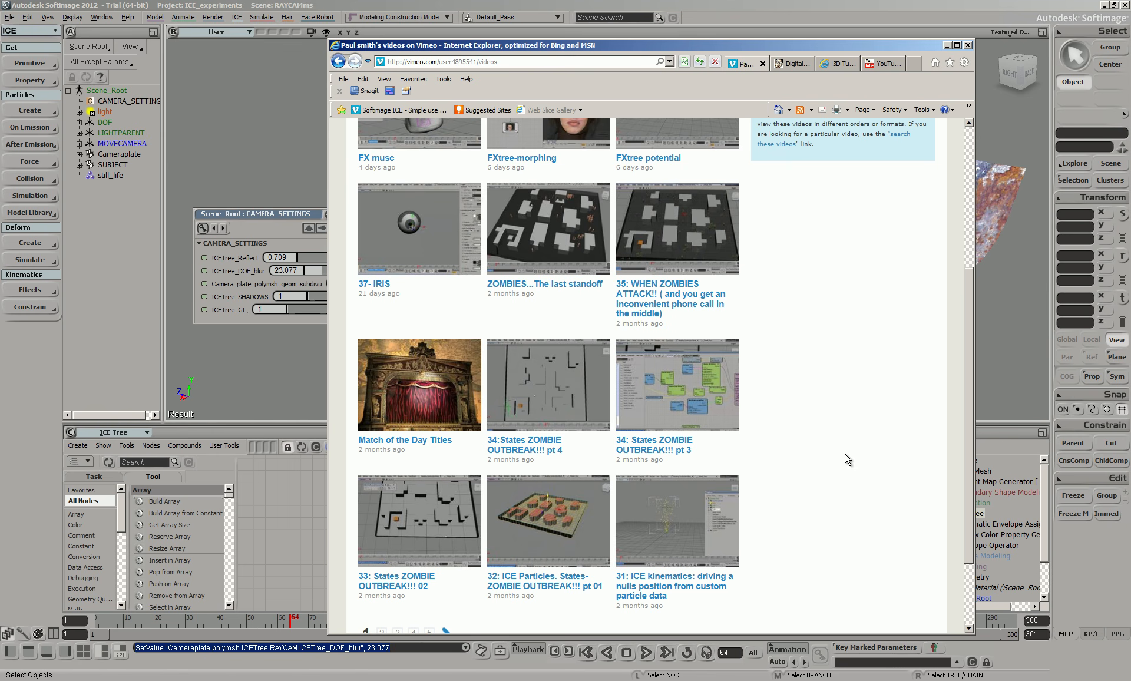
scroll(837, 463, down, 2)
click(443, 527)
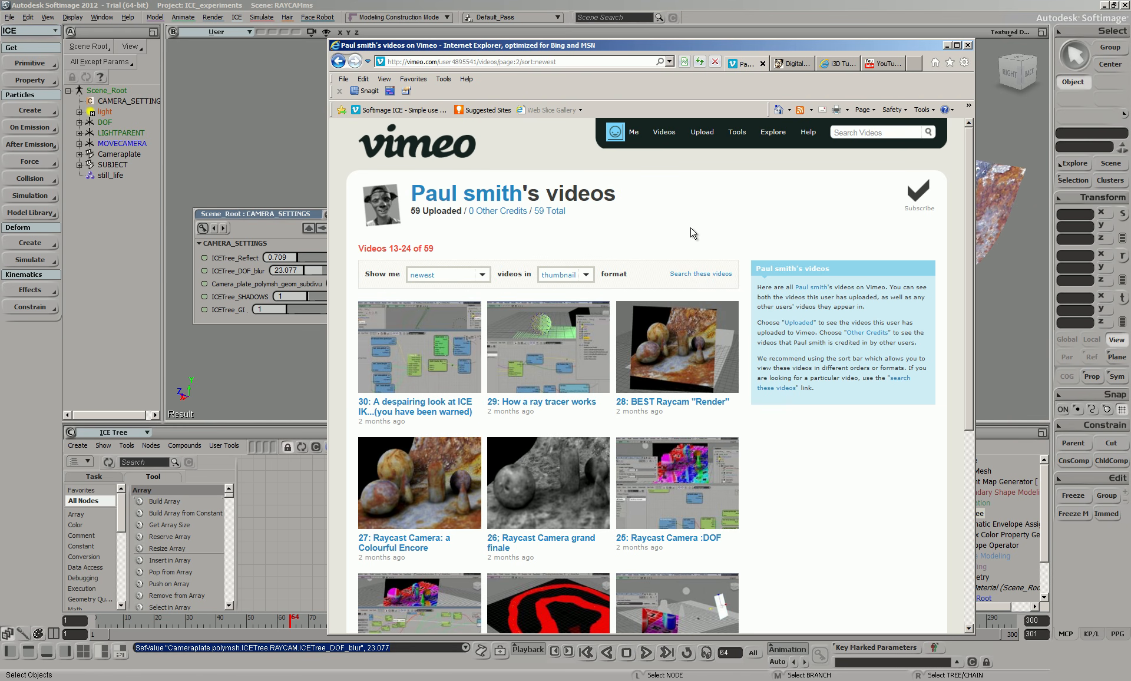
Step: Search Vimeo videos for "softimage ice" and browse the first page of results
click(870, 131)
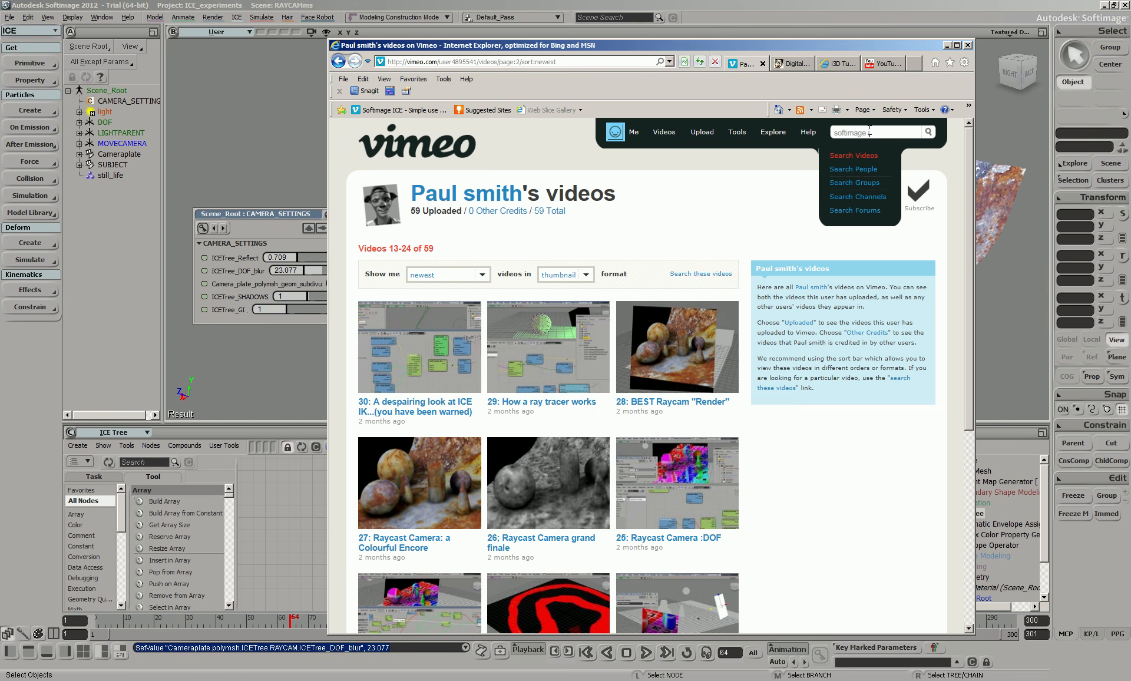
key(Return)
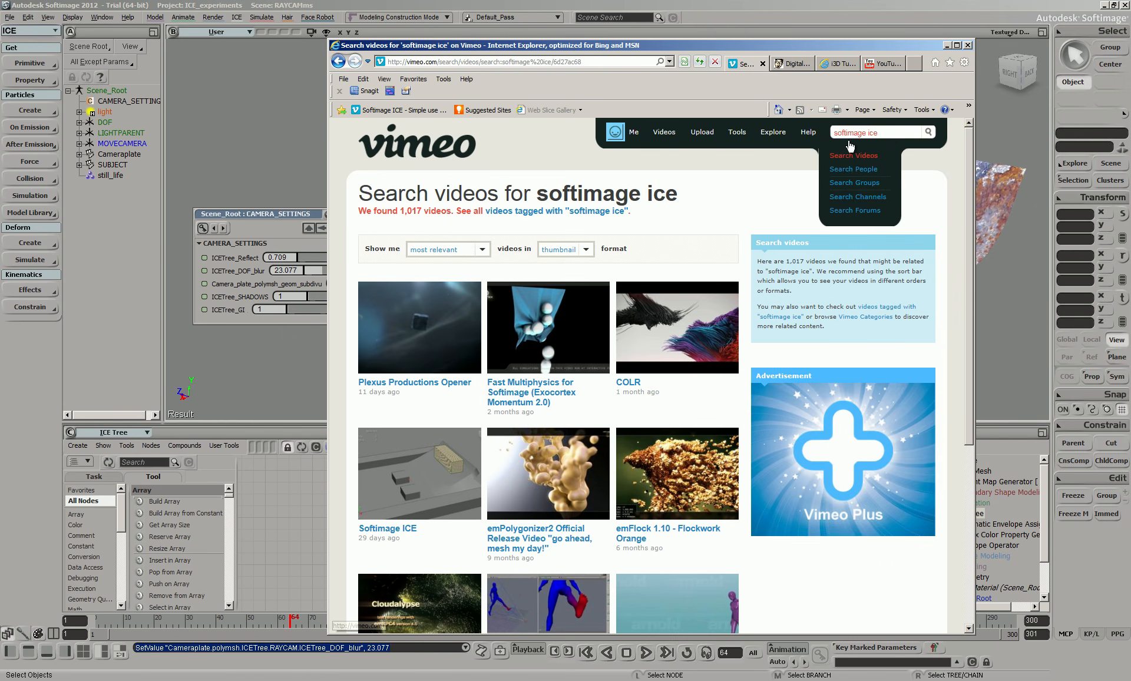
drag(970, 138, 989, 163)
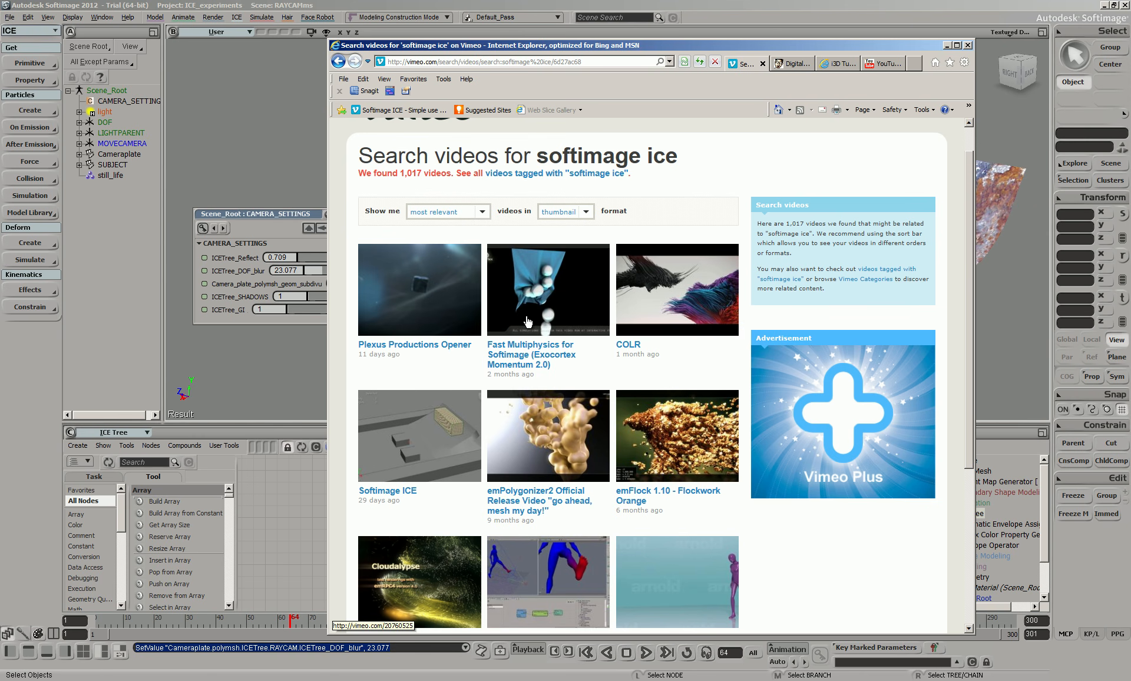
drag(970, 179, 958, 297)
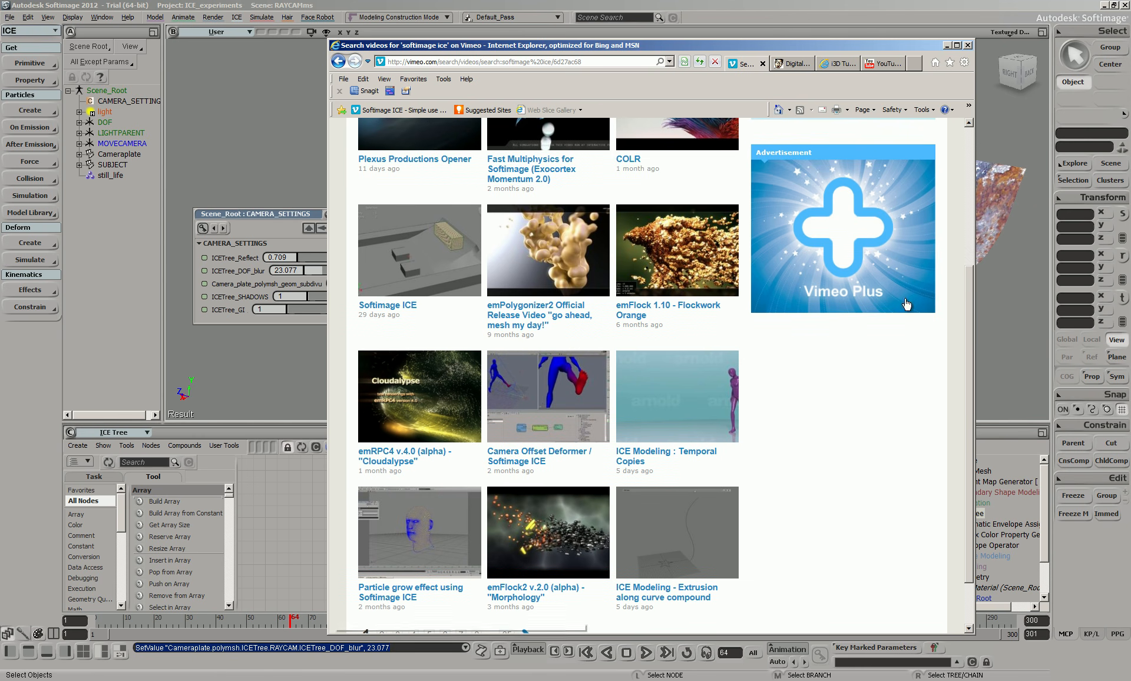
scroll(851, 477, down, 2)
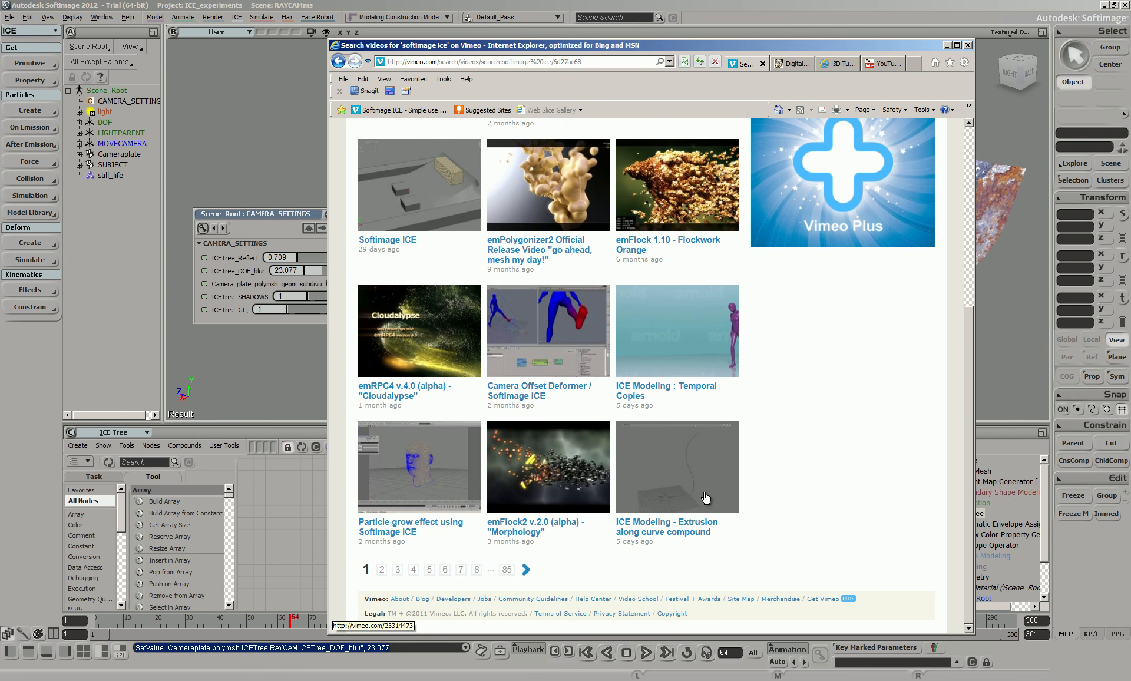
Step: Go to page 2 of the Vimeo search results and look through its videos down to the end
click(526, 570)
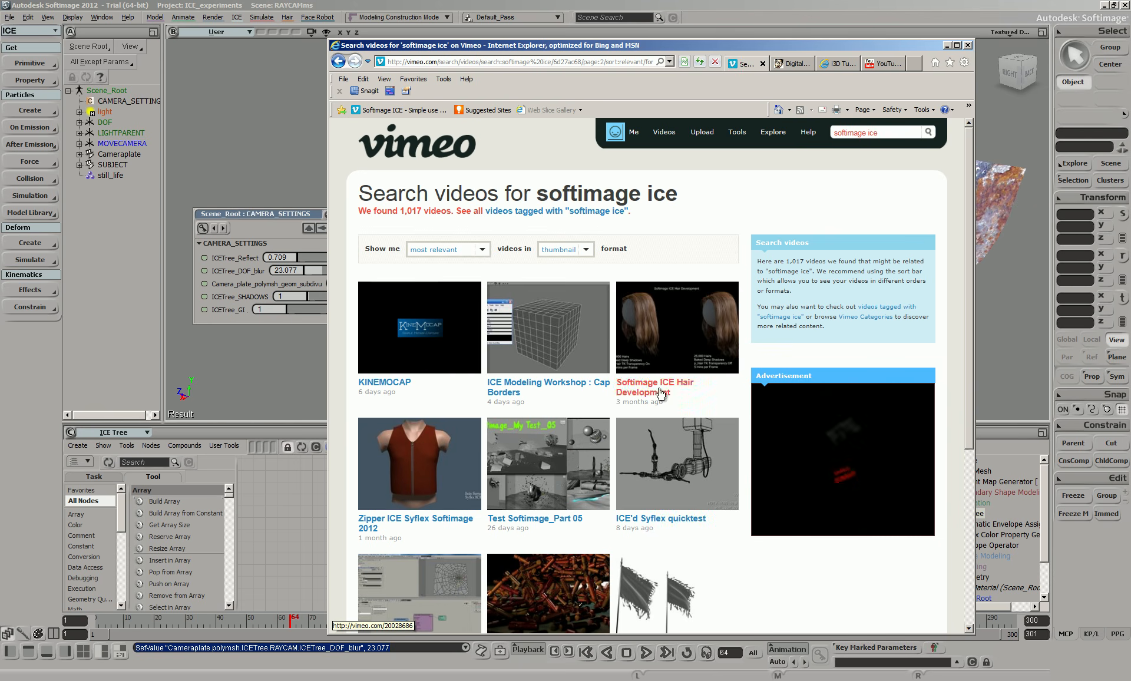
scroll(629, 435, down, 3)
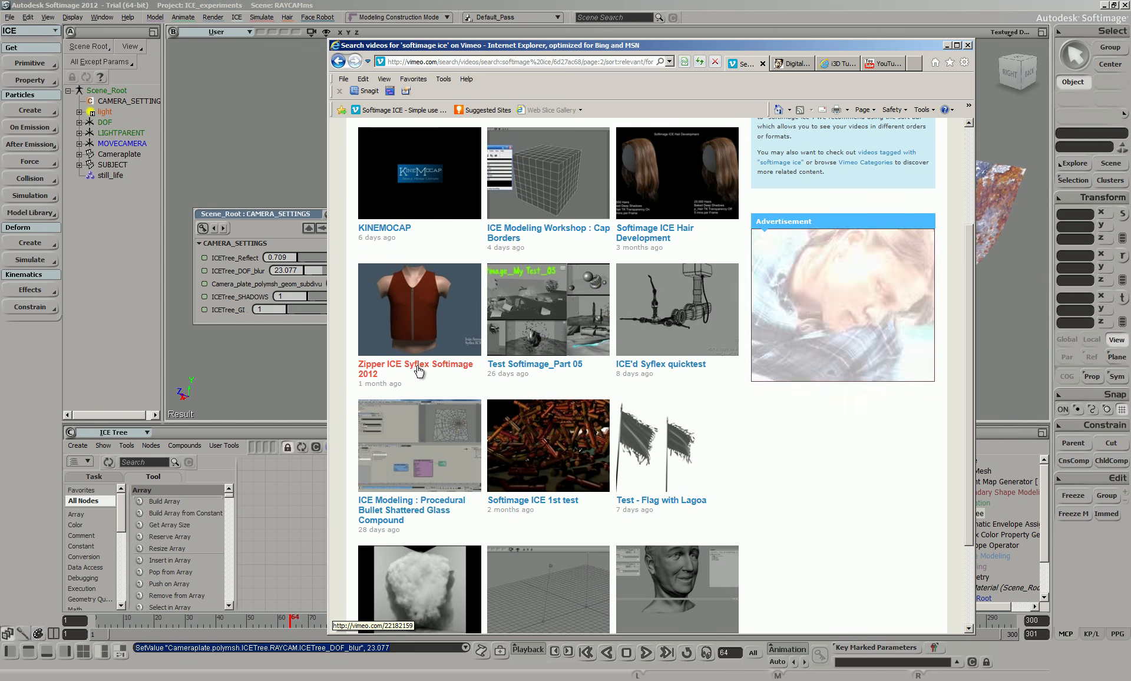
scroll(562, 397, down, 2)
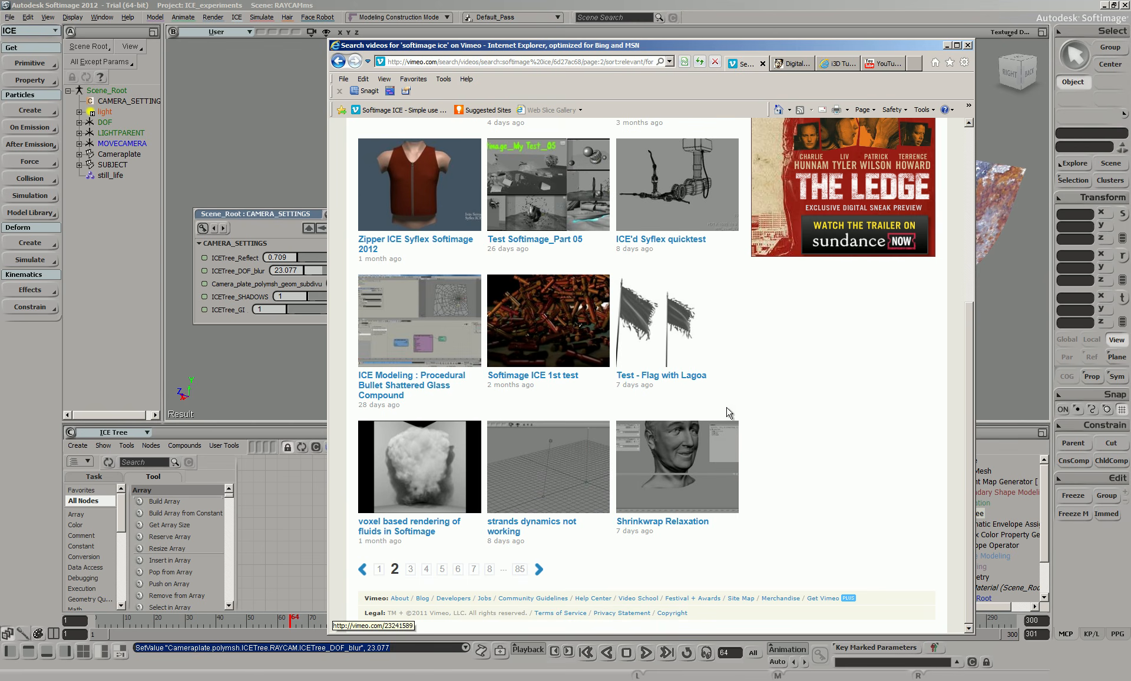
Step: Show the other open training resources: the Digital-Tutors Softimage courses, i3D Tutorials' free Softimage|XSI tutorials, and the YouTube results for "softimage lagoa"
click(789, 63)
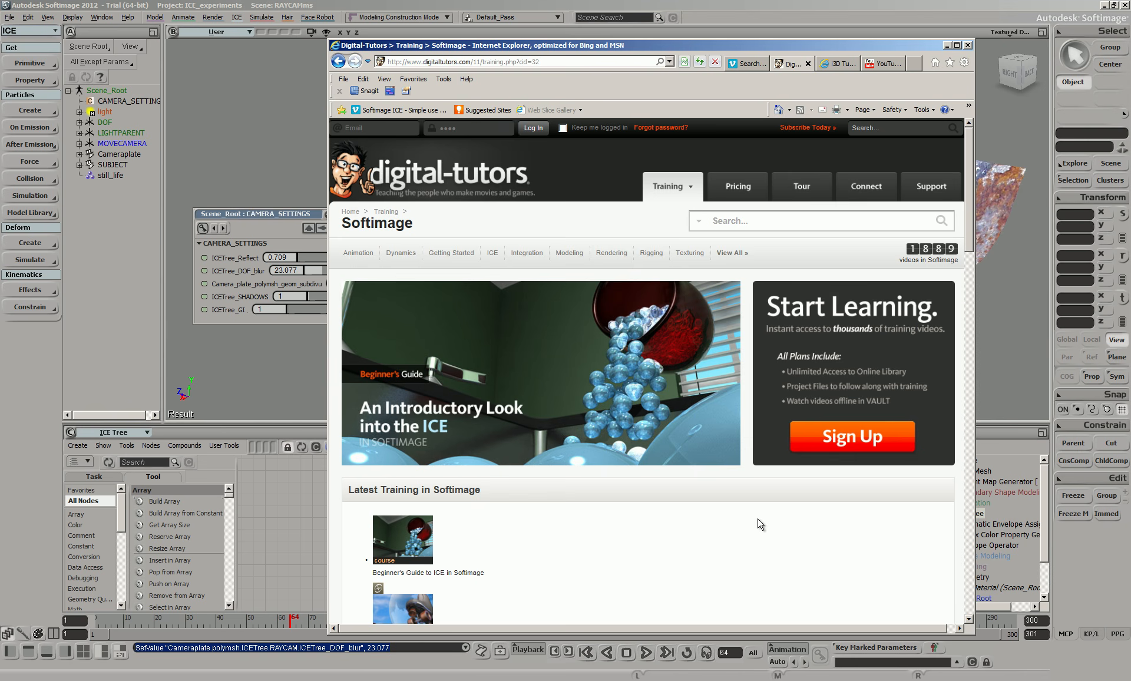
scroll(760, 525, down, 4)
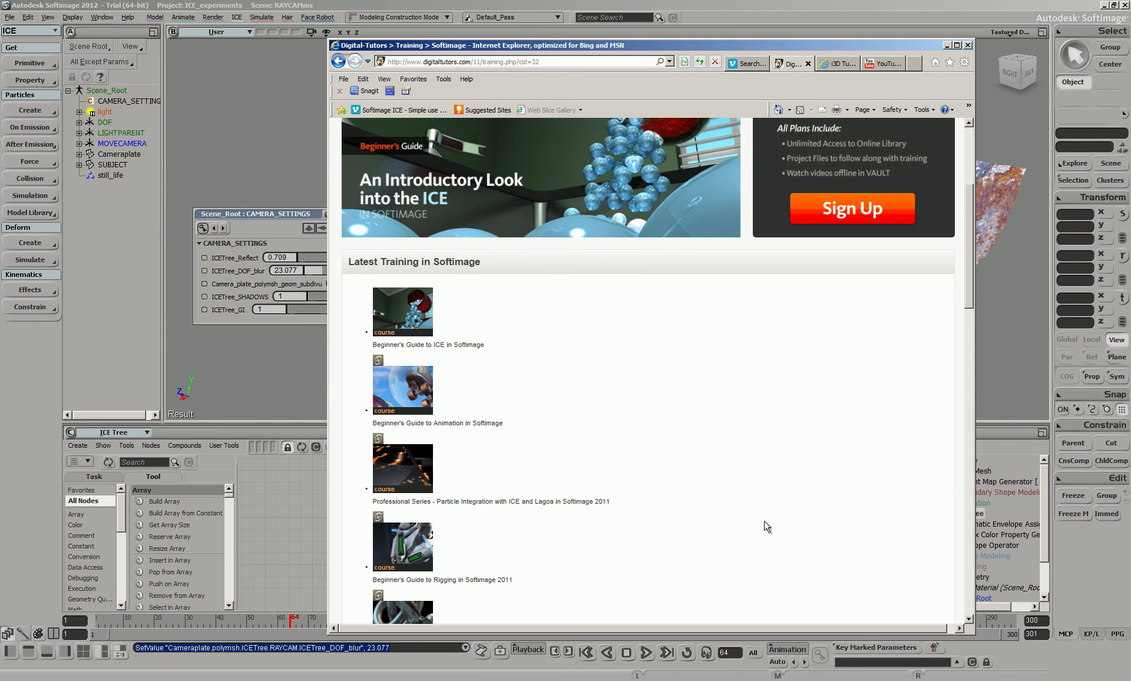
scroll(768, 526, up, 3)
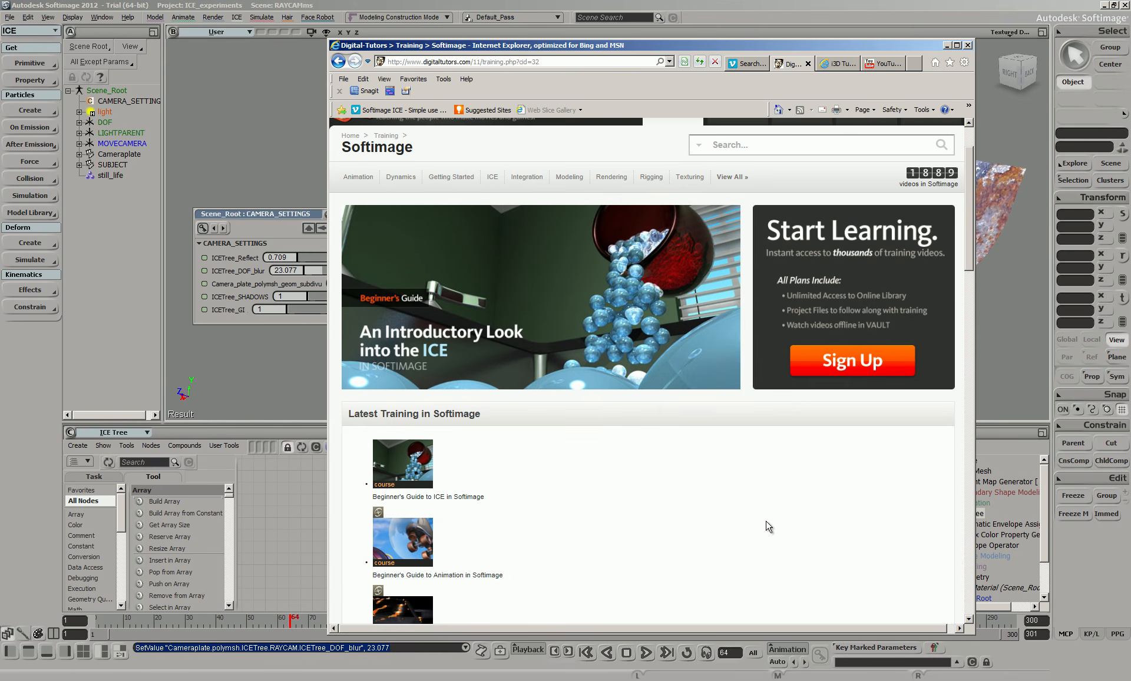
click(836, 63)
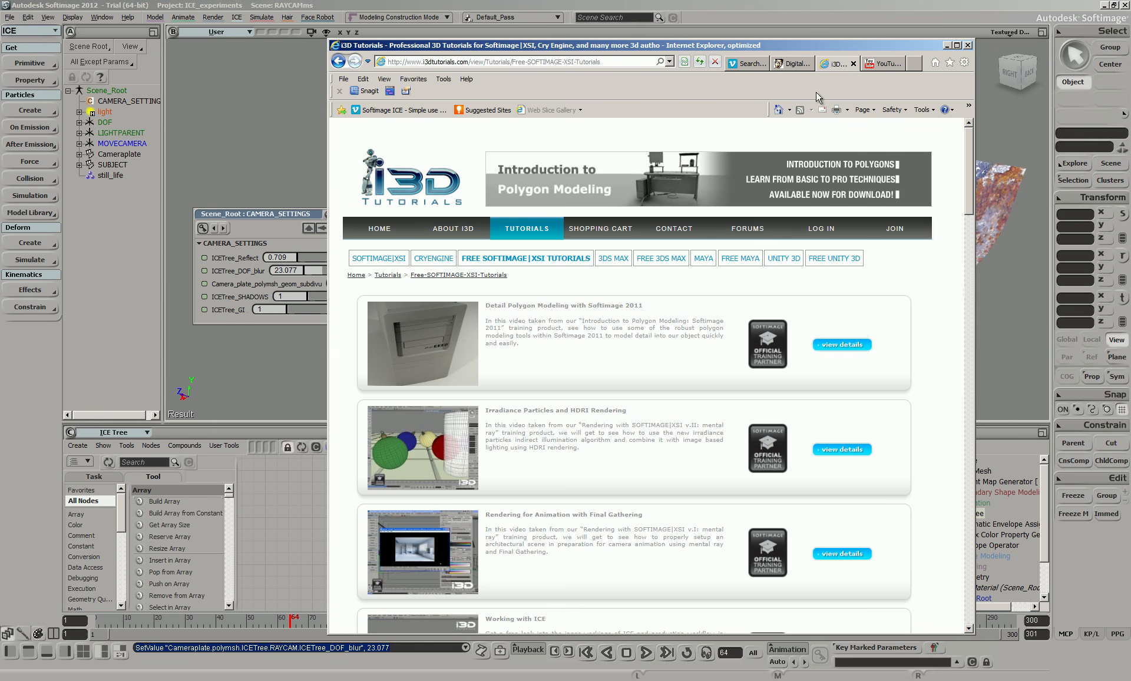
click(884, 63)
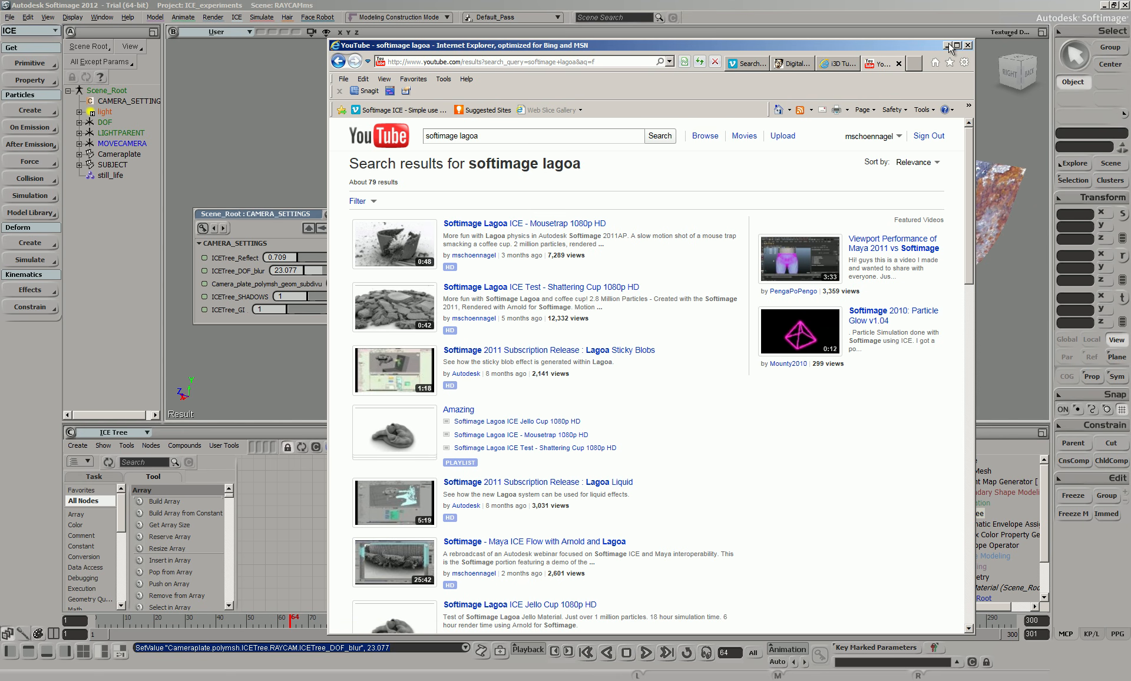
Step: Close the Vimeo search page and minimize Internet Explorer to return to the raycast camera scene in Softimage
click(761, 62)
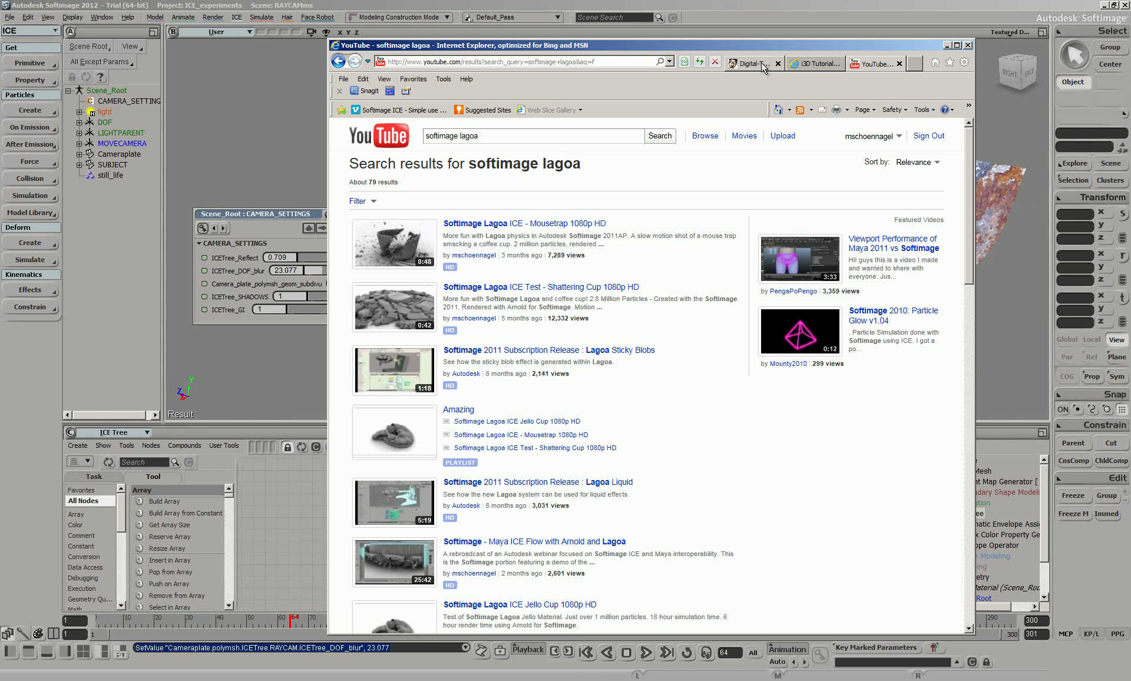
click(946, 47)
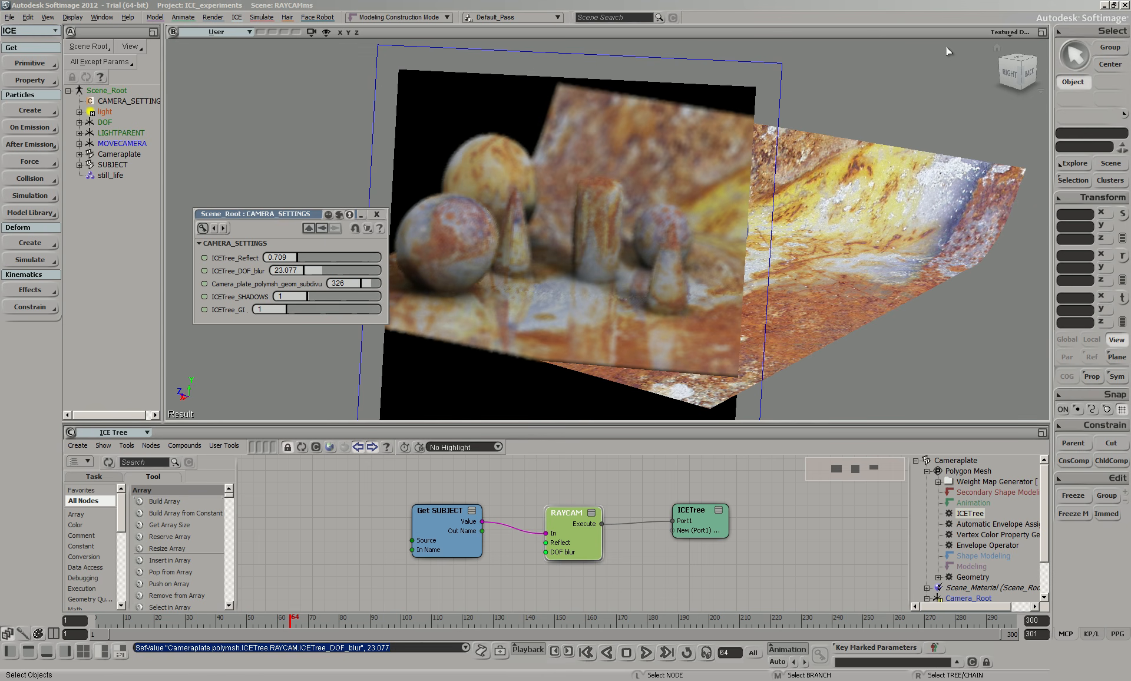